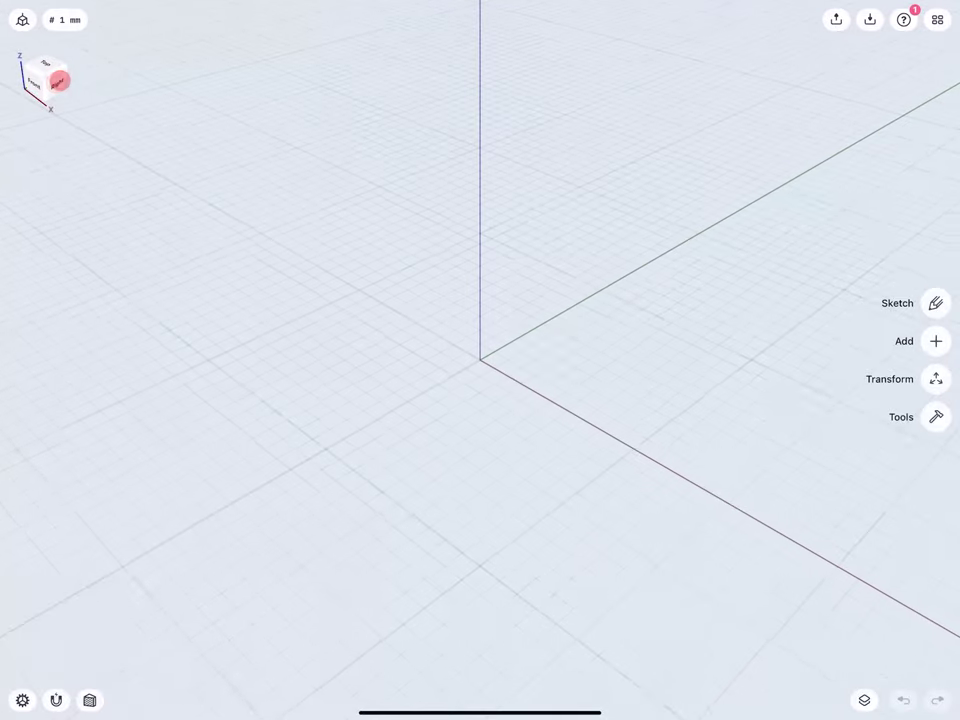
Step: Draw a centre rectangle on the ground plane starting from the origin
{"action": "mouse_move", "coordinate": [407, 234]}
{"action": "left_mouse_down"}
{"action": "mouse_move", "coordinate": [375, 345]}
{"action": "mouse_move", "coordinate": [400, 277]}
{"action": "left_mouse_up"}
{"action": "left_click", "coordinate": [938, 299]}
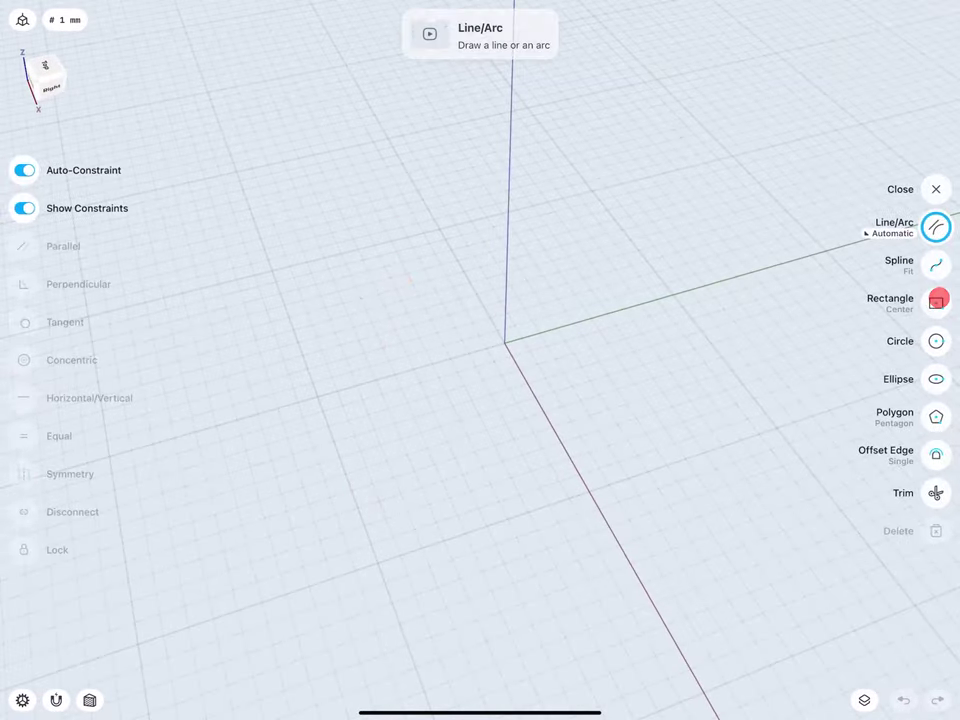
{"action": "left_click", "coordinate": [936, 303]}
{"action": "mouse_move", "coordinate": [505, 342]}
{"action": "left_mouse_down"}
{"action": "mouse_move", "coordinate": [228, 190]}
{"action": "mouse_move", "coordinate": [105, 163]}
{"action": "left_mouse_up"}
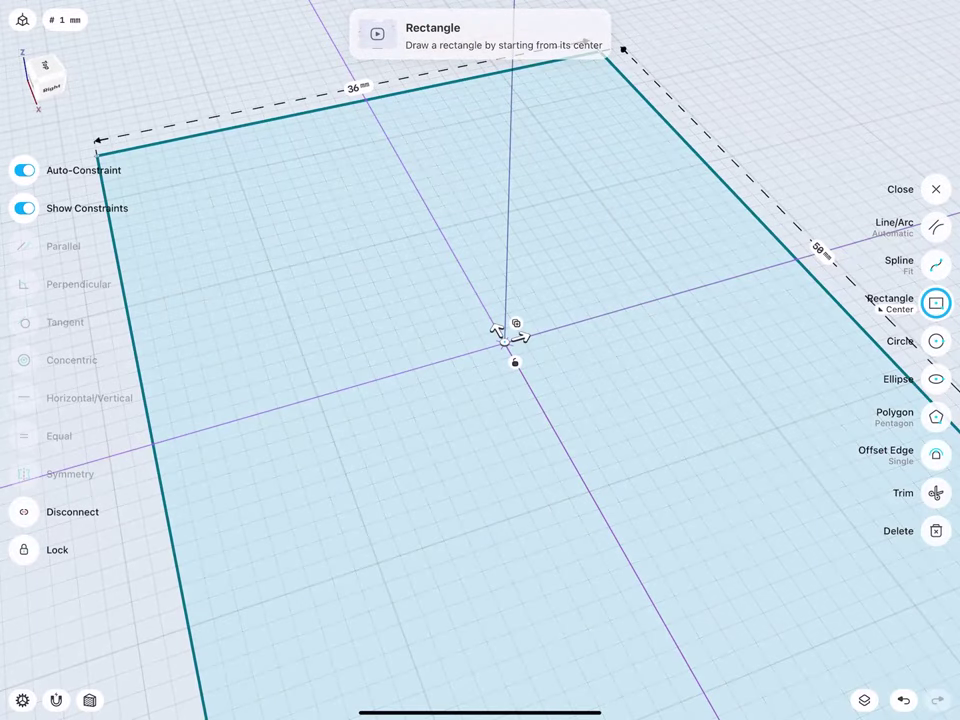
{"action": "middle_click_drag", "start_coordinate": [363, 222], "coordinate": [268, 272]}
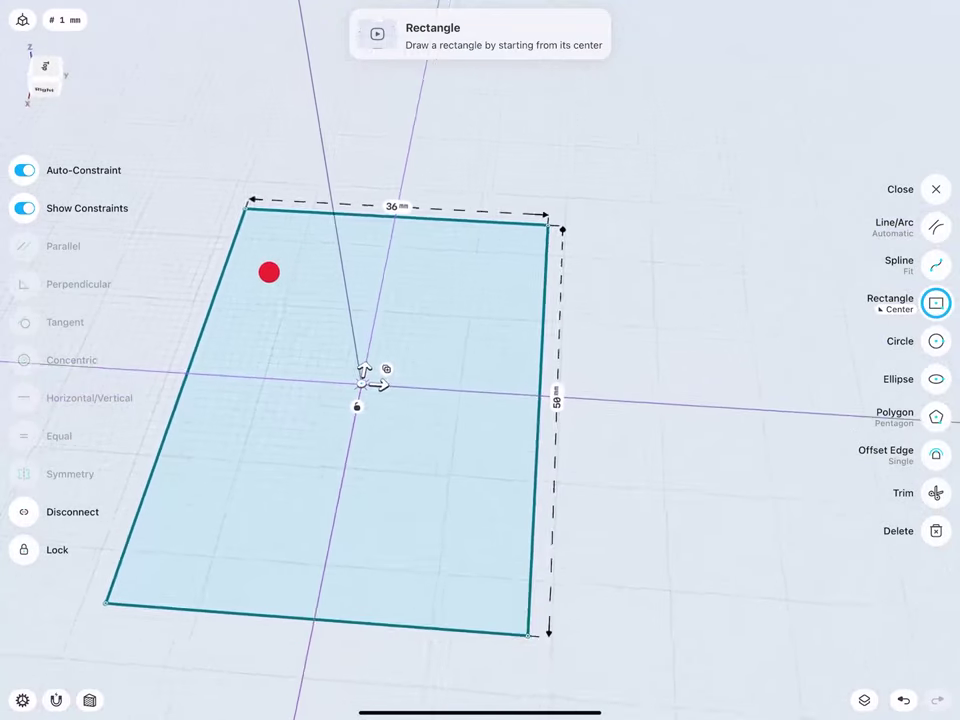
Step: Change the rectangle's 36 mm width to 160 mm
{"action": "left_click", "coordinate": [452, 217]}
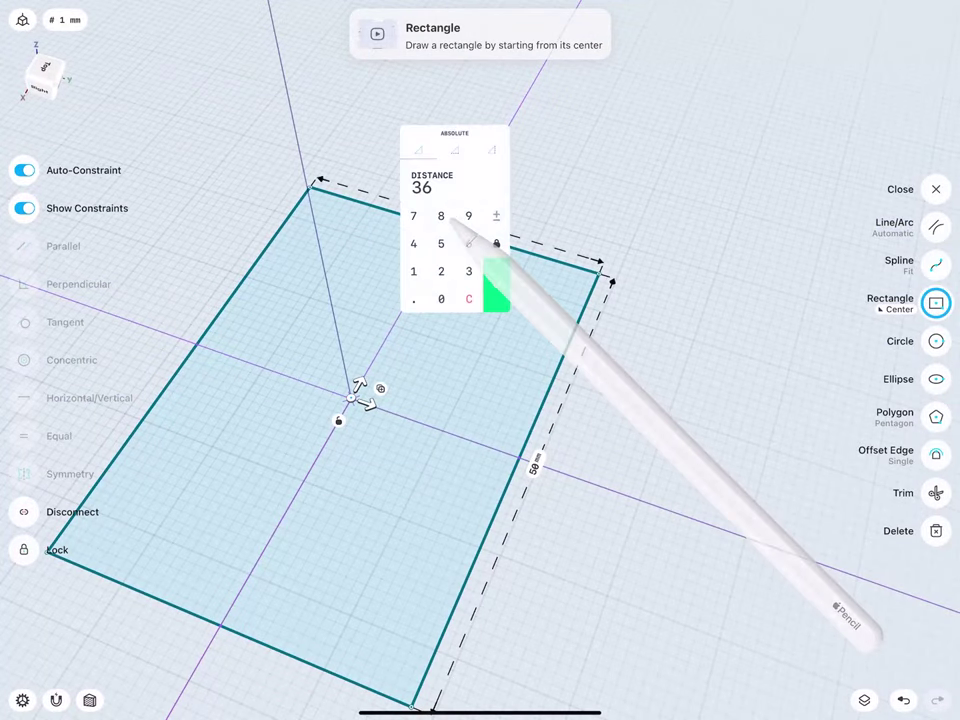
{"action": "type", "text": "160"}
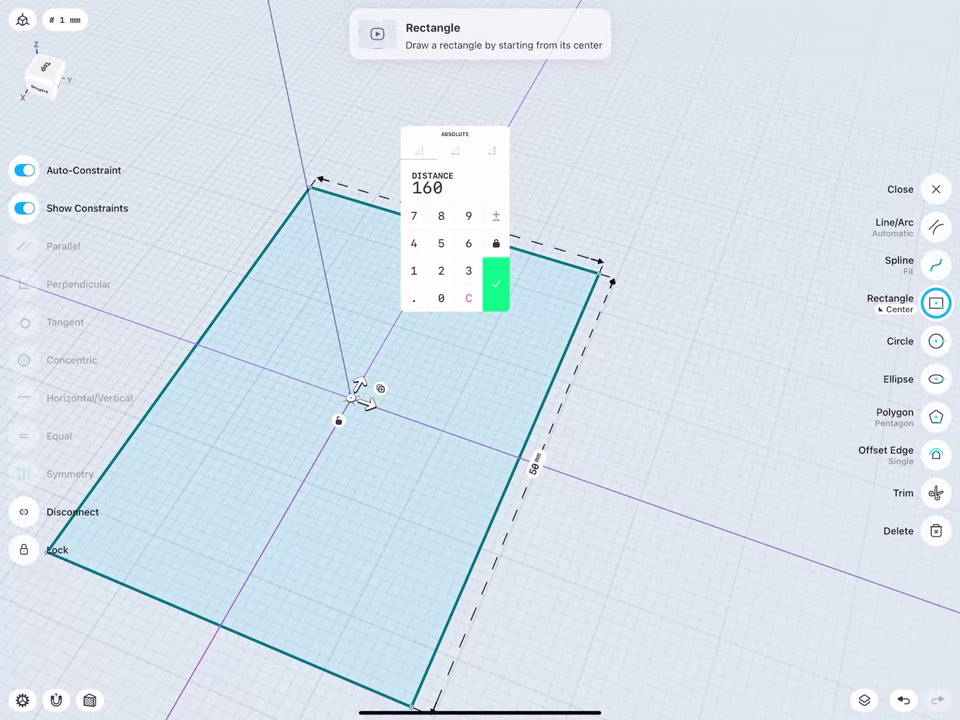
{"action": "left_click", "coordinate": [495, 284]}
{"action": "scroll", "coordinate": [316, 285], "scroll_direction": "down", "scroll_amount": 5}
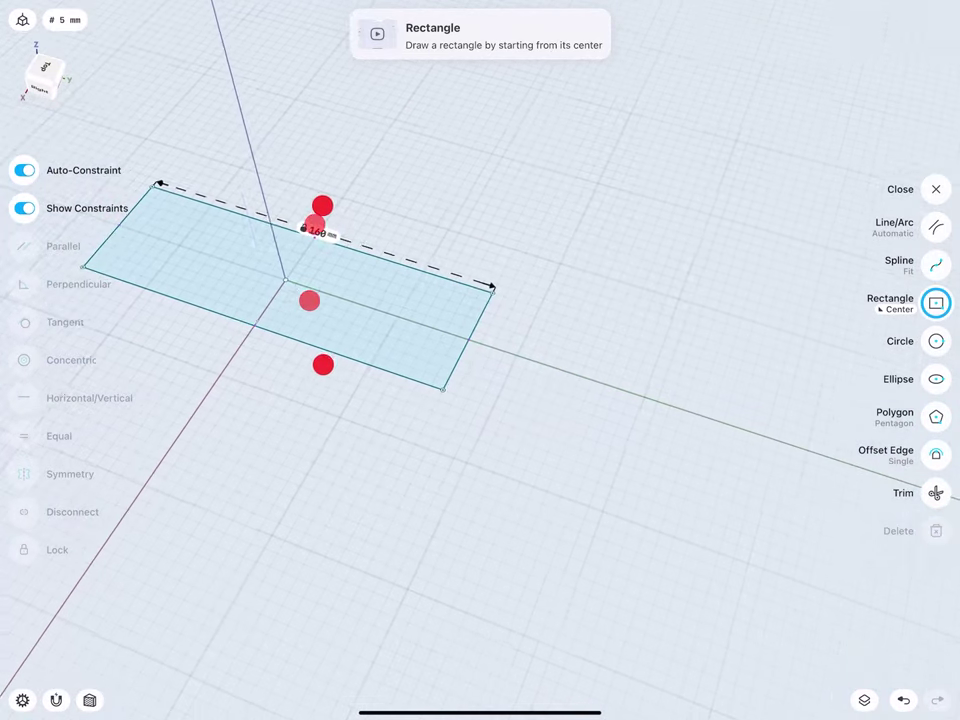
Step: Change the 50 mm side to 180 mm and exit the sketch
{"action": "left_click", "coordinate": [467, 325]}
{"action": "left_click", "coordinate": [488, 351]}
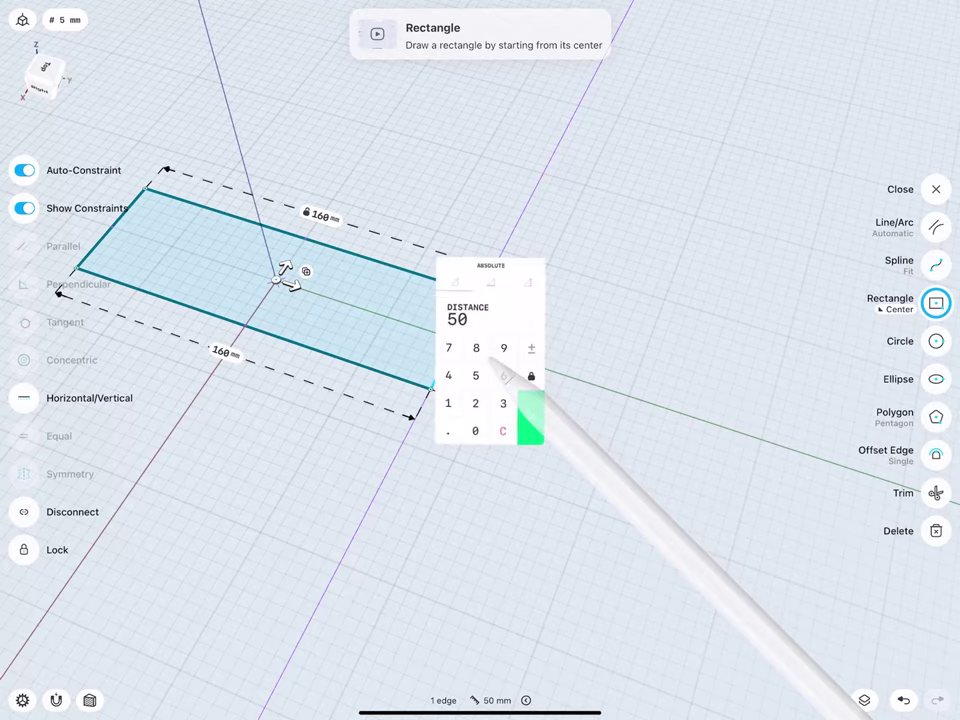
{"action": "left_click", "coordinate": [448, 403]}
{"action": "left_click", "coordinate": [476, 347]}
{"action": "left_click", "coordinate": [476, 431]}
{"action": "left_click", "coordinate": [529, 407]}
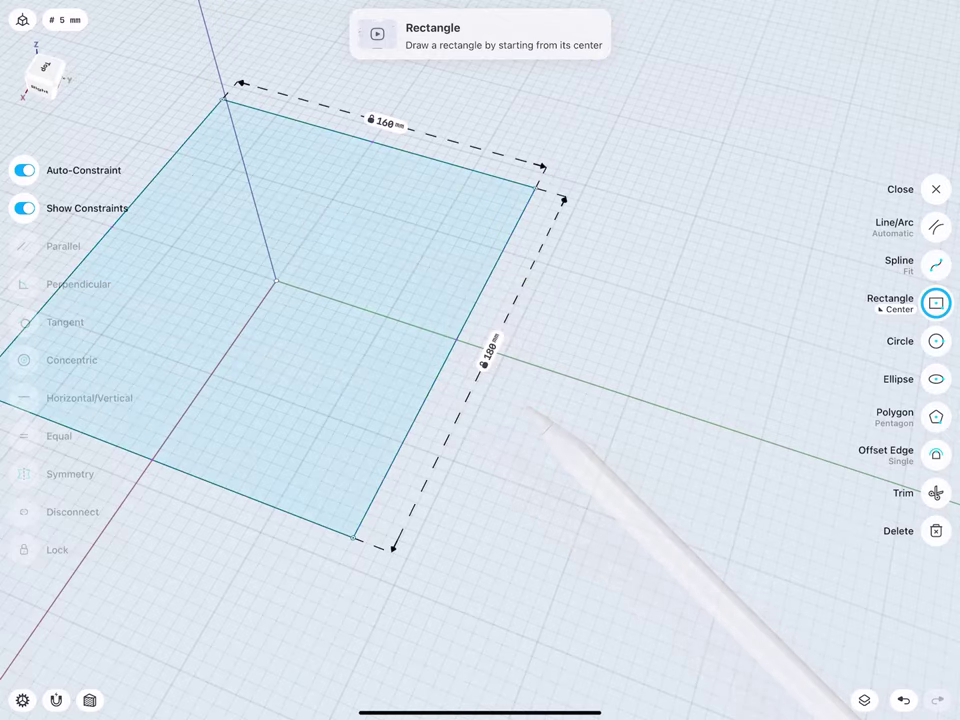
{"action": "scroll", "coordinate": [411, 360], "scroll_direction": "down", "scroll_amount": 5}
{"action": "middle_click_drag", "start_coordinate": [411, 360], "coordinate": [363, 360]}
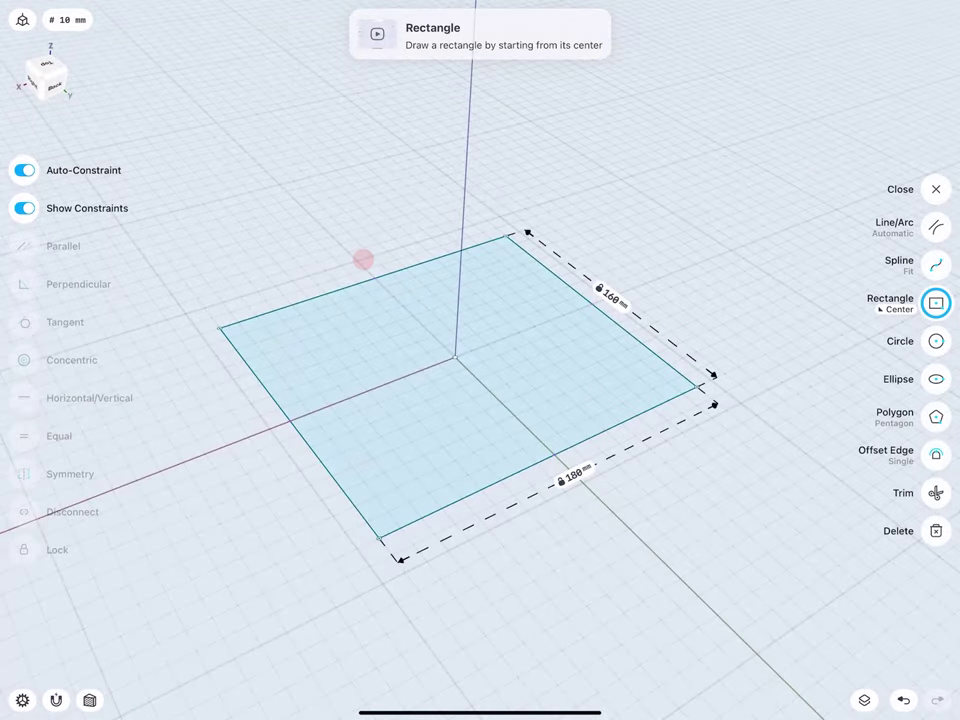
{"action": "middle_click_drag", "start_coordinate": [368, 275], "coordinate": [330, 311]}
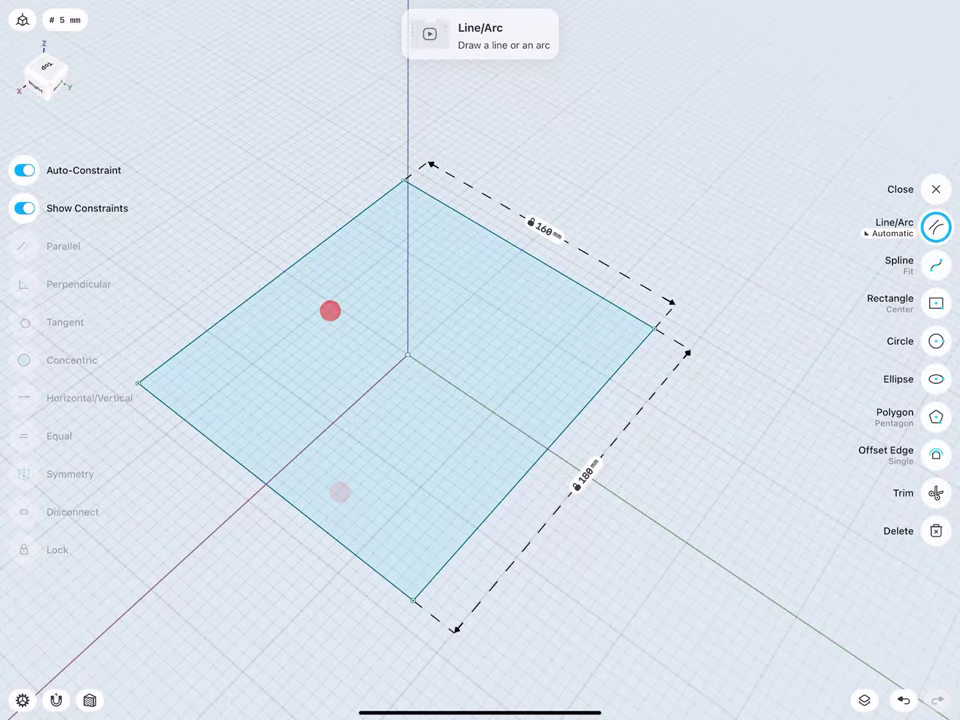
{"action": "left_click", "coordinate": [931, 189]}
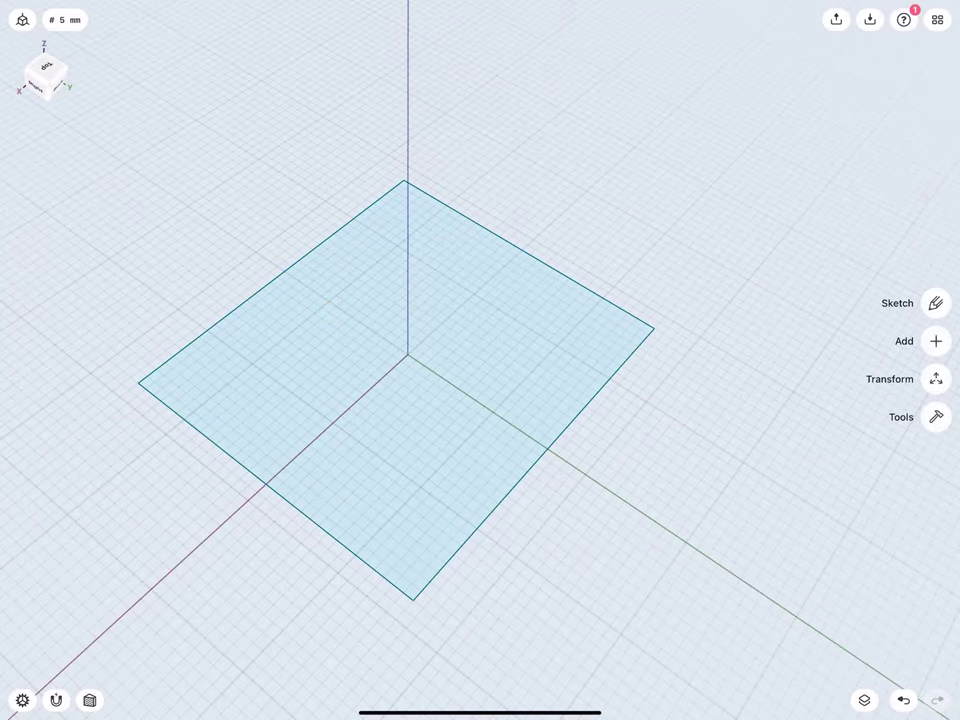
Step: Offset a plane 160 mm above the ground rectangle and start sketching on it
{"action": "left_click", "coordinate": [936, 341]}
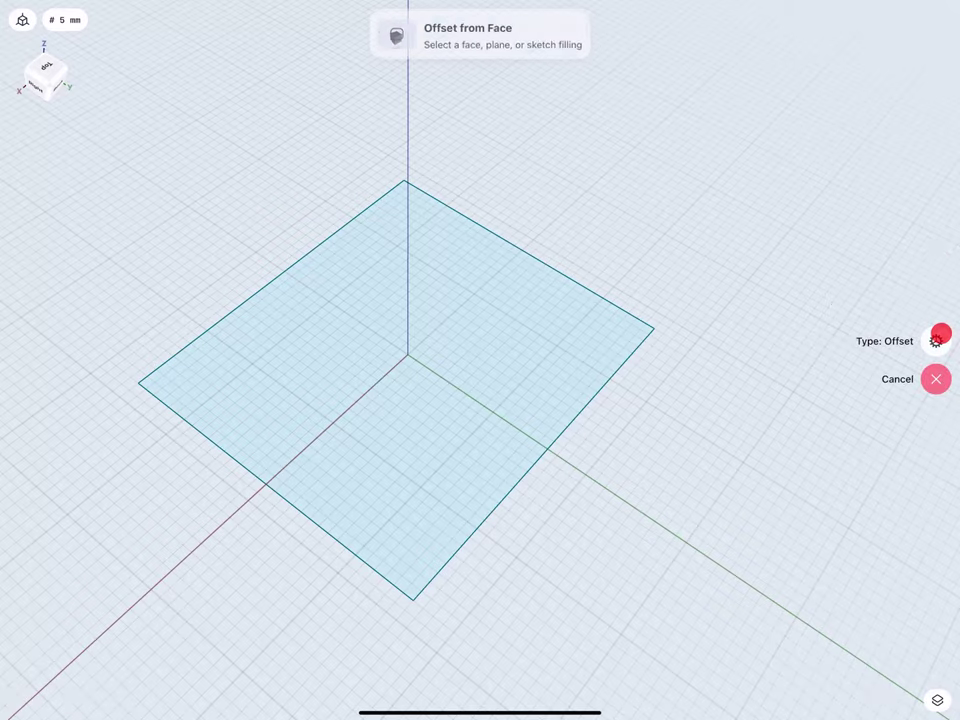
{"action": "left_click", "coordinate": [368, 370]}
{"action": "left_click", "coordinate": [934, 321]}
{"action": "scroll", "coordinate": [304, 384], "scroll_direction": "down", "scroll_amount": 5}
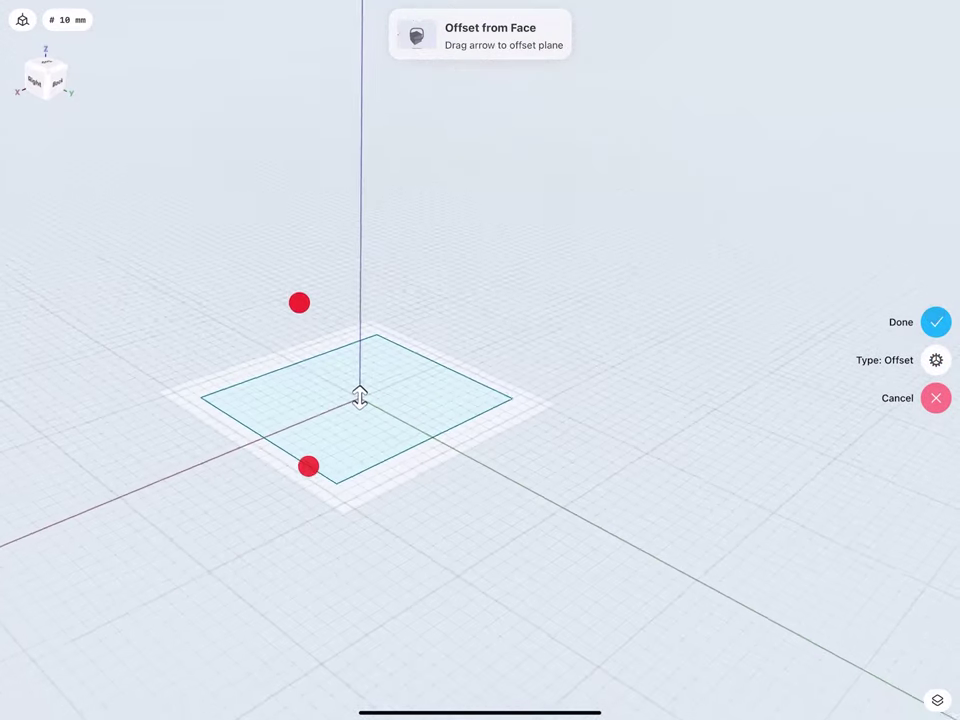
{"action": "left_click_drag", "start_coordinate": [360, 398], "coordinate": [362, 180]}
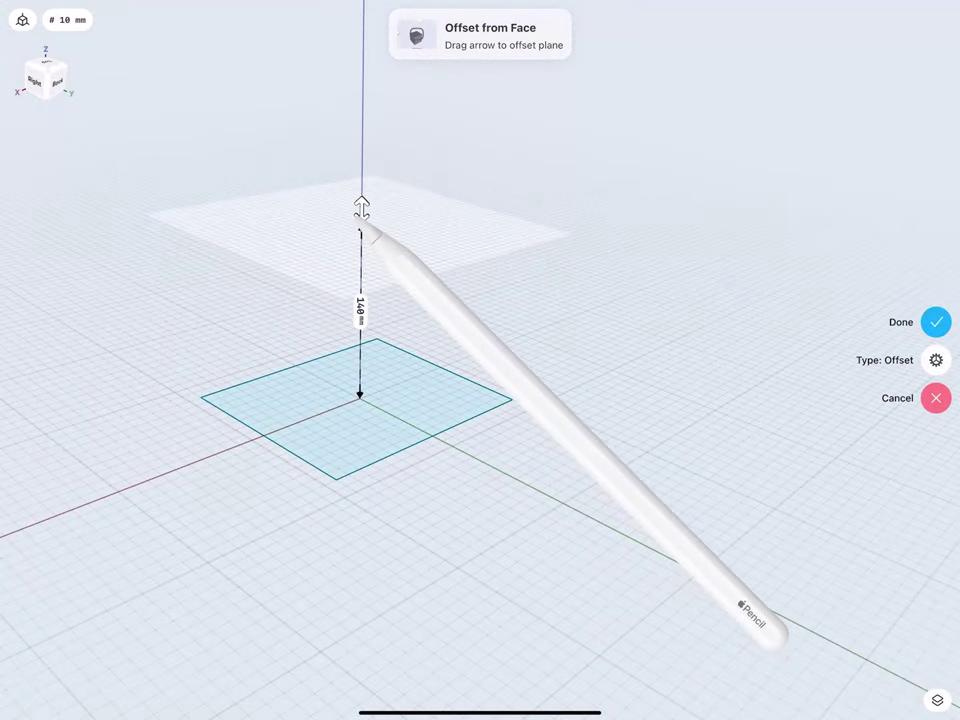
{"action": "left_click", "coordinate": [360, 295]}
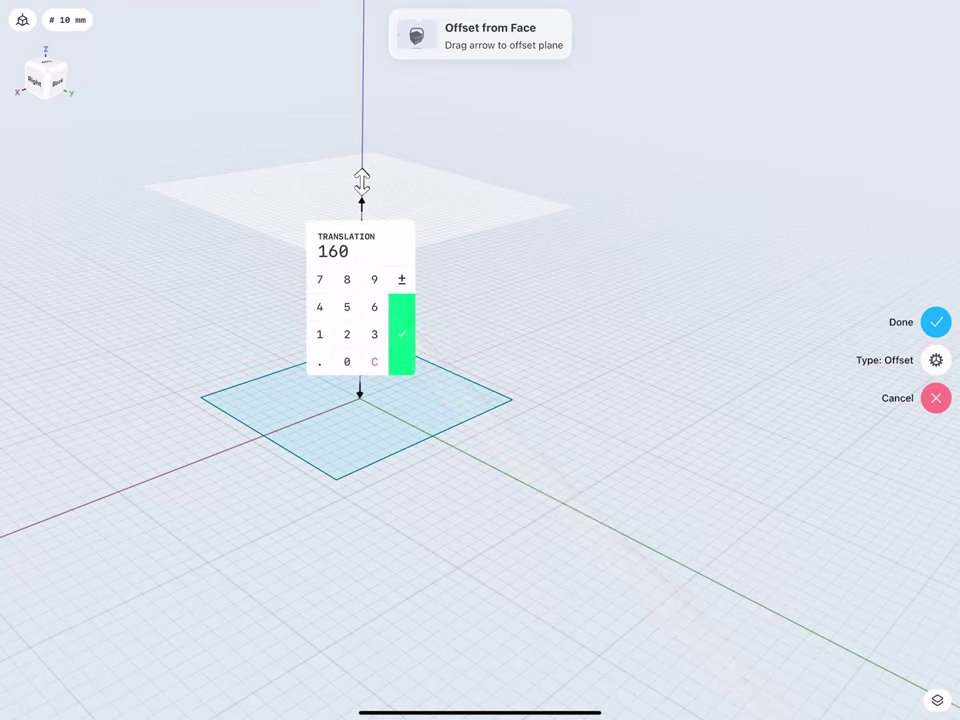
{"action": "left_click", "coordinate": [402, 334]}
{"action": "left_click", "coordinate": [936, 322]}
{"action": "middle_click_drag", "start_coordinate": [336, 444], "coordinate": [309, 227]}
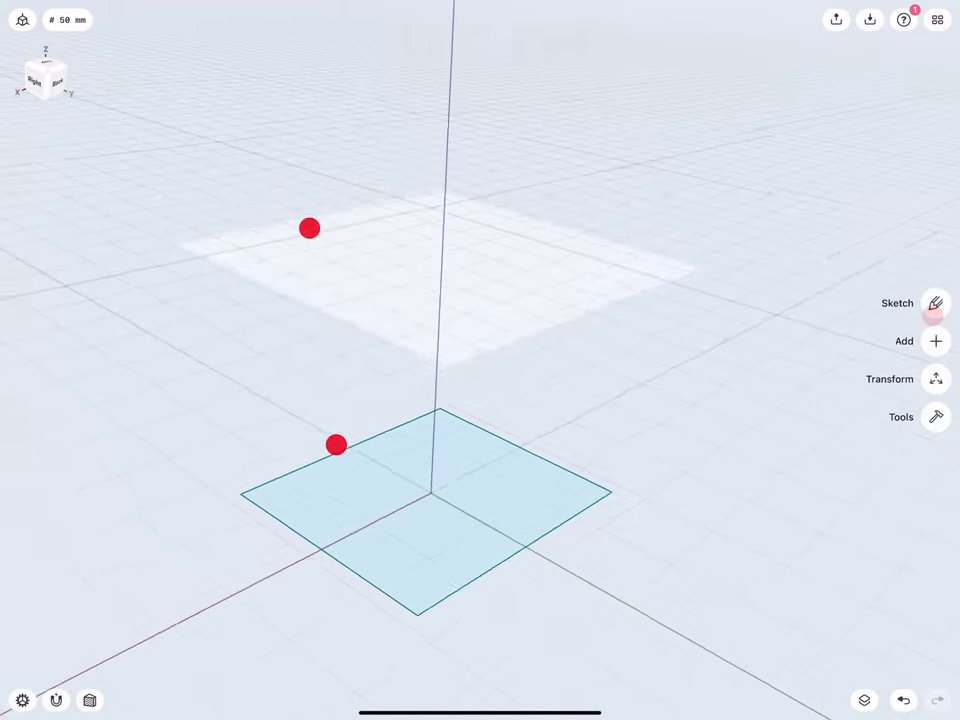
{"action": "left_click", "coordinate": [388, 294]}
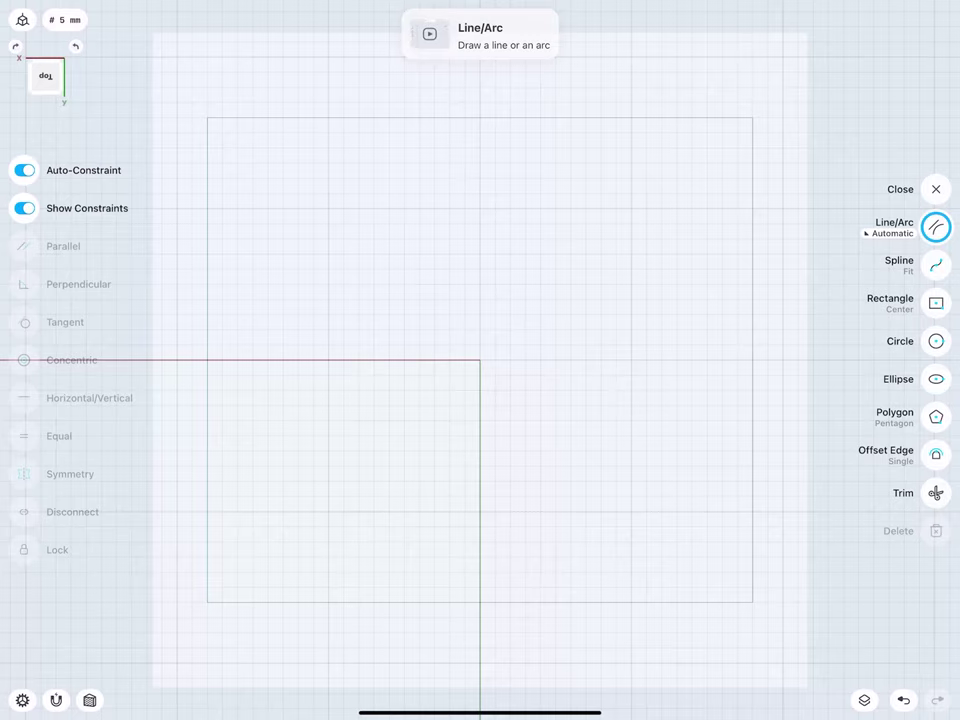
Step: Draw a centre rectangle on the raised plane and set its height to 44 mm
{"action": "left_click", "coordinate": [936, 302]}
{"action": "left_click_drag", "start_coordinate": [480, 360], "coordinate": [343, 253]}
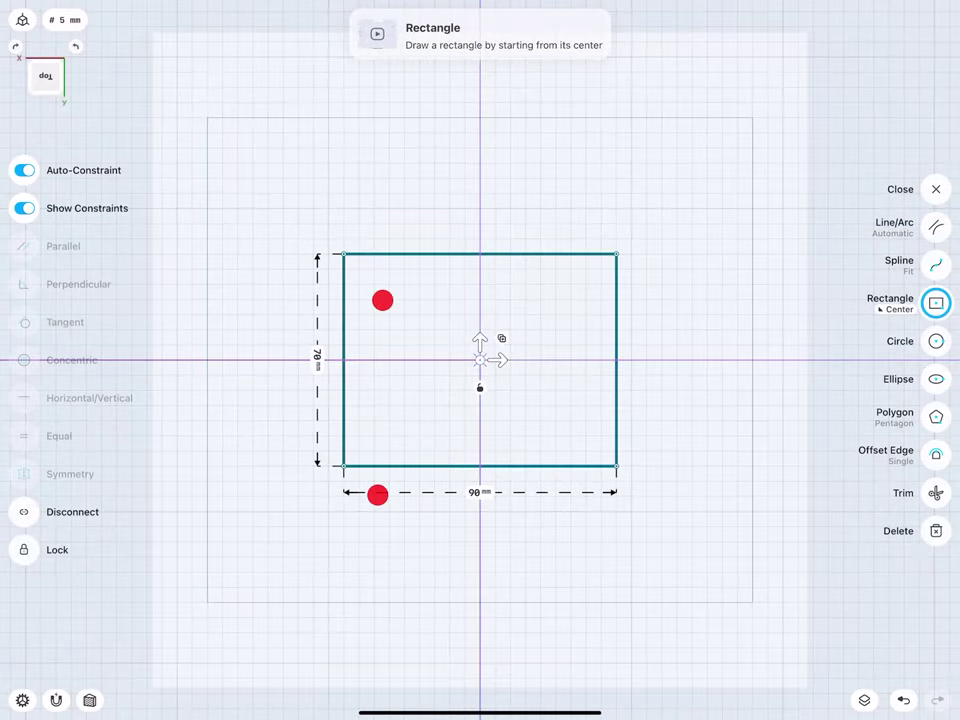
{"action": "scroll", "coordinate": [380, 397], "scroll_direction": "up", "scroll_amount": 2}
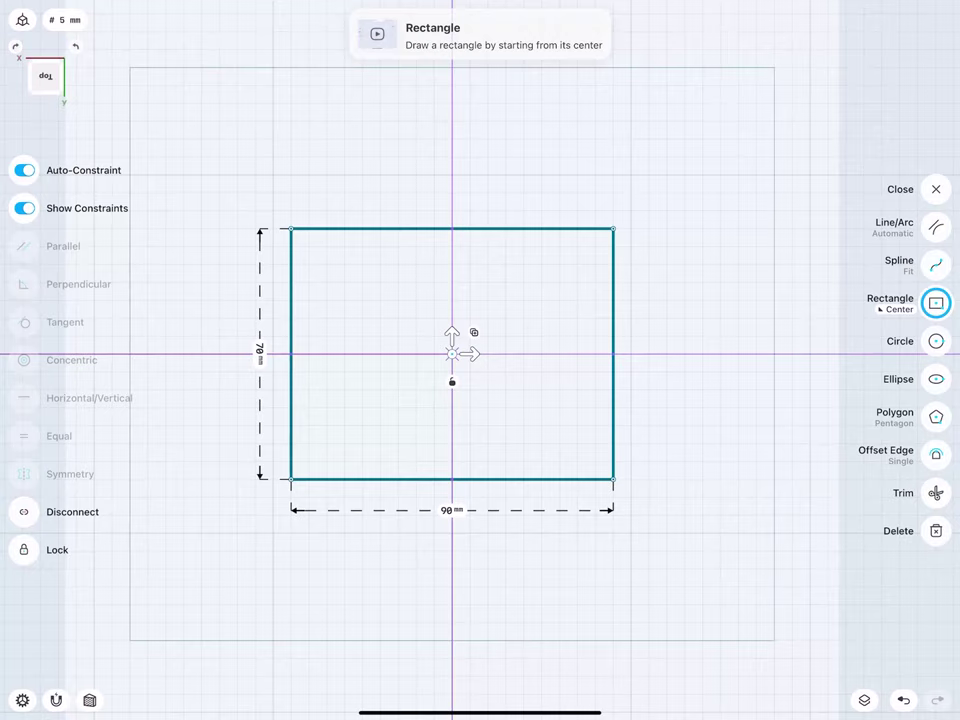
{"action": "left_click", "coordinate": [260, 350]}
{"action": "type", "text": "44"}
{"action": "left_click", "coordinate": [302, 415]}
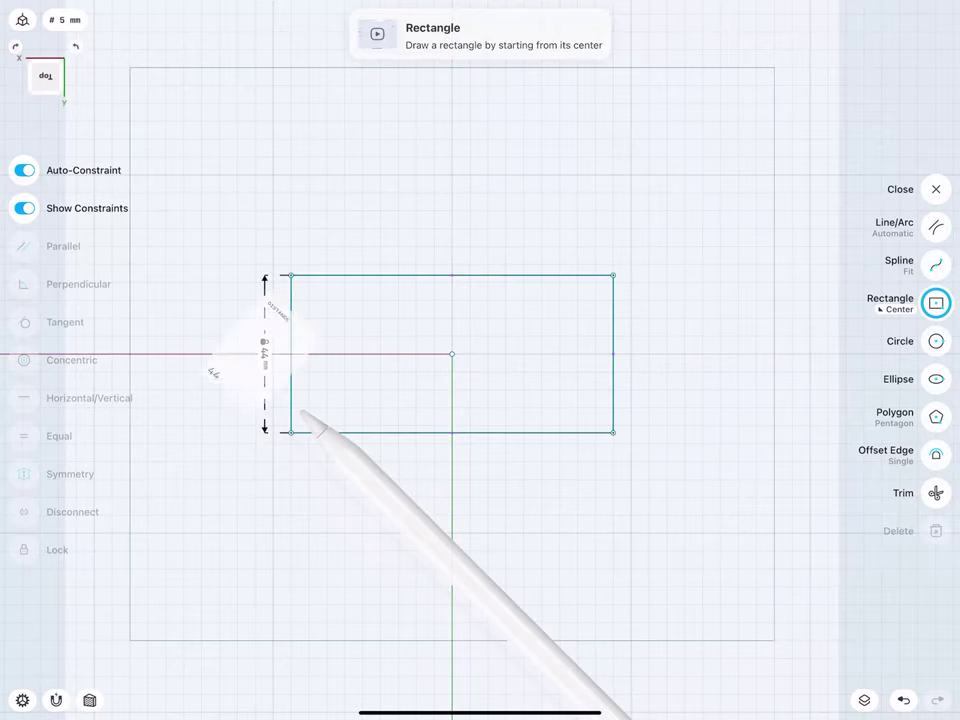
Step: Change the rectangle's 90 mm width to 64 mm and exit the sketch
{"action": "left_click", "coordinate": [410, 433]}
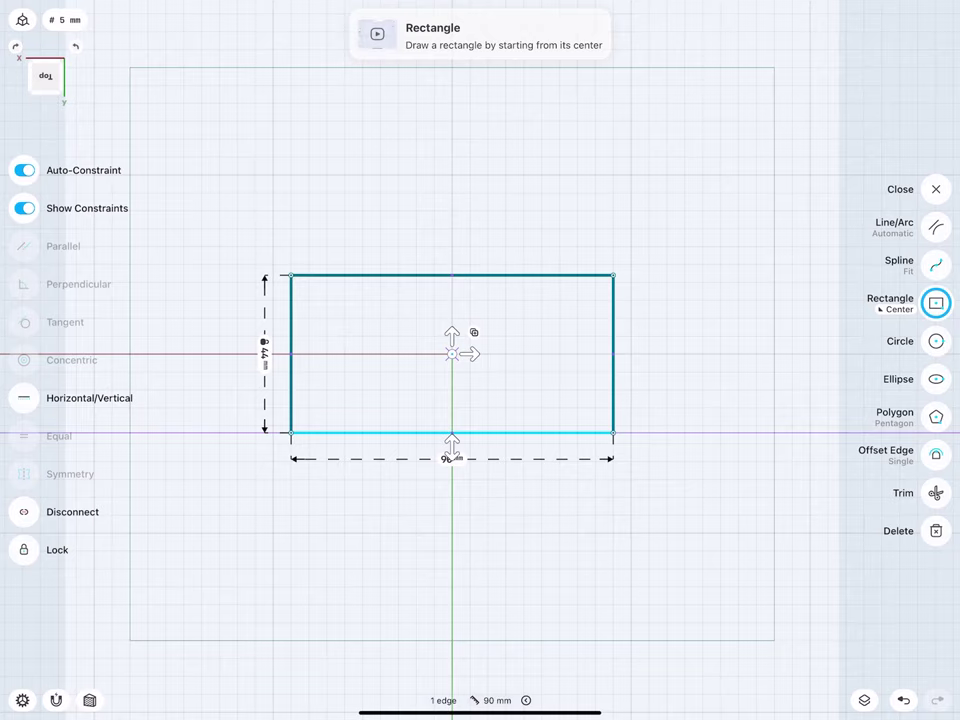
{"action": "left_click", "coordinate": [446, 463]}
{"action": "left_click", "coordinate": [450, 433]}
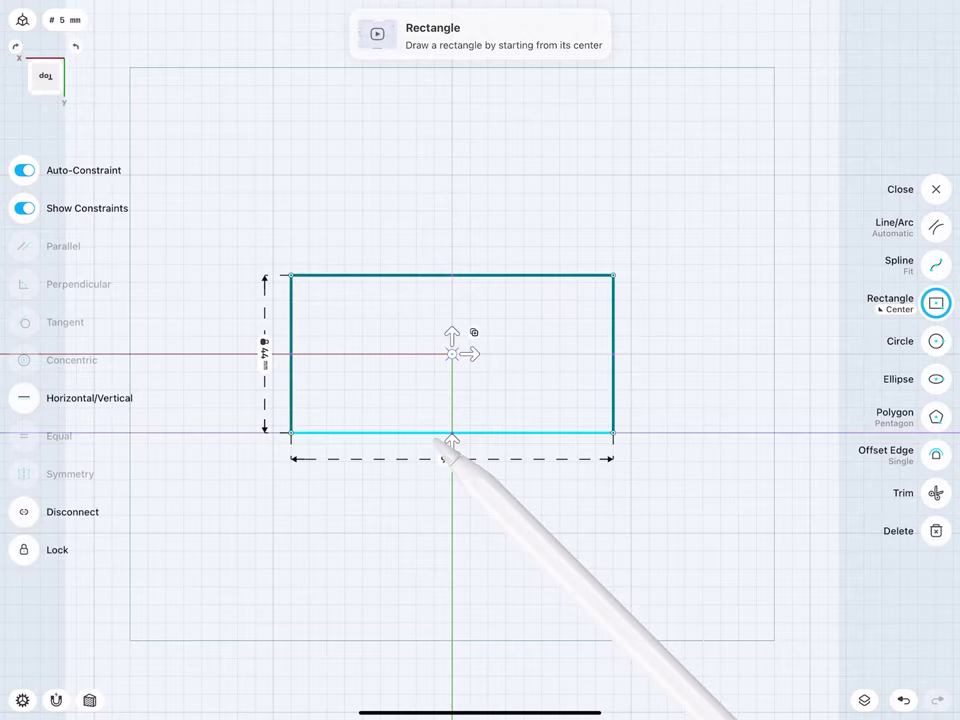
{"action": "scroll", "coordinate": [295, 330], "scroll_direction": "up", "scroll_amount": 5}
{"action": "left_click", "coordinate": [476, 412]}
{"action": "type", "text": "6"}
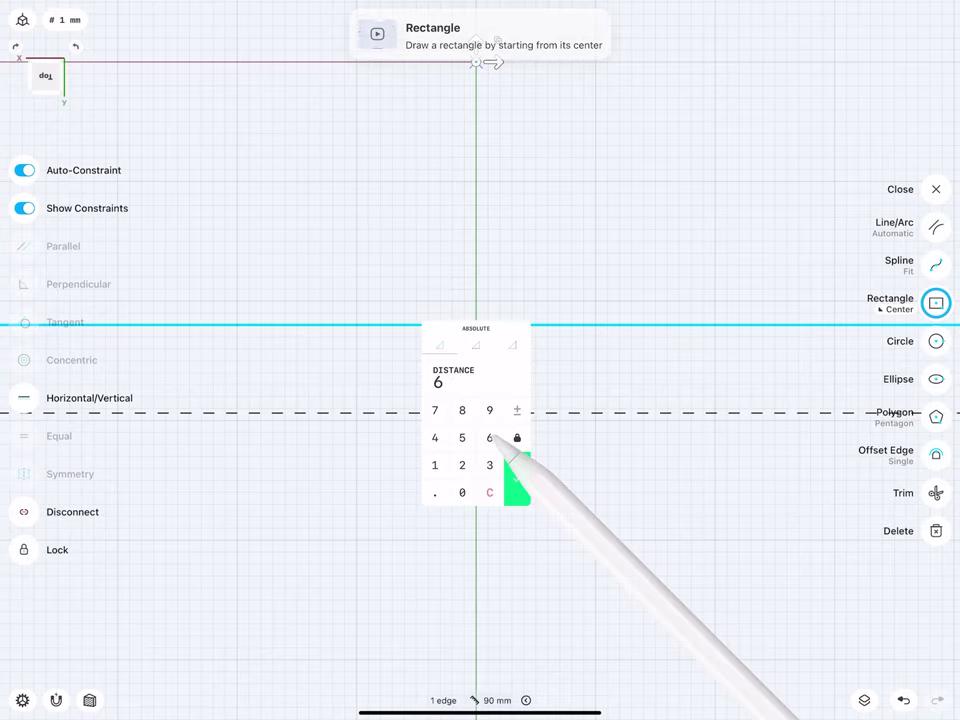
{"action": "left_click", "coordinate": [435, 438]}
{"action": "left_click", "coordinate": [517, 480]}
{"action": "scroll", "coordinate": [352, 366], "scroll_direction": "down", "scroll_amount": 5}
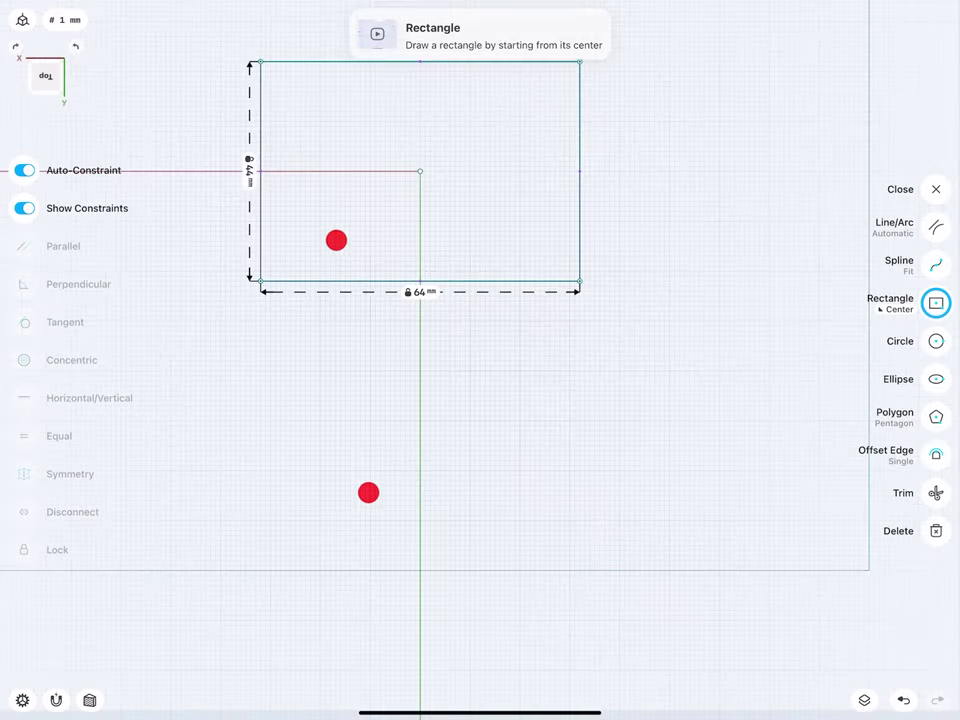
{"action": "scroll", "coordinate": [320, 340], "scroll_direction": "down", "scroll_amount": 4}
{"action": "scroll", "coordinate": [311, 358], "scroll_direction": "down", "scroll_amount": 1}
{"action": "left_click", "coordinate": [933, 189]}
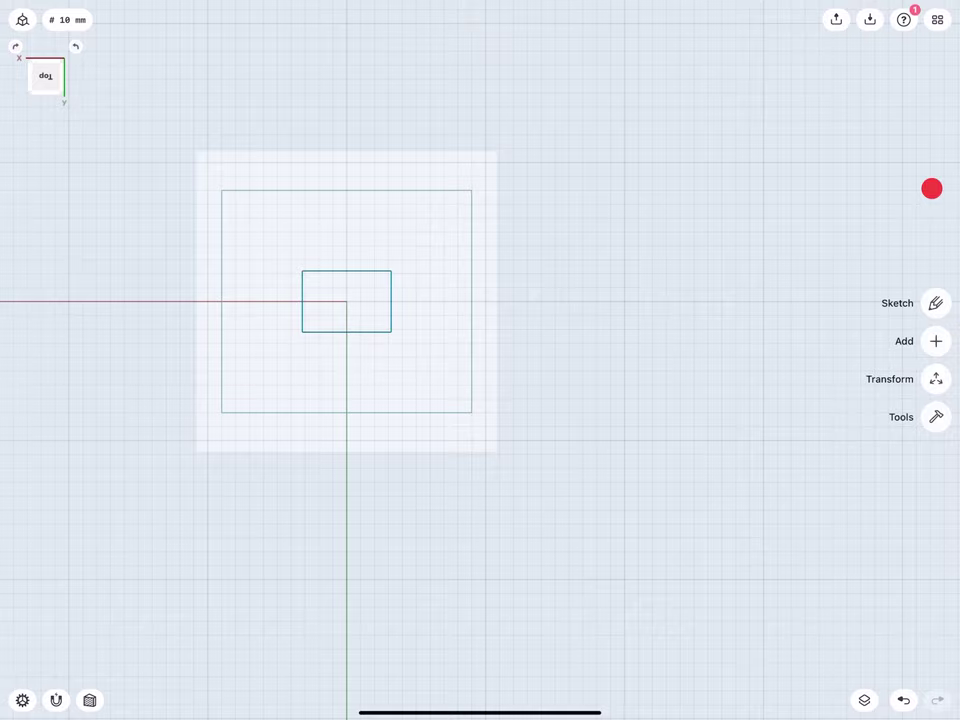
Step: Delete the raised construction plane, leaving both rectangle sketches
{"action": "middle_click_drag", "start_coordinate": [260, 501], "coordinate": [246, 424]}
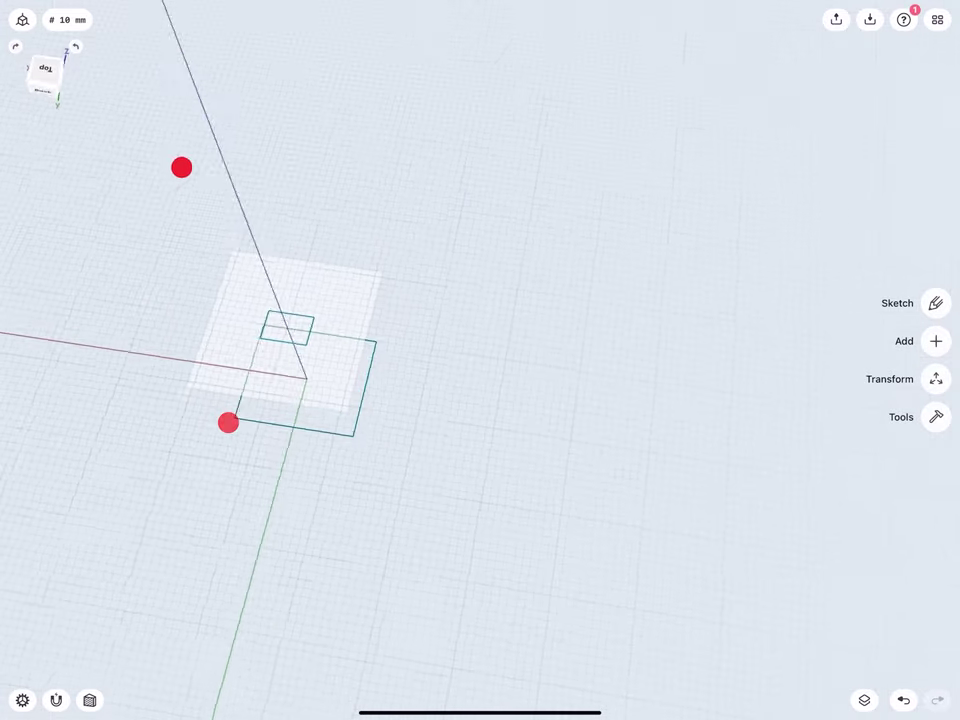
{"action": "left_click", "coordinate": [243, 320]}
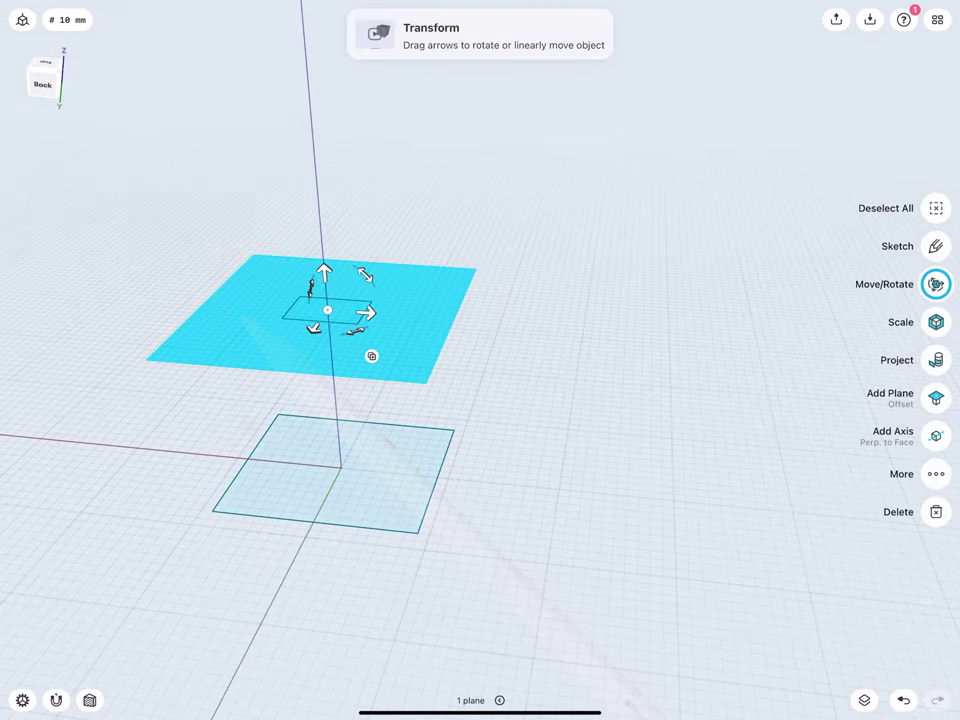
{"action": "left_click", "coordinate": [935, 509]}
{"action": "middle_click_drag", "start_coordinate": [270, 390], "coordinate": [290, 372]}
Step: Loft from the large rectangle to the small one into a solid
{"action": "left_click", "coordinate": [936, 417]}
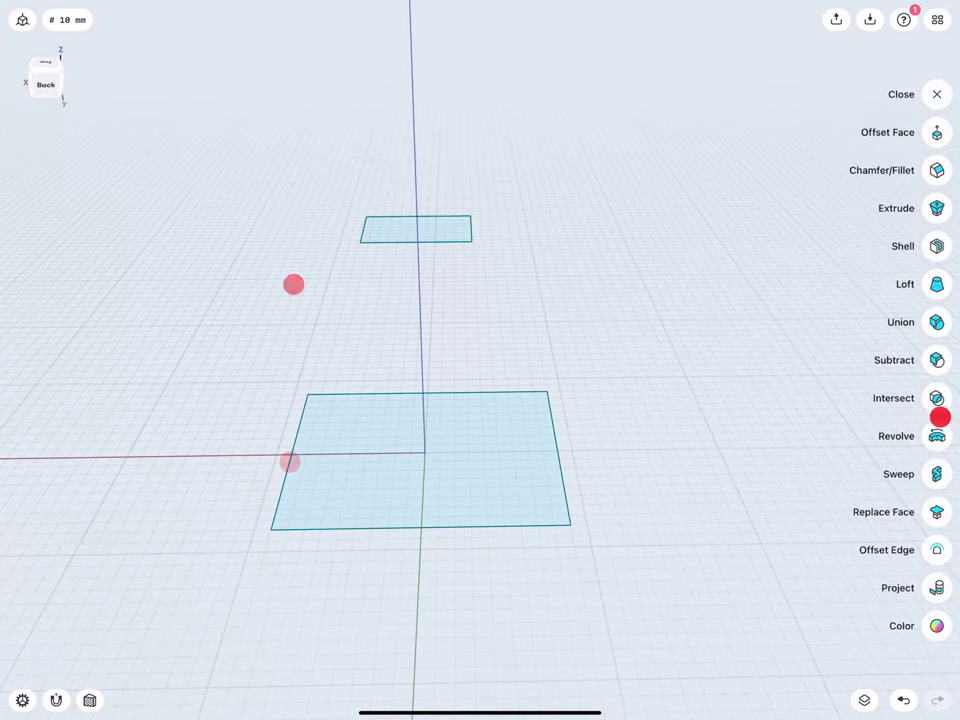
{"action": "left_click", "coordinate": [938, 281]}
{"action": "left_click", "coordinate": [345, 440]}
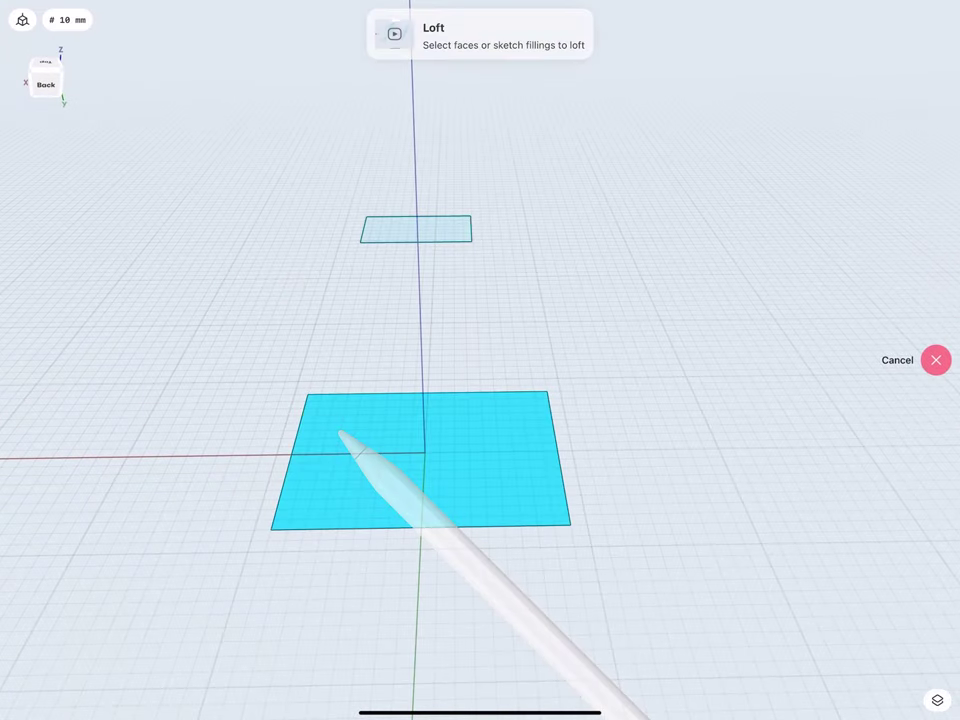
{"action": "left_click", "coordinate": [388, 232]}
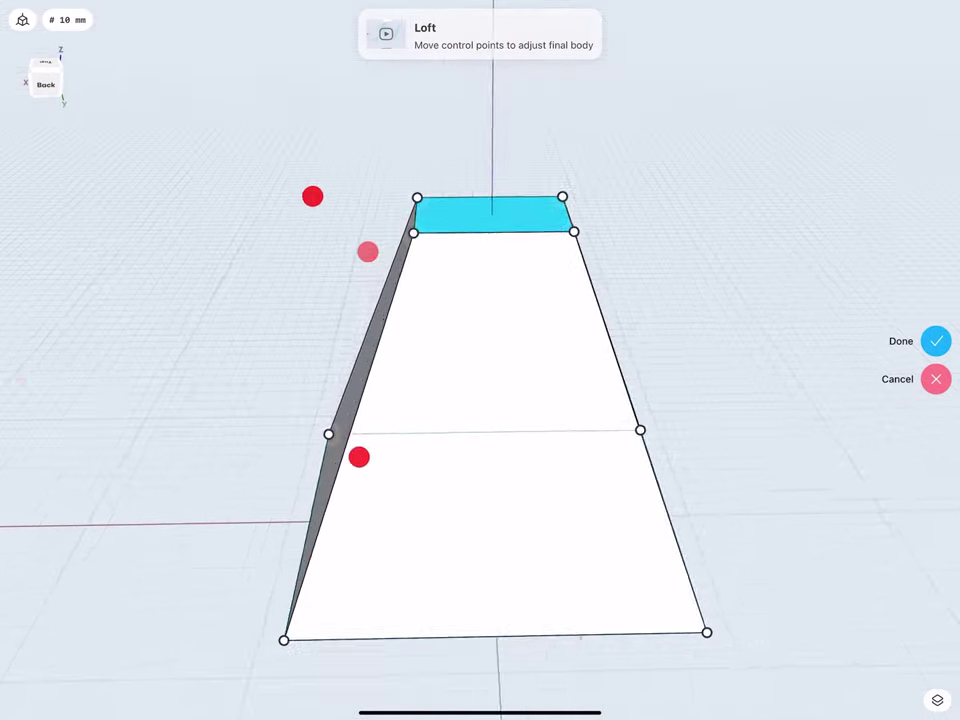
{"action": "middle_click_drag", "start_coordinate": [366, 251], "coordinate": [329, 471]}
{"action": "left_click", "coordinate": [935, 341]}
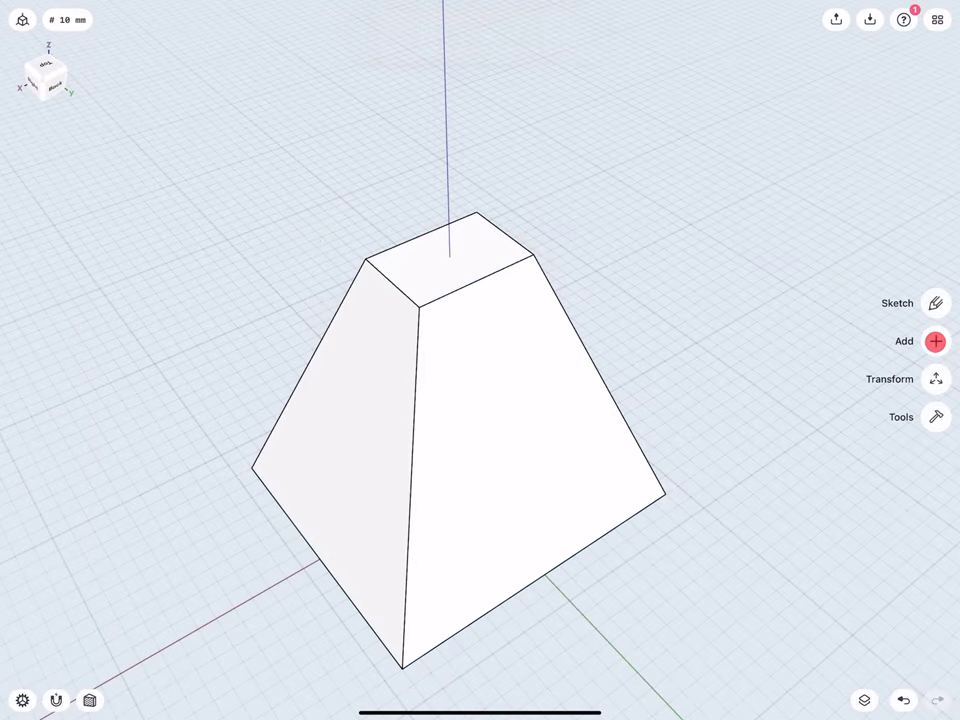
{"action": "mouse_move", "coordinate": [328, 357]}
{"action": "middle_mouse_down"}
{"action": "mouse_move", "coordinate": [276, 385]}
{"action": "mouse_move", "coordinate": [338, 392]}
{"action": "mouse_move", "coordinate": [380, 380]}
{"action": "mouse_move", "coordinate": [304, 341]}
{"action": "middle_mouse_up"}
Step: Select the four sloping corner edges of the tapered block
{"action": "left_click", "coordinate": [422, 395]}
{"action": "left_click", "coordinate": [318, 348]}
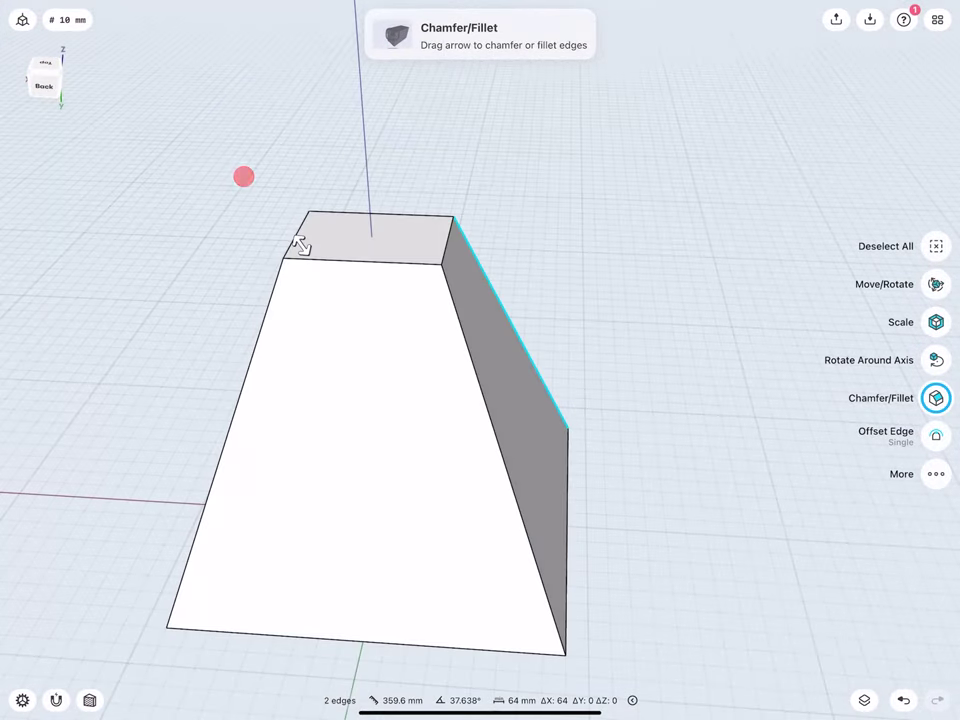
{"action": "left_click", "coordinate": [454, 302]}
{"action": "left_click", "coordinate": [261, 326]}
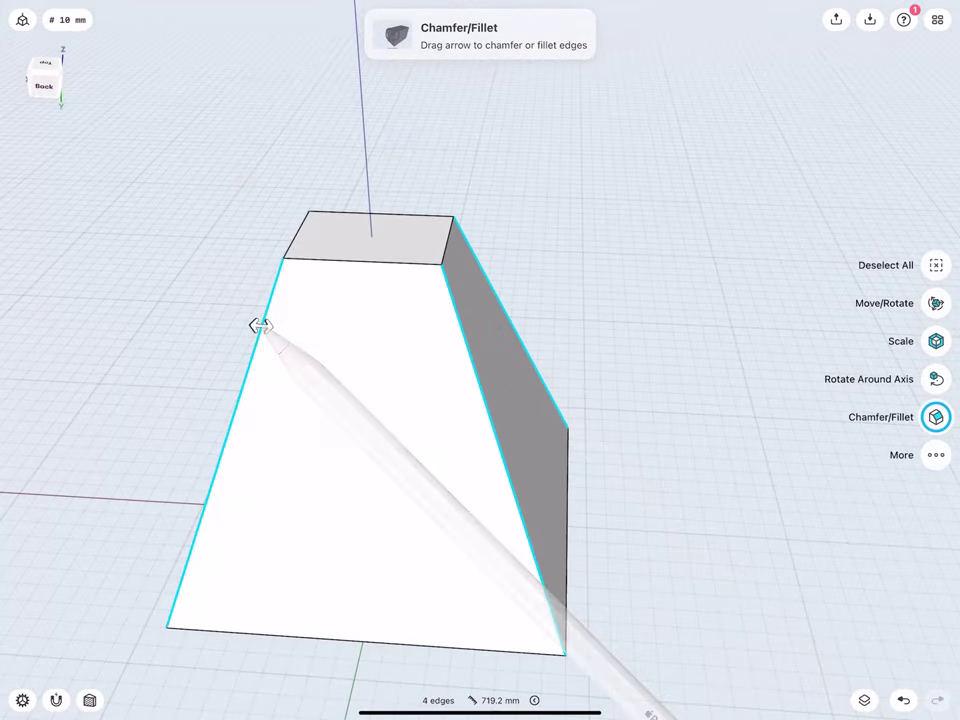
{"action": "middle_click_drag", "start_coordinate": [240, 310], "coordinate": [333, 307]}
Step: Fillet the selected edges with a 10 mm radius
{"action": "left_click_drag", "start_coordinate": [360, 263], "coordinate": [322, 268]}
{"action": "left_click", "coordinate": [287, 268]}
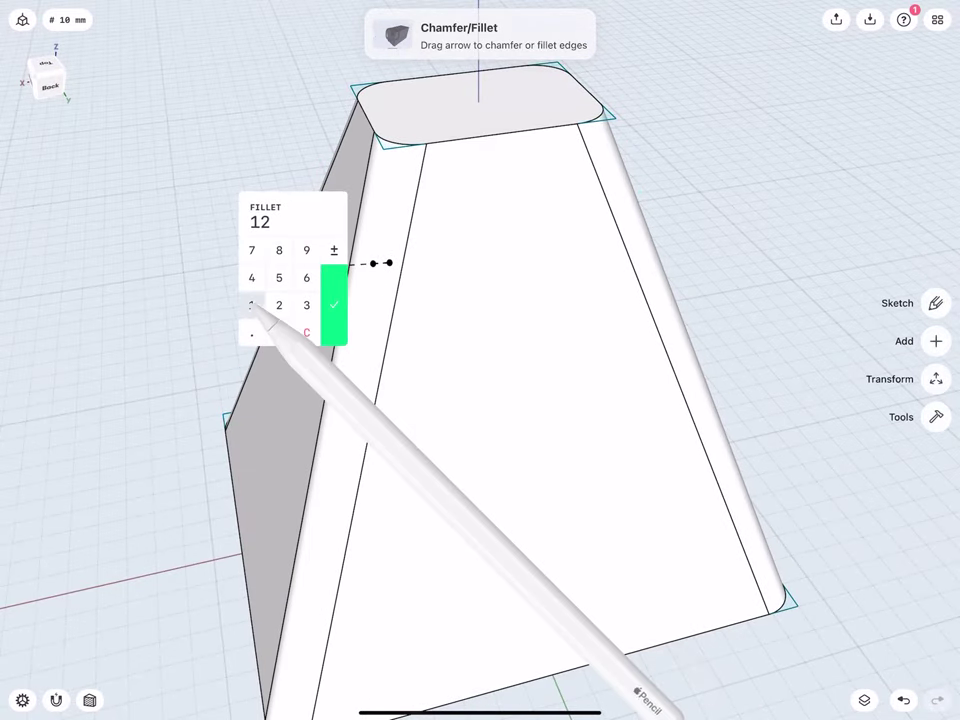
{"action": "left_click", "coordinate": [251, 305]}
{"action": "left_click", "coordinate": [279, 333]}
{"action": "left_click", "coordinate": [334, 305]}
{"action": "left_click", "coordinate": [213, 246]}
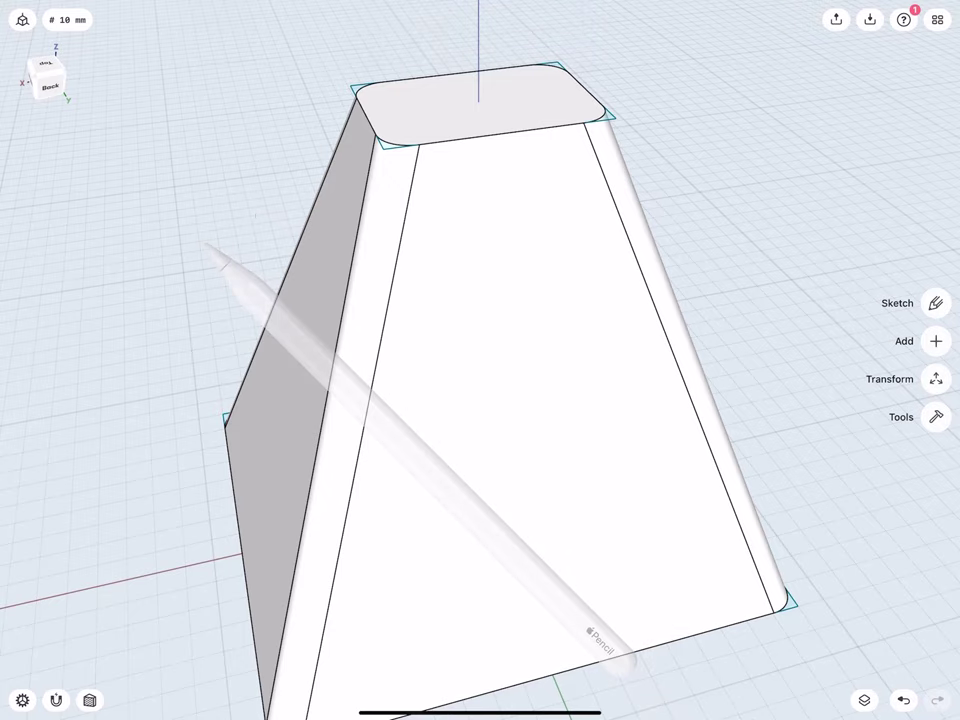
{"action": "mouse_move", "coordinate": [320, 300]}
{"action": "middle_mouse_down"}
{"action": "mouse_move", "coordinate": [283, 315]}
{"action": "mouse_move", "coordinate": [284, 326]}
{"action": "mouse_move", "coordinate": [287, 304]}
{"action": "mouse_move", "coordinate": [278, 364]}
{"action": "mouse_move", "coordinate": [322, 328]}
{"action": "mouse_move", "coordinate": [316, 338]}
{"action": "middle_mouse_up"}
Step: Shell the block to 3 mm walls with the top face removed
{"action": "left_click", "coordinate": [375, 253]}
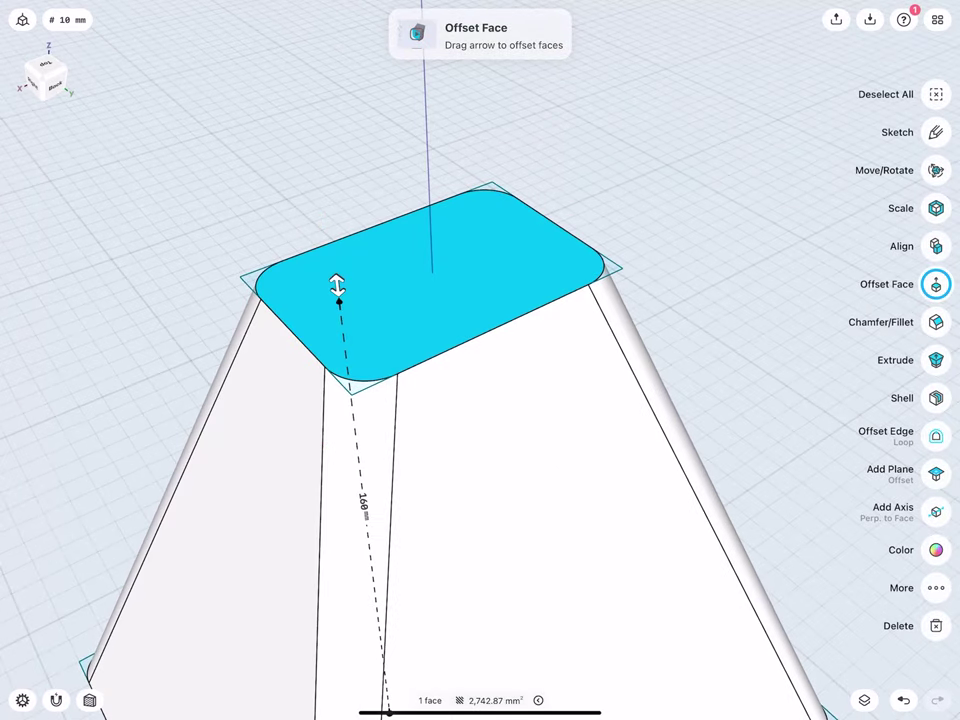
{"action": "left_click", "coordinate": [938, 398]}
{"action": "left_click_drag", "start_coordinate": [289, 331], "coordinate": [300, 325]}
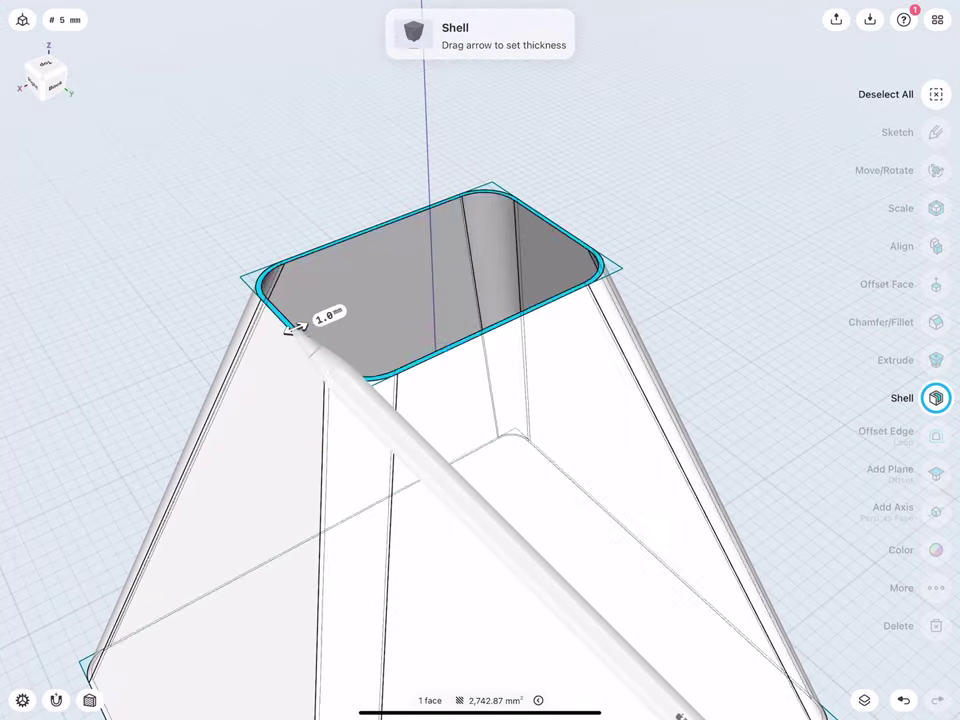
{"action": "left_click", "coordinate": [332, 313]}
{"action": "type", "text": "3"}
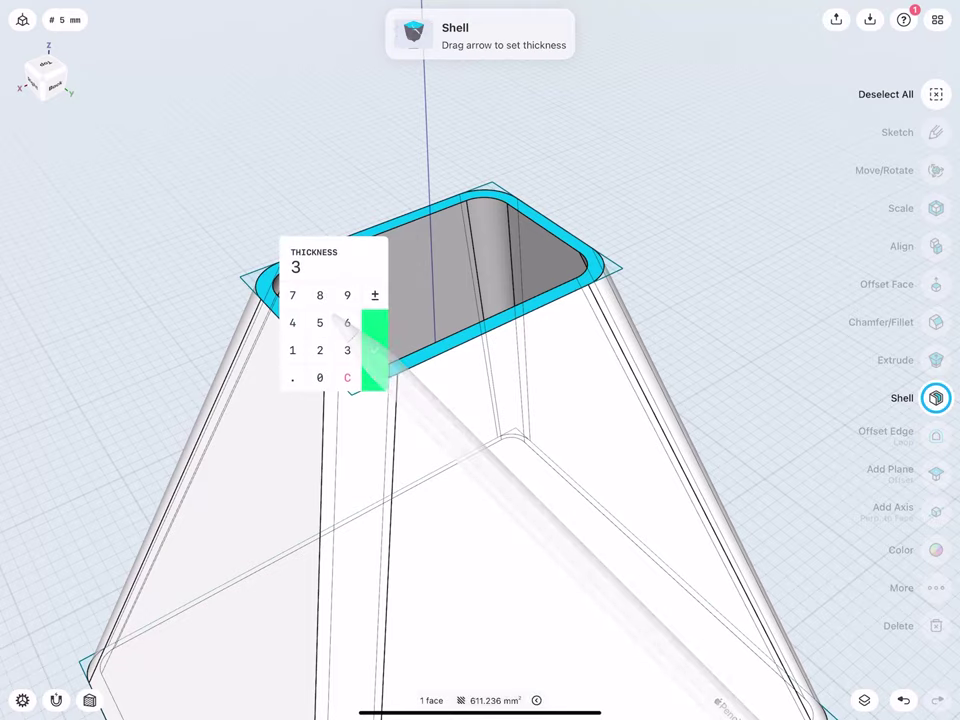
{"action": "left_click", "coordinate": [368, 343]}
{"action": "left_click", "coordinate": [235, 212]}
Step: Select the top rim face of the hollow shell
{"action": "left_click_drag", "start_coordinate": [47, 75], "coordinate": [50, 80]}
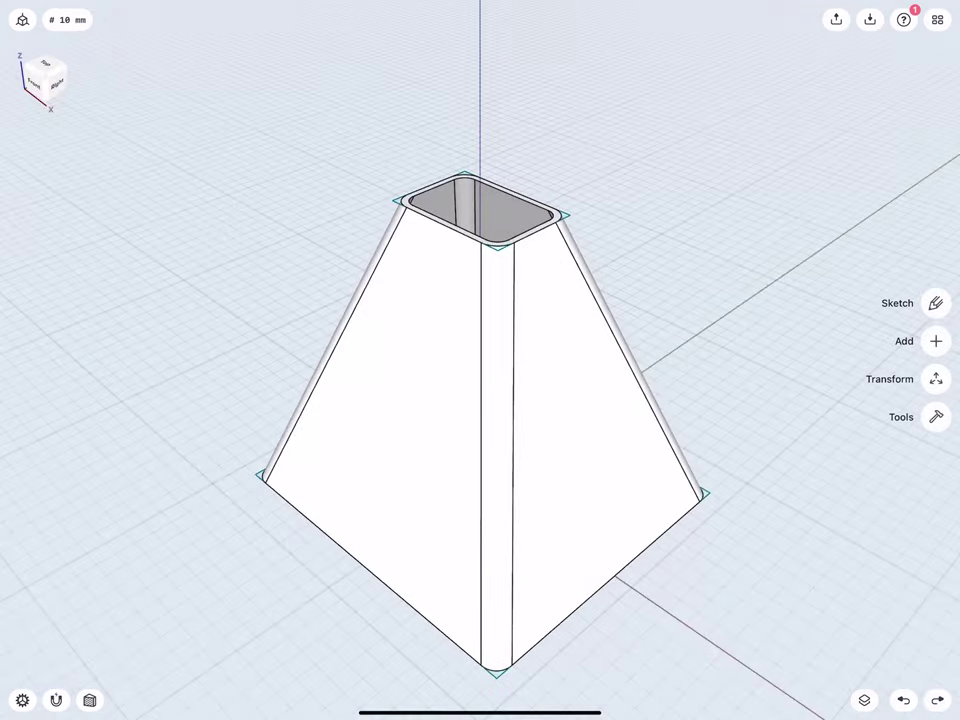
{"action": "scroll", "coordinate": [396, 260], "scroll_direction": "up", "scroll_amount": 10}
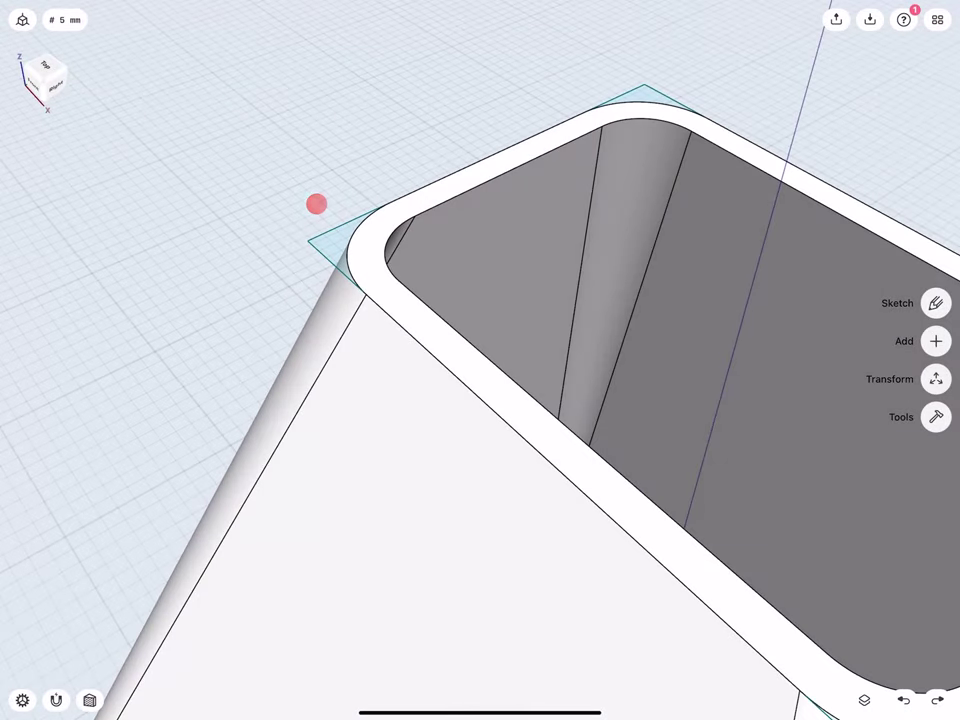
{"action": "left_click", "coordinate": [362, 250]}
{"action": "scroll", "coordinate": [400, 270], "scroll_direction": "down", "scroll_amount": 5}
{"action": "scroll", "coordinate": [400, 270], "scroll_direction": "down", "scroll_amount": 3}
Step: Create a plane on the top rim and rotate a copy 90° upright
{"action": "scroll", "coordinate": [410, 270], "scroll_direction": "down", "scroll_amount": 2}
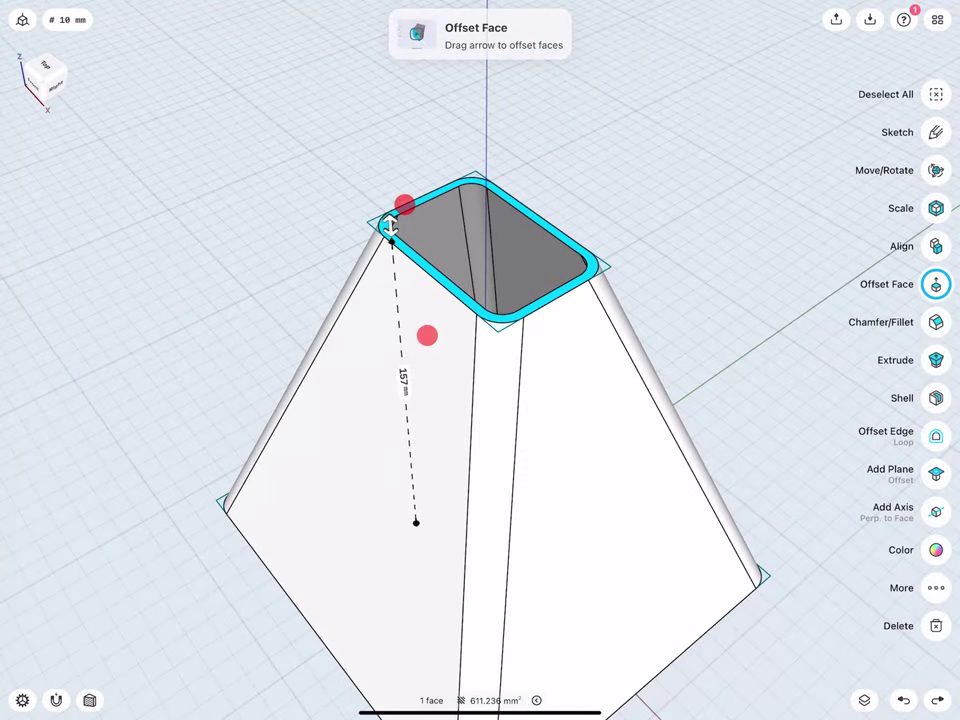
{"action": "left_click", "coordinate": [935, 473]}
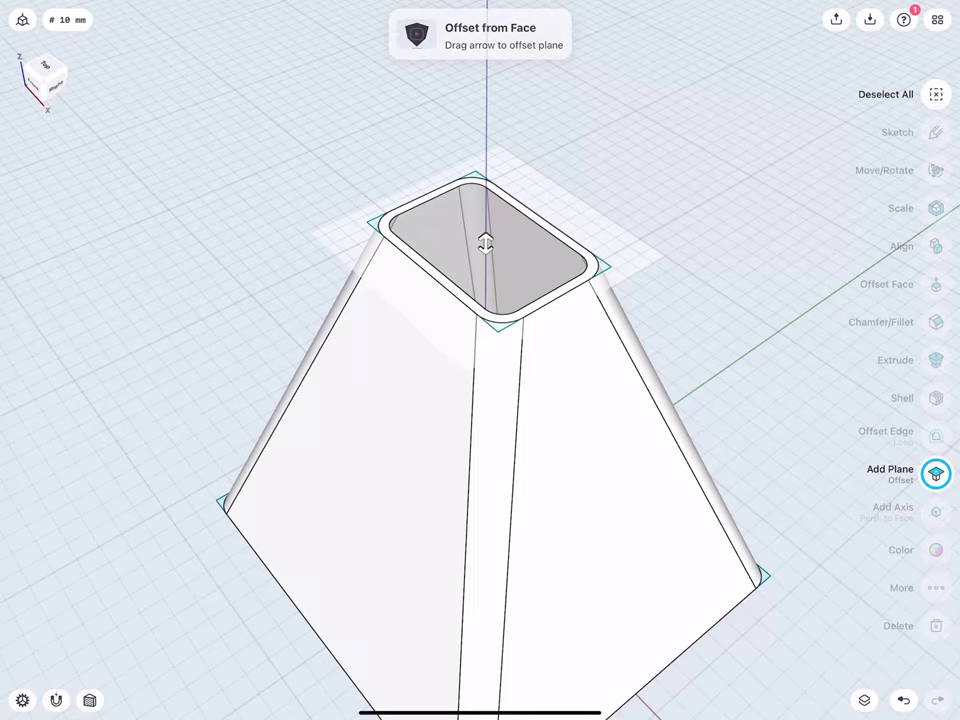
{"action": "left_click", "coordinate": [738, 632]}
{"action": "scroll", "coordinate": [411, 214], "scroll_direction": "down", "scroll_amount": 3}
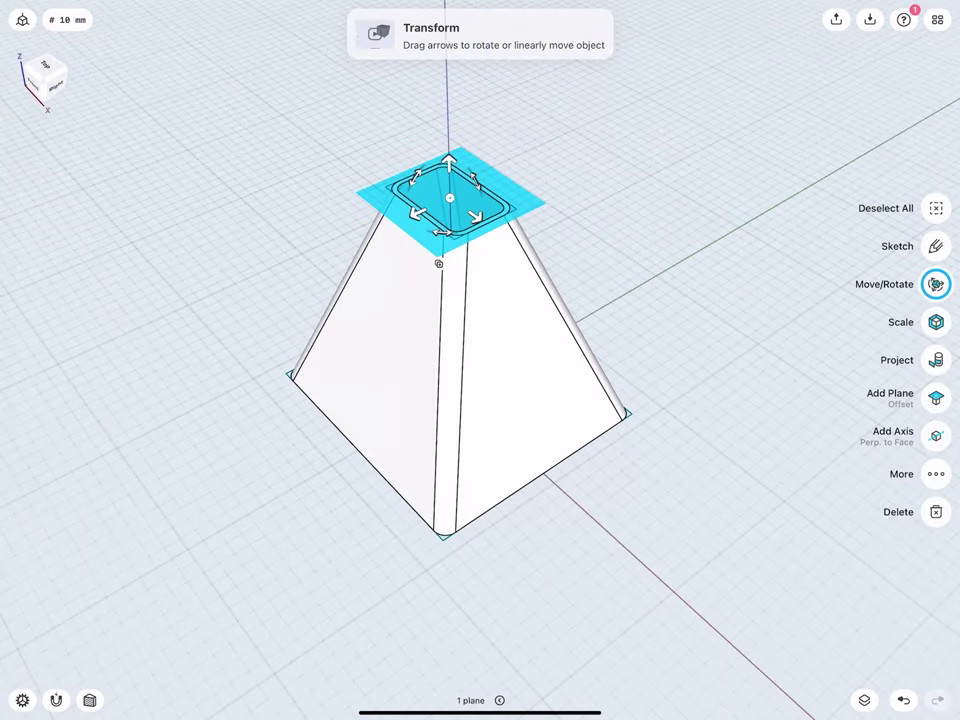
{"action": "left_click", "coordinate": [438, 263]}
{"action": "left_click_drag", "start_coordinate": [414, 212], "coordinate": [420, 247]}
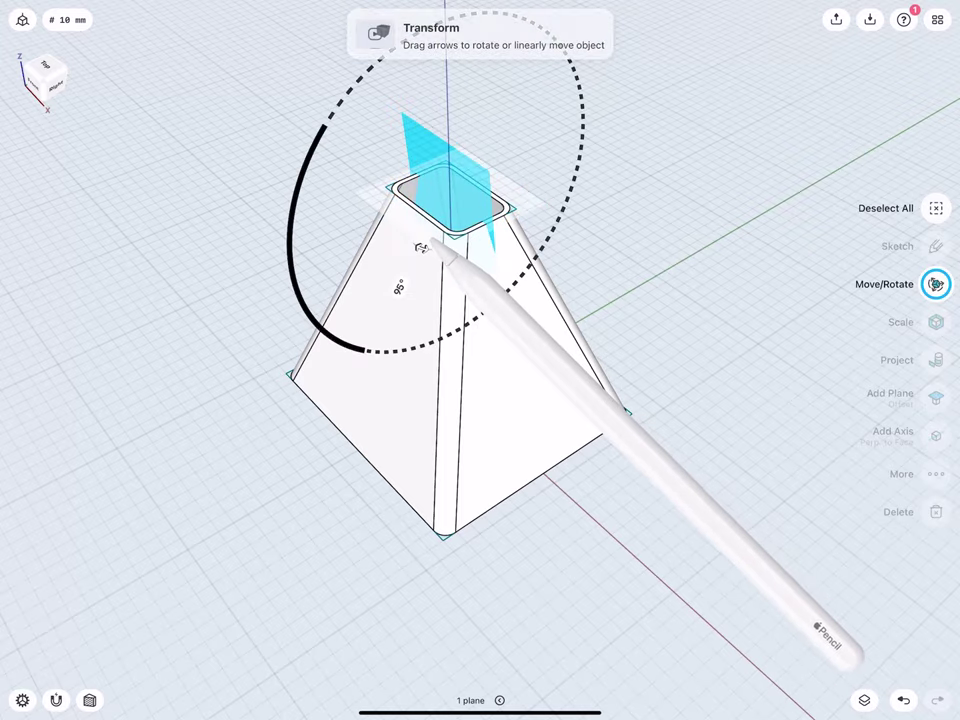
{"action": "left_click", "coordinate": [390, 287]}
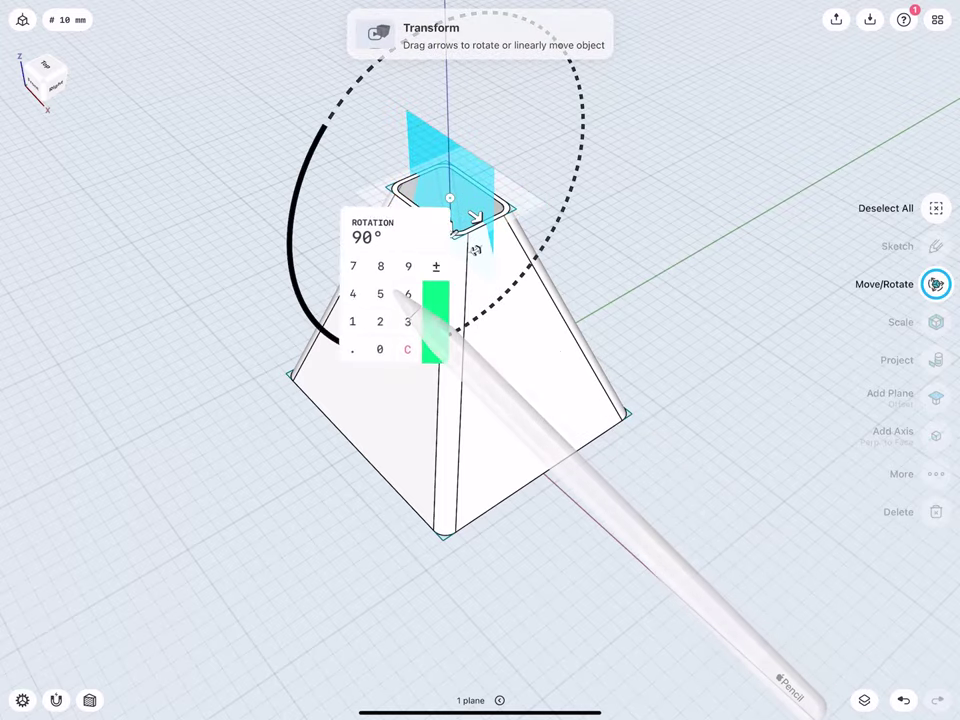
{"action": "left_click", "coordinate": [433, 321]}
Step: Move the upright plane 100 mm out to one side of the stand
{"action": "left_click", "coordinate": [310, 158]}
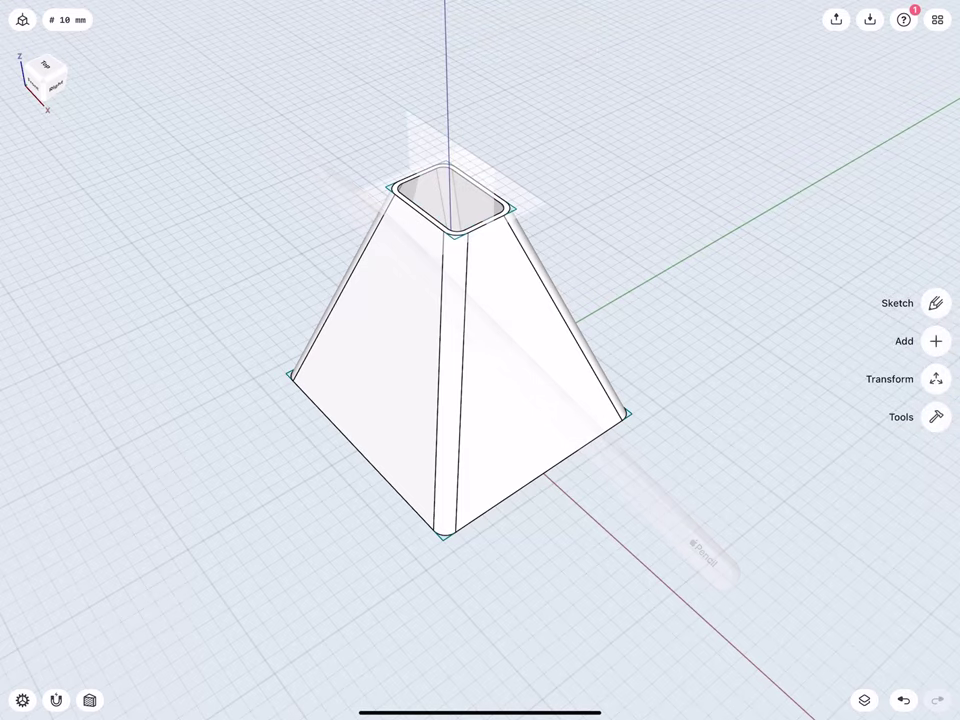
{"action": "left_click", "coordinate": [440, 208]}
{"action": "scroll", "coordinate": [408, 248], "scroll_direction": "up", "scroll_amount": 3}
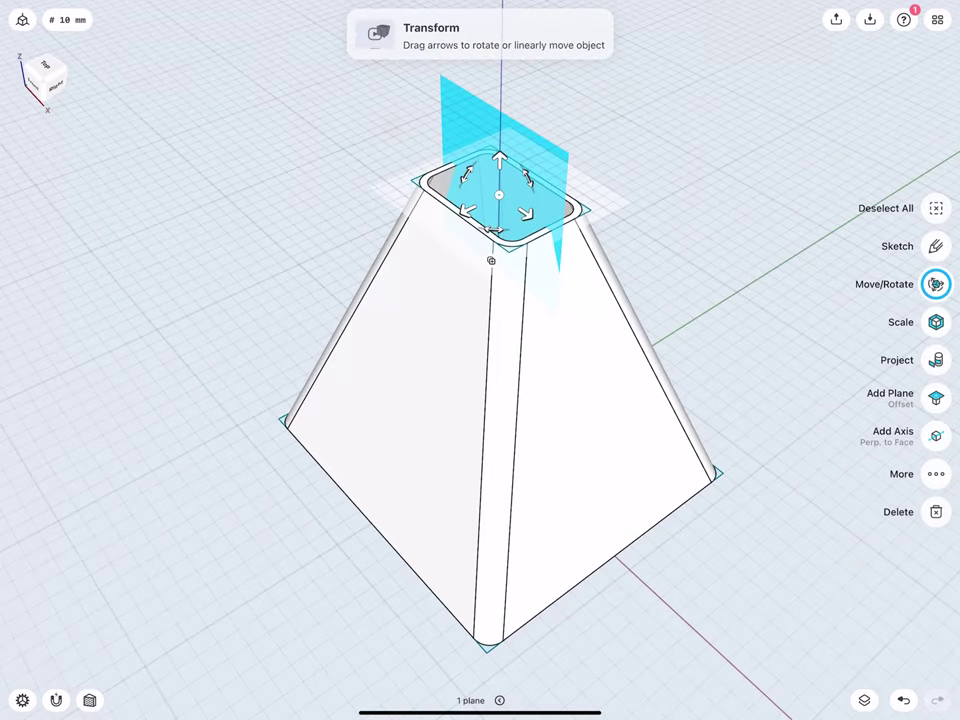
{"action": "left_click_drag", "start_coordinate": [467, 212], "coordinate": [176, 360]}
{"action": "left_click", "coordinate": [160, 358]}
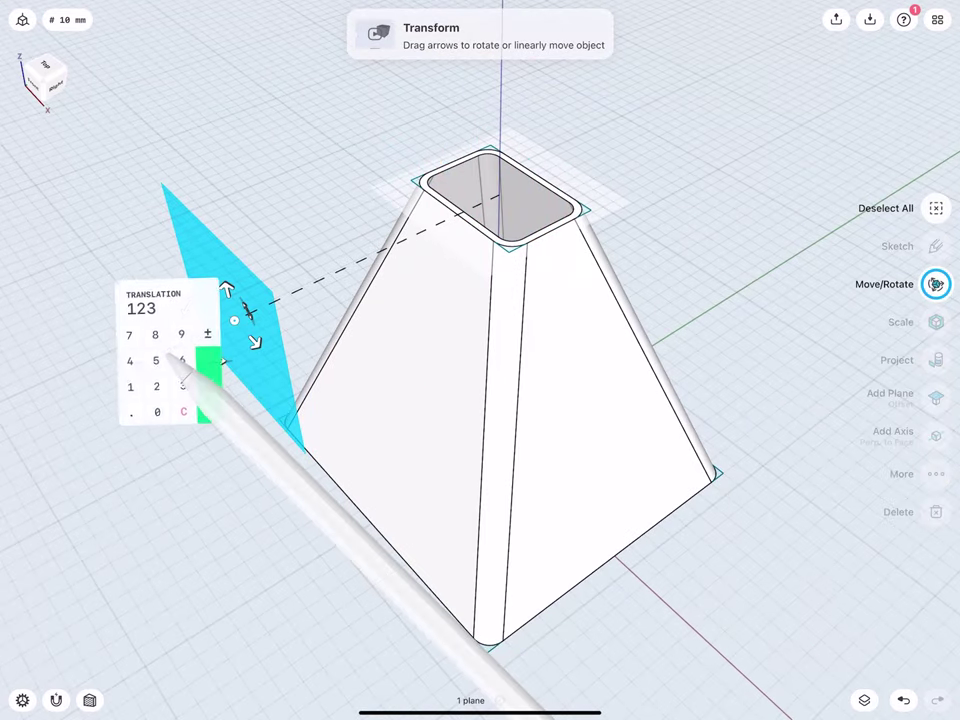
{"action": "left_click", "coordinate": [127, 388]}
{"action": "left_click", "coordinate": [209, 388]}
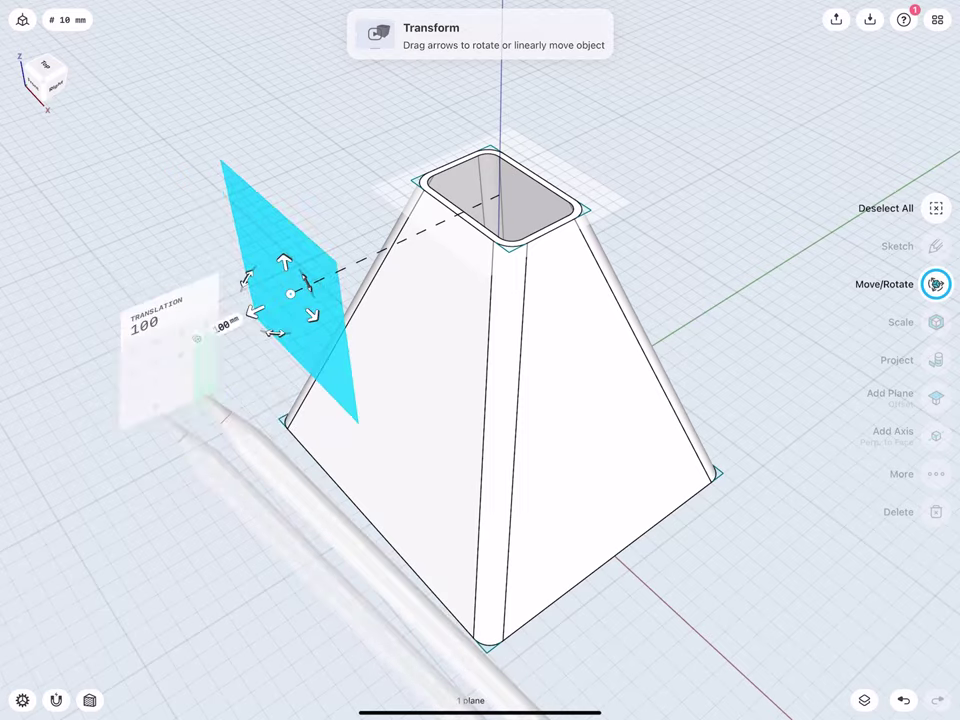
{"action": "left_click", "coordinate": [178, 212]}
Step: Rotate the top plane -90° and move it 100 mm beside the stand
{"action": "left_click", "coordinate": [425, 212]}
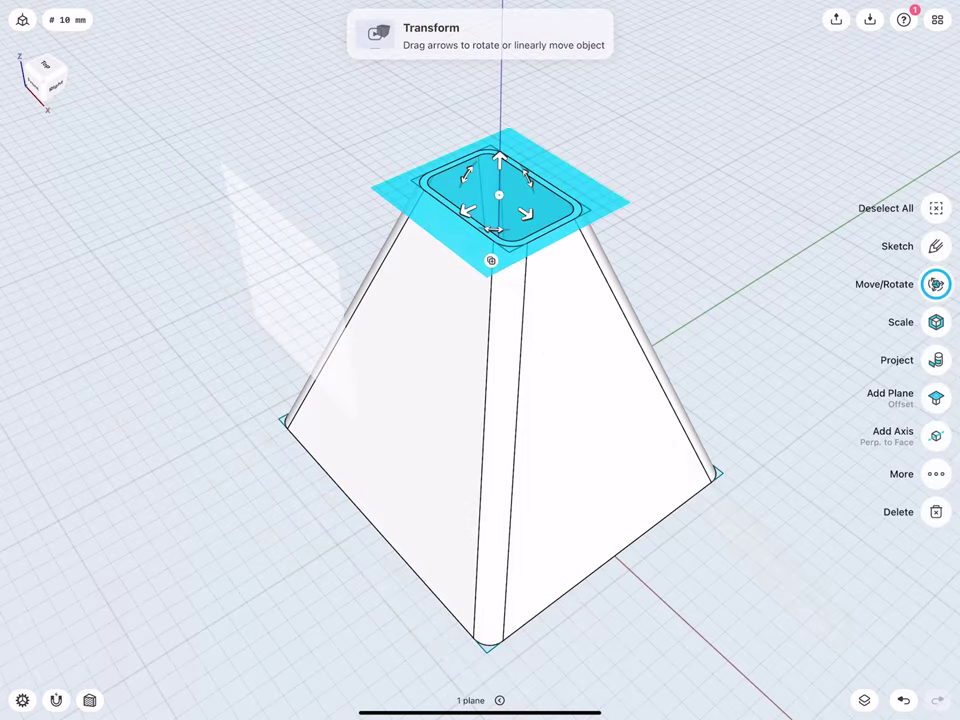
{"action": "left_click_drag", "start_coordinate": [527, 180], "coordinate": [470, 140]}
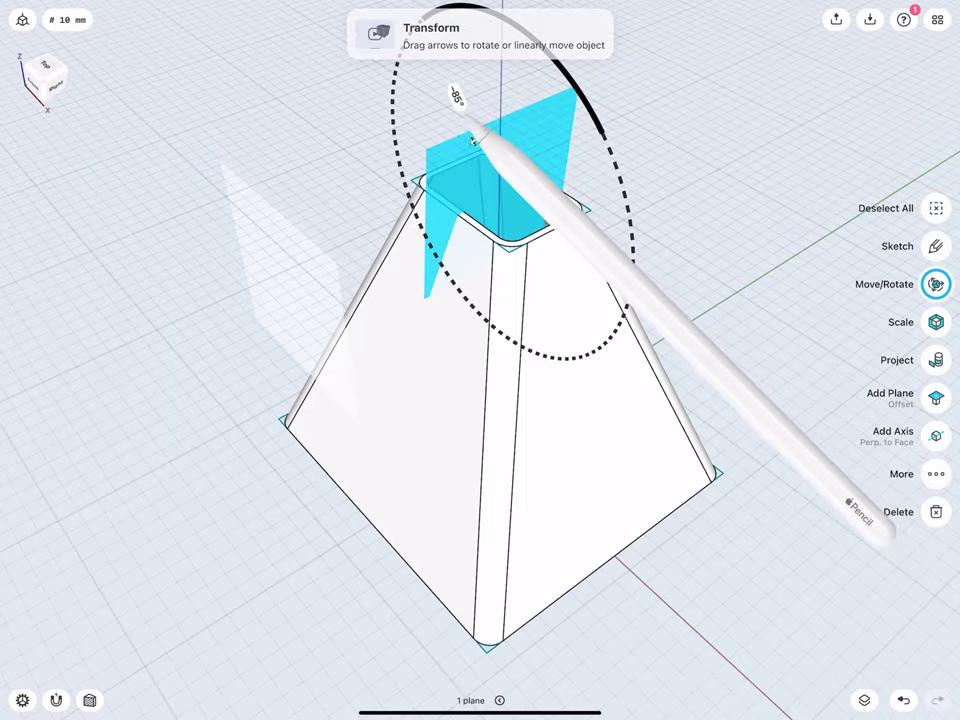
{"action": "left_click", "coordinate": [450, 98]}
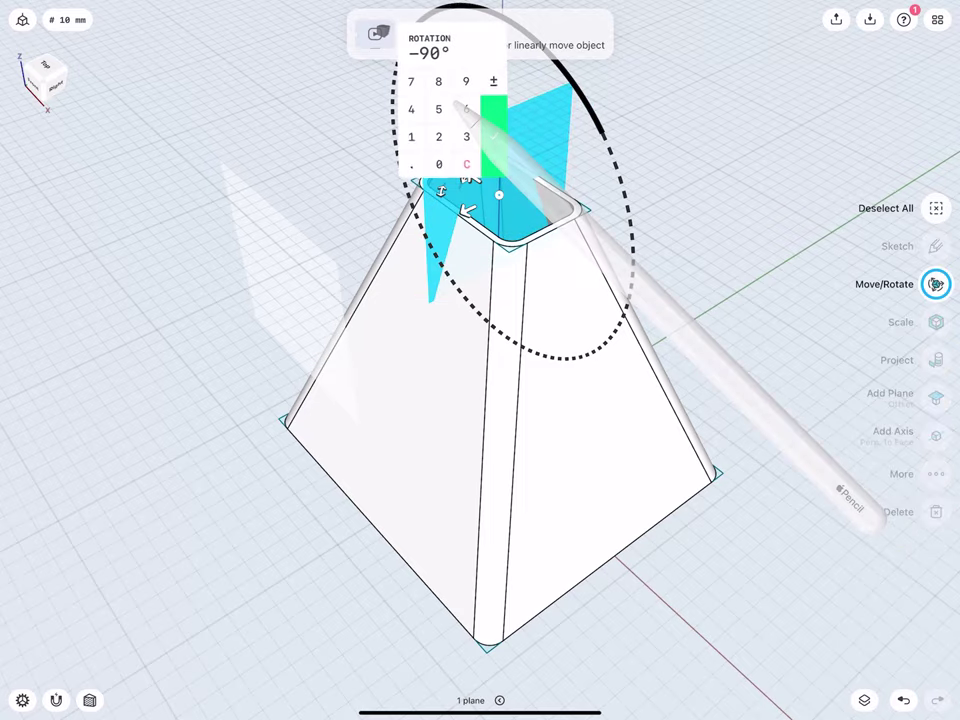
{"action": "scroll", "coordinate": [378, 240], "scroll_direction": "down", "scroll_amount": 3}
{"action": "middle_click_drag", "start_coordinate": [378, 323], "coordinate": [361, 140]}
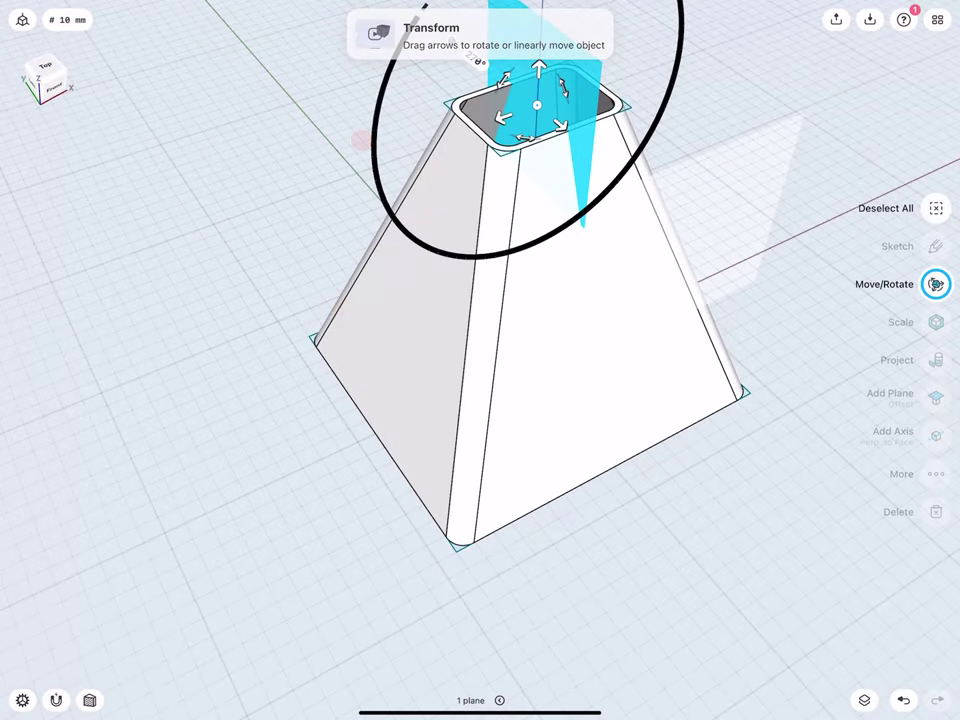
{"action": "left_click_drag", "start_coordinate": [500, 117], "coordinate": [275, 207]}
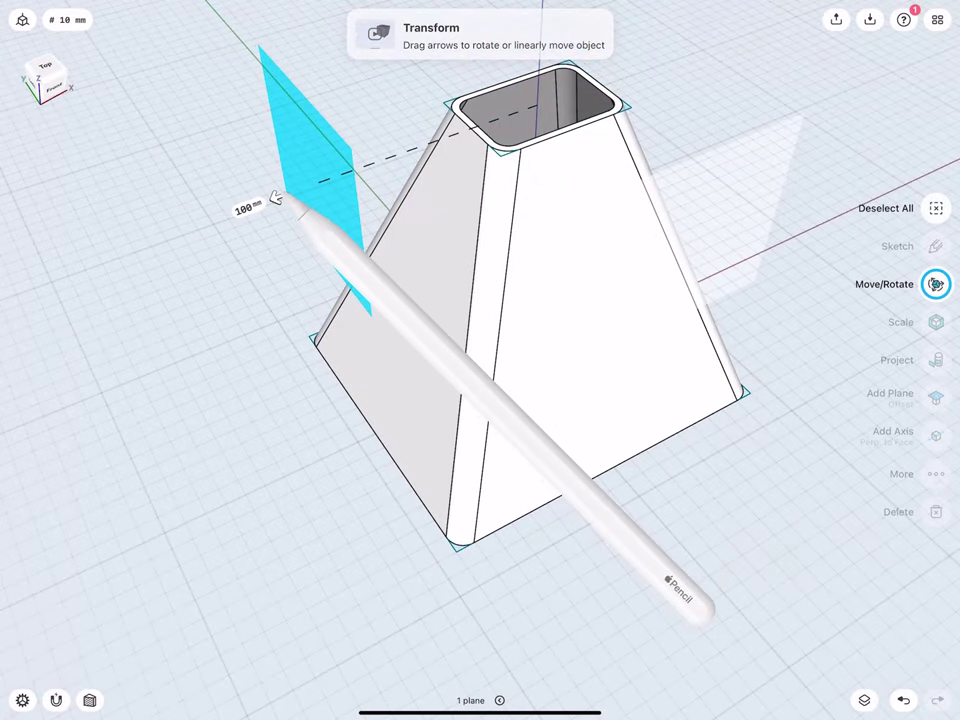
{"action": "left_click", "coordinate": [247, 208]}
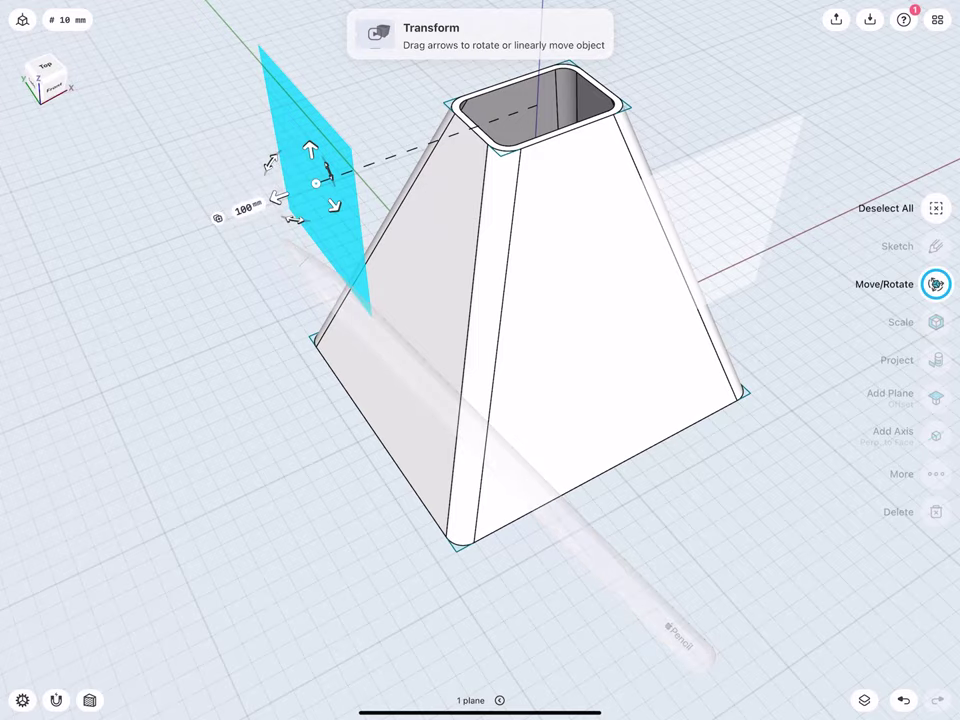
{"action": "left_click", "coordinate": [253, 308]}
{"action": "middle_click_drag", "start_coordinate": [393, 302], "coordinate": [360, 273]}
Step: Start a sketch on the upright plane and draw the trapezoid's bottom line
{"action": "left_click", "coordinate": [446, 229]}
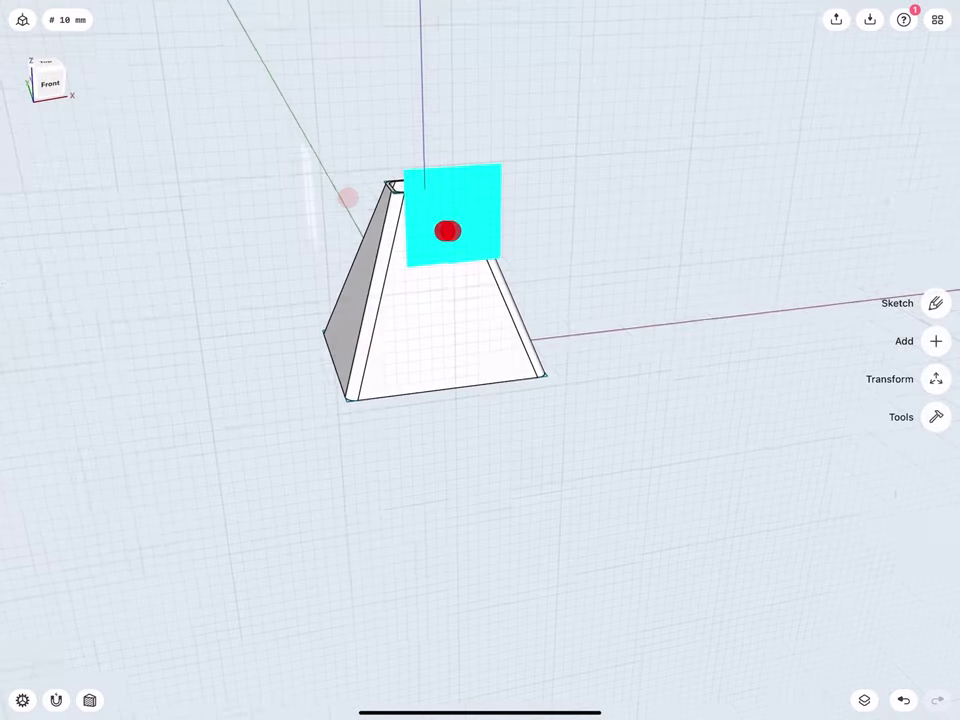
{"action": "scroll", "coordinate": [420, 330], "scroll_direction": "down", "scroll_amount": 5}
{"action": "scroll", "coordinate": [418, 300], "scroll_direction": "down", "scroll_amount": 3}
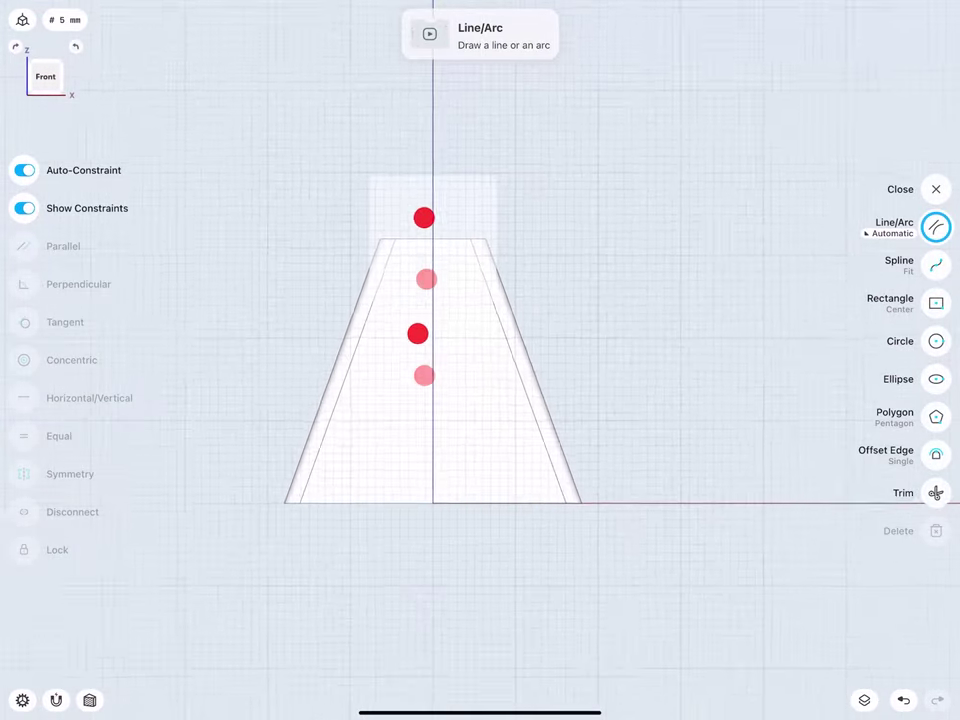
{"action": "scroll", "coordinate": [411, 380], "scroll_direction": "up", "scroll_amount": 1}
{"action": "scroll", "coordinate": [408, 383], "scroll_direction": "up", "scroll_amount": 1}
{"action": "scroll", "coordinate": [423, 403], "scroll_direction": "up", "scroll_amount": 3}
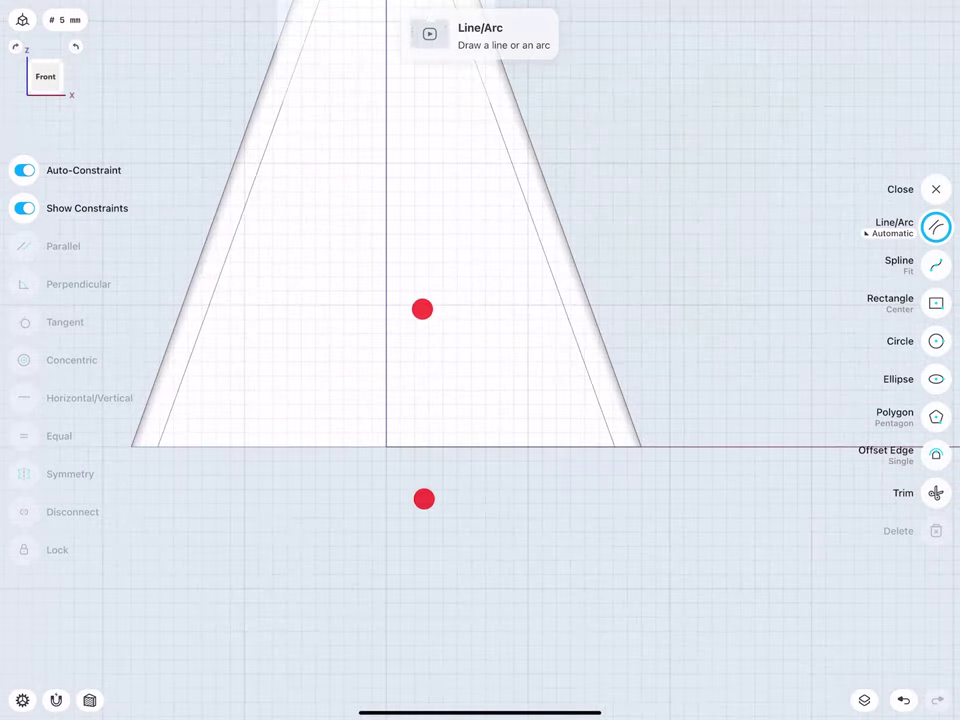
{"action": "left_click_drag", "start_coordinate": [640, 446], "coordinate": [131, 446]}
{"action": "scroll", "coordinate": [345, 475], "scroll_direction": "down", "scroll_amount": 3}
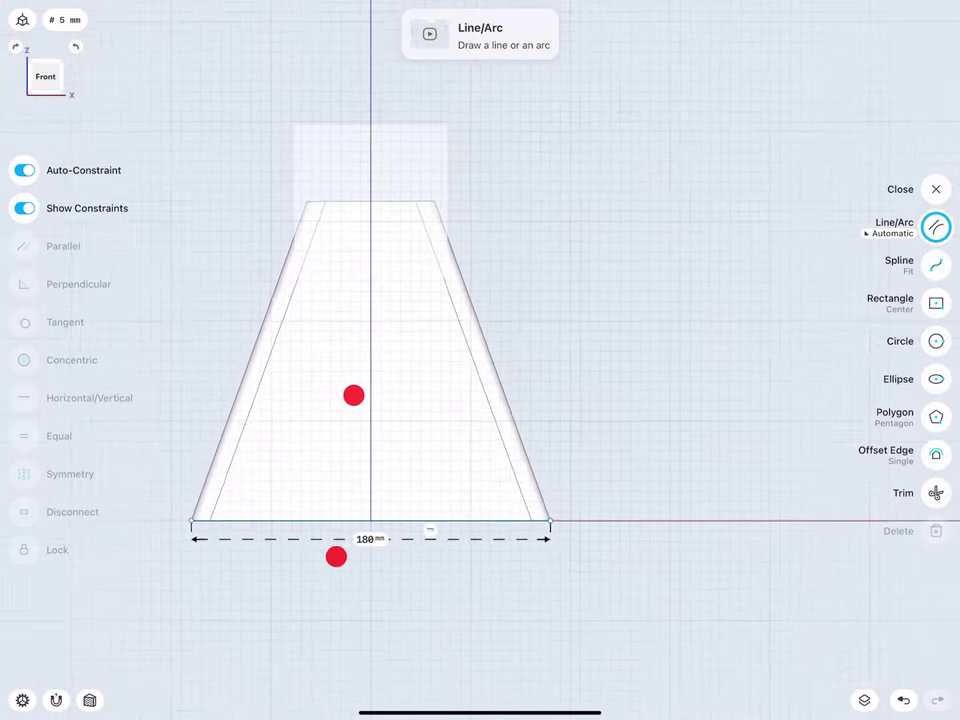
{"action": "scroll", "coordinate": [350, 508], "scroll_direction": "up", "scroll_amount": 1}
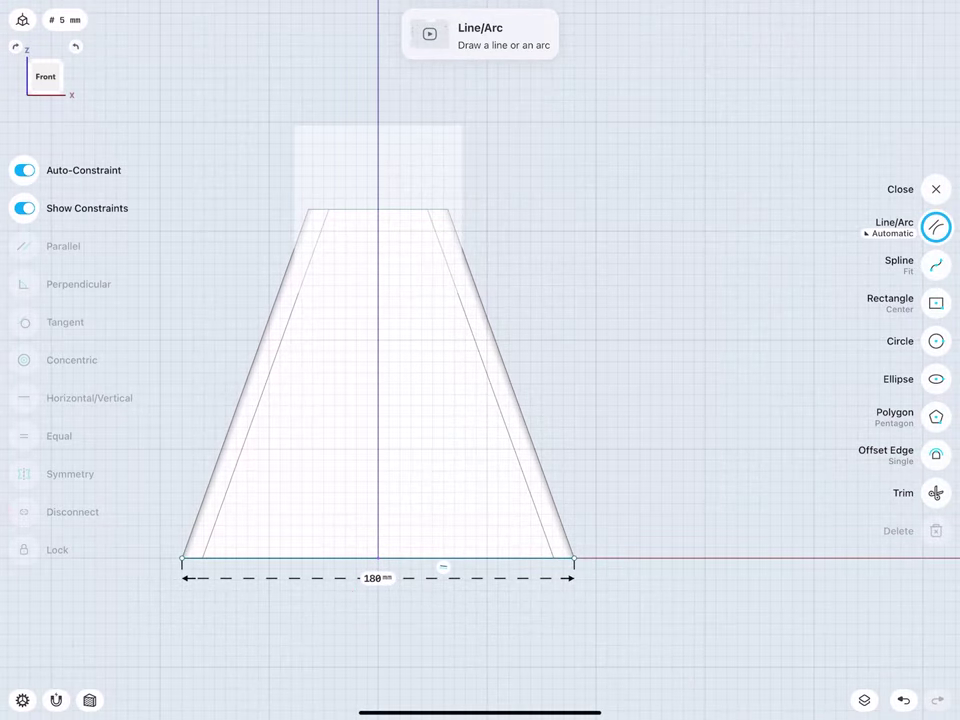
Step: Draw a vertical centre line and lock the base width at 180 mm
{"action": "mouse_move", "coordinate": [378, 557]}
{"action": "left_mouse_down"}
{"action": "mouse_move", "coordinate": [366, 398]}
{"action": "mouse_move", "coordinate": [378, 210]}
{"action": "left_mouse_up"}
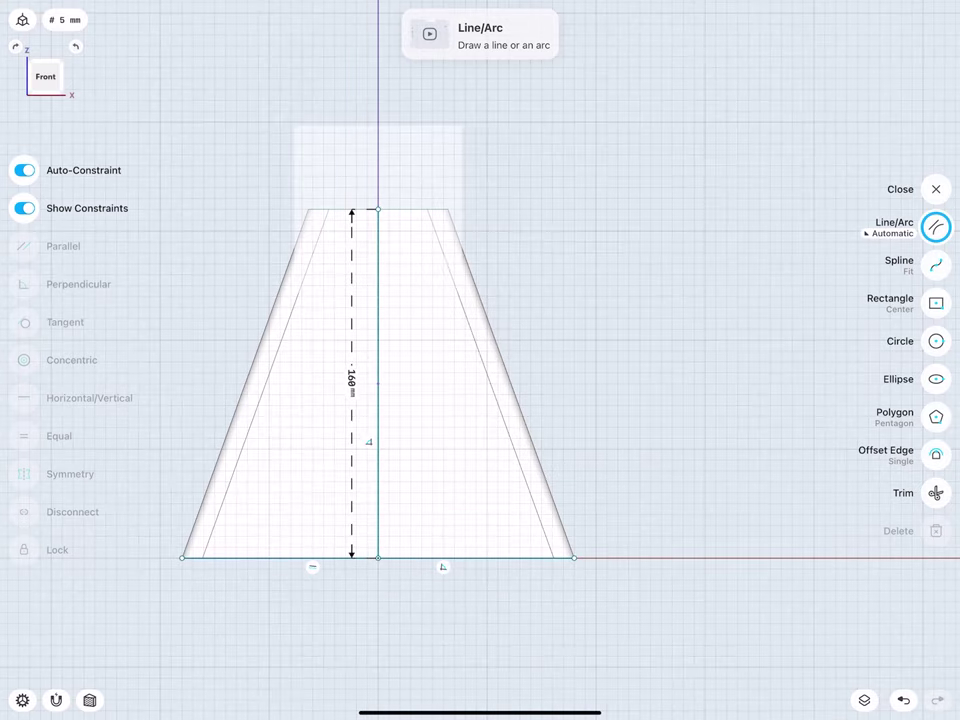
{"action": "left_click", "coordinate": [351, 377]}
{"action": "left_click", "coordinate": [305, 558]}
{"action": "left_click", "coordinate": [373, 584]}
{"action": "left_click", "coordinate": [421, 648]}
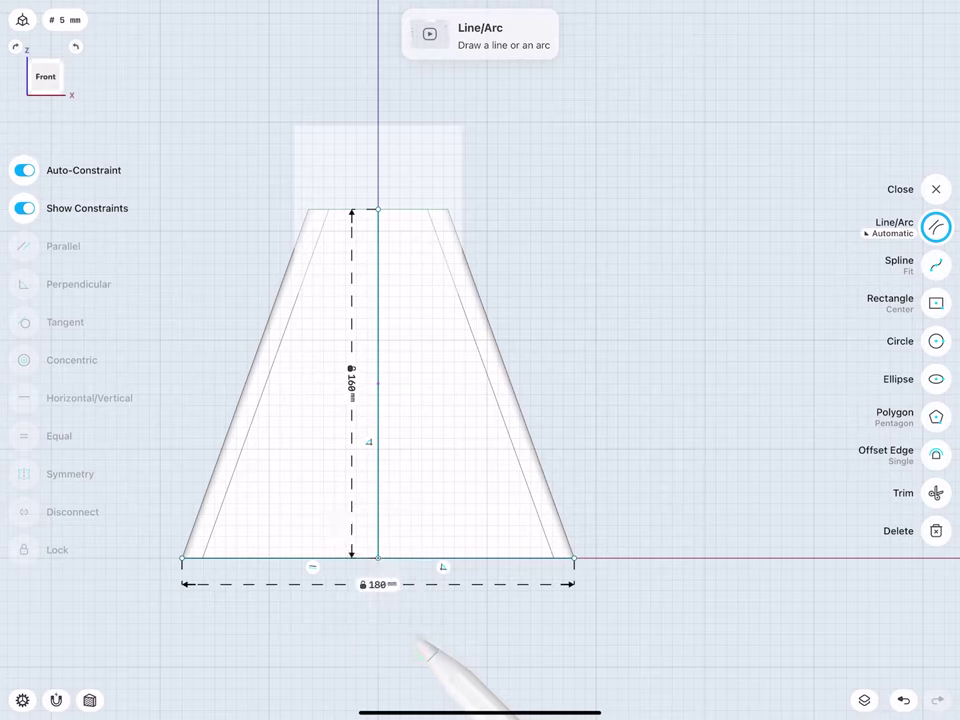
Step: Set the top edge to 64 mm and move it onto the trapezoid's top
{"action": "left_click", "coordinate": [370, 210]}
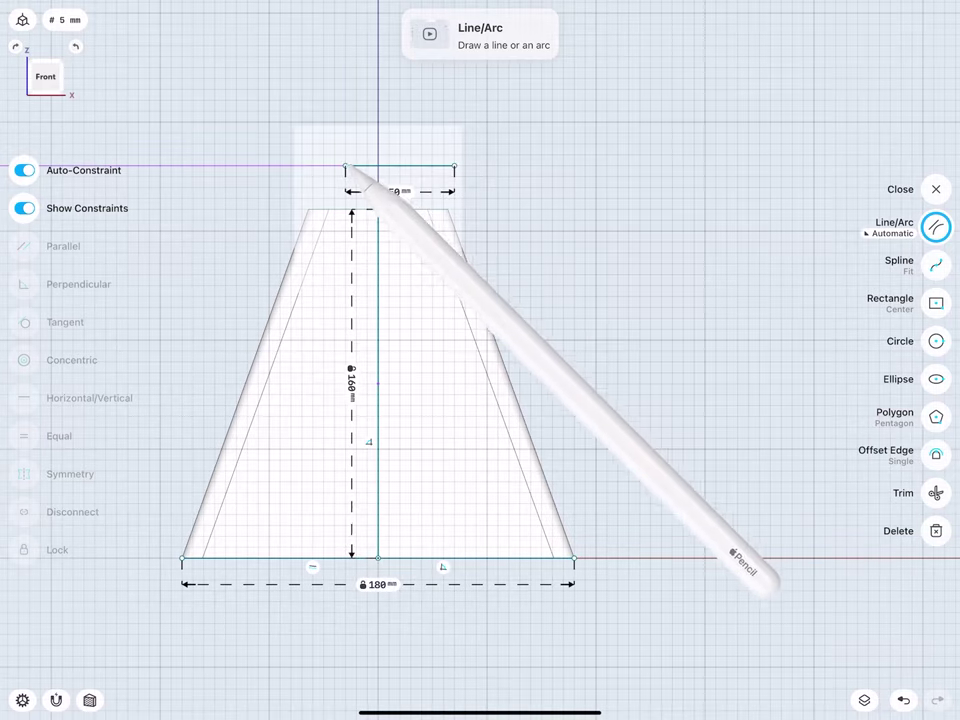
{"action": "left_click", "coordinate": [398, 190]}
{"action": "left_click", "coordinate": [413, 217]}
{"action": "left_click", "coordinate": [358, 217]}
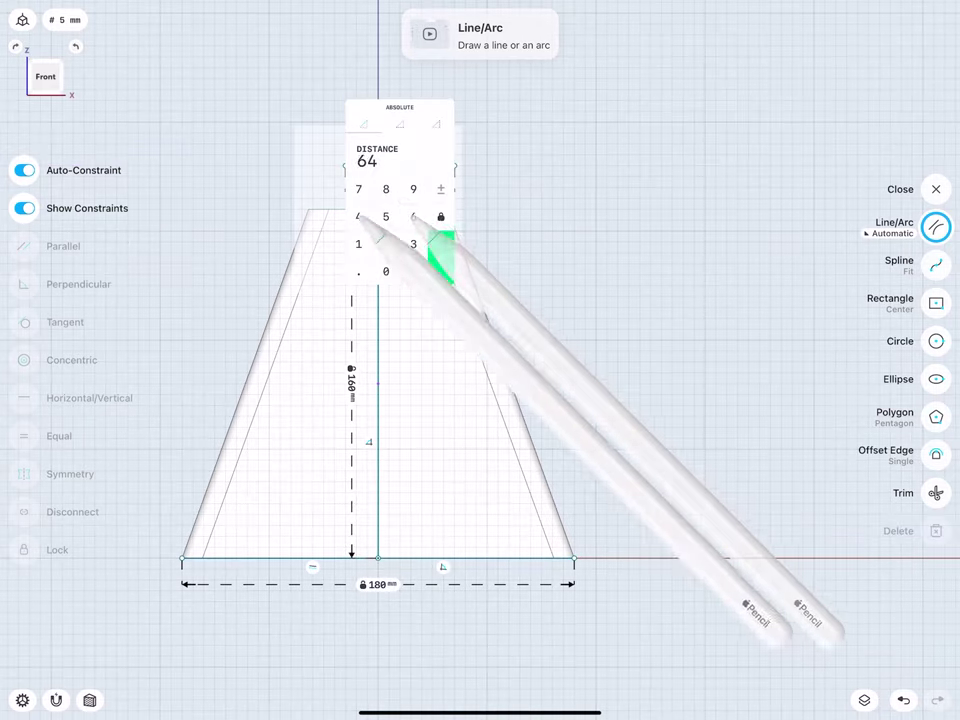
{"action": "left_click", "coordinate": [441, 258]}
{"action": "left_click_drag", "start_coordinate": [383, 166], "coordinate": [378, 210]}
Step: Draw both slanted sides joining top and base, then exit the sketch
{"action": "left_click", "coordinate": [258, 166]}
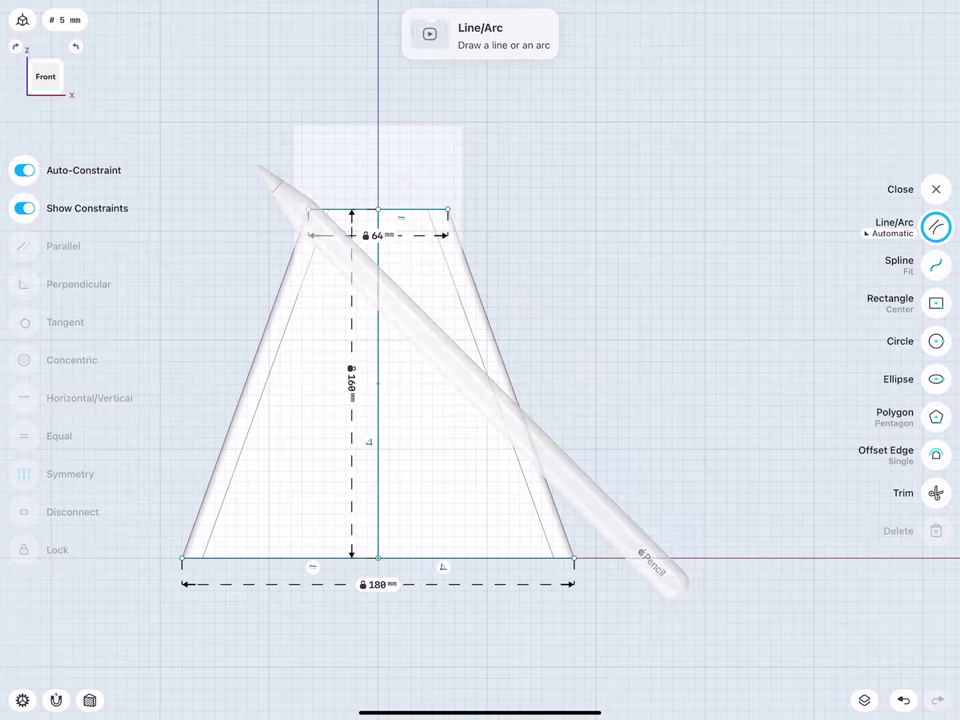
{"action": "mouse_move", "coordinate": [573, 557]}
{"action": "left_mouse_down"}
{"action": "mouse_move", "coordinate": [450, 243]}
{"action": "mouse_move", "coordinate": [447, 210]}
{"action": "left_mouse_up"}
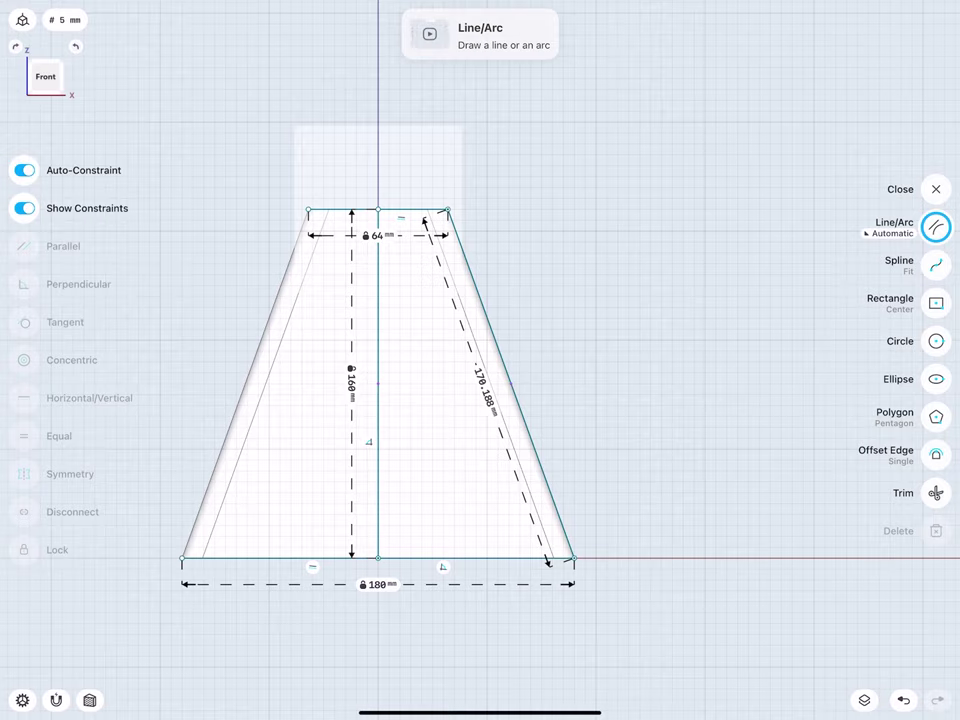
{"action": "left_click_drag", "start_coordinate": [308, 210], "coordinate": [183, 557]}
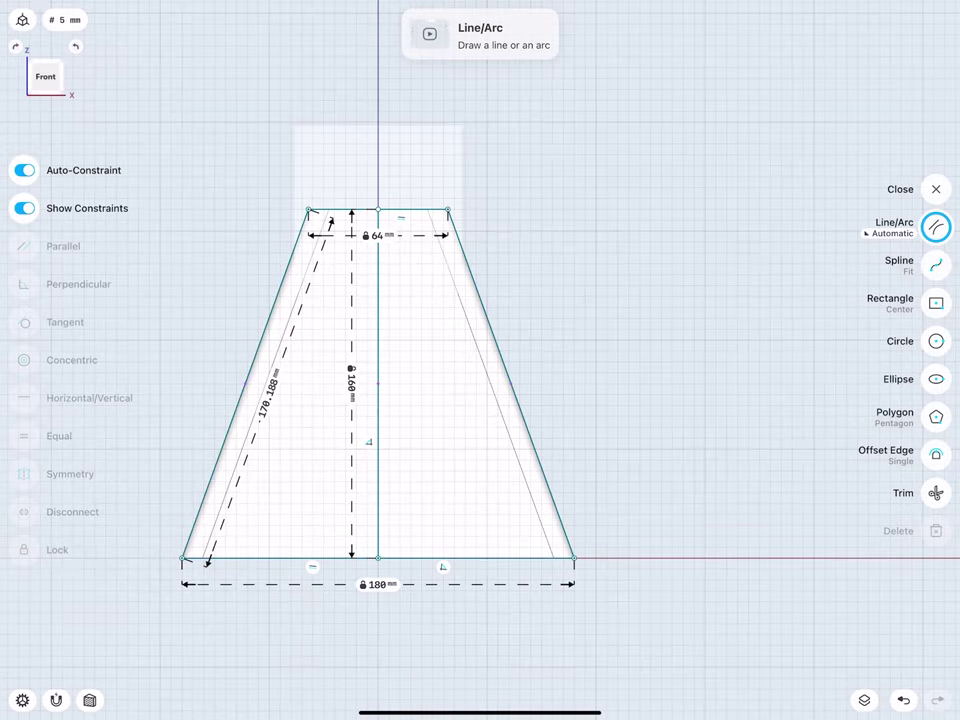
{"action": "left_click", "coordinate": [936, 189]}
{"action": "scroll", "coordinate": [273, 358], "scroll_direction": "down", "scroll_amount": 5}
{"action": "middle_click_drag", "start_coordinate": [273, 358], "coordinate": [262, 367]}
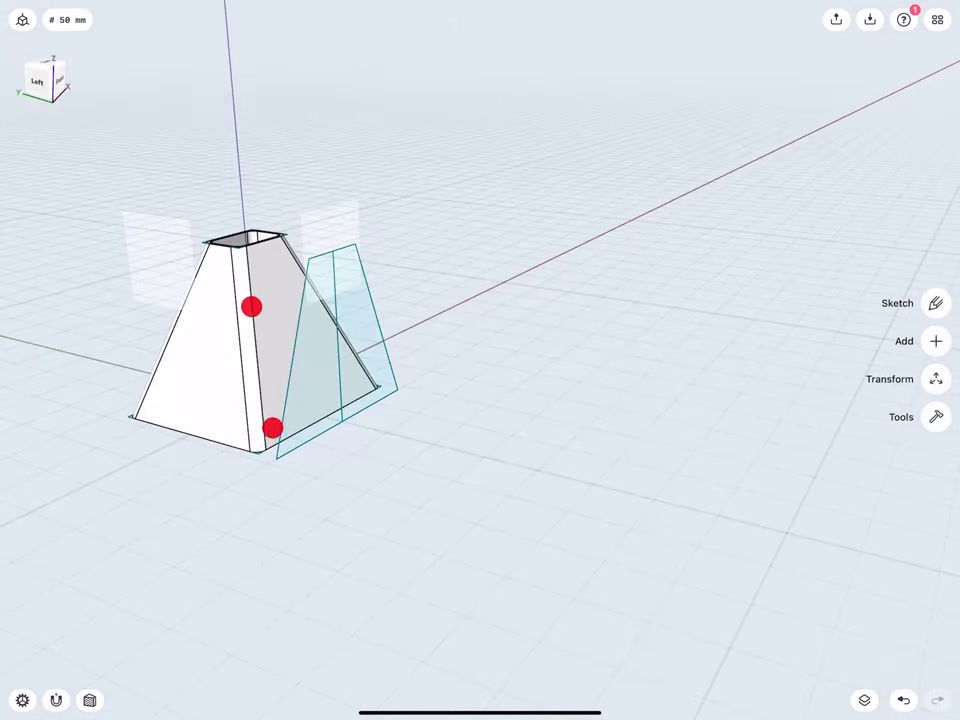
Step: Reopen the trapezoid sketch and delete its vertical 160 mm centre line
{"action": "scroll", "coordinate": [261, 367], "scroll_direction": "up", "scroll_amount": 5}
{"action": "left_click", "coordinate": [418, 193]}
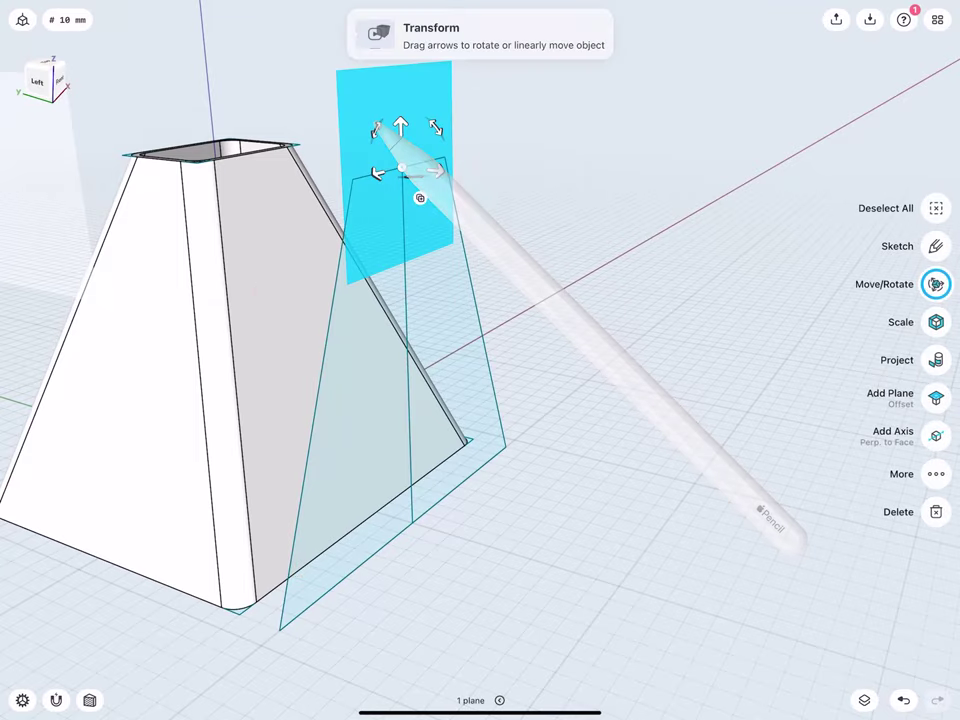
{"action": "double_click", "coordinate": [410, 250]}
{"action": "left_click", "coordinate": [936, 531]}
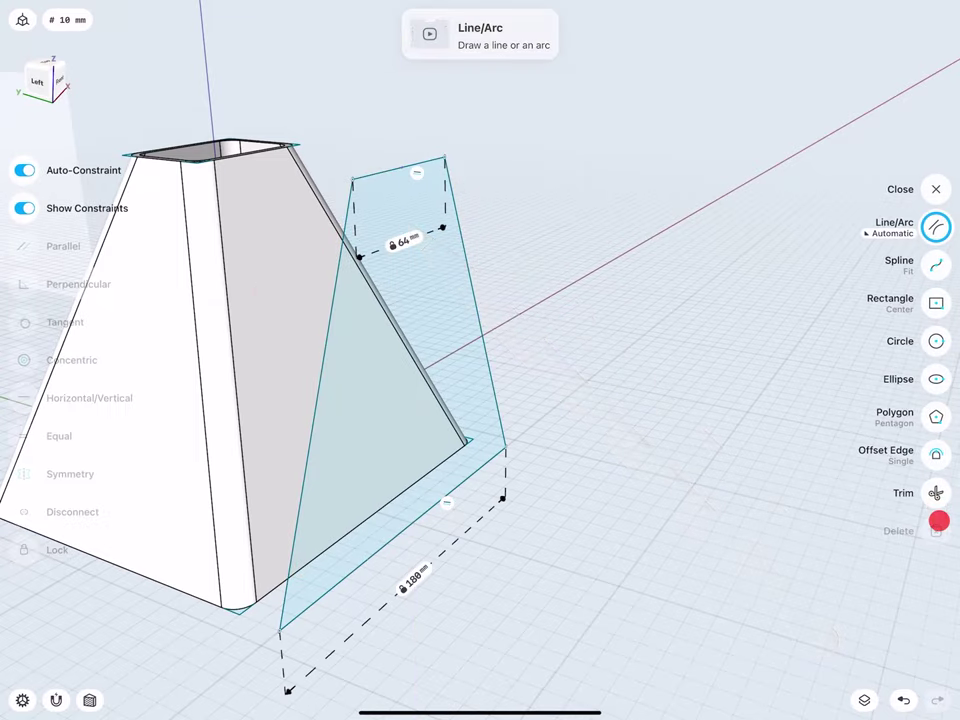
Step: Offset the left slanted side inward by -30 mm
{"action": "scroll", "coordinate": [351, 241], "scroll_direction": "up", "scroll_amount": 2}
{"action": "left_click", "coordinate": [936, 453]}
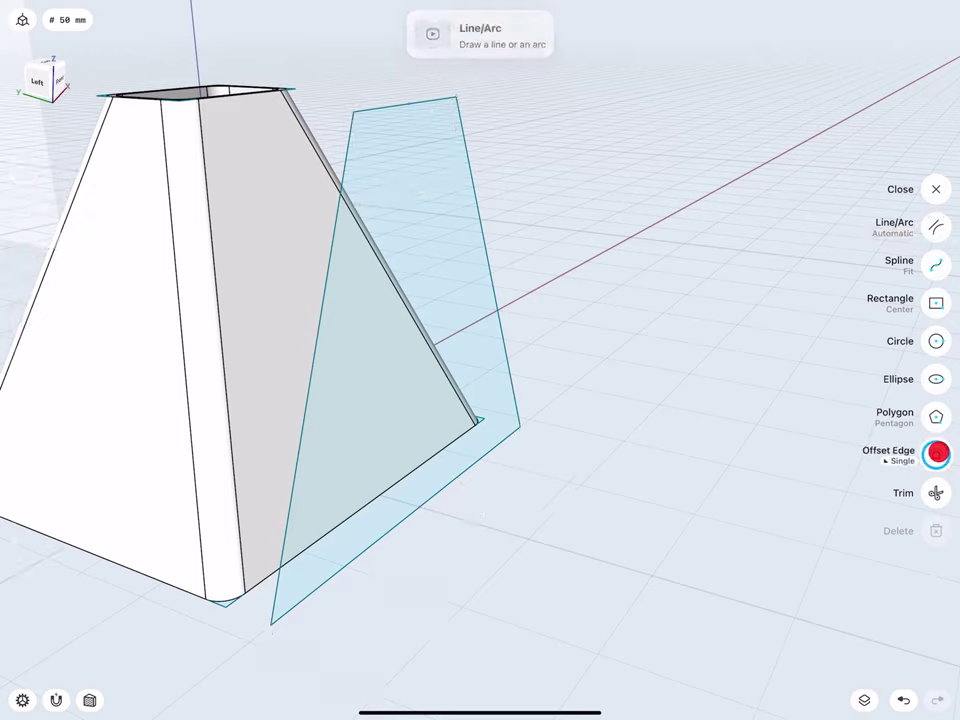
{"action": "left_click", "coordinate": [330, 253]}
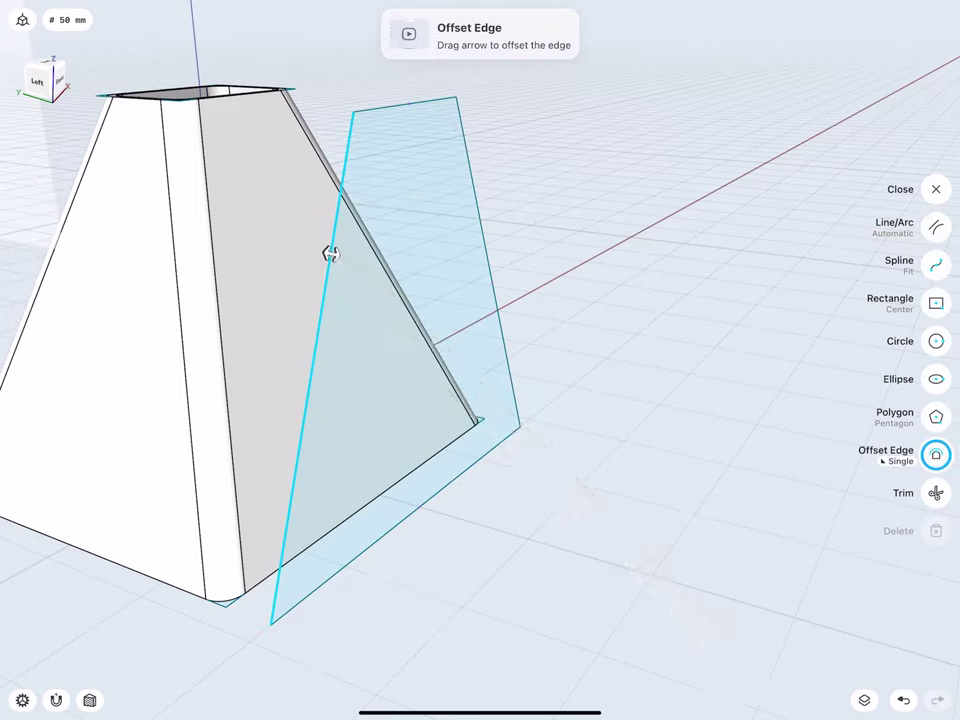
{"action": "left_click", "coordinate": [905, 450]}
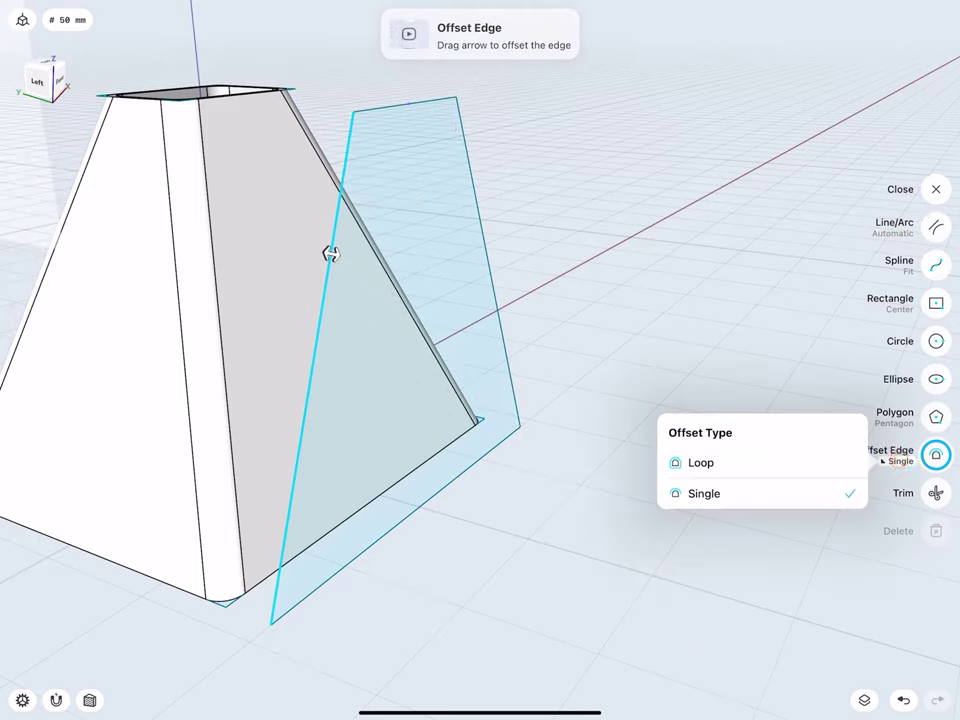
{"action": "left_click", "coordinate": [789, 497]}
{"action": "left_click_drag", "start_coordinate": [330, 253], "coordinate": [382, 263]}
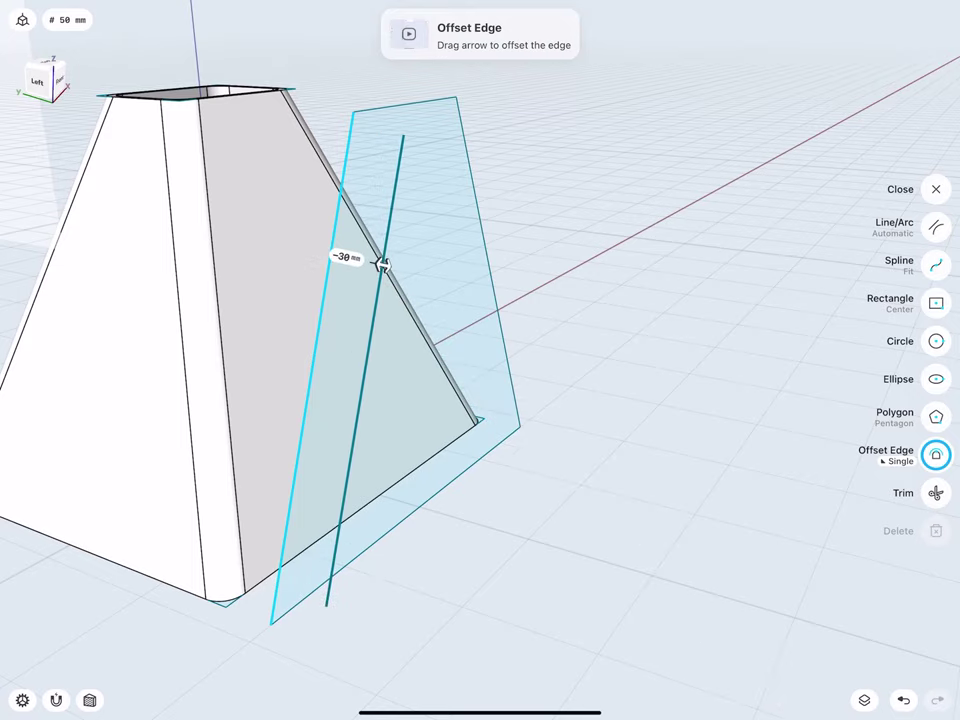
{"action": "left_click", "coordinate": [346, 257]}
{"action": "left_click", "coordinate": [388, 268]}
Step: Offset the right slanted side and the top edge inward by -30 mm
{"action": "left_click", "coordinate": [478, 204]}
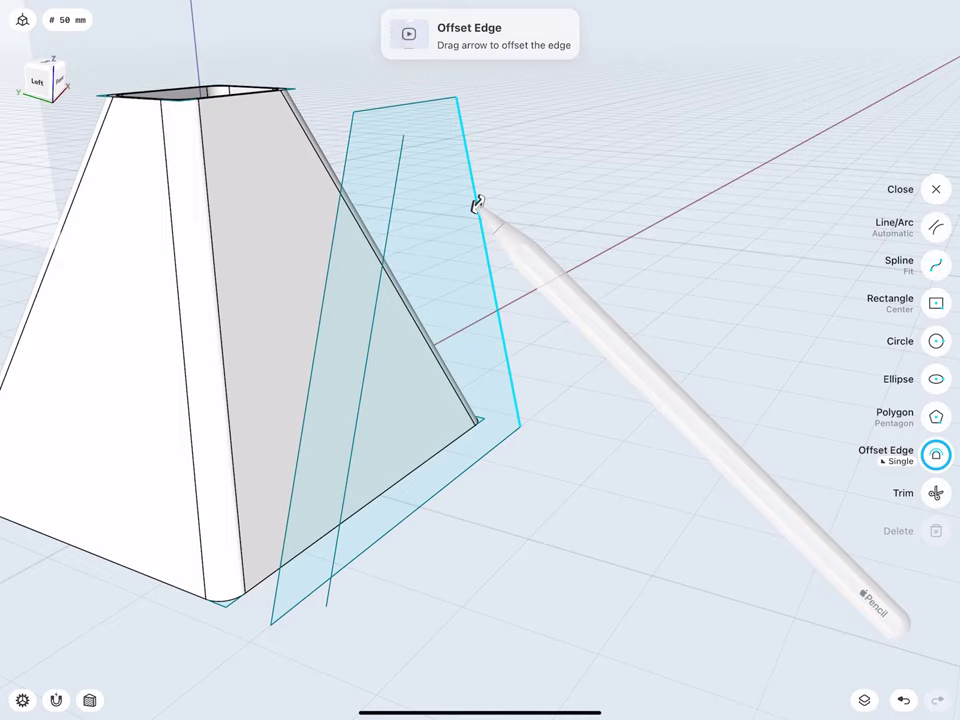
{"action": "mouse_move", "coordinate": [478, 204]}
{"action": "left_mouse_down"}
{"action": "mouse_move", "coordinate": [456, 214]}
{"action": "mouse_move", "coordinate": [441, 243]}
{"action": "left_mouse_up"}
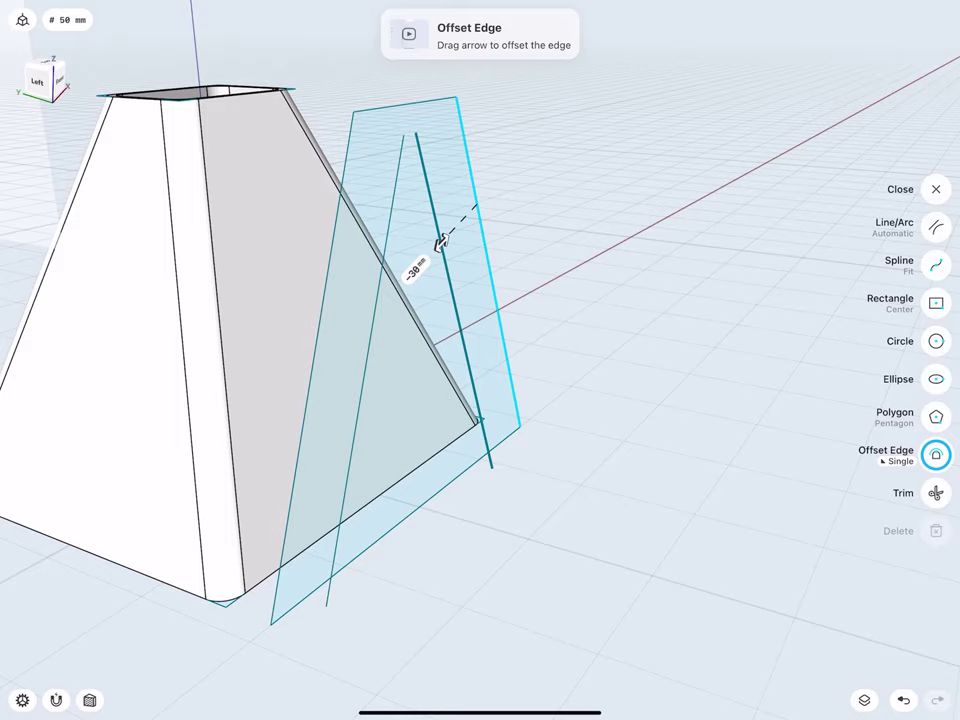
{"action": "left_click", "coordinate": [414, 268]}
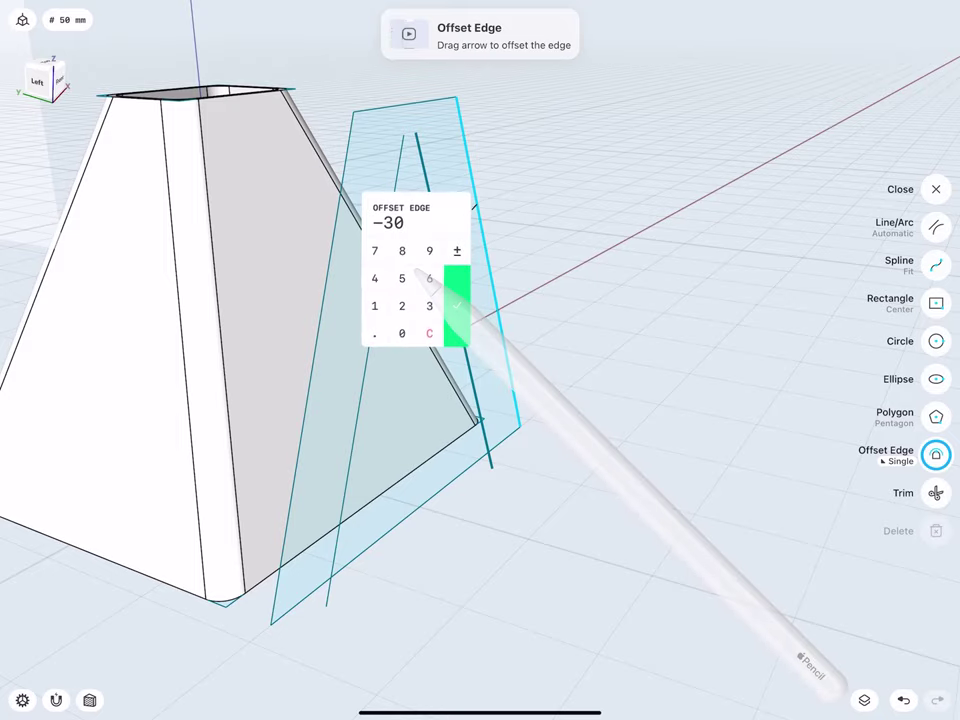
{"action": "left_click", "coordinate": [458, 305]}
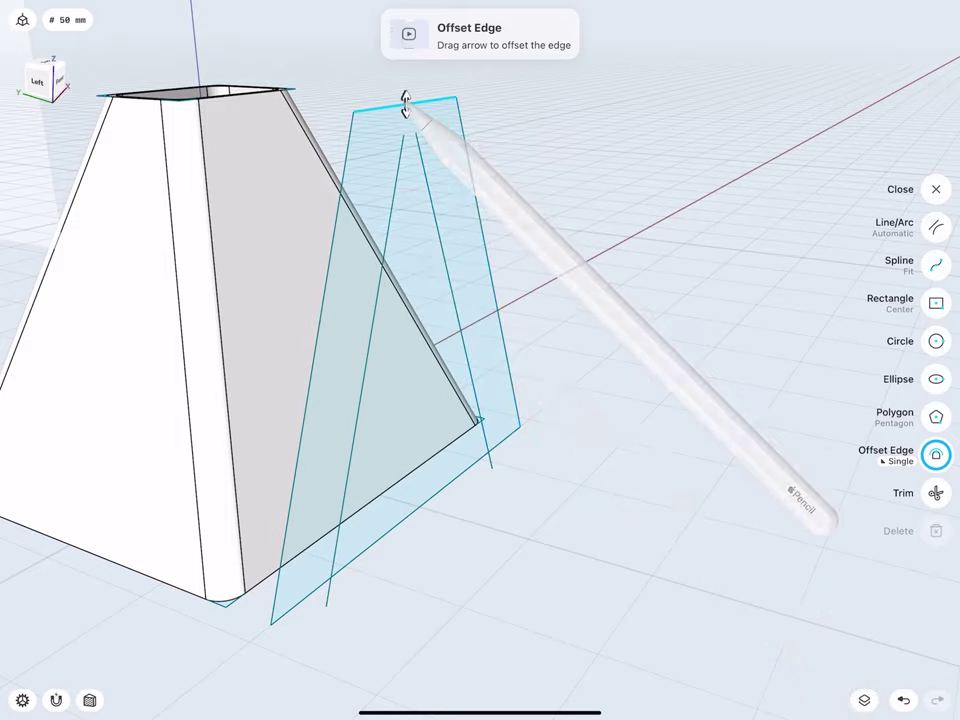
{"action": "left_click_drag", "start_coordinate": [405, 104], "coordinate": [407, 190]}
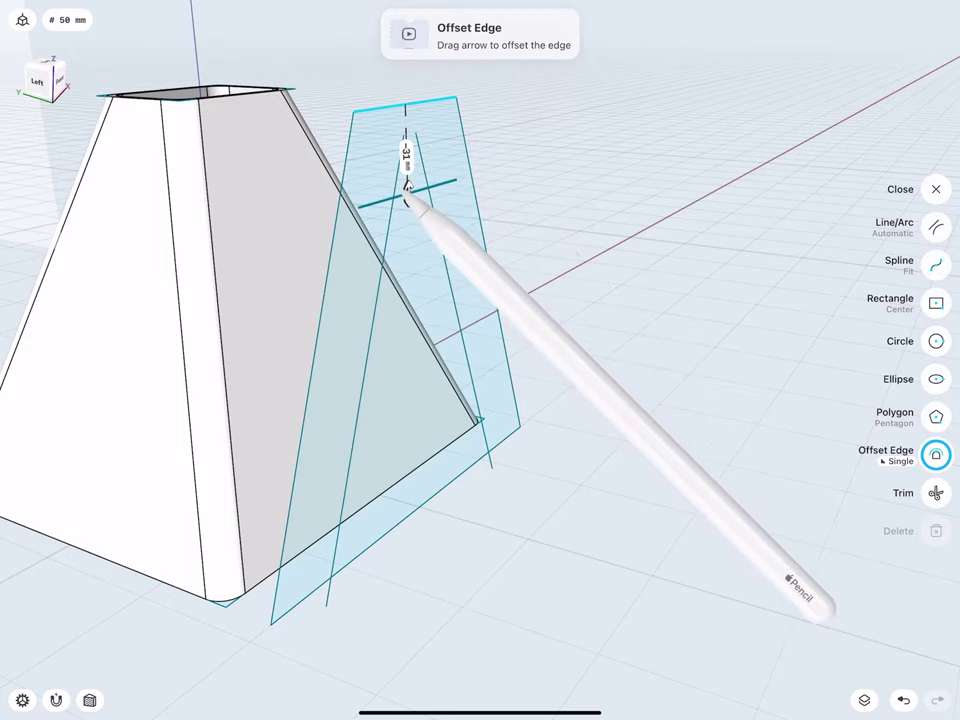
{"action": "left_click", "coordinate": [447, 192]}
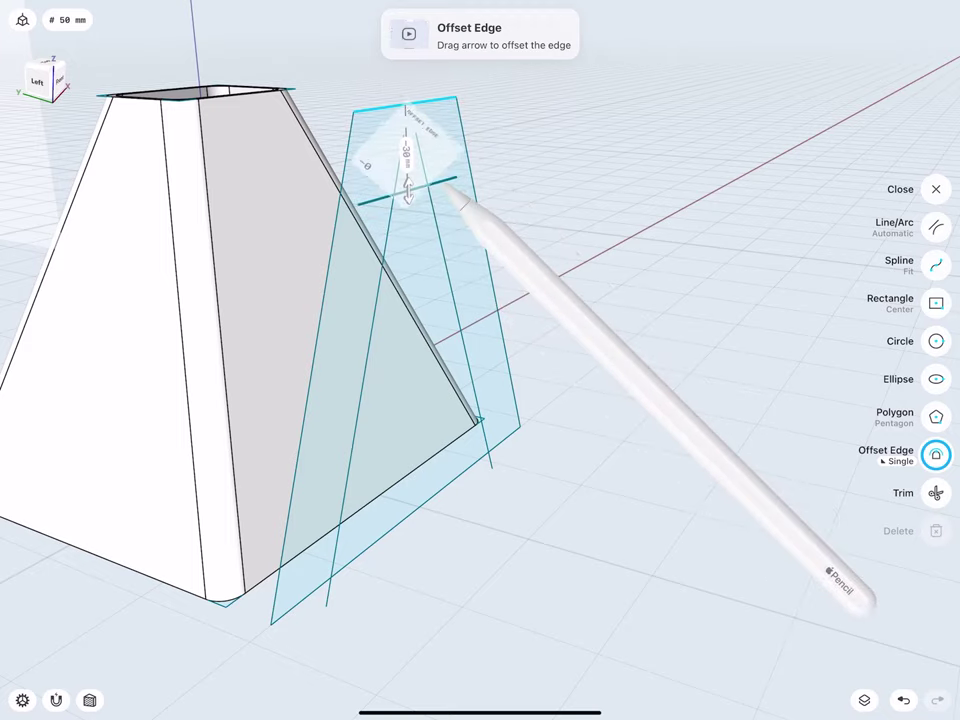
{"action": "left_click", "coordinate": [936, 227]}
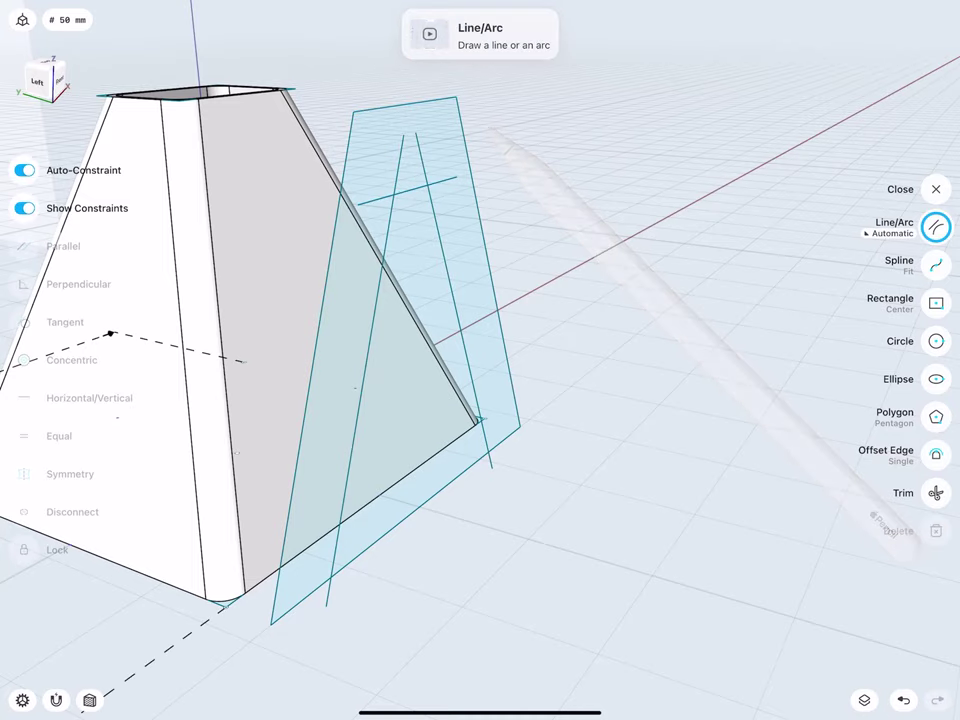
Step: Offset the 180 mm bottom edge 40 mm upward
{"action": "middle_click_drag", "start_coordinate": [395, 358], "coordinate": [402, 352]}
{"action": "left_click", "coordinate": [425, 458]}
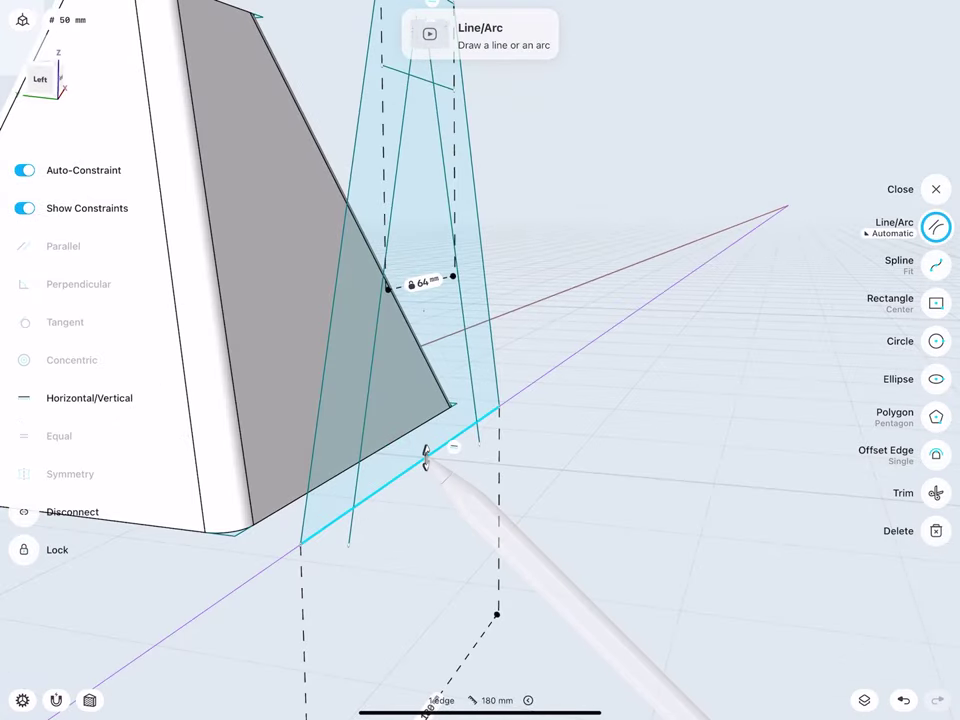
{"action": "middle_click_drag", "start_coordinate": [351, 419], "coordinate": [351, 419]}
{"action": "left_click", "coordinate": [936, 455]}
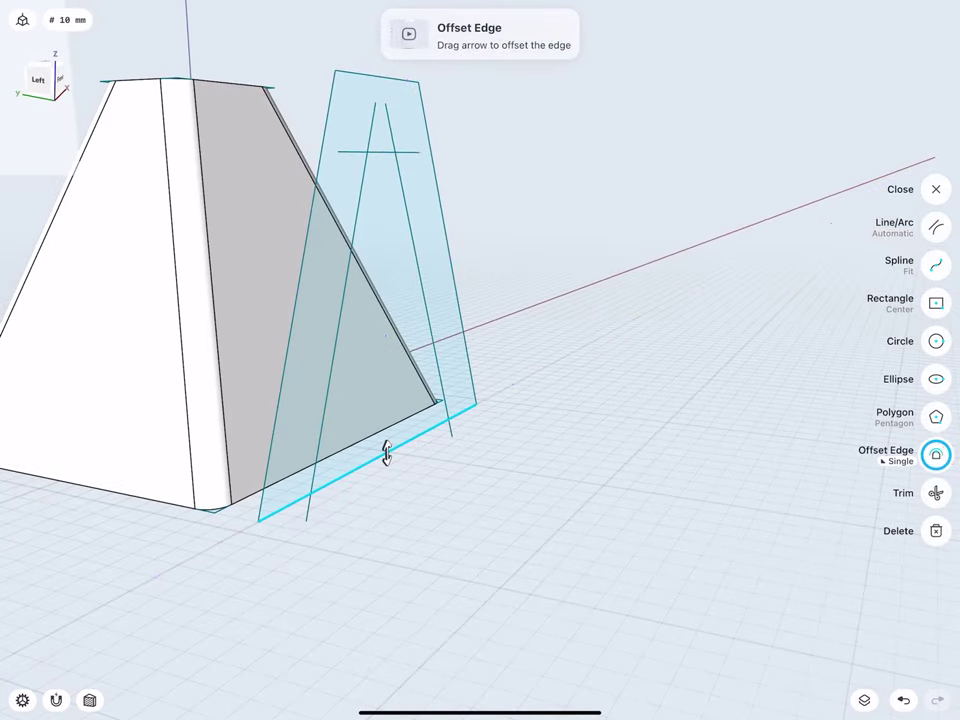
{"action": "left_click_drag", "start_coordinate": [386, 452], "coordinate": [384, 367]}
{"action": "left_click", "coordinate": [383, 335]}
{"action": "left_click", "coordinate": [341, 343]}
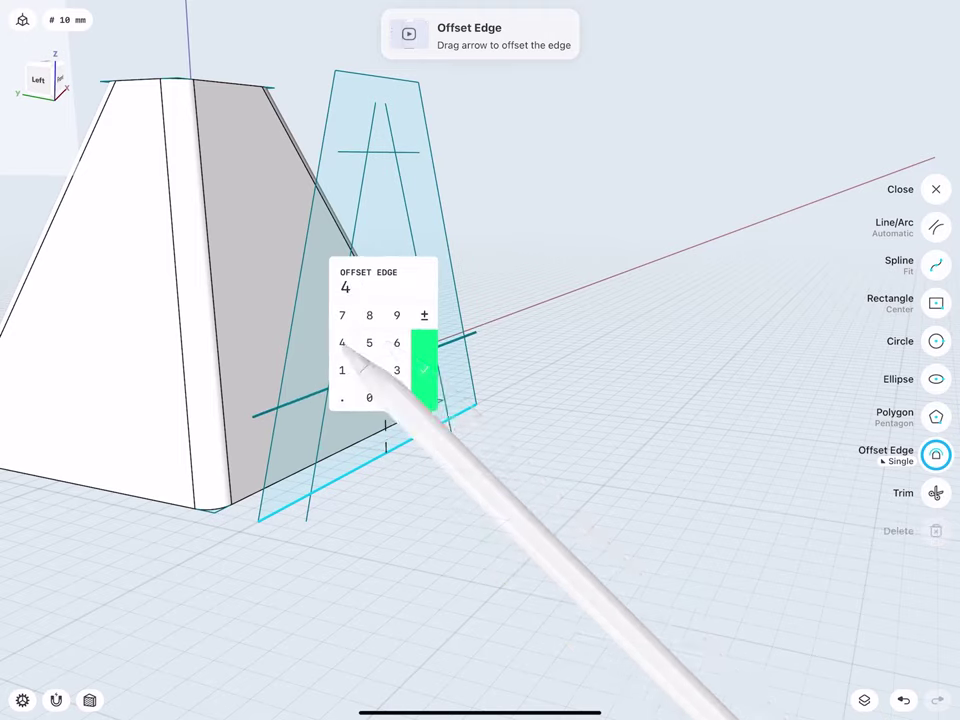
{"action": "left_click", "coordinate": [375, 394]}
{"action": "left_click", "coordinate": [425, 385]}
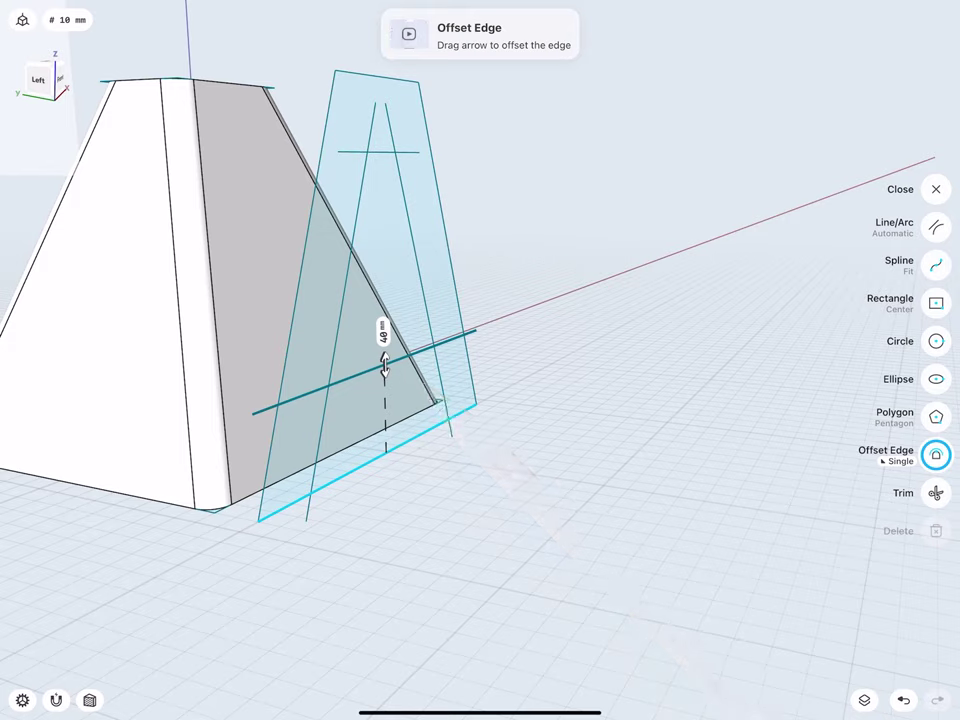
Step: Offset the new 40 mm line a further 30 mm upward
{"action": "left_click", "coordinate": [412, 350]}
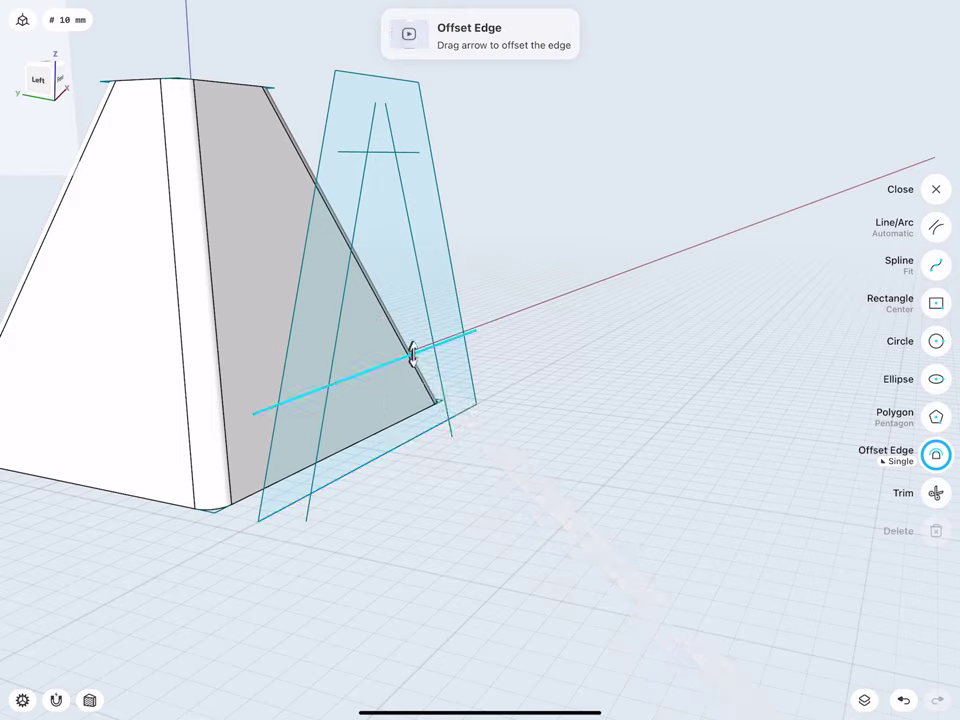
{"action": "left_click_drag", "start_coordinate": [412, 352], "coordinate": [412, 288]}
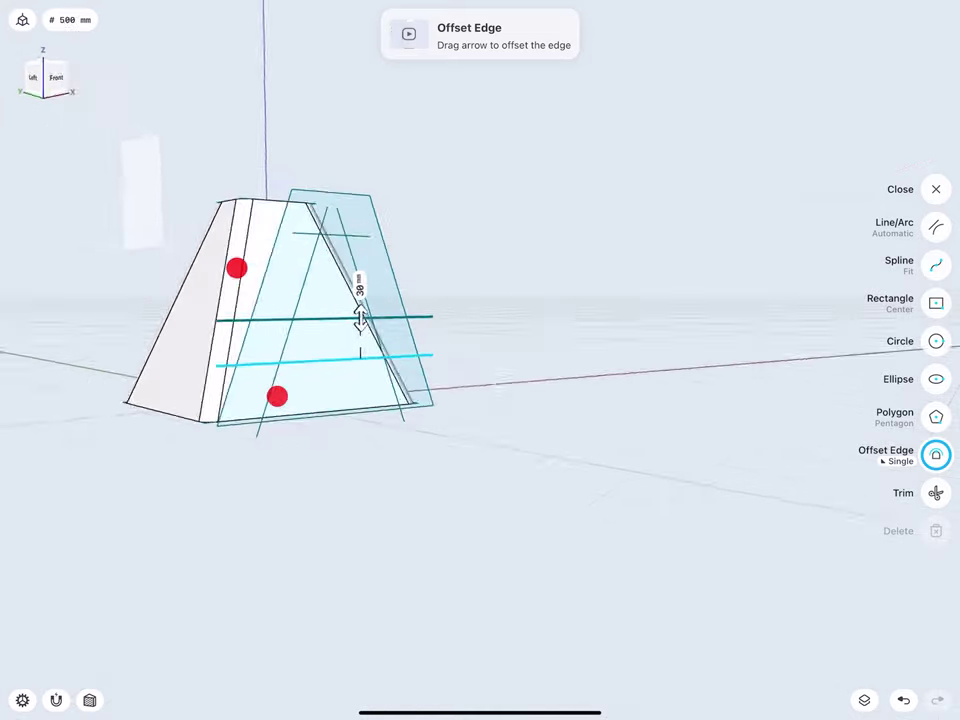
{"action": "mouse_move", "coordinate": [236, 268]}
{"action": "middle_mouse_down"}
{"action": "mouse_move", "coordinate": [203, 270]}
{"action": "mouse_move", "coordinate": [221, 294]}
{"action": "mouse_move", "coordinate": [259, 313]}
{"action": "mouse_move", "coordinate": [268, 306]}
{"action": "mouse_move", "coordinate": [273, 327]}
{"action": "middle_mouse_up"}
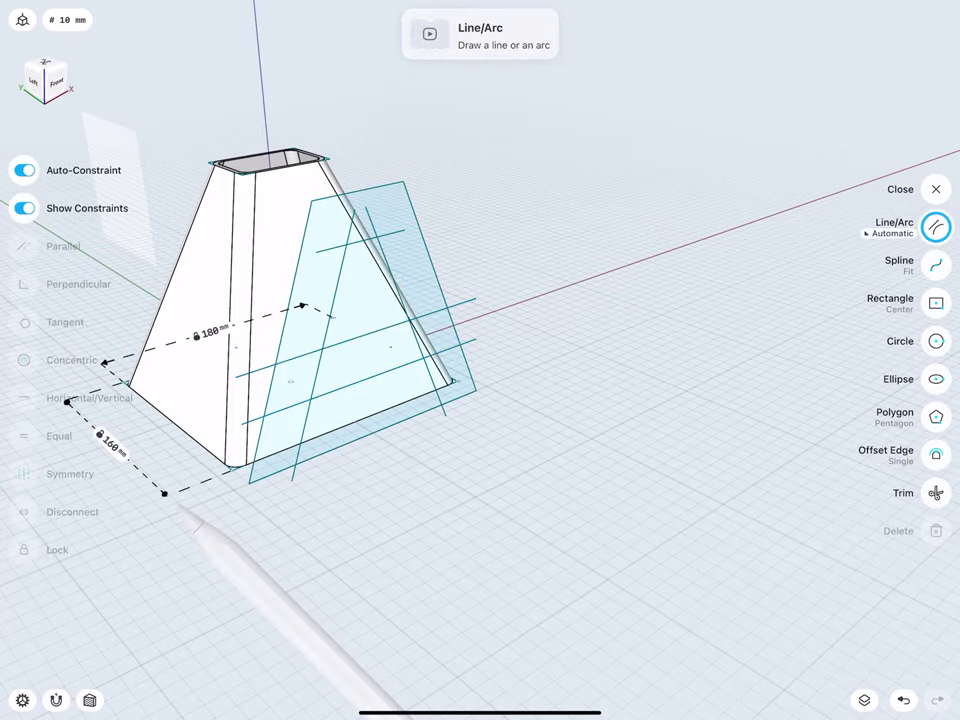
Step: Select the A-shaped regions and extrude them to cut through the solid
{"action": "middle_click_drag", "start_coordinate": [300, 392], "coordinate": [277, 392]}
{"action": "left_click", "coordinate": [420, 455]}
{"action": "left_click", "coordinate": [410, 318]}
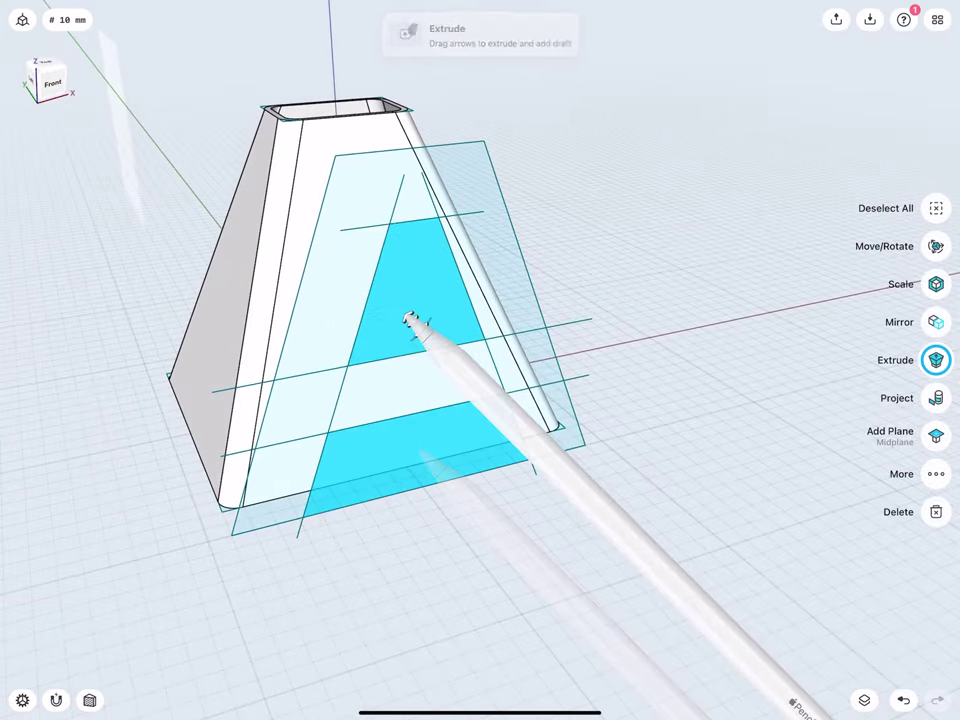
{"action": "left_click_drag", "start_coordinate": [410, 318], "coordinate": [186, 113]}
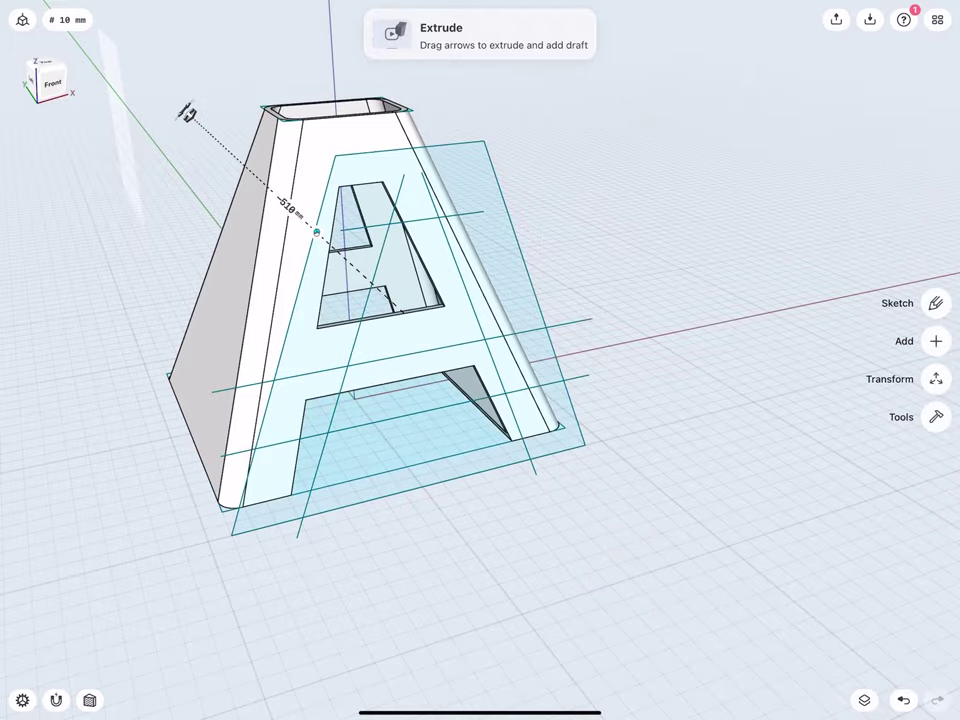
{"action": "middle_click_drag", "start_coordinate": [240, 250], "coordinate": [70, 230]}
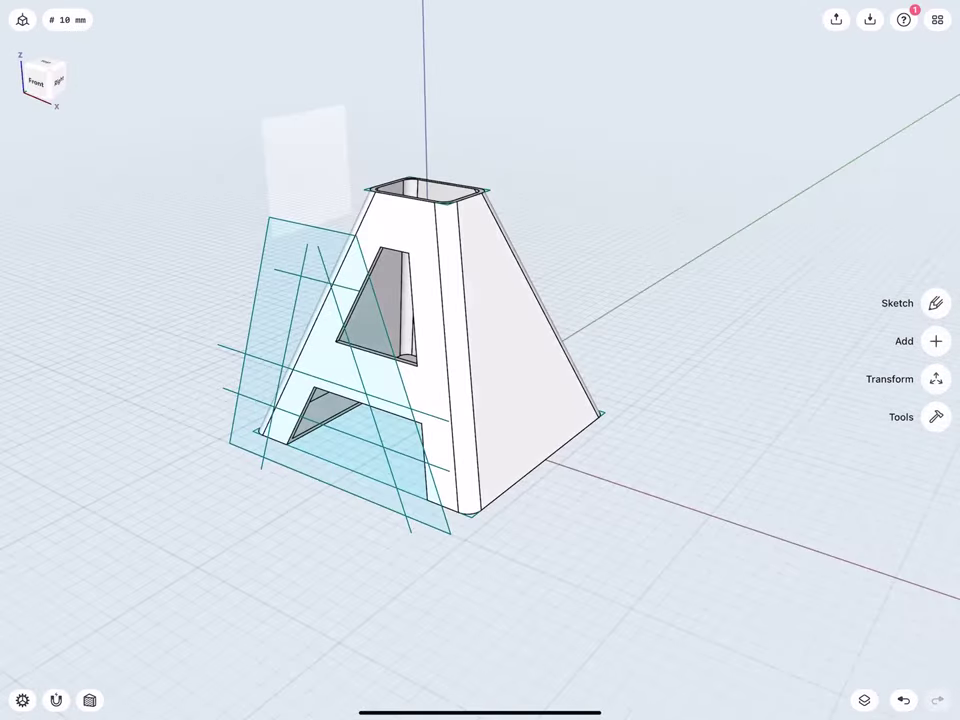
{"action": "mouse_move", "coordinate": [340, 330]}
{"action": "middle_mouse_down"}
{"action": "mouse_move", "coordinate": [443, 326]}
{"action": "mouse_move", "coordinate": [330, 295]}
{"action": "middle_mouse_up"}
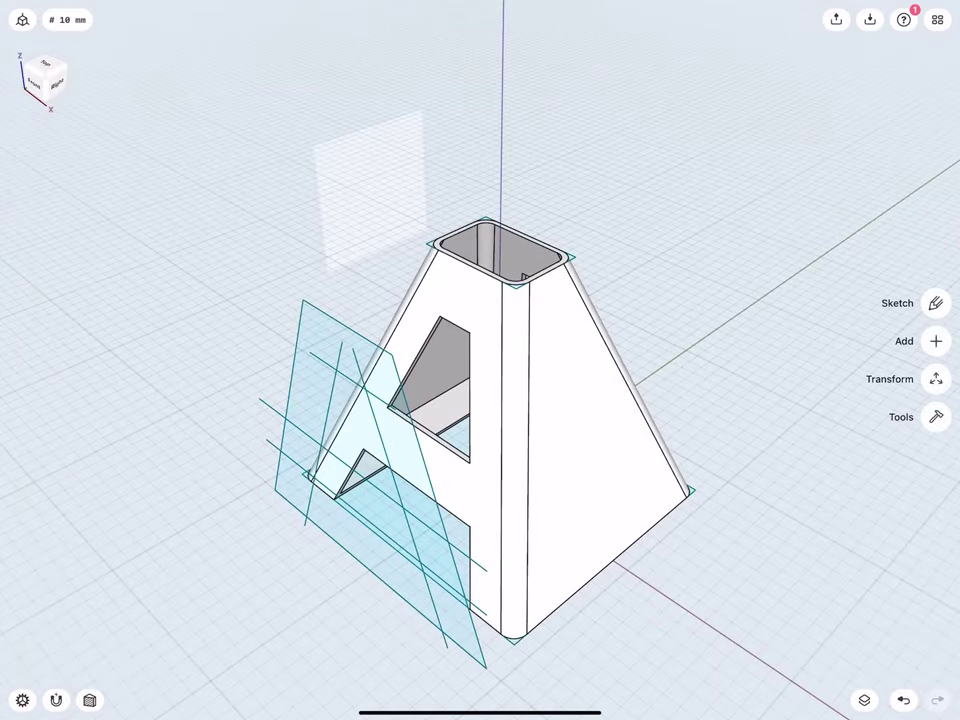
Step: Sketch on the left side plane a 160 mm base line and a vertical centre line
{"action": "mouse_move", "coordinate": [240, 150]}
{"action": "middle_mouse_down"}
{"action": "mouse_move", "coordinate": [311, 227]}
{"action": "mouse_move", "coordinate": [390, 230]}
{"action": "mouse_move", "coordinate": [270, 218]}
{"action": "middle_mouse_up"}
{"action": "double_click", "coordinate": [340, 283]}
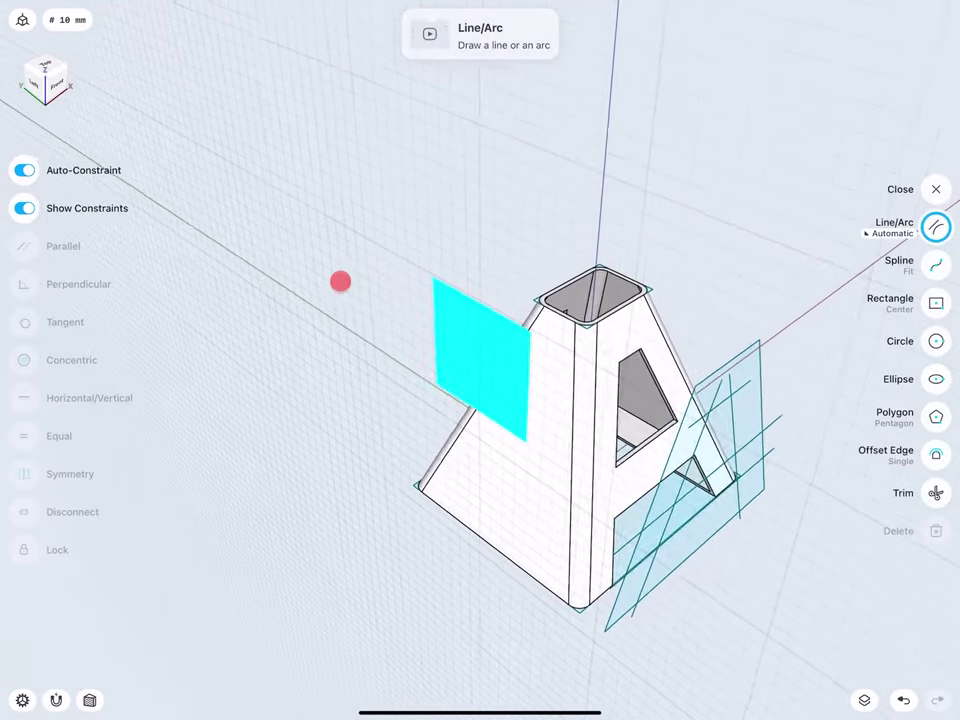
{"action": "scroll", "coordinate": [415, 385], "scroll_direction": "down", "scroll_amount": 3}
{"action": "scroll", "coordinate": [390, 292], "scroll_direction": "up", "scroll_amount": 3}
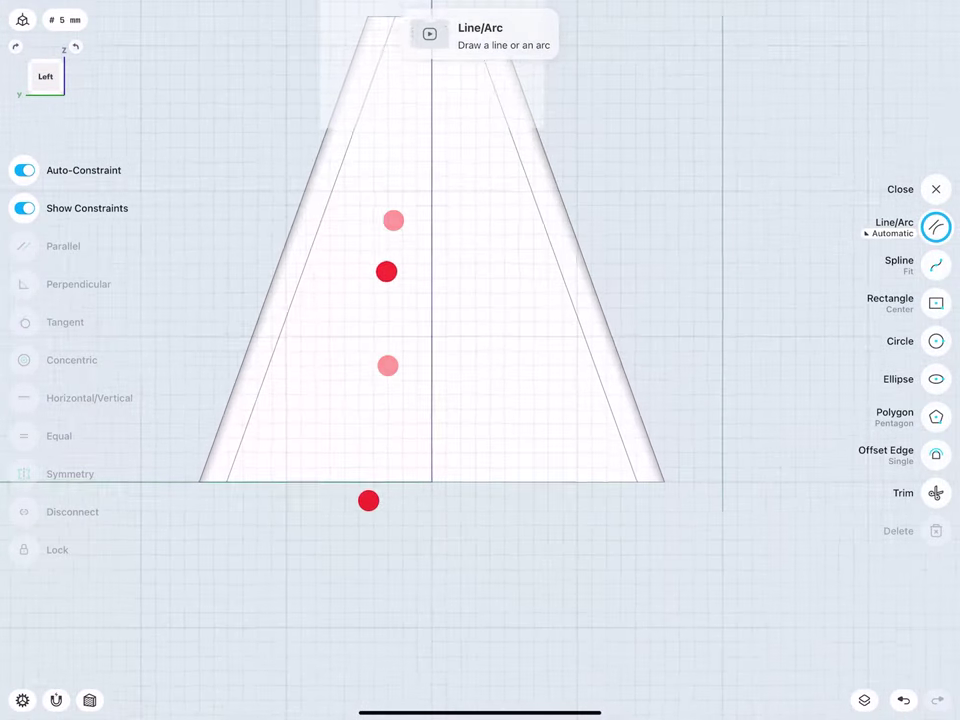
{"action": "scroll", "coordinate": [378, 385], "scroll_direction": "up", "scroll_amount": 1}
{"action": "left_click_drag", "start_coordinate": [671, 472], "coordinate": [189, 472]}
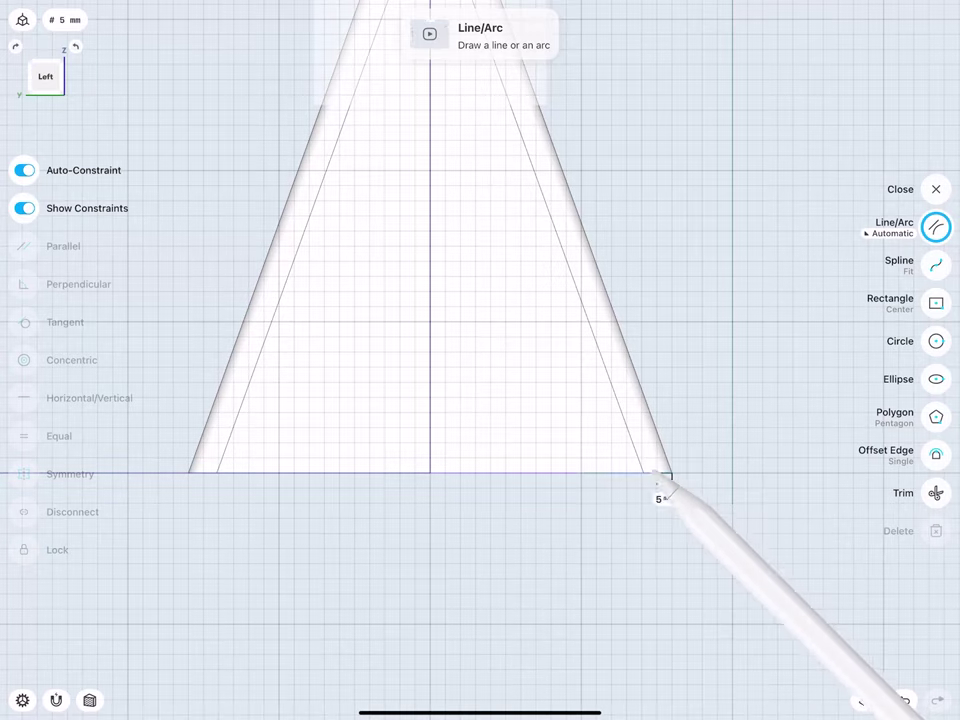
{"action": "scroll", "coordinate": [370, 450], "scroll_direction": "down", "scroll_amount": 2}
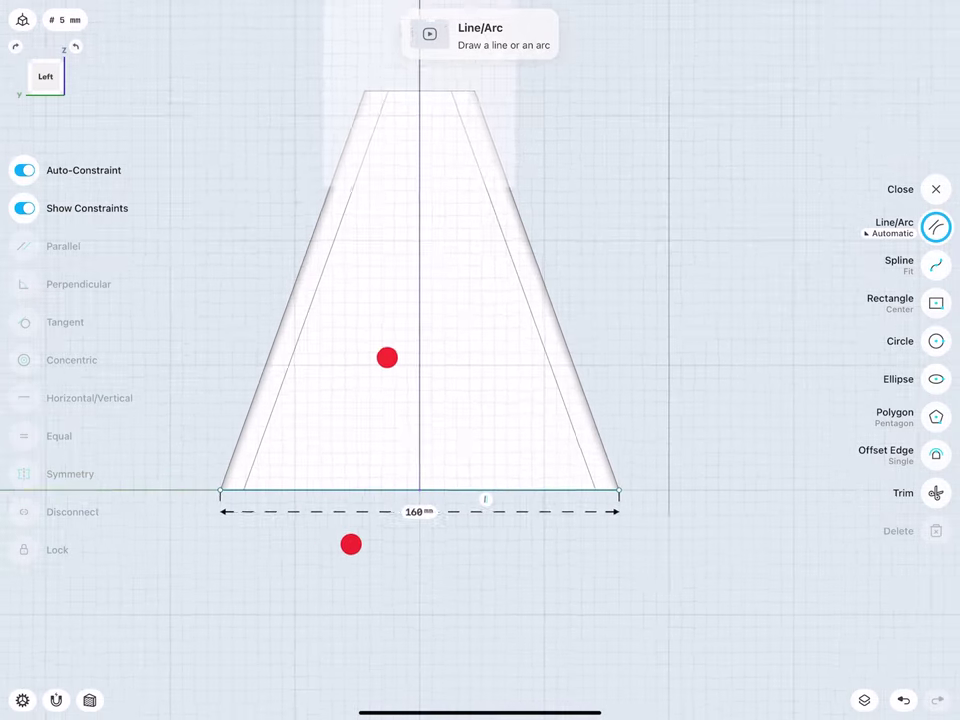
{"action": "scroll", "coordinate": [370, 480], "scroll_direction": "down", "scroll_amount": 1}
{"action": "mouse_move", "coordinate": [417, 543]}
{"action": "left_mouse_down"}
{"action": "mouse_move", "coordinate": [407, 204]}
{"action": "mouse_move", "coordinate": [417, 172]}
{"action": "left_mouse_up"}
Step: Draw a 44 mm top edge and move it onto the top of the centre line
{"action": "scroll", "coordinate": [404, 220], "scroll_direction": "up", "scroll_amount": 3}
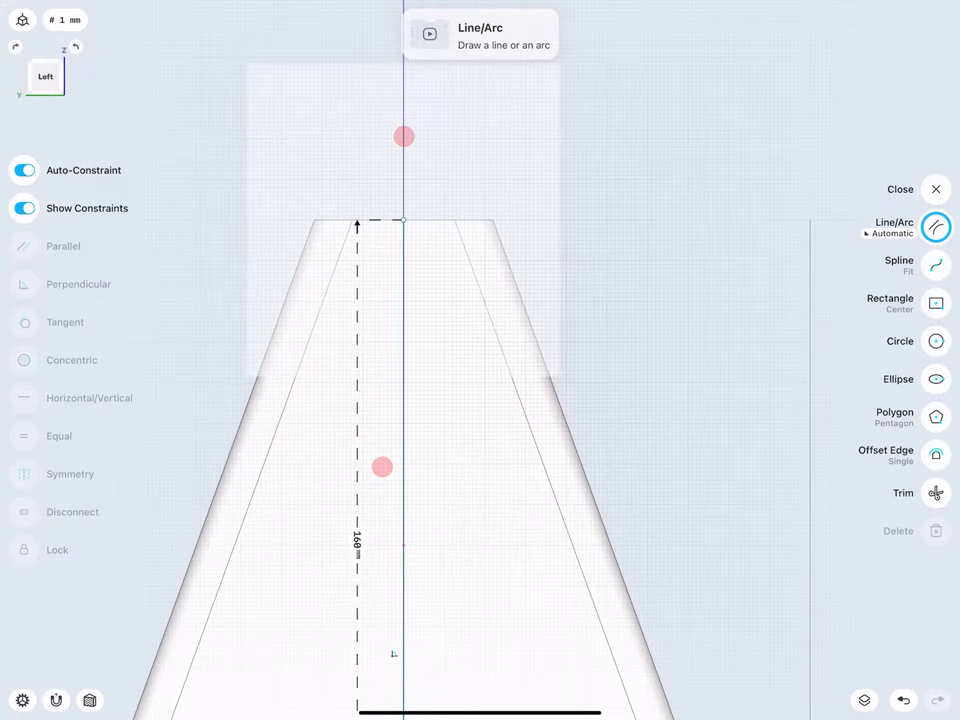
{"action": "left_click_drag", "start_coordinate": [497, 159], "coordinate": [306, 163]}
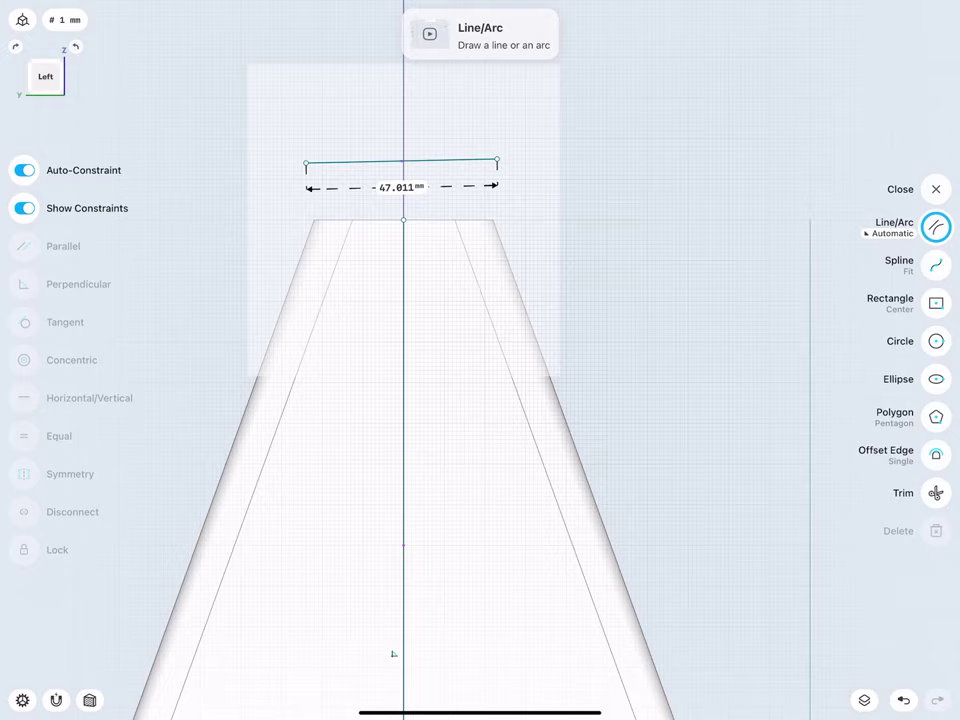
{"action": "left_click_drag", "start_coordinate": [485, 140], "coordinate": [302, 140]}
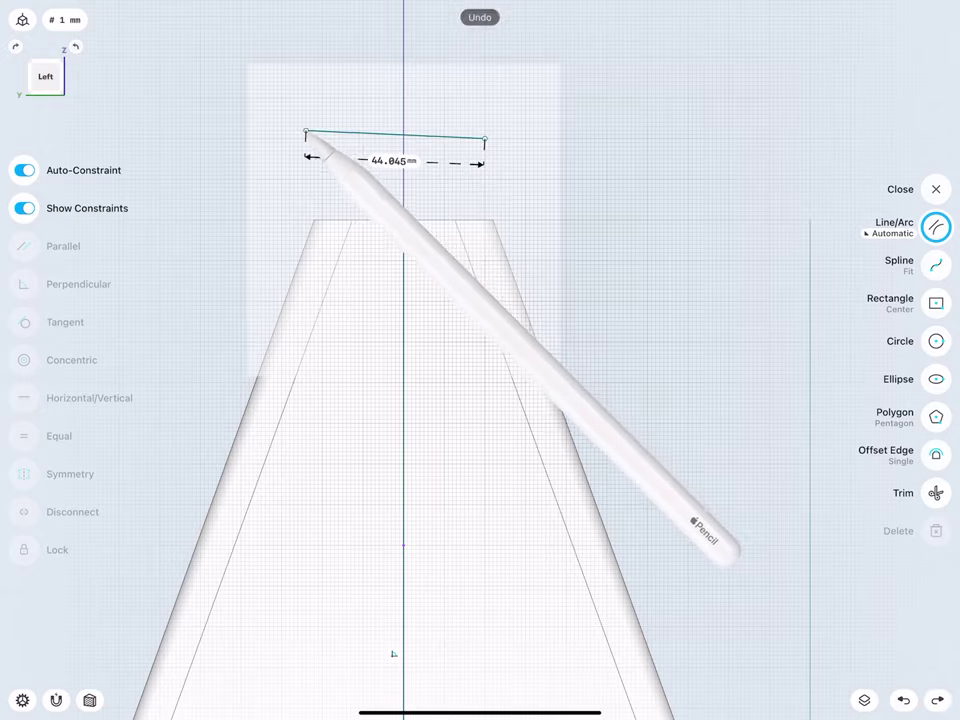
{"action": "left_click", "coordinate": [388, 165]}
{"action": "type", "text": "44"}
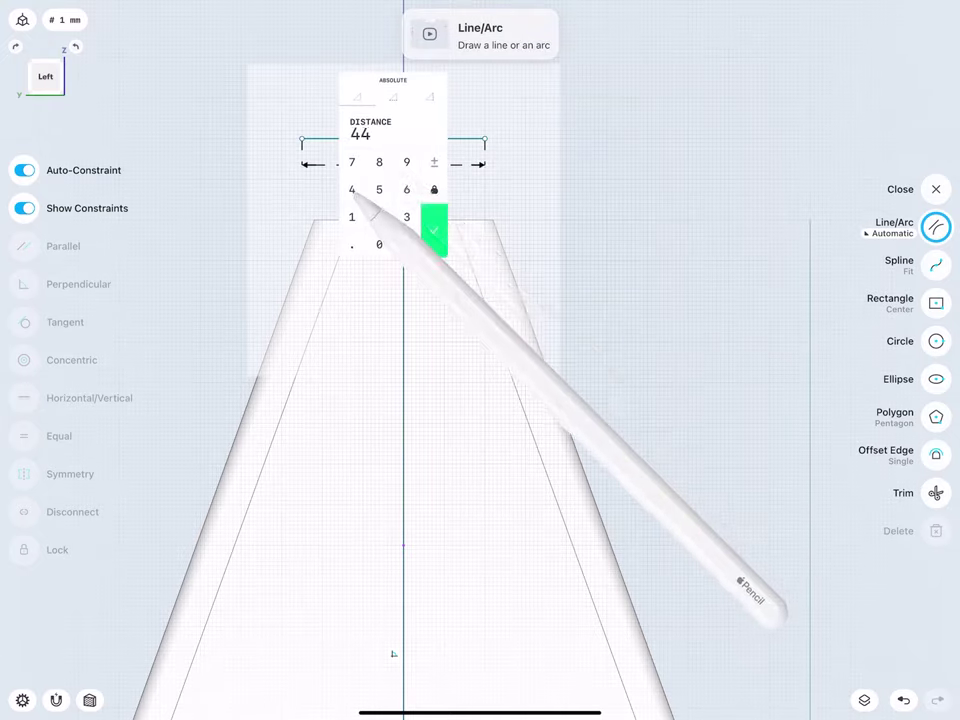
{"action": "left_click", "coordinate": [435, 229]}
{"action": "left_click", "coordinate": [396, 140]}
{"action": "left_click_drag", "start_coordinate": [396, 140], "coordinate": [403, 218]}
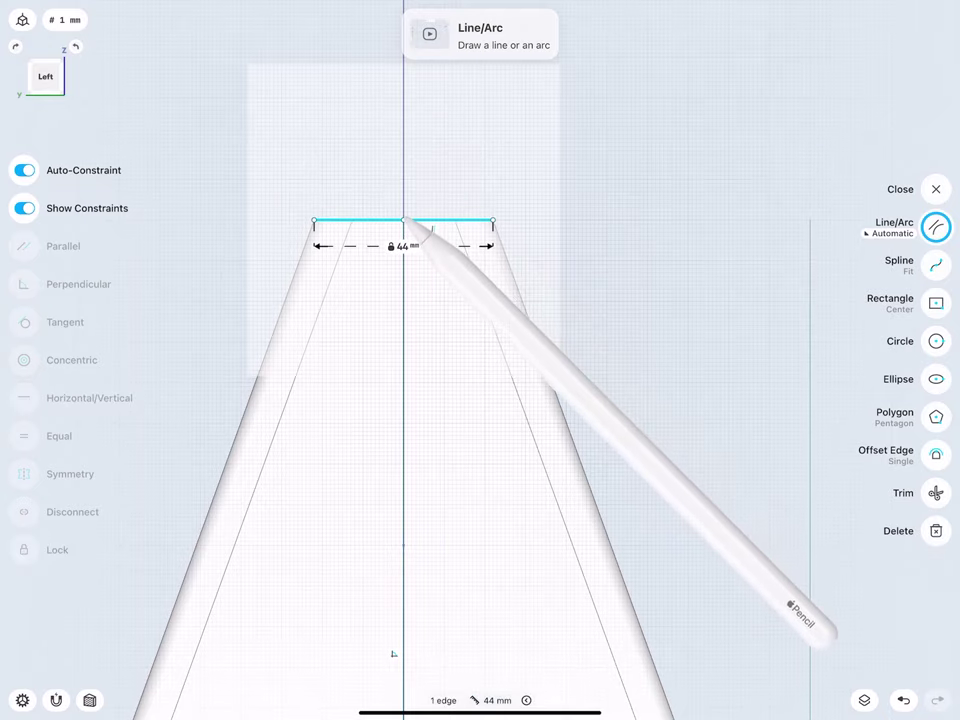
Step: Draw the right and left slanted sides joining the base to the top edge
{"action": "scroll", "coordinate": [350, 268], "scroll_direction": "down", "scroll_amount": 2}
{"action": "scroll", "coordinate": [350, 268], "scroll_direction": "down", "scroll_amount": 2}
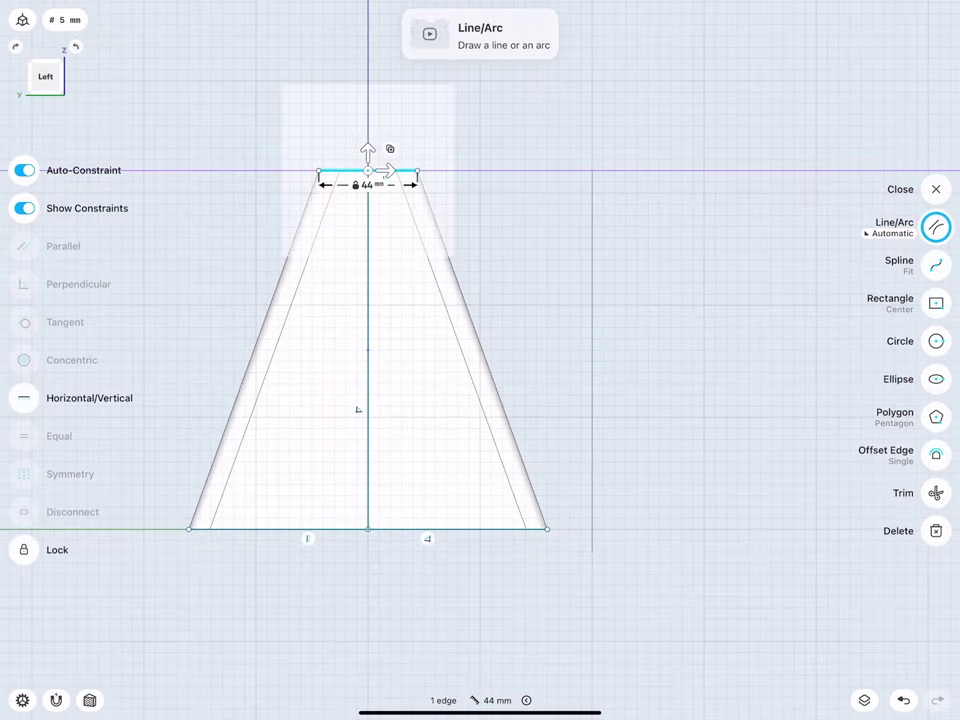
{"action": "left_click_drag", "start_coordinate": [545, 528], "coordinate": [417, 172]}
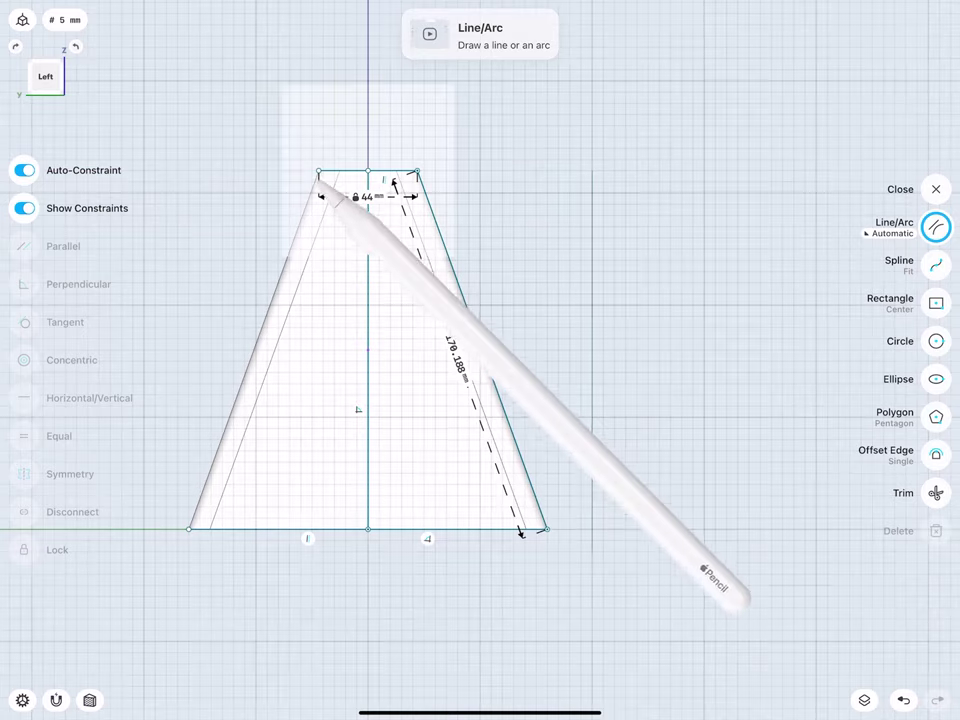
{"action": "left_click_drag", "start_coordinate": [318, 172], "coordinate": [190, 528]}
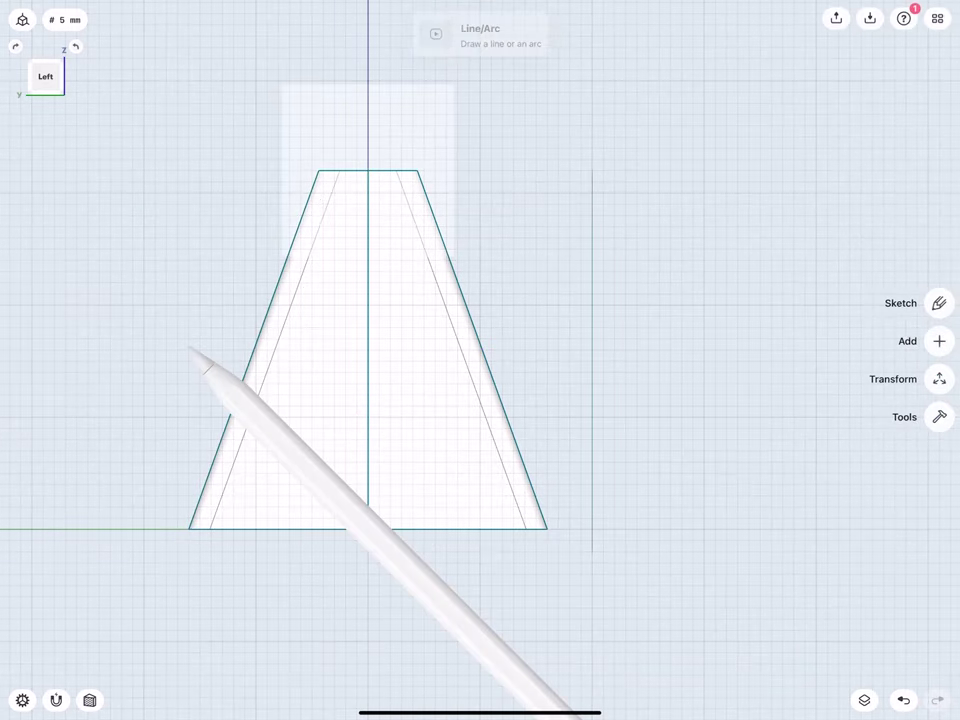
Step: Offset the left and right slanted sides inward by -40 mm
{"action": "left_click", "coordinate": [271, 304]}
{"action": "left_click", "coordinate": [936, 453]}
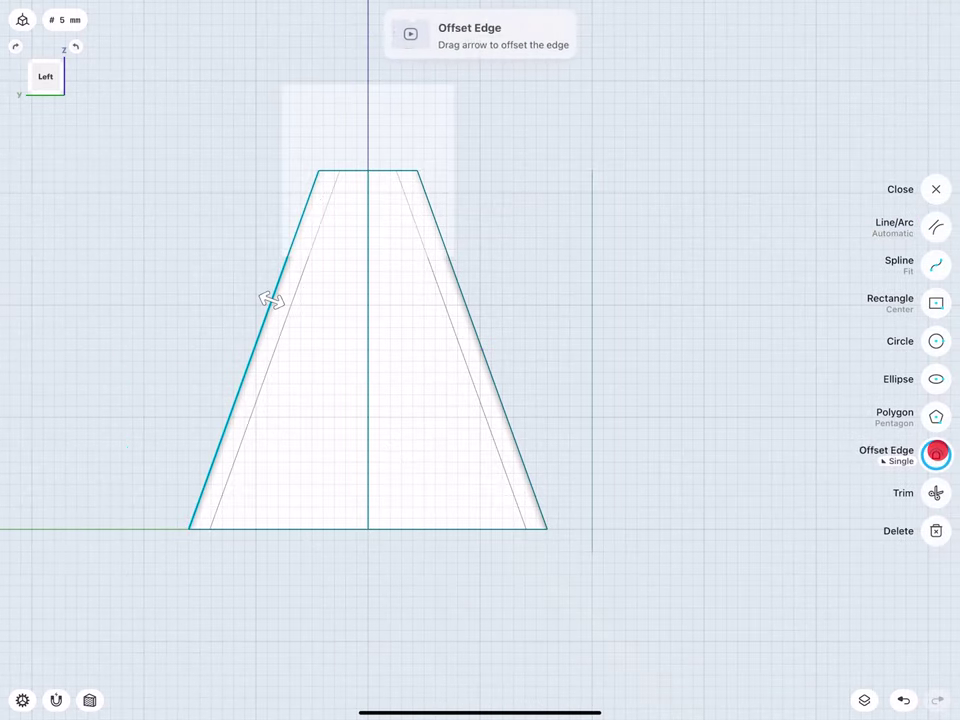
{"action": "middle_click_drag", "start_coordinate": [247, 323], "coordinate": [217, 365]}
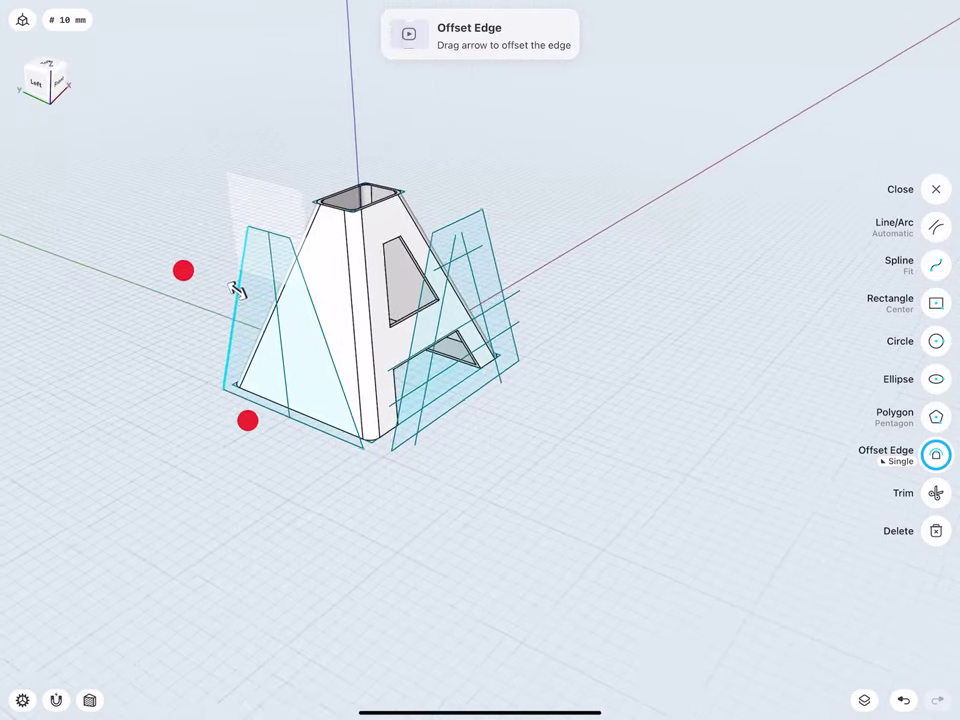
{"action": "left_click_drag", "start_coordinate": [243, 290], "coordinate": [291, 331]}
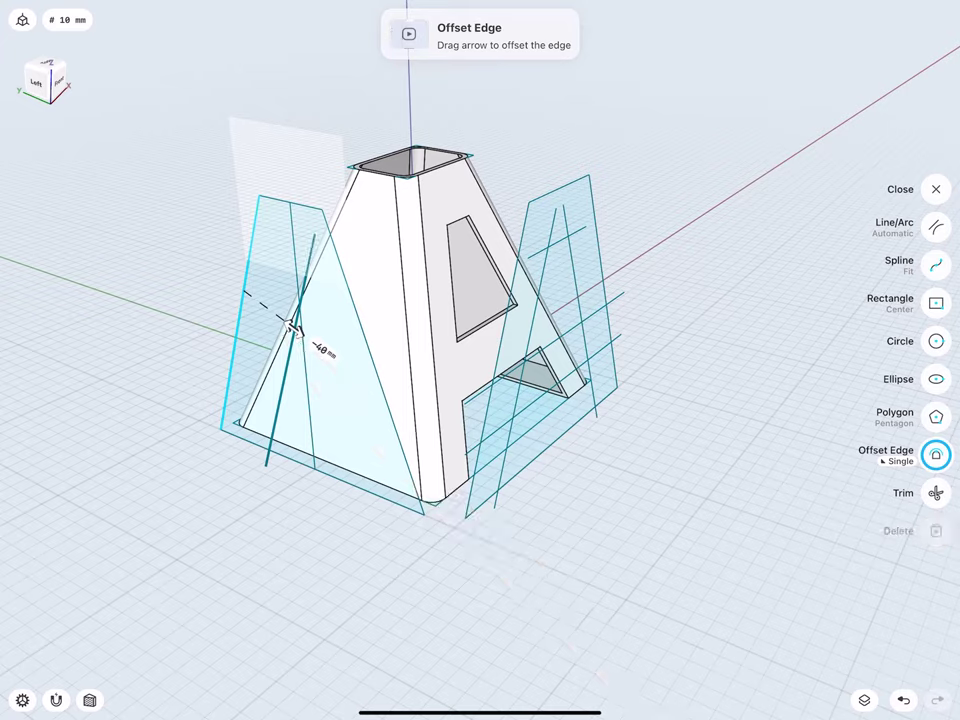
{"action": "left_click", "coordinate": [322, 350]}
{"action": "left_click", "coordinate": [370, 390]}
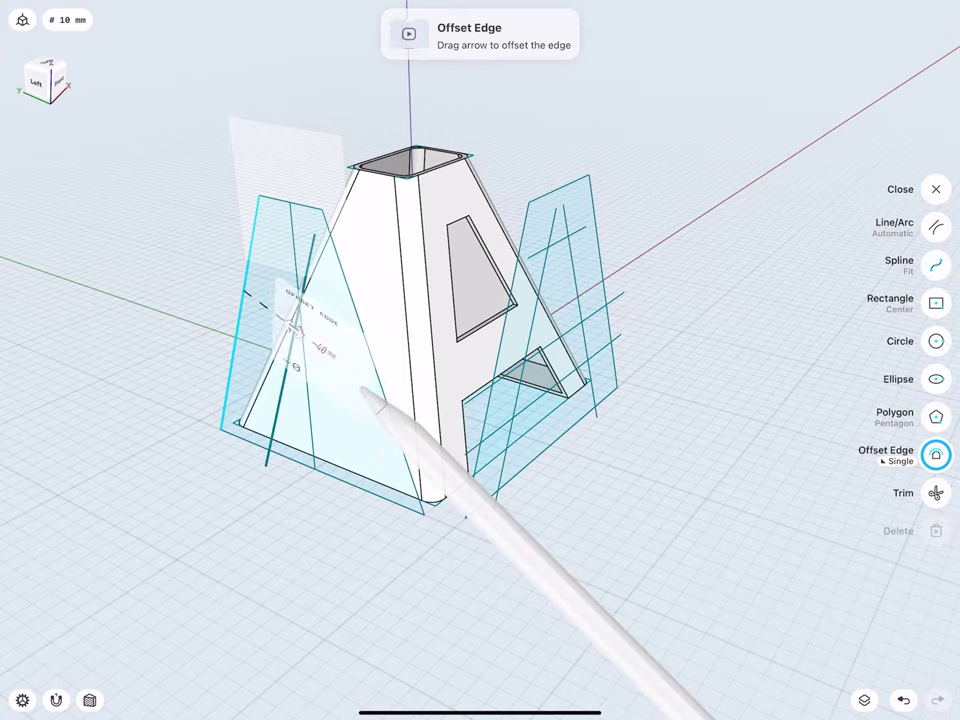
{"action": "left_click", "coordinate": [358, 318]}
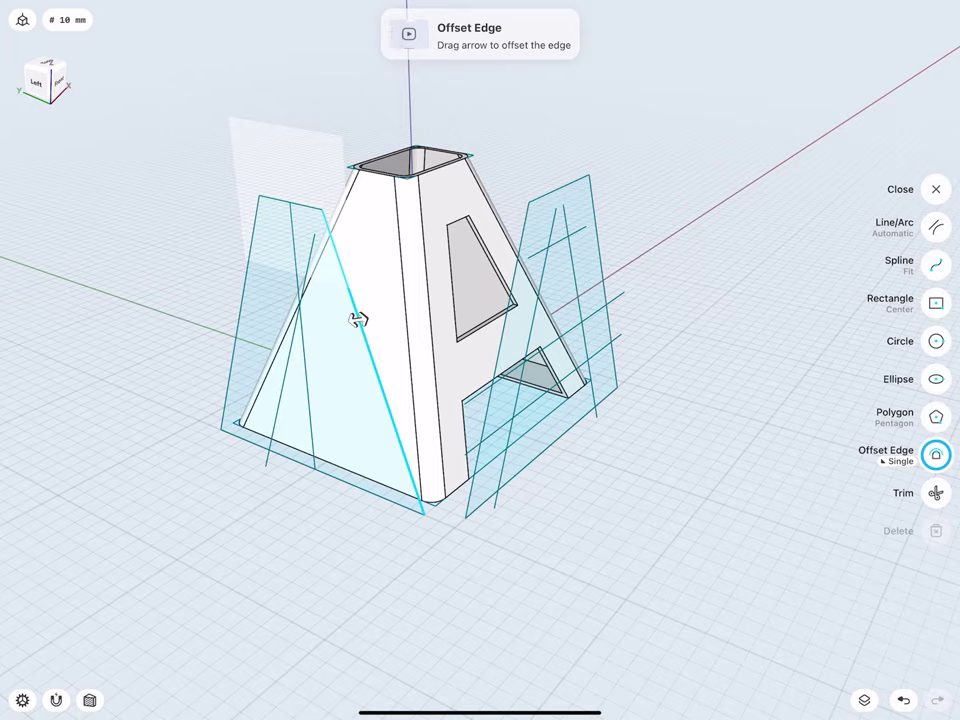
{"action": "left_click_drag", "start_coordinate": [358, 318], "coordinate": [302, 325]}
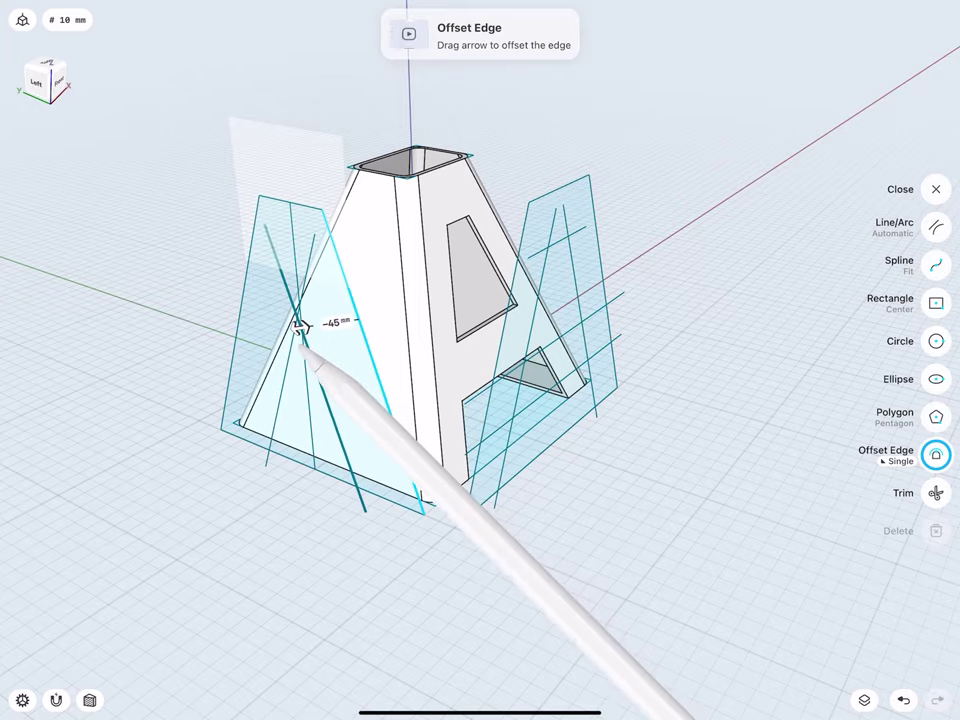
{"action": "left_click", "coordinate": [340, 322]}
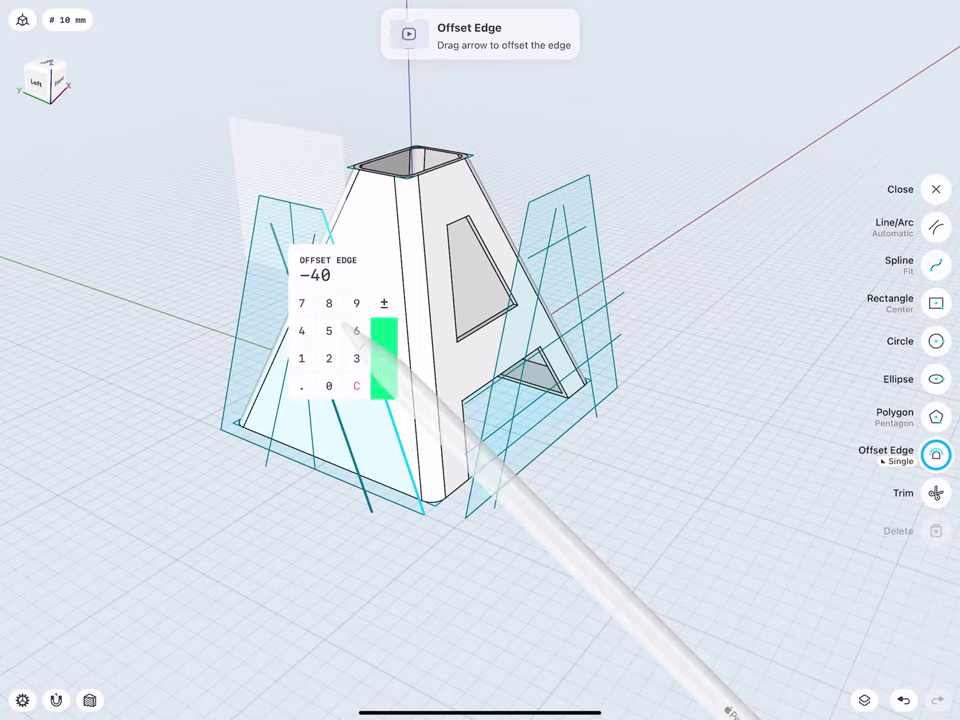
{"action": "left_click", "coordinate": [385, 360]}
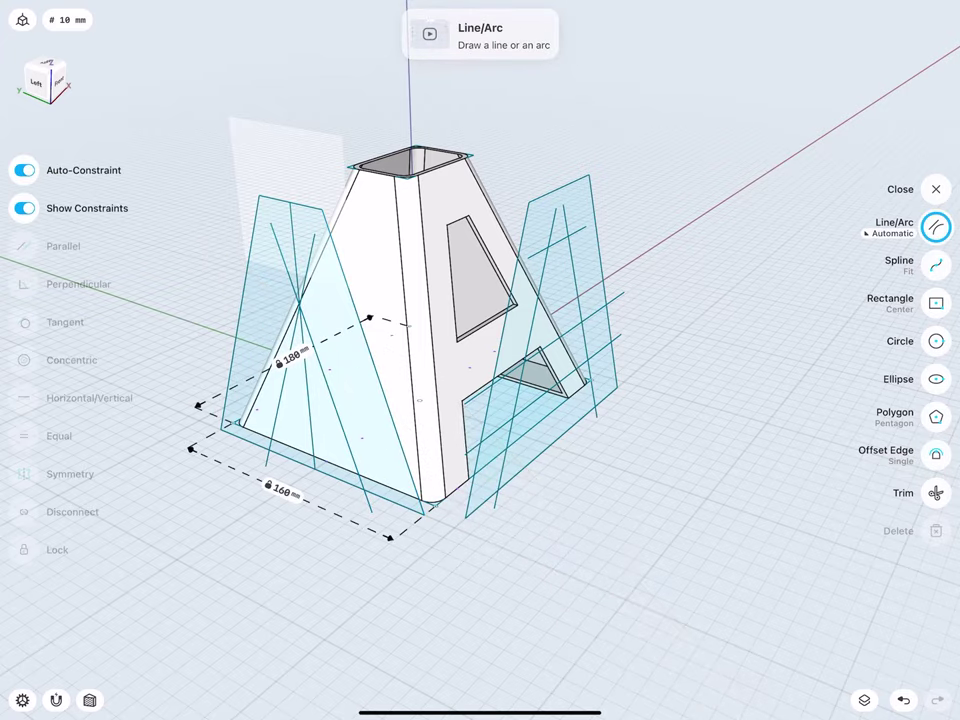
Step: Extrude the A-shaped region -420 mm to cut the opening through the side wall
{"action": "scroll", "coordinate": [238, 346], "scroll_direction": "up", "scroll_amount": 5}
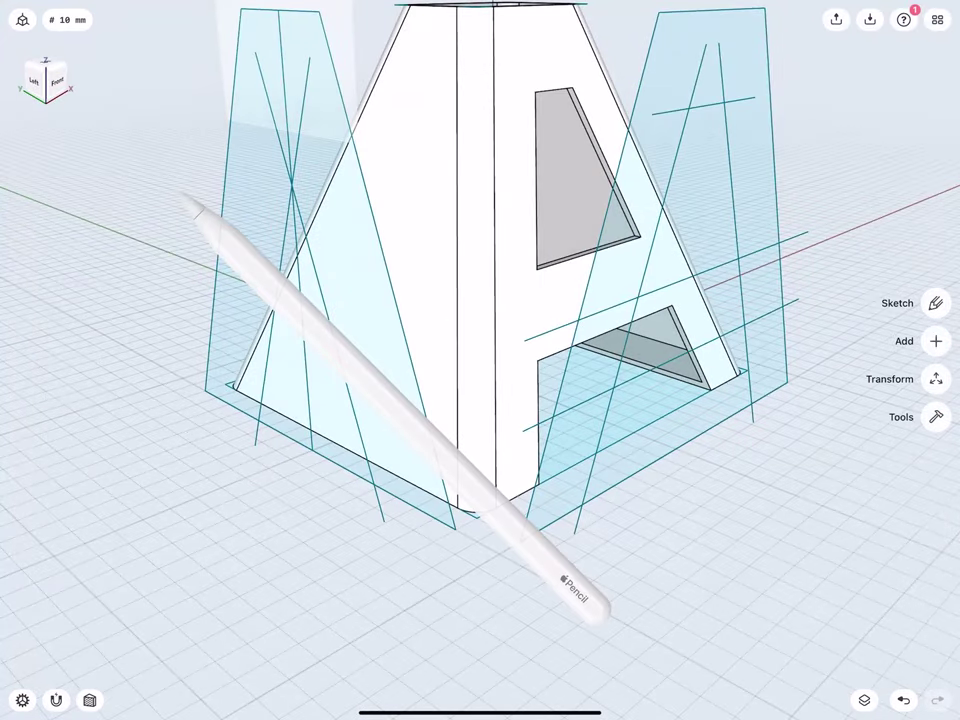
{"action": "scroll", "coordinate": [273, 389], "scroll_direction": "down", "scroll_amount": 5}
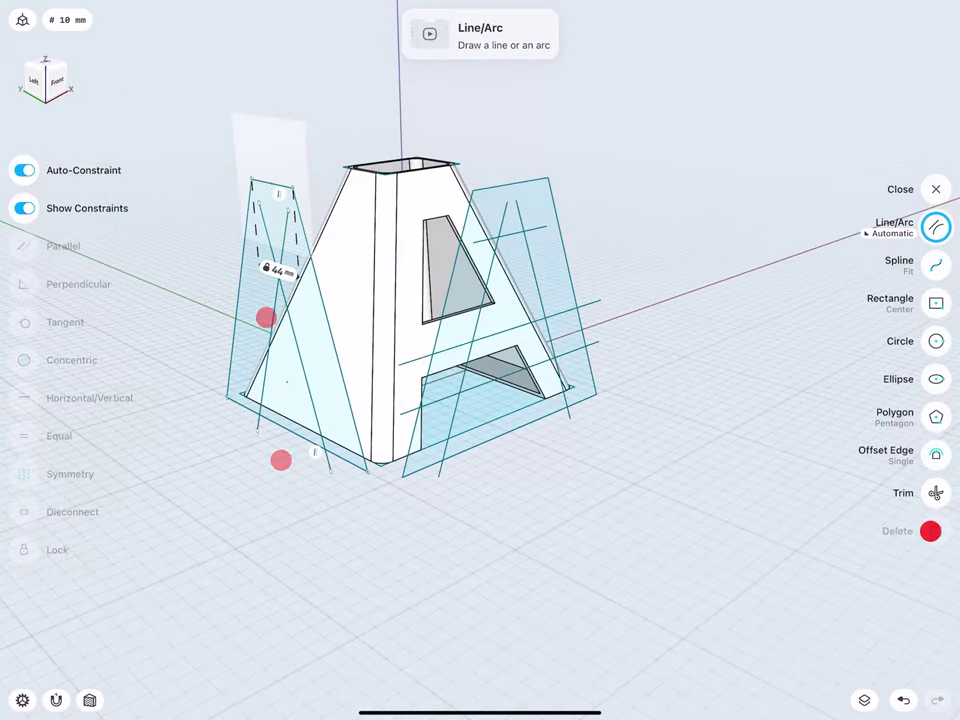
{"action": "mouse_move", "coordinate": [269, 437]}
{"action": "left_mouse_down"}
{"action": "mouse_move", "coordinate": [281, 525]}
{"action": "mouse_move", "coordinate": [290, 510]}
{"action": "left_mouse_up"}
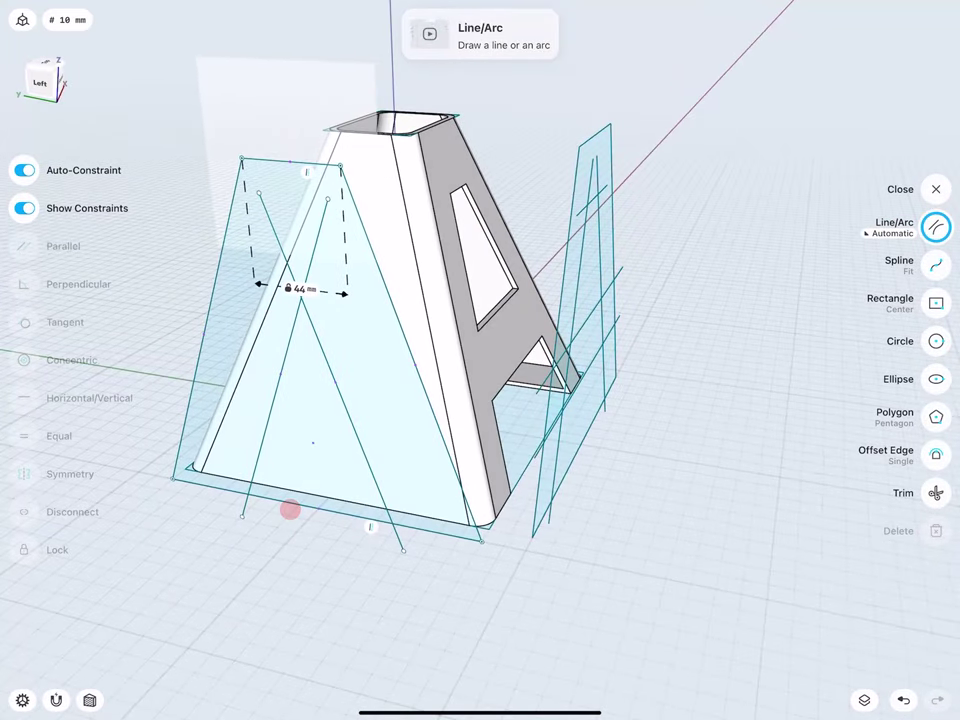
{"action": "left_click", "coordinate": [285, 444]}
{"action": "left_click_drag", "start_coordinate": [282, 447], "coordinate": [553, 207]}
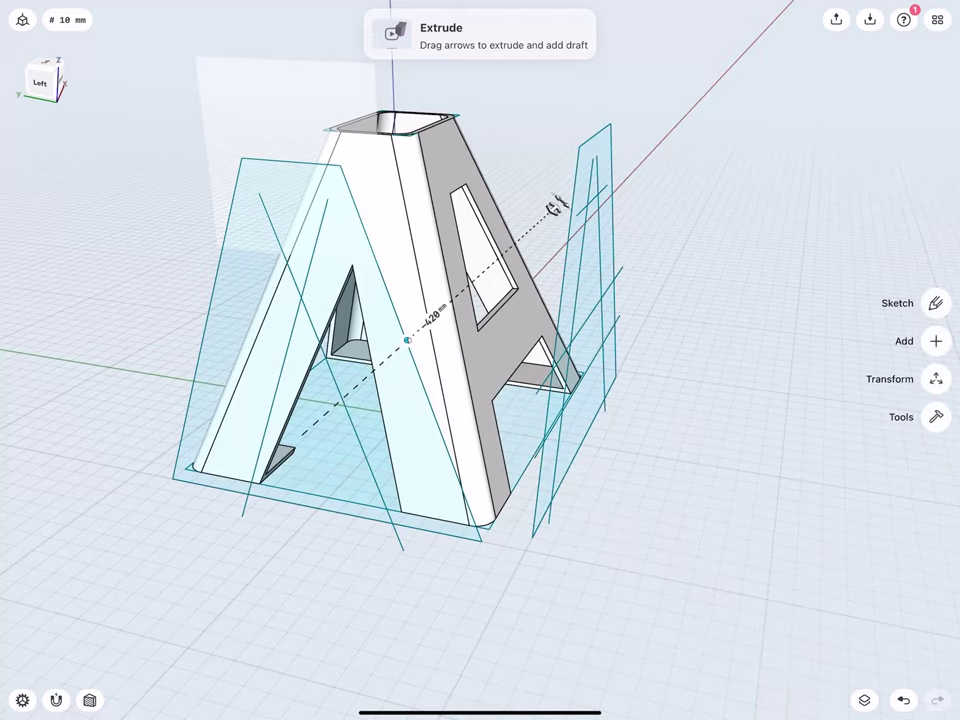
{"action": "mouse_move", "coordinate": [298, 311]}
{"action": "left_mouse_down"}
{"action": "mouse_move", "coordinate": [277, 285]}
{"action": "mouse_move", "coordinate": [307, 258]}
{"action": "left_mouse_up"}
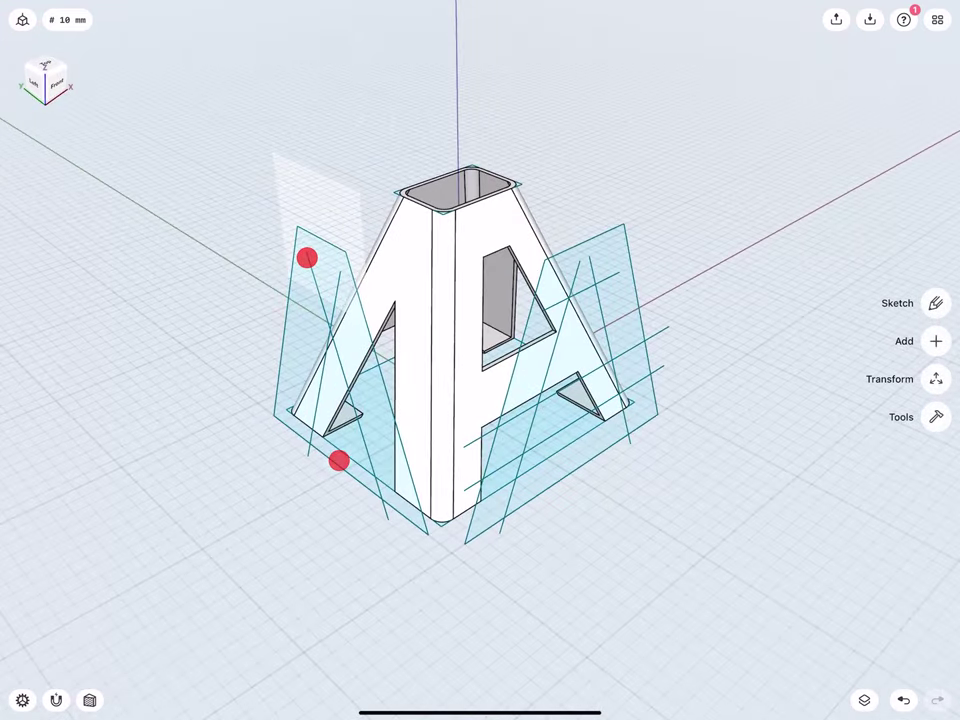
Step: Group Sketch planes 01 to 04 into a new folder in the items list
{"action": "left_click", "coordinate": [865, 706]}
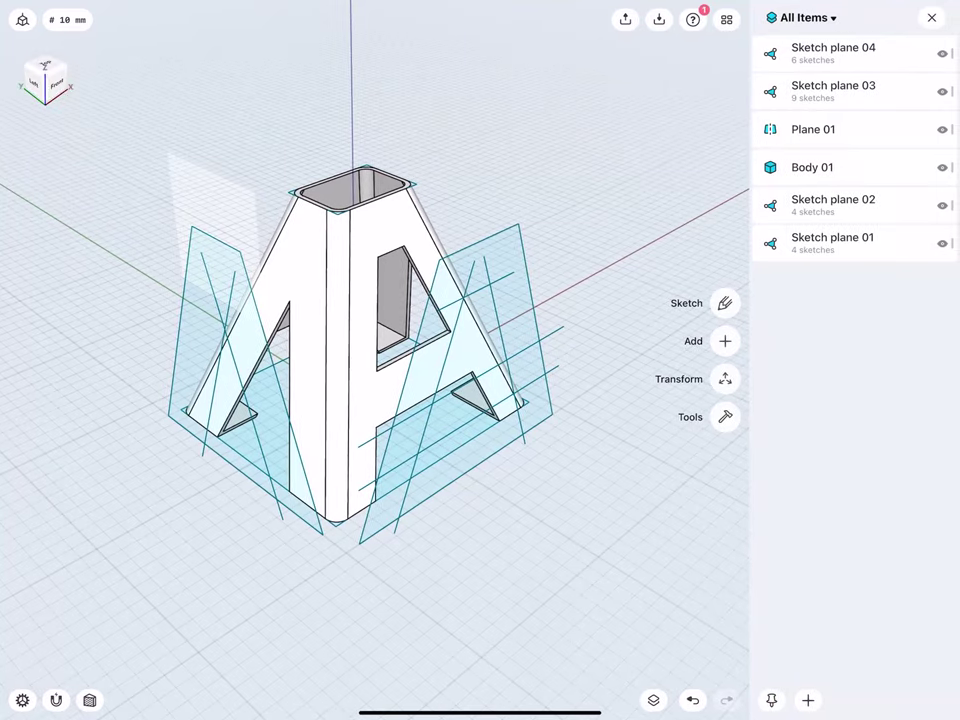
{"action": "left_click", "coordinate": [853, 244]}
{"action": "left_click", "coordinate": [851, 208]}
{"action": "left_click", "coordinate": [844, 92]}
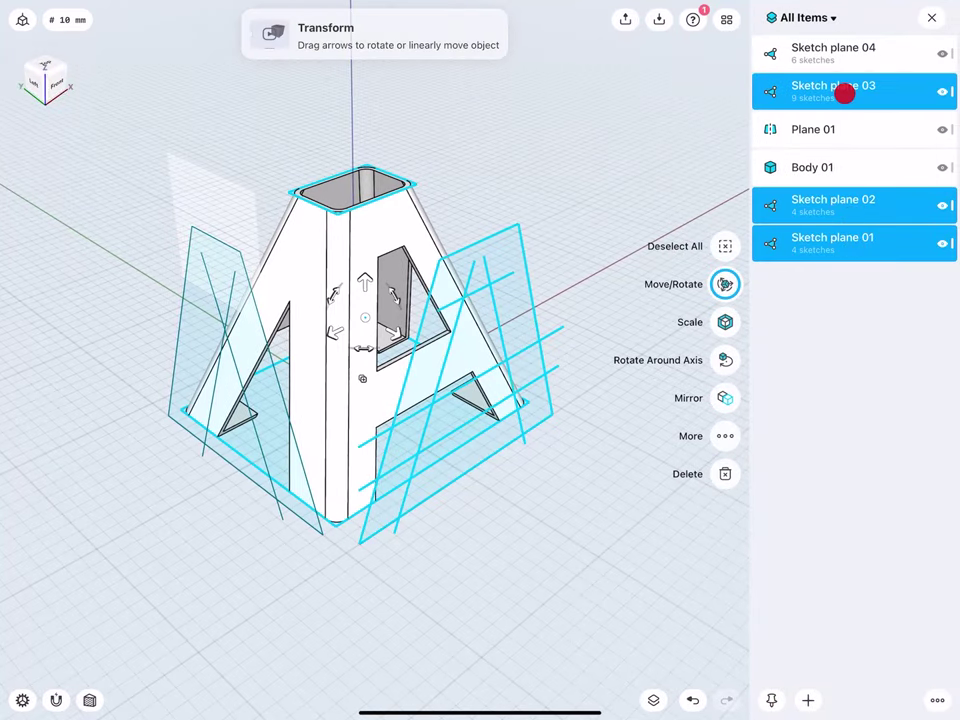
{"action": "left_click", "coordinate": [840, 54]}
{"action": "left_click", "coordinate": [813, 697]}
{"action": "left_click", "coordinate": [834, 632]}
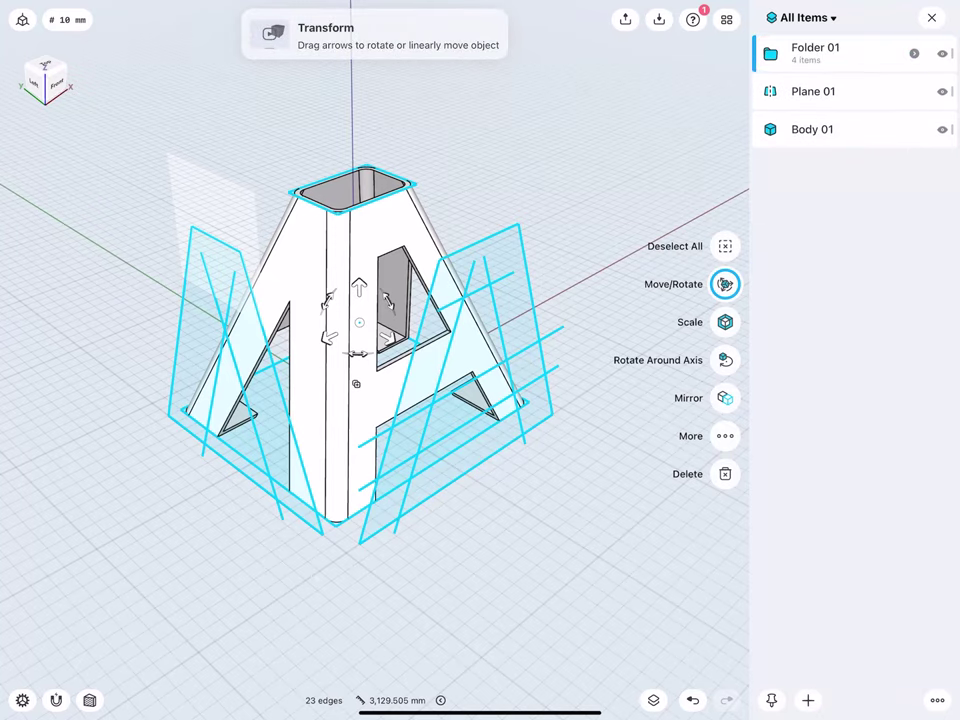
{"action": "left_click", "coordinate": [116, 356]}
Step: Name the folder Sketches, delete Plane 01, and hide the sketches
{"action": "left_click", "coordinate": [897, 53]}
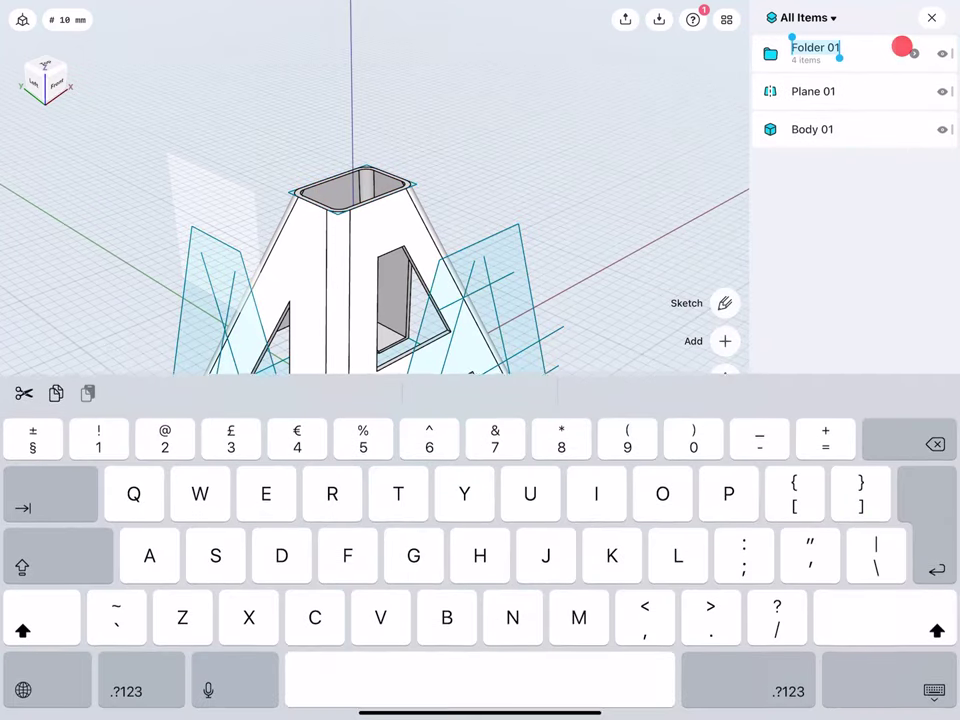
{"action": "type", "text": "Sketches"}
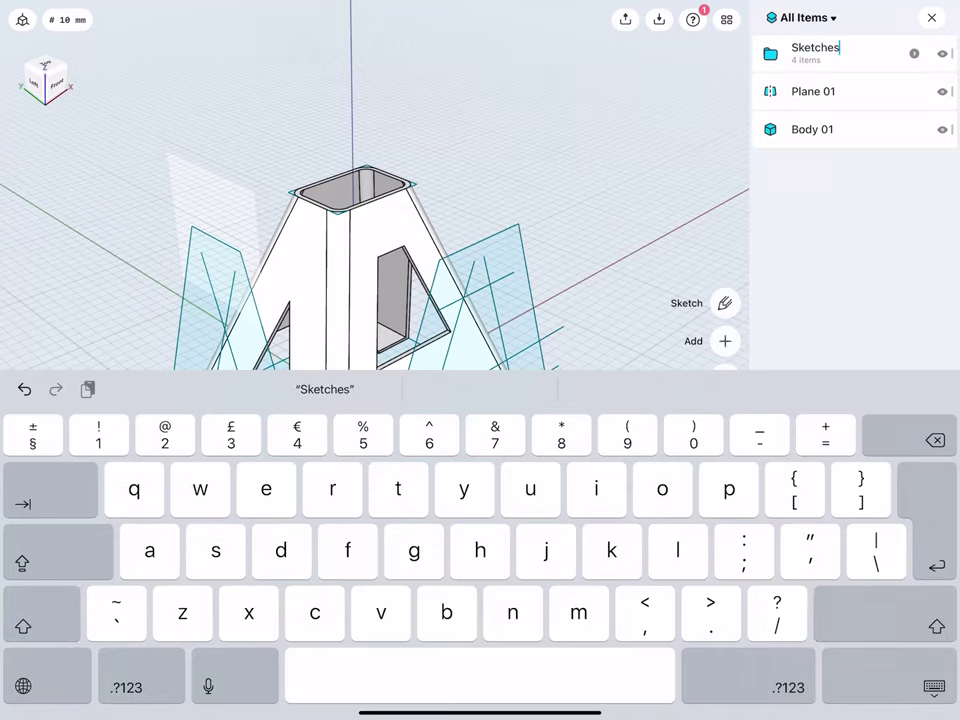
{"action": "left_click", "coordinate": [120, 350]}
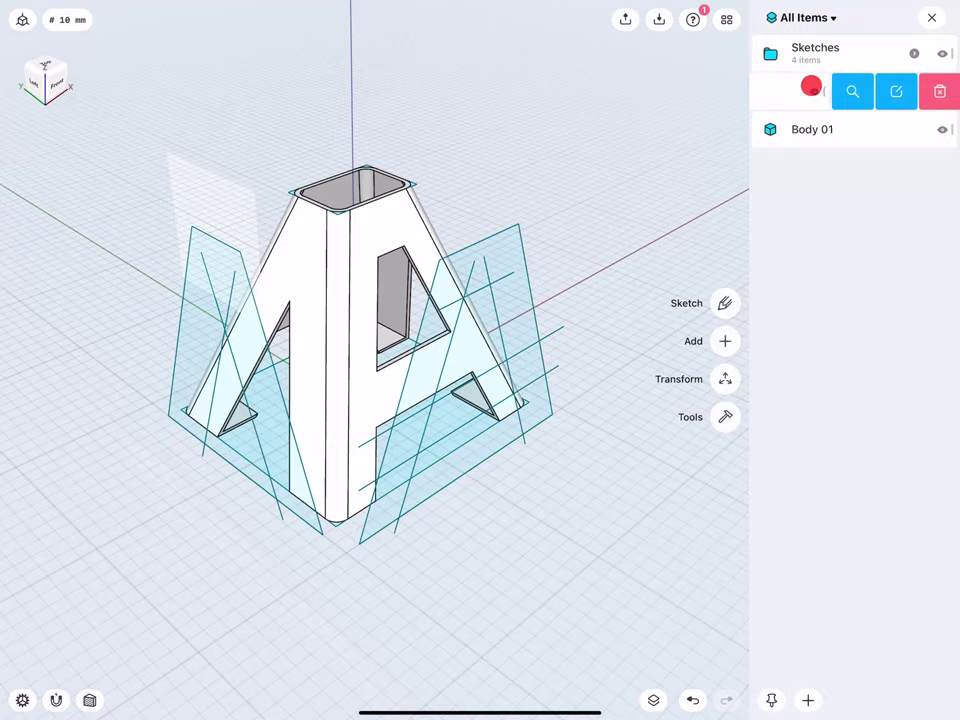
{"action": "left_click", "coordinate": [941, 90]}
{"action": "left_click", "coordinate": [940, 51]}
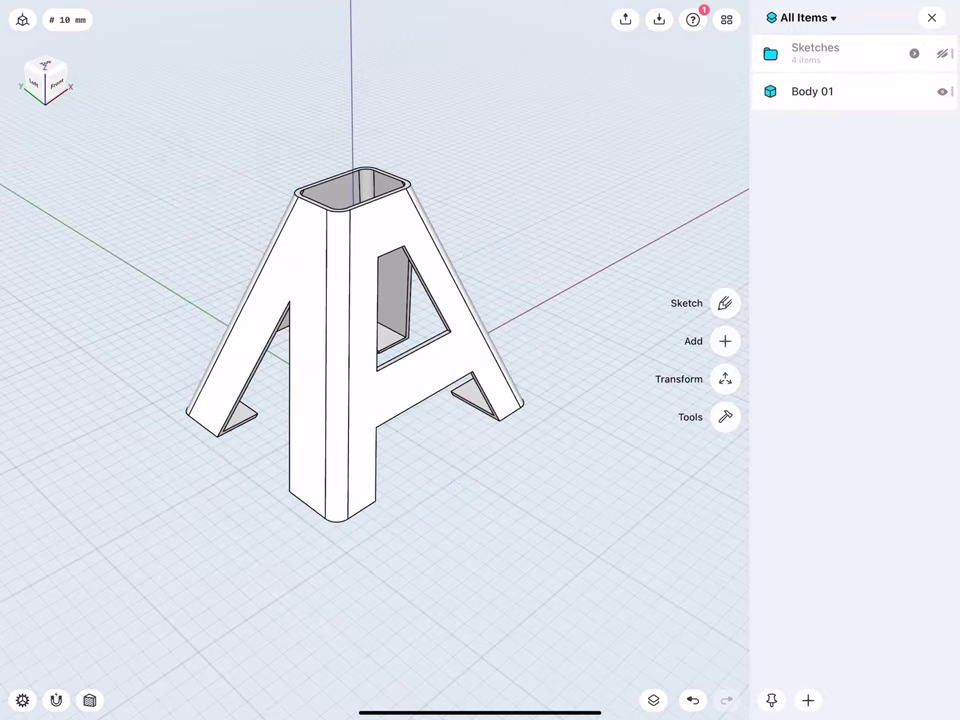
{"action": "left_click", "coordinate": [931, 17]}
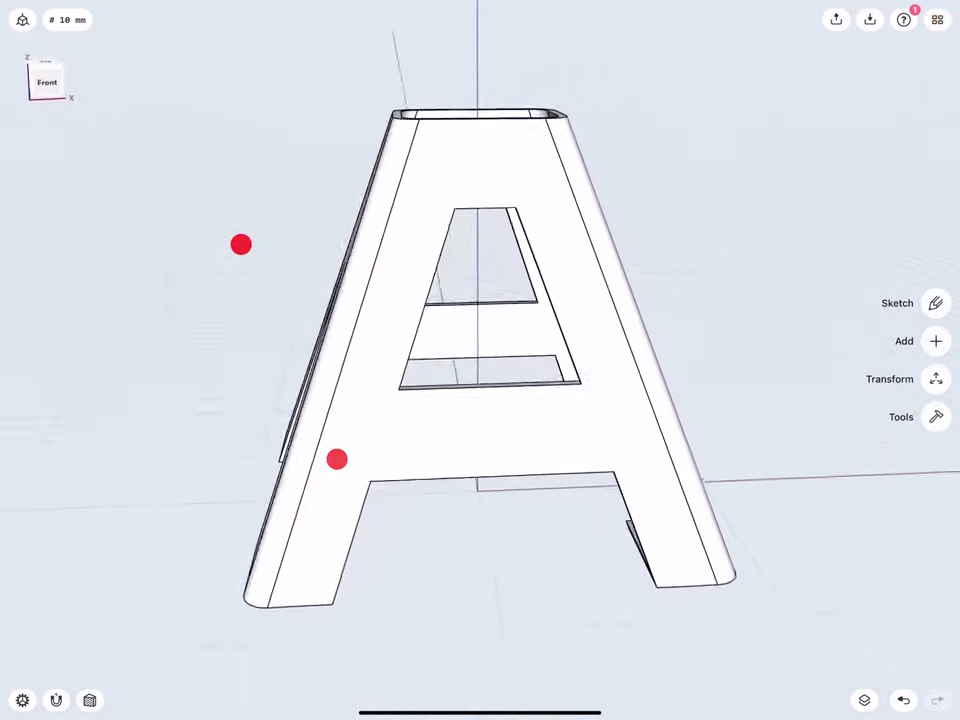
Step: Turn on Show Hidden Edges in the view appearance settings
{"action": "mouse_move", "coordinate": [240, 242]}
{"action": "left_mouse_down"}
{"action": "mouse_move", "coordinate": [221, 216]}
{"action": "mouse_move", "coordinate": [212, 236]}
{"action": "mouse_move", "coordinate": [156, 184]}
{"action": "left_mouse_up"}
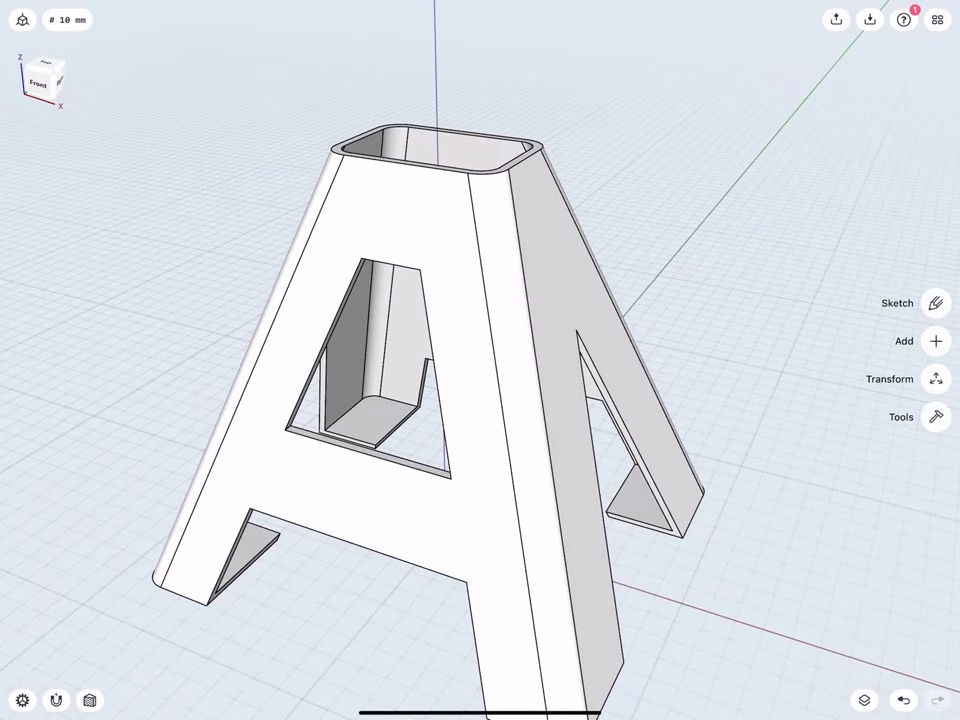
{"action": "left_click", "coordinate": [22, 19]}
{"action": "left_click", "coordinate": [165, 60]}
{"action": "left_click", "coordinate": [191, 191]}
{"action": "left_click", "coordinate": [175, 320]}
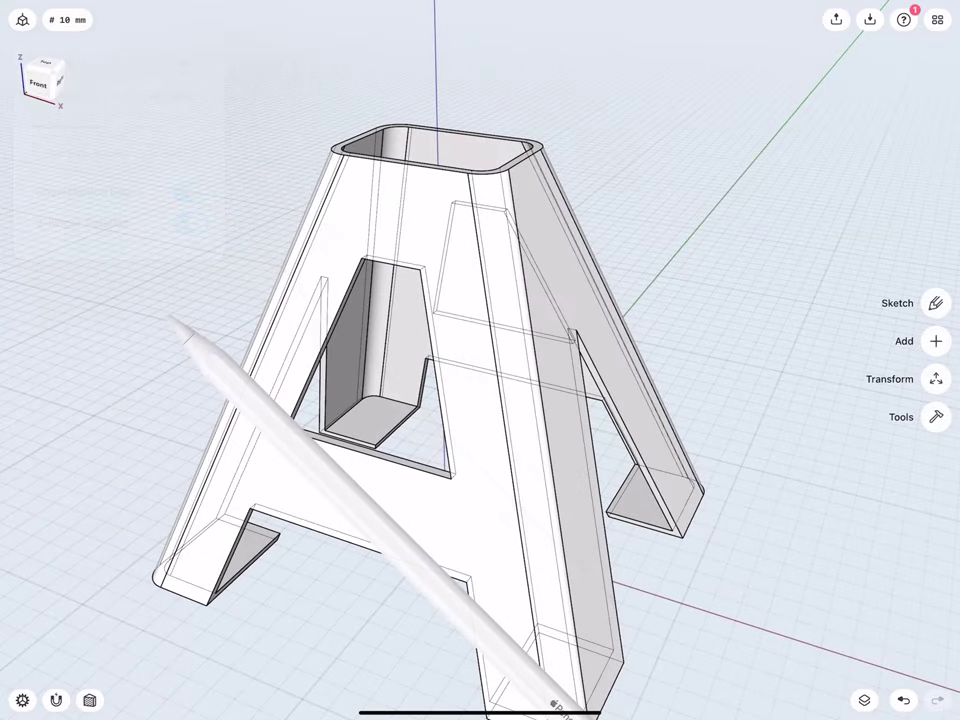
{"action": "scroll", "coordinate": [352, 255], "scroll_direction": "up", "scroll_amount": 5}
Step: Fillet four corner edges of the front cutout at 10 mm
{"action": "left_click", "coordinate": [308, 286]}
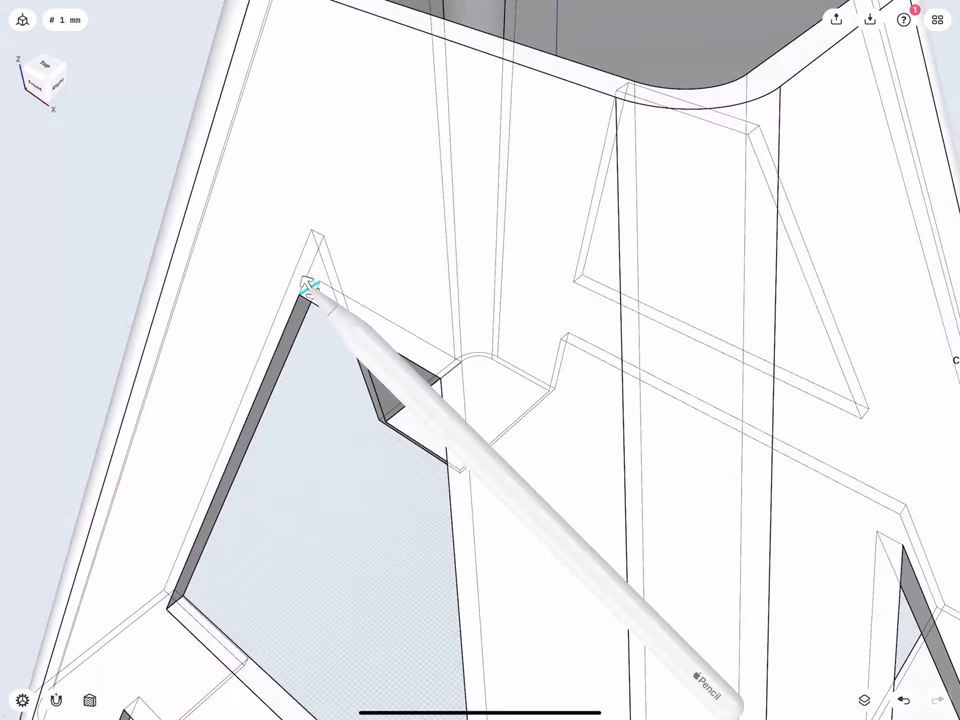
{"action": "middle_click_drag", "start_coordinate": [405, 393], "coordinate": [422, 492]}
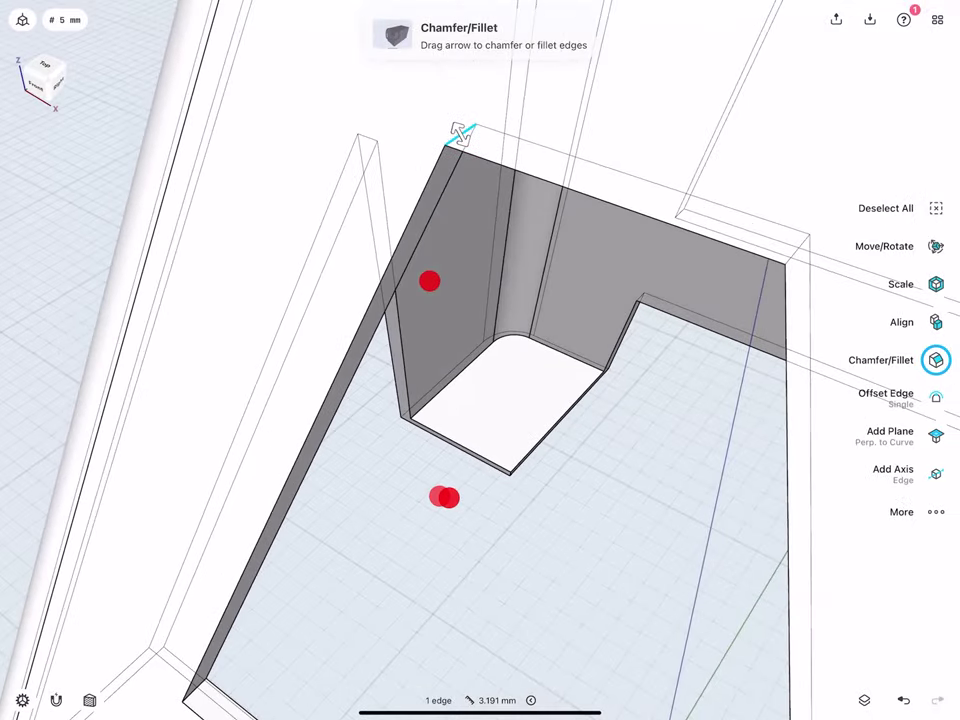
{"action": "left_click", "coordinate": [667, 262]}
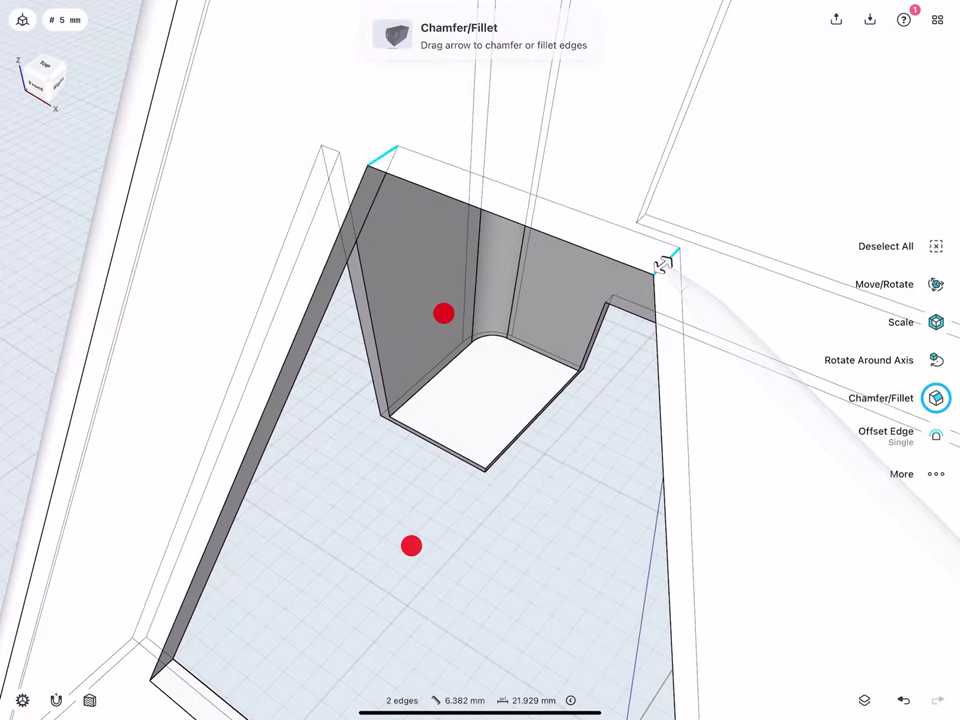
{"action": "mouse_move", "coordinate": [443, 313]}
{"action": "middle_mouse_down"}
{"action": "mouse_move", "coordinate": [475, 173]}
{"action": "mouse_move", "coordinate": [356, 272]}
{"action": "mouse_move", "coordinate": [287, 225]}
{"action": "middle_mouse_up"}
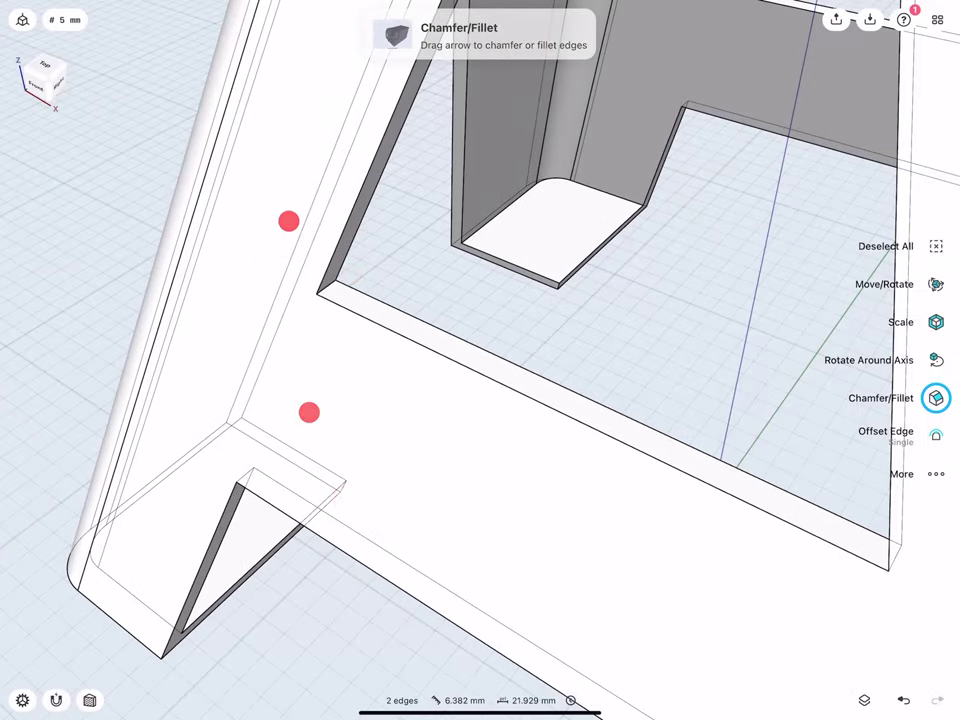
{"action": "left_click", "coordinate": [326, 286]}
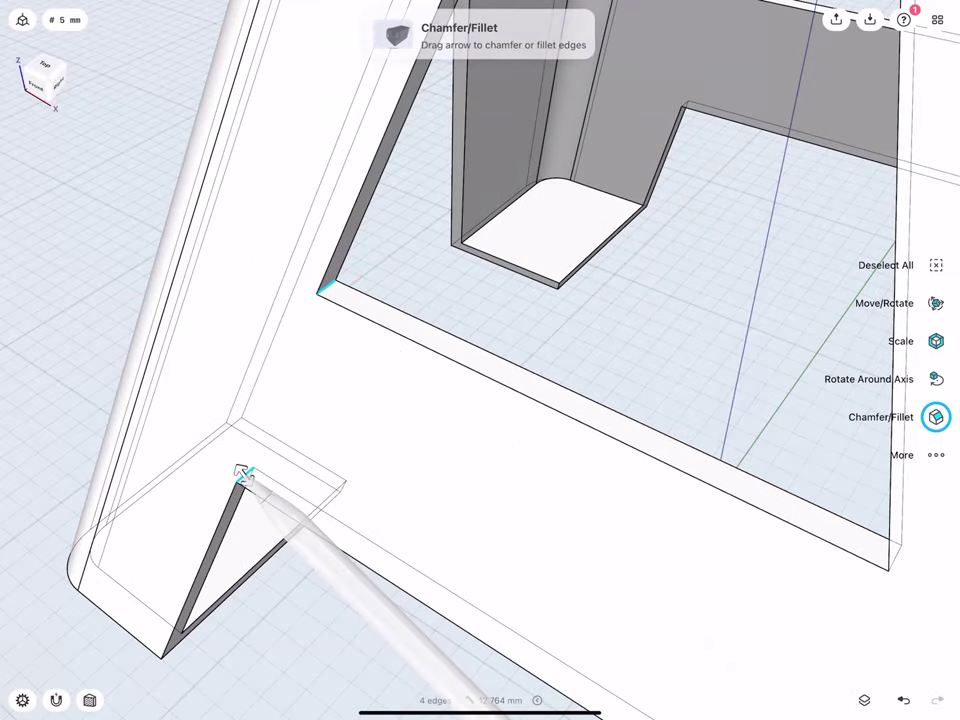
{"action": "middle_click_drag", "start_coordinate": [438, 414], "coordinate": [228, 260]}
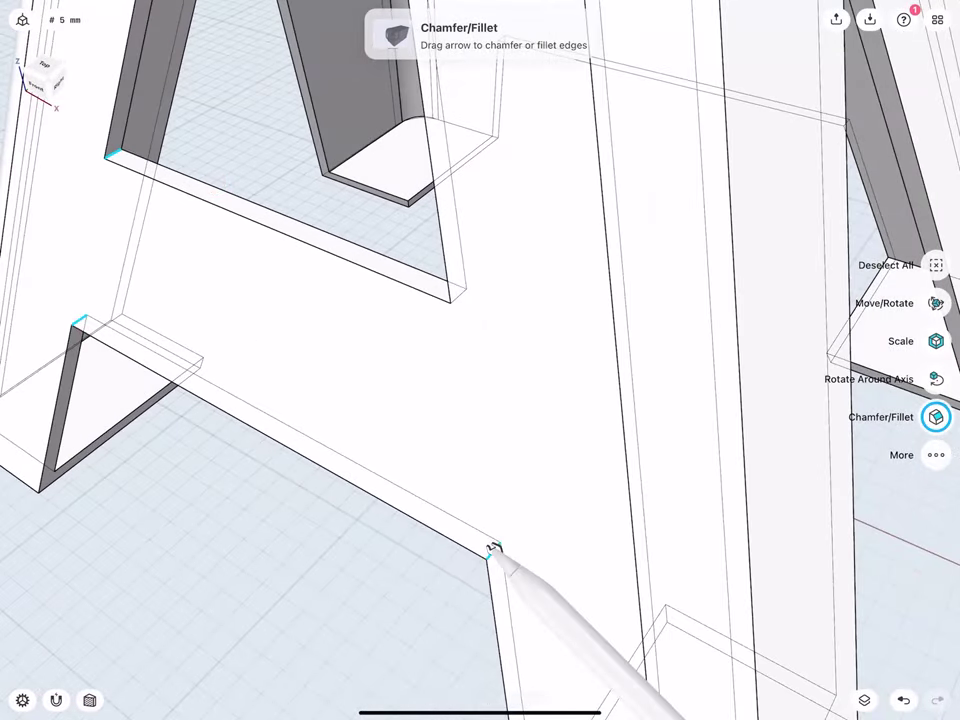
{"action": "left_click", "coordinate": [457, 293]}
{"action": "left_click_drag", "start_coordinate": [457, 293], "coordinate": [382, 217]}
{"action": "left_click", "coordinate": [368, 214]}
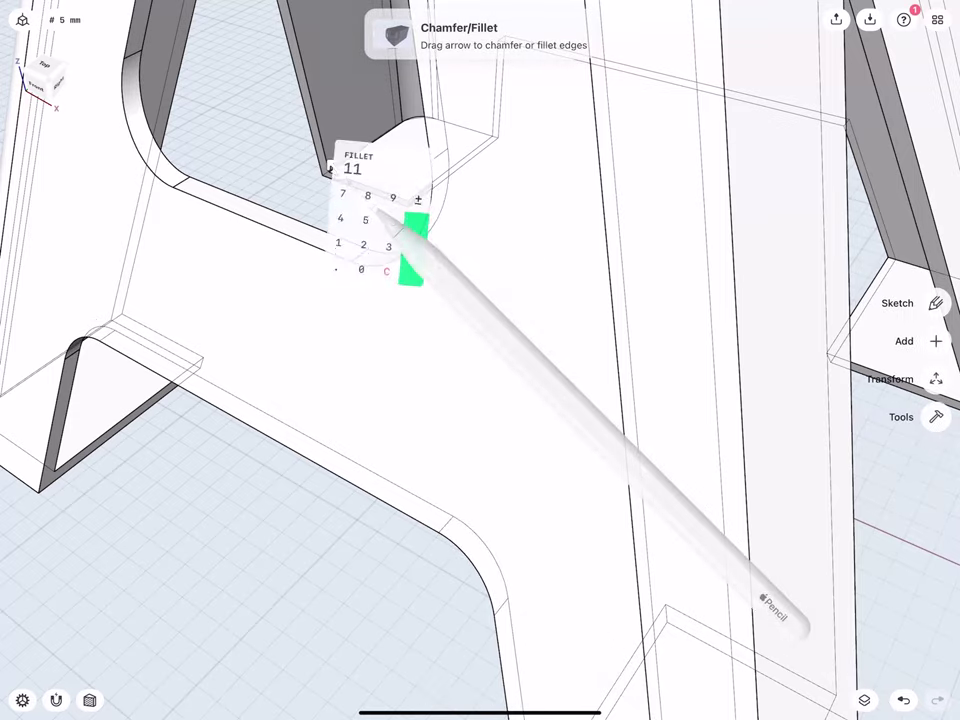
{"action": "left_click", "coordinate": [338, 250]}
{"action": "left_click", "coordinate": [420, 250]}
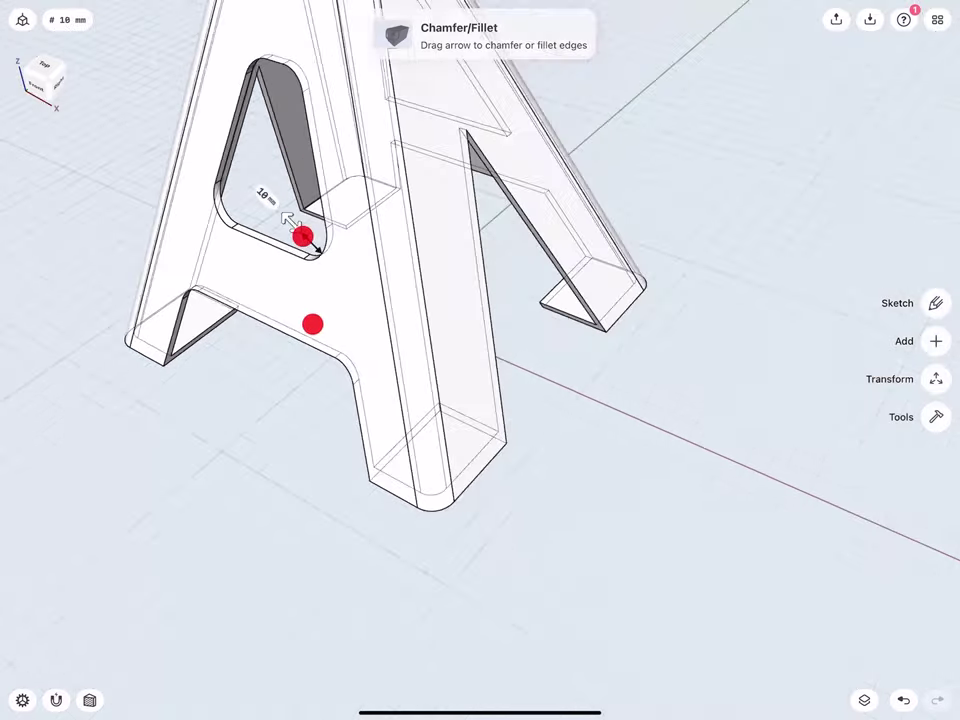
Step: Fillet the remaining cutout corner edges and the near-left vertical edge at 10 mm
{"action": "left_click_drag", "start_coordinate": [300, 236], "coordinate": [332, 440]}
{"action": "scroll", "coordinate": [382, 421], "scroll_direction": "up", "scroll_amount": 5}
{"action": "scroll", "coordinate": [365, 393], "scroll_direction": "up", "scroll_amount": 3}
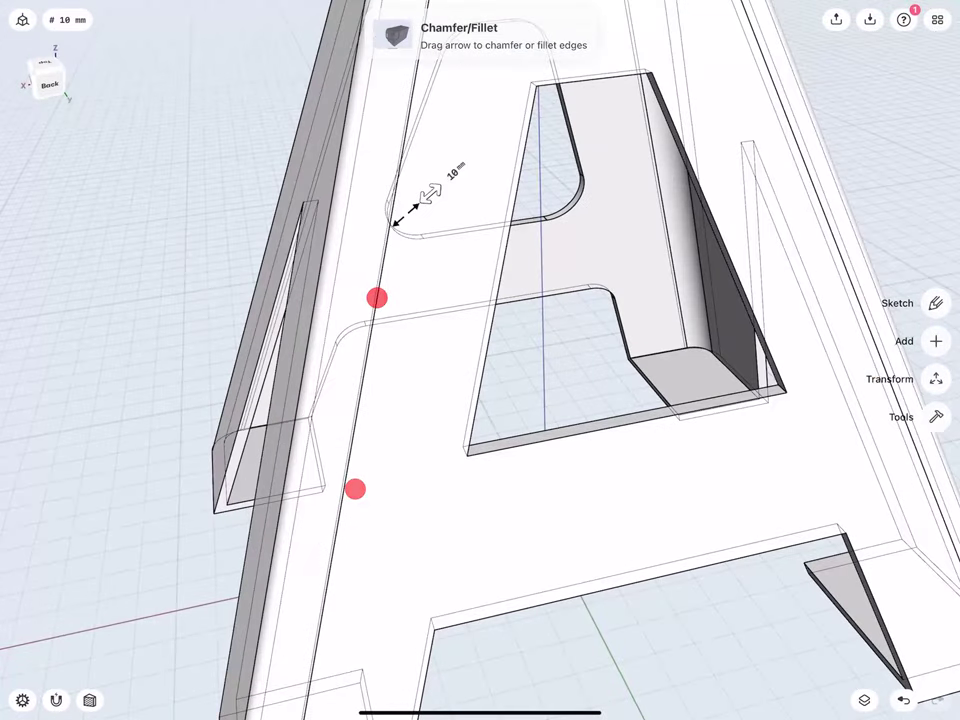
{"action": "left_click", "coordinate": [468, 447]}
{"action": "left_click", "coordinate": [424, 300]}
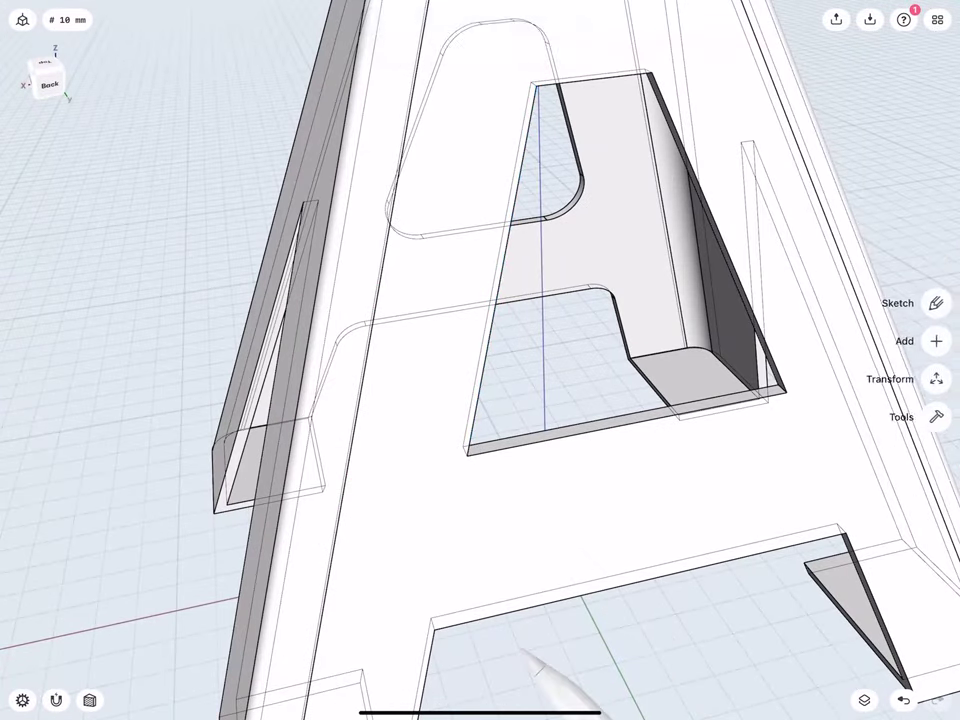
{"action": "scroll", "coordinate": [425, 393], "scroll_direction": "up", "scroll_amount": 3}
{"action": "scroll", "coordinate": [420, 294], "scroll_direction": "up", "scroll_amount": 3}
{"action": "left_click", "coordinate": [478, 362]}
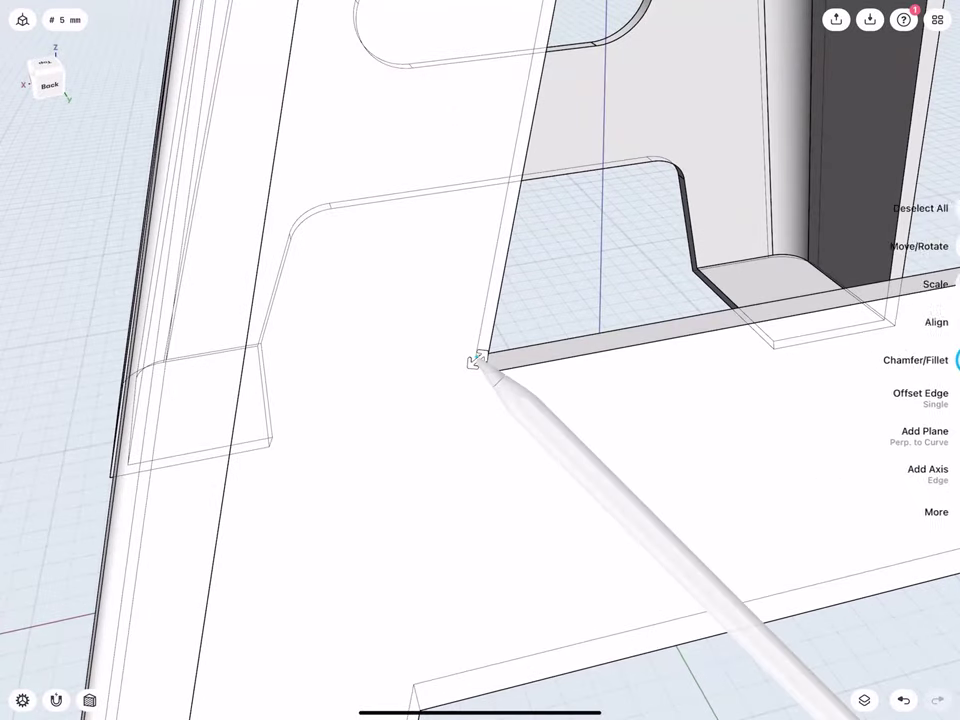
{"action": "scroll", "coordinate": [402, 513], "scroll_direction": "down", "scroll_amount": 5}
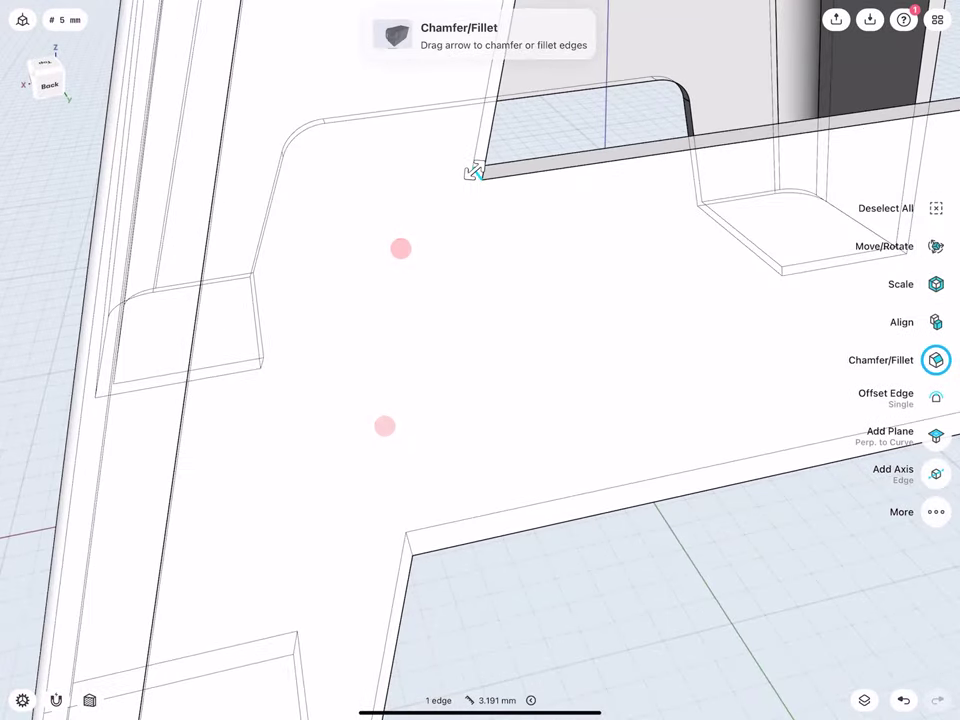
{"action": "left_click", "coordinate": [407, 540]}
{"action": "scroll", "coordinate": [546, 300], "scroll_direction": "right", "scroll_amount": 5}
{"action": "scroll", "coordinate": [615, 292], "scroll_direction": "up", "scroll_amount": 3}
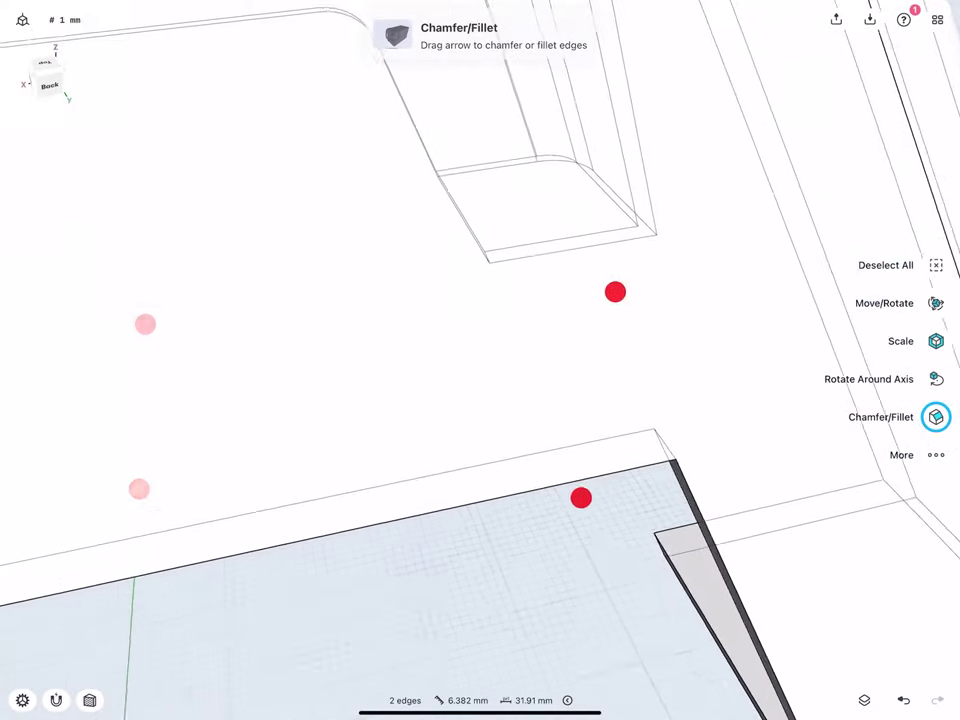
{"action": "scroll", "coordinate": [615, 292], "scroll_direction": "right", "scroll_amount": 3}
{"action": "left_click", "coordinate": [688, 440]}
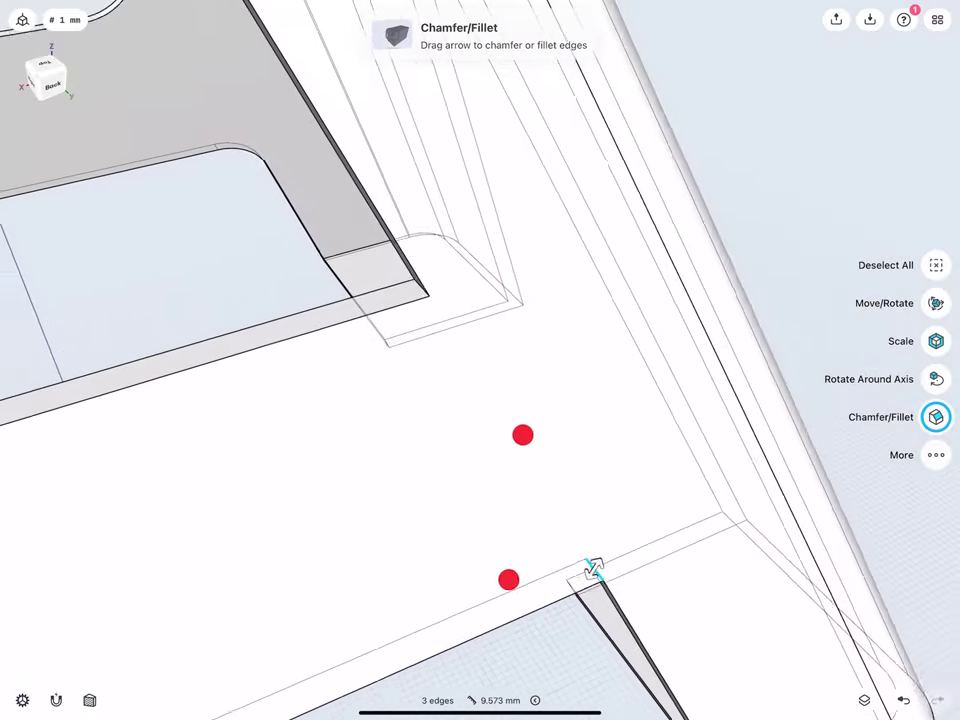
{"action": "scroll", "coordinate": [470, 400], "scroll_direction": "down", "scroll_amount": 5}
{"action": "scroll", "coordinate": [530, 330], "scroll_direction": "right", "scroll_amount": 3}
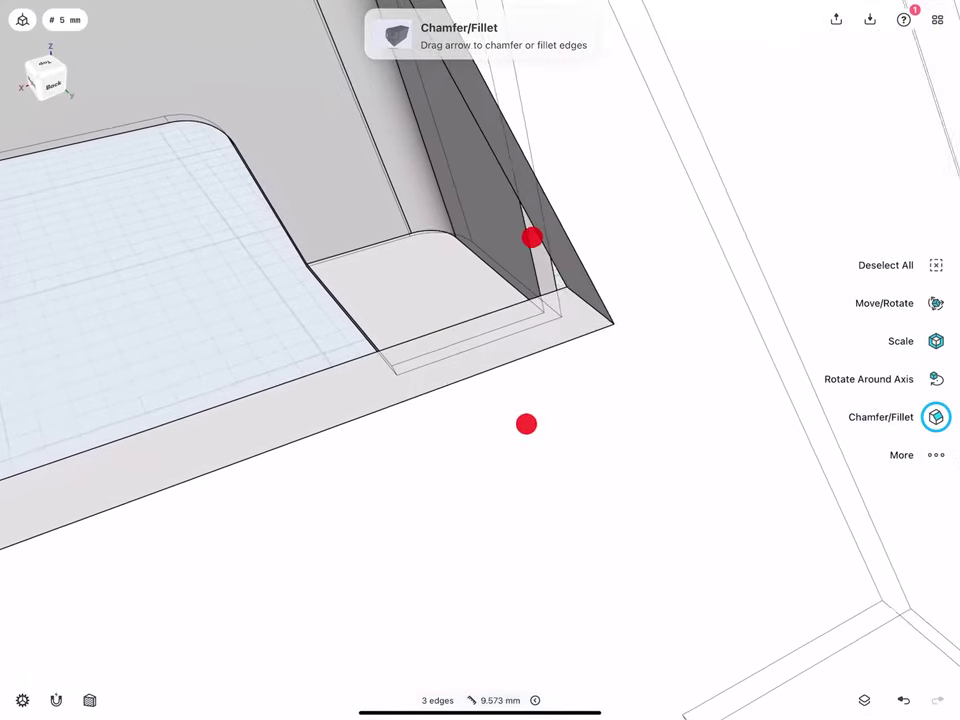
{"action": "left_click", "coordinate": [612, 305]}
{"action": "scroll", "coordinate": [500, 360], "scroll_direction": "up", "scroll_amount": 3}
{"action": "scroll", "coordinate": [500, 358], "scroll_direction": "down", "scroll_amount": 3}
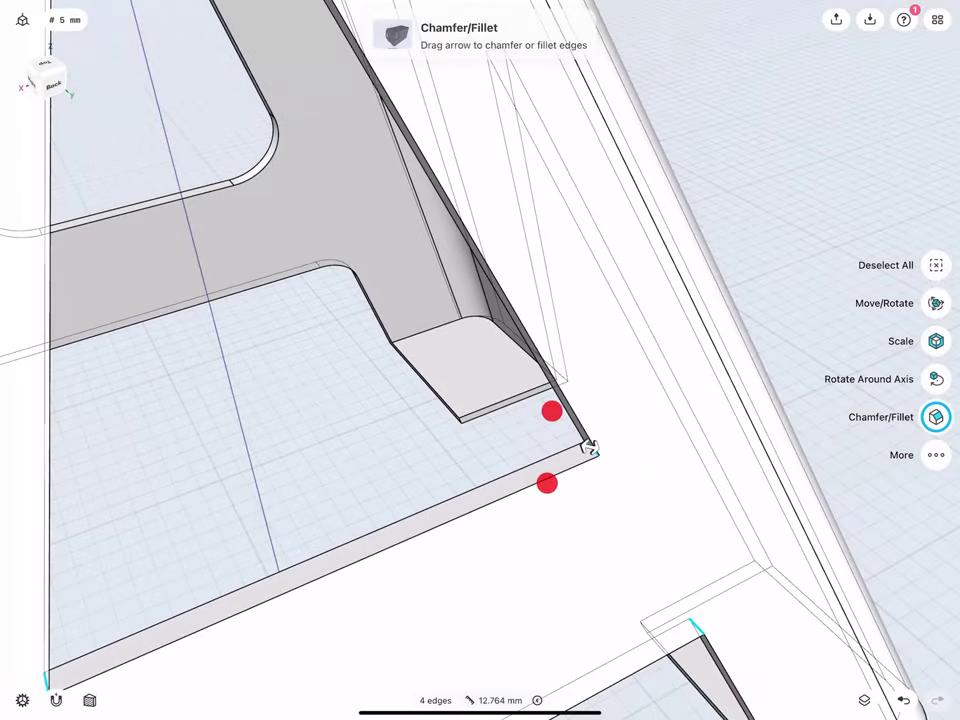
{"action": "scroll", "coordinate": [545, 440], "scroll_direction": "right", "scroll_amount": 3}
{"action": "scroll", "coordinate": [543, 392], "scroll_direction": "up", "scroll_amount": 3}
{"action": "scroll", "coordinate": [381, 375], "scroll_direction": "up", "scroll_amount": 1}
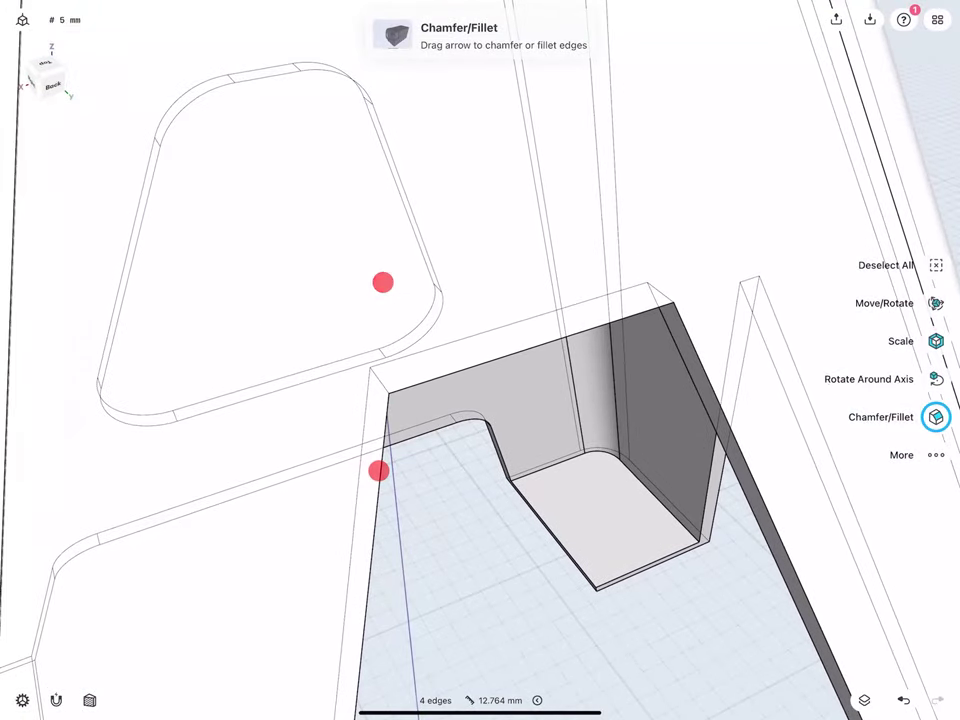
{"action": "left_click", "coordinate": [374, 376]}
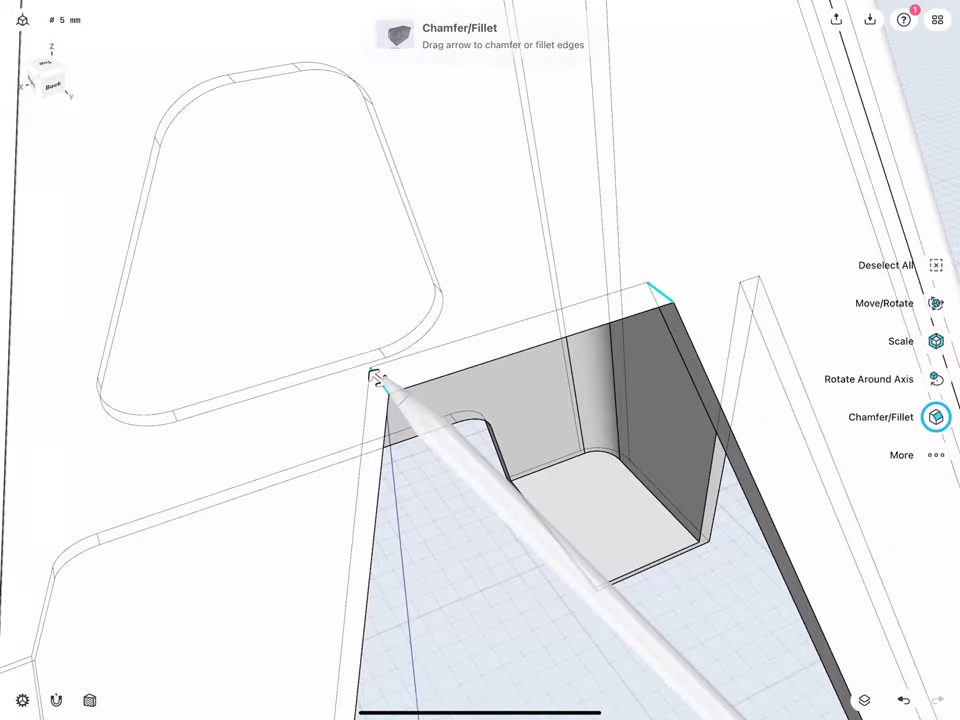
{"action": "left_click_drag", "start_coordinate": [392, 388], "coordinate": [482, 462]}
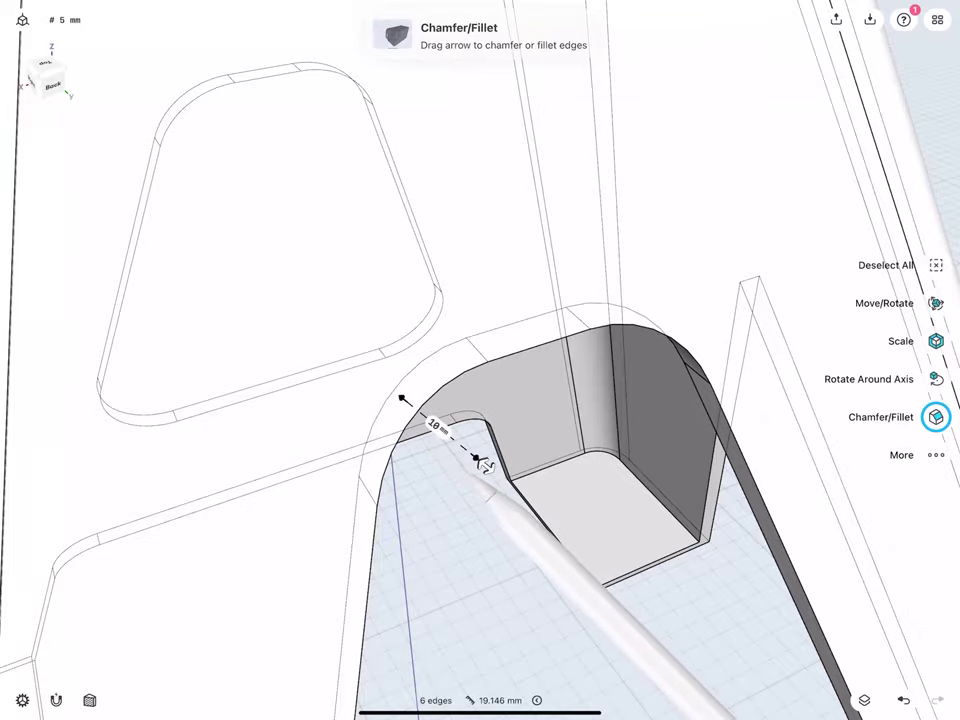
{"action": "left_click", "coordinate": [436, 425]}
Step: Fillet the two corners under the crossbar at 20 mm to form an arch
{"action": "middle_click_drag", "start_coordinate": [441, 371], "coordinate": [296, 298]}
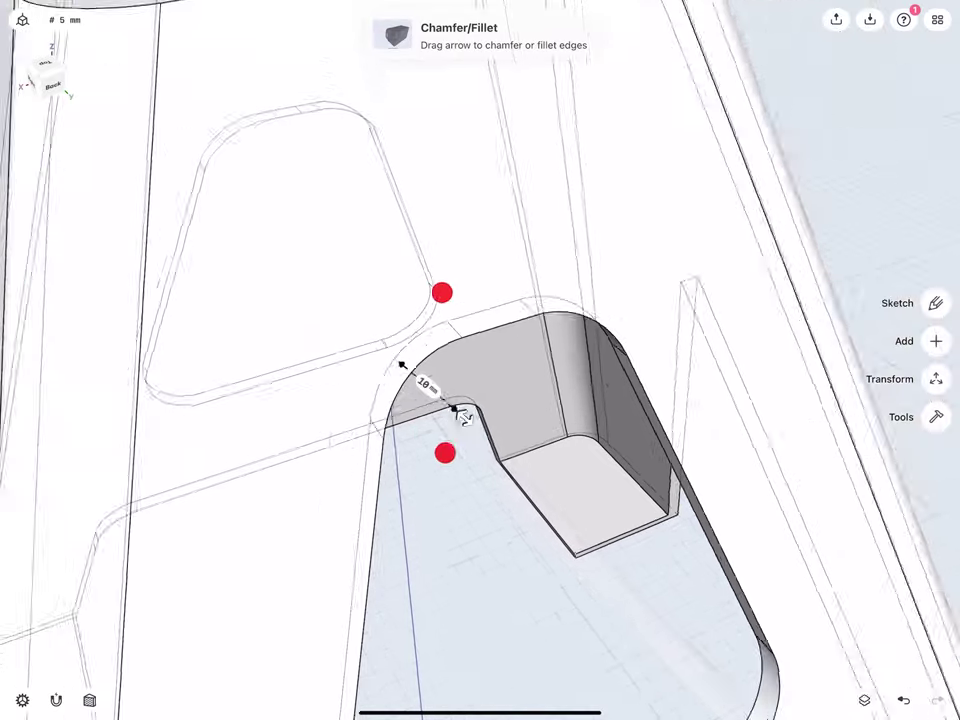
{"action": "scroll", "coordinate": [497, 431], "scroll_direction": "up", "scroll_amount": 5}
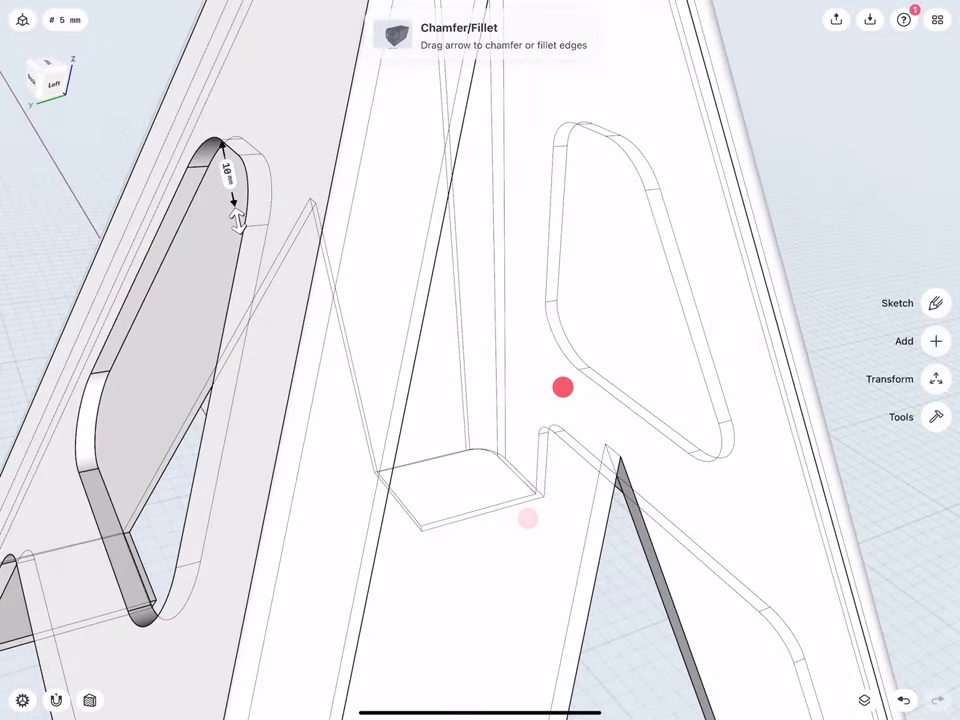
{"action": "left_click", "coordinate": [613, 449]}
{"action": "scroll", "coordinate": [296, 212], "scroll_direction": "up", "scroll_amount": 3}
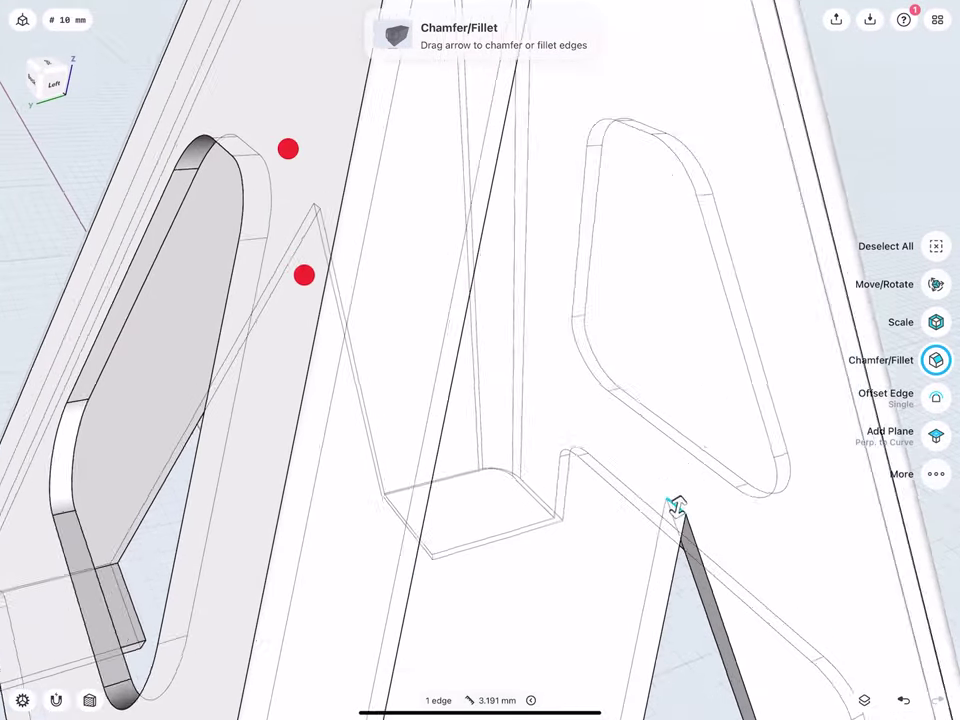
{"action": "left_click", "coordinate": [348, 234]}
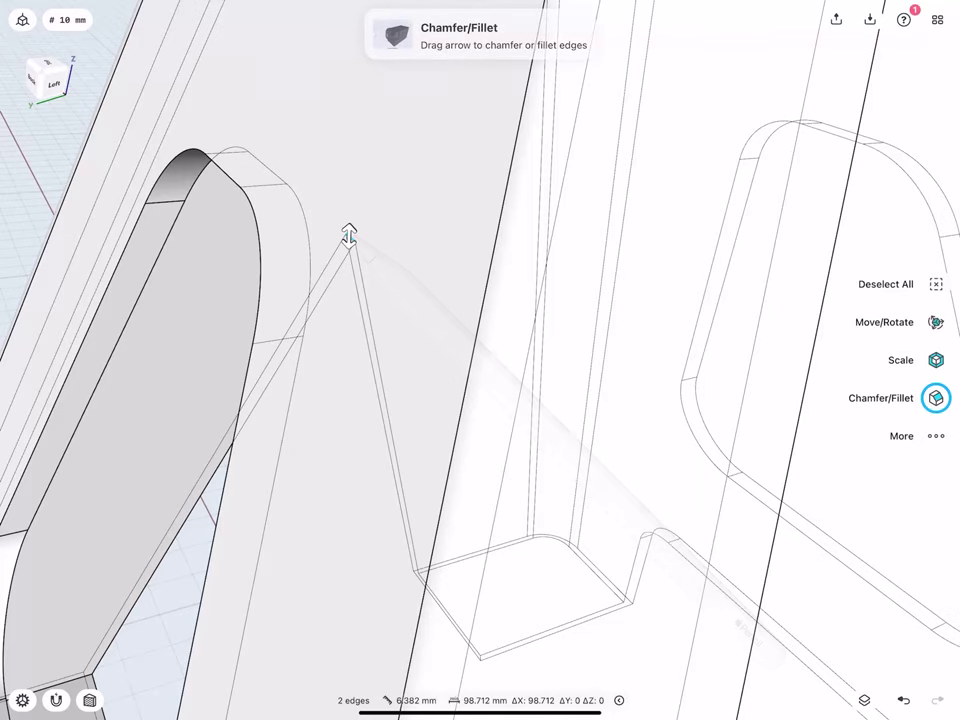
{"action": "scroll", "coordinate": [344, 262], "scroll_direction": "down", "scroll_amount": 5}
{"action": "left_click_drag", "start_coordinate": [350, 240], "coordinate": [353, 393]}
{"action": "left_click", "coordinate": [345, 385]}
{"action": "type", "text": "20"}
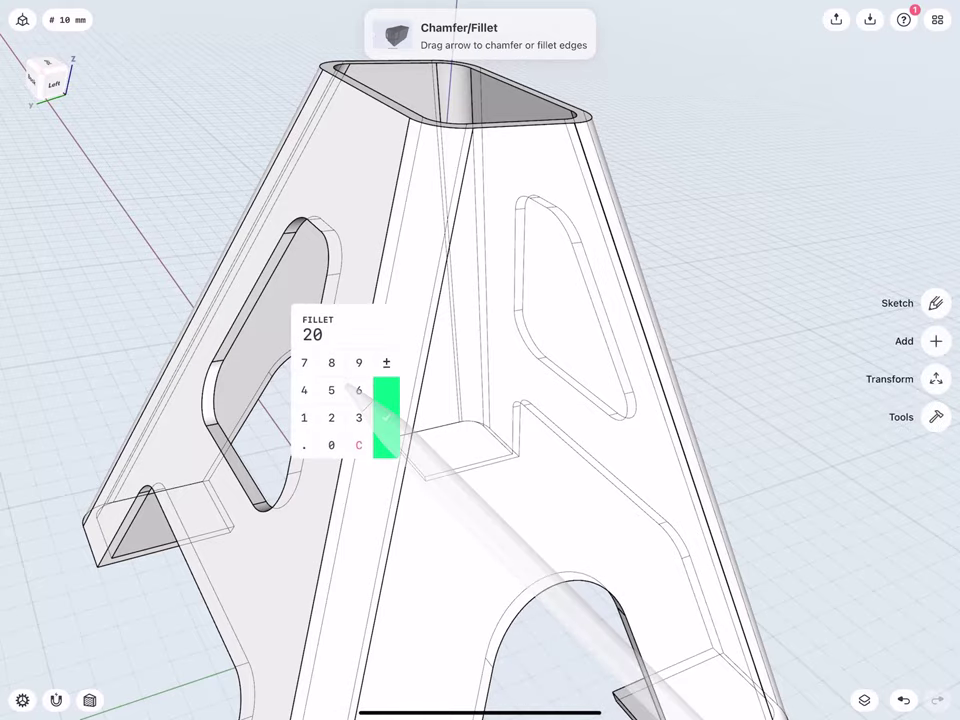
{"action": "left_click", "coordinate": [386, 400]}
{"action": "scroll", "coordinate": [312, 256], "scroll_direction": "down", "scroll_amount": 5}
Step: Fillet the side opening's foot and cutout edges at 20 mm, then return to isometric view
{"action": "scroll", "coordinate": [305, 315], "scroll_direction": "up", "scroll_amount": 3}
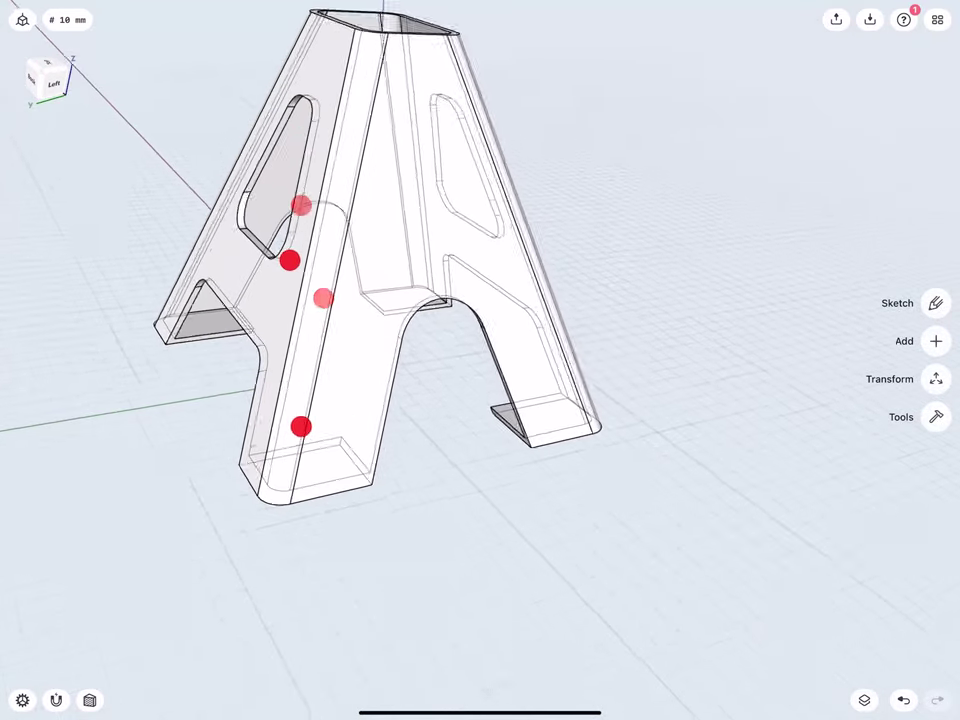
{"action": "scroll", "coordinate": [305, 331], "scroll_direction": "up", "scroll_amount": 3}
{"action": "scroll", "coordinate": [205, 295], "scroll_direction": "up", "scroll_amount": 3}
{"action": "scroll", "coordinate": [395, 320], "scroll_direction": "up", "scroll_amount": 3}
{"action": "scroll", "coordinate": [395, 320], "scroll_direction": "up", "scroll_amount": 3}
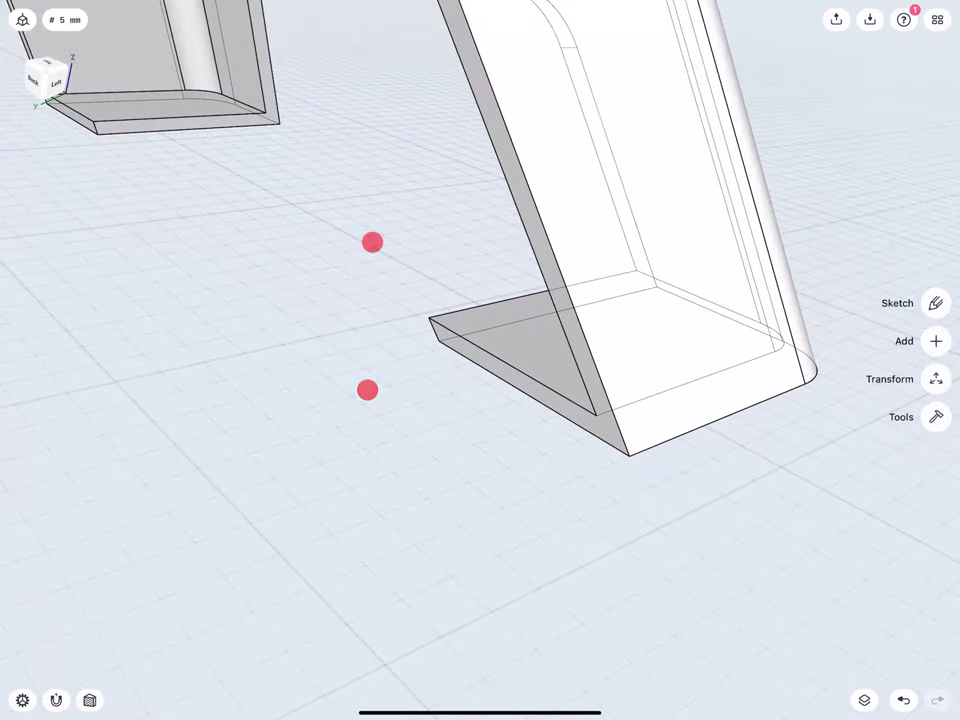
{"action": "left_click", "coordinate": [432, 333]}
{"action": "left_click", "coordinate": [96, 133]}
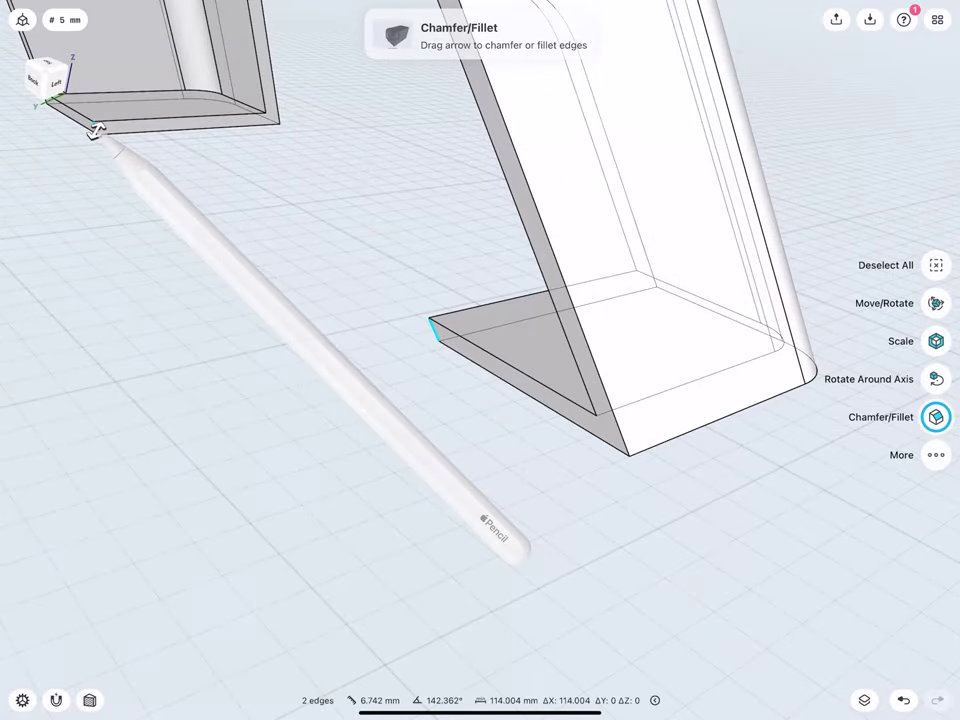
{"action": "mouse_move", "coordinate": [332, 315]}
{"action": "middle_mouse_down"}
{"action": "mouse_move", "coordinate": [438, 415]}
{"action": "mouse_move", "coordinate": [542, 433]}
{"action": "mouse_move", "coordinate": [536, 443]}
{"action": "mouse_move", "coordinate": [422, 407]}
{"action": "middle_mouse_up"}
{"action": "scroll", "coordinate": [421, 338], "scroll_direction": "up", "scroll_amount": 3}
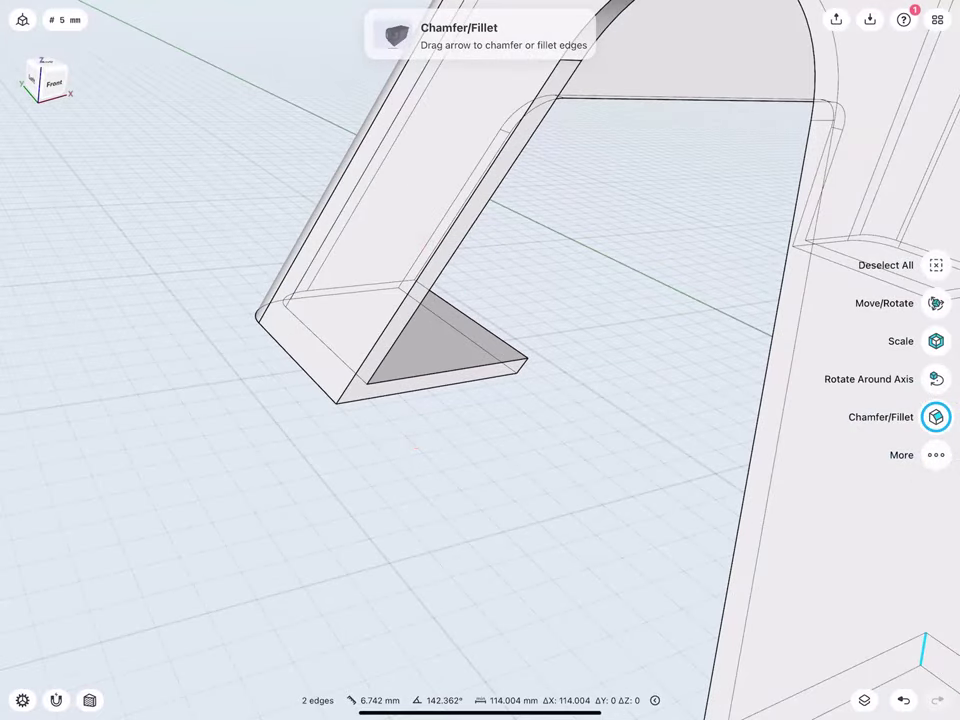
{"action": "left_click", "coordinate": [521, 364]}
{"action": "mouse_move", "coordinate": [362, 305]}
{"action": "middle_mouse_down"}
{"action": "mouse_move", "coordinate": [270, 311]}
{"action": "mouse_move", "coordinate": [385, 356]}
{"action": "mouse_move", "coordinate": [480, 307]}
{"action": "mouse_move", "coordinate": [476, 324]}
{"action": "mouse_move", "coordinate": [463, 320]}
{"action": "mouse_move", "coordinate": [372, 404]}
{"action": "mouse_move", "coordinate": [398, 360]}
{"action": "mouse_move", "coordinate": [404, 385]}
{"action": "middle_mouse_up"}
{"action": "left_click", "coordinate": [506, 329]}
{"action": "mouse_move", "coordinate": [517, 158]}
{"action": "left_mouse_down"}
{"action": "mouse_move", "coordinate": [469, 233]}
{"action": "mouse_move", "coordinate": [478, 228]}
{"action": "left_mouse_up"}
{"action": "left_click", "coordinate": [545, 113]}
{"action": "type", "text": "20"}
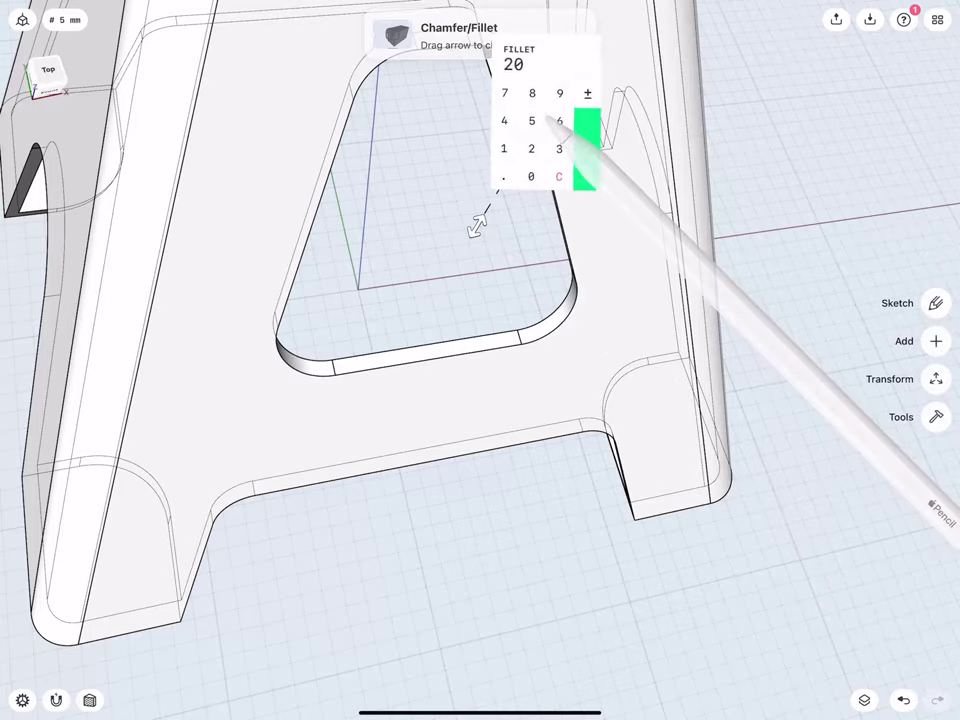
{"action": "left_click", "coordinate": [585, 150]}
{"action": "mouse_move", "coordinate": [410, 330]}
{"action": "middle_mouse_down"}
{"action": "mouse_move", "coordinate": [397, 337]}
{"action": "mouse_move", "coordinate": [386, 375]}
{"action": "mouse_move", "coordinate": [371, 318]}
{"action": "mouse_move", "coordinate": [332, 330]}
{"action": "middle_mouse_up"}
{"action": "left_click", "coordinate": [43, 78]}
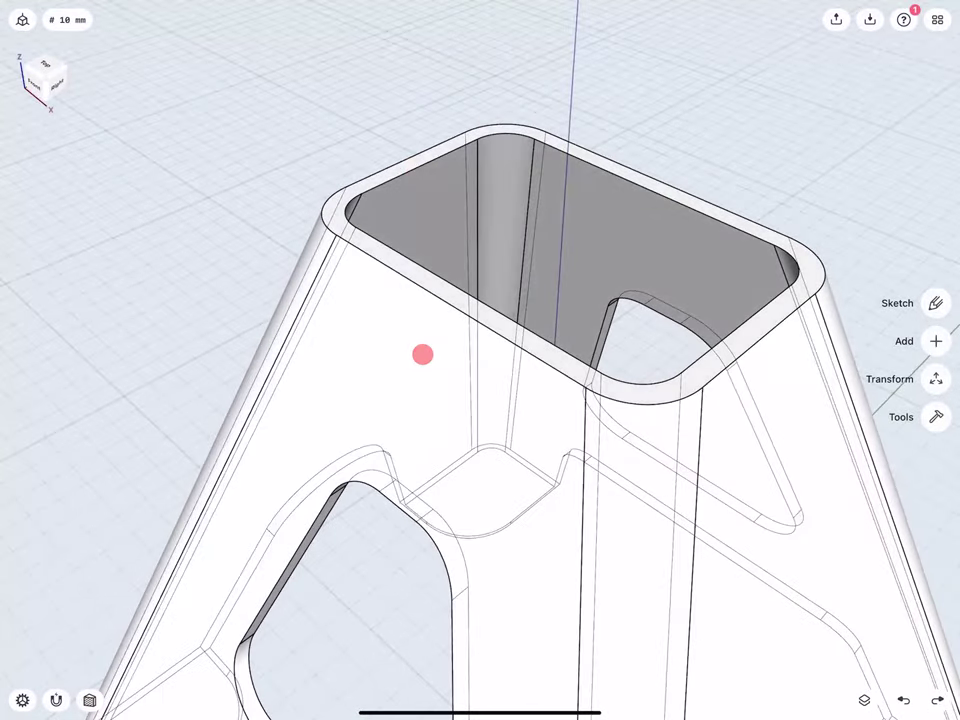
Step: Sketch a line across the top rim face to split it in two
{"action": "scroll", "coordinate": [414, 259], "scroll_direction": "up", "scroll_amount": 5}
{"action": "left_click", "coordinate": [446, 294]}
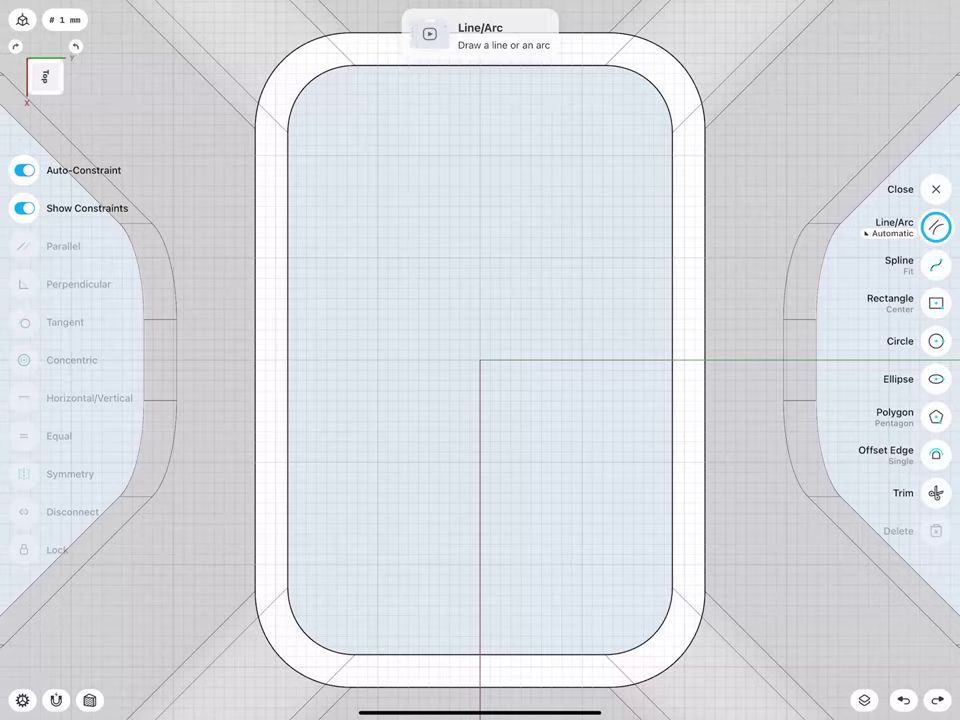
{"action": "left_click_drag", "start_coordinate": [705, 359], "coordinate": [255, 359]}
{"action": "scroll", "coordinate": [480, 360], "scroll_direction": "down", "scroll_amount": 3}
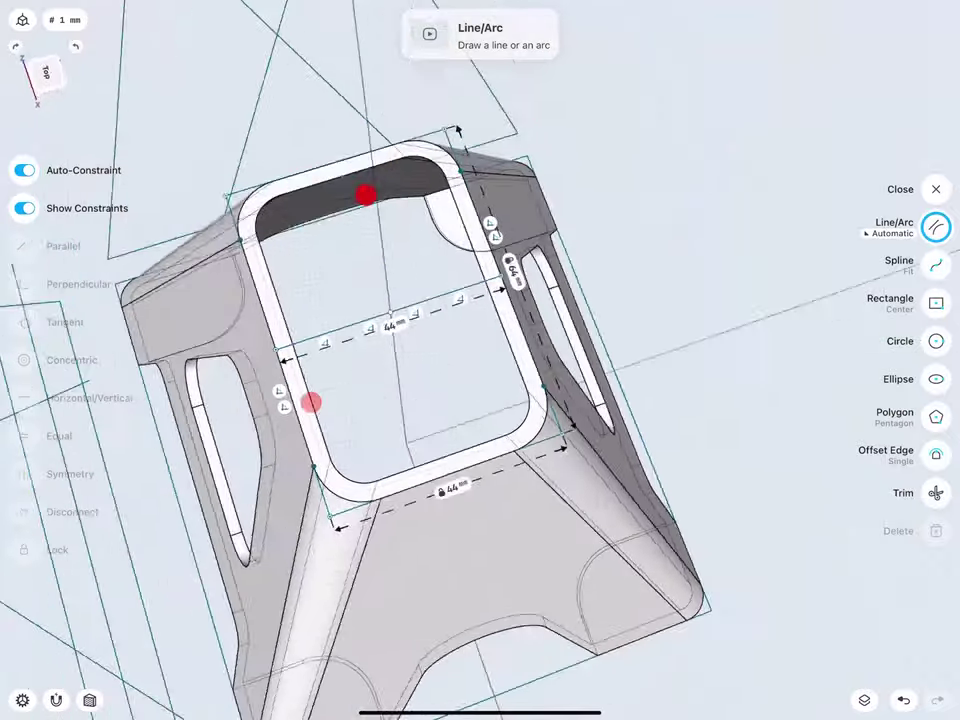
{"action": "middle_click_drag", "start_coordinate": [321, 259], "coordinate": [266, 246]}
{"action": "scroll", "coordinate": [266, 246], "scroll_direction": "up", "scroll_amount": 2}
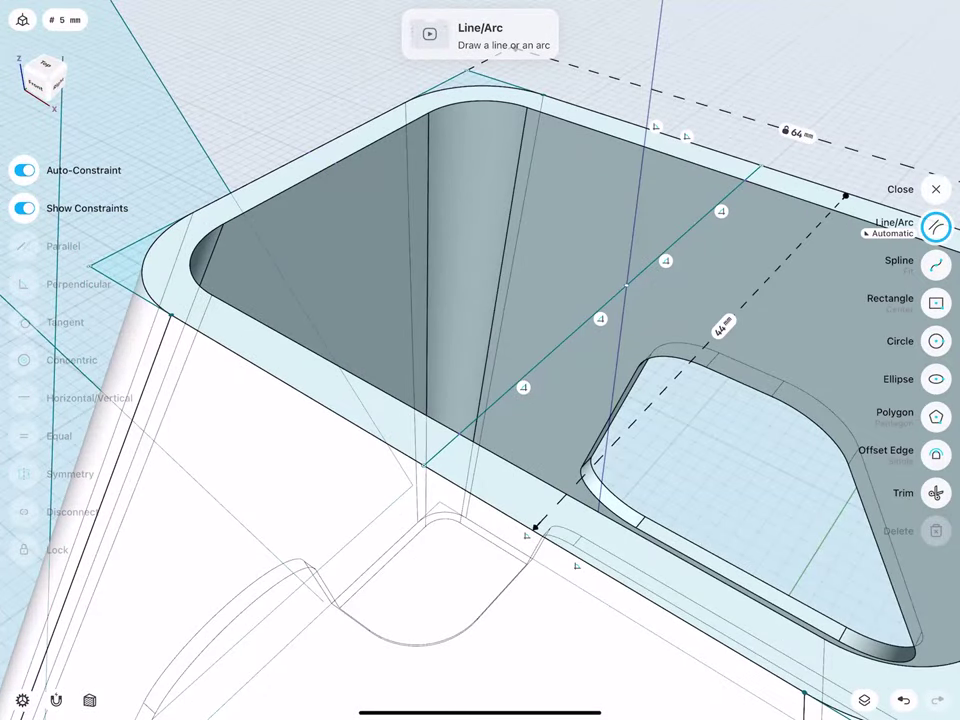
Step: Extrude one half of the rim 90 mm upward into a wall
{"action": "left_click", "coordinate": [289, 338]}
{"action": "scroll", "coordinate": [293, 349], "scroll_direction": "down", "scroll_amount": 5}
{"action": "scroll", "coordinate": [389, 351], "scroll_direction": "down", "scroll_amount": 3}
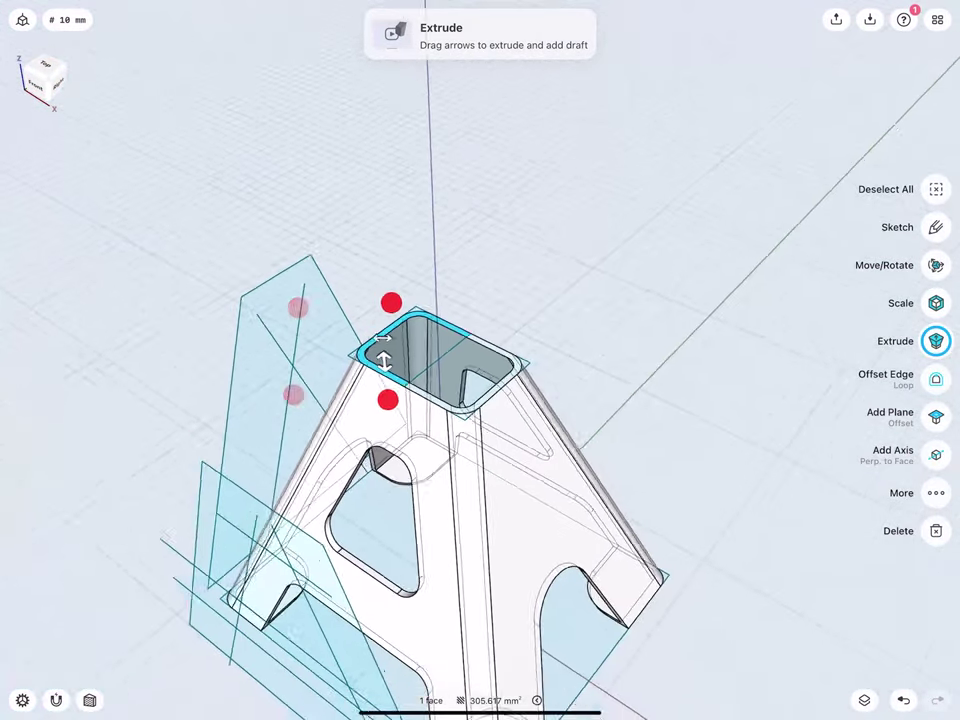
{"action": "middle_click_drag", "start_coordinate": [389, 350], "coordinate": [414, 353]}
{"action": "left_click_drag", "start_coordinate": [413, 363], "coordinate": [402, 190]}
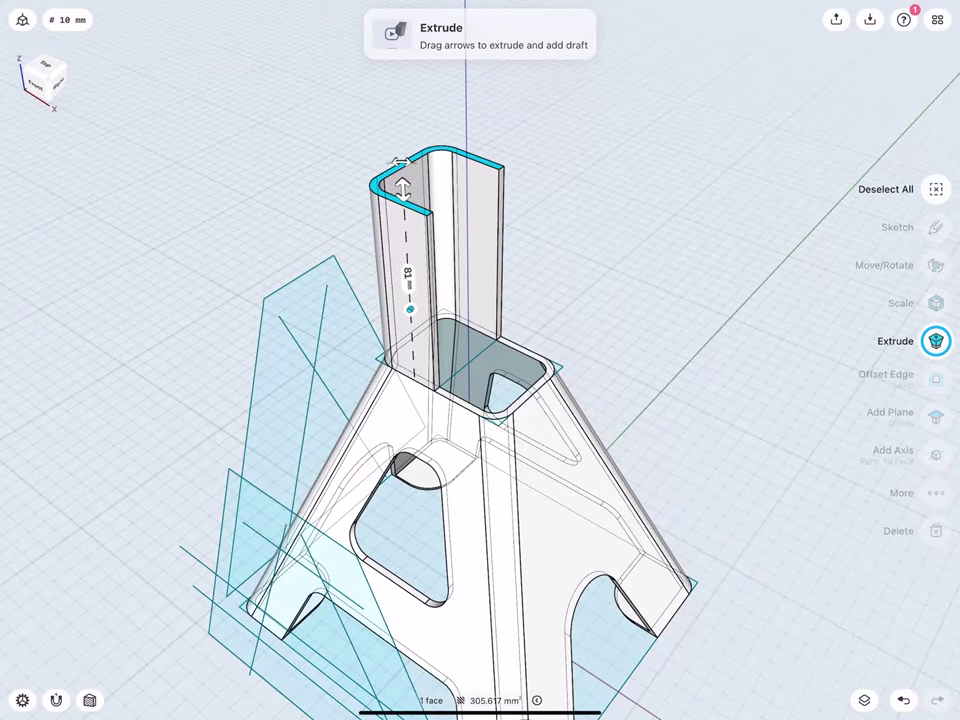
{"action": "left_click", "coordinate": [408, 275]}
{"action": "left_click", "coordinate": [421, 260]}
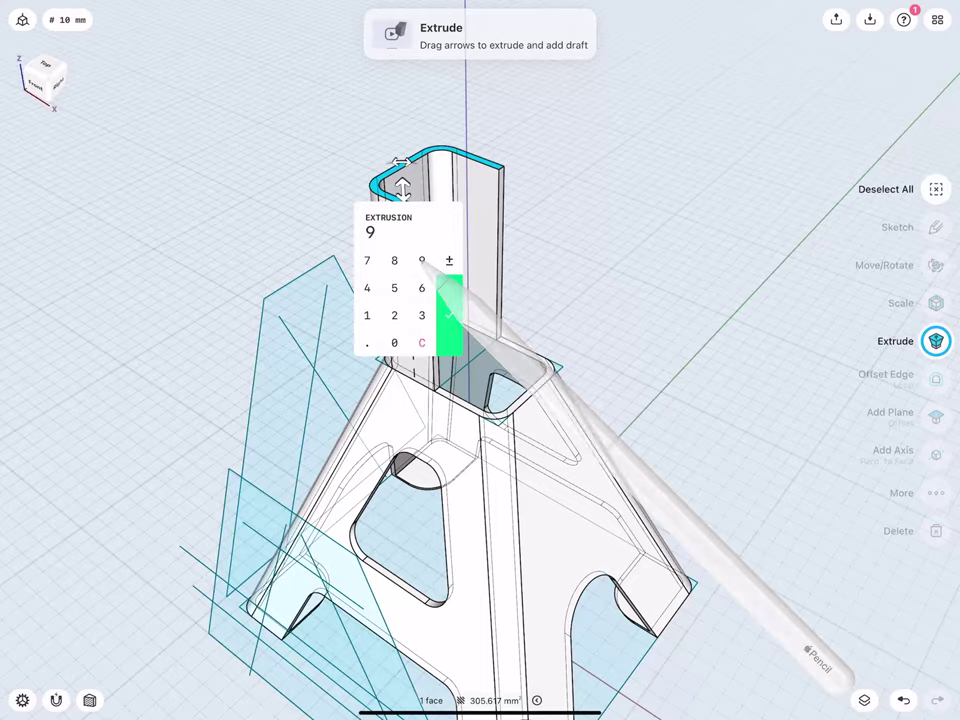
{"action": "left_click", "coordinate": [394, 343]}
{"action": "left_click", "coordinate": [449, 315]}
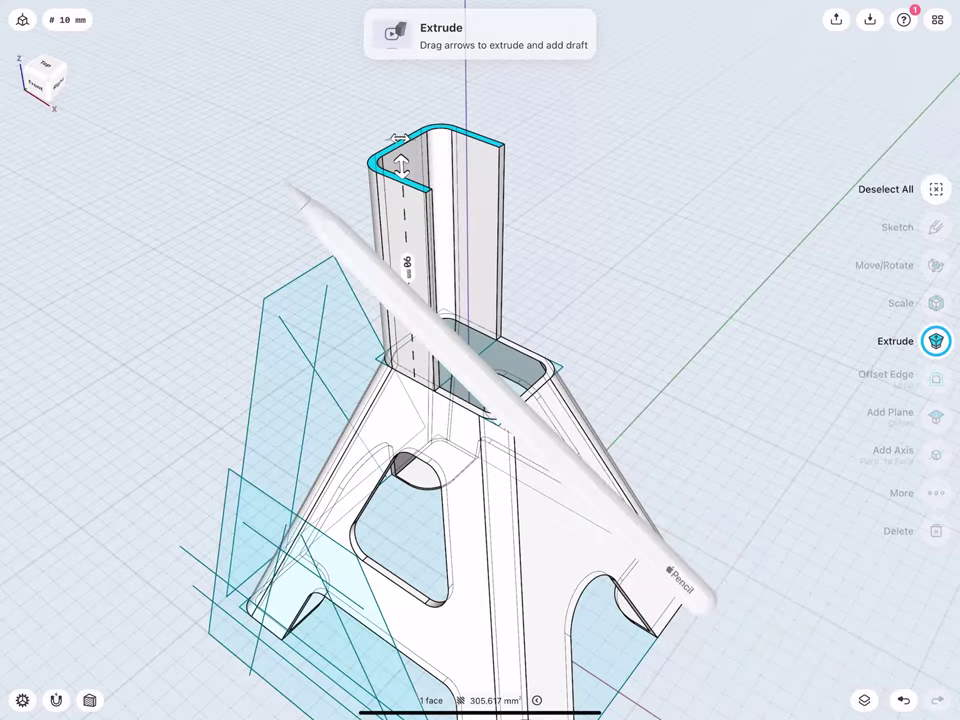
{"action": "left_click", "coordinate": [290, 185]}
{"action": "scroll", "coordinate": [392, 242], "scroll_direction": "up", "scroll_amount": 5}
Step: Extrude the upright channel's two narrow end faces 45 mm sideways
{"action": "scroll", "coordinate": [330, 248], "scroll_direction": "up", "scroll_amount": 3}
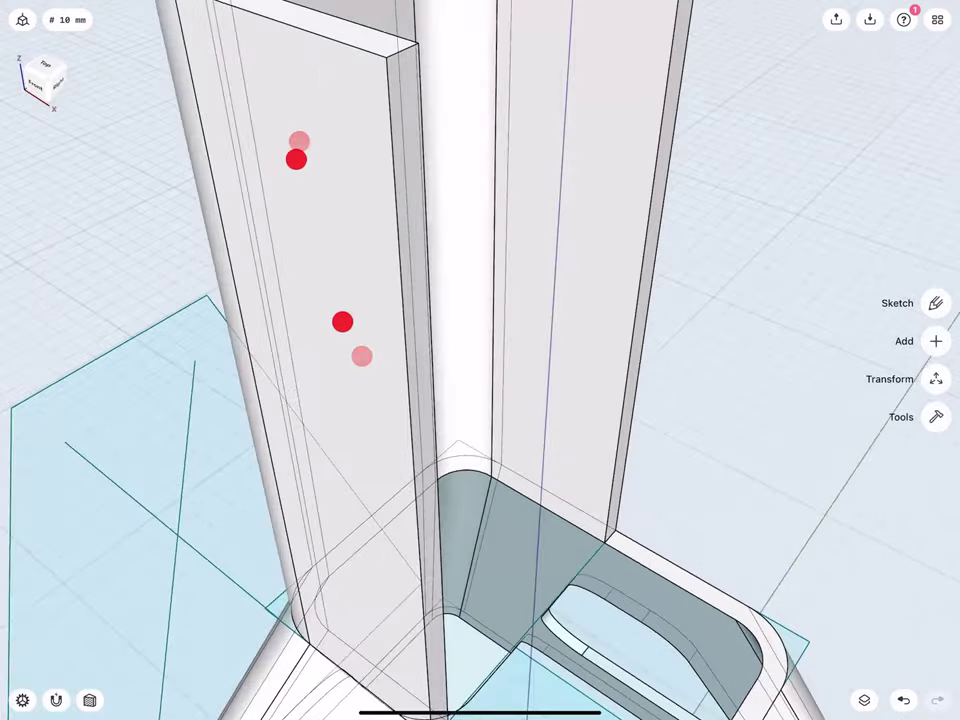
{"action": "scroll", "coordinate": [280, 255], "scroll_direction": "up", "scroll_amount": 3}
{"action": "left_click", "coordinate": [340, 167]}
{"action": "middle_click_drag", "start_coordinate": [360, 300], "coordinate": [380, 340]}
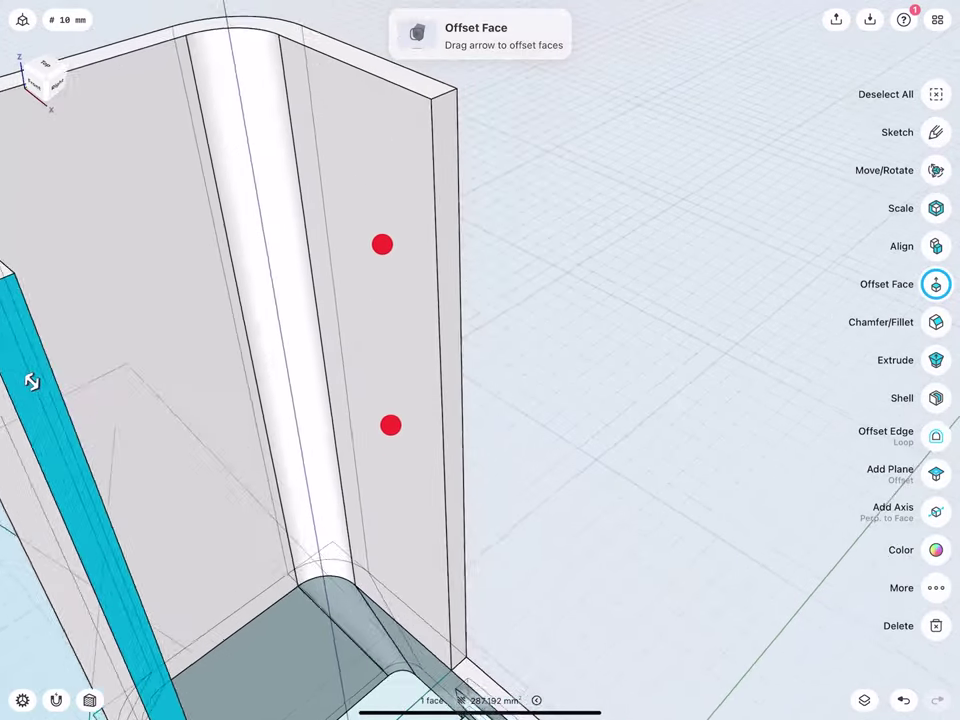
{"action": "scroll", "coordinate": [393, 246], "scroll_direction": "down", "scroll_amount": 5}
{"action": "scroll", "coordinate": [402, 200], "scroll_direction": "down", "scroll_amount": 3}
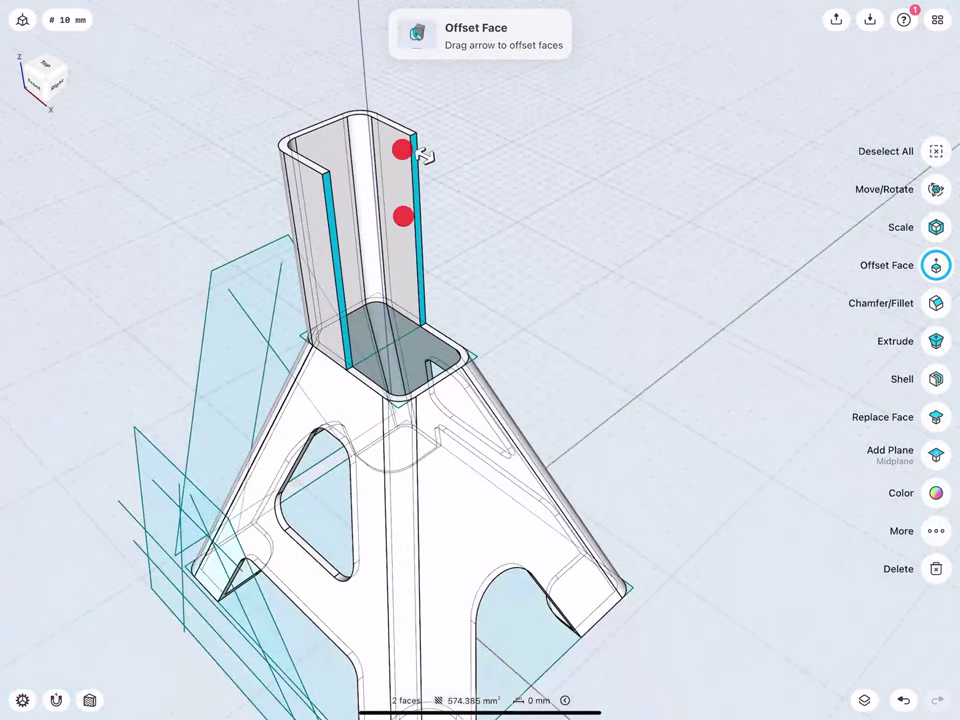
{"action": "left_click", "coordinate": [934, 341]}
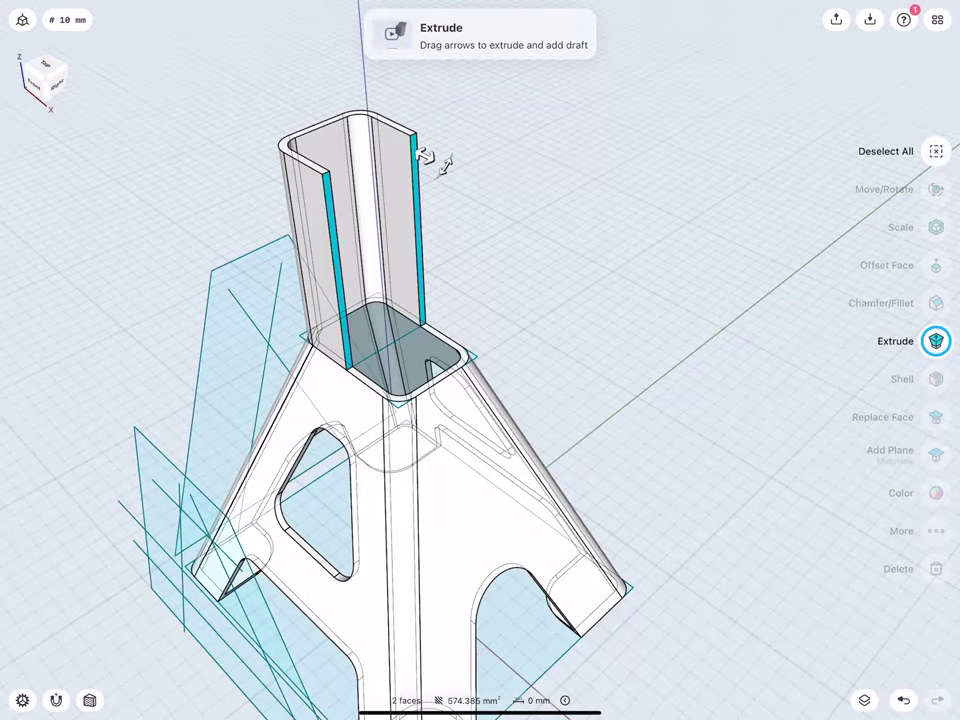
{"action": "left_click_drag", "start_coordinate": [430, 157], "coordinate": [512, 200]}
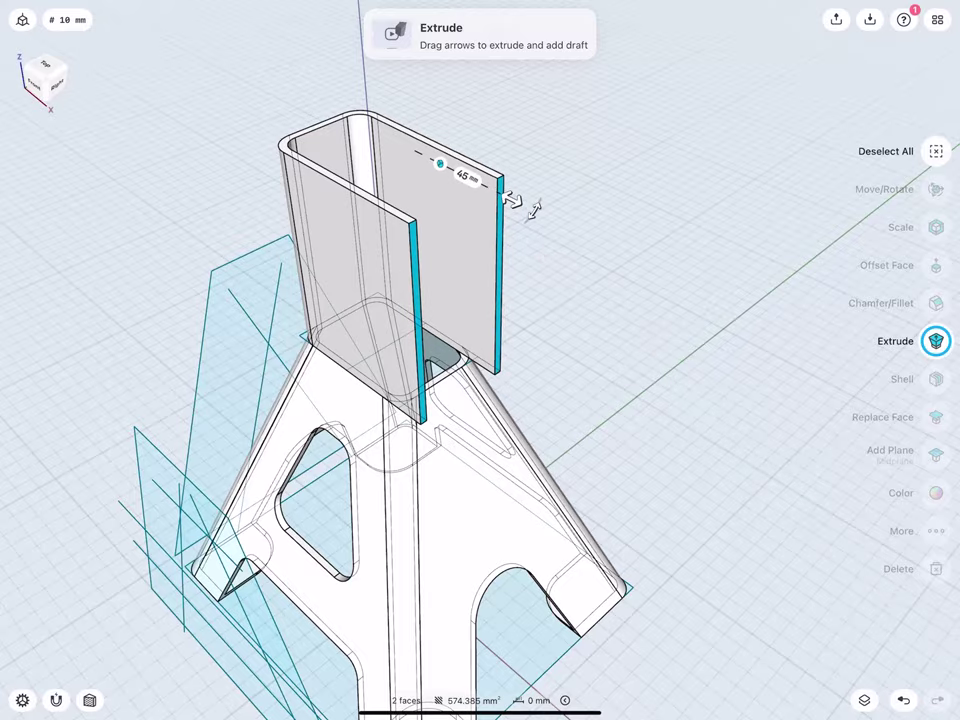
{"action": "left_click", "coordinate": [466, 176]}
{"action": "type", "text": "45"}
{"action": "left_click", "coordinate": [508, 212]}
{"action": "left_click", "coordinate": [476, 112]}
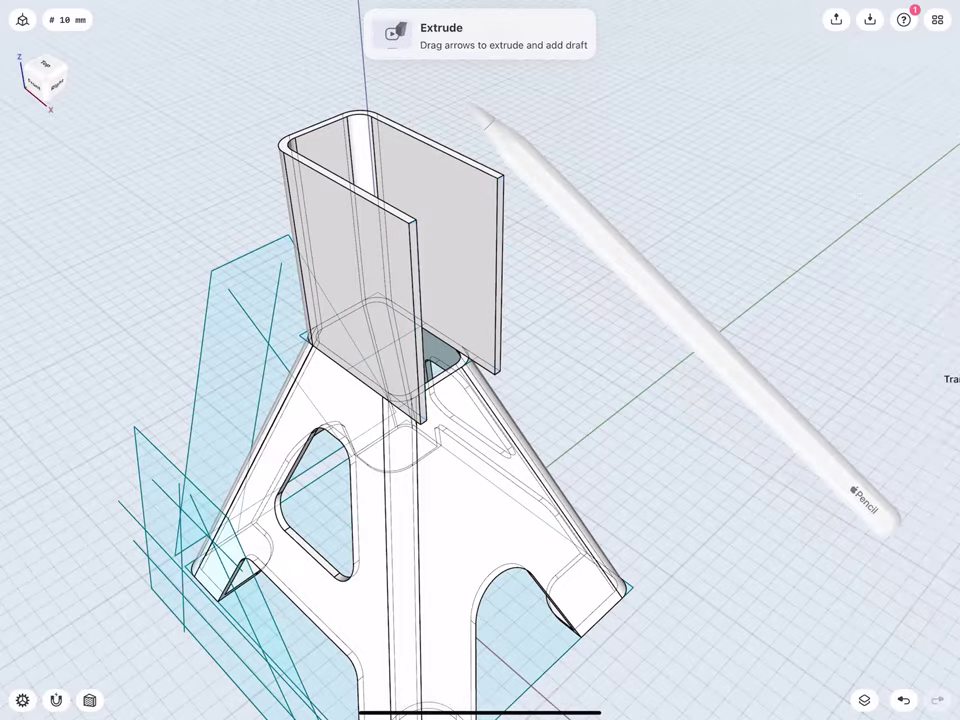
{"action": "scroll", "coordinate": [391, 338], "scroll_direction": "up", "scroll_amount": 5}
Step: Select the inner plate's bottom, short bottom, top and top-right corner edges
{"action": "mouse_move", "coordinate": [378, 224]}
{"action": "middle_mouse_down"}
{"action": "mouse_move", "coordinate": [326, 246]}
{"action": "mouse_move", "coordinate": [392, 259]}
{"action": "mouse_move", "coordinate": [392, 300]}
{"action": "middle_mouse_up"}
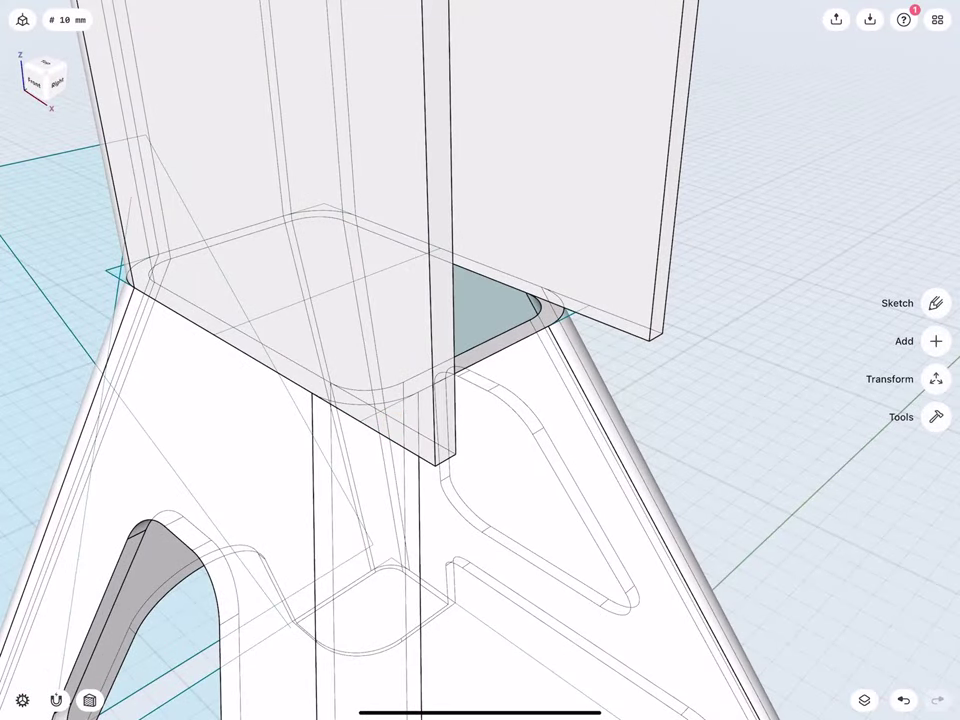
{"action": "scroll", "coordinate": [388, 350], "scroll_direction": "up", "scroll_amount": 3}
{"action": "scroll", "coordinate": [388, 340], "scroll_direction": "up", "scroll_amount": 2}
{"action": "left_click", "coordinate": [445, 443]}
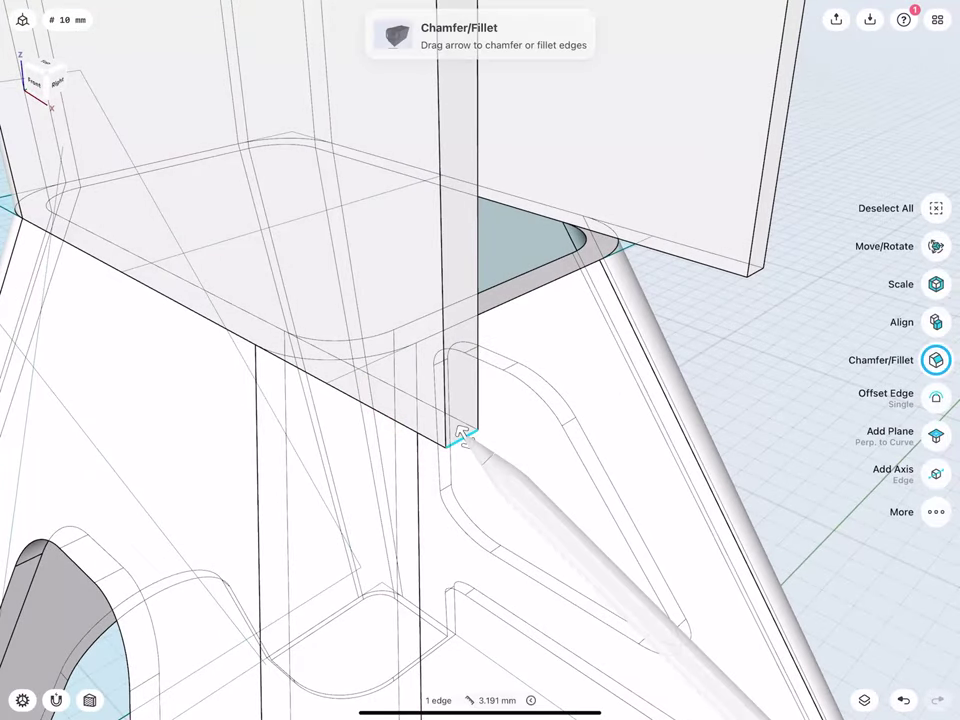
{"action": "scroll", "coordinate": [520, 300], "scroll_direction": "up", "scroll_amount": 3}
{"action": "left_click", "coordinate": [490, 375]}
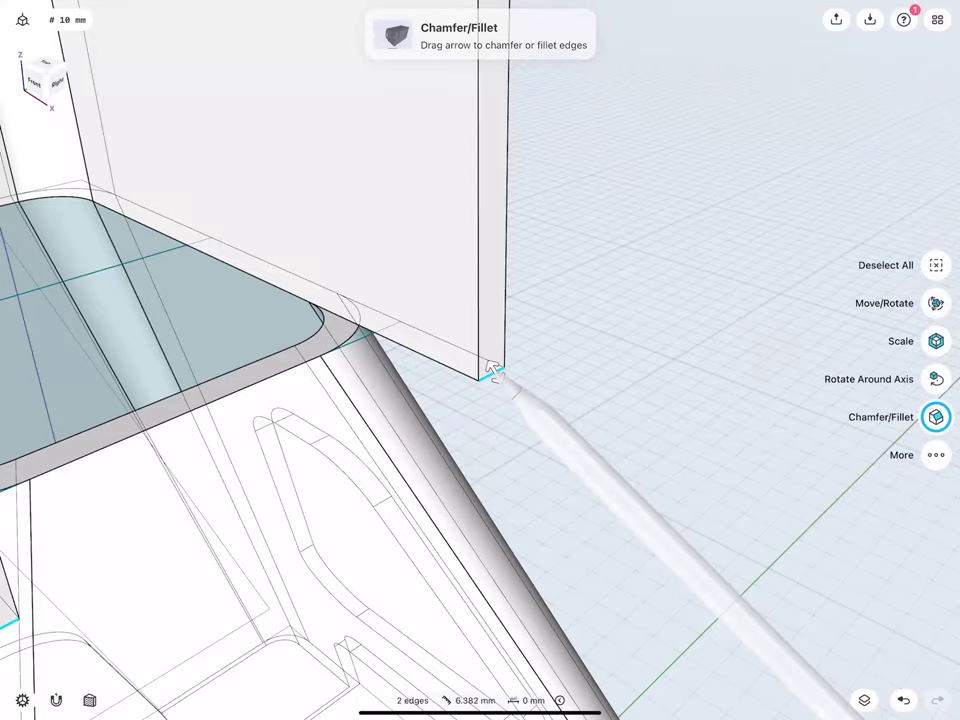
{"action": "scroll", "coordinate": [448, 309], "scroll_direction": "down", "scroll_amount": 3}
{"action": "scroll", "coordinate": [428, 280], "scroll_direction": "down", "scroll_amount": 2}
{"action": "scroll", "coordinate": [418, 411], "scroll_direction": "up", "scroll_amount": 3}
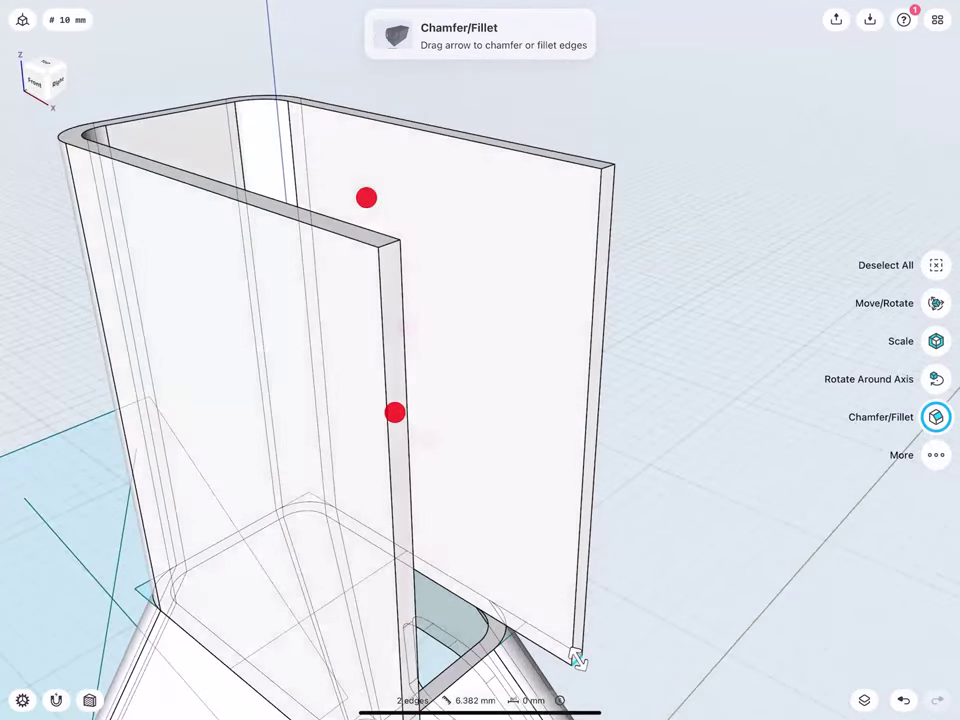
{"action": "left_click", "coordinate": [386, 242]}
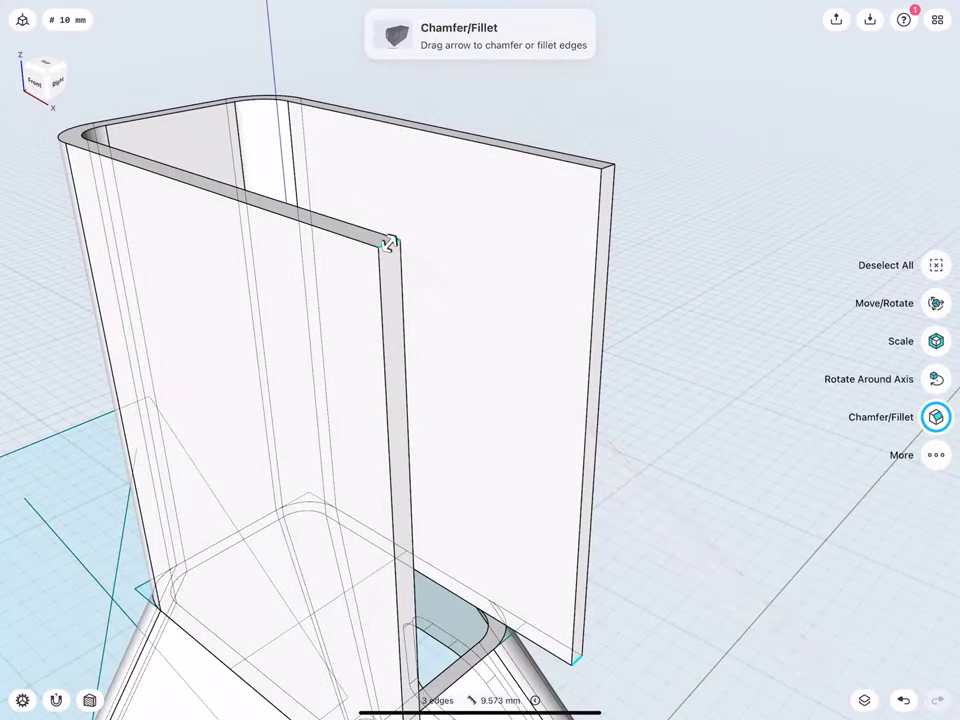
{"action": "scroll", "coordinate": [498, 262], "scroll_direction": "up", "scroll_amount": 5}
{"action": "left_click", "coordinate": [574, 258]}
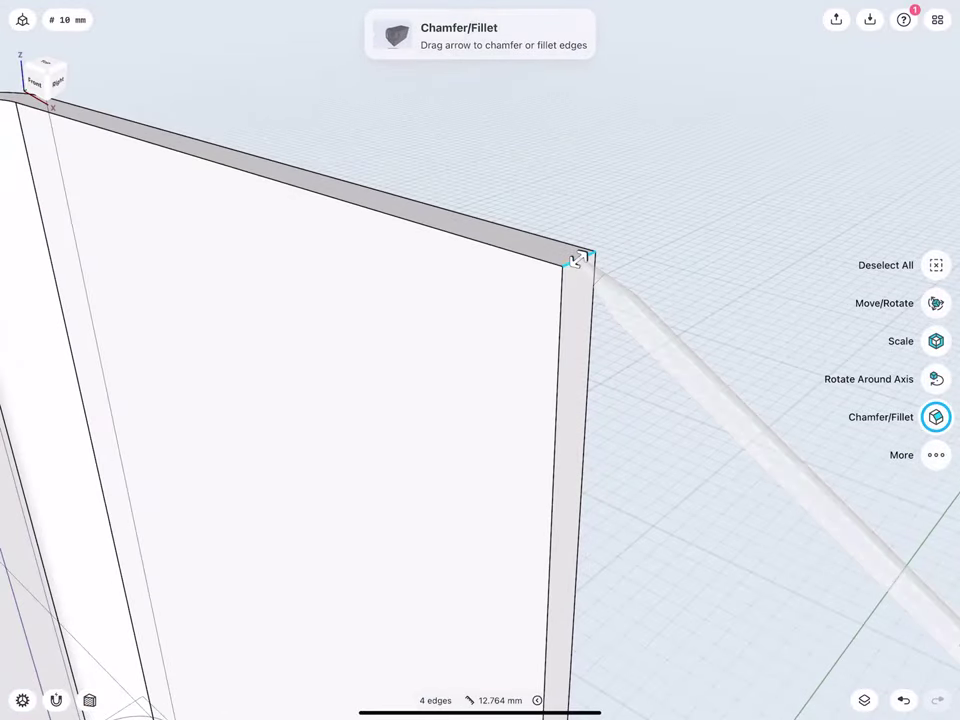
{"action": "scroll", "coordinate": [485, 280], "scroll_direction": "down", "scroll_amount": 2}
{"action": "scroll", "coordinate": [488, 258], "scroll_direction": "down", "scroll_amount": 3}
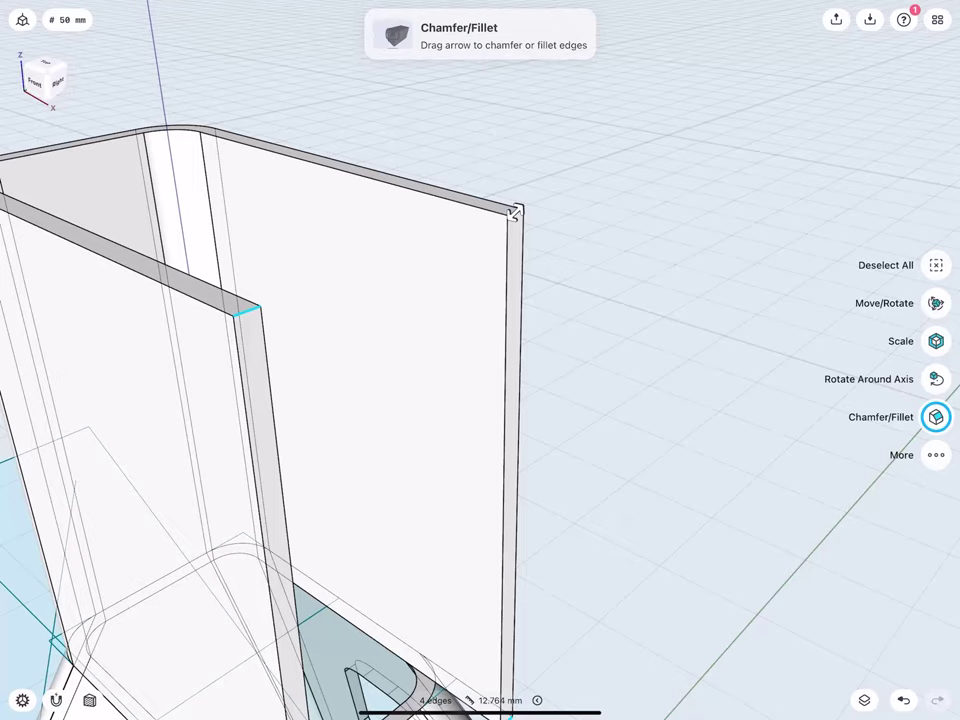
Step: Chamfer the selected plate corner edges by 20 mm
{"action": "left_click_drag", "start_coordinate": [514, 212], "coordinate": [462, 264]}
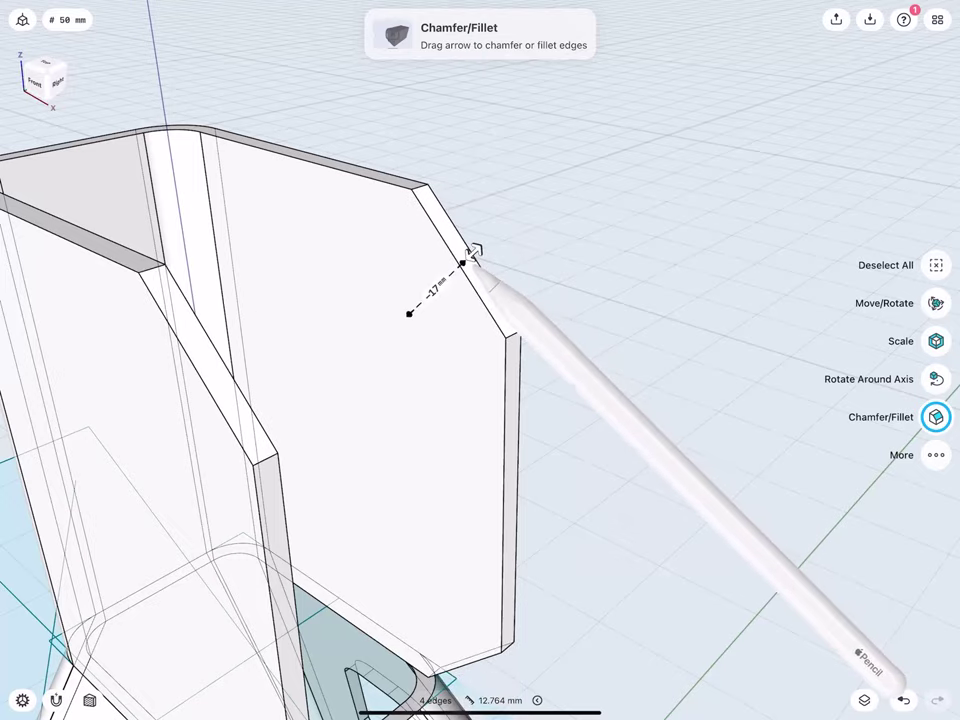
{"action": "left_click", "coordinate": [428, 297]}
{"action": "left_click", "coordinate": [465, 336]}
{"action": "left_click", "coordinate": [514, 240]}
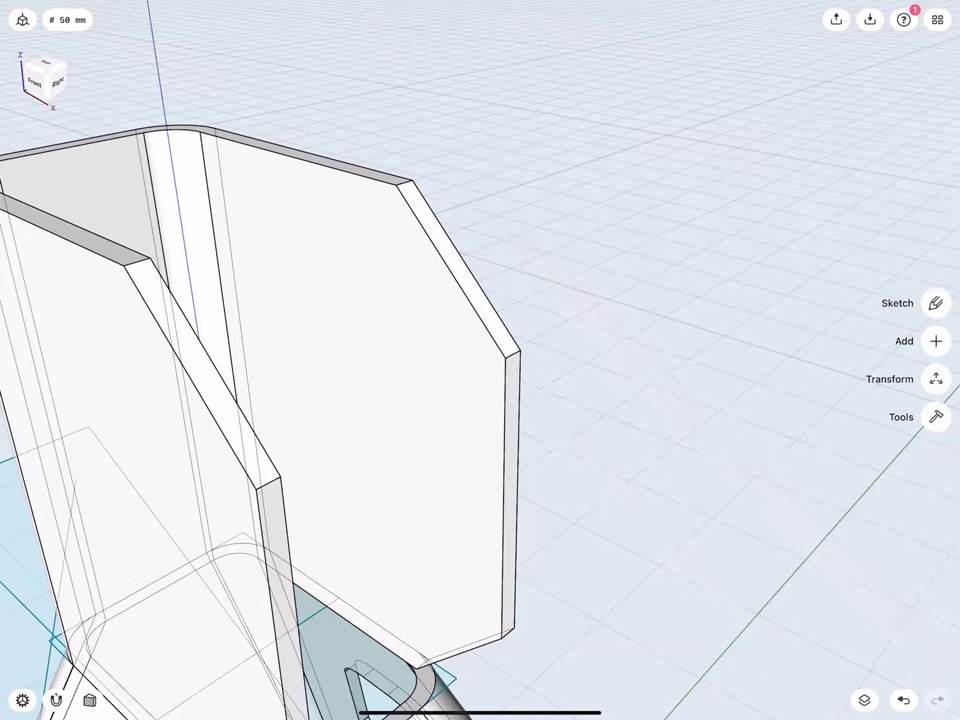
Step: Round a chamfered corner edge and the inner corner edge with a 10 mm fillet
{"action": "left_click", "coordinate": [403, 181]}
{"action": "left_click", "coordinate": [133, 257]}
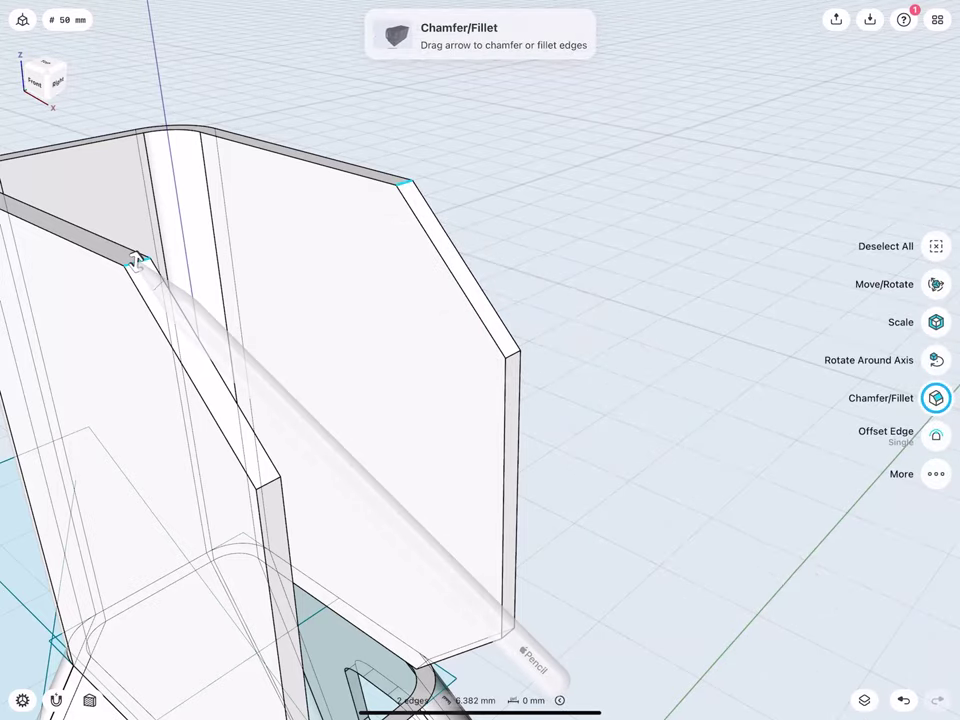
{"action": "left_click_drag", "start_coordinate": [141, 232], "coordinate": [142, 176]}
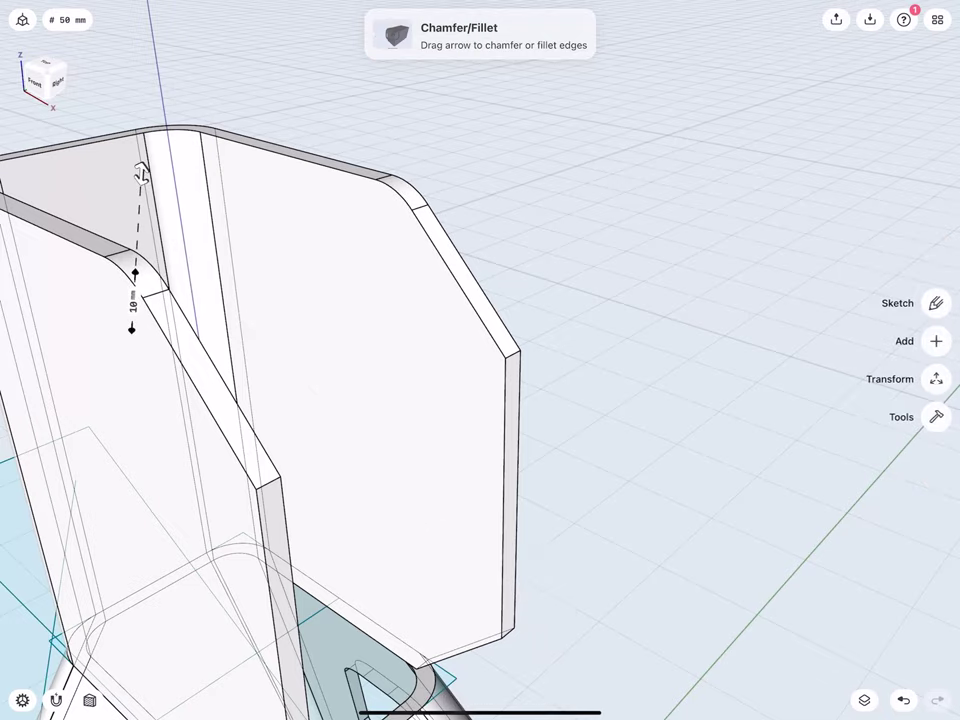
{"action": "left_click", "coordinate": [133, 300]}
{"action": "left_click", "coordinate": [171, 317]}
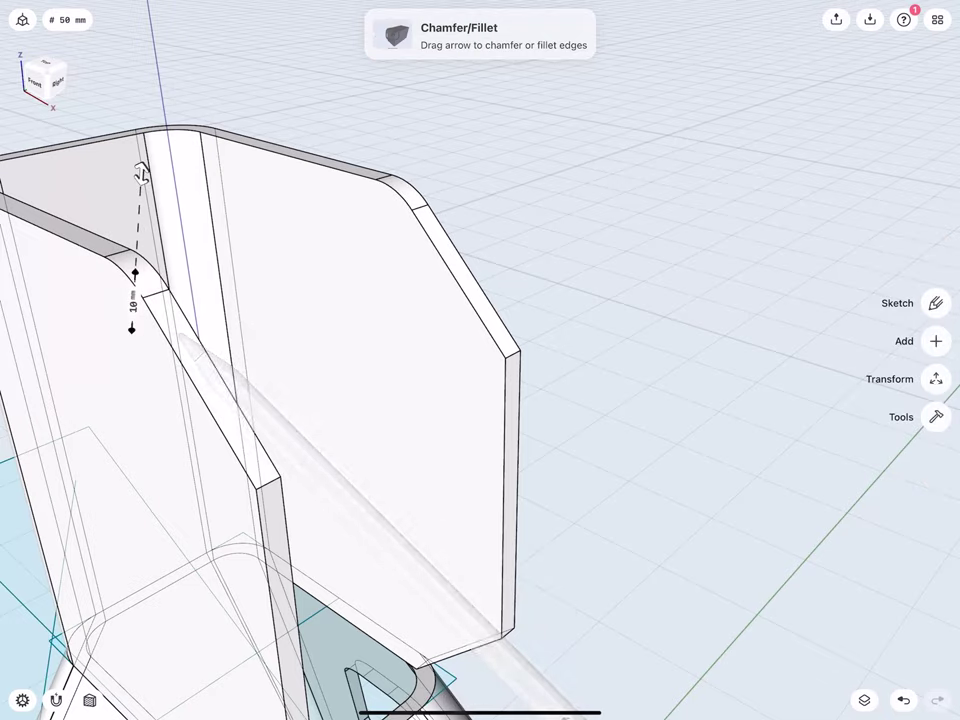
{"action": "left_click", "coordinate": [558, 260]}
Step: Select the plate's right edge, inner edges and the holder's corner edges
{"action": "left_click", "coordinate": [514, 349]}
{"action": "left_click", "coordinate": [272, 476]}
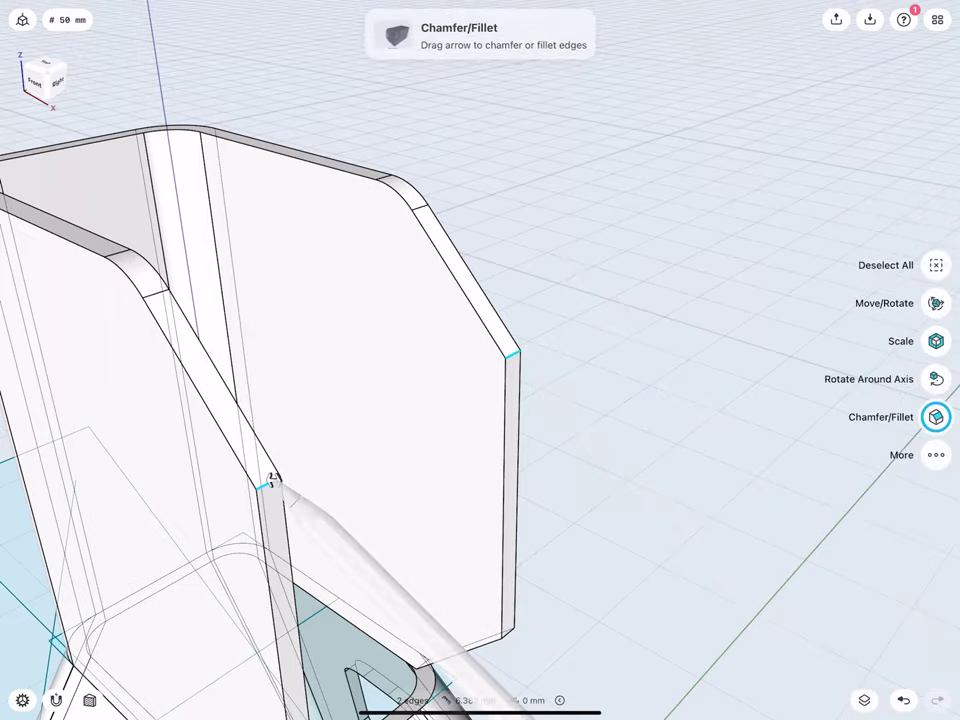
{"action": "scroll", "coordinate": [346, 277], "scroll_direction": "up", "scroll_amount": 5}
{"action": "mouse_move", "coordinate": [346, 277]}
{"action": "middle_mouse_down"}
{"action": "mouse_move", "coordinate": [381, 182]}
{"action": "mouse_move", "coordinate": [327, 316]}
{"action": "middle_mouse_up"}
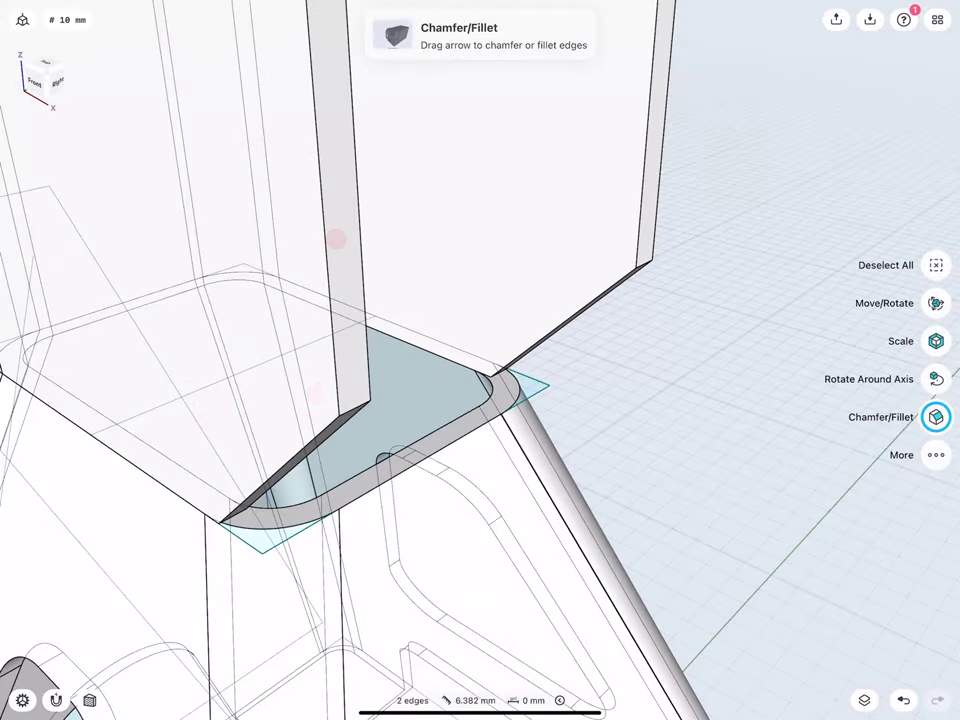
{"action": "left_click", "coordinate": [350, 405]}
{"action": "scroll", "coordinate": [493, 280], "scroll_direction": "up", "scroll_amount": 5}
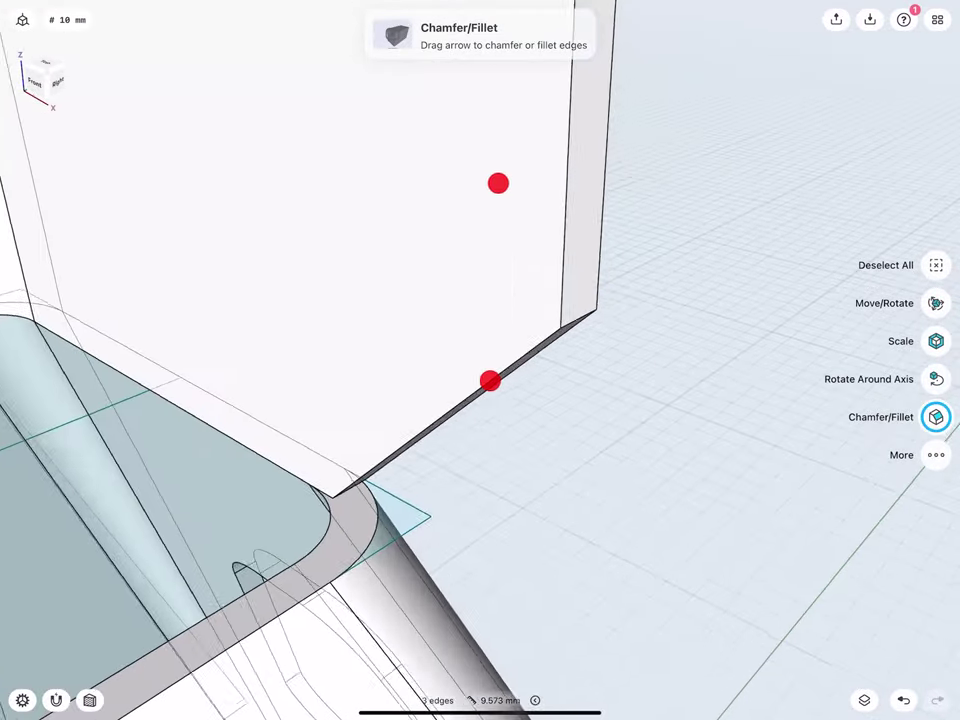
{"action": "middle_click_drag", "start_coordinate": [493, 280], "coordinate": [443, 268]}
{"action": "left_click", "coordinate": [514, 311]}
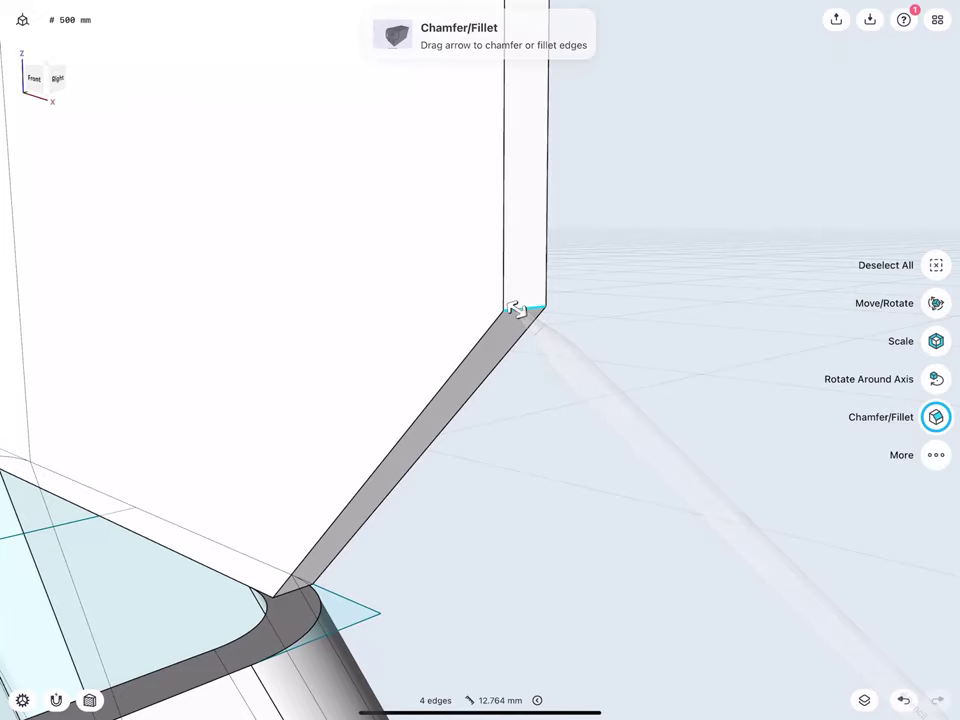
{"action": "scroll", "coordinate": [435, 320], "scroll_direction": "up", "scroll_amount": 5}
{"action": "middle_click_drag", "start_coordinate": [410, 318], "coordinate": [397, 337]}
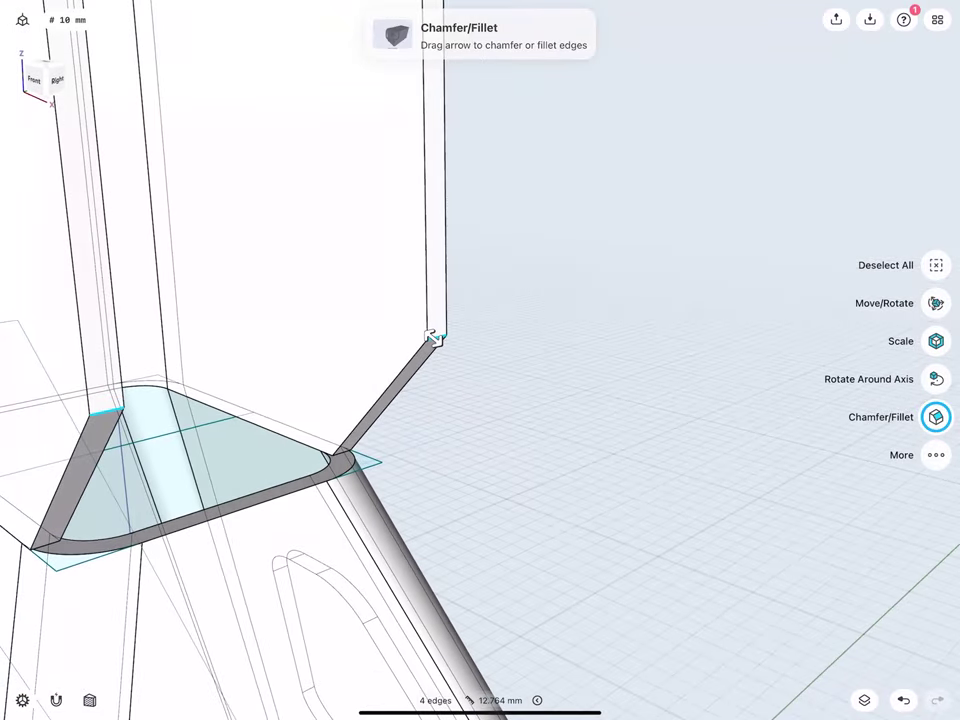
Step: Fillet the selected holder corner edges with a 30 mm radius
{"action": "left_click_drag", "start_coordinate": [433, 337], "coordinate": [607, 482]}
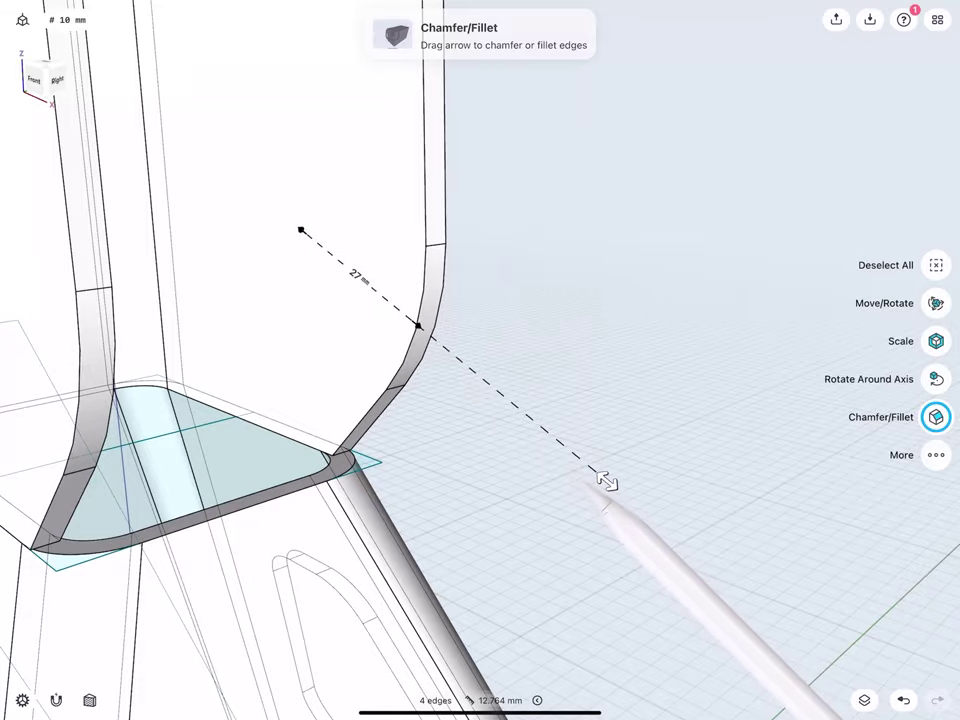
{"action": "left_click_drag", "start_coordinate": [607, 482], "coordinate": [626, 499]}
{"action": "scroll", "coordinate": [370, 371], "scroll_direction": "down", "scroll_amount": 5}
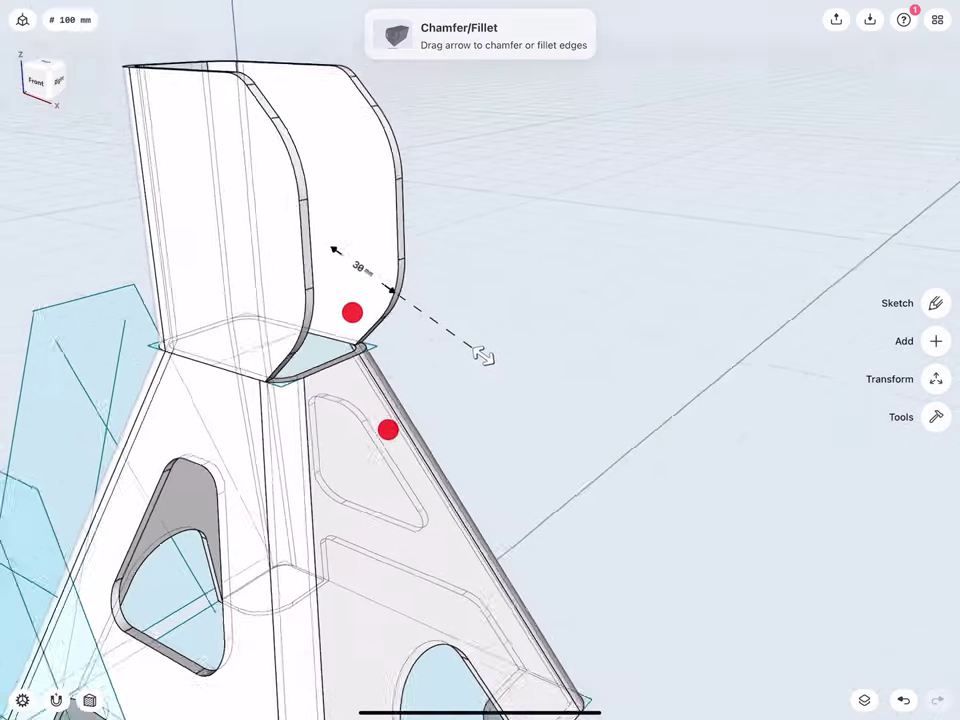
{"action": "scroll", "coordinate": [370, 371], "scroll_direction": "up", "scroll_amount": 5}
{"action": "scroll", "coordinate": [355, 363], "scroll_direction": "up", "scroll_amount": 3}
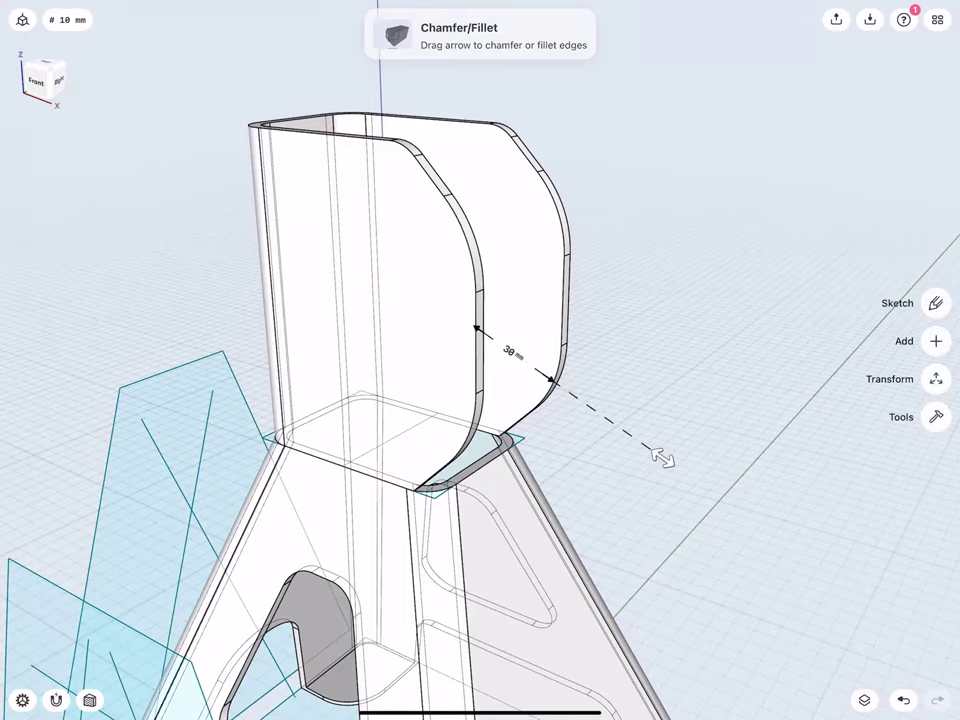
{"action": "left_click", "coordinate": [171, 253]}
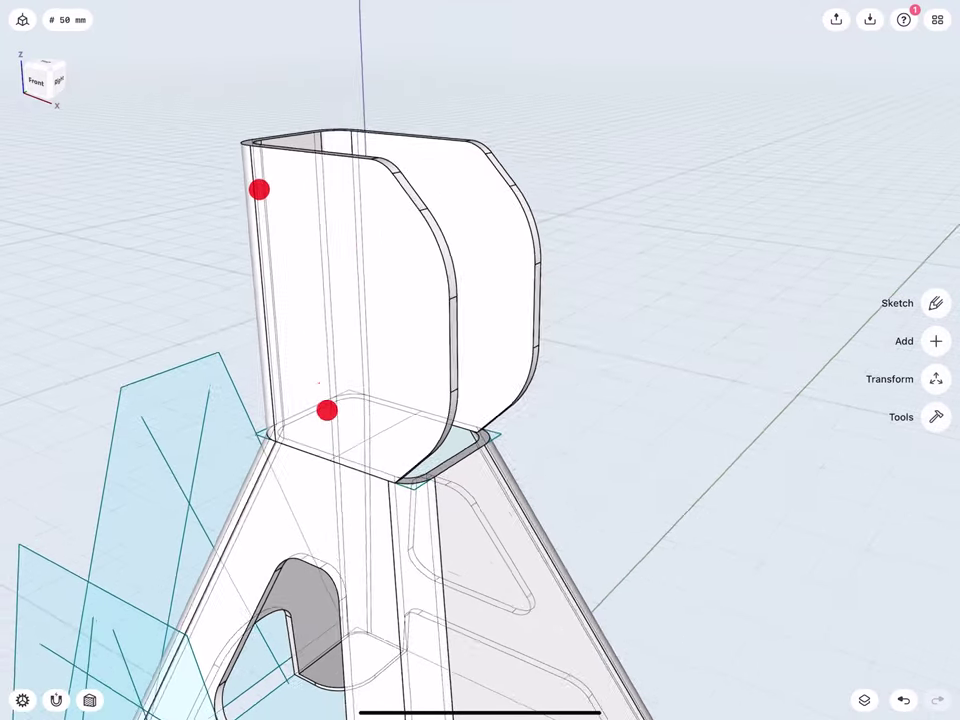
{"action": "scroll", "coordinate": [271, 320], "scroll_direction": "down", "scroll_amount": 3}
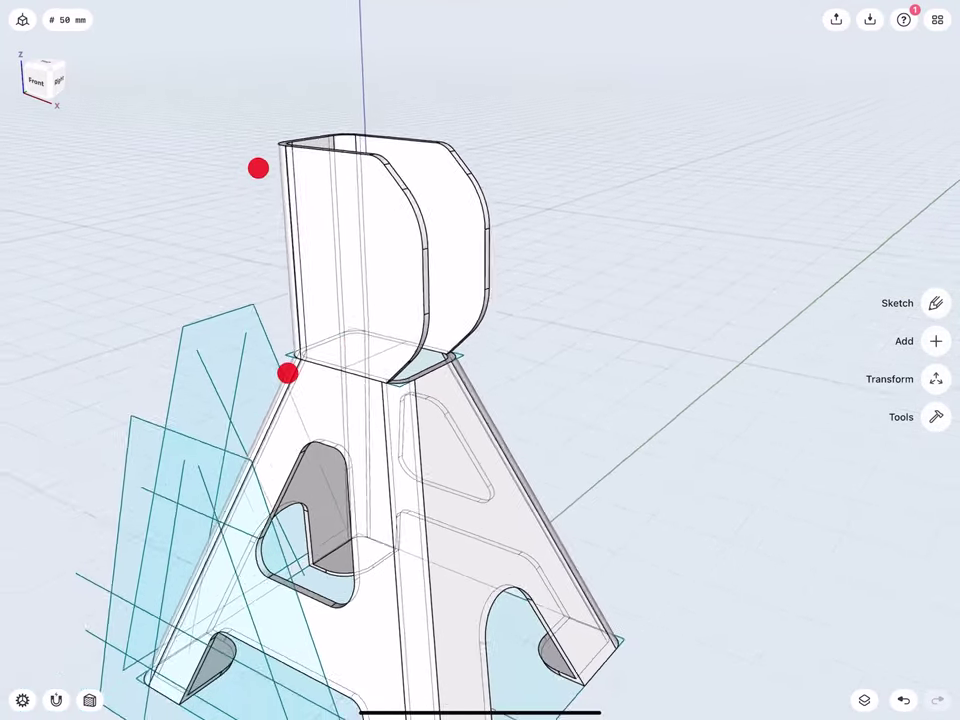
{"action": "scroll", "coordinate": [284, 255], "scroll_direction": "down", "scroll_amount": 2}
{"action": "scroll", "coordinate": [270, 300], "scroll_direction": "up", "scroll_amount": 5}
Step: Reset the view and hide all sketch planes from the Items list
{"action": "middle_click_drag", "start_coordinate": [286, 286], "coordinate": [238, 320]}
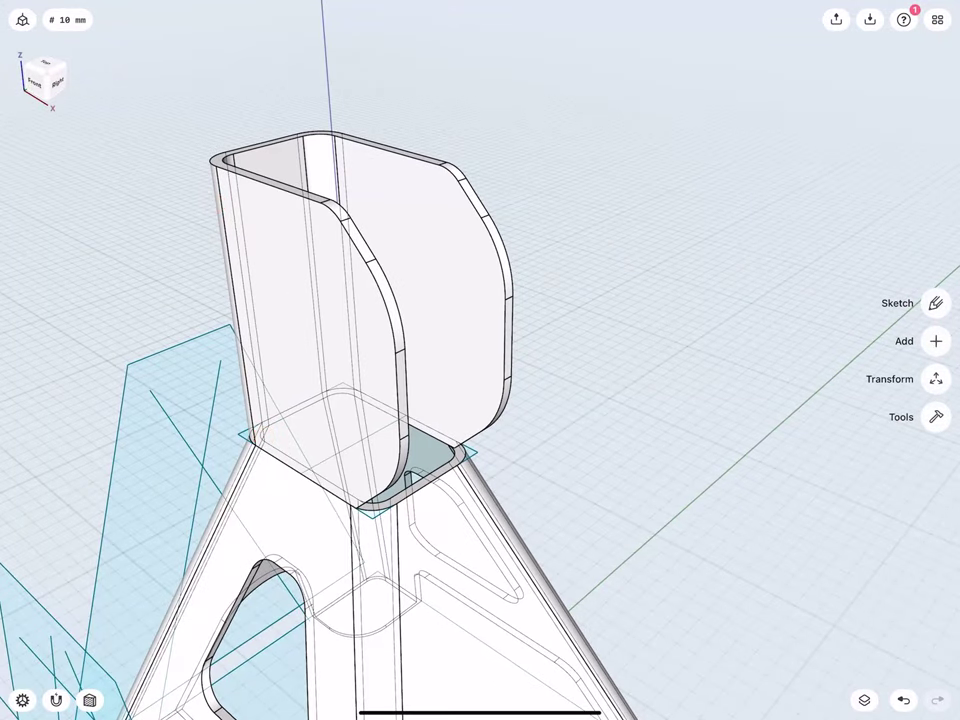
{"action": "left_click", "coordinate": [51, 77]}
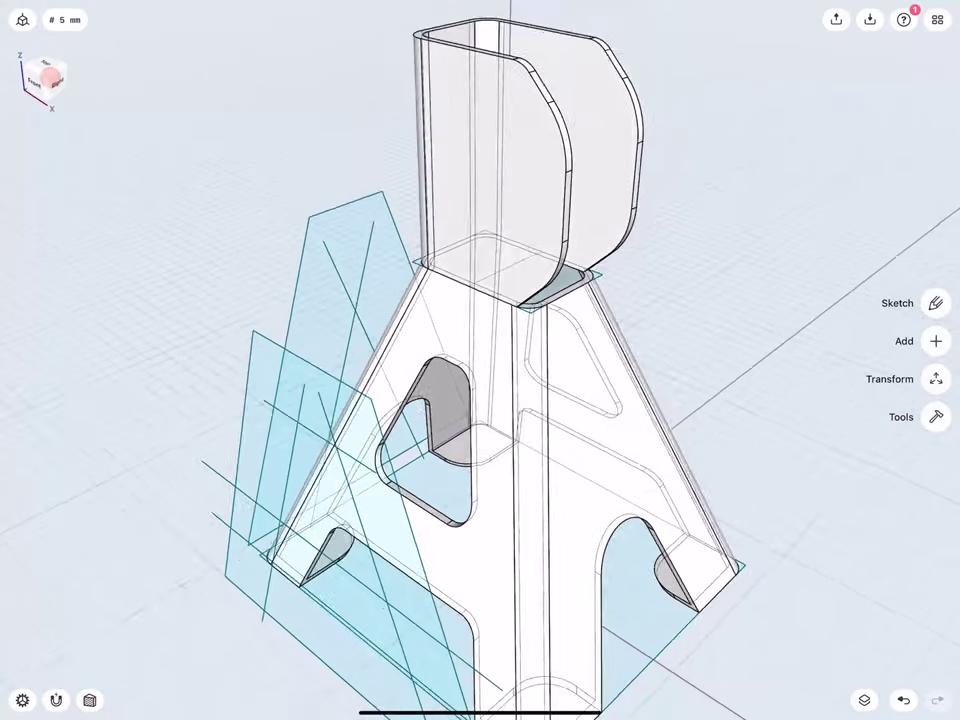
{"action": "left_click", "coordinate": [864, 700]}
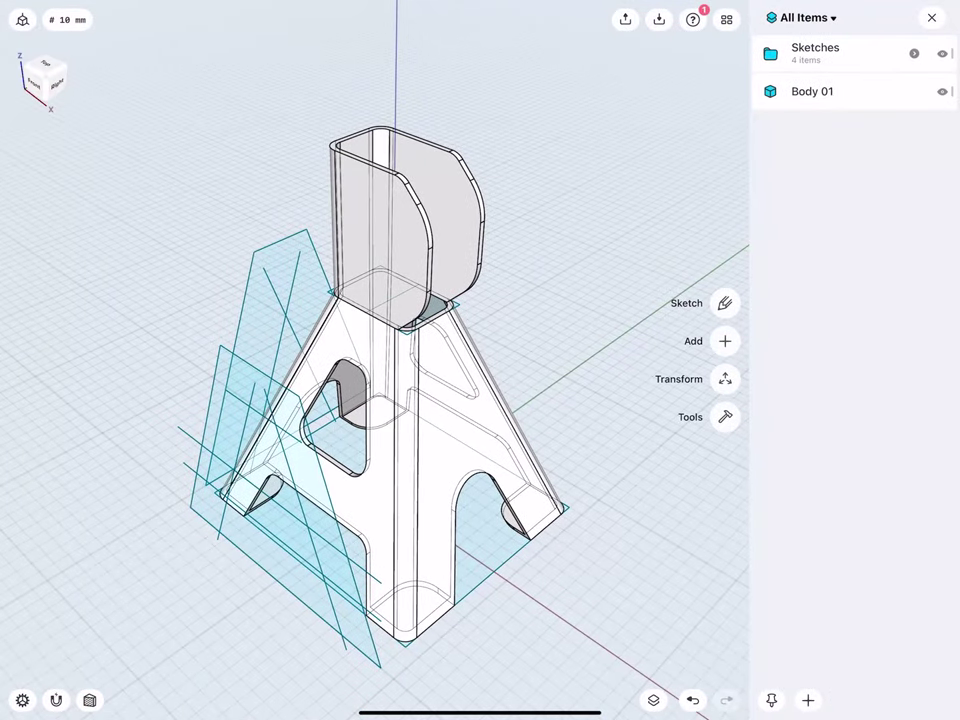
{"action": "left_click", "coordinate": [940, 52]}
{"action": "left_click", "coordinate": [930, 17]}
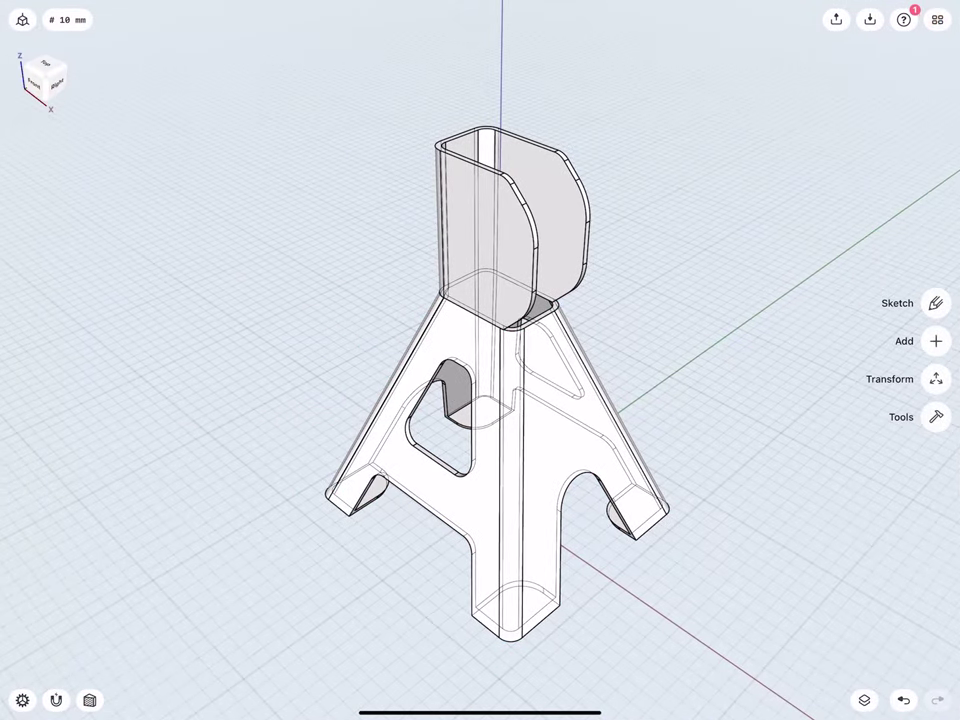
Step: Start a new sketch on the wall holder's side face
{"action": "scroll", "coordinate": [355, 325], "scroll_direction": "up", "scroll_amount": 5}
{"action": "double_click", "coordinate": [445, 236]}
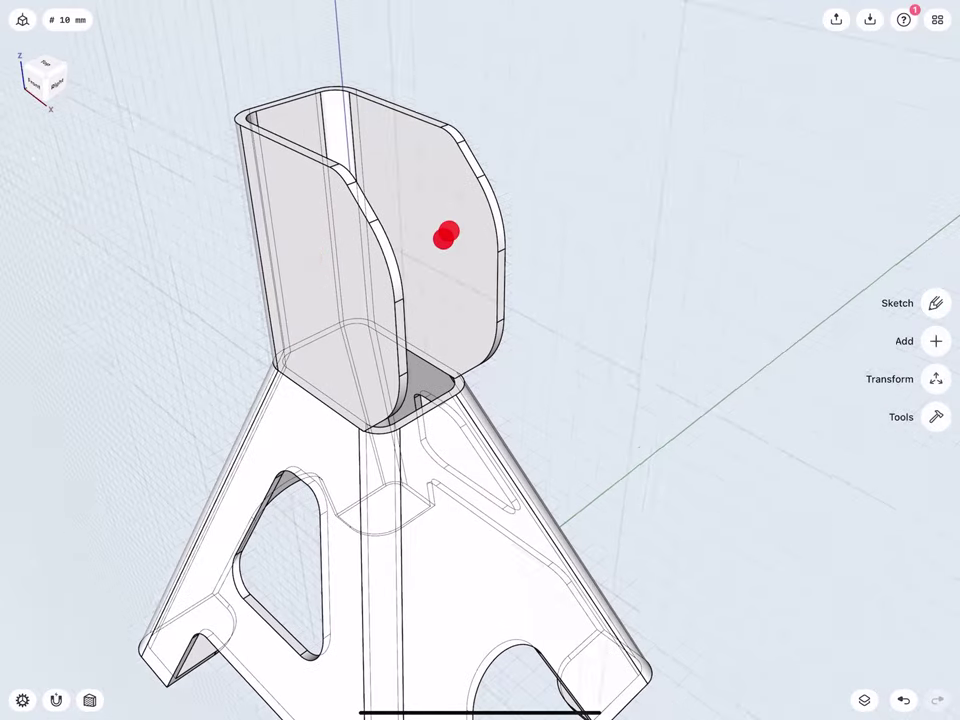
{"action": "scroll", "coordinate": [413, 380], "scroll_direction": "down", "scroll_amount": 3}
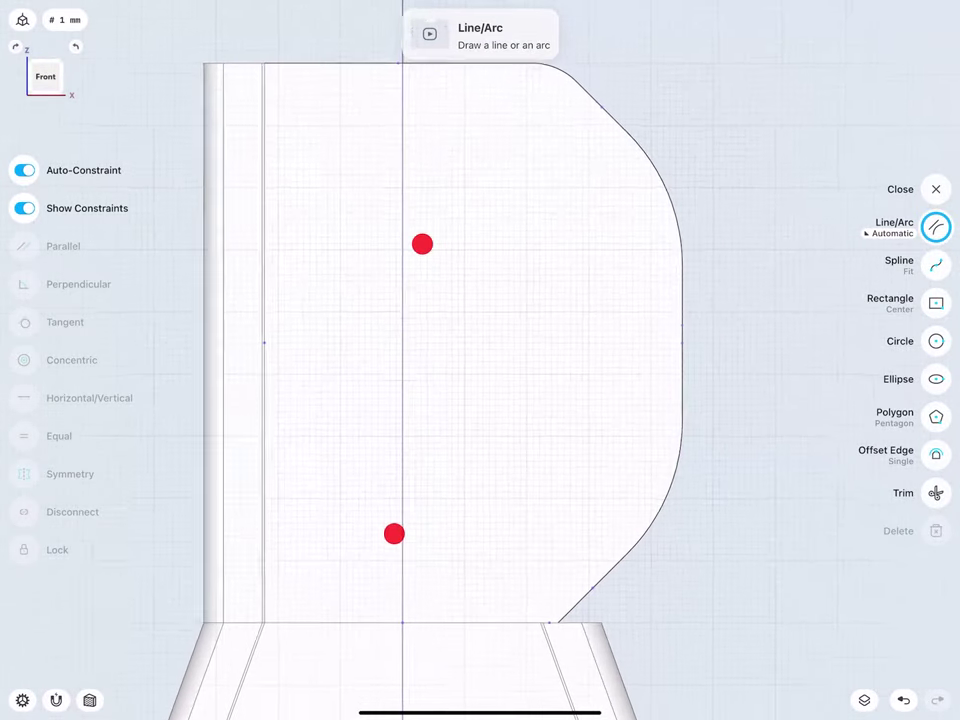
Step: Turn on Section View to show the cut walls
{"action": "left_click", "coordinate": [89, 700]}
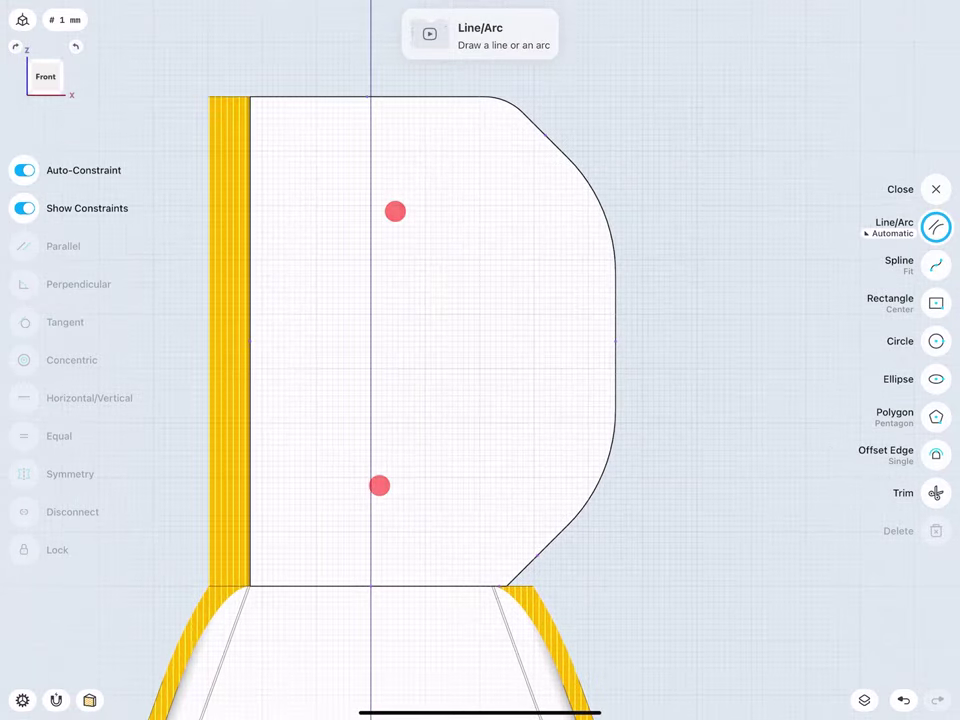
{"action": "scroll", "coordinate": [386, 434], "scroll_direction": "up", "scroll_amount": 3}
{"action": "scroll", "coordinate": [368, 456], "scroll_direction": "up", "scroll_amount": 2}
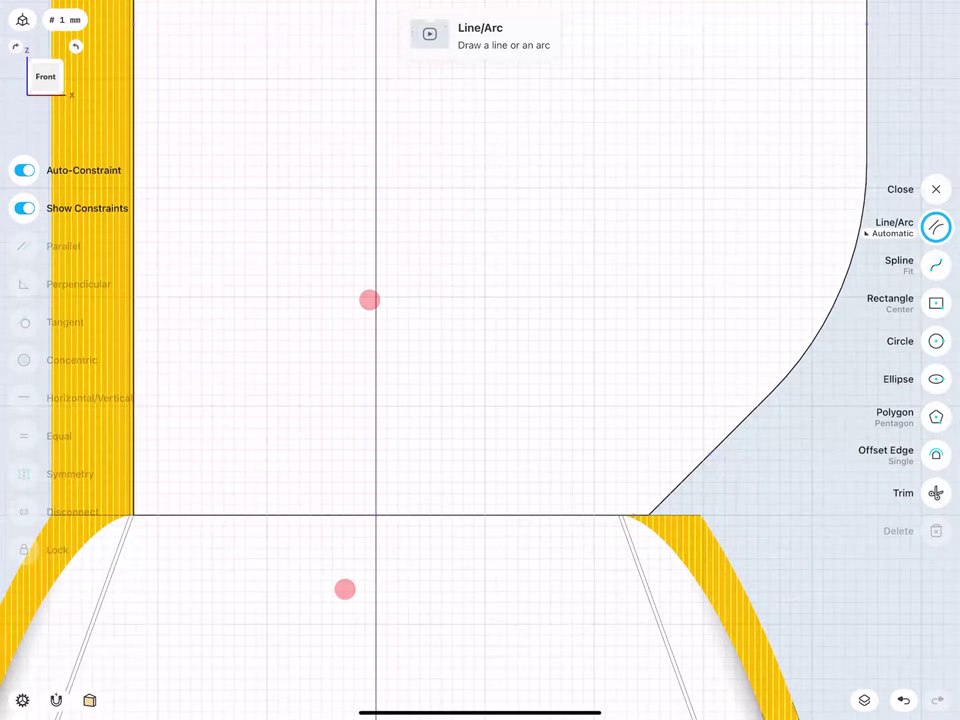
Step: Draw a 6 mm line along the bottom edge, 3 mm up, then 22 mm right
{"action": "mouse_move", "coordinate": [376, 516]}
{"action": "left_mouse_down"}
{"action": "mouse_move", "coordinate": [441, 515]}
{"action": "mouse_move", "coordinate": [412, 567]}
{"action": "left_mouse_up"}
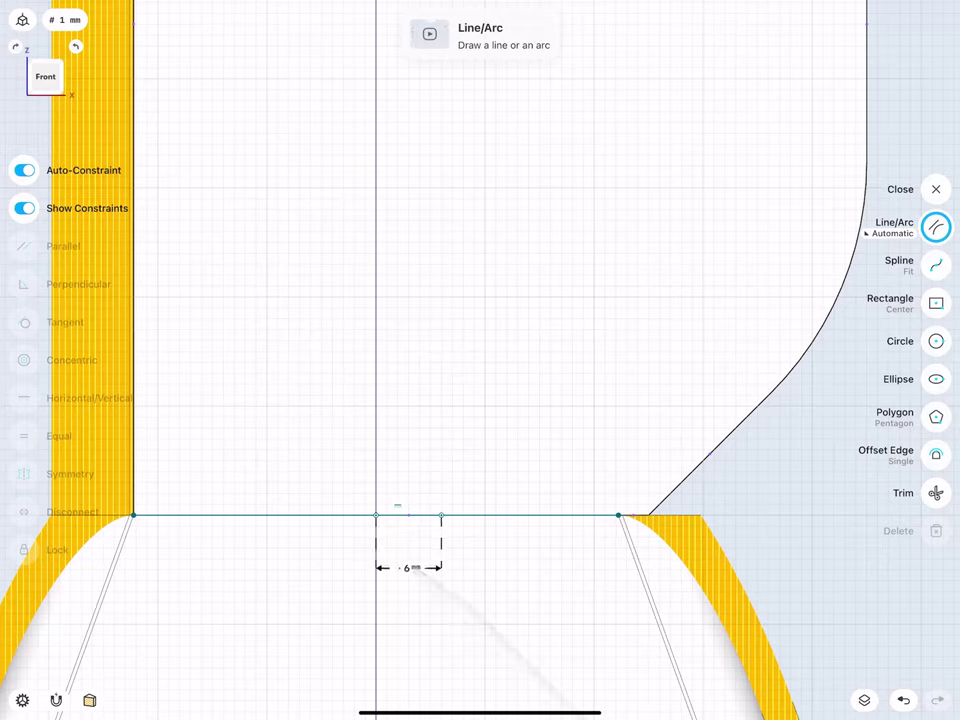
{"action": "left_click_drag", "start_coordinate": [441, 516], "coordinate": [441, 482]}
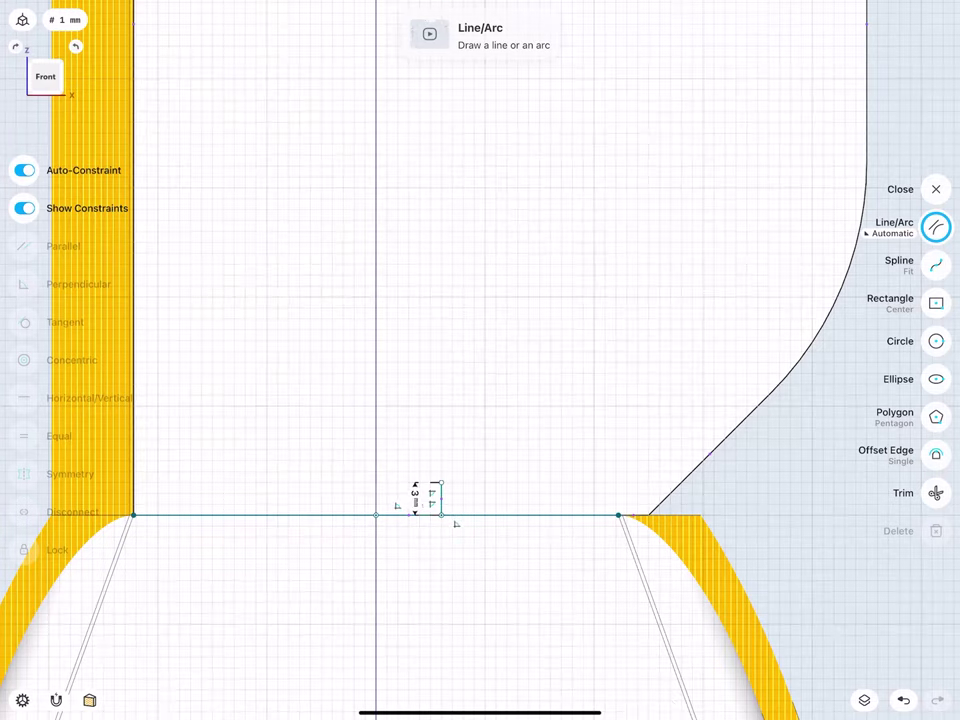
{"action": "left_click", "coordinate": [415, 495]}
{"action": "left_click", "coordinate": [429, 551]}
{"action": "left_click", "coordinate": [456, 563]}
{"action": "left_click_drag", "start_coordinate": [441, 482], "coordinate": [681, 482]}
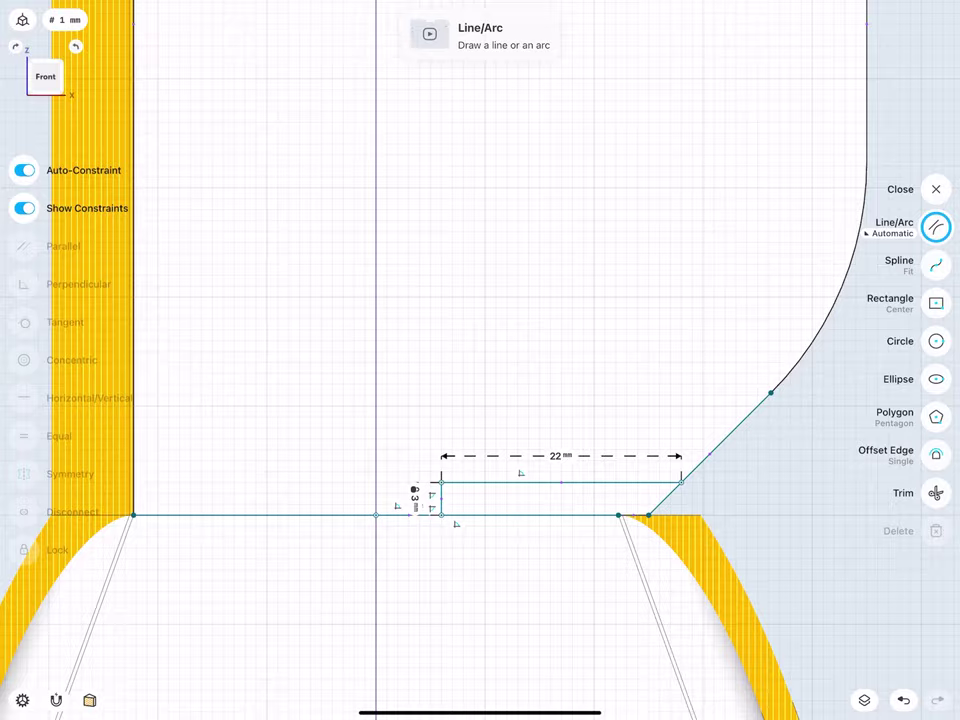
{"action": "scroll", "coordinate": [435, 437], "scroll_direction": "down", "scroll_amount": 2}
{"action": "scroll", "coordinate": [430, 455], "scroll_direction": "down", "scroll_amount": 2}
{"action": "scroll", "coordinate": [435, 384], "scroll_direction": "down", "scroll_amount": 1}
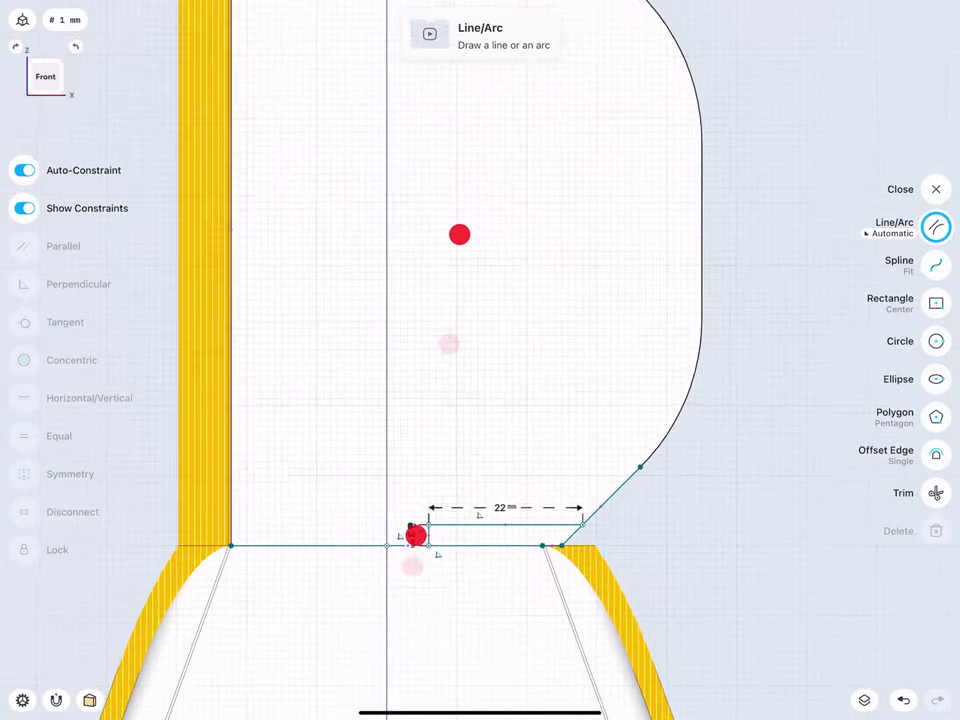
{"action": "scroll", "coordinate": [425, 455], "scroll_direction": "down", "scroll_amount": 1}
{"action": "scroll", "coordinate": [391, 237], "scroll_direction": "up", "scroll_amount": 1}
{"action": "scroll", "coordinate": [395, 367], "scroll_direction": "up", "scroll_amount": 2}
Step: Draw a locked 6 mm top line and a locked 15 mm vertical line down from it
{"action": "scroll", "coordinate": [363, 265], "scroll_direction": "up", "scroll_amount": 2}
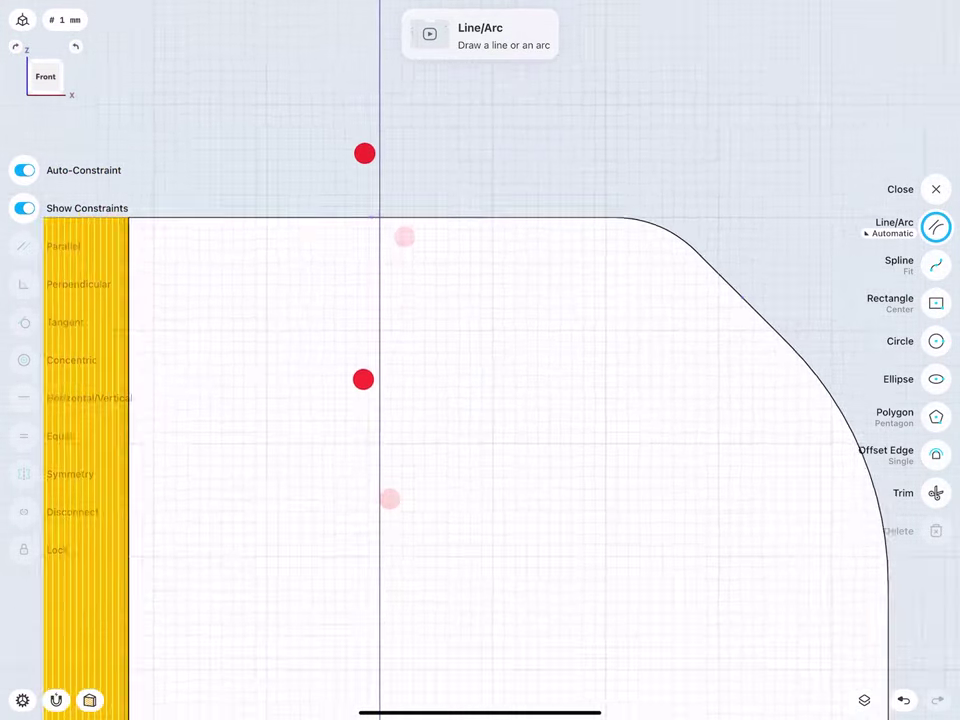
{"action": "scroll", "coordinate": [390, 252], "scroll_direction": "up", "scroll_amount": 1}
{"action": "scroll", "coordinate": [390, 253], "scroll_direction": "up", "scroll_amount": 2}
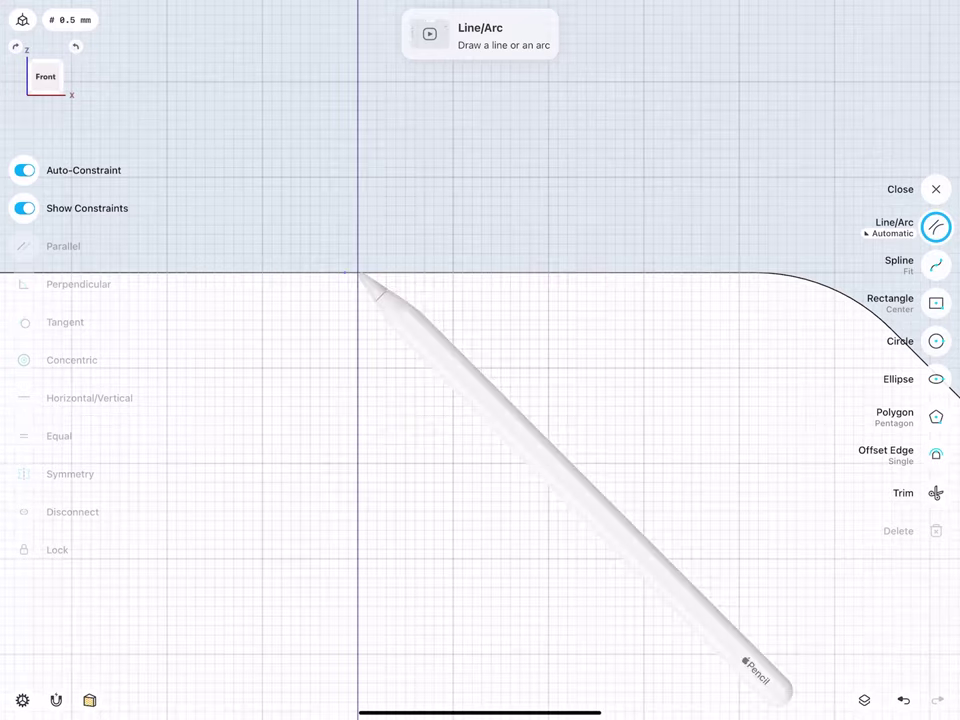
{"action": "mouse_move", "coordinate": [358, 272]}
{"action": "left_mouse_down"}
{"action": "mouse_move", "coordinate": [481, 271]}
{"action": "mouse_move", "coordinate": [470, 271]}
{"action": "left_mouse_up"}
{"action": "left_click", "coordinate": [414, 246]}
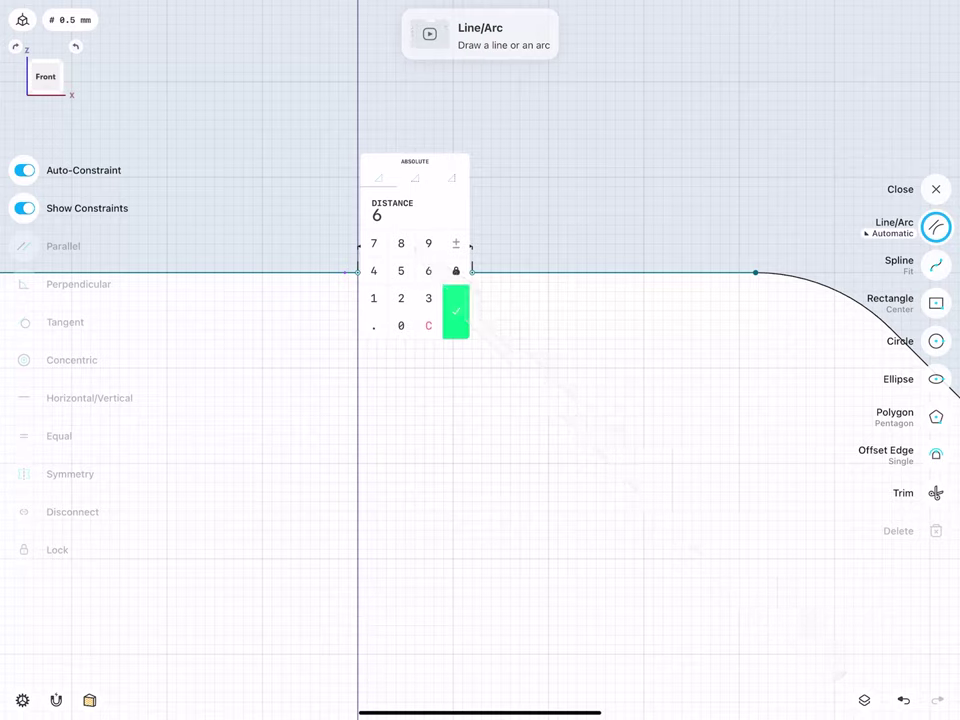
{"action": "left_click", "coordinate": [455, 316]}
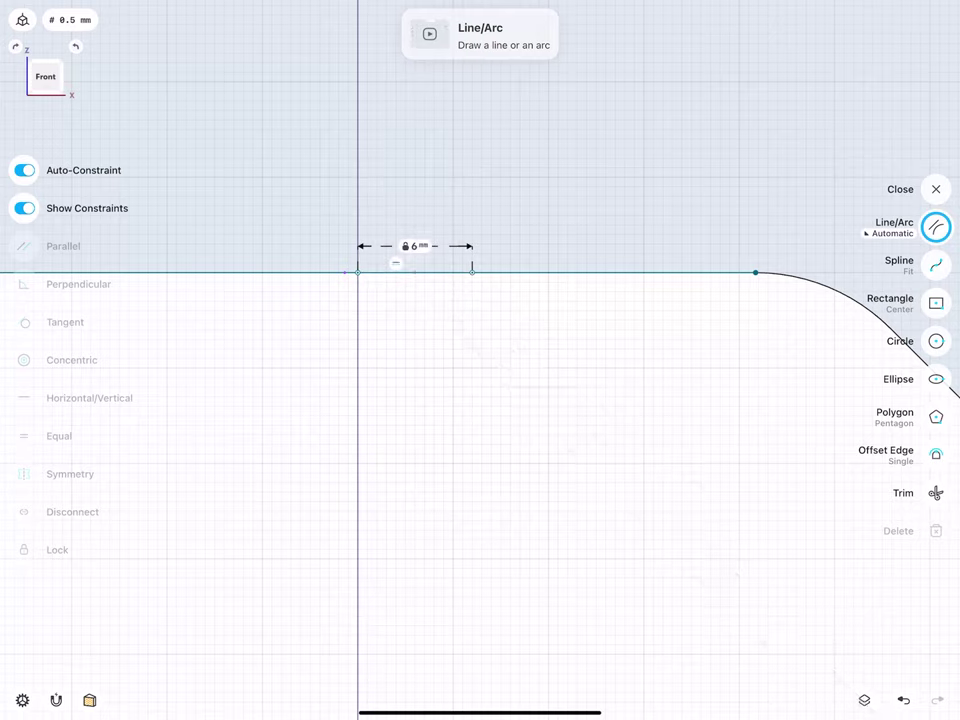
{"action": "left_click_drag", "start_coordinate": [472, 272], "coordinate": [472, 559]}
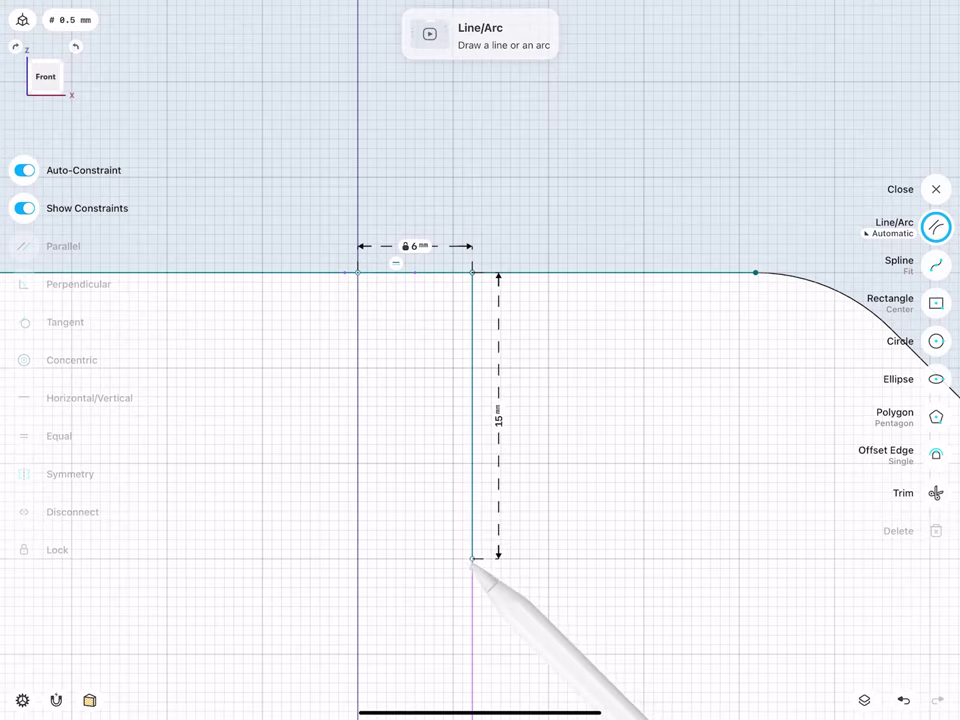
{"action": "left_click", "coordinate": [499, 418]}
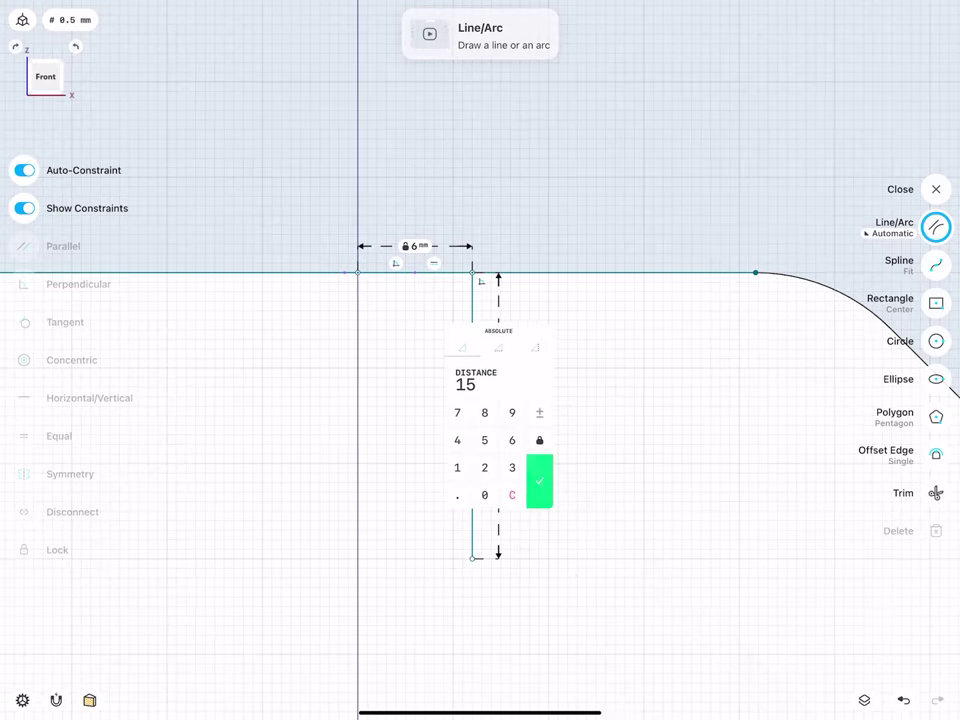
{"action": "left_click", "coordinate": [538, 482]}
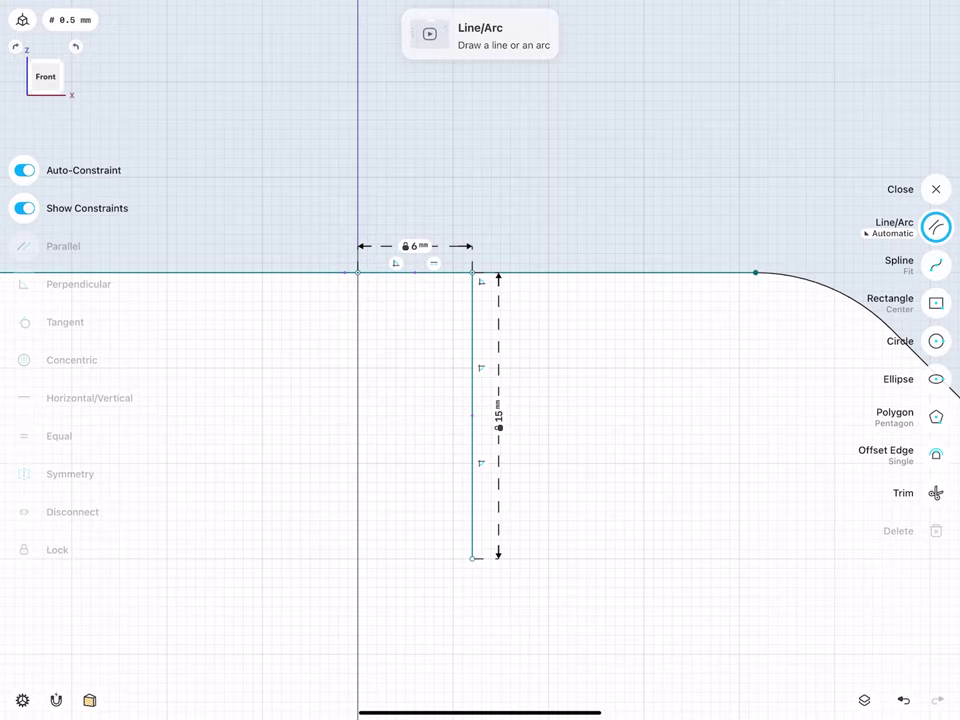
{"action": "left_click_drag", "start_coordinate": [499, 420], "coordinate": [429, 420]}
Step: Add a short bottom line and a locked 12 mm vertical slot wall upward
{"action": "left_click_drag", "start_coordinate": [472, 558], "coordinate": [529, 558]}
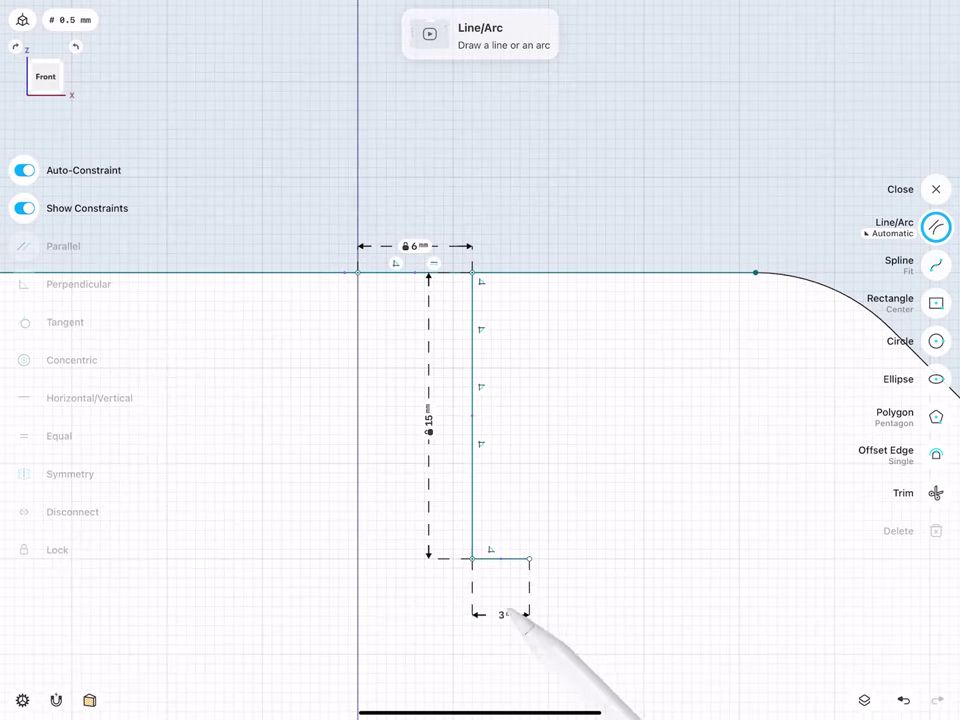
{"action": "left_click_drag", "start_coordinate": [510, 613], "coordinate": [507, 680]}
{"action": "left_click", "coordinate": [507, 680]}
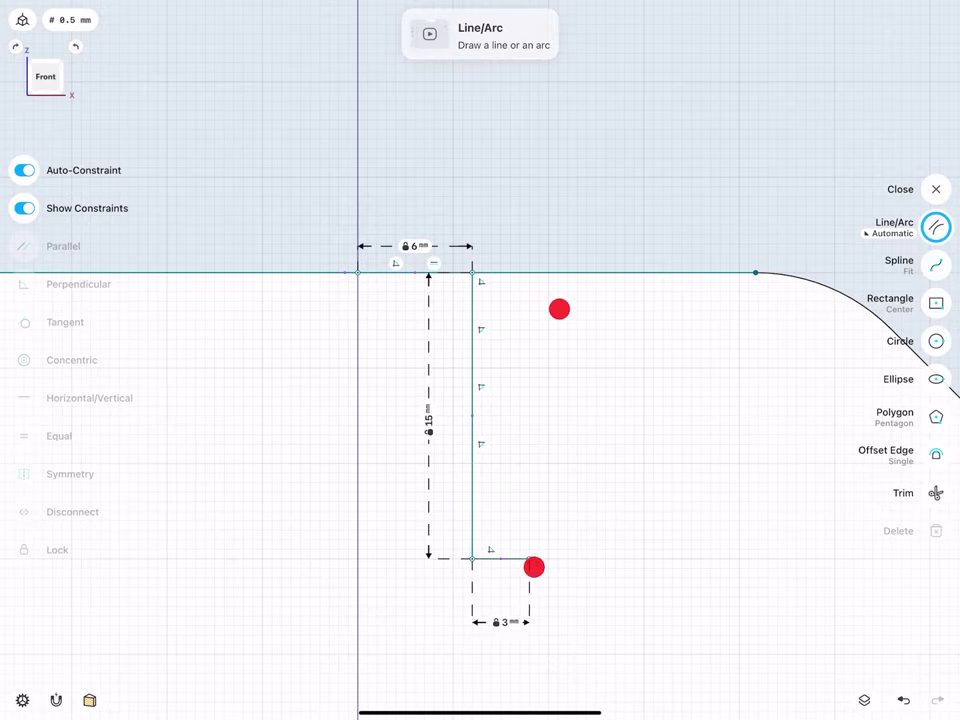
{"action": "middle_click_drag", "start_coordinate": [546, 438], "coordinate": [460, 437]}
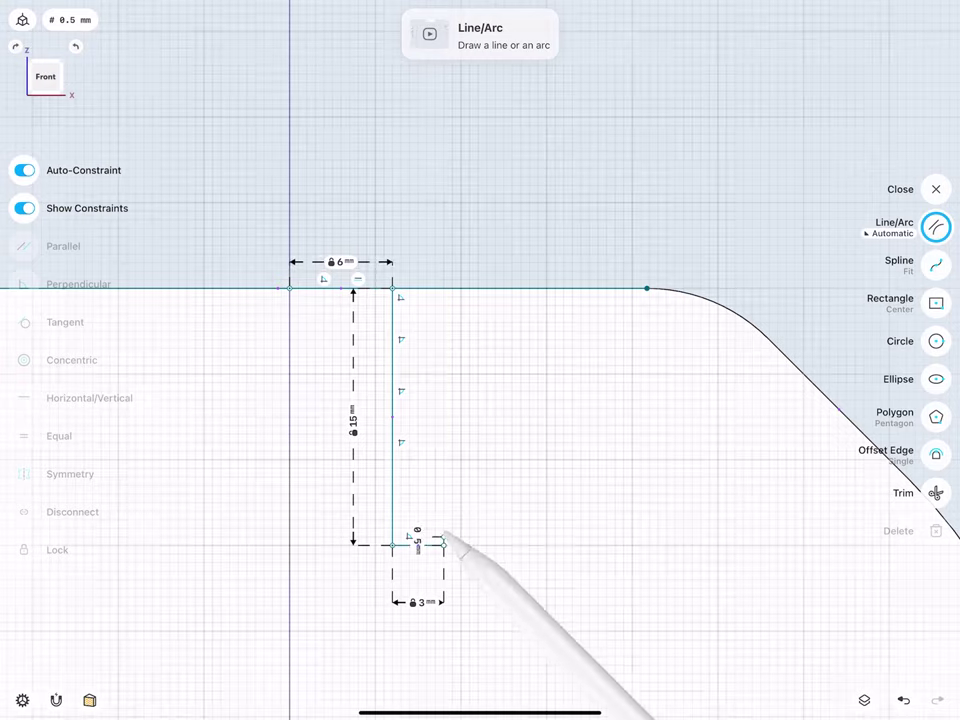
{"action": "left_click_drag", "start_coordinate": [444, 545], "coordinate": [444, 340]}
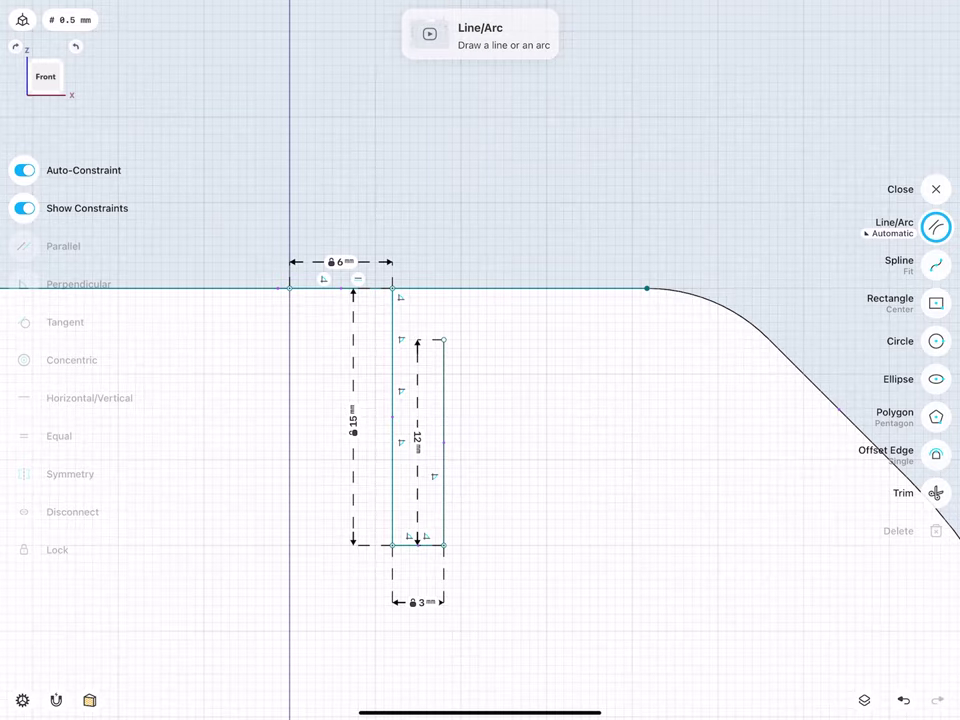
{"action": "left_click", "coordinate": [417, 440]}
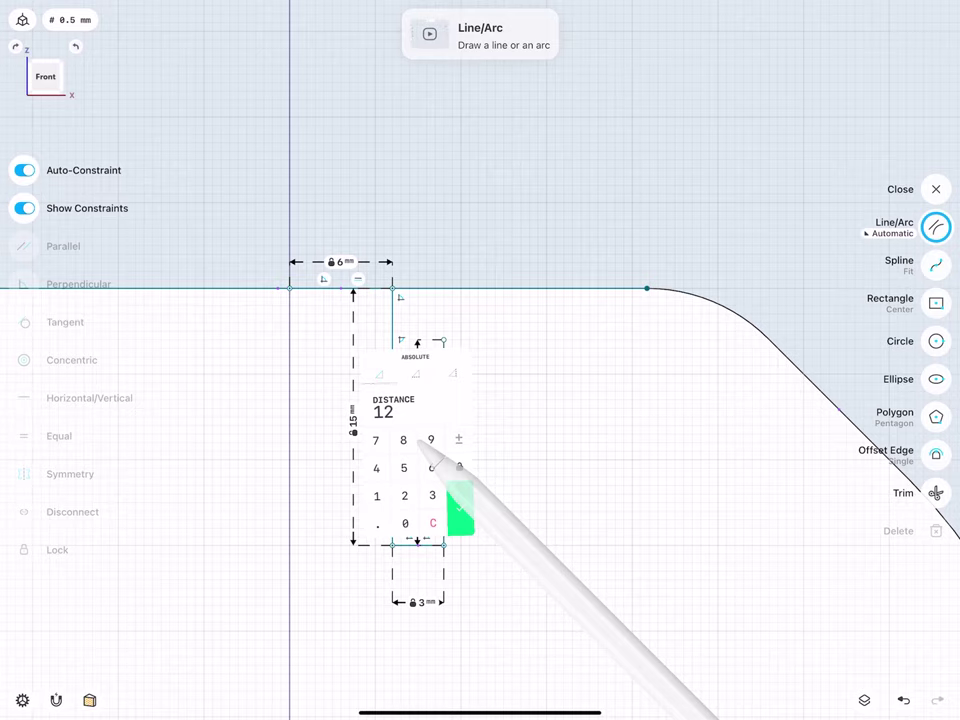
{"action": "left_click", "coordinate": [456, 508]}
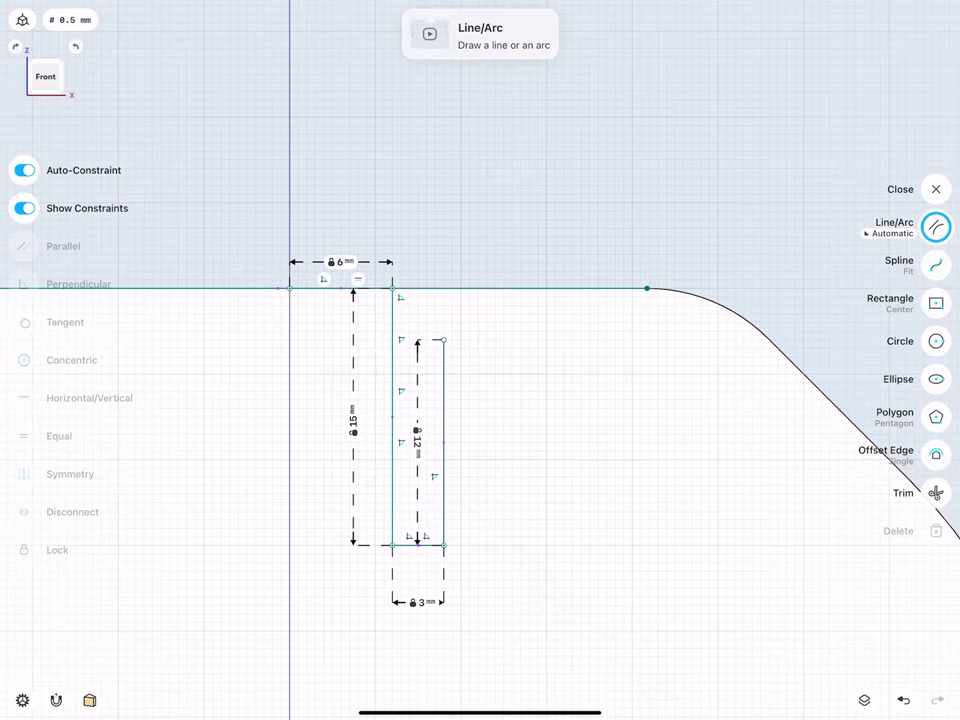
Step: Draw a locked 12 mm horizontal line right from the slot wall's top
{"action": "left_click_drag", "start_coordinate": [444, 340], "coordinate": [650, 340]}
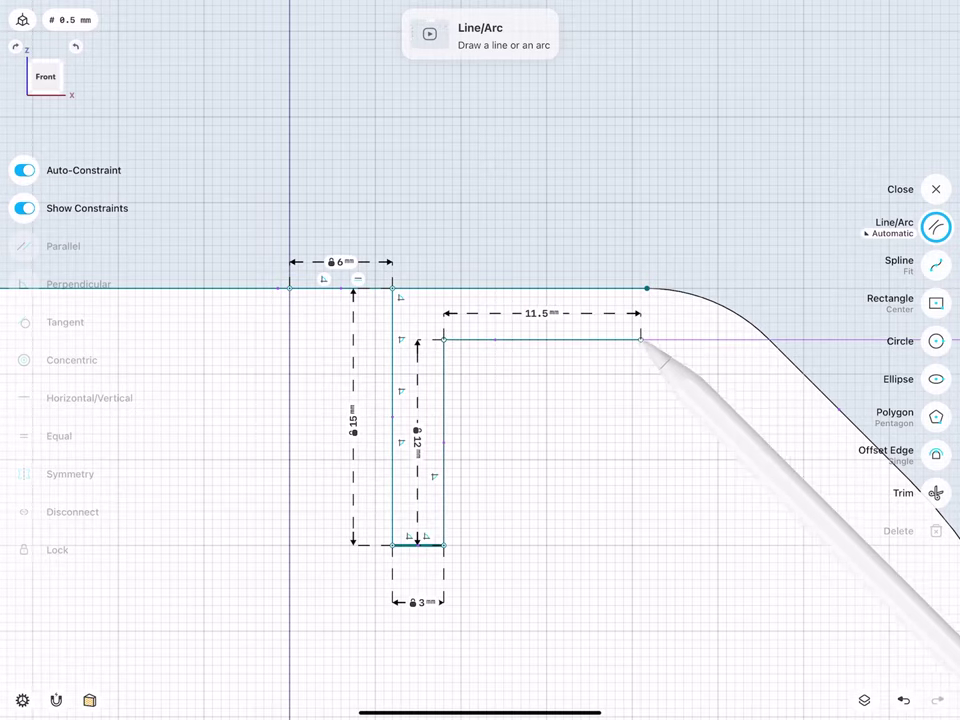
{"action": "left_click_drag", "start_coordinate": [548, 313], "coordinate": [550, 392]}
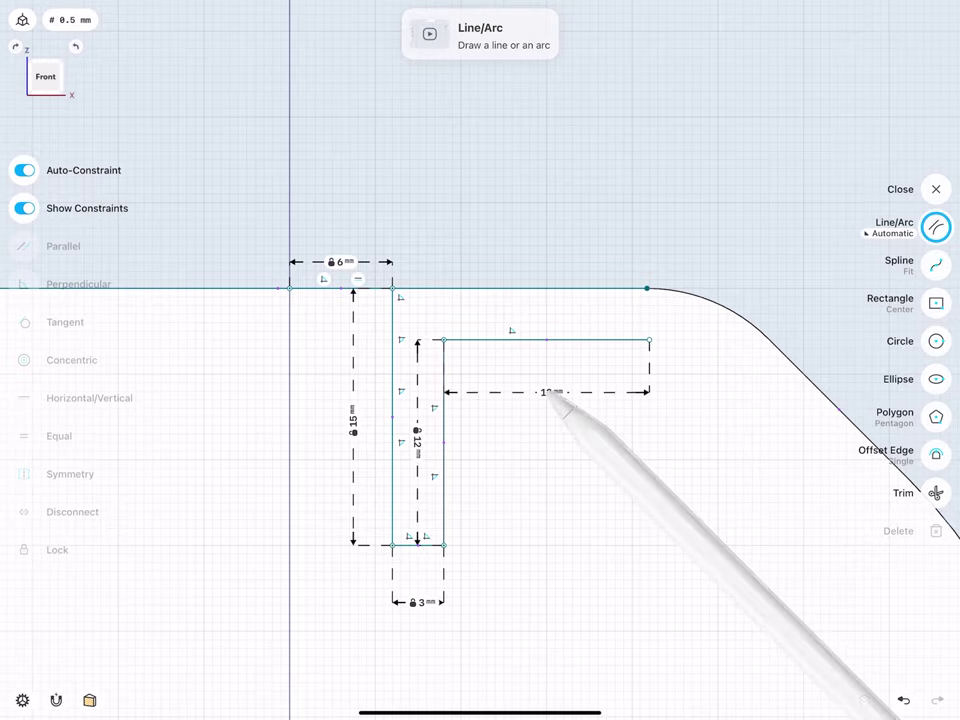
{"action": "left_click", "coordinate": [552, 392]}
{"action": "left_click", "coordinate": [591, 456]}
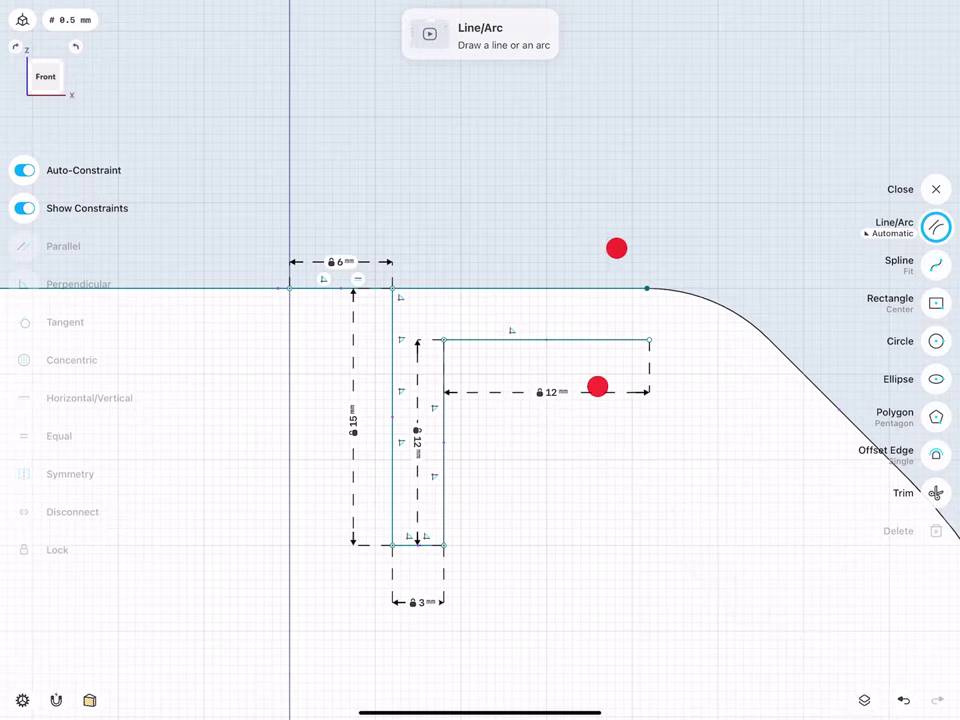
{"action": "scroll", "coordinate": [606, 317], "scroll_direction": "up", "scroll_amount": 3}
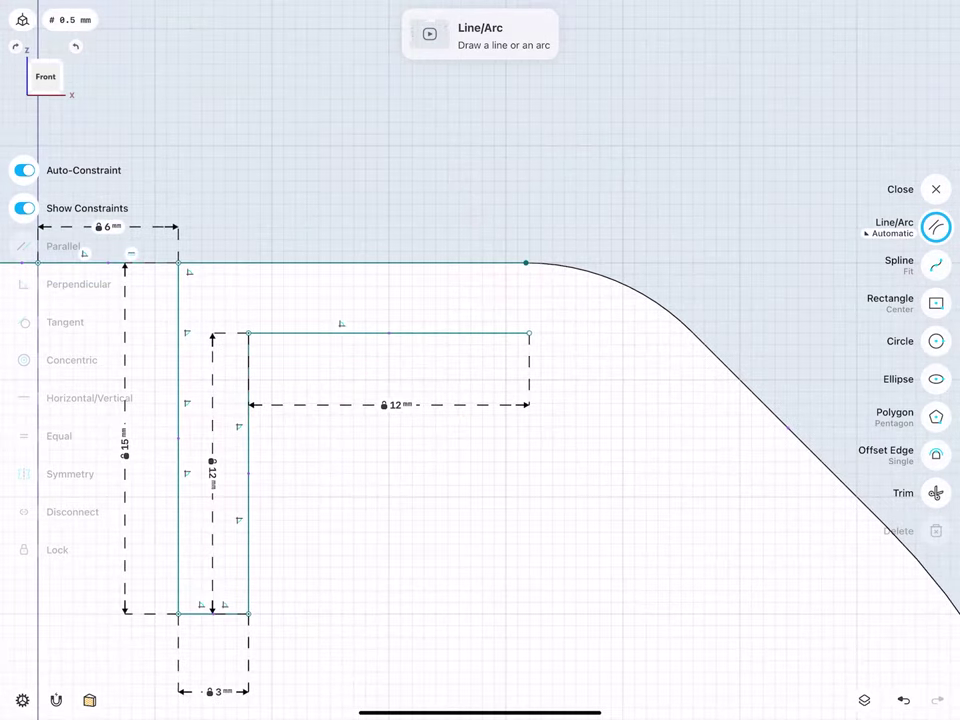
{"action": "left_click", "coordinate": [935, 453]}
{"action": "left_click", "coordinate": [574, 266]}
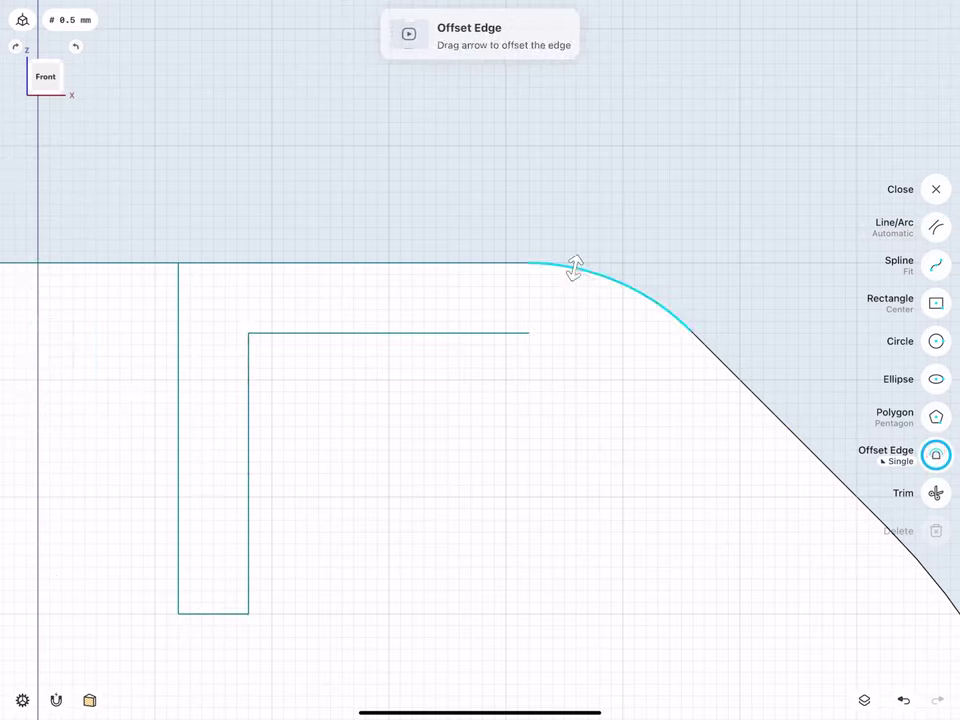
Step: Offset the rounded top edge inward to form the slot's inner curve
{"action": "left_click_drag", "start_coordinate": [574, 270], "coordinate": [560, 338]}
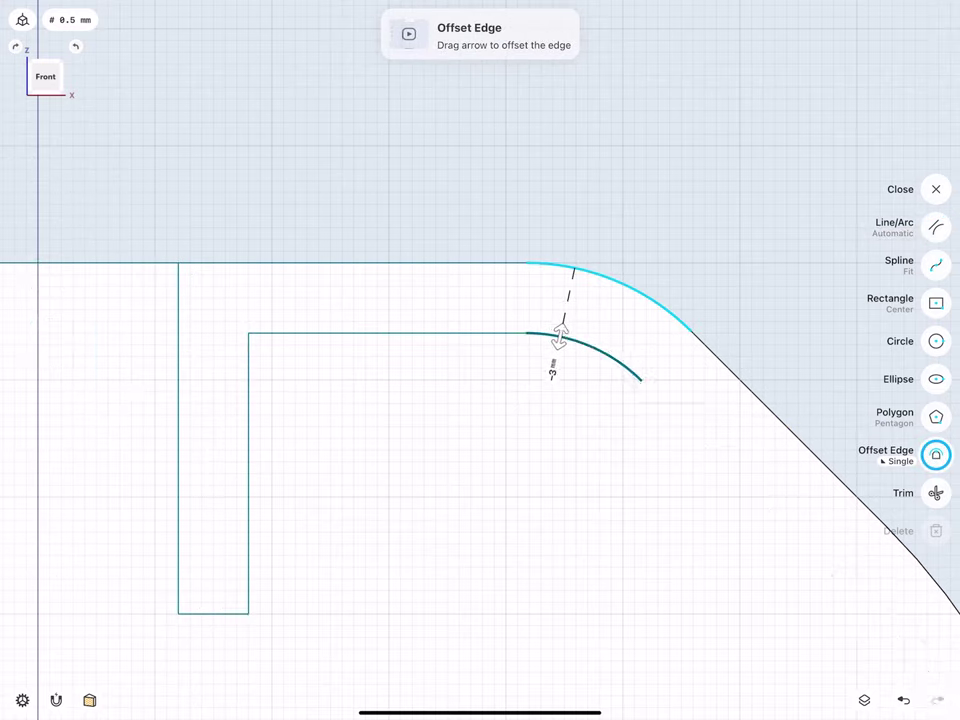
{"action": "left_click", "coordinate": [552, 370]}
{"action": "left_click", "coordinate": [591, 403]}
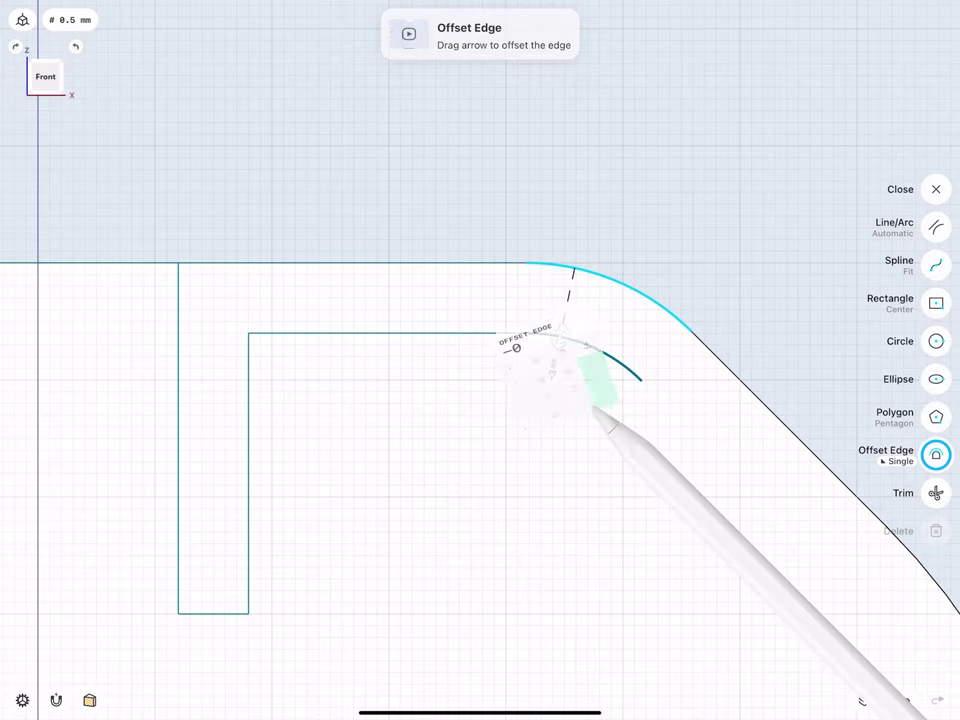
{"action": "double_click", "coordinate": [520, 263]}
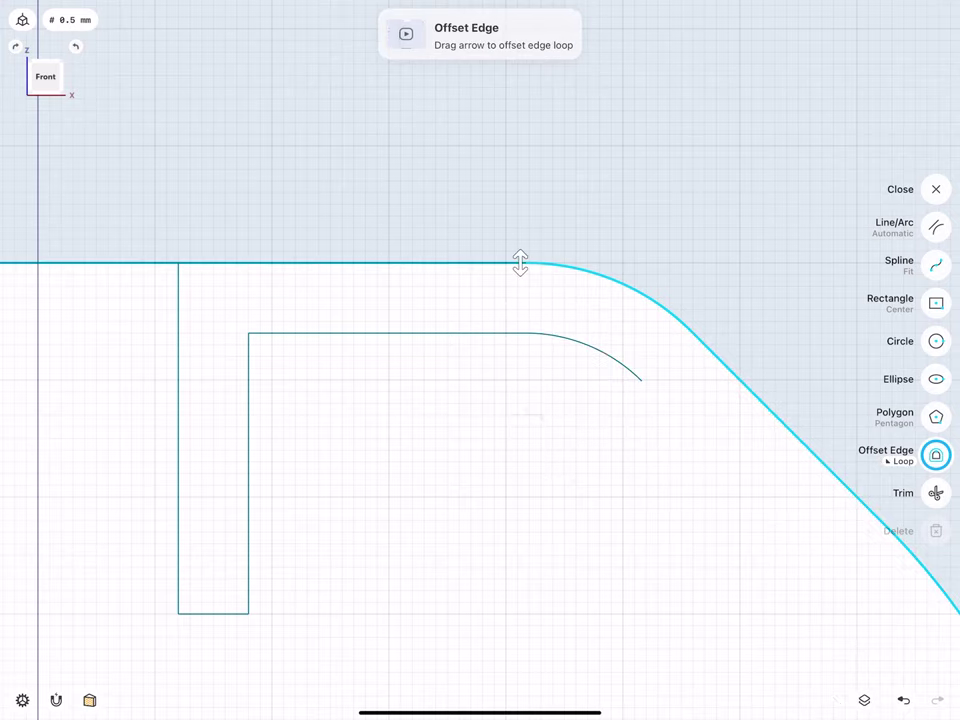
Step: Draw the 3 mm line joining the inner curve's end to the outer edge
{"action": "left_click", "coordinate": [936, 227]}
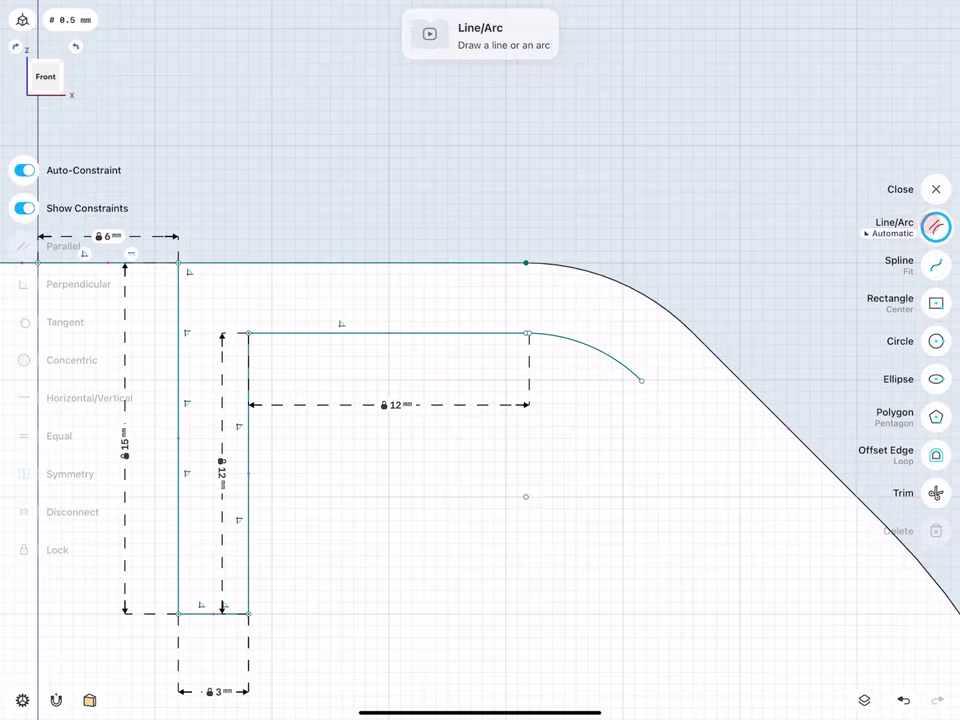
{"action": "left_click_drag", "start_coordinate": [641, 379], "coordinate": [690, 330]}
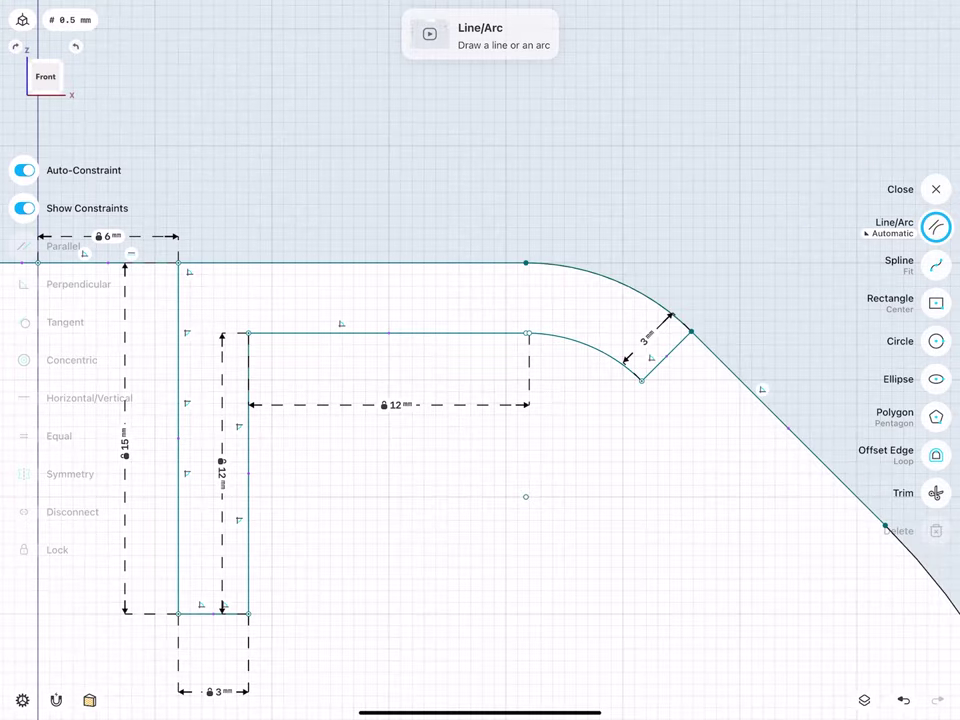
{"action": "scroll", "coordinate": [481, 355], "scroll_direction": "up", "scroll_amount": 5}
{"action": "scroll", "coordinate": [484, 340], "scroll_direction": "up", "scroll_amount": 5}
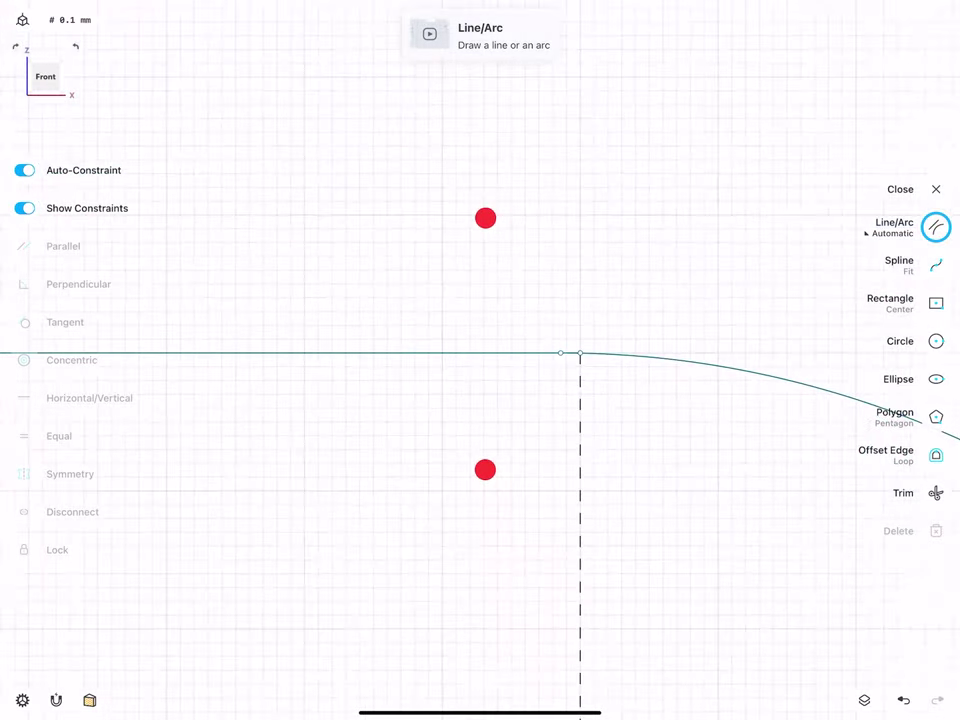
{"action": "scroll", "coordinate": [490, 340], "scroll_direction": "up", "scroll_amount": 2}
{"action": "scroll", "coordinate": [500, 340], "scroll_direction": "up", "scroll_amount": 2}
{"action": "scroll", "coordinate": [511, 339], "scroll_direction": "up", "scroll_amount": 1}
{"action": "scroll", "coordinate": [511, 339], "scroll_direction": "up", "scroll_amount": 2}
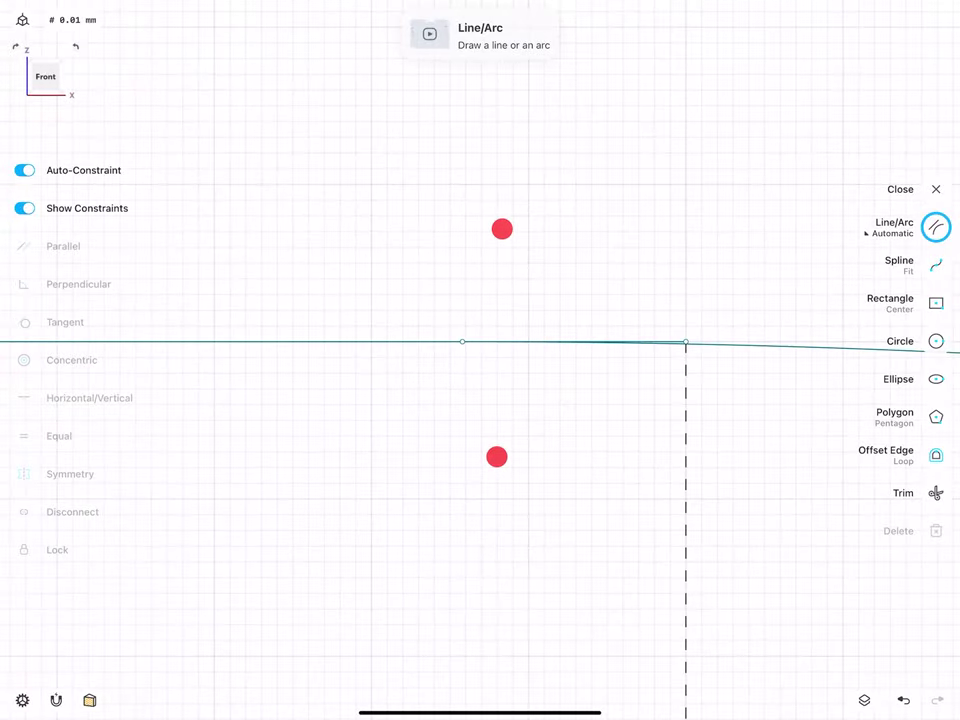
Step: Trim the extra sketch segments and orbit the view into 3D perspective
{"action": "left_click", "coordinate": [935, 492]}
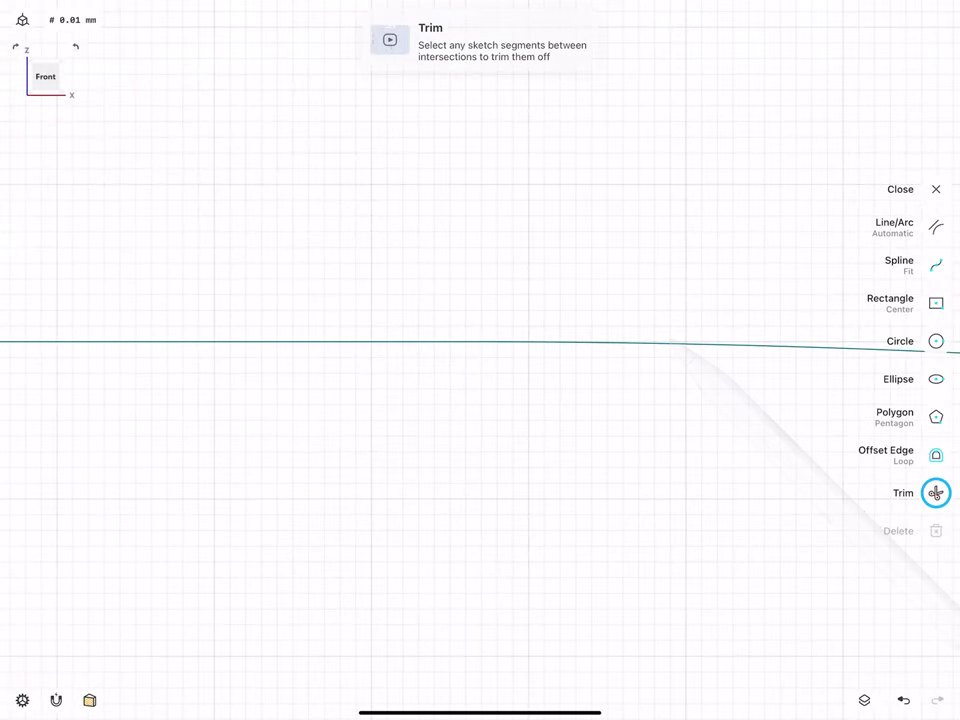
{"action": "scroll", "coordinate": [451, 331], "scroll_direction": "down", "scroll_amount": 1}
{"action": "scroll", "coordinate": [444, 338], "scroll_direction": "down", "scroll_amount": 2}
{"action": "scroll", "coordinate": [451, 333], "scroll_direction": "down", "scroll_amount": 5}
{"action": "scroll", "coordinate": [451, 322], "scroll_direction": "down", "scroll_amount": 3}
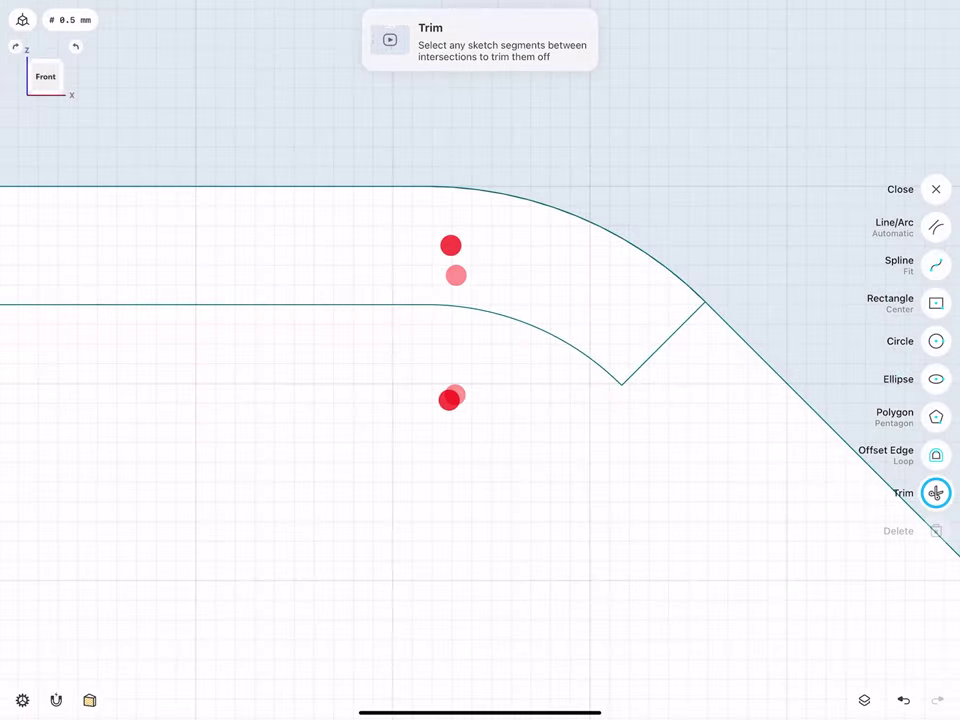
{"action": "key", "text": "l"}
{"action": "scroll", "coordinate": [355, 292], "scroll_direction": "down", "scroll_amount": 3}
{"action": "scroll", "coordinate": [350, 300], "scroll_direction": "down", "scroll_amount": 2}
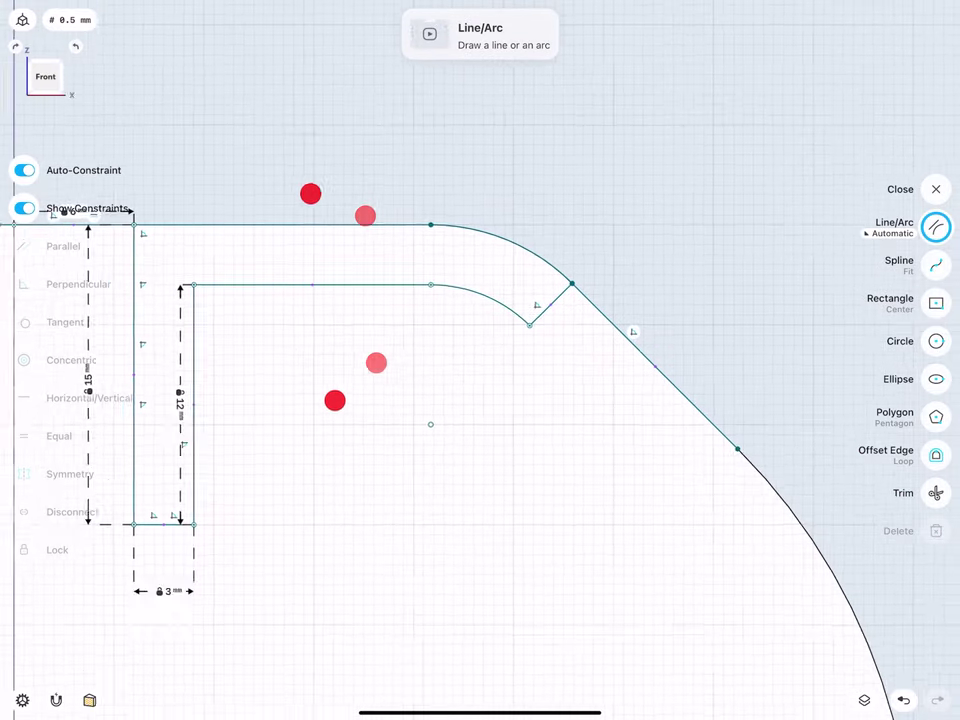
{"action": "scroll", "coordinate": [405, 304], "scroll_direction": "down", "scroll_amount": 2}
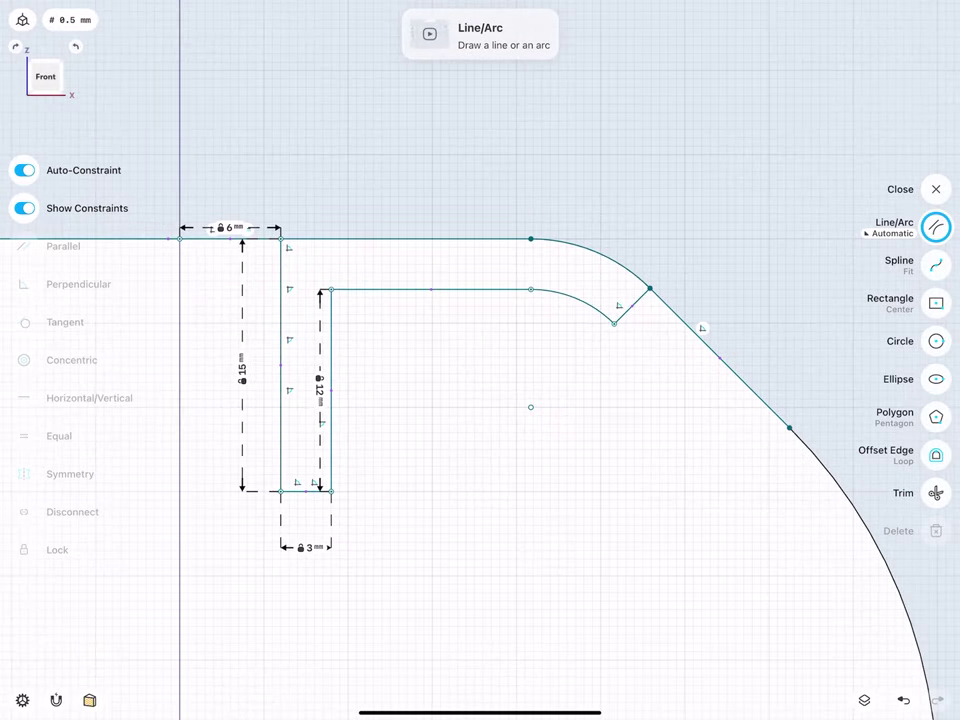
{"action": "scroll", "coordinate": [389, 386], "scroll_direction": "down", "scroll_amount": 3}
{"action": "scroll", "coordinate": [443, 290], "scroll_direction": "down", "scroll_amount": 3}
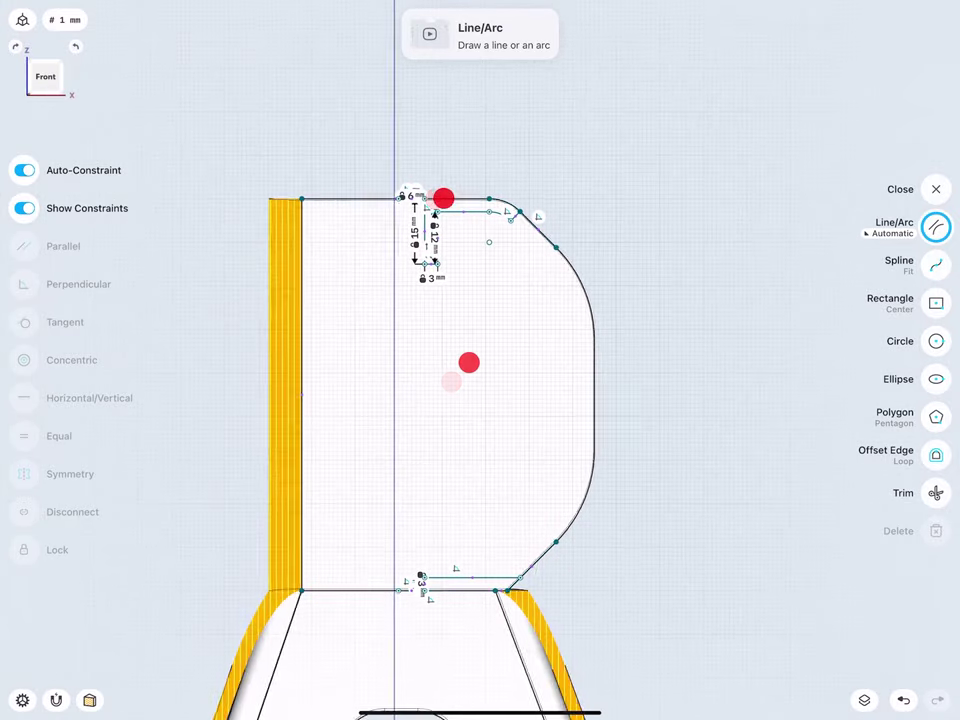
{"action": "middle_click_drag", "start_coordinate": [469, 362], "coordinate": [409, 438]}
Step: Exit the sketch and select the L-shaped slot region and the thin bottom strip
{"action": "left_click", "coordinate": [311, 330]}
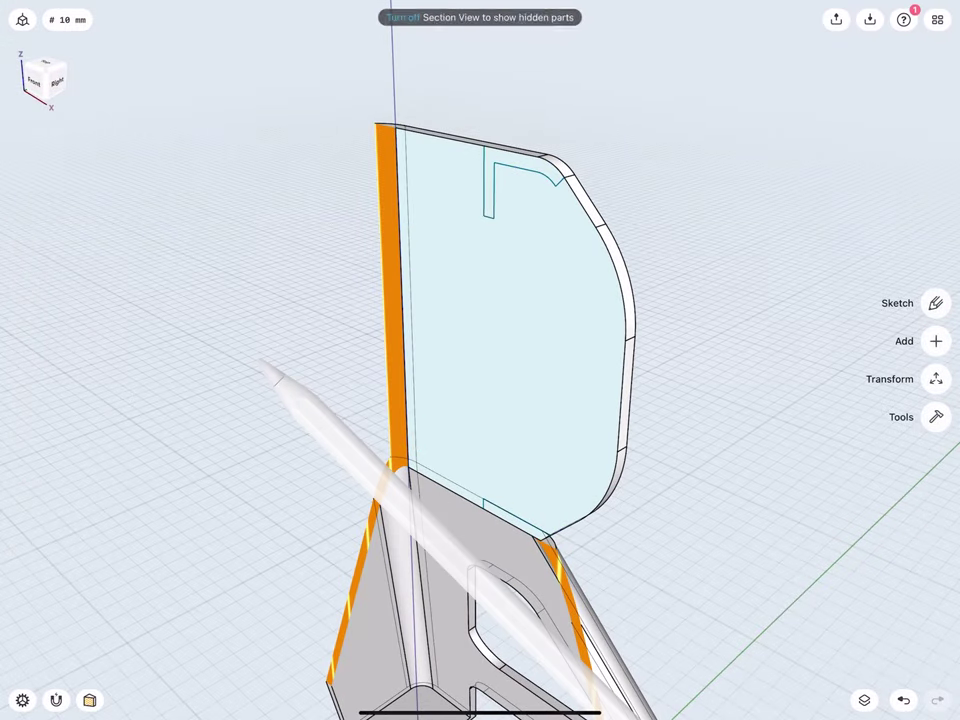
{"action": "scroll", "coordinate": [448, 209], "scroll_direction": "up", "scroll_amount": 5}
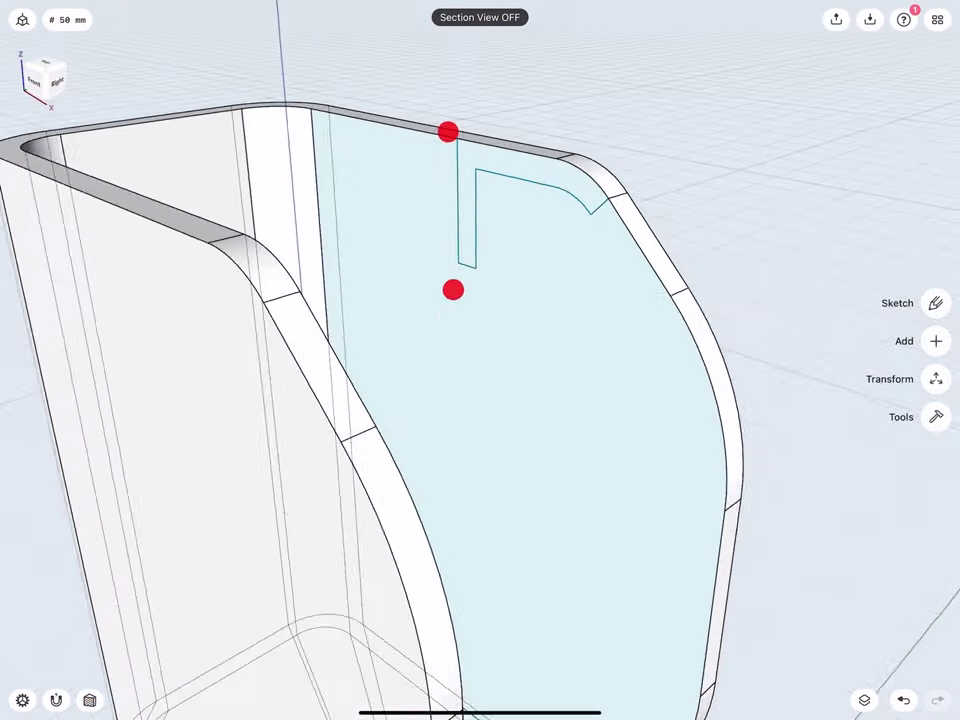
{"action": "scroll", "coordinate": [395, 240], "scroll_direction": "up", "scroll_amount": 3}
{"action": "left_click", "coordinate": [410, 200]}
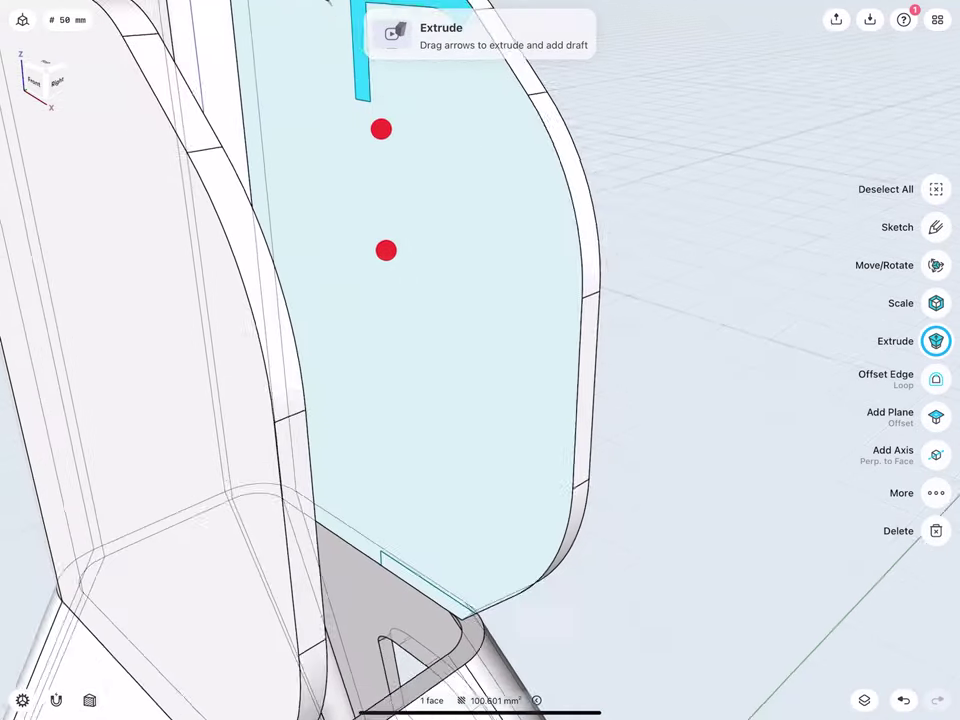
{"action": "middle_click_drag", "start_coordinate": [380, 130], "coordinate": [376, 397]}
{"action": "left_click", "coordinate": [430, 468]}
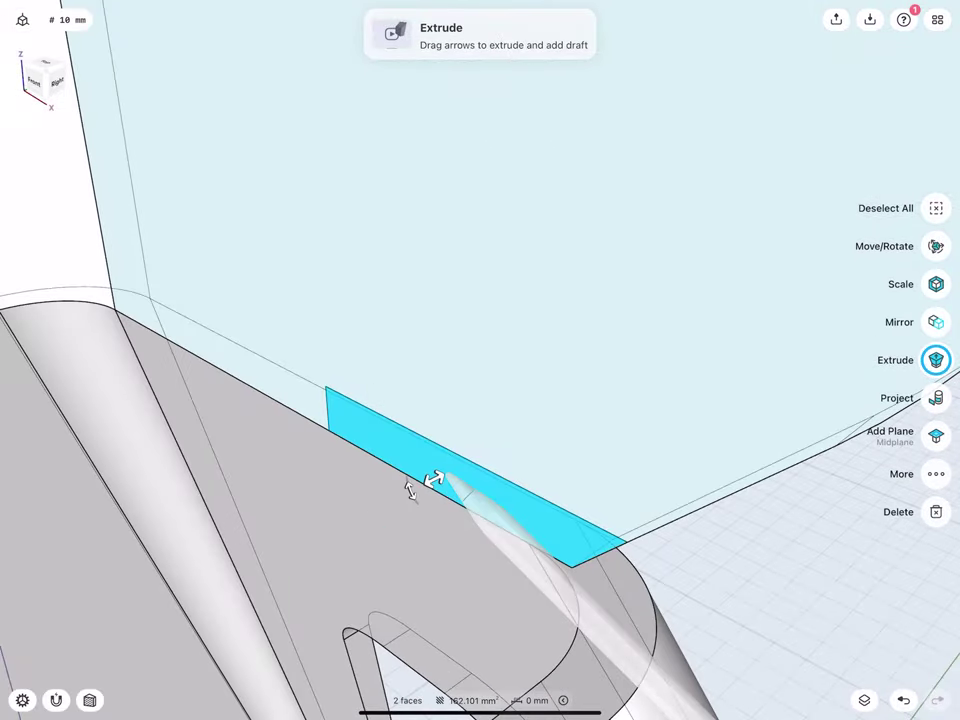
{"action": "middle_click_drag", "start_coordinate": [424, 476], "coordinate": [433, 360]}
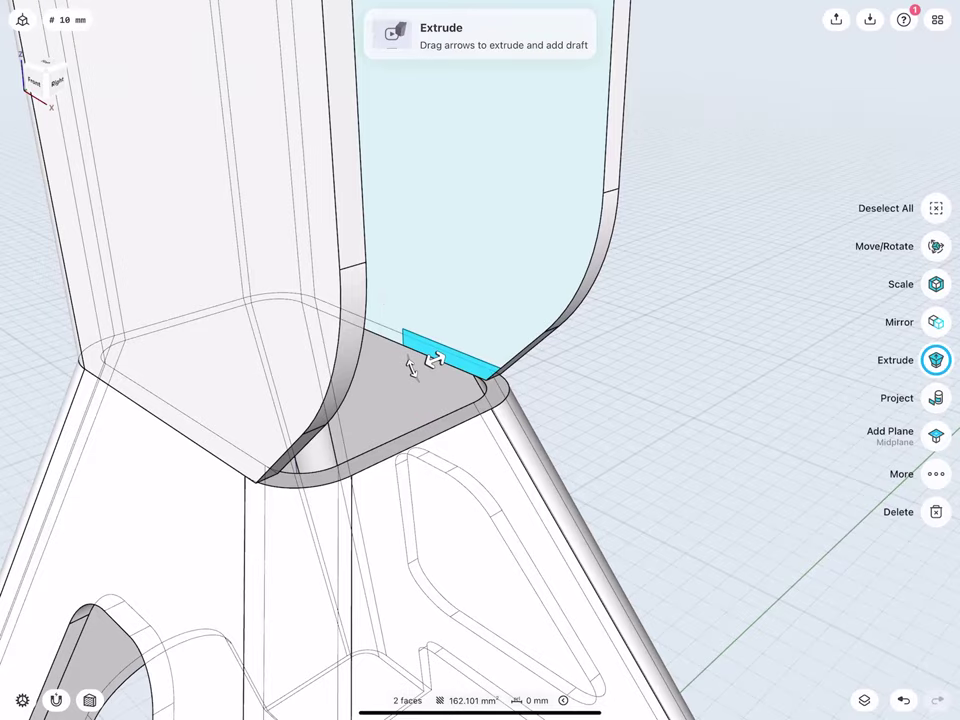
Step: Extrude the selected profiles 40 mm as a cut through the holder
{"action": "left_click_drag", "start_coordinate": [430, 362], "coordinate": [205, 452]}
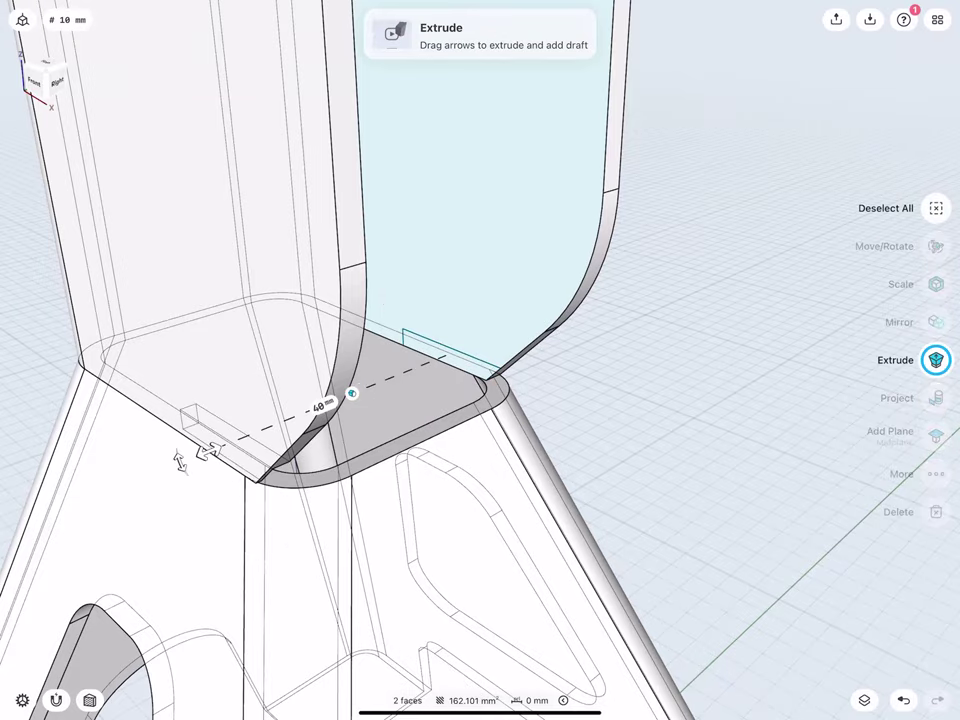
{"action": "left_click", "coordinate": [351, 393]}
{"action": "left_click", "coordinate": [380, 352]}
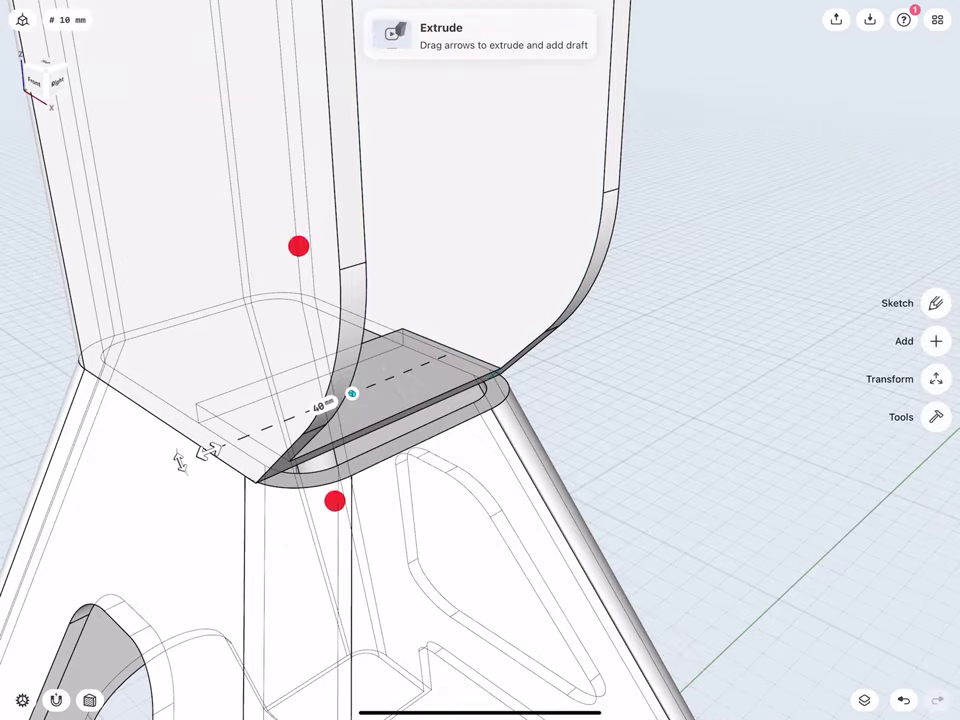
{"action": "middle_click_drag", "start_coordinate": [316, 372], "coordinate": [383, 470]}
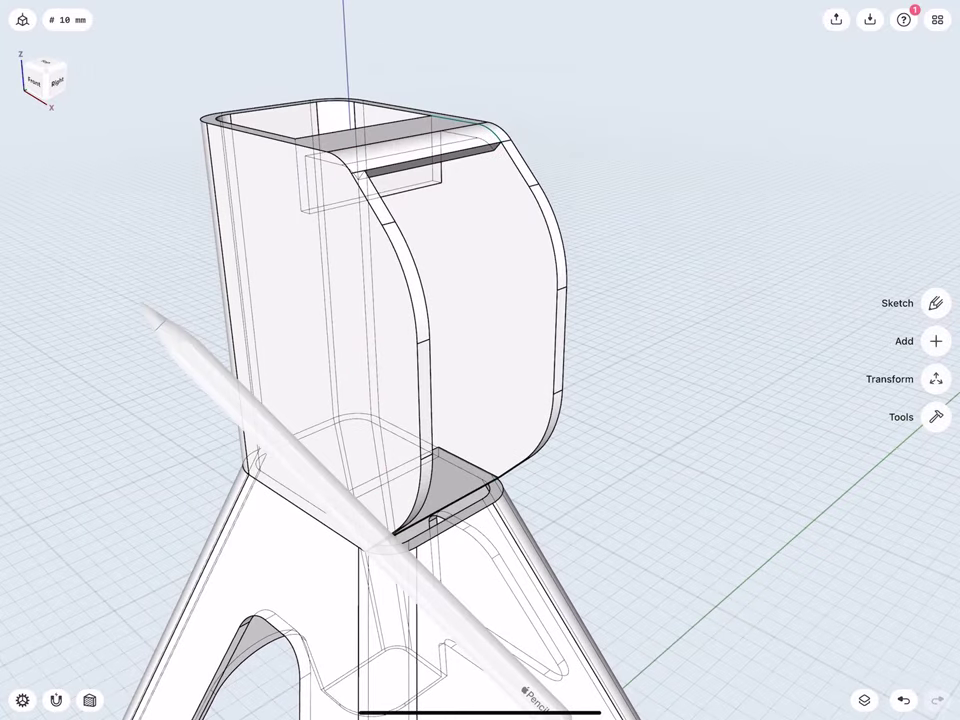
Step: Fillet the slot's top edge with a 2 mm radius
{"action": "scroll", "coordinate": [349, 169], "scroll_direction": "up", "scroll_amount": 5}
{"action": "scroll", "coordinate": [359, 238], "scroll_direction": "up", "scroll_amount": 1}
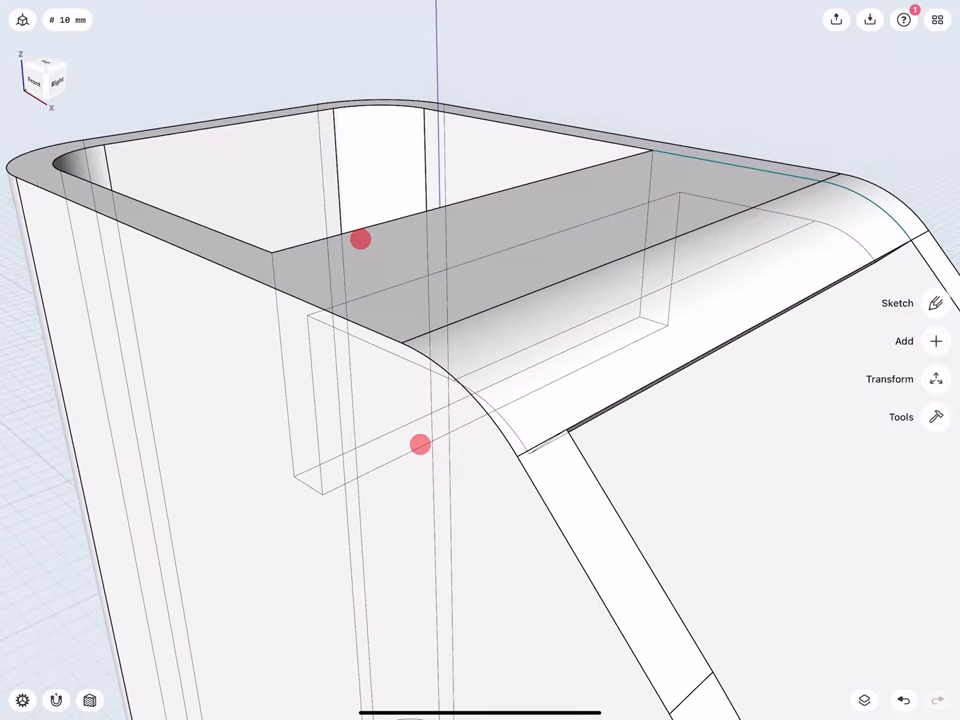
{"action": "left_click", "coordinate": [461, 265]}
{"action": "mouse_move", "coordinate": [467, 274]}
{"action": "left_mouse_down"}
{"action": "mouse_move", "coordinate": [476, 302]}
{"action": "mouse_move", "coordinate": [503, 322]}
{"action": "left_mouse_up"}
{"action": "left_click", "coordinate": [487, 302]}
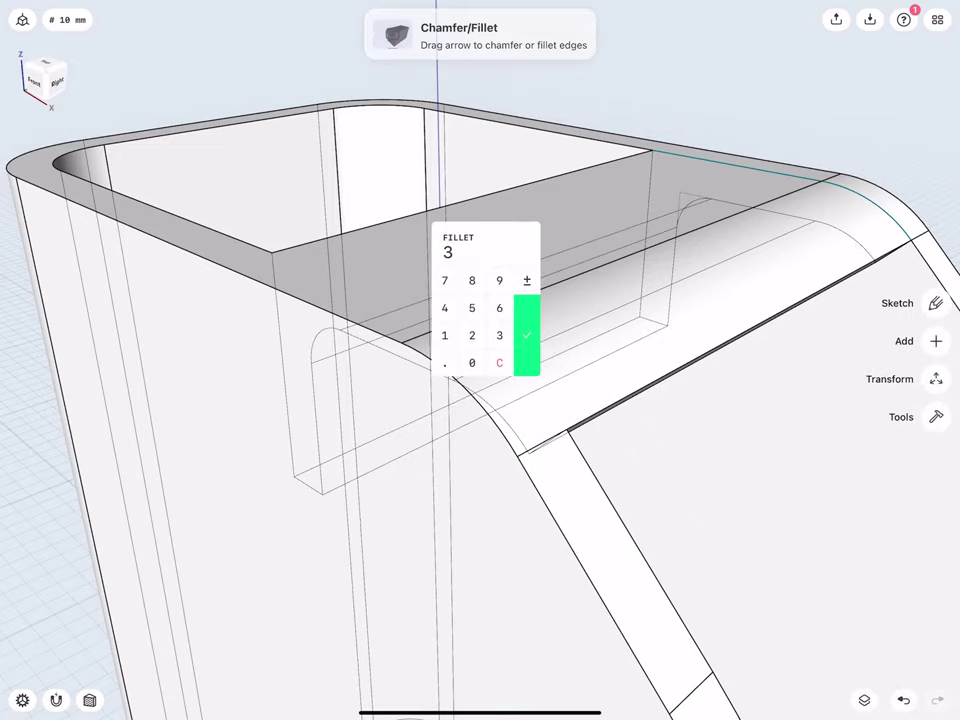
{"action": "left_click", "coordinate": [527, 335]}
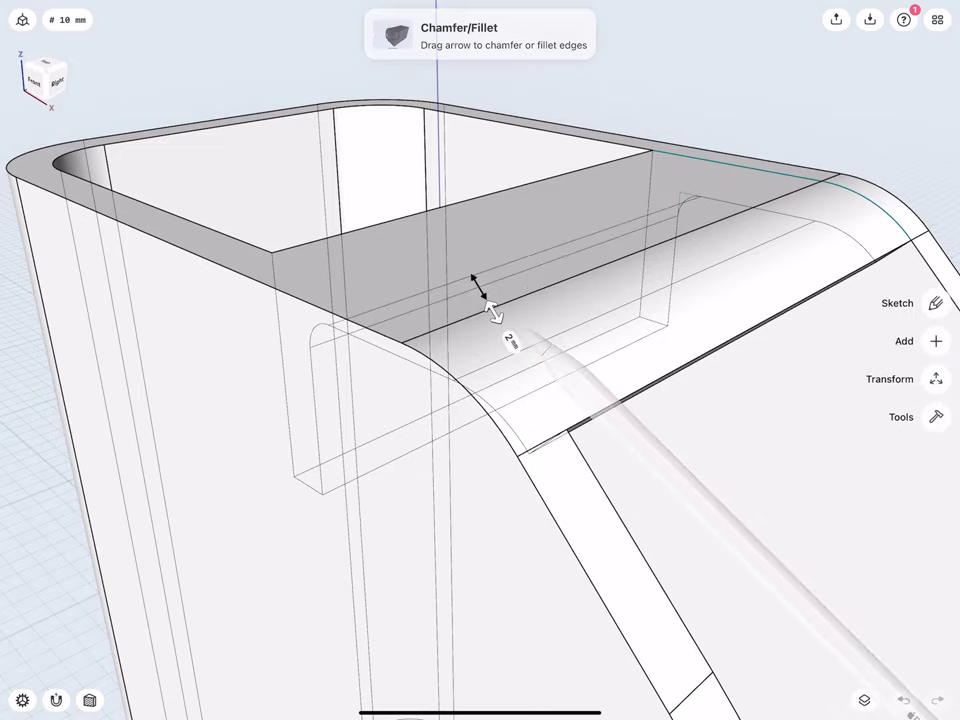
{"action": "scroll", "coordinate": [430, 400], "scroll_direction": "down", "scroll_amount": 2}
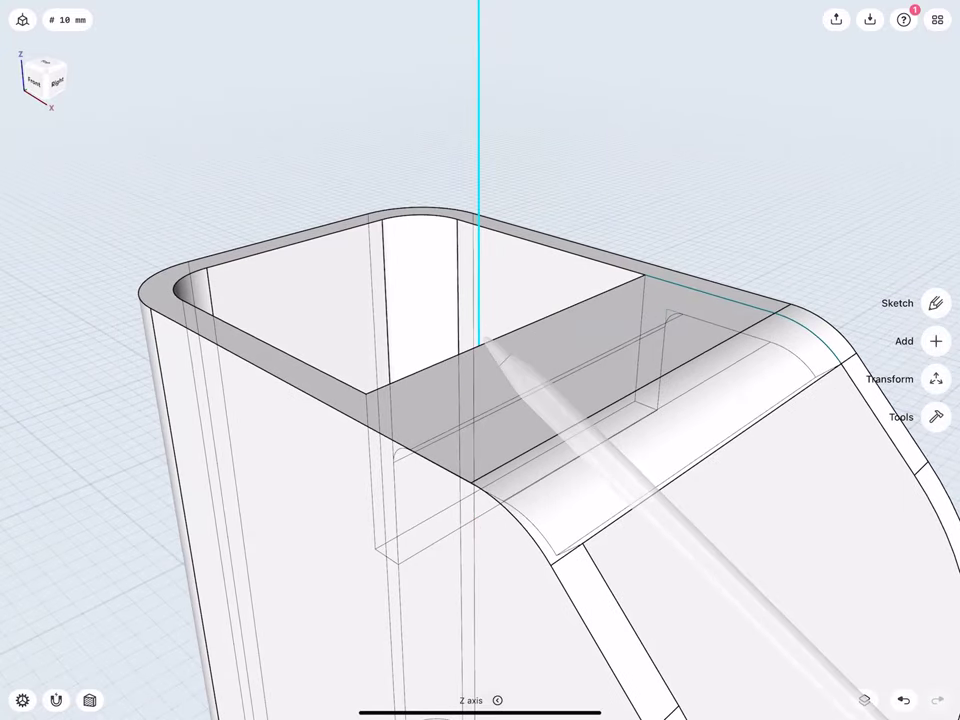
Step: Round the upper inner groove edge with a 5 mm fillet
{"action": "left_click", "coordinate": [502, 336]}
{"action": "left_click_drag", "start_coordinate": [505, 333], "coordinate": [472, 275]}
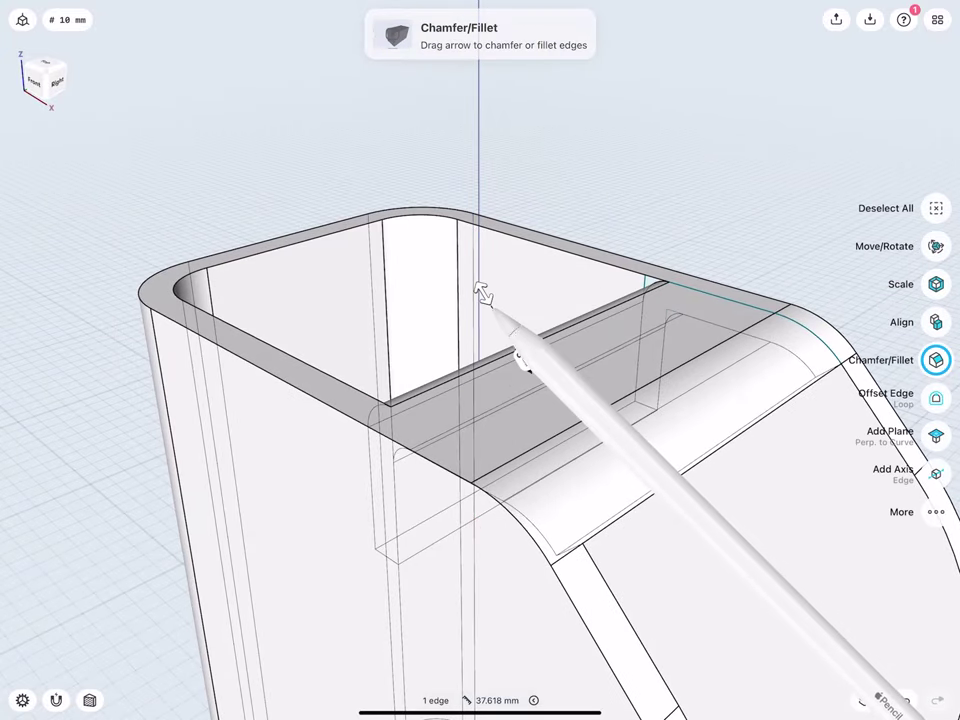
{"action": "left_click", "coordinate": [531, 375]}
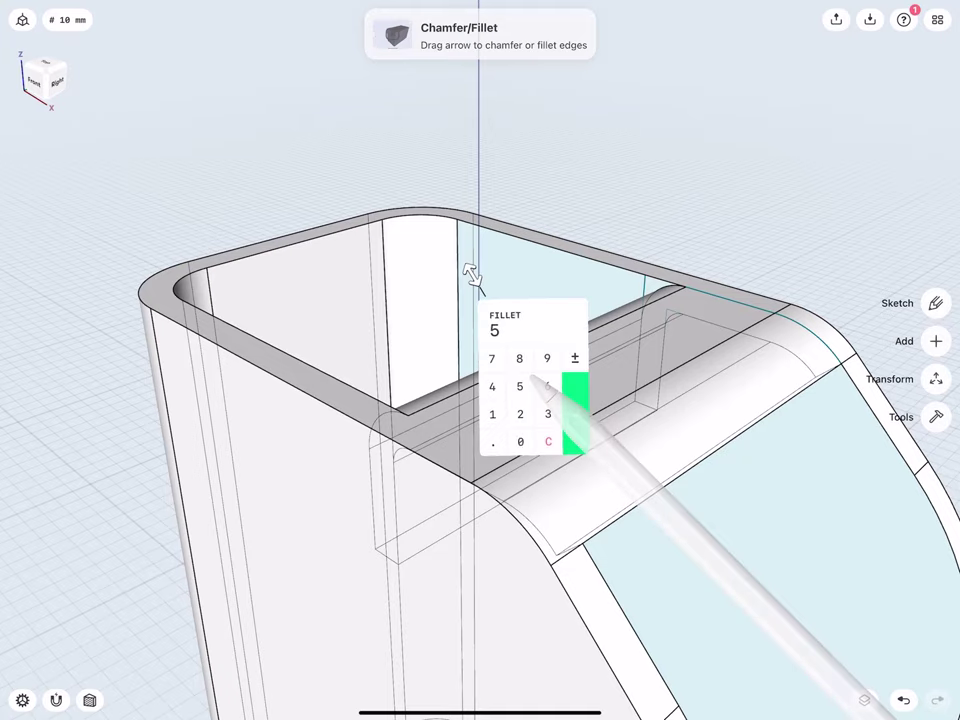
{"action": "left_click", "coordinate": [574, 411]}
{"action": "left_click", "coordinate": [556, 186]}
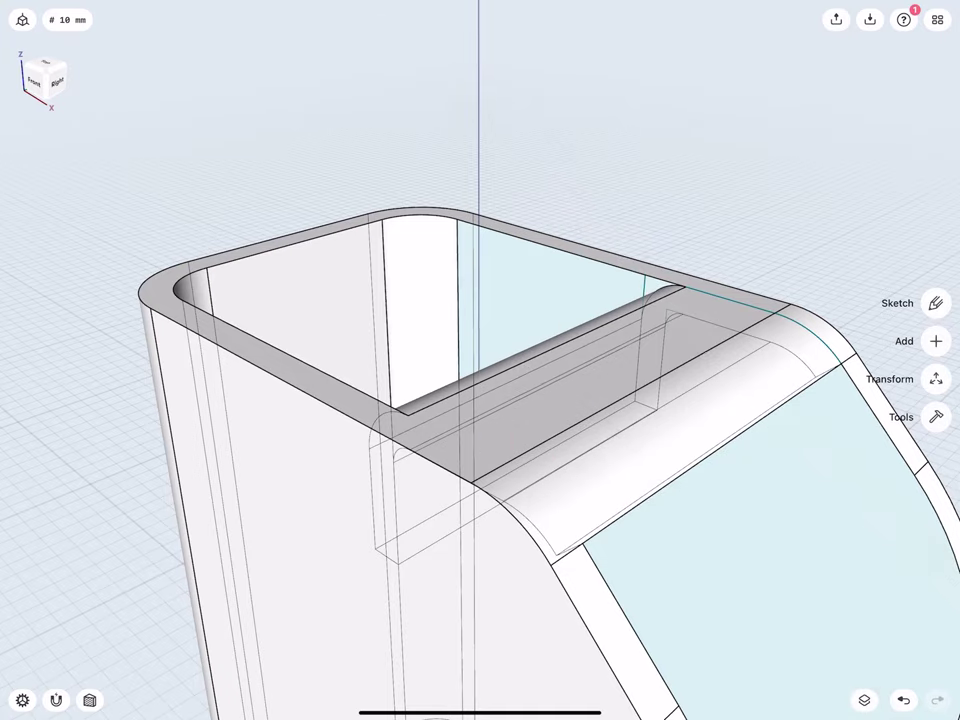
{"action": "scroll", "coordinate": [410, 301], "scroll_direction": "down", "scroll_amount": 5}
{"action": "scroll", "coordinate": [410, 301], "scroll_direction": "down", "scroll_amount": 3}
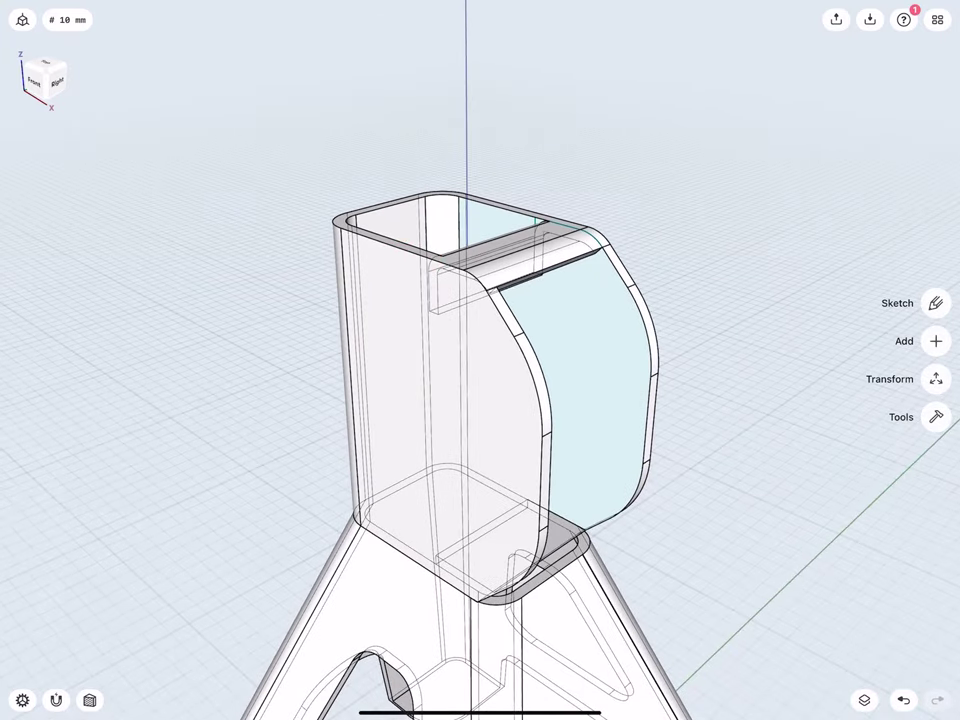
Step: Move Sketch plane 05 into the Sketches folder in the Items list
{"action": "left_click", "coordinate": [864, 700]}
{"action": "scroll", "coordinate": [286, 380], "scroll_direction": "down", "scroll_amount": 3}
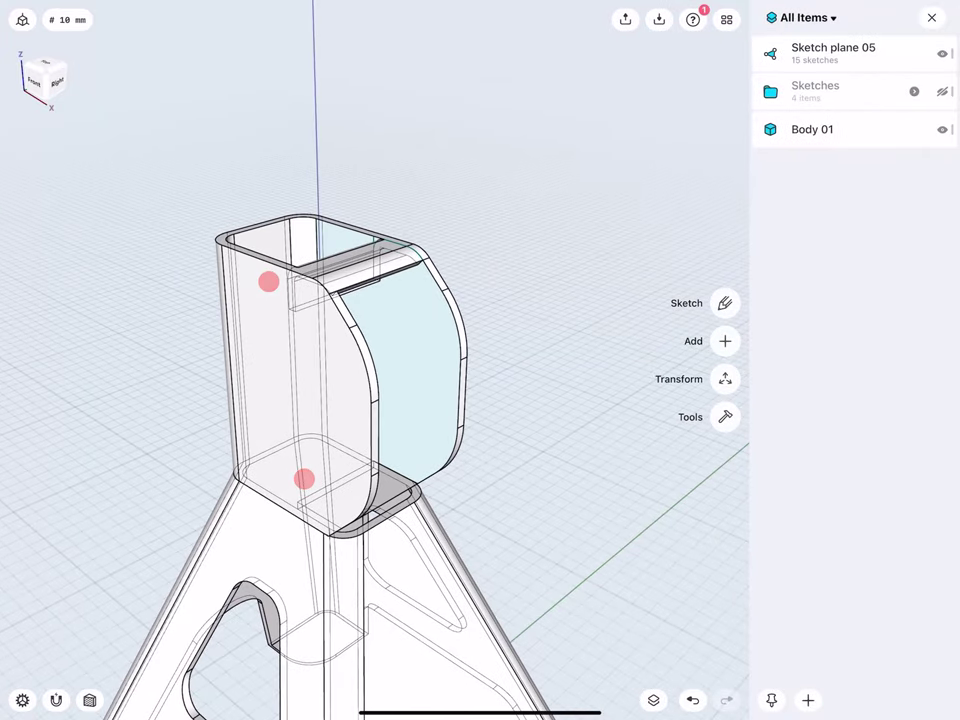
{"action": "left_click", "coordinate": [840, 45]}
{"action": "mouse_move", "coordinate": [855, 48]}
{"action": "left_mouse_down"}
{"action": "mouse_move", "coordinate": [855, 90]}
{"action": "mouse_move", "coordinate": [840, 52]}
{"action": "left_mouse_up"}
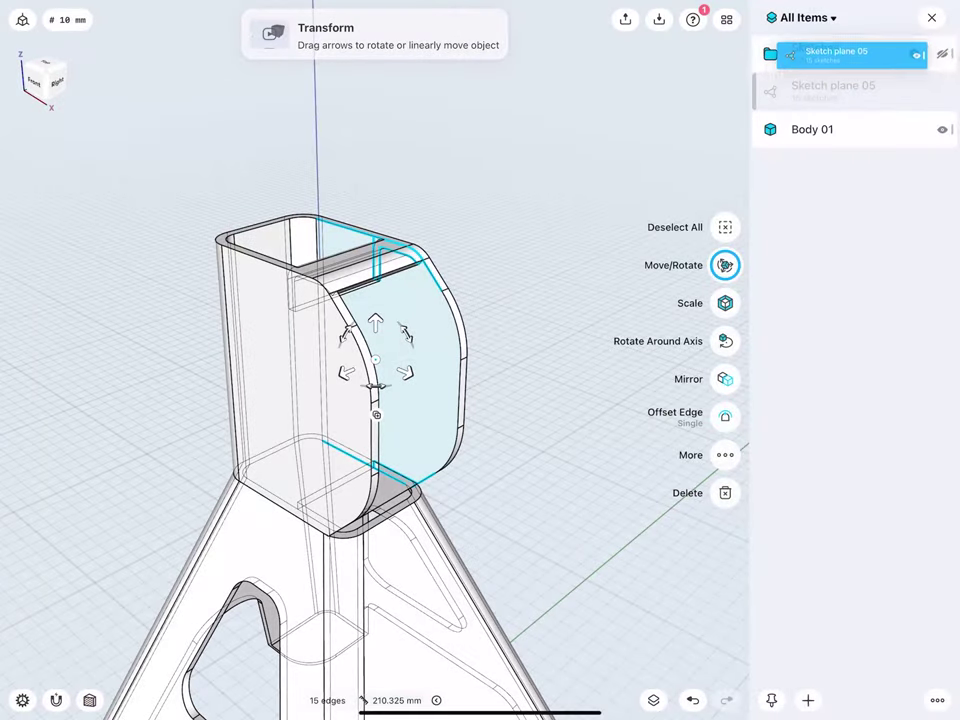
{"action": "left_click", "coordinate": [935, 13]}
Step: Clear the selection and fit the whole jack stand in isometric view, angled toward its front
{"action": "left_click", "coordinate": [190, 362]}
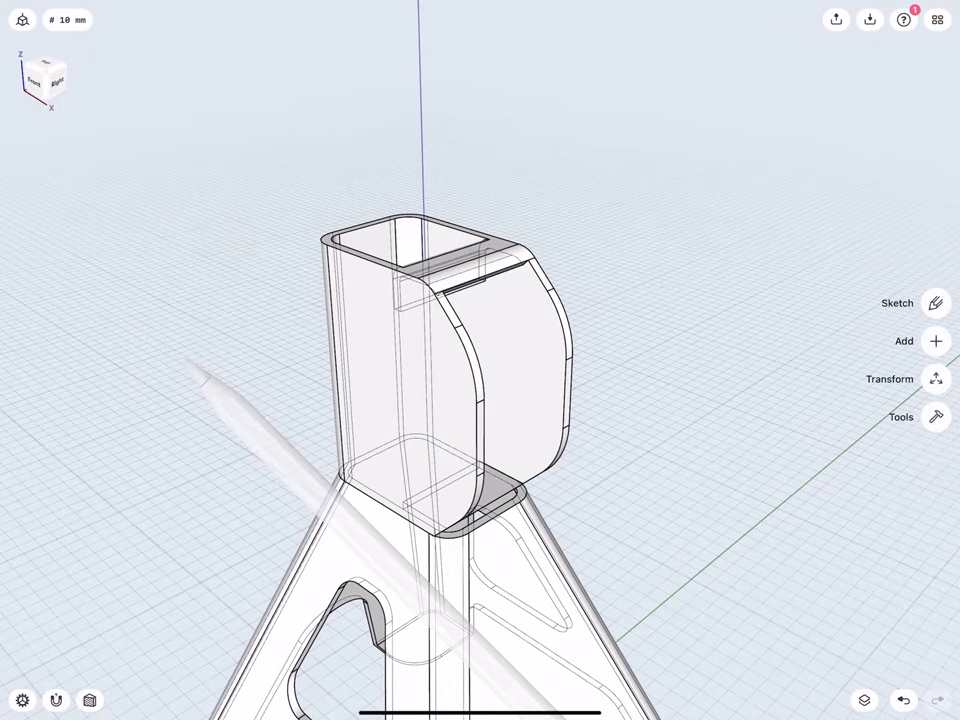
{"action": "left_click", "coordinate": [62, 79]}
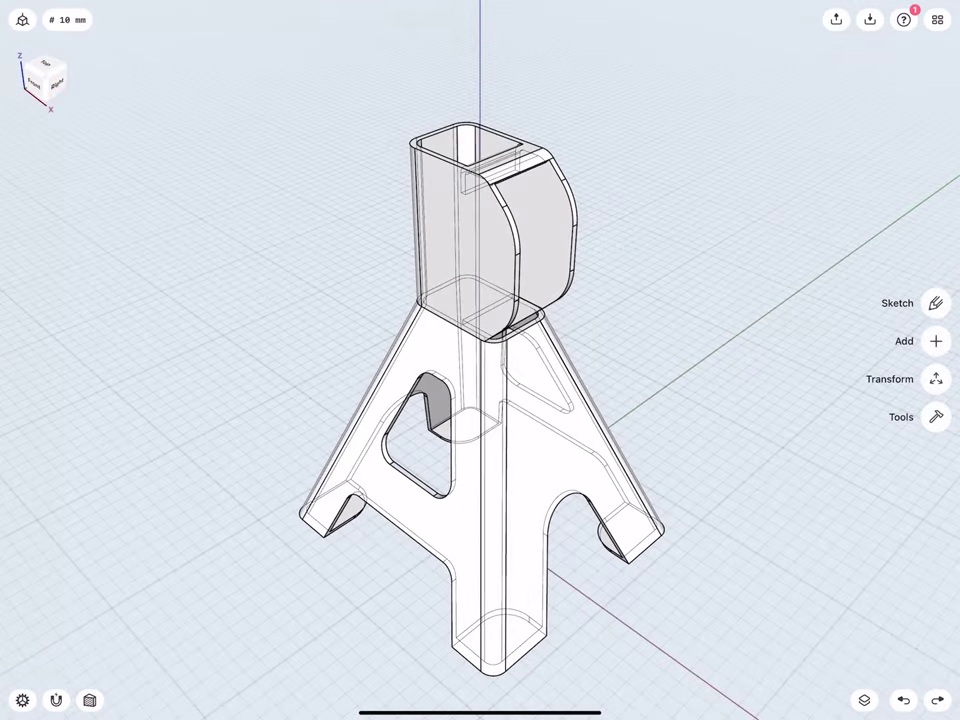
{"action": "mouse_move", "coordinate": [365, 250]}
{"action": "middle_mouse_down"}
{"action": "mouse_move", "coordinate": [399, 242]}
{"action": "mouse_move", "coordinate": [388, 319]}
{"action": "mouse_move", "coordinate": [406, 312]}
{"action": "middle_mouse_up"}
Step: Start a sketch on the holder's side face with a 50 mm vertical guide line up from the bottom edge
{"action": "double_click", "coordinate": [476, 293]}
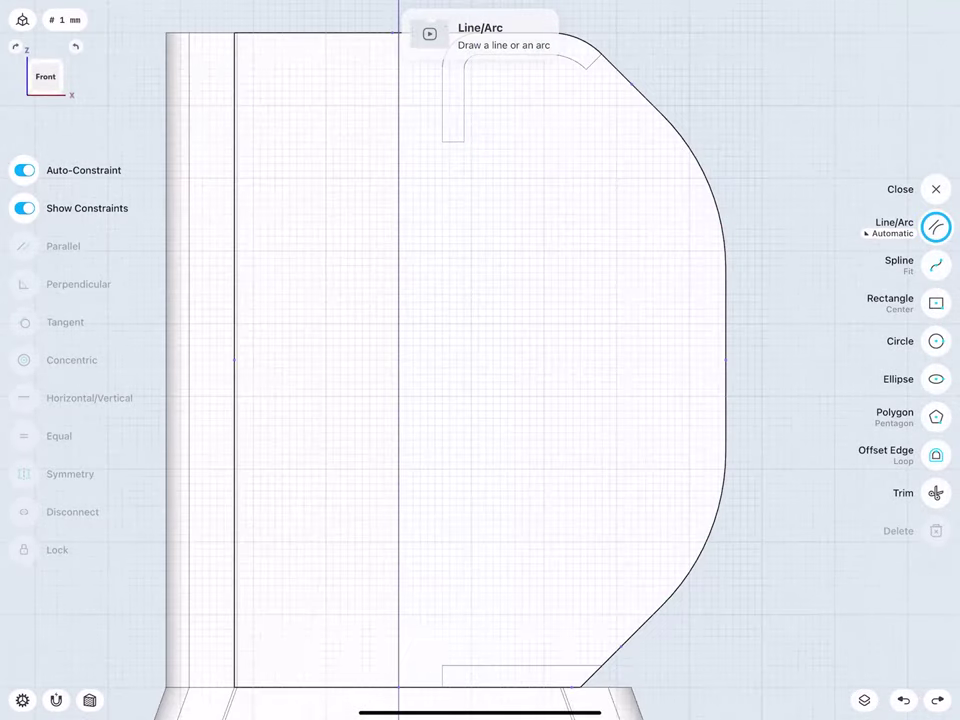
{"action": "mouse_move", "coordinate": [350, 420]}
{"action": "middle_mouse_down"}
{"action": "mouse_move", "coordinate": [328, 339]}
{"action": "mouse_move", "coordinate": [336, 356]}
{"action": "middle_mouse_up"}
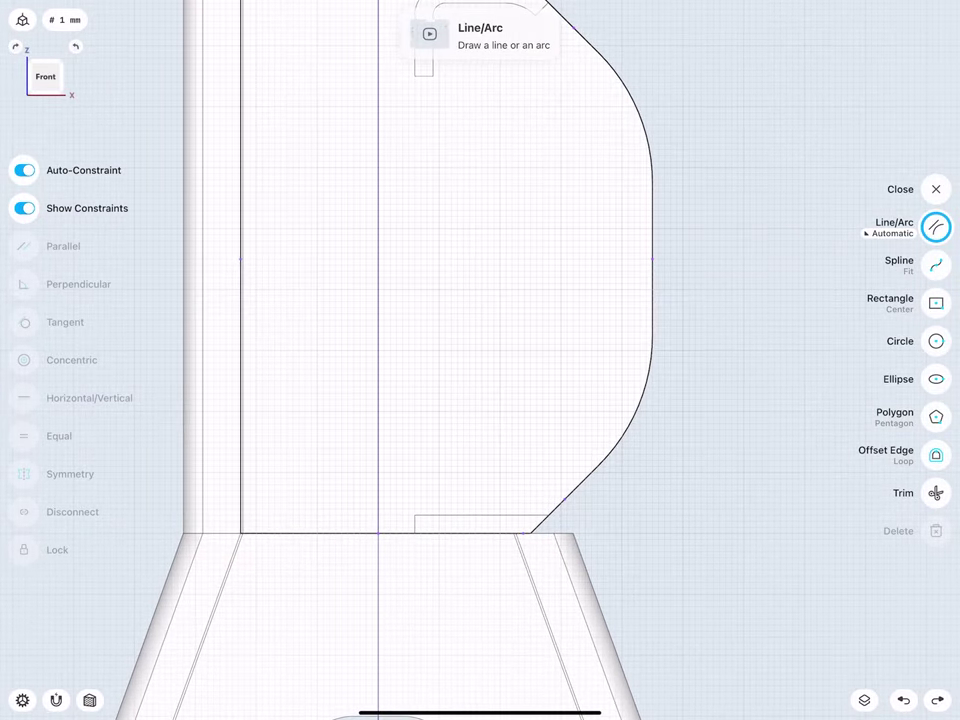
{"action": "mouse_move", "coordinate": [379, 517]}
{"action": "left_mouse_down"}
{"action": "mouse_move", "coordinate": [377, 212]}
{"action": "mouse_move", "coordinate": [379, 229]}
{"action": "left_mouse_up"}
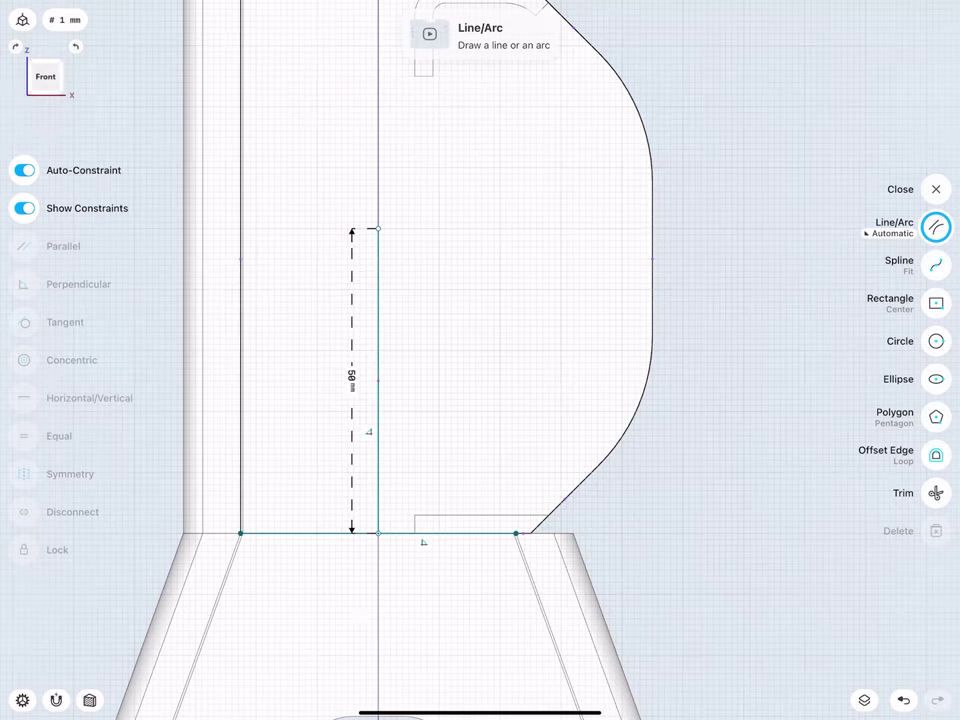
{"action": "left_click", "coordinate": [351, 375]}
{"action": "left_click", "coordinate": [389, 437]}
Step: Add a 25 mm horizontal guide line from the top of the vertical line
{"action": "left_click_drag", "start_coordinate": [380, 228], "coordinate": [549, 228]}
{"action": "left_click", "coordinate": [459, 202]}
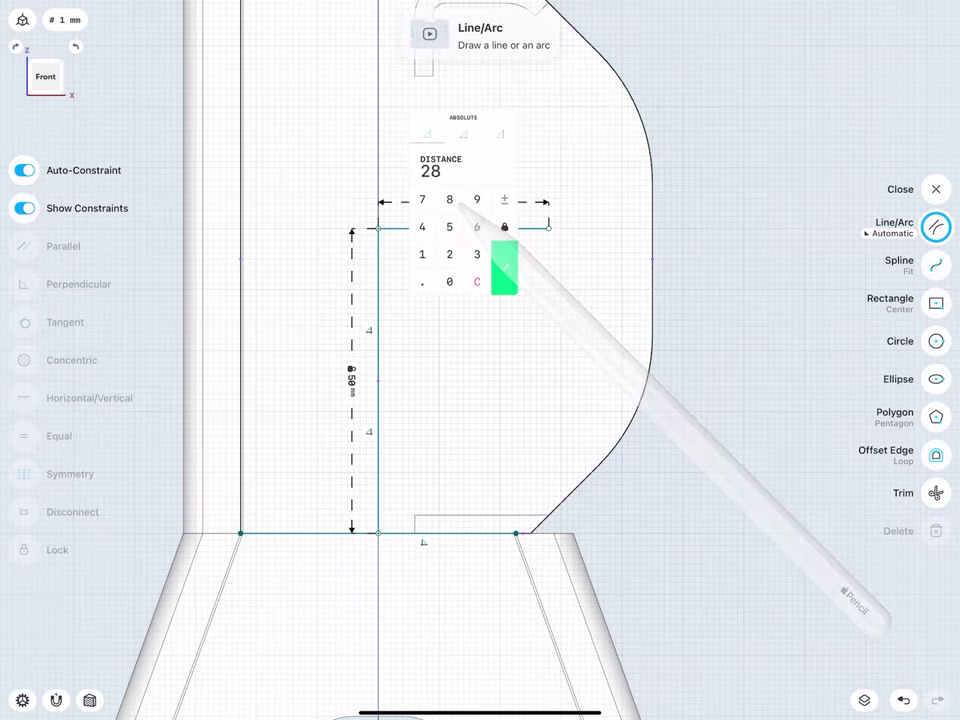
{"action": "left_click", "coordinate": [449, 254]}
{"action": "left_click", "coordinate": [449, 227]}
{"action": "left_click", "coordinate": [504, 268]}
{"action": "scroll", "coordinate": [431, 306], "scroll_direction": "up", "scroll_amount": 3}
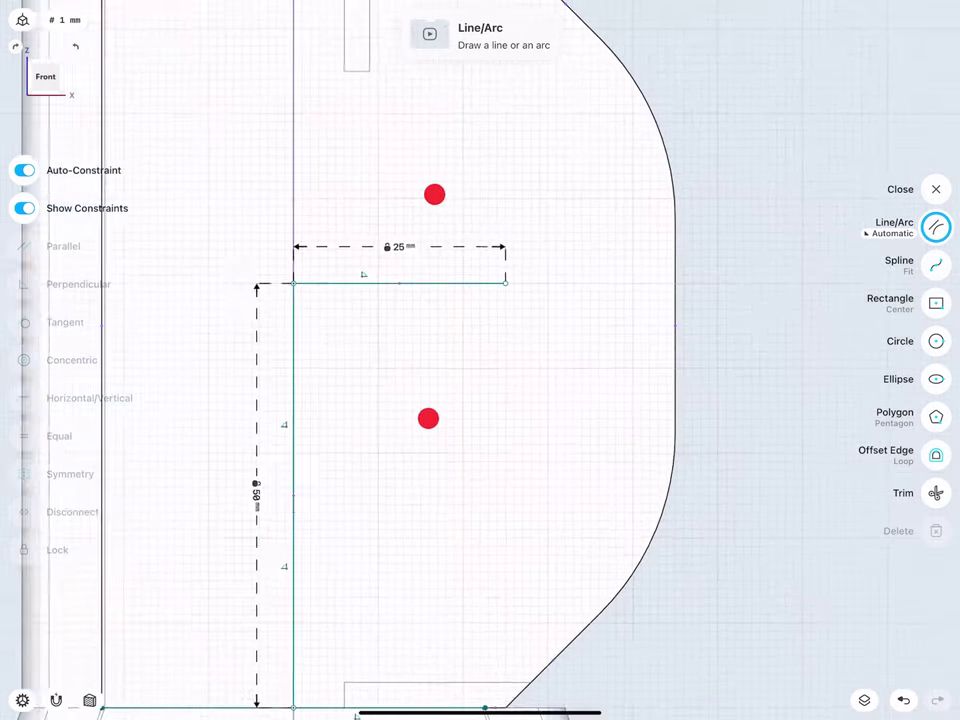
{"action": "scroll", "coordinate": [431, 306], "scroll_direction": "up", "scroll_amount": 2}
Step: Draw concentric circles of 8 mm and 13 mm radius at the guide line's end
{"action": "left_click", "coordinate": [929, 346]}
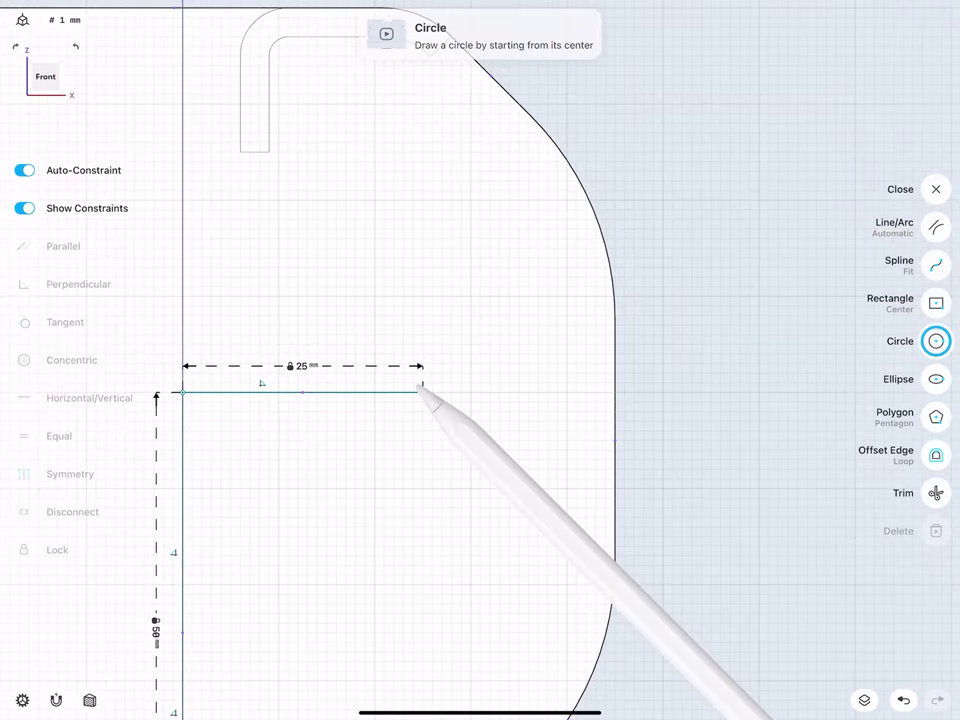
{"action": "left_click_drag", "start_coordinate": [423, 392], "coordinate": [500, 393]}
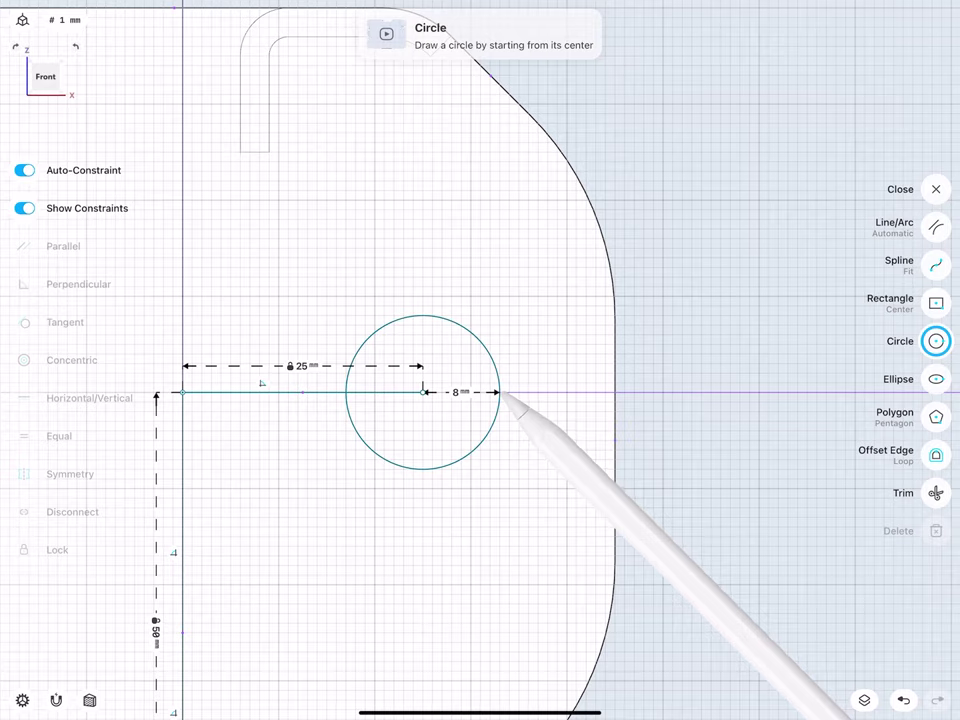
{"action": "left_click", "coordinate": [455, 392]}
{"action": "left_click", "coordinate": [502, 438]}
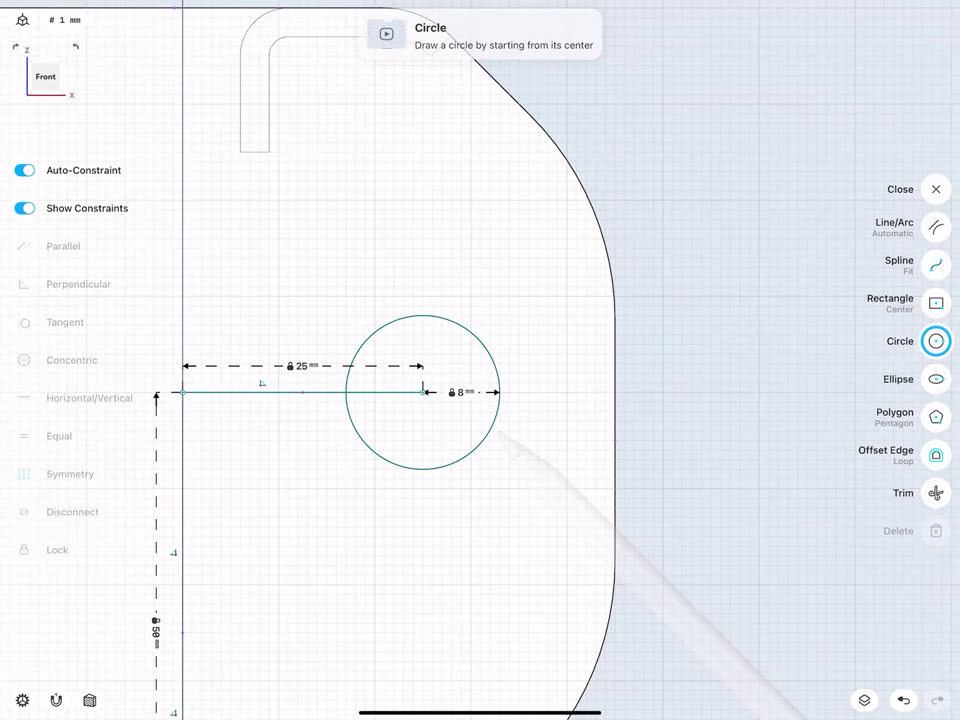
{"action": "left_click_drag", "start_coordinate": [462, 392], "coordinate": [479, 379]}
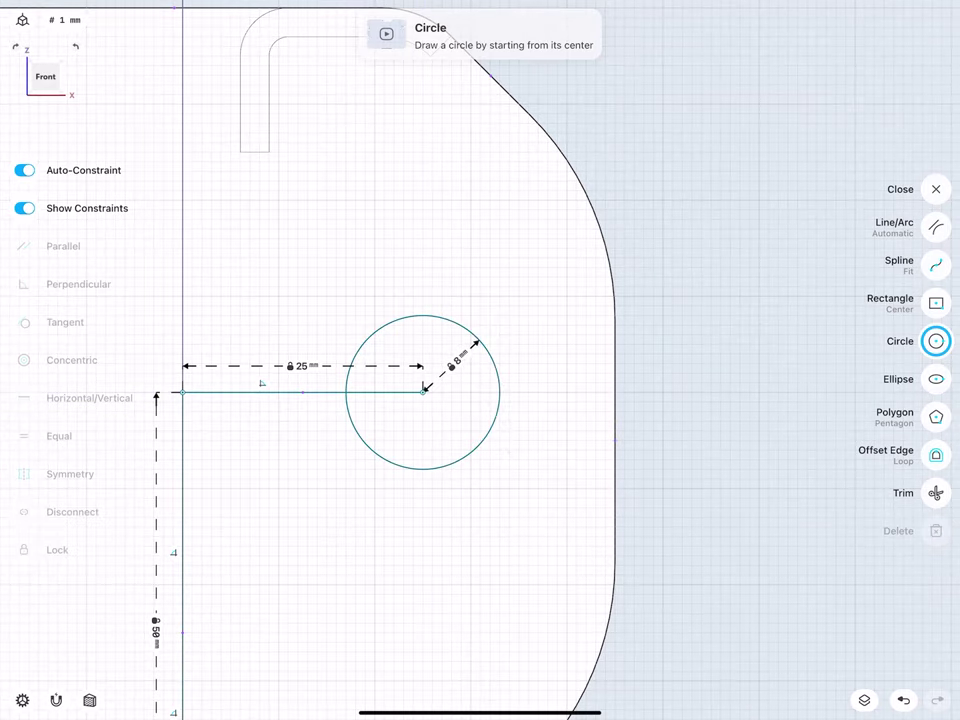
{"action": "left_click_drag", "start_coordinate": [423, 392], "coordinate": [423, 267]}
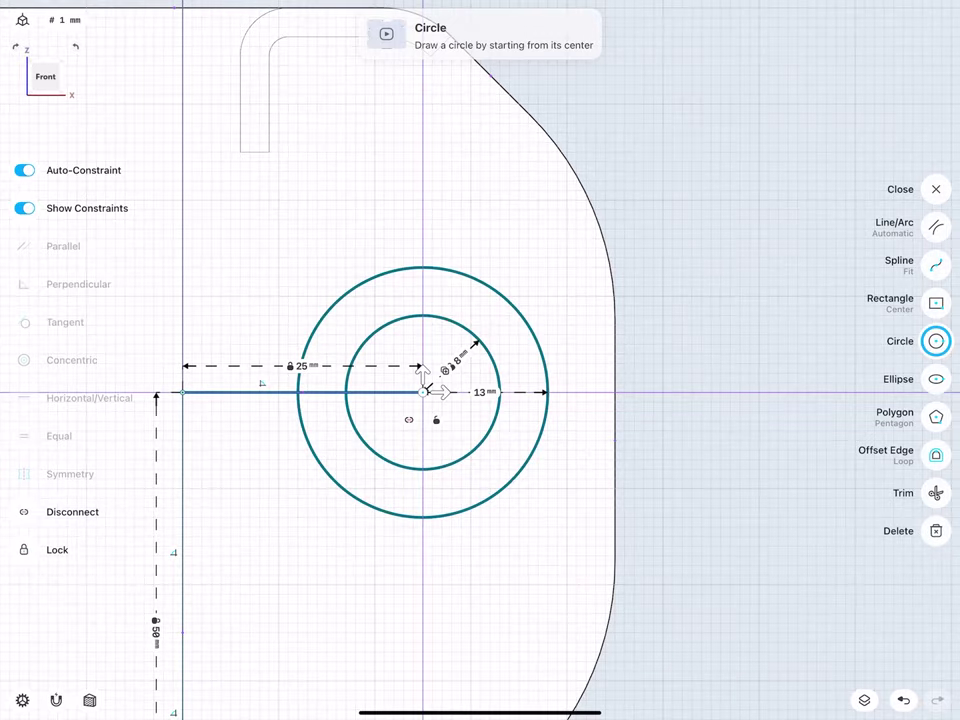
{"action": "left_click", "coordinate": [480, 392]}
{"action": "left_click", "coordinate": [526, 440]}
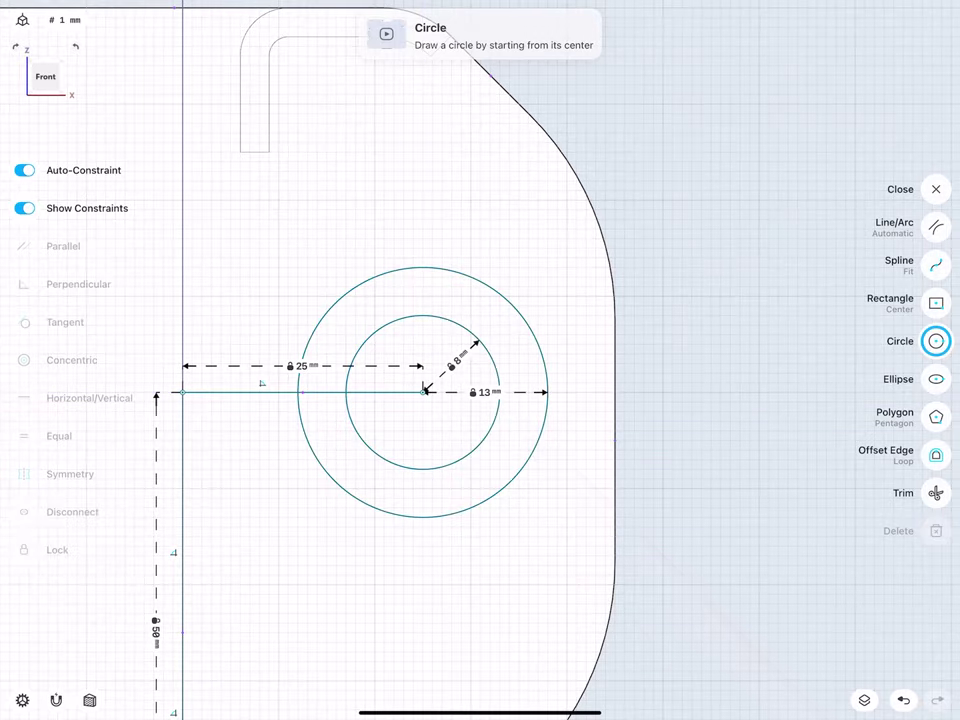
{"action": "scroll", "coordinate": [370, 400], "scroll_direction": "down", "scroll_amount": 5}
{"action": "middle_click_drag", "start_coordinate": [370, 430], "coordinate": [370, 492]}
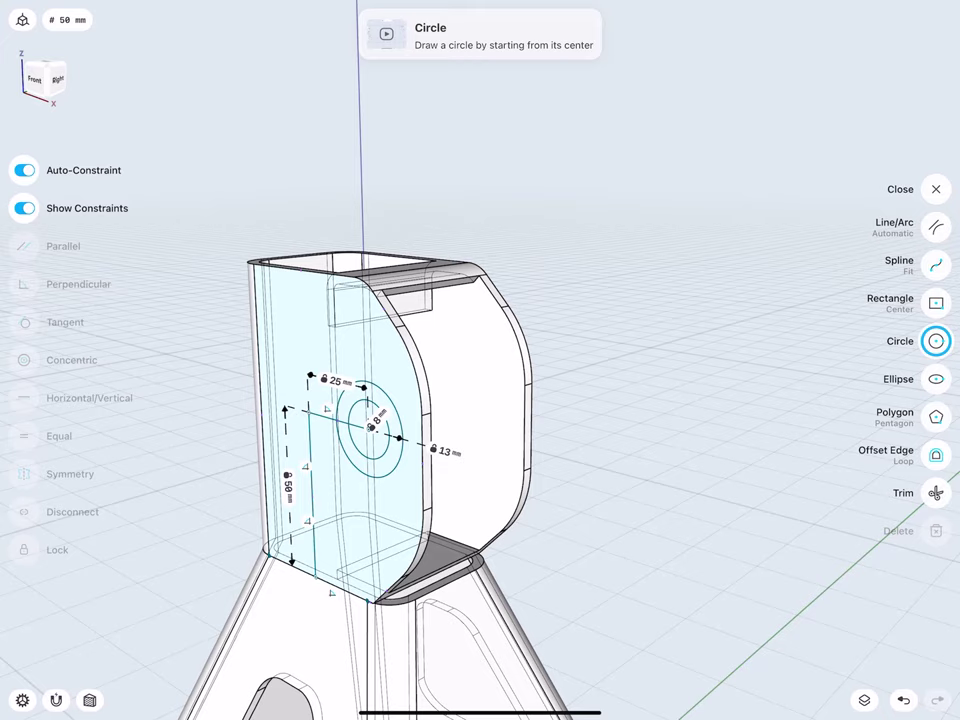
Step: Select the 8 mm and 13 mm circles and copy them about 46 mm across to the opposite side wall
{"action": "key", "text": "l"}
{"action": "scroll", "coordinate": [338, 414], "scroll_direction": "up", "scroll_amount": 5}
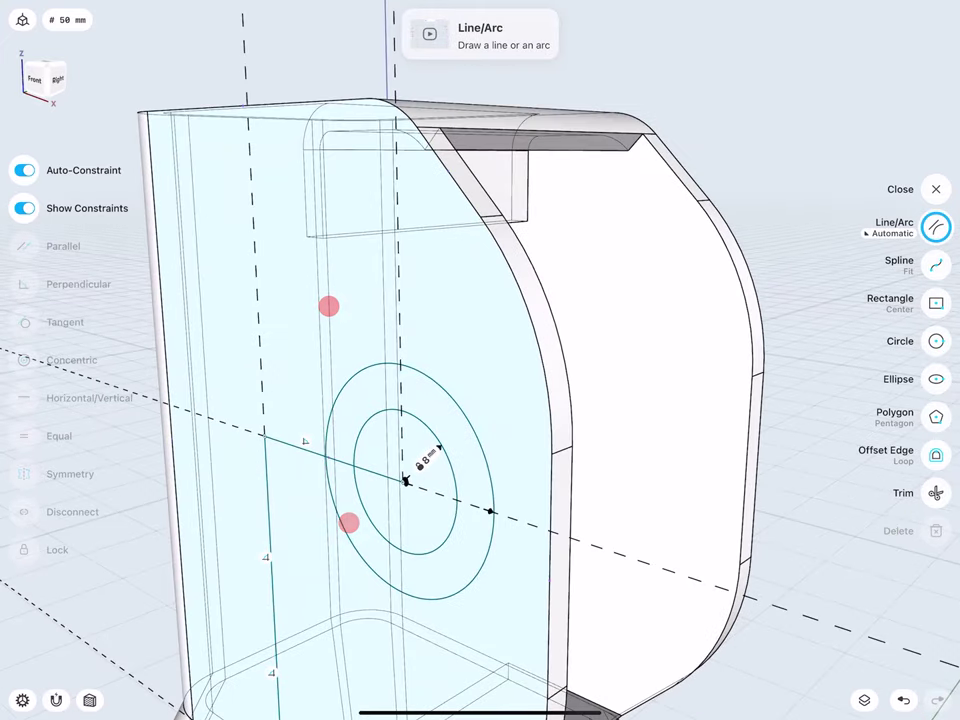
{"action": "left_click", "coordinate": [430, 418]}
{"action": "left_click", "coordinate": [440, 385]}
{"action": "scroll", "coordinate": [408, 435], "scroll_direction": "down", "scroll_amount": 3}
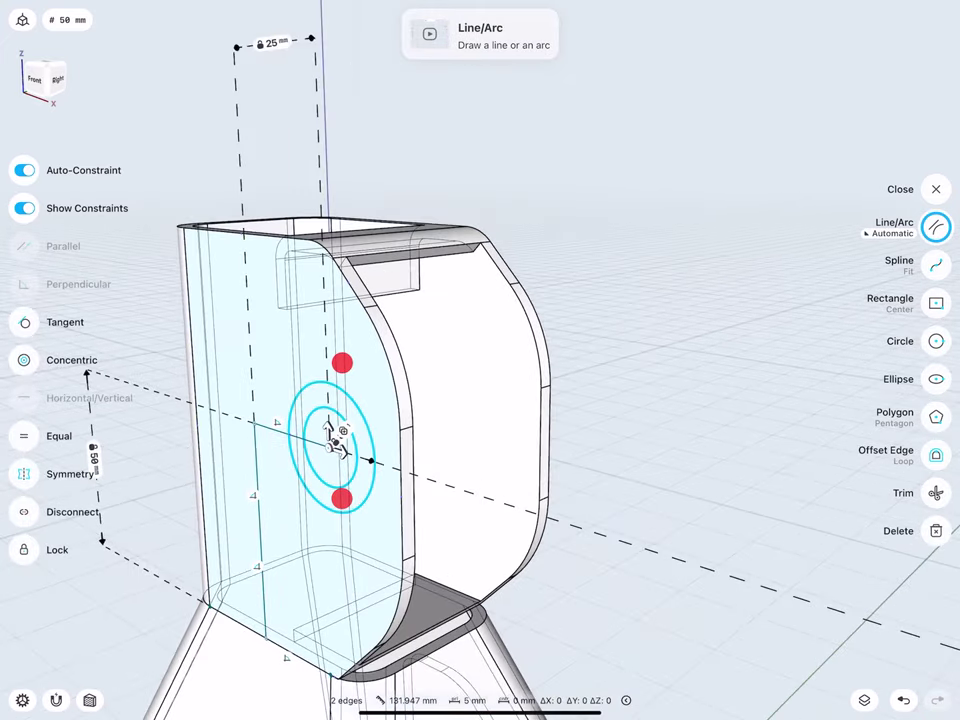
{"action": "left_click", "coordinate": [934, 190]}
{"action": "scroll", "coordinate": [326, 442], "scroll_direction": "down", "scroll_amount": 3}
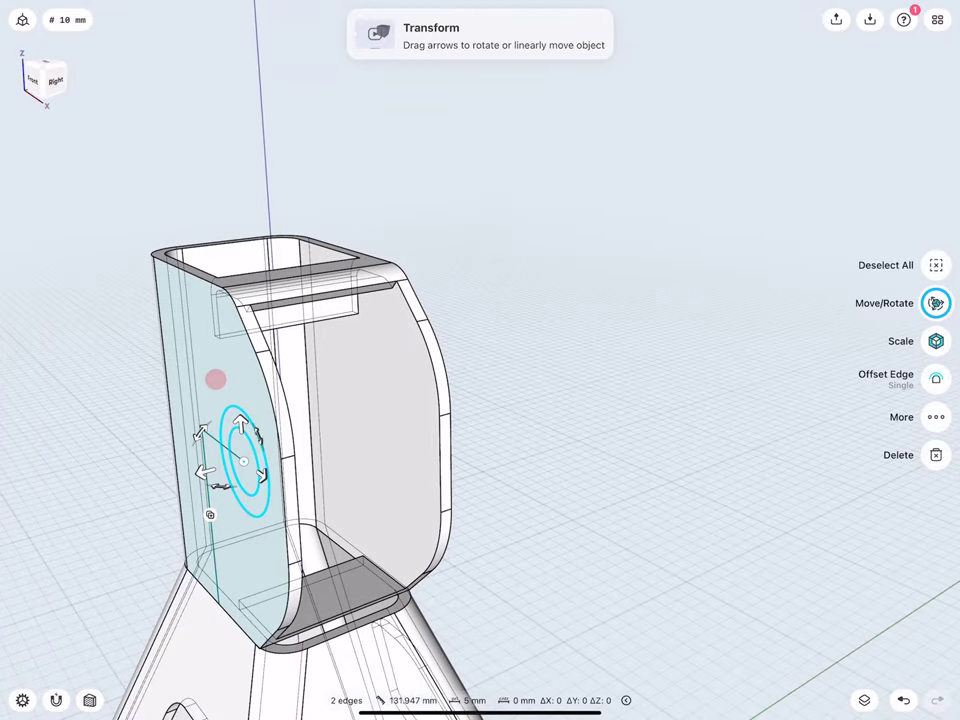
{"action": "left_click_drag", "start_coordinate": [207, 470], "coordinate": [370, 425]}
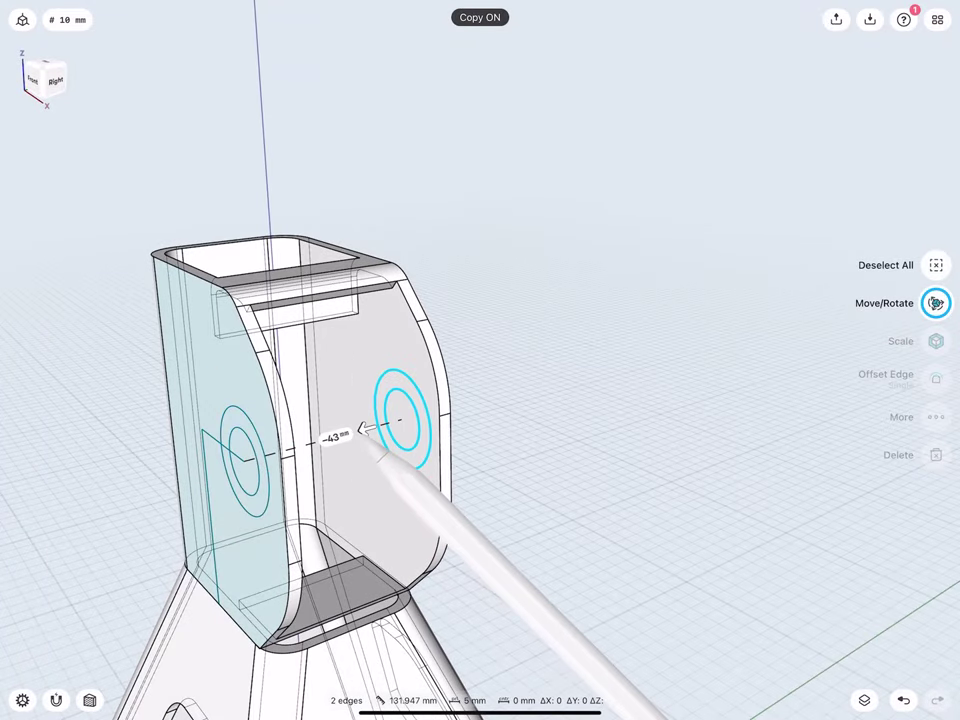
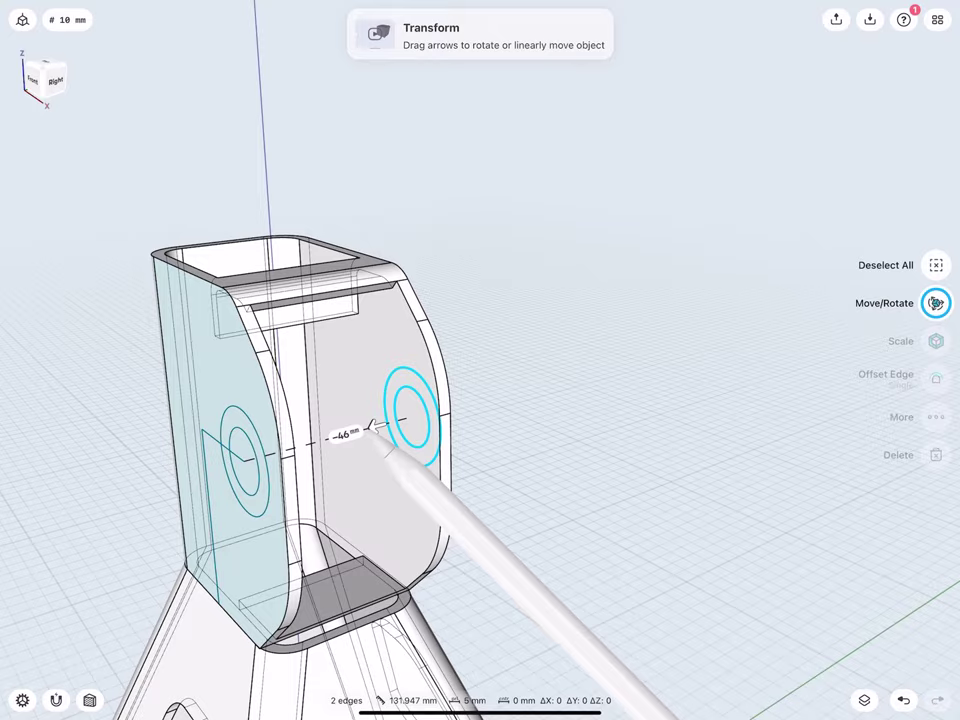
Step: Move the copied pair of concentric circles exactly -44 mm onto the opposite side plate, then deselect them
{"action": "scroll", "coordinate": [345, 415], "scroll_direction": "up", "scroll_amount": 5}
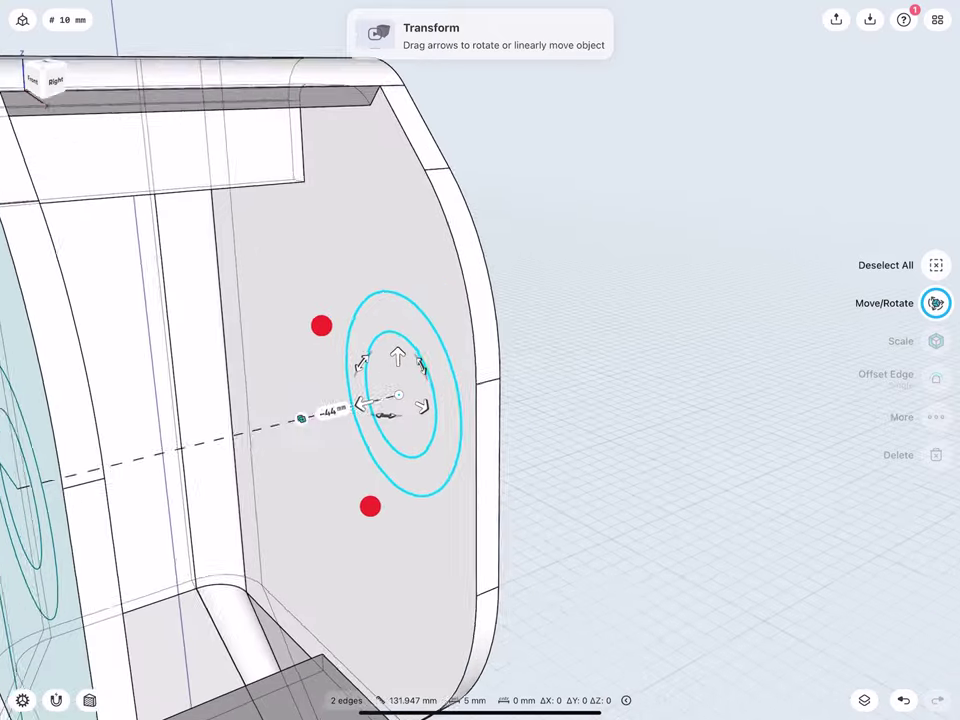
{"action": "left_click_drag", "start_coordinate": [321, 326], "coordinate": [266, 328]}
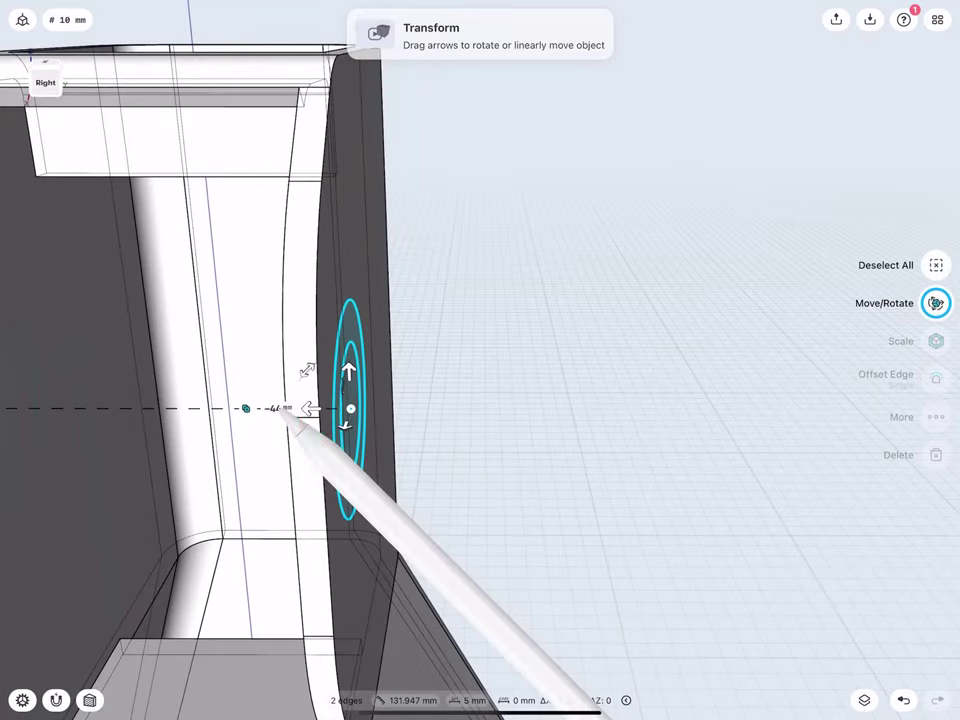
{"action": "left_click", "coordinate": [280, 408]}
{"action": "left_click", "coordinate": [320, 445]}
{"action": "left_click", "coordinate": [489, 317]}
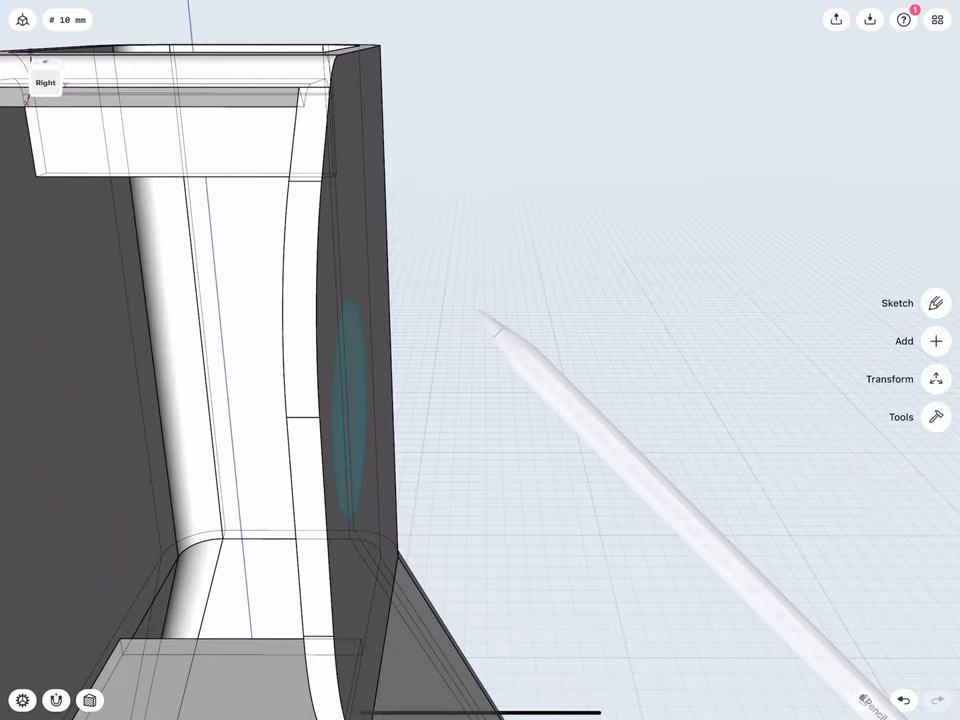
{"action": "scroll", "coordinate": [311, 495], "scroll_direction": "up", "scroll_amount": 5}
{"action": "scroll", "coordinate": [310, 412], "scroll_direction": "down", "scroll_amount": 5}
Step: Cut the inner circle through both side plates as a -79 mm hole
{"action": "left_click_drag", "start_coordinate": [314, 342], "coordinate": [446, 341]}
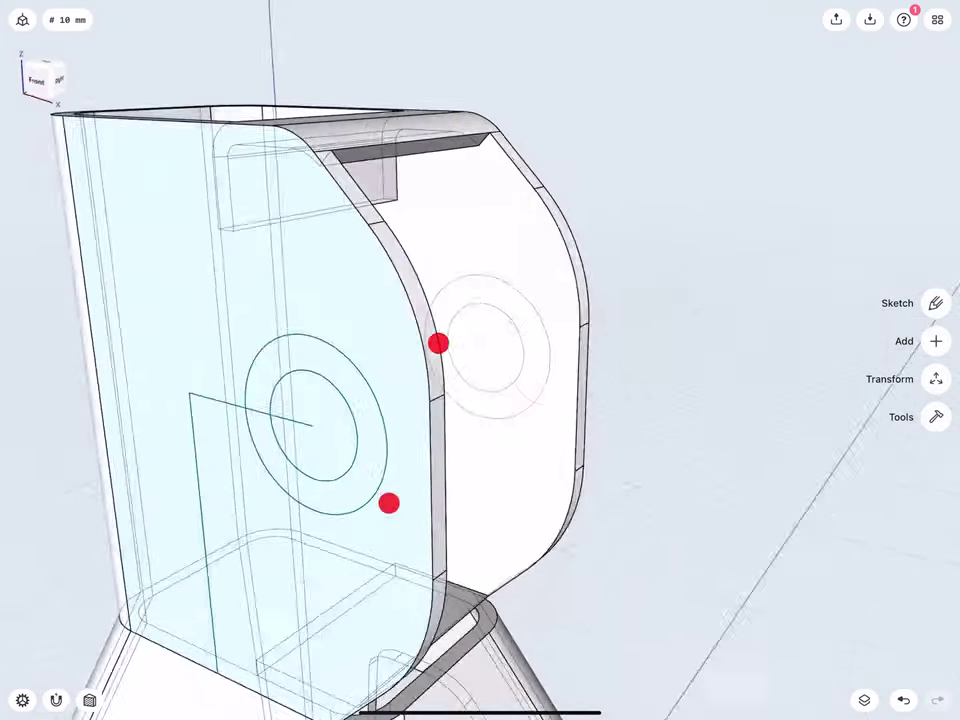
{"action": "left_click", "coordinate": [305, 418]}
{"action": "mouse_move", "coordinate": [305, 418]}
{"action": "left_mouse_down"}
{"action": "mouse_move", "coordinate": [375, 368]}
{"action": "mouse_move", "coordinate": [535, 283]}
{"action": "left_mouse_up"}
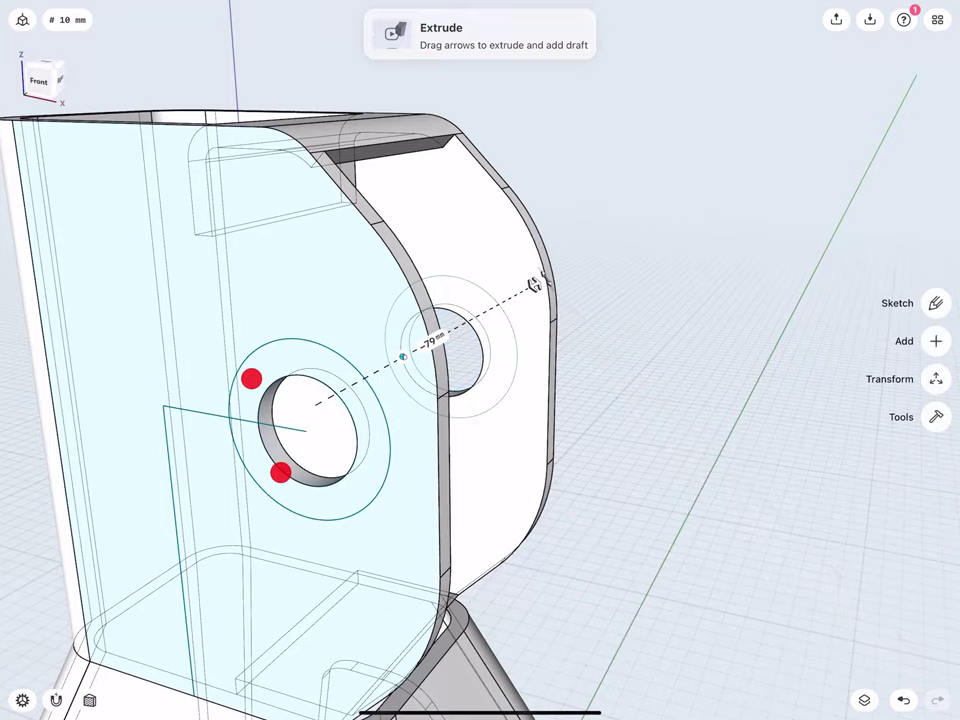
{"action": "scroll", "coordinate": [265, 425], "scroll_direction": "up", "scroll_amount": 3}
{"action": "scroll", "coordinate": [270, 440], "scroll_direction": "down", "scroll_amount": 5}
{"action": "scroll", "coordinate": [249, 452], "scroll_direction": "up", "scroll_amount": 2}
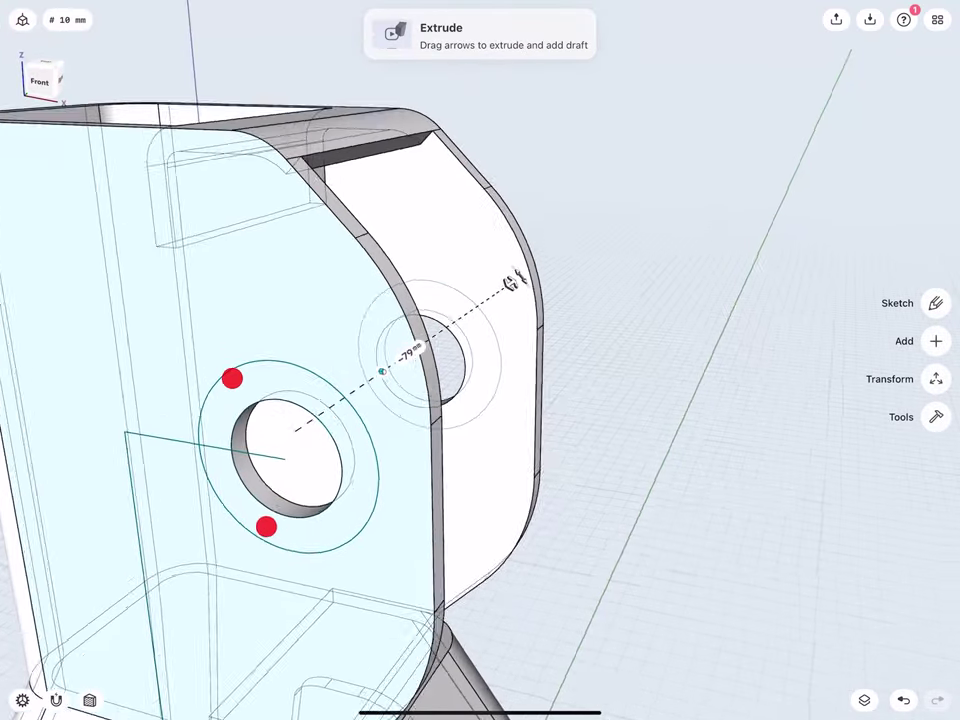
{"action": "scroll", "coordinate": [249, 452], "scroll_direction": "up", "scroll_amount": 2}
Step: Extrude the ring face around the front hole outward by 3 mm
{"action": "left_click", "coordinate": [268, 400]}
{"action": "middle_click_drag", "start_coordinate": [300, 420], "coordinate": [214, 332]}
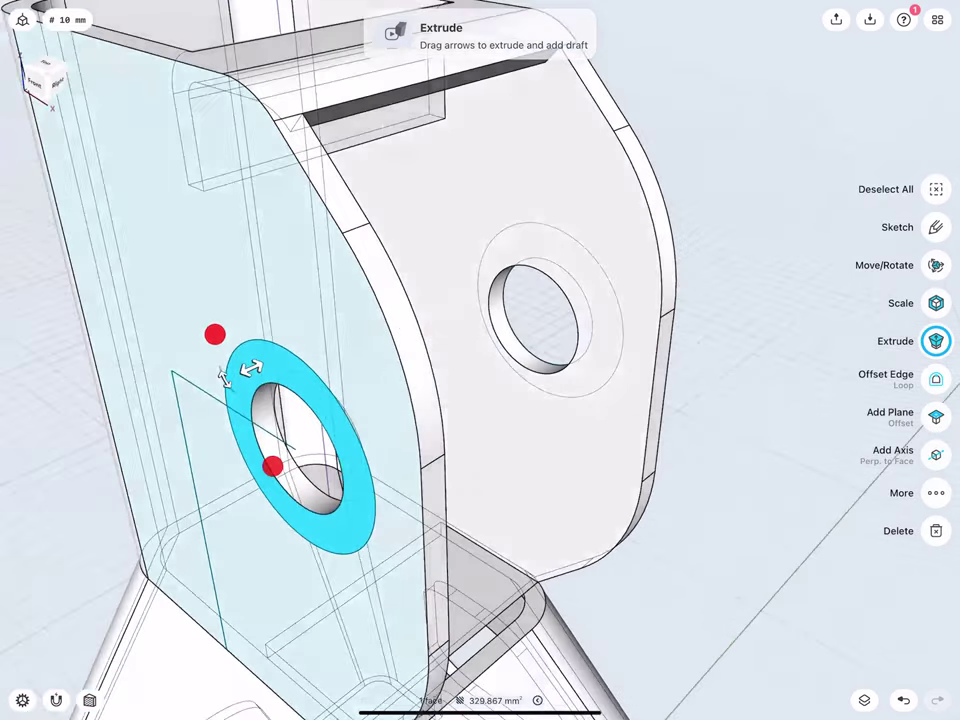
{"action": "left_click_drag", "start_coordinate": [252, 370], "coordinate": [229, 378]}
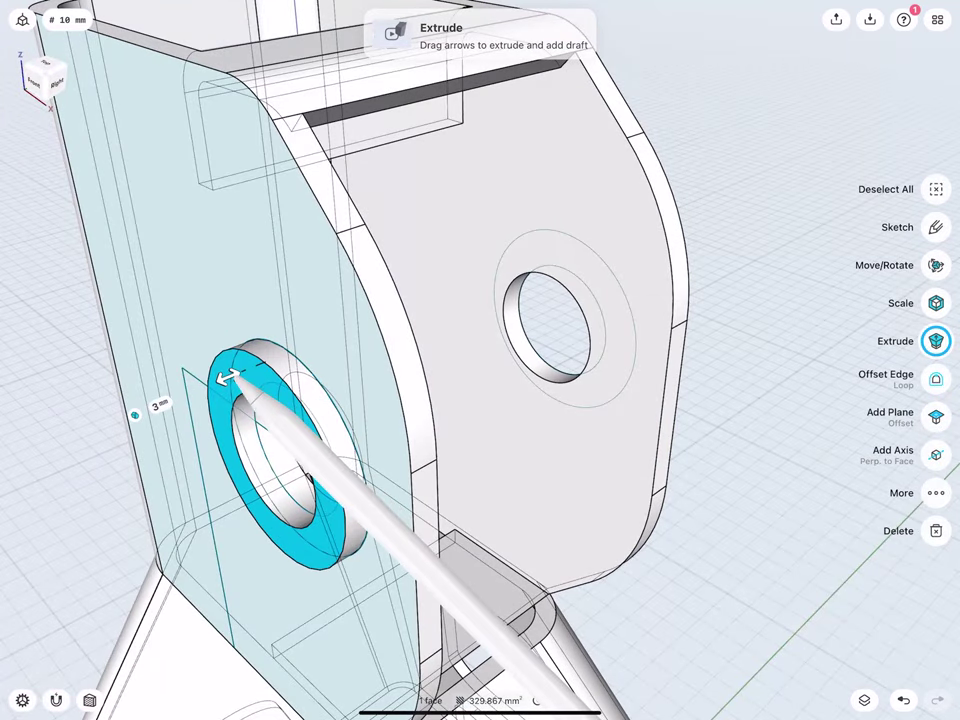
{"action": "left_click", "coordinate": [258, 340]}
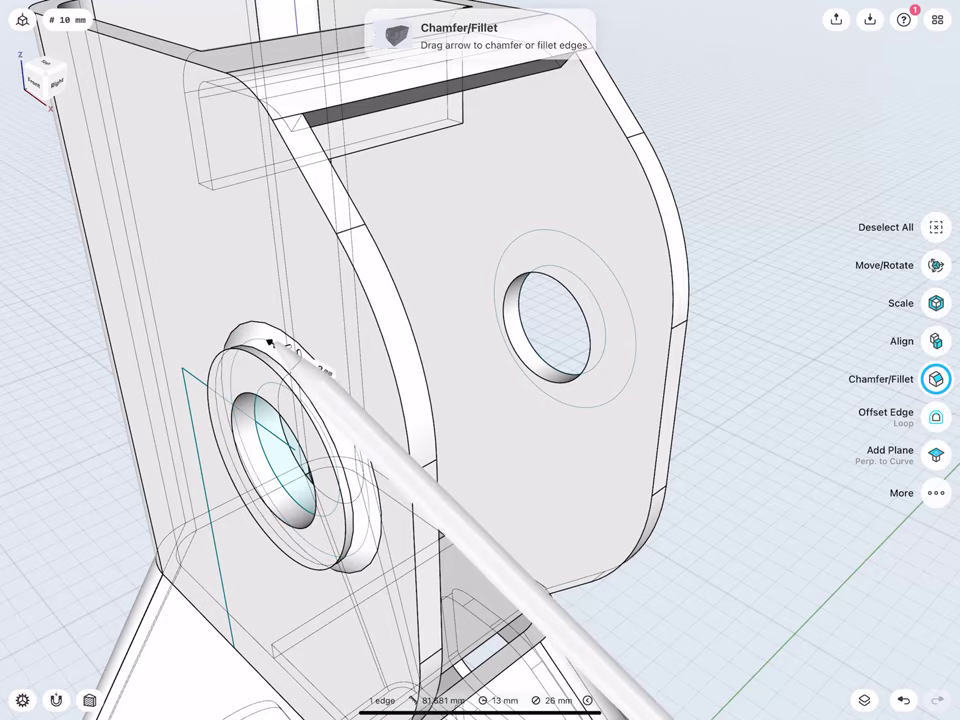
Step: Round the front ring boss's outer edge by 2 mm
{"action": "left_click_drag", "start_coordinate": [268, 343], "coordinate": [274, 346]}
{"action": "left_click", "coordinate": [321, 369]}
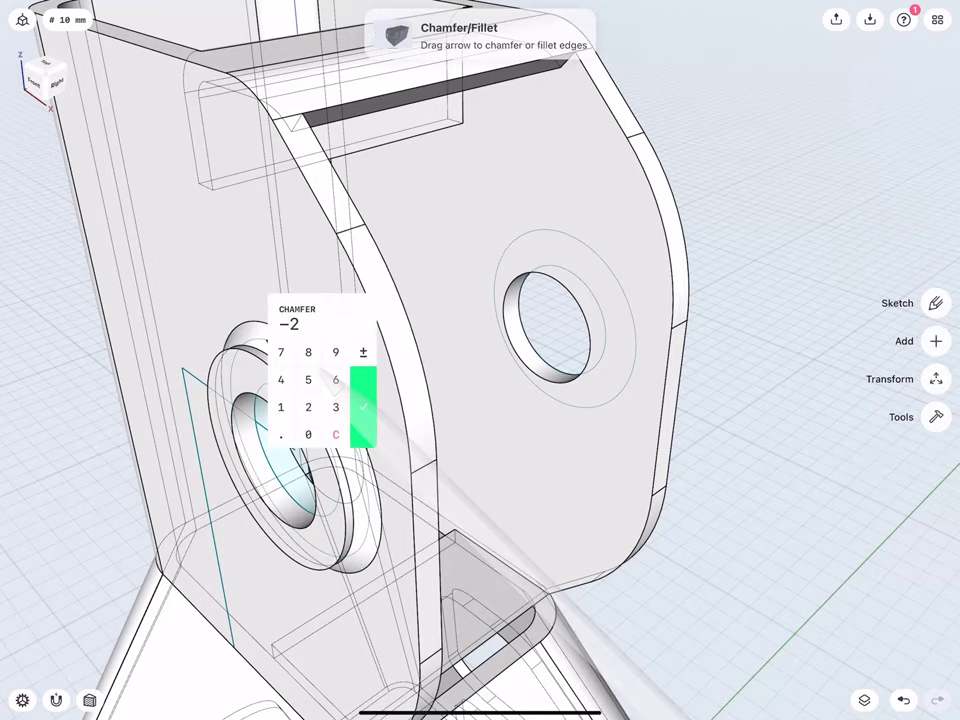
{"action": "left_click", "coordinate": [364, 407]}
{"action": "scroll", "coordinate": [264, 384], "scroll_direction": "down", "scroll_amount": 3}
Step: Raise a matching ring around the second hole and select its outer edge for a 2 mm rounding
{"action": "mouse_move", "coordinate": [265, 384]}
{"action": "middle_mouse_down"}
{"action": "mouse_move", "coordinate": [118, 379]}
{"action": "mouse_move", "coordinate": [452, 413]}
{"action": "middle_mouse_up"}
{"action": "scroll", "coordinate": [452, 413], "scroll_direction": "up", "scroll_amount": 2}
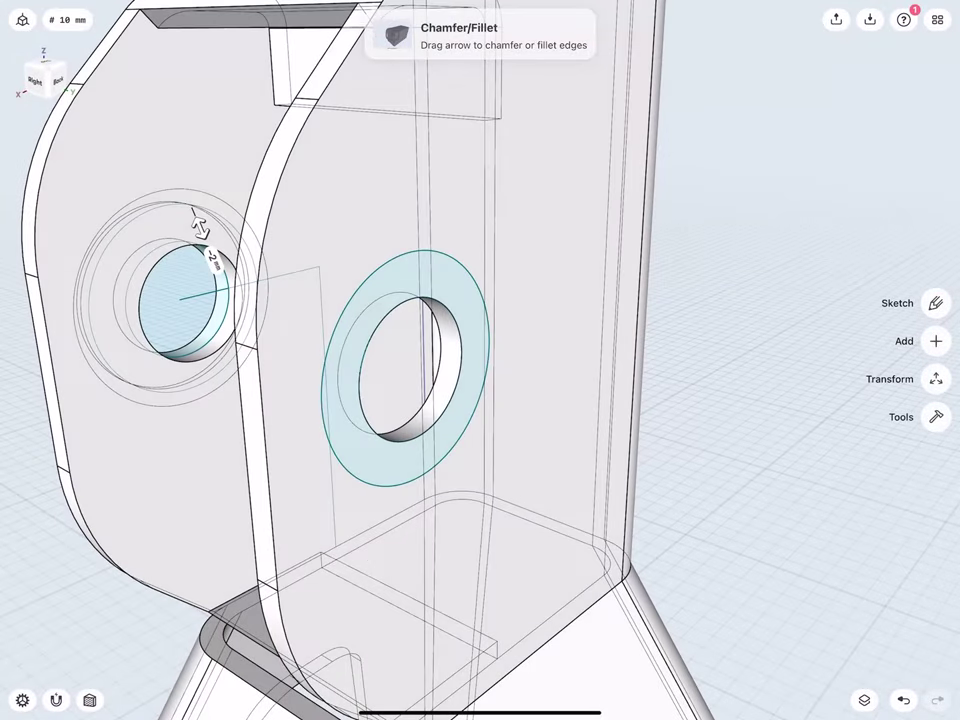
{"action": "left_click", "coordinate": [404, 284]}
{"action": "mouse_move", "coordinate": [390, 276]}
{"action": "left_mouse_down"}
{"action": "mouse_move", "coordinate": [428, 283]}
{"action": "mouse_move", "coordinate": [386, 274]}
{"action": "left_mouse_up"}
{"action": "left_click", "coordinate": [393, 258]}
{"action": "scroll", "coordinate": [360, 395], "scroll_direction": "down", "scroll_amount": 4}
{"action": "scroll", "coordinate": [375, 401], "scroll_direction": "down", "scroll_amount": 2}
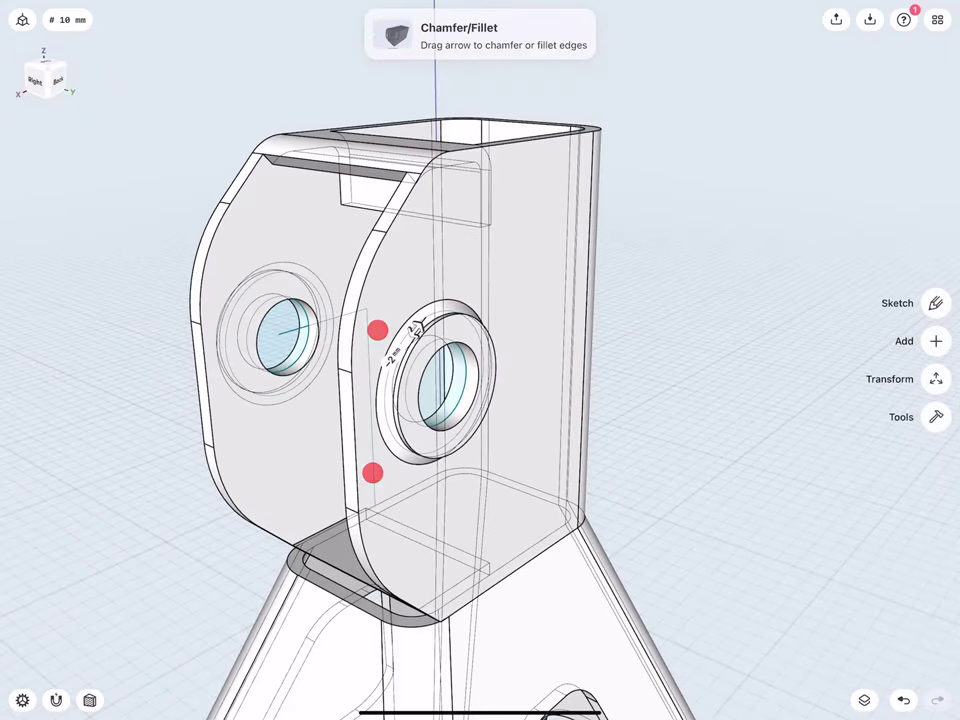
{"action": "scroll", "coordinate": [279, 386], "scroll_direction": "down", "scroll_amount": 1}
Step: Move both Sketch plane 06 items into the Sketches folder
{"action": "scroll", "coordinate": [321, 338], "scroll_direction": "down", "scroll_amount": 3}
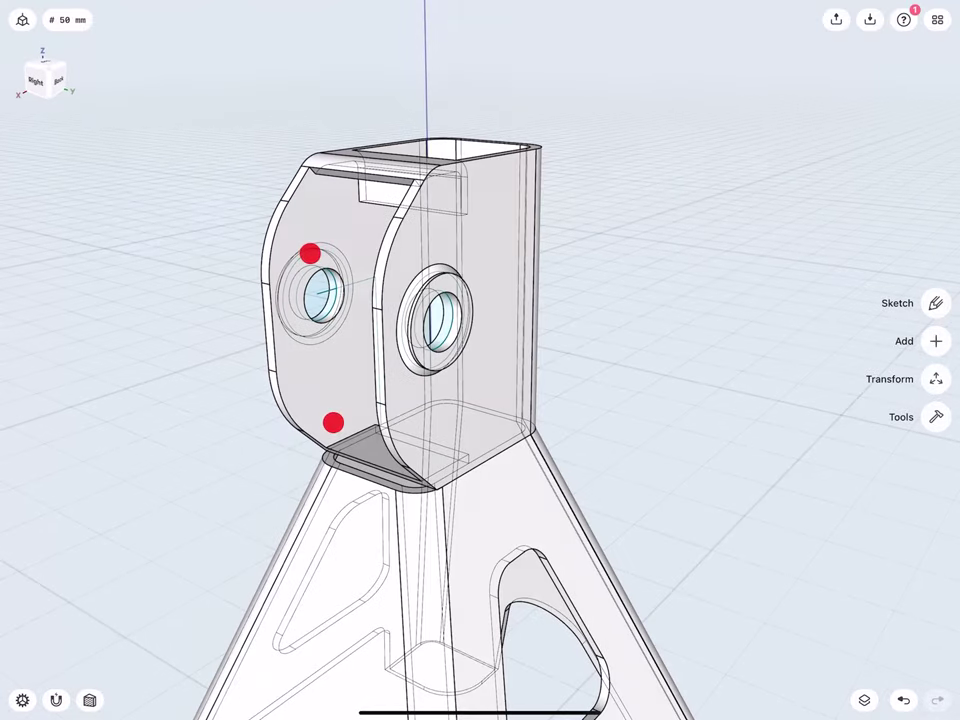
{"action": "left_click", "coordinate": [864, 700]}
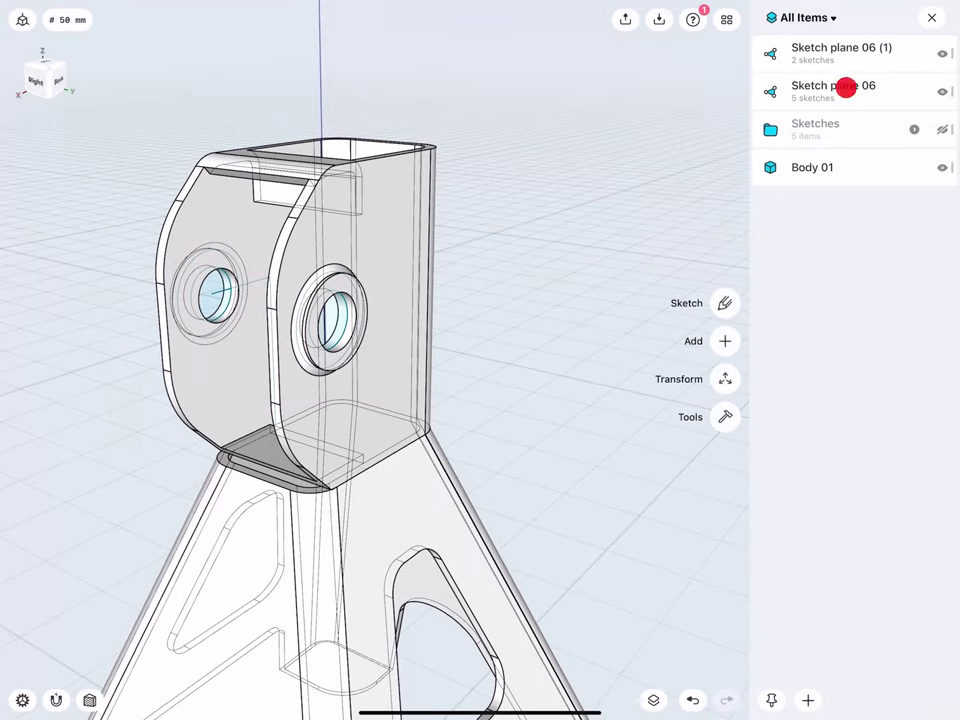
{"action": "left_click", "coordinate": [846, 88]}
{"action": "left_click", "coordinate": [836, 47]}
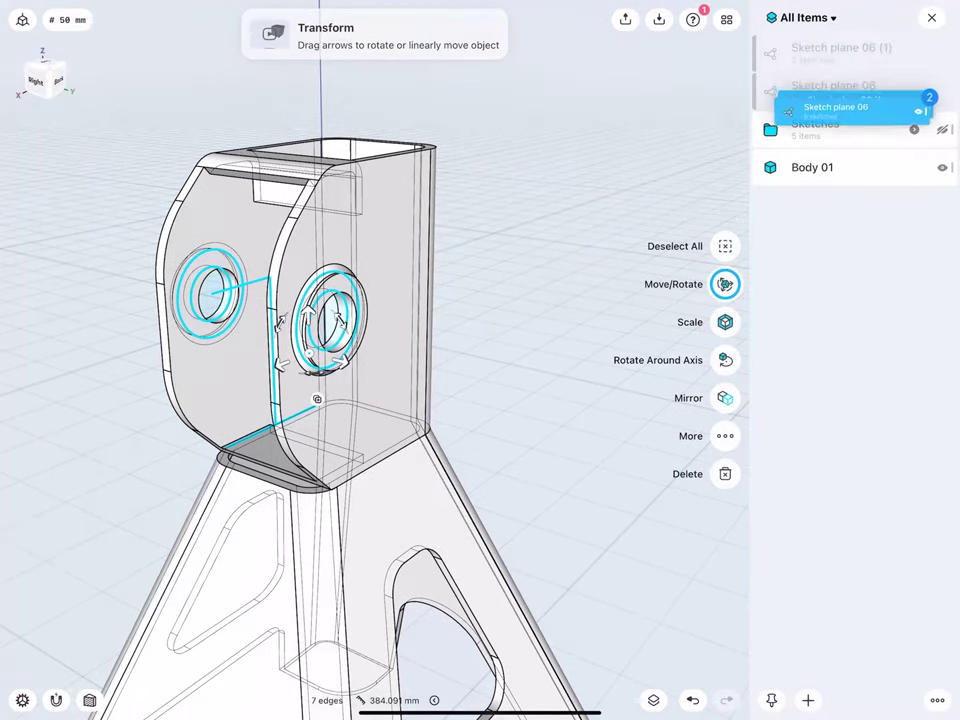
{"action": "left_click_drag", "start_coordinate": [857, 80], "coordinate": [836, 124]}
{"action": "left_click", "coordinate": [721, 700]}
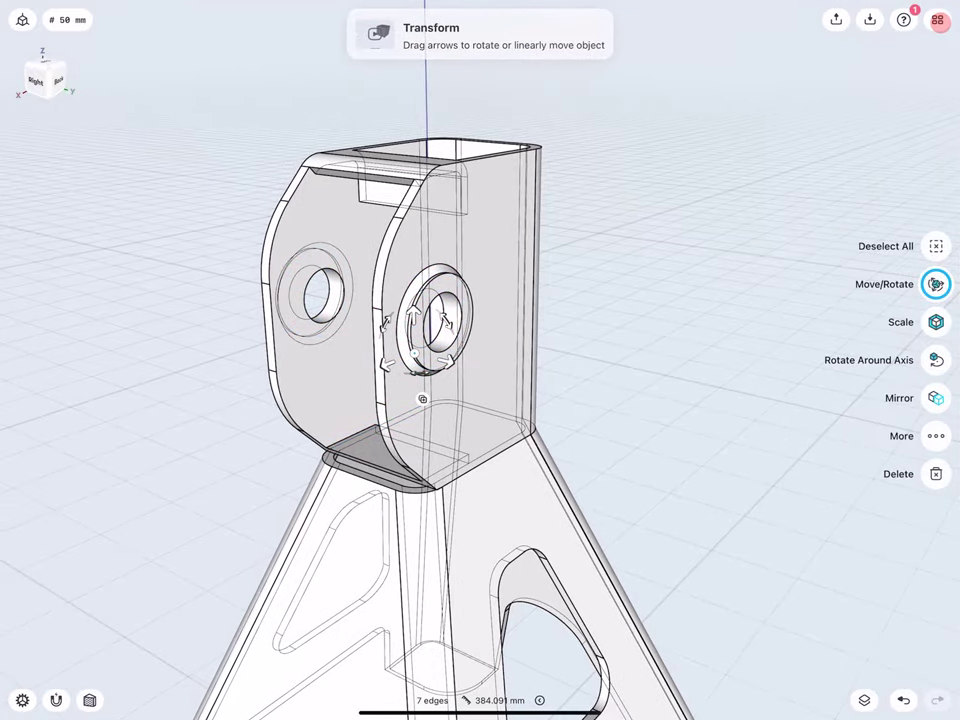
{"action": "left_click", "coordinate": [140, 432]}
Step: Switch to the front view and draw a vertical centre line up from the base
{"action": "scroll", "coordinate": [312, 388], "scroll_direction": "down", "scroll_amount": 3}
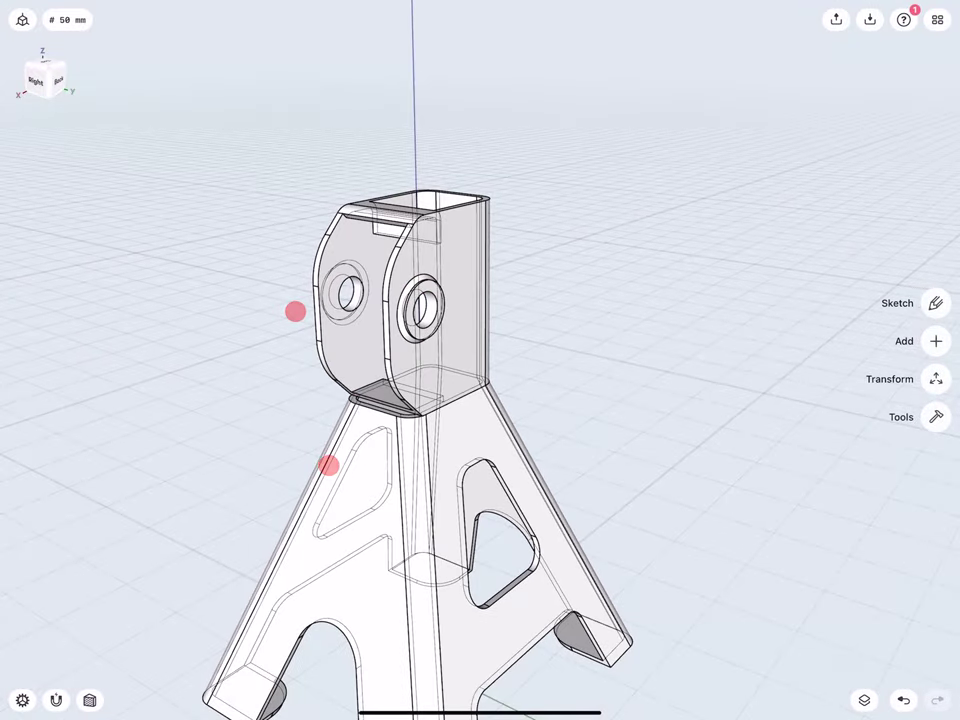
{"action": "left_click_drag", "start_coordinate": [40, 80], "coordinate": [62, 98]}
{"action": "left_click", "coordinate": [89, 700]}
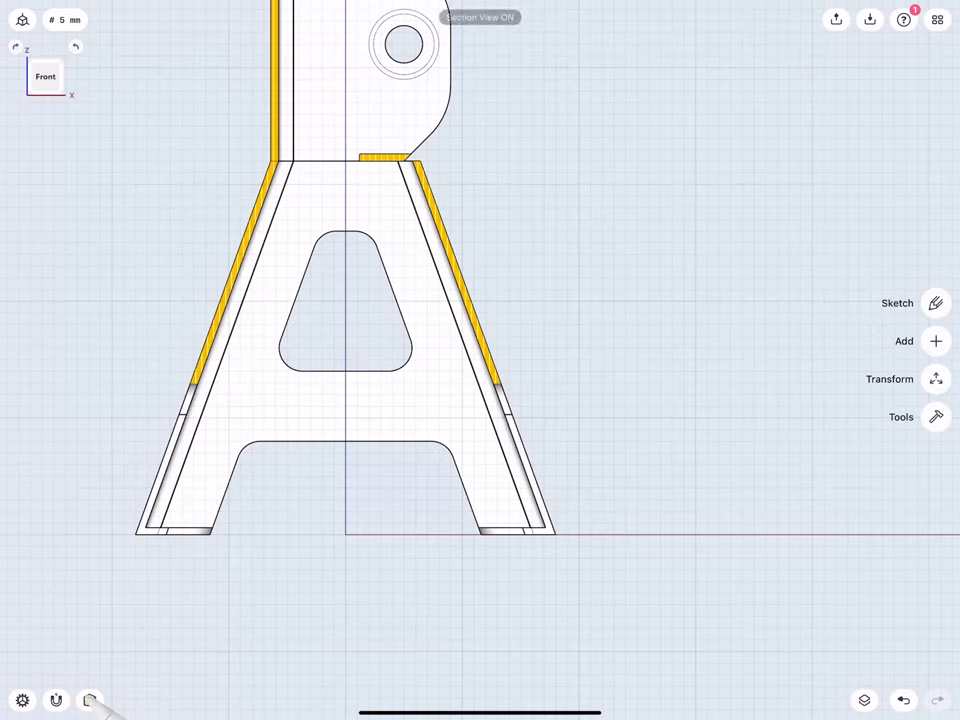
{"action": "scroll", "coordinate": [268, 444], "scroll_direction": "up", "scroll_amount": 3}
{"action": "scroll", "coordinate": [283, 464], "scroll_direction": "up", "scroll_amount": 3}
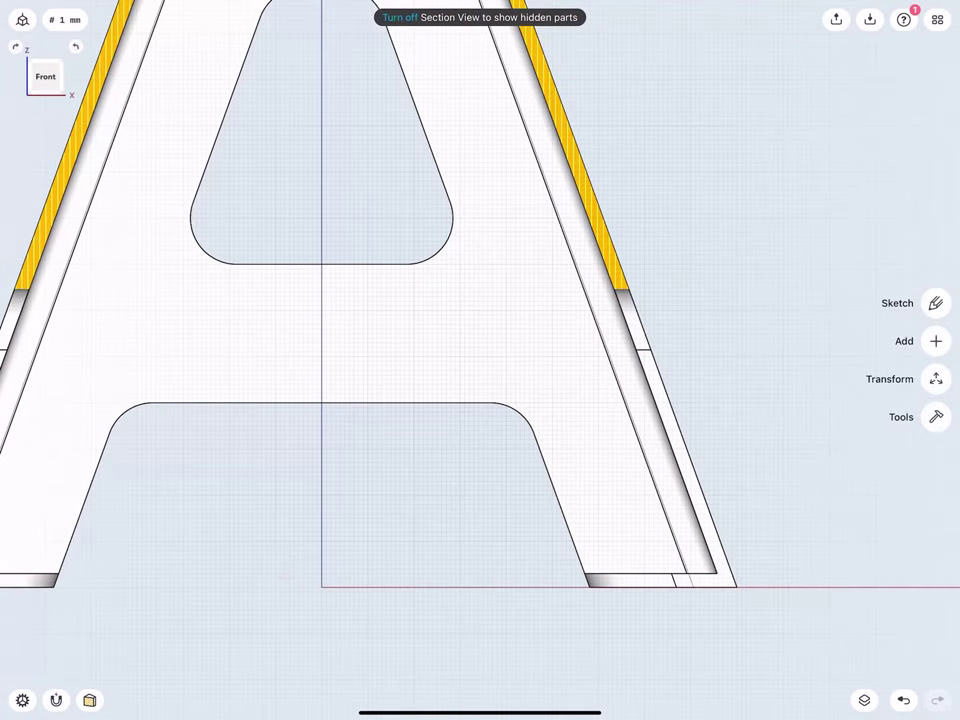
{"action": "left_click_drag", "start_coordinate": [321, 586], "coordinate": [321, 323]}
Step: Set the vertical centre line's length to 64 mm
{"action": "left_click", "coordinate": [295, 450]}
{"action": "left_click", "coordinate": [306, 480]}
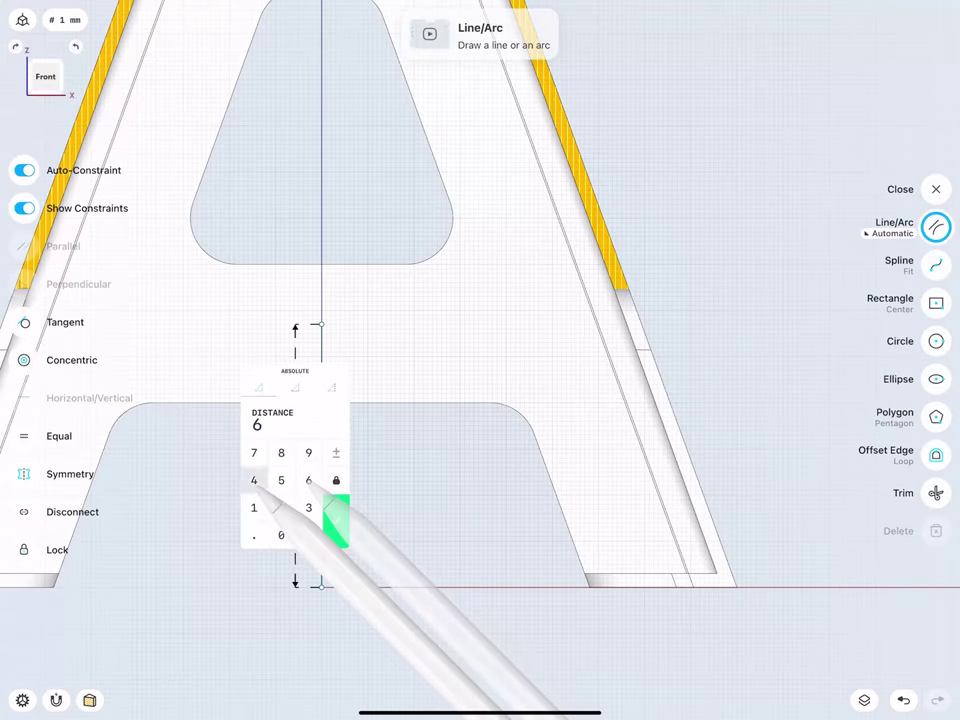
{"action": "left_click", "coordinate": [255, 480]}
{"action": "left_click", "coordinate": [334, 521]}
{"action": "scroll", "coordinate": [290, 385], "scroll_direction": "up", "scroll_amount": 5}
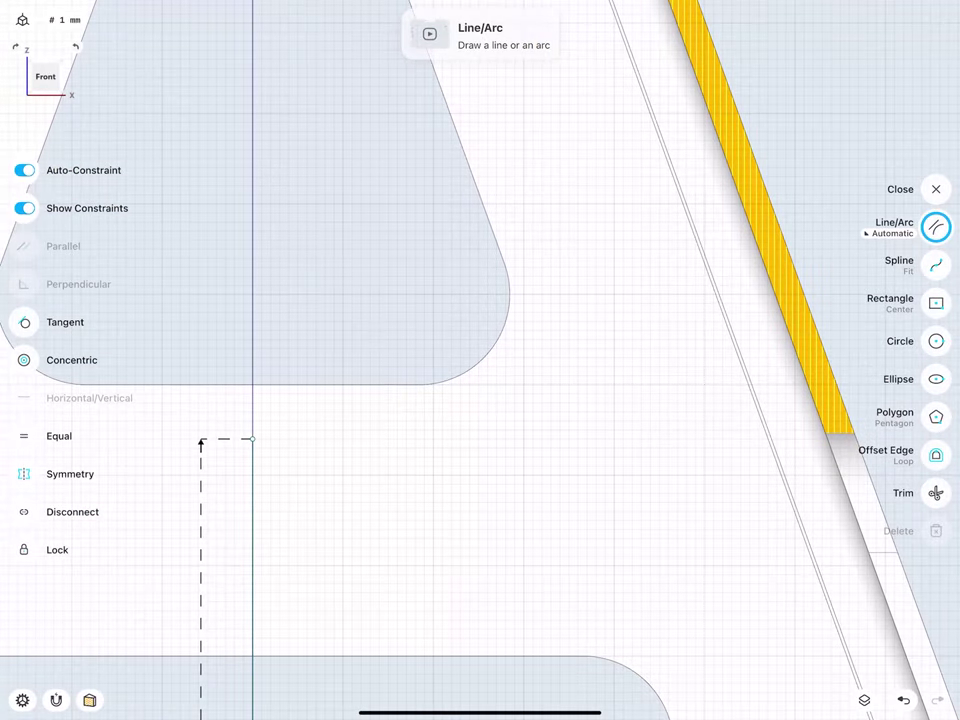
Step: Draw a 6 mm horizontal line to the right from the top
{"action": "left_click_drag", "start_coordinate": [252, 438], "coordinate": [317, 438]}
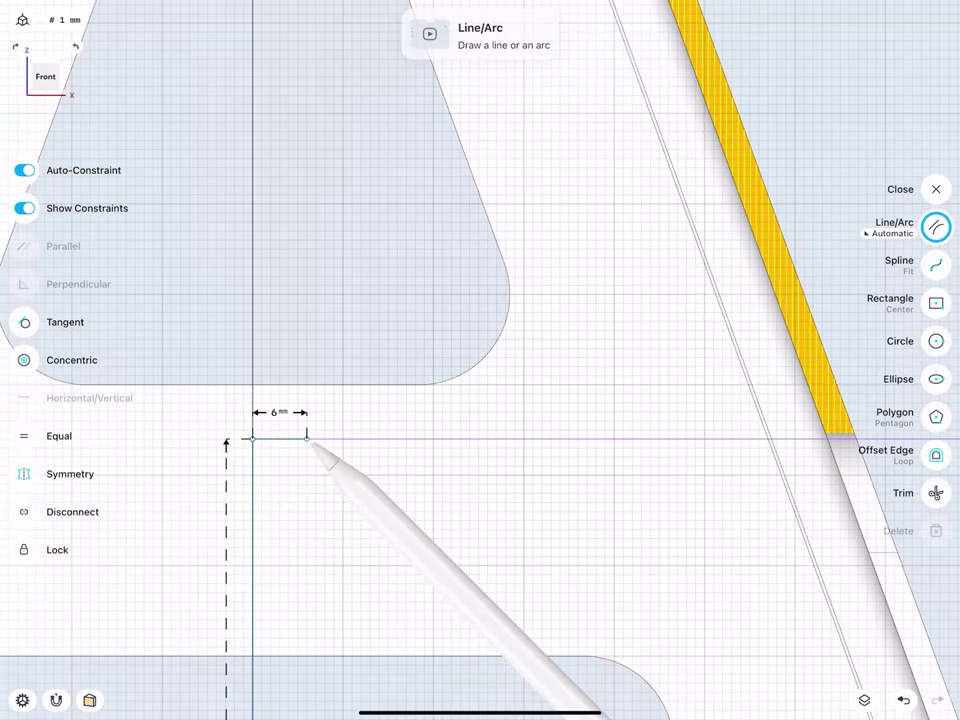
{"action": "left_click", "coordinate": [283, 409]}
{"action": "left_click", "coordinate": [297, 437]}
{"action": "left_click", "coordinate": [325, 480]}
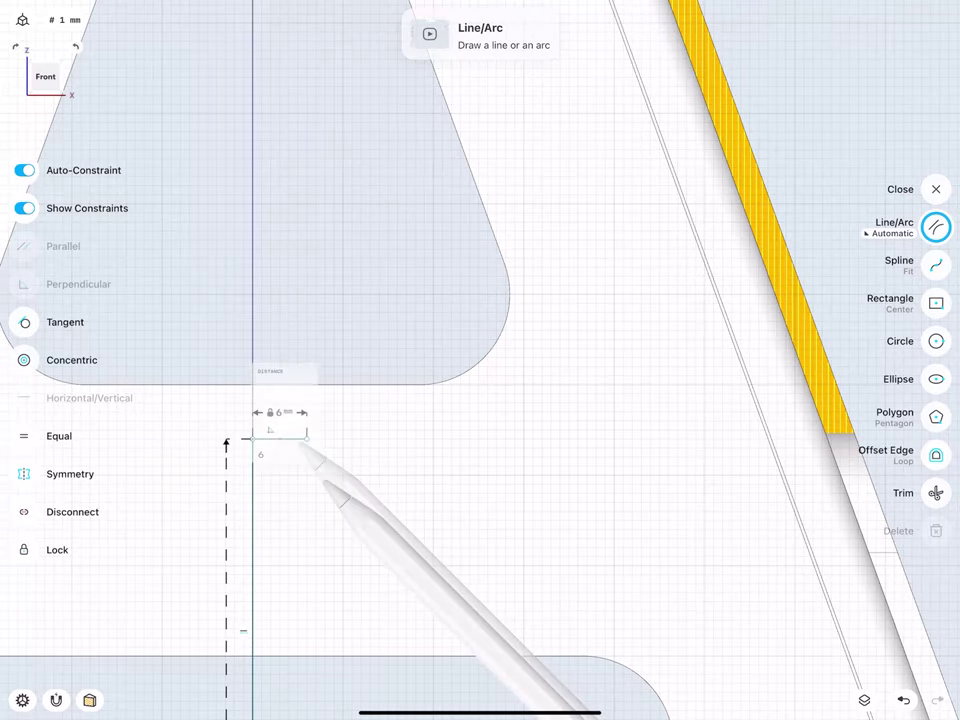
{"action": "scroll", "coordinate": [243, 455], "scroll_direction": "down", "scroll_amount": 2}
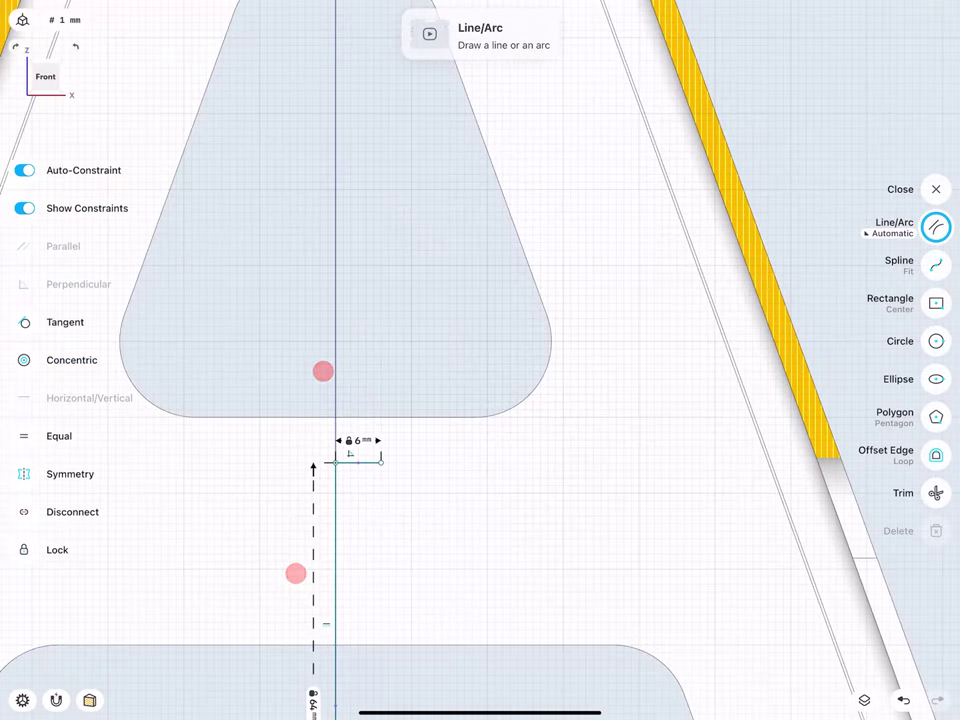
Step: Draw a 28 mm horizontal line leftward from the top point
{"action": "left_click_drag", "start_coordinate": [335, 462], "coordinate": [146, 463]}
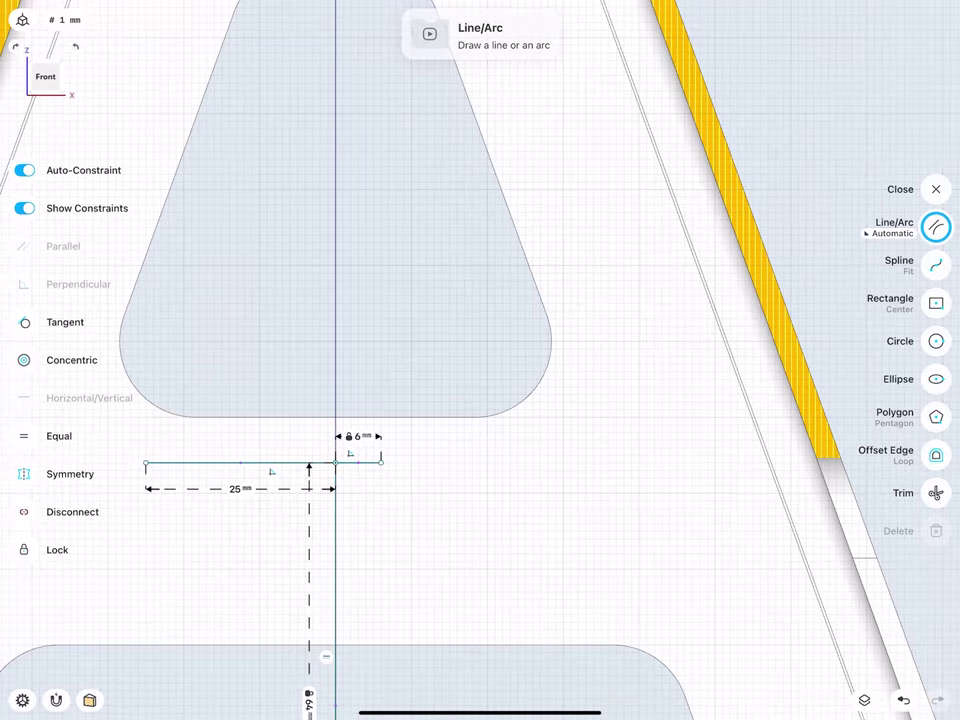
{"action": "left_click", "coordinate": [234, 488]}
{"action": "type", "text": "28"}
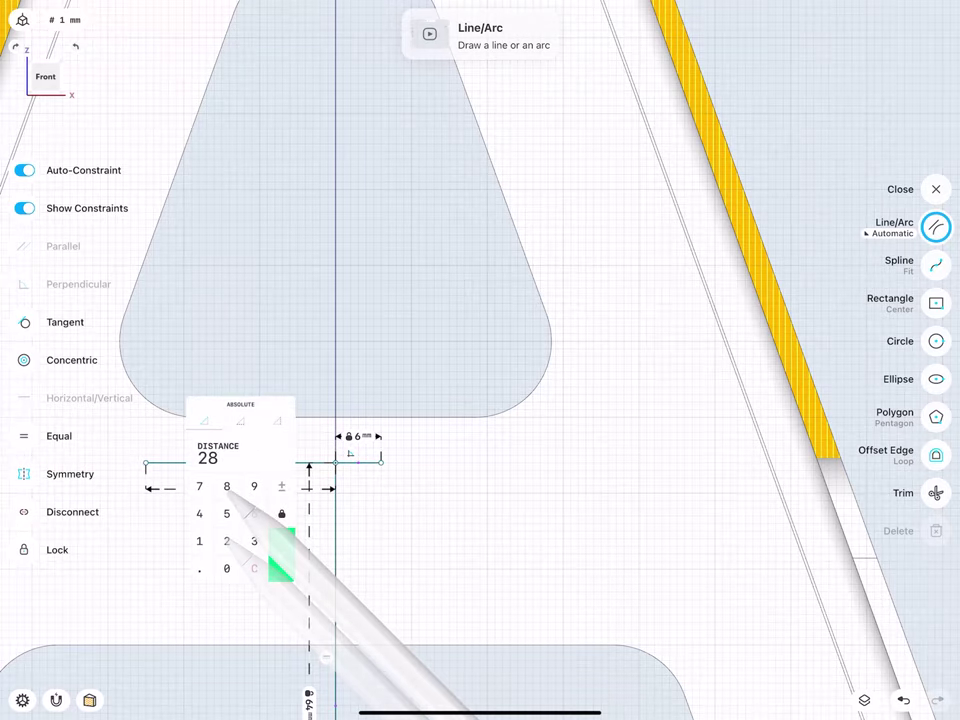
{"action": "left_click", "coordinate": [282, 558]}
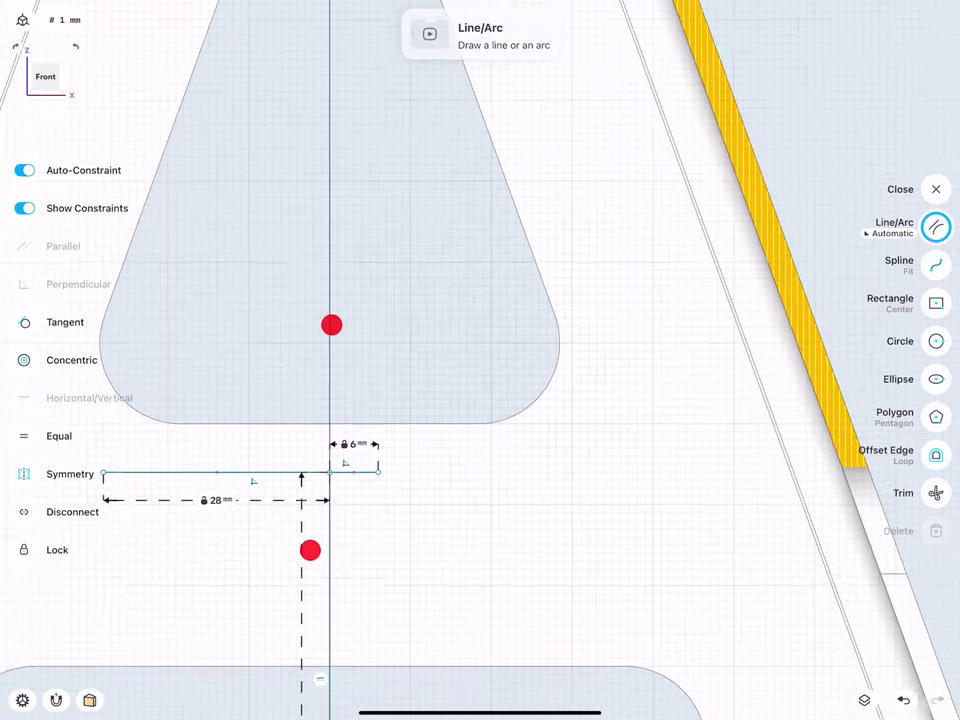
{"action": "middle_click_drag", "start_coordinate": [320, 437], "coordinate": [249, 511]}
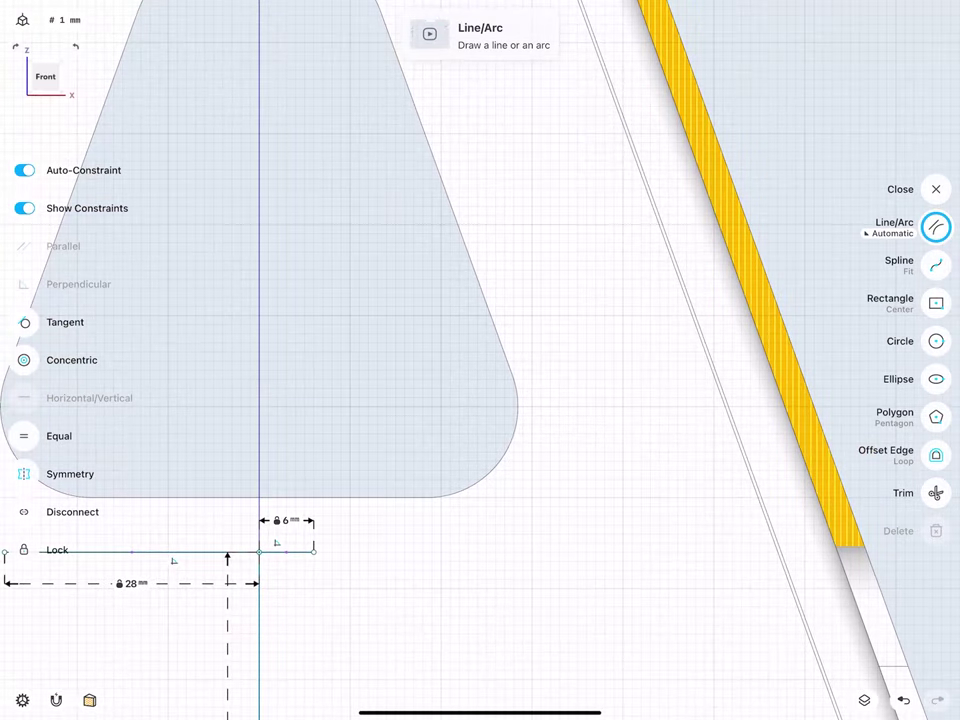
Step: Draw a 44 mm vertical line up from its left end, with the dimension placed to the right
{"action": "left_click_drag", "start_coordinate": [314, 551], "coordinate": [314, 152]}
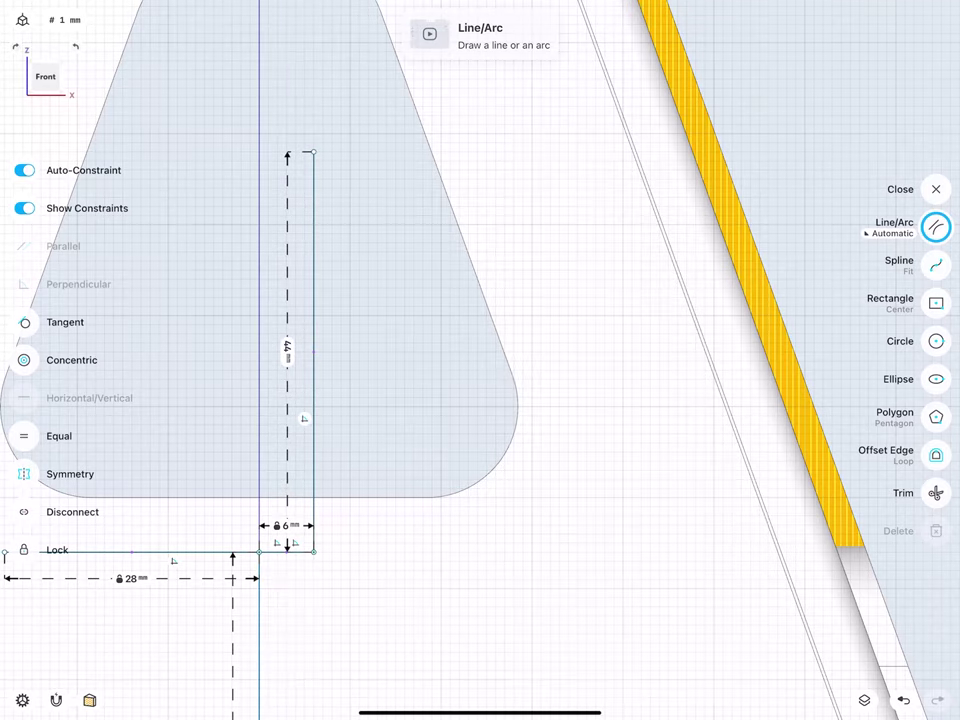
{"action": "left_click", "coordinate": [287, 350]}
{"action": "left_click", "coordinate": [328, 418]}
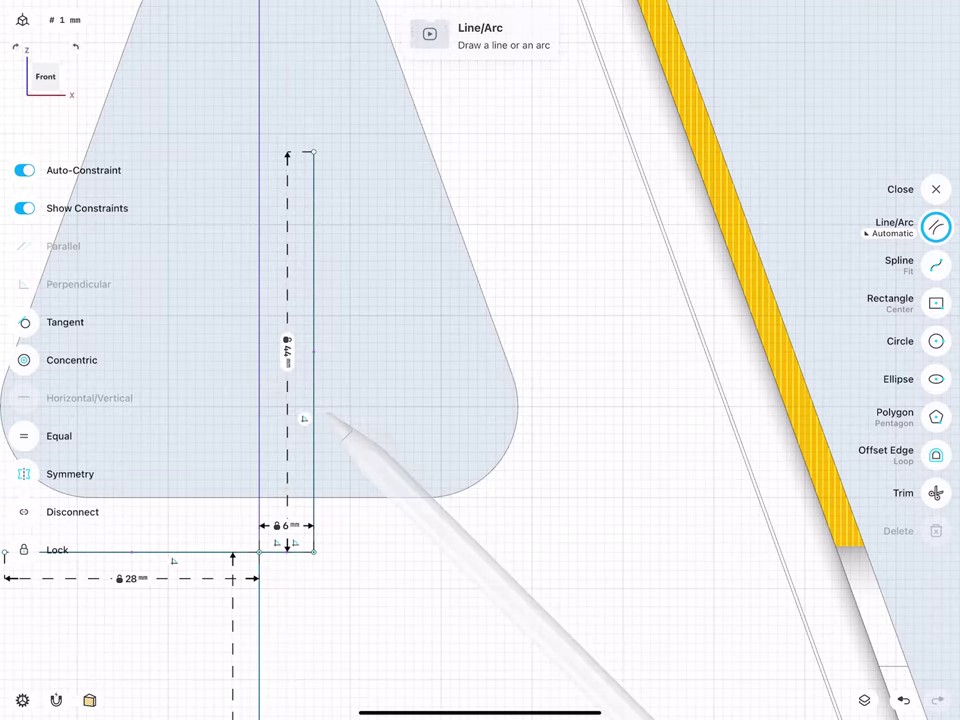
{"action": "left_click_drag", "start_coordinate": [287, 350], "coordinate": [362, 350]}
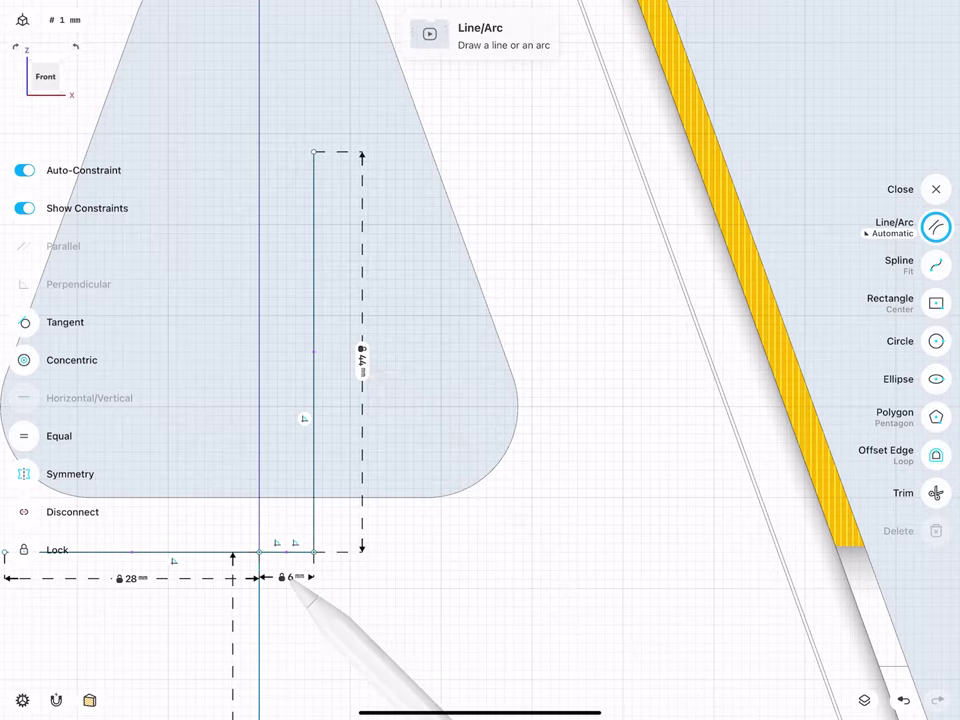
{"action": "scroll", "coordinate": [300, 360], "scroll_direction": "up", "scroll_amount": 3}
{"action": "scroll", "coordinate": [300, 360], "scroll_direction": "up", "scroll_amount": 2}
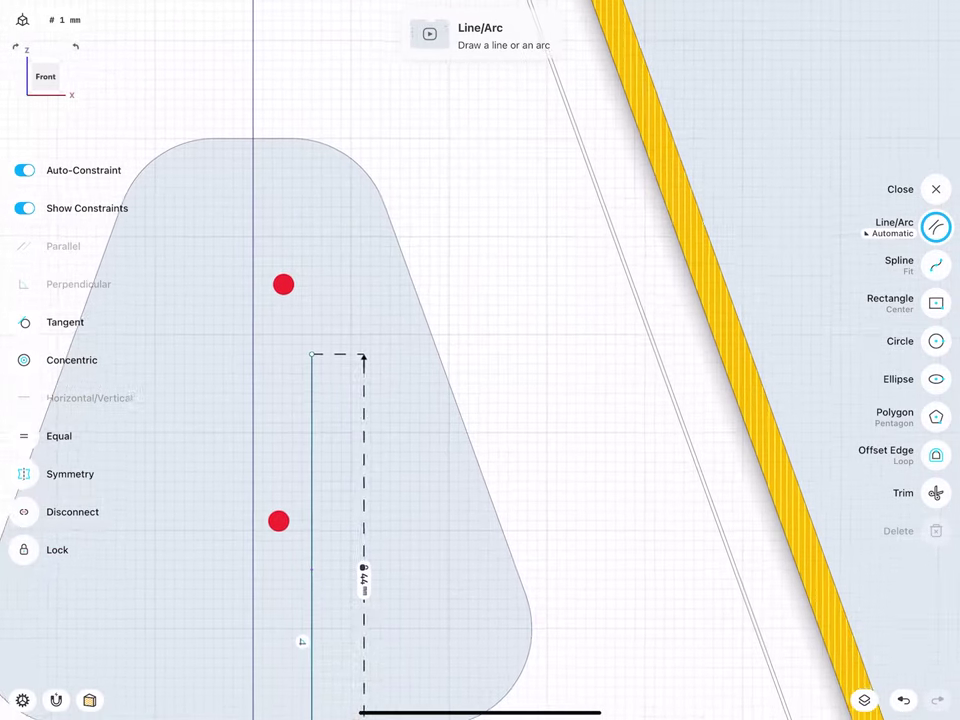
{"action": "scroll", "coordinate": [276, 400], "scroll_direction": "up", "scroll_amount": 2}
{"action": "scroll", "coordinate": [268, 409], "scroll_direction": "up", "scroll_amount": 2}
{"action": "scroll", "coordinate": [260, 390], "scroll_direction": "up", "scroll_amount": 2}
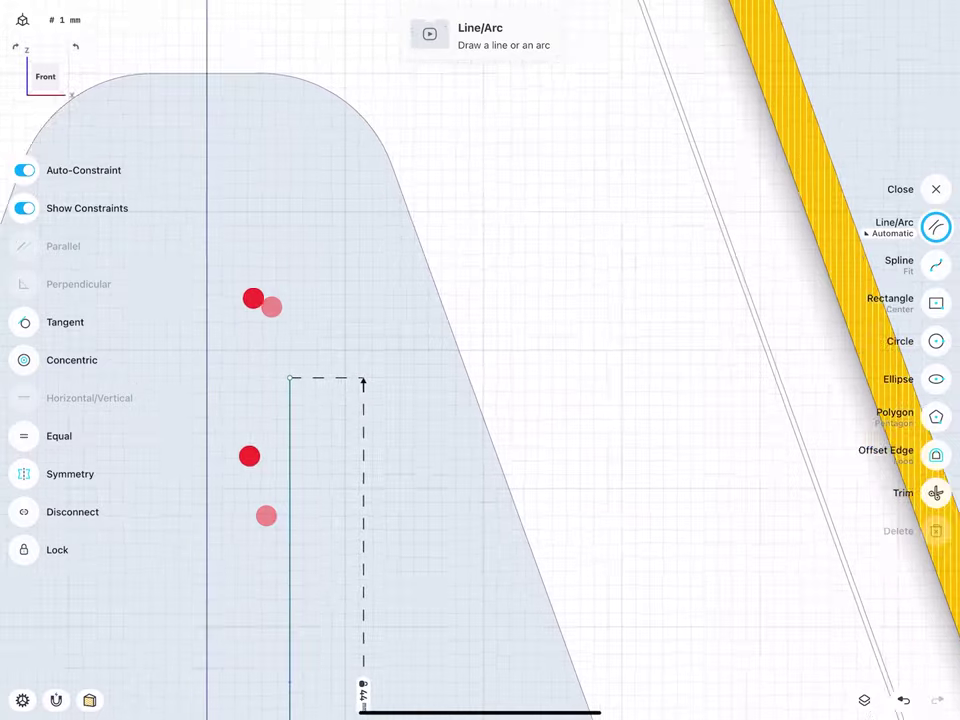
{"action": "scroll", "coordinate": [224, 430], "scroll_direction": "up", "scroll_amount": 2}
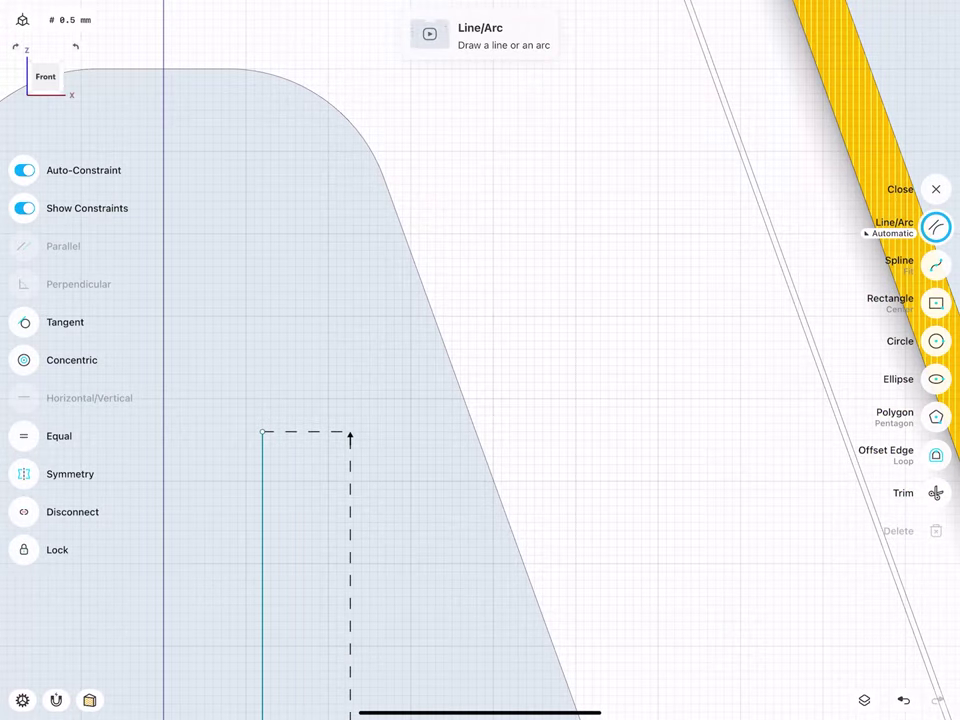
Step: Draw a 12 mm vertical rise and a 6 mm horizontal tooth edge, placing both dimensions
{"action": "left_click_drag", "start_coordinate": [262, 432], "coordinate": [262, 230]}
{"action": "left_click", "coordinate": [236, 324]}
{"action": "left_click", "coordinate": [195, 383]}
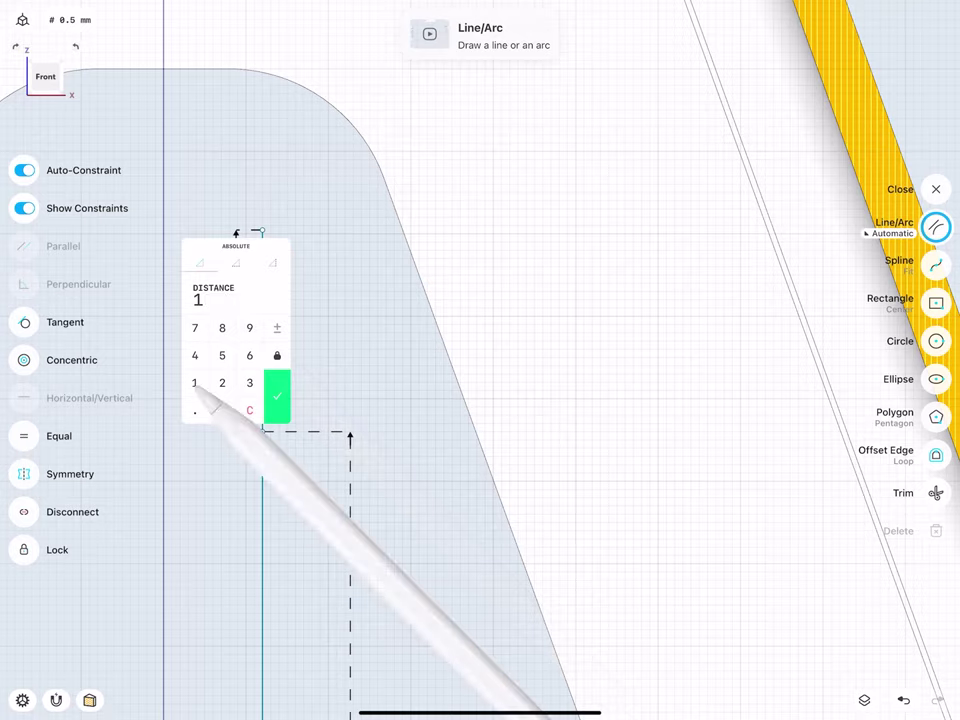
{"action": "left_click", "coordinate": [222, 383]}
{"action": "left_click", "coordinate": [277, 396]}
{"action": "middle_click_drag", "start_coordinate": [216, 242], "coordinate": [228, 263]}
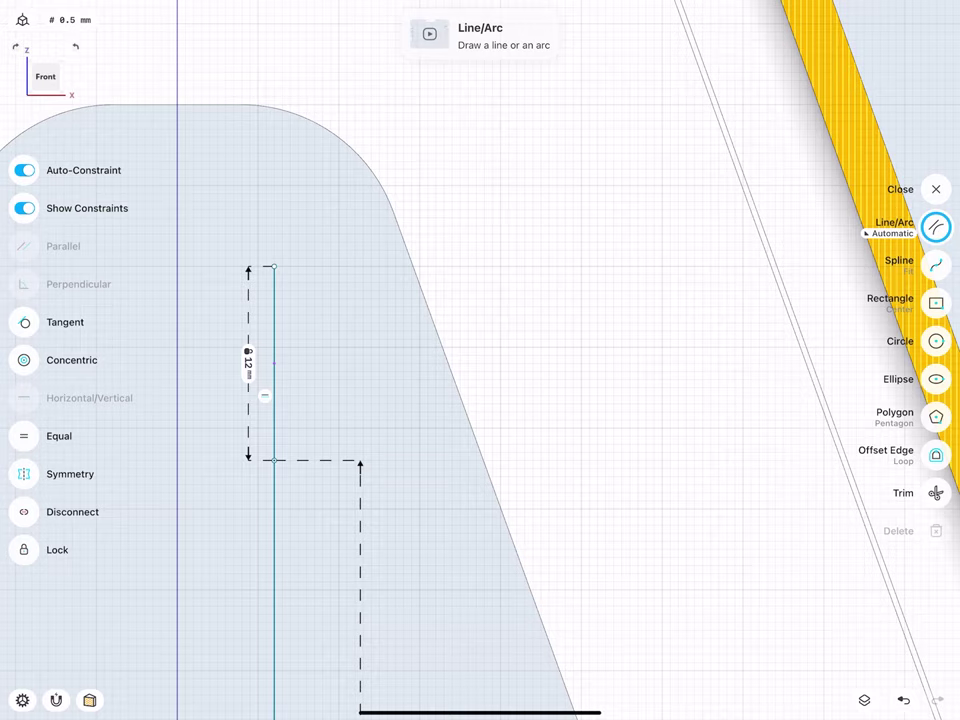
{"action": "left_click", "coordinate": [177, 266]}
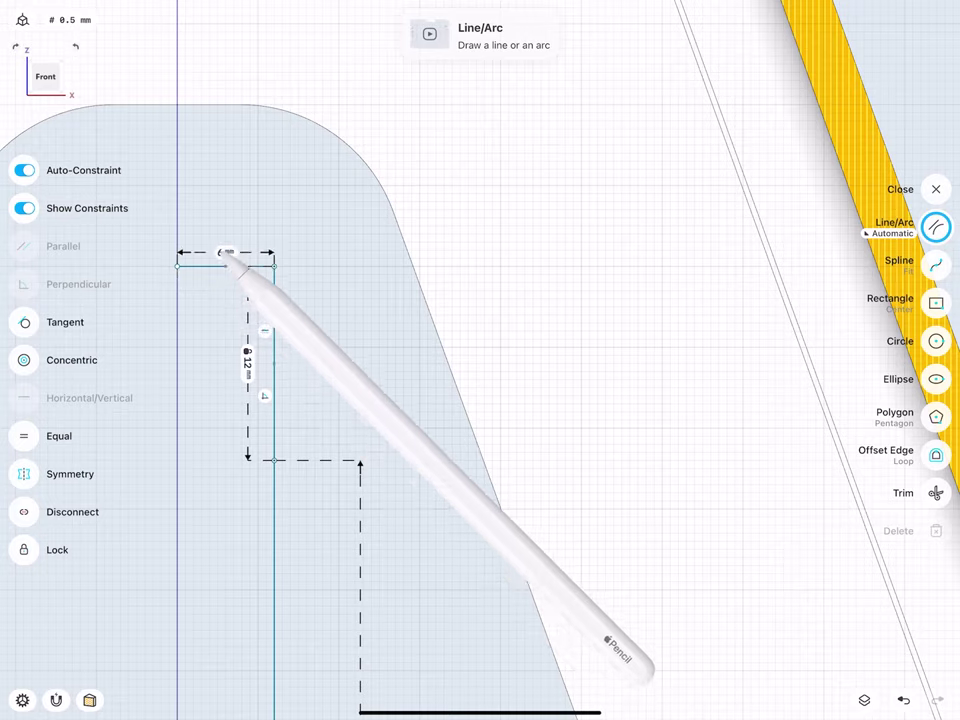
{"action": "left_click_drag", "start_coordinate": [228, 256], "coordinate": [225, 220]}
{"action": "left_click_drag", "start_coordinate": [248, 352], "coordinate": [350, 350]}
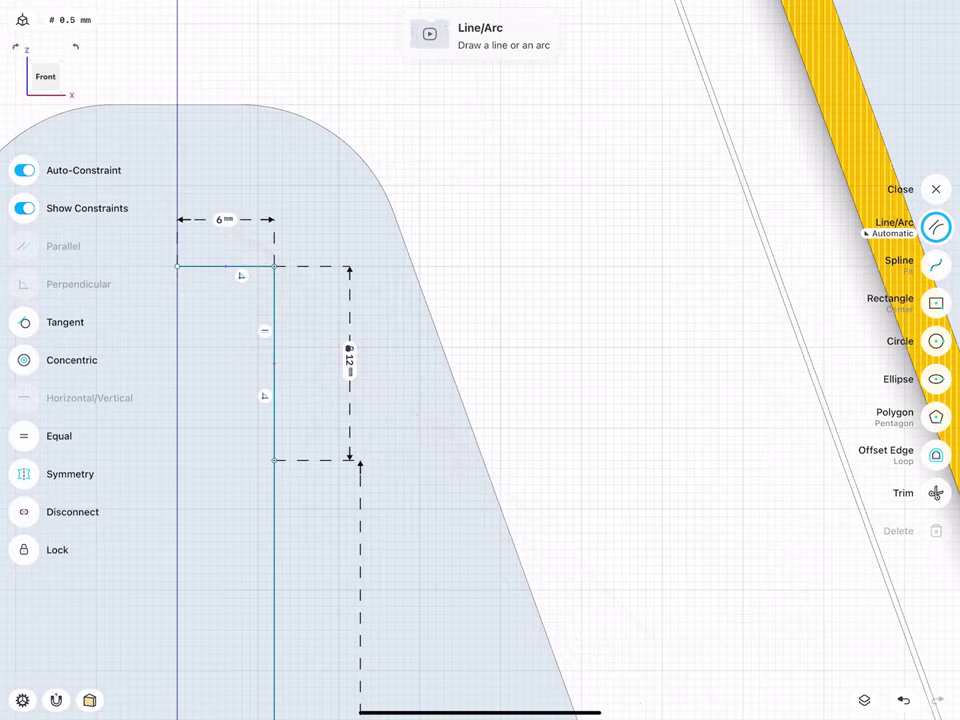
Step: Close the tooth with a diagonal line and add a 6 mm vertical rise above it
{"action": "left_click_drag", "start_coordinate": [274, 460], "coordinate": [192, 298]}
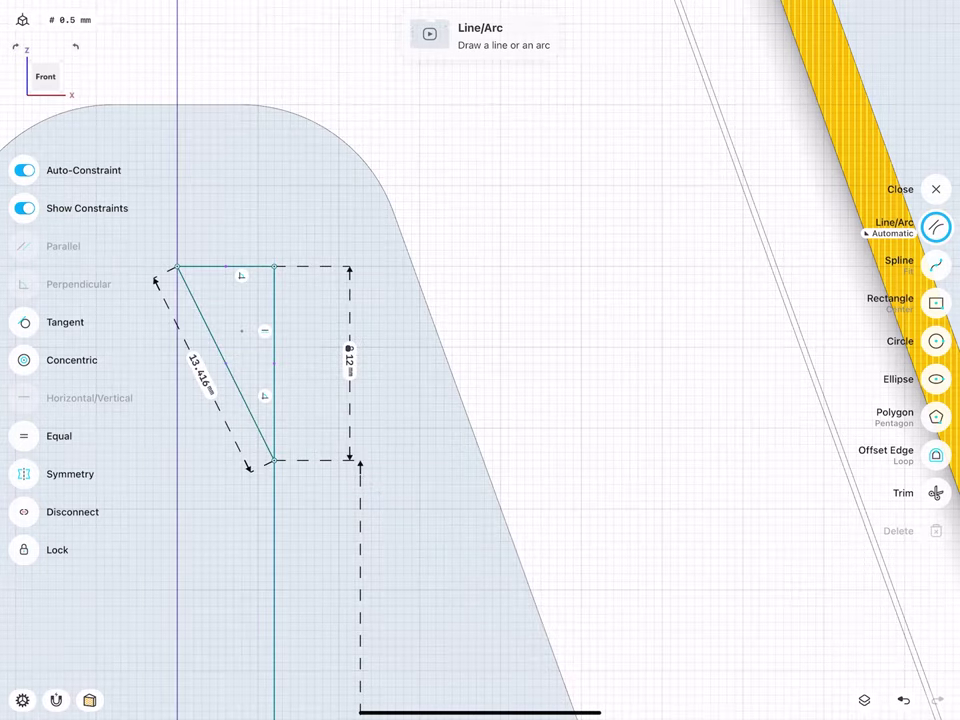
{"action": "mouse_move", "coordinate": [195, 377]}
{"action": "middle_mouse_down"}
{"action": "mouse_move", "coordinate": [211, 453]}
{"action": "mouse_move", "coordinate": [203, 472]}
{"action": "middle_mouse_up"}
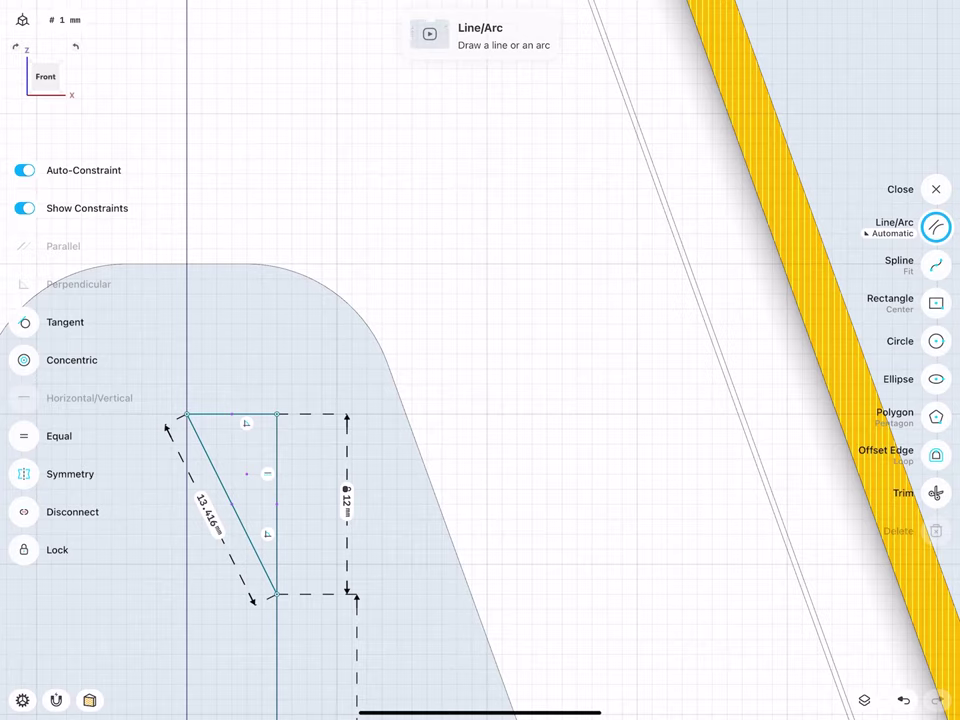
{"action": "left_click_drag", "start_coordinate": [277, 413], "coordinate": [277, 323]}
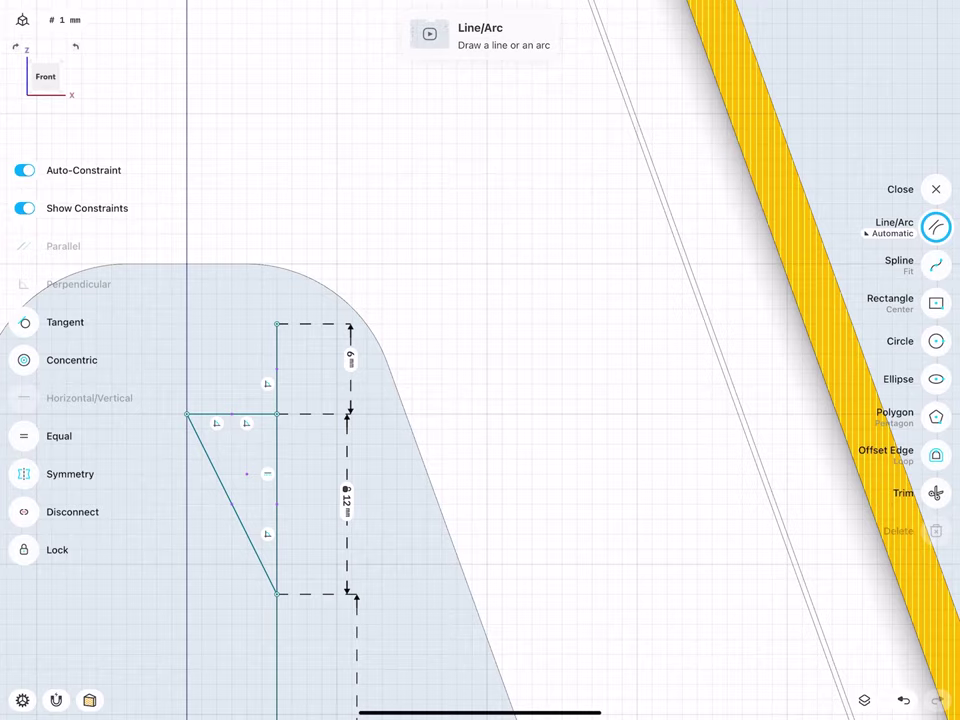
{"action": "left_click", "coordinate": [934, 495]}
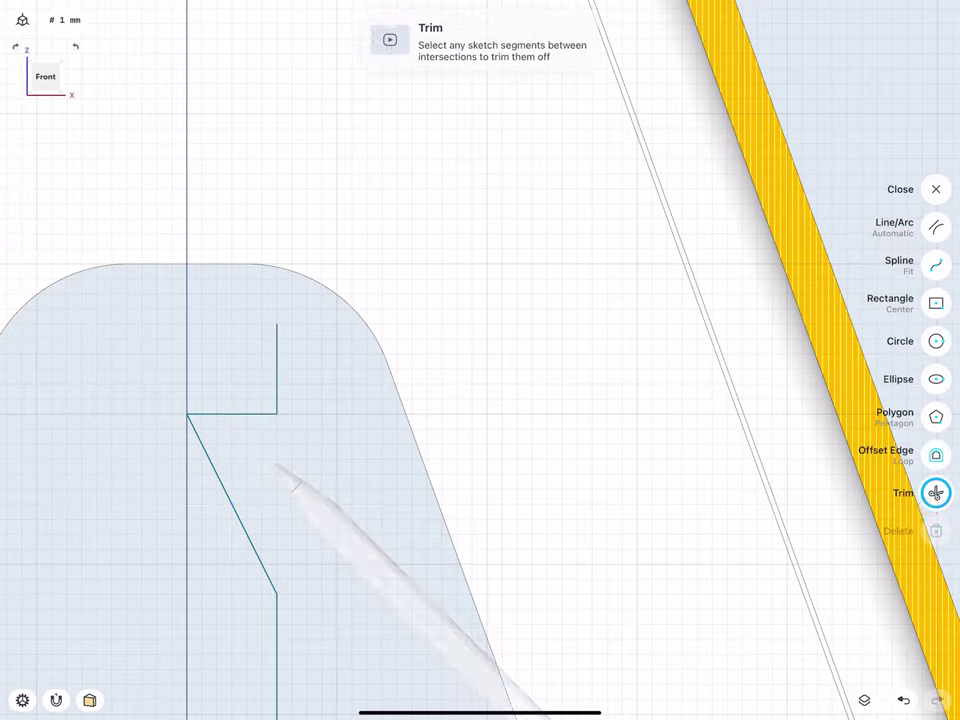
Step: Select the tooth's diagonal, horizontal and vertical edges for copying
{"action": "left_click", "coordinate": [293, 485]}
{"action": "scroll", "coordinate": [207, 490], "scroll_direction": "down", "scroll_amount": 2}
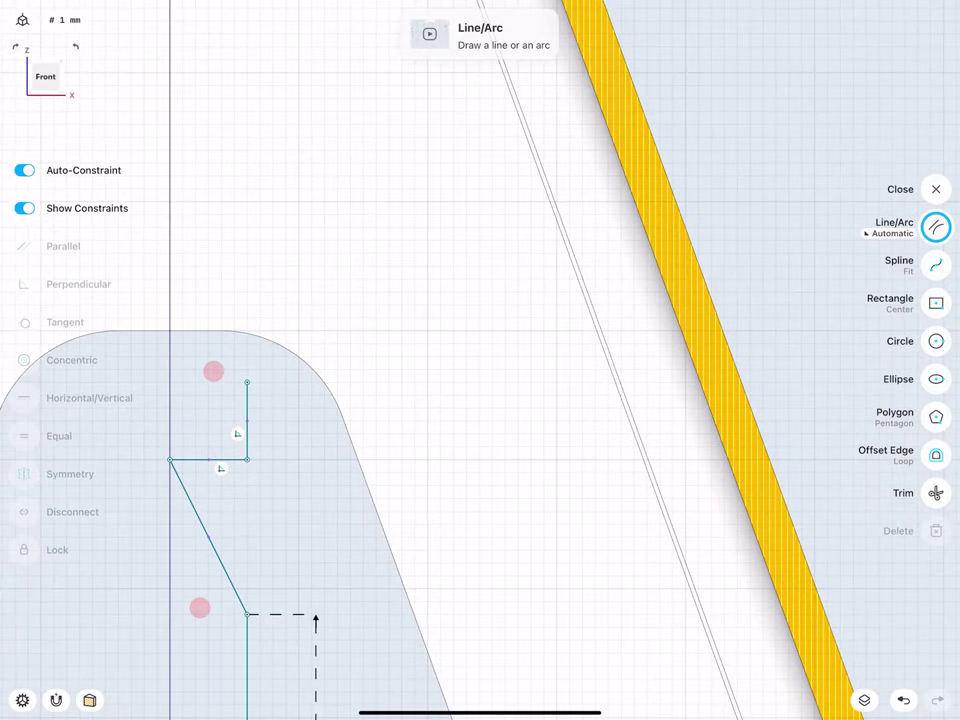
{"action": "left_click", "coordinate": [207, 538]}
{"action": "left_click", "coordinate": [215, 460]}
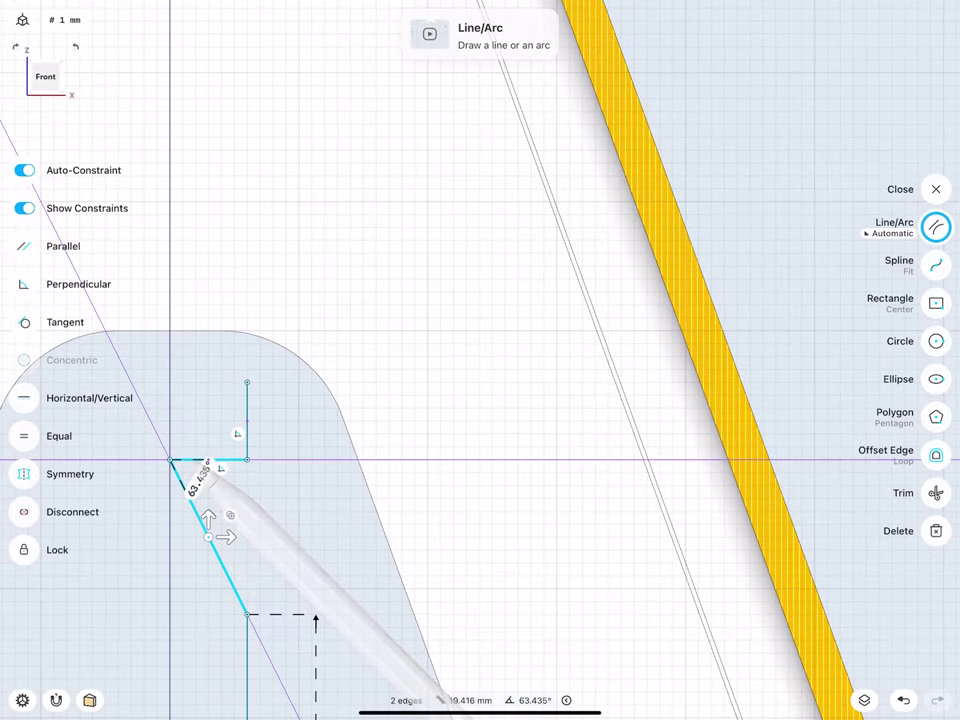
{"action": "left_click", "coordinate": [247, 402]}
{"action": "scroll", "coordinate": [222, 490], "scroll_direction": "down", "scroll_amount": 2}
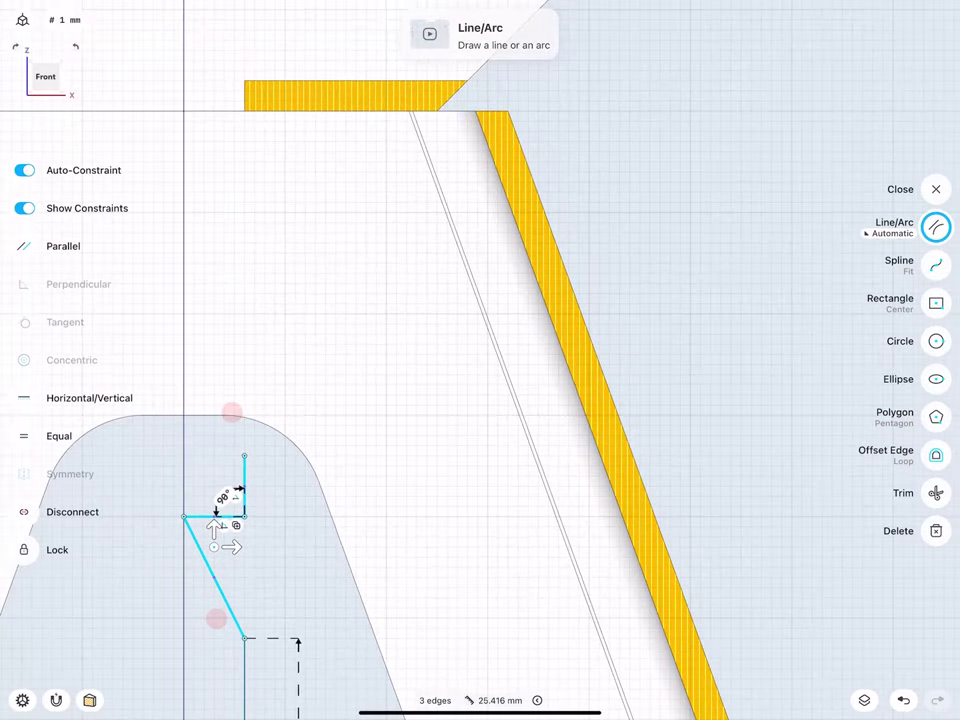
Step: Place the first several copies of the tooth profile stacked up the bar
{"action": "scroll", "coordinate": [202, 531], "scroll_direction": "down", "scroll_amount": 3}
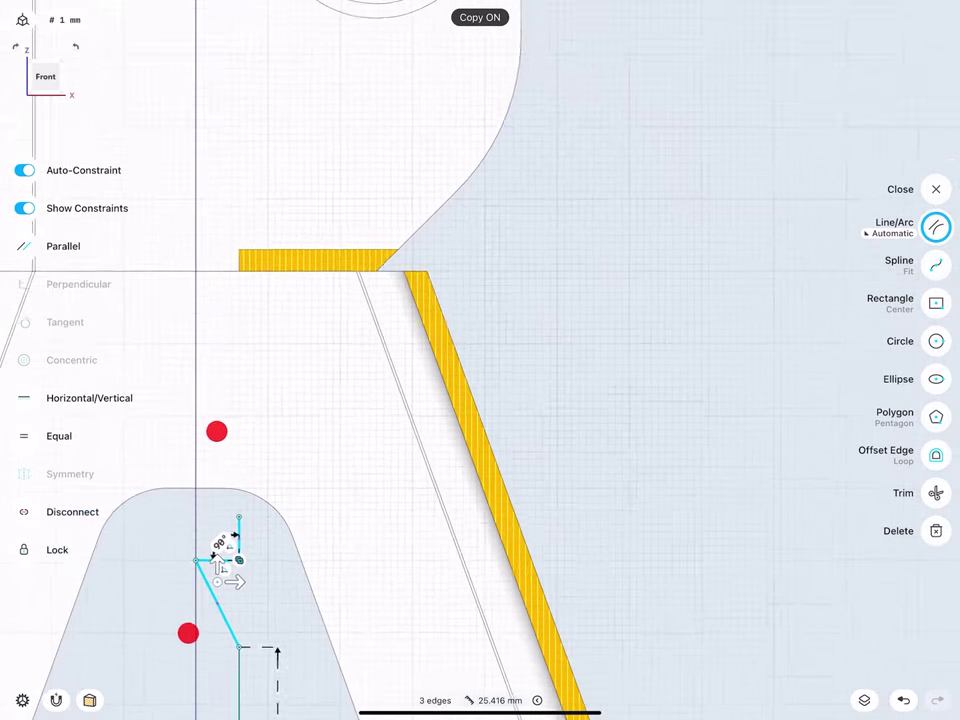
{"action": "left_click_drag", "start_coordinate": [242, 540], "coordinate": [208, 467]}
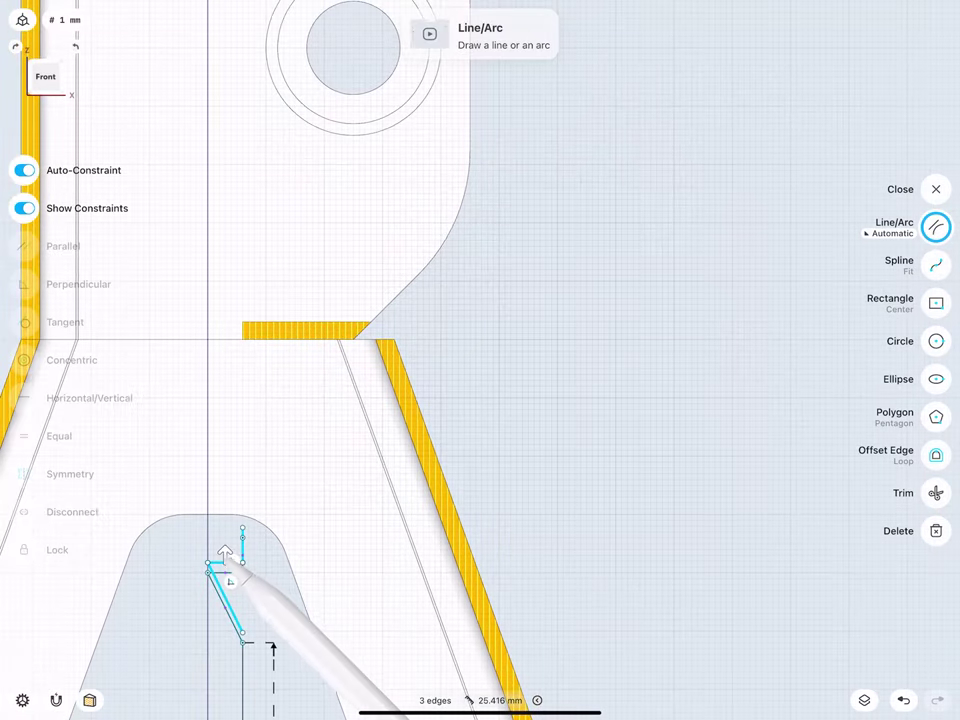
{"action": "left_click", "coordinate": [242, 468]}
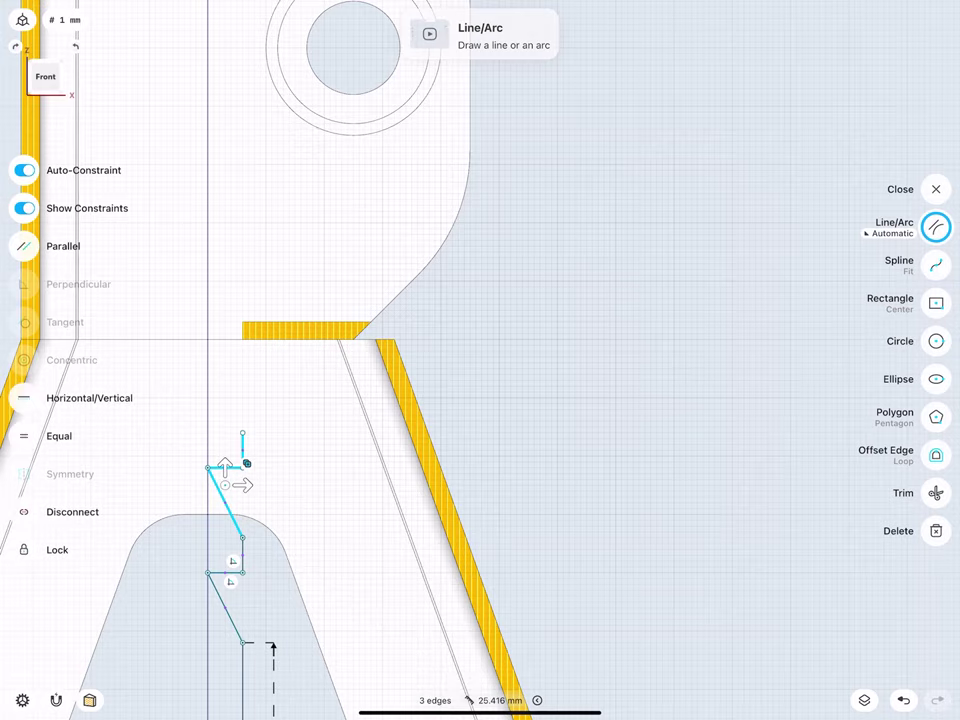
{"action": "scroll", "coordinate": [216, 362], "scroll_direction": "up", "scroll_amount": 2}
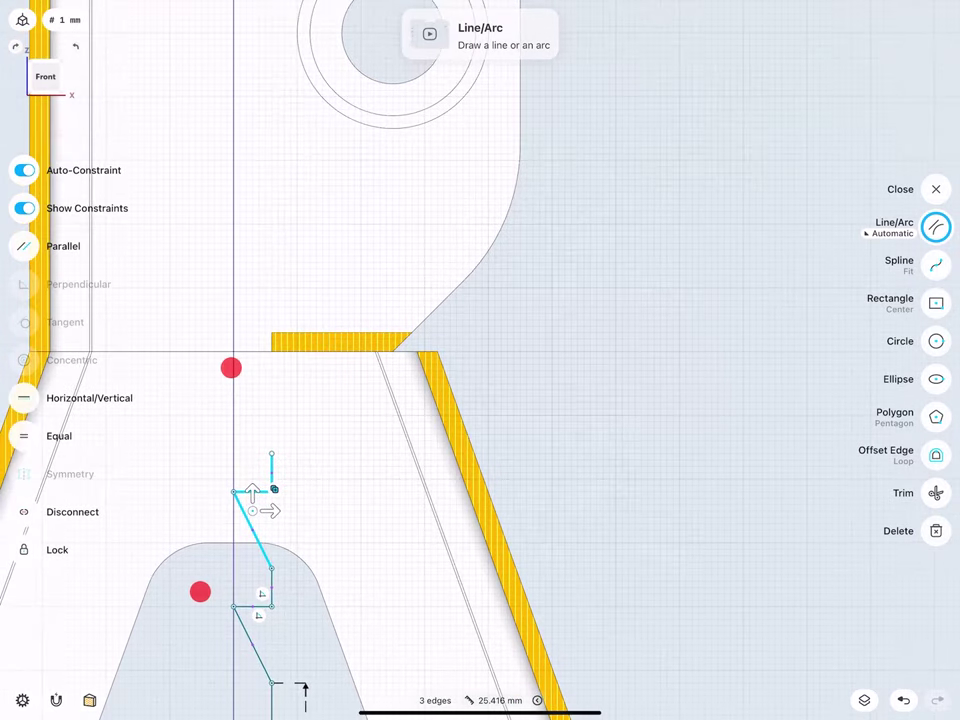
{"action": "left_click_drag", "start_coordinate": [233, 492], "coordinate": [233, 378]}
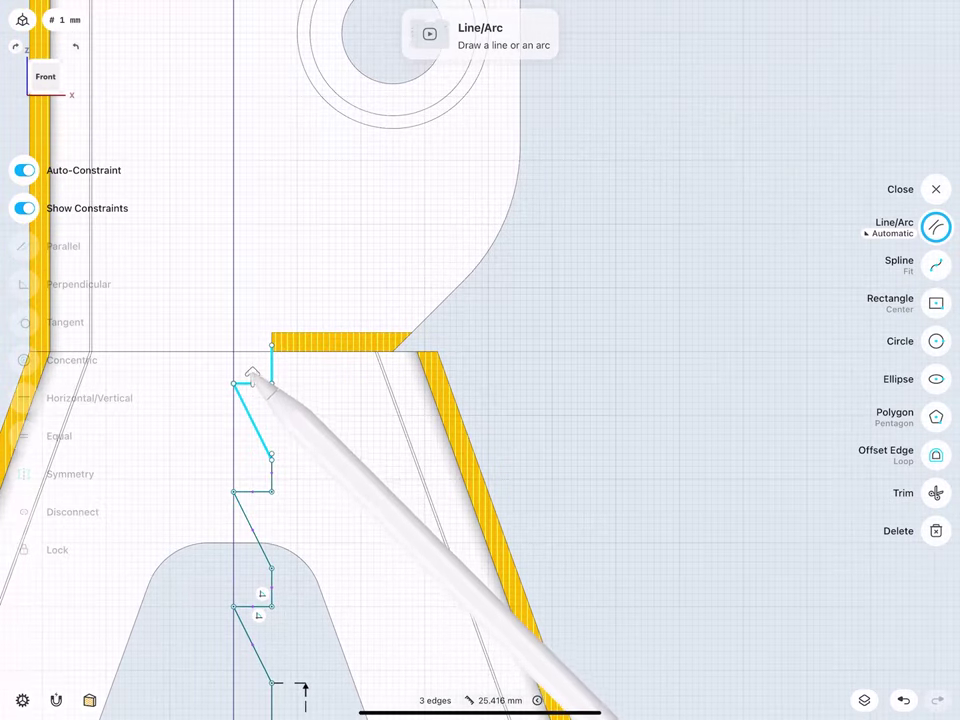
{"action": "left_click_drag", "start_coordinate": [271, 340], "coordinate": [233, 262]}
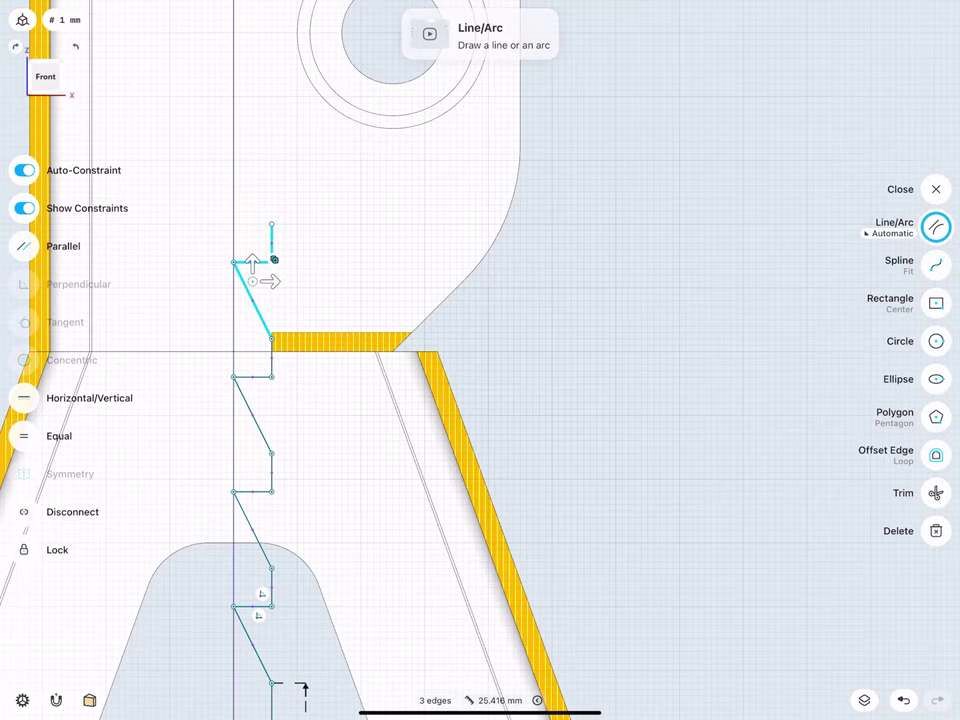
{"action": "middle_click_drag", "start_coordinate": [228, 213], "coordinate": [263, 453]}
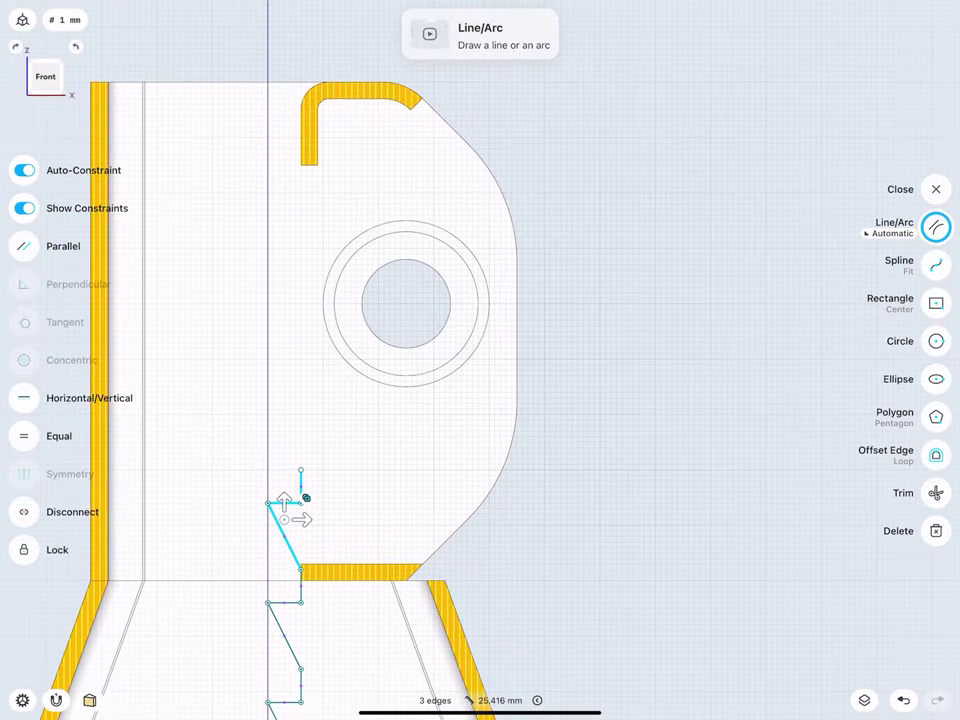
{"action": "mouse_move", "coordinate": [300, 469]}
{"action": "left_mouse_down"}
{"action": "mouse_move", "coordinate": [268, 403]}
{"action": "mouse_move", "coordinate": [268, 103]}
{"action": "left_mouse_up"}
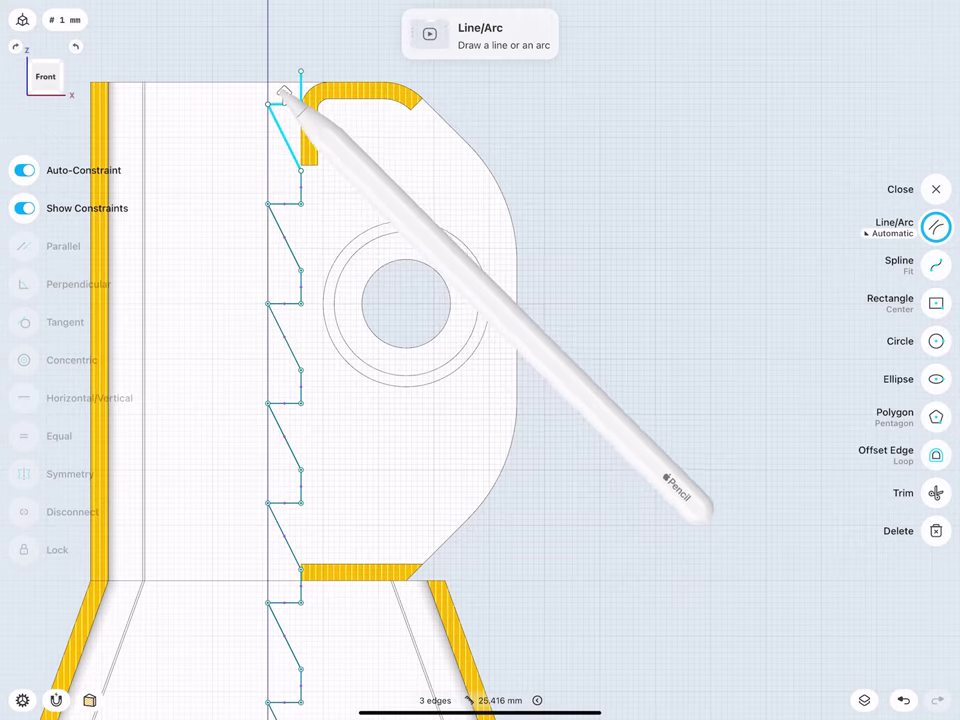
{"action": "scroll", "coordinate": [272, 300], "scroll_direction": "up", "scroll_amount": 3}
{"action": "scroll", "coordinate": [272, 355], "scroll_direction": "up", "scroll_amount": 3}
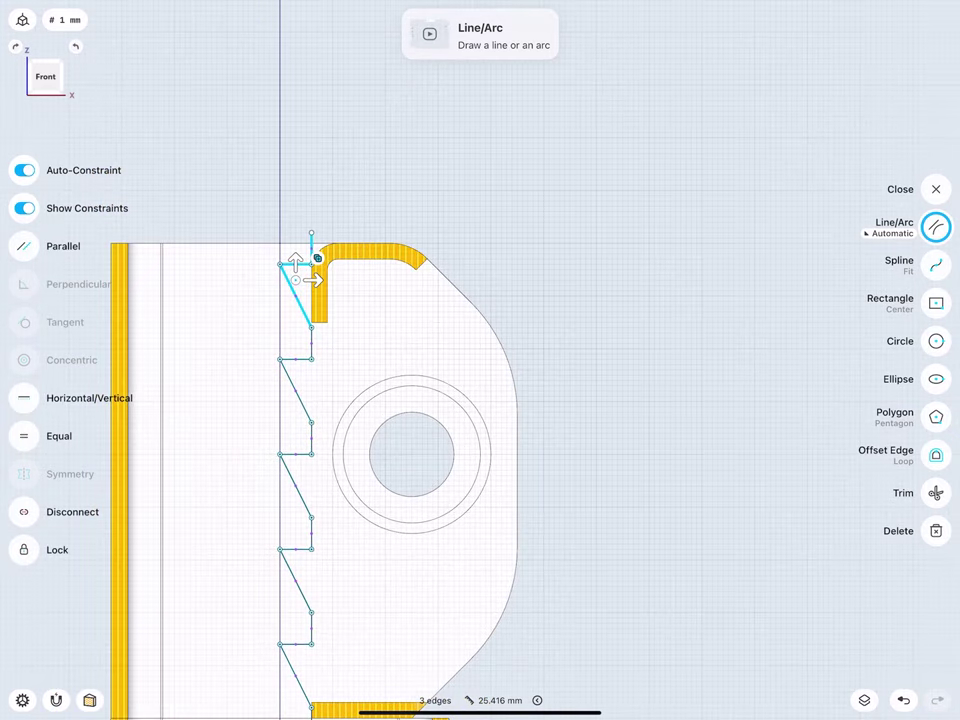
Step: Add the final tooth copies near the top of the bar and deselect the profile
{"action": "left_click_drag", "start_coordinate": [311, 230], "coordinate": [280, 163]}
{"action": "scroll", "coordinate": [274, 280], "scroll_direction": "up", "scroll_amount": 3}
{"action": "scroll", "coordinate": [235, 453], "scroll_direction": "up", "scroll_amount": 3}
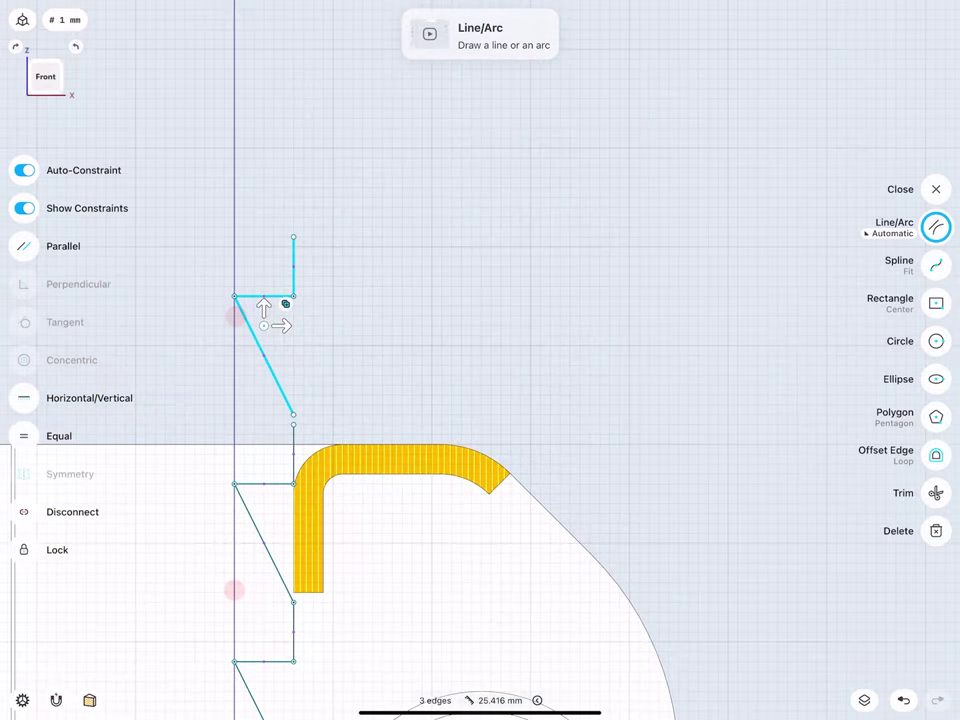
{"action": "scroll", "coordinate": [232, 378], "scroll_direction": "up", "scroll_amount": 2}
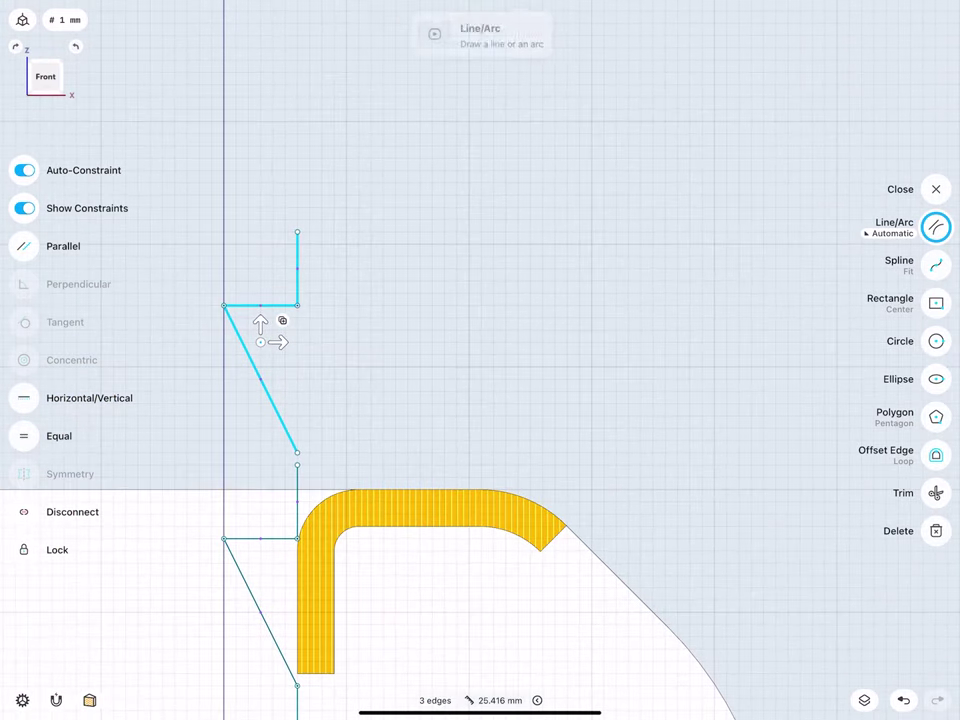
{"action": "left_click_drag", "start_coordinate": [259, 328], "coordinate": [259, 340]}
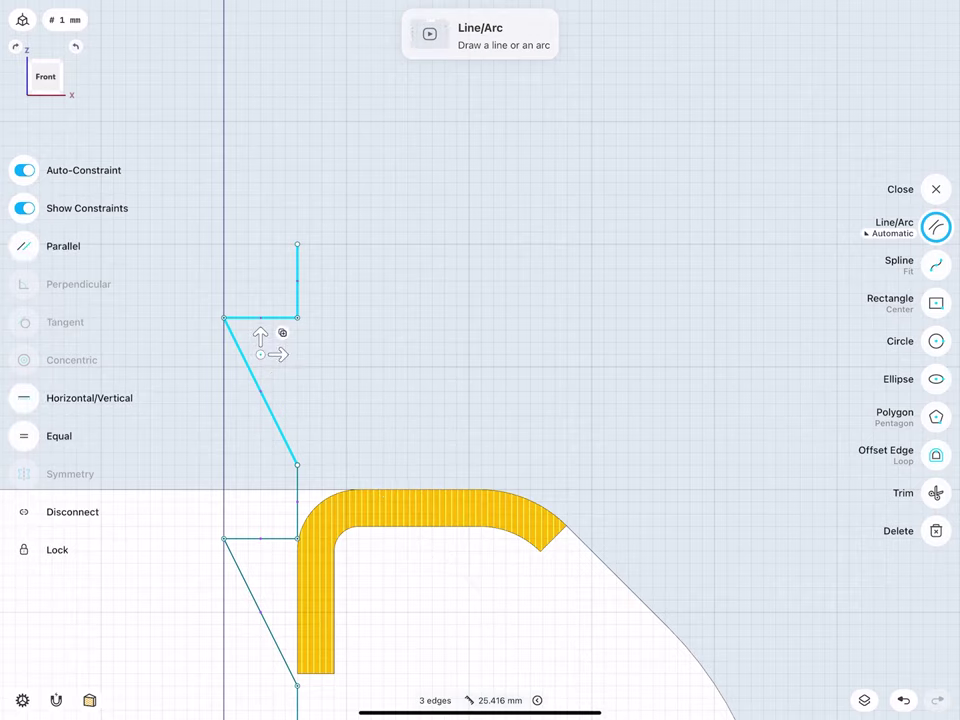
{"action": "left_click", "coordinate": [282, 332]}
{"action": "scroll", "coordinate": [232, 461], "scroll_direction": "down", "scroll_amount": 2}
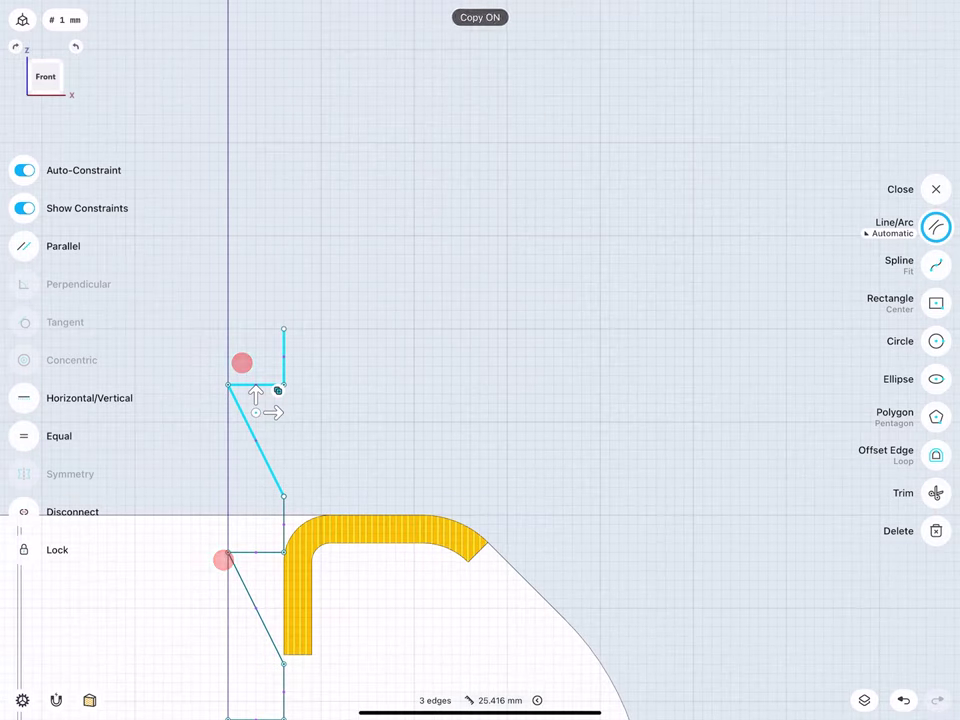
{"action": "left_click_drag", "start_coordinate": [256, 396], "coordinate": [256, 218]}
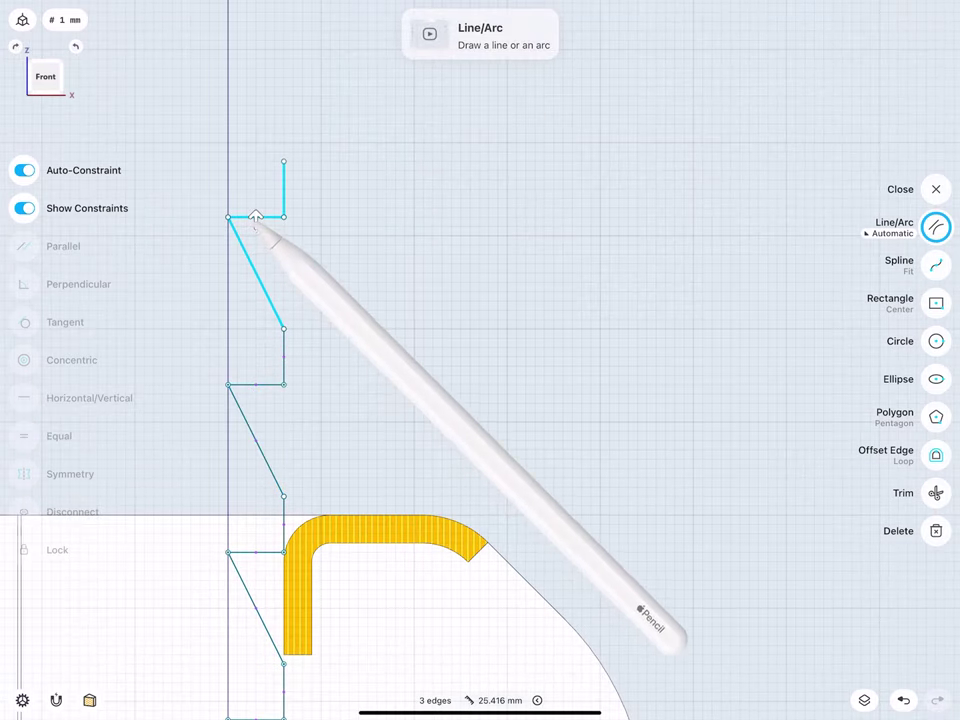
{"action": "left_click", "coordinate": [182, 266]}
{"action": "scroll", "coordinate": [252, 370], "scroll_direction": "down", "scroll_amount": 3}
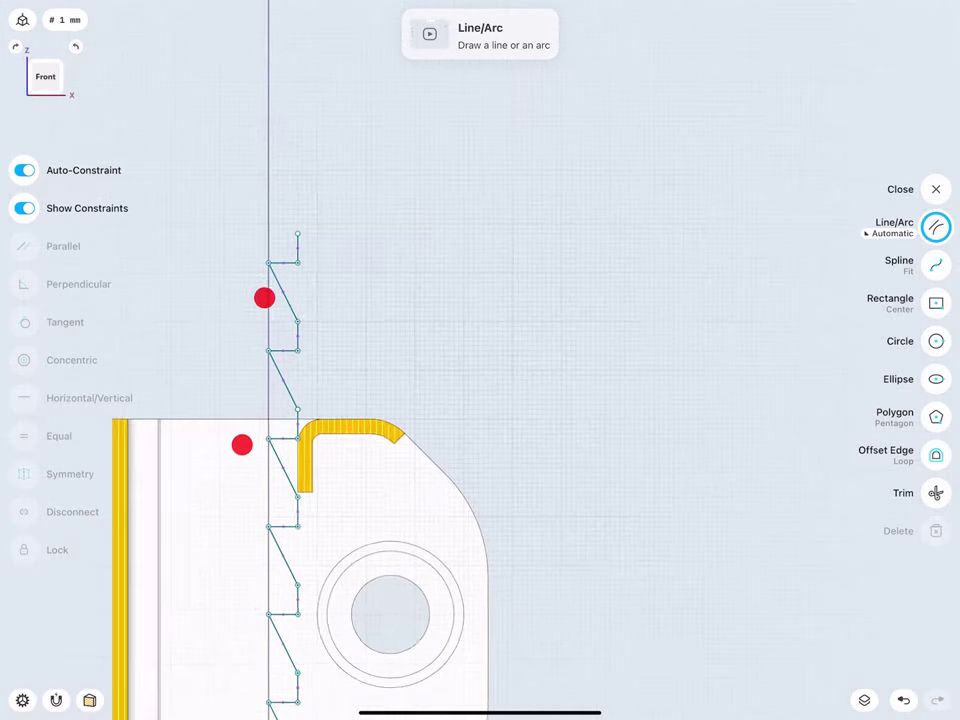
{"action": "scroll", "coordinate": [252, 370], "scroll_direction": "down", "scroll_amount": 2}
{"action": "scroll", "coordinate": [252, 360], "scroll_direction": "down", "scroll_amount": 4}
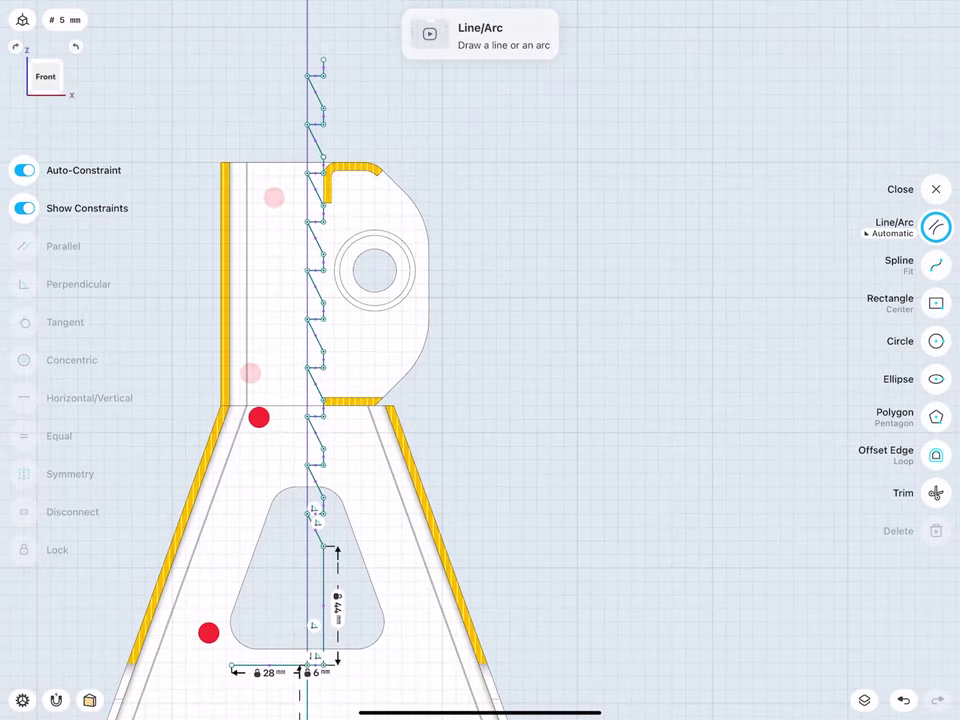
Step: Draw the long vertical back edge and set it to 230 mm
{"action": "scroll", "coordinate": [233, 524], "scroll_direction": "down", "scroll_amount": 2}
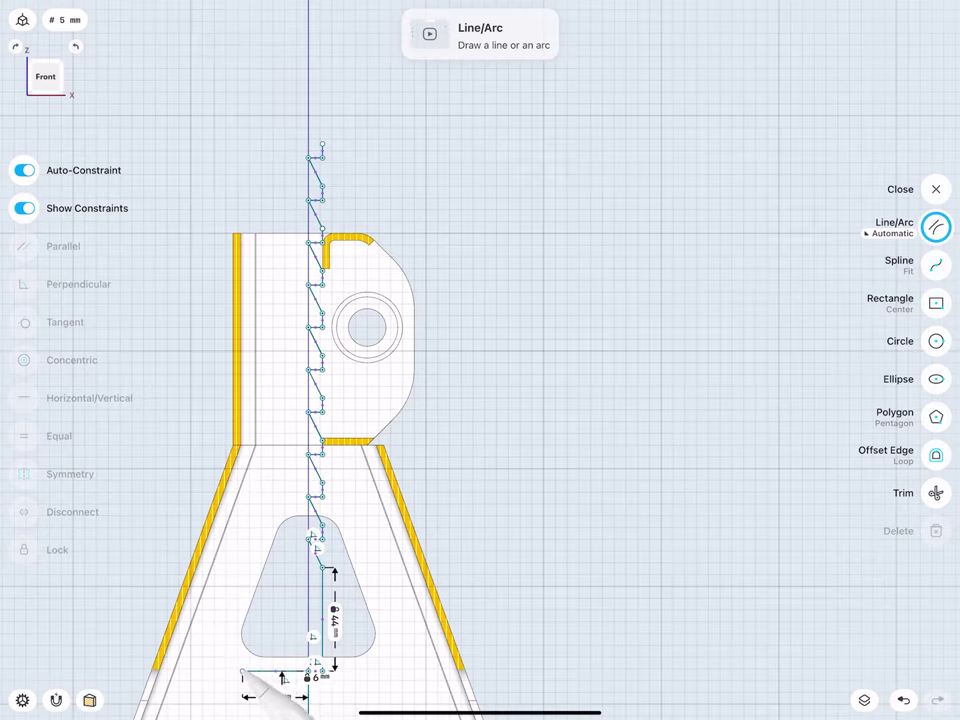
{"action": "left_click_drag", "start_coordinate": [243, 672], "coordinate": [243, 122]}
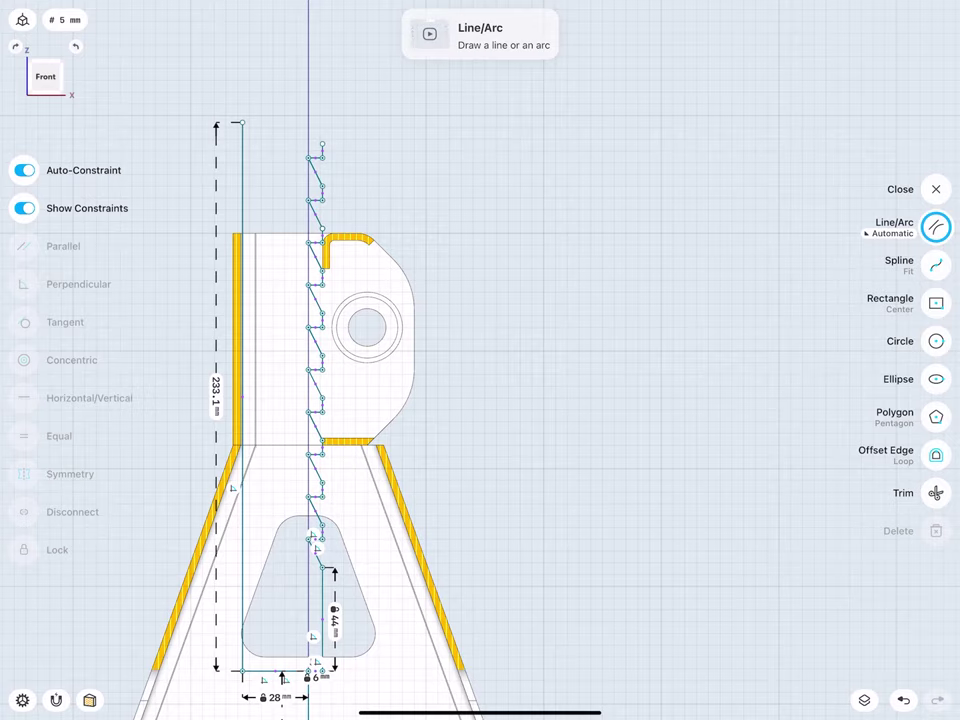
{"action": "left_click", "coordinate": [215, 395]}
{"action": "type", "text": "28"}
{"action": "left_click", "coordinate": [257, 461]}
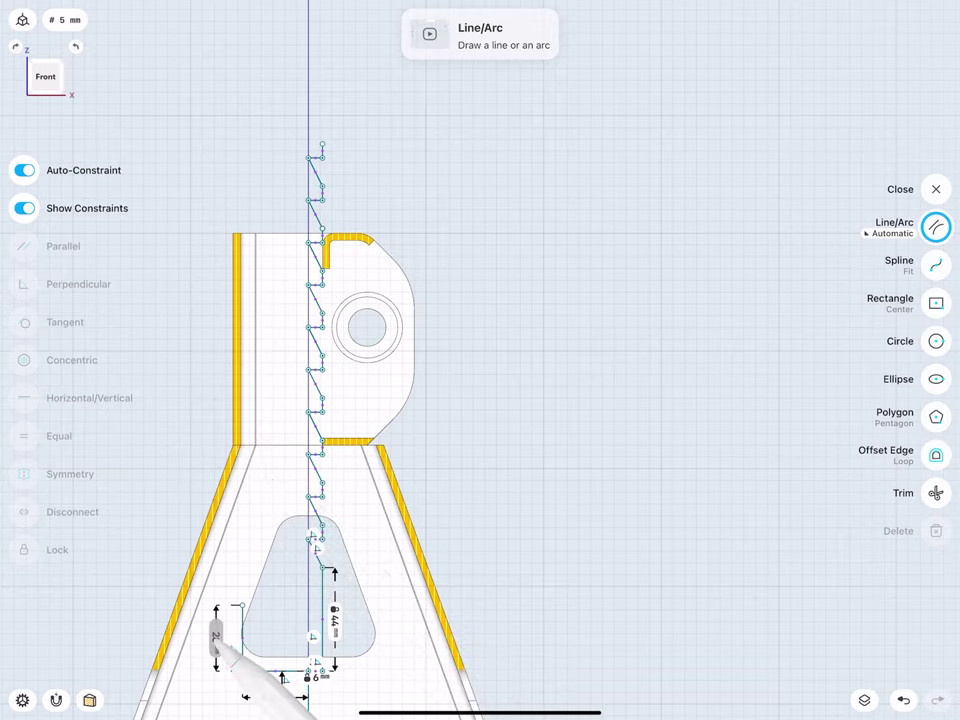
{"action": "left_click", "coordinate": [215, 636]}
{"action": "left_click", "coordinate": [257, 685]}
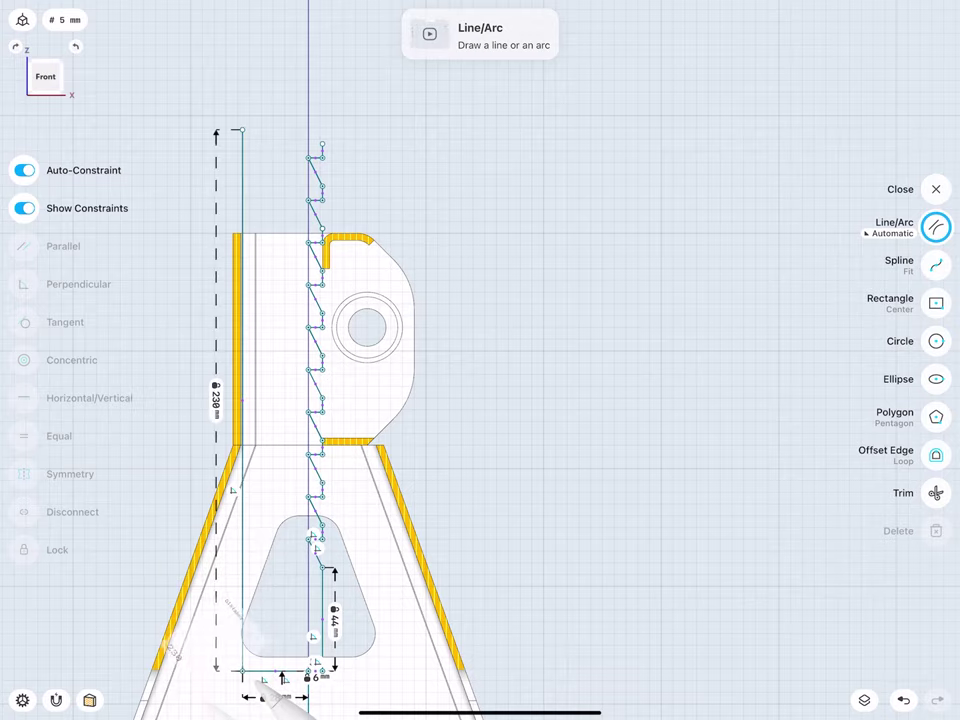
{"action": "scroll", "coordinate": [253, 277], "scroll_direction": "up", "scroll_amount": 5}
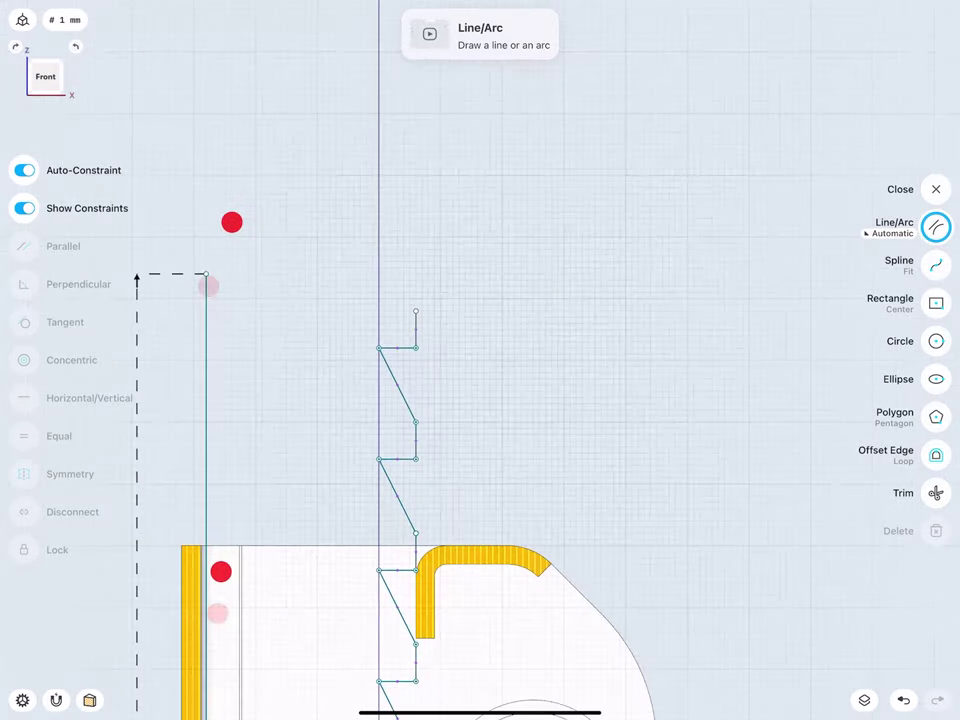
Step: Draw a horizontal top edge from the back line across to the teeth
{"action": "mouse_move", "coordinate": [205, 273]}
{"action": "left_mouse_down"}
{"action": "mouse_move", "coordinate": [249, 274]}
{"action": "mouse_move", "coordinate": [206, 273]}
{"action": "left_mouse_up"}
{"action": "left_click", "coordinate": [207, 255]}
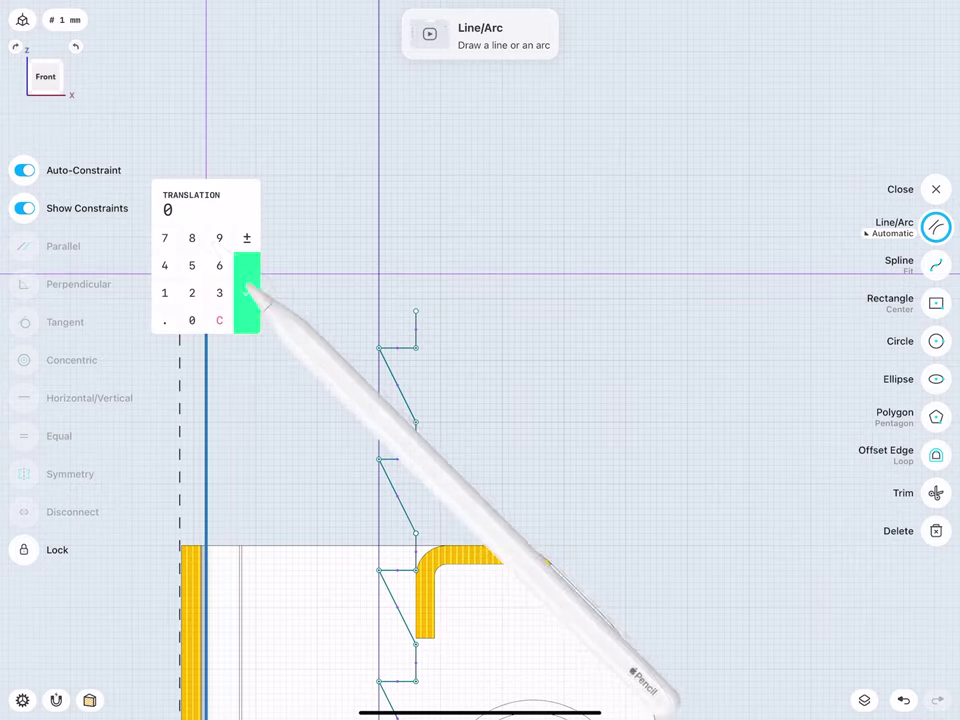
{"action": "left_click", "coordinate": [249, 284]}
{"action": "left_click", "coordinate": [250, 210]}
{"action": "left_click_drag", "start_coordinate": [205, 273], "coordinate": [453, 279]}
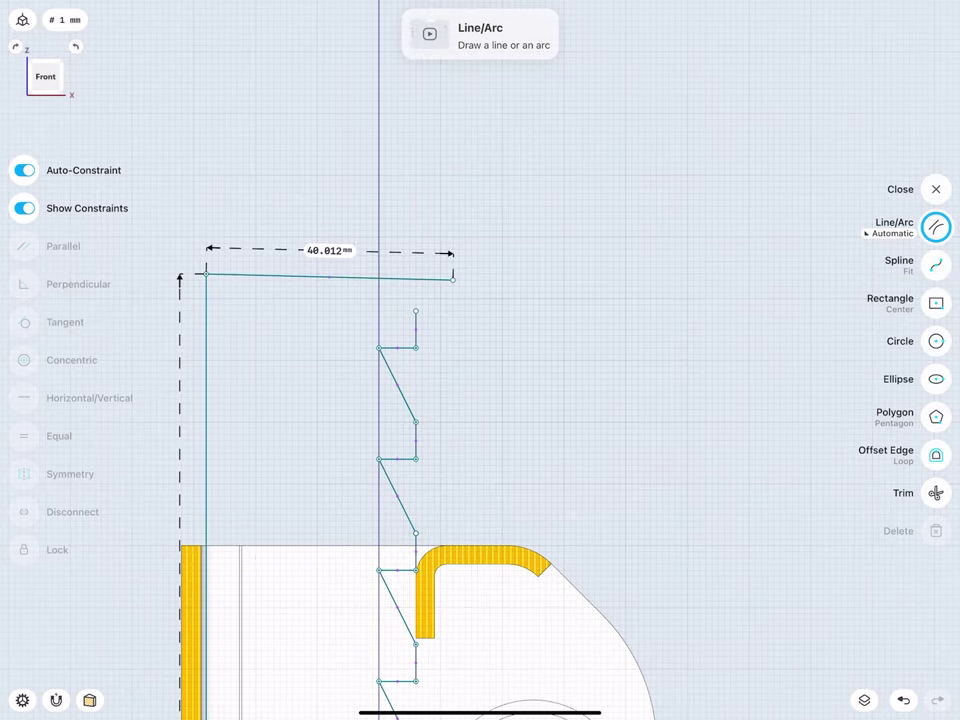
{"action": "left_click", "coordinate": [332, 276]}
{"action": "left_click", "coordinate": [30, 400]}
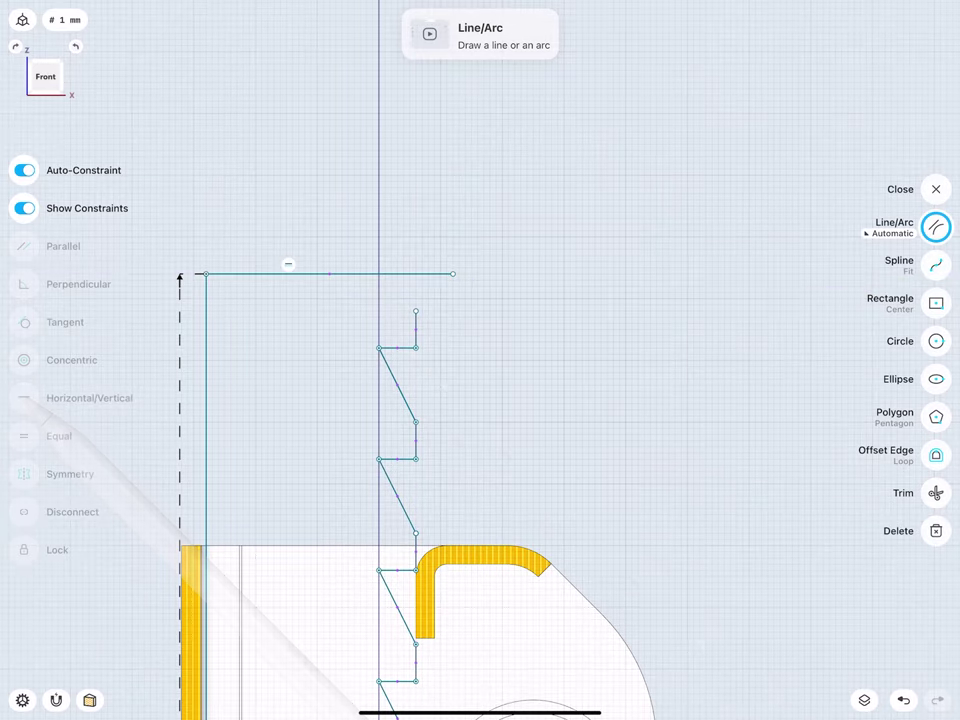
Step: Extend the short tooth line to the top edge and trim off the overhanging stub
{"action": "left_click_drag", "start_coordinate": [416, 311], "coordinate": [416, 273]}
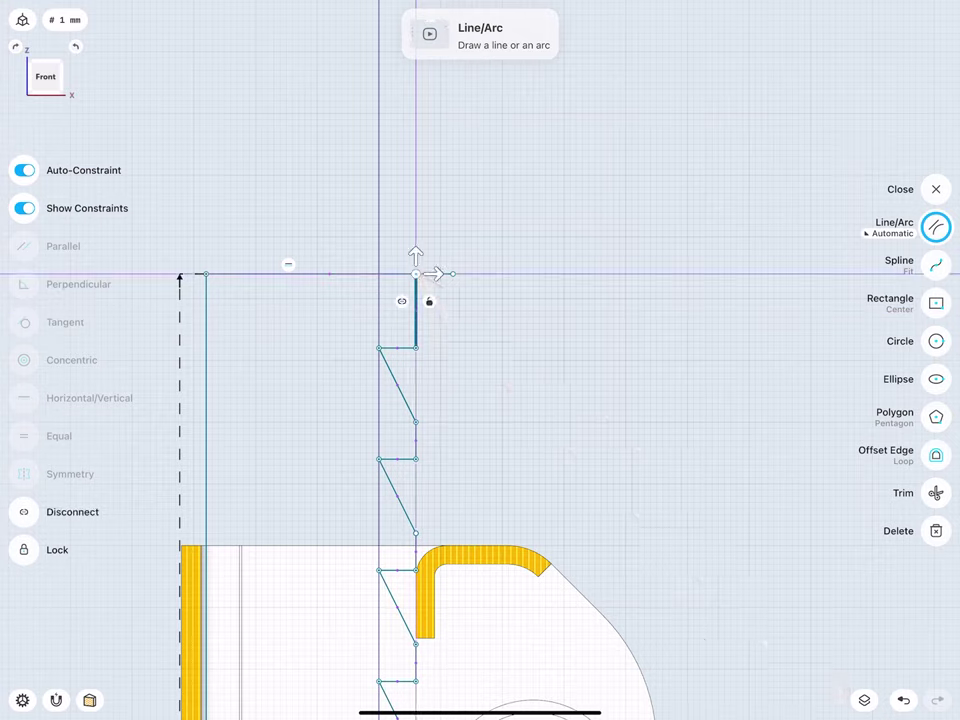
{"action": "left_click", "coordinate": [936, 493]}
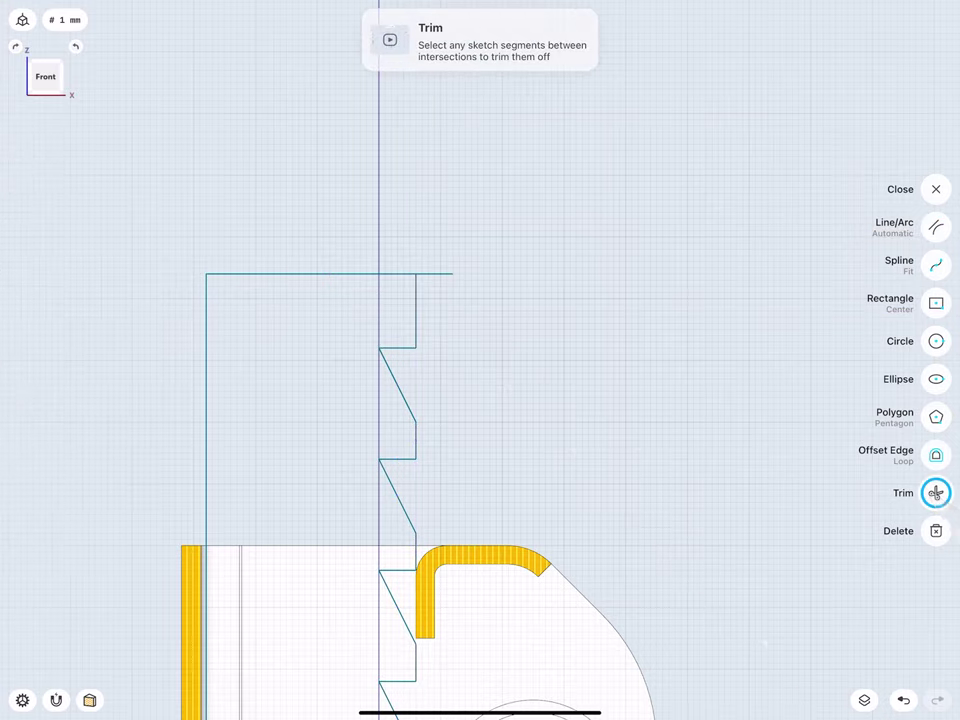
{"action": "left_click", "coordinate": [436, 273]}
{"action": "key", "text": "l"}
{"action": "scroll", "coordinate": [335, 364], "scroll_direction": "down", "scroll_amount": 2}
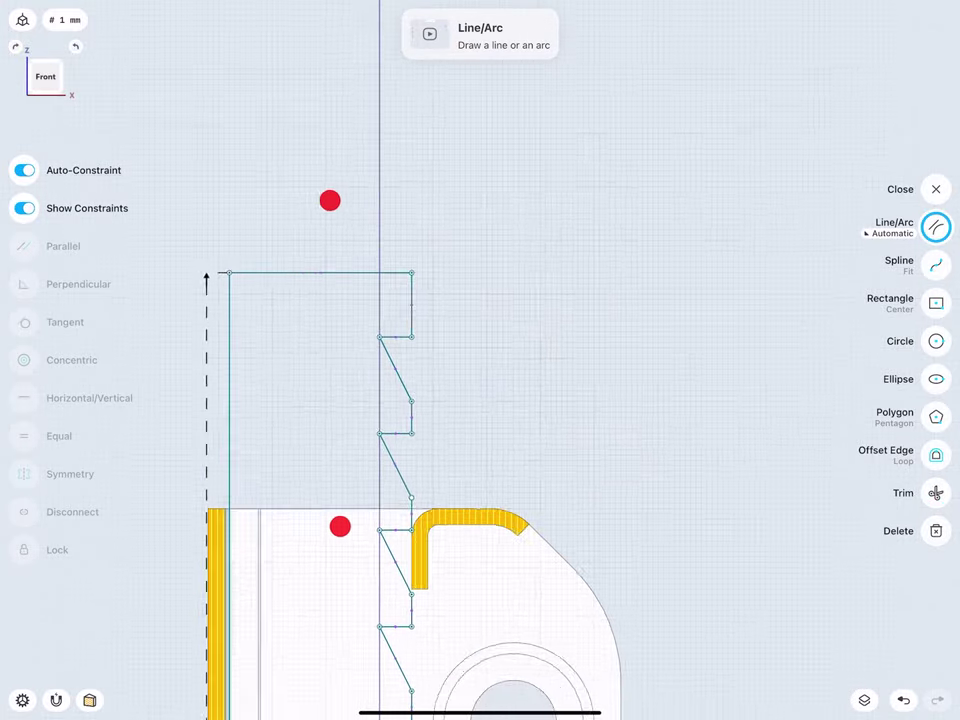
{"action": "scroll", "coordinate": [335, 364], "scroll_direction": "down", "scroll_amount": 5}
{"action": "mouse_move", "coordinate": [336, 250]}
{"action": "left_mouse_down"}
{"action": "mouse_move", "coordinate": [246, 286]}
{"action": "mouse_move", "coordinate": [290, 300]}
{"action": "left_mouse_up"}
Step: Exit the sketch and hide Body 01 from the Items list, leaving only the sawtooth rack profile visible
{"action": "left_click", "coordinate": [936, 189]}
{"action": "scroll", "coordinate": [320, 420], "scroll_direction": "up", "scroll_amount": 5}
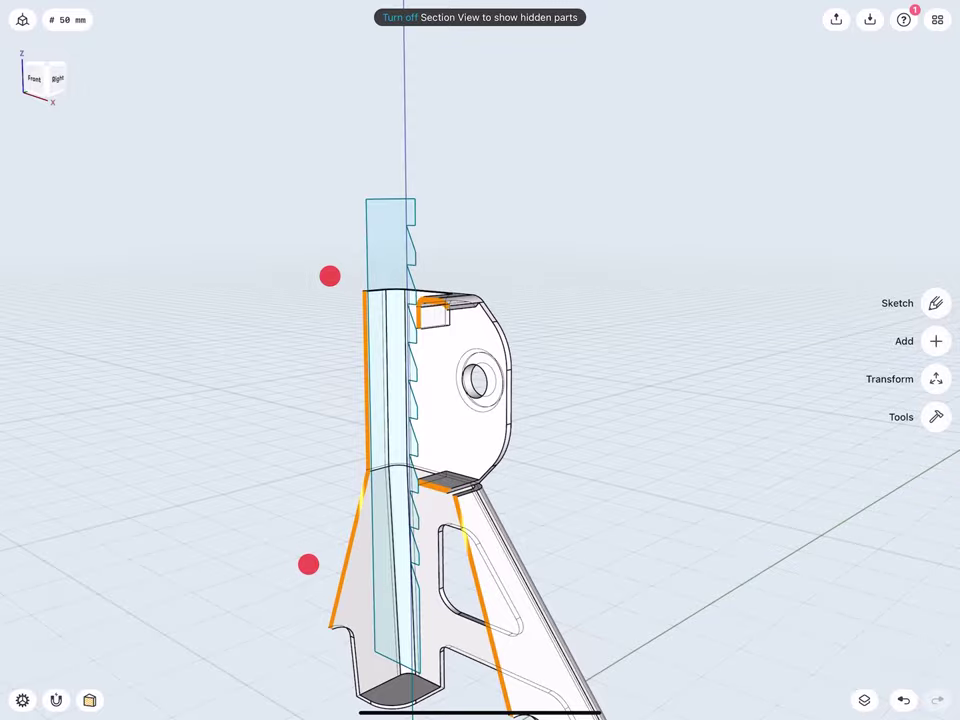
{"action": "left_click", "coordinate": [864, 700]}
{"action": "scroll", "coordinate": [260, 440], "scroll_direction": "up", "scroll_amount": 5}
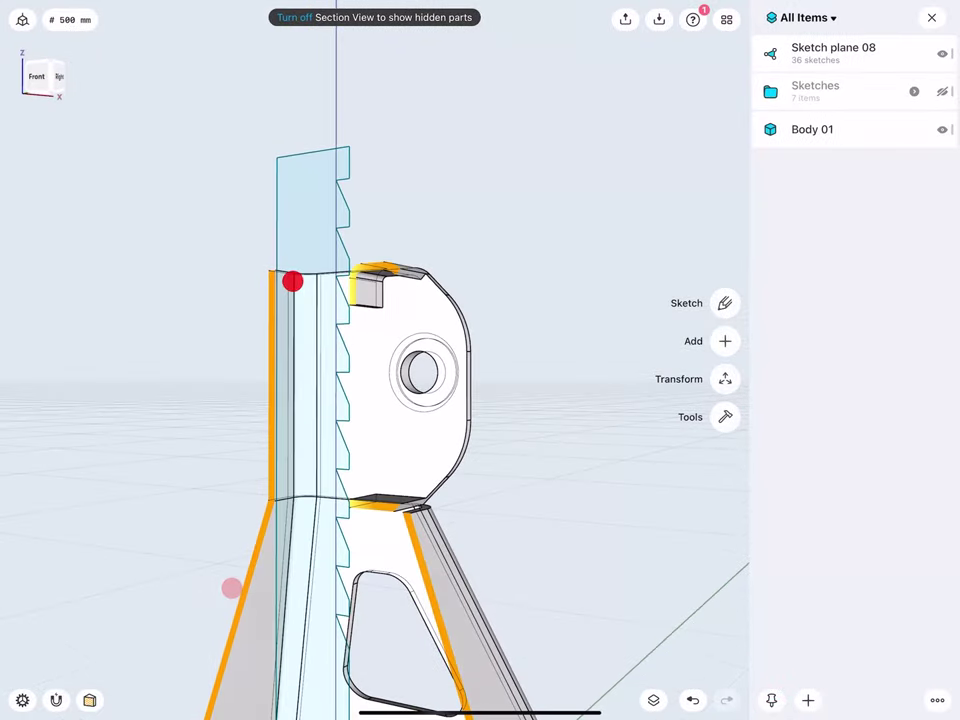
{"action": "mouse_move", "coordinate": [292, 281]}
{"action": "left_mouse_down"}
{"action": "mouse_move", "coordinate": [328, 270]}
{"action": "mouse_move", "coordinate": [289, 291]}
{"action": "left_mouse_up"}
{"action": "scroll", "coordinate": [266, 420], "scroll_direction": "up", "scroll_amount": 2}
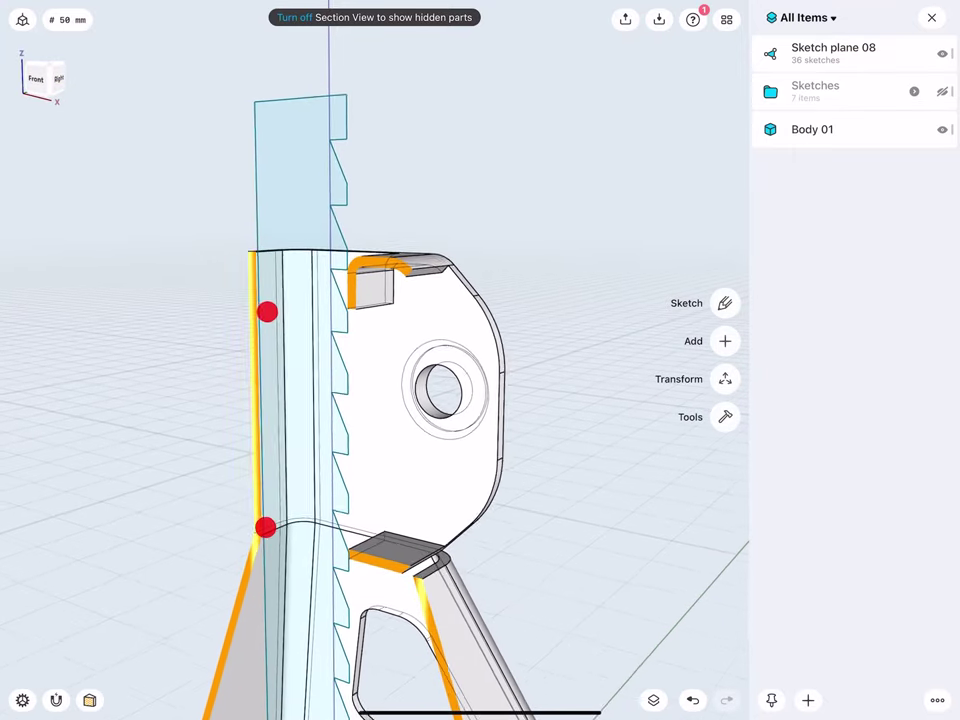
{"action": "left_click_drag", "start_coordinate": [265, 527], "coordinate": [243, 562]}
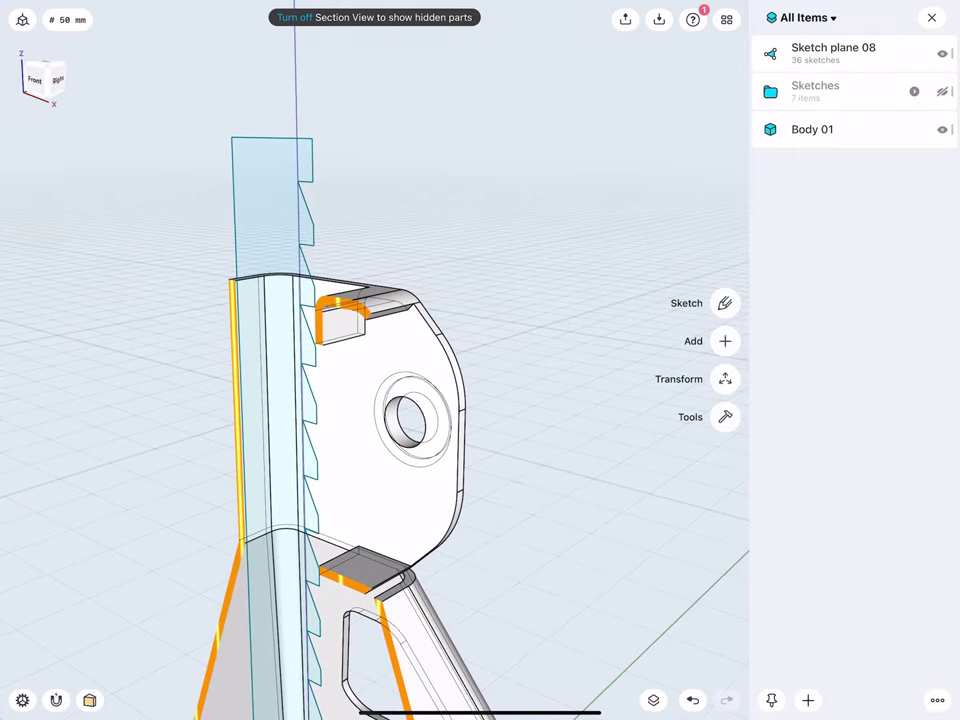
{"action": "left_click", "coordinate": [942, 127]}
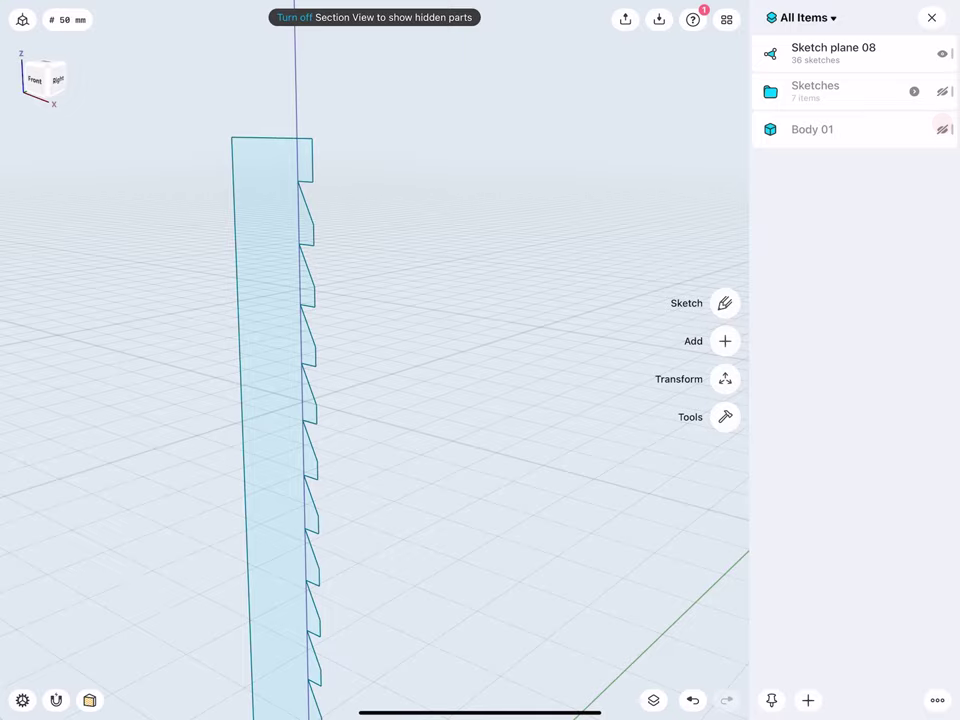
{"action": "left_click_drag", "start_coordinate": [251, 276], "coordinate": [341, 287]}
{"action": "mouse_move", "coordinate": [264, 302]}
{"action": "left_mouse_down"}
{"action": "mouse_move", "coordinate": [261, 355]}
{"action": "mouse_move", "coordinate": [246, 373]}
{"action": "left_mouse_up"}
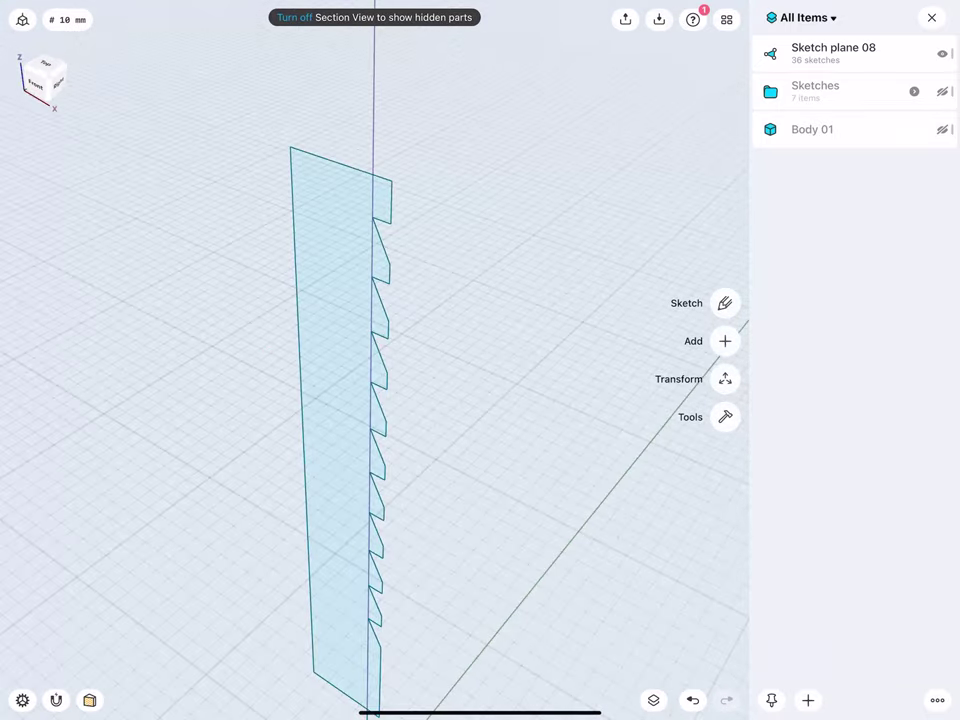
{"action": "mouse_move", "coordinate": [252, 260]}
{"action": "left_mouse_down"}
{"action": "mouse_move", "coordinate": [248, 235]}
{"action": "mouse_move", "coordinate": [245, 311]}
{"action": "left_mouse_up"}
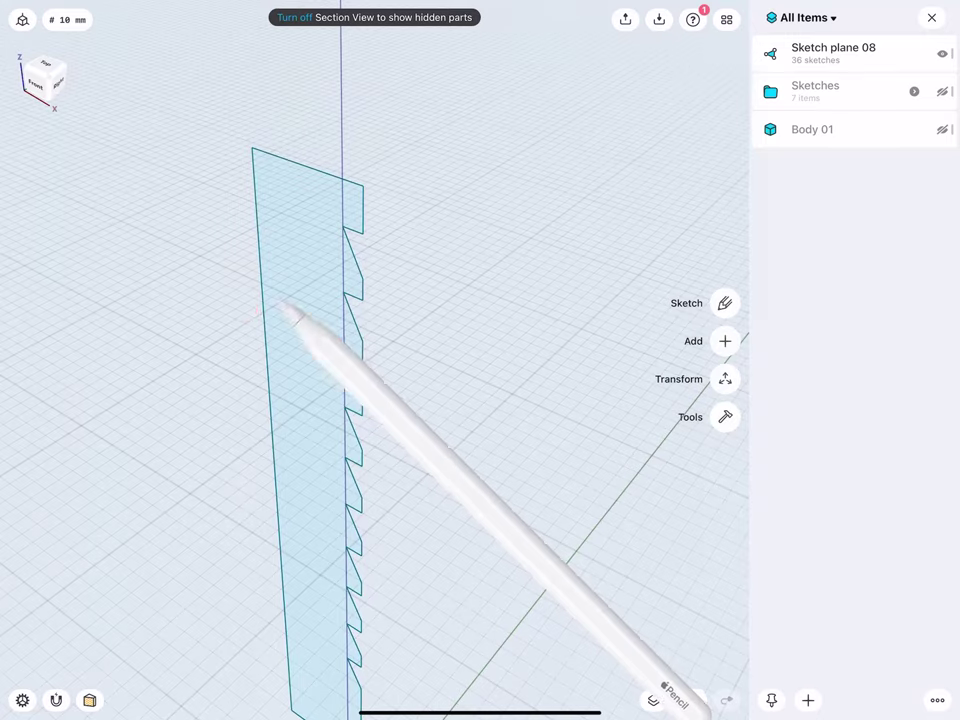
Step: Extrude the toothed rack profile 18 mm into a new solid, Body 02
{"action": "left_click", "coordinate": [264, 302]}
{"action": "mouse_move", "coordinate": [266, 302]}
{"action": "left_mouse_down"}
{"action": "mouse_move", "coordinate": [306, 276]}
{"action": "mouse_move", "coordinate": [312, 288]}
{"action": "left_mouse_up"}
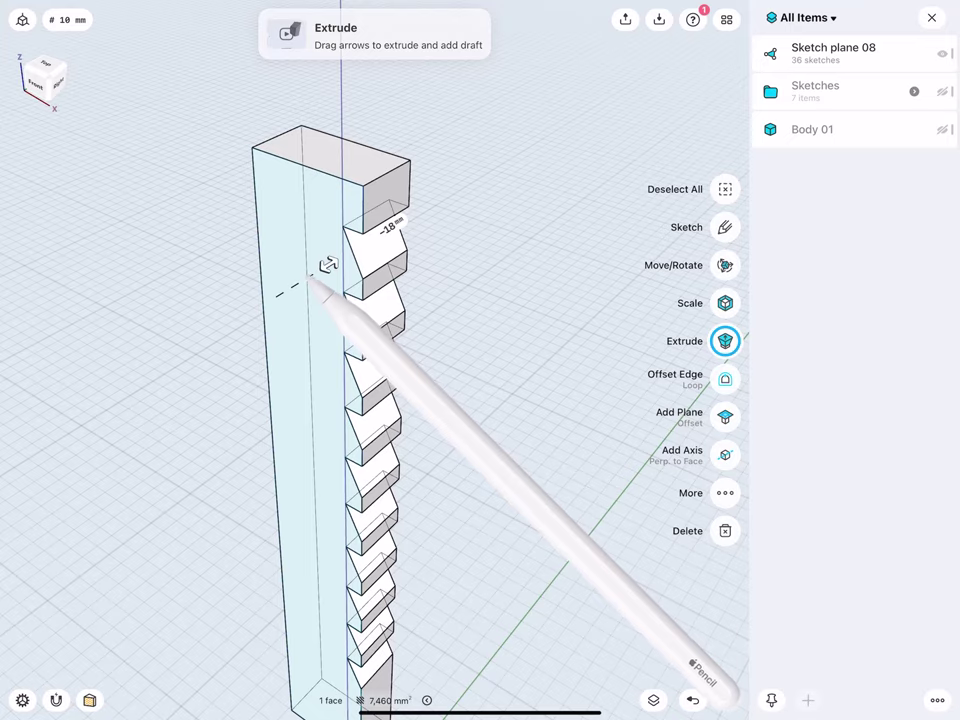
{"action": "left_click", "coordinate": [389, 225]}
{"action": "left_click", "coordinate": [432, 262]}
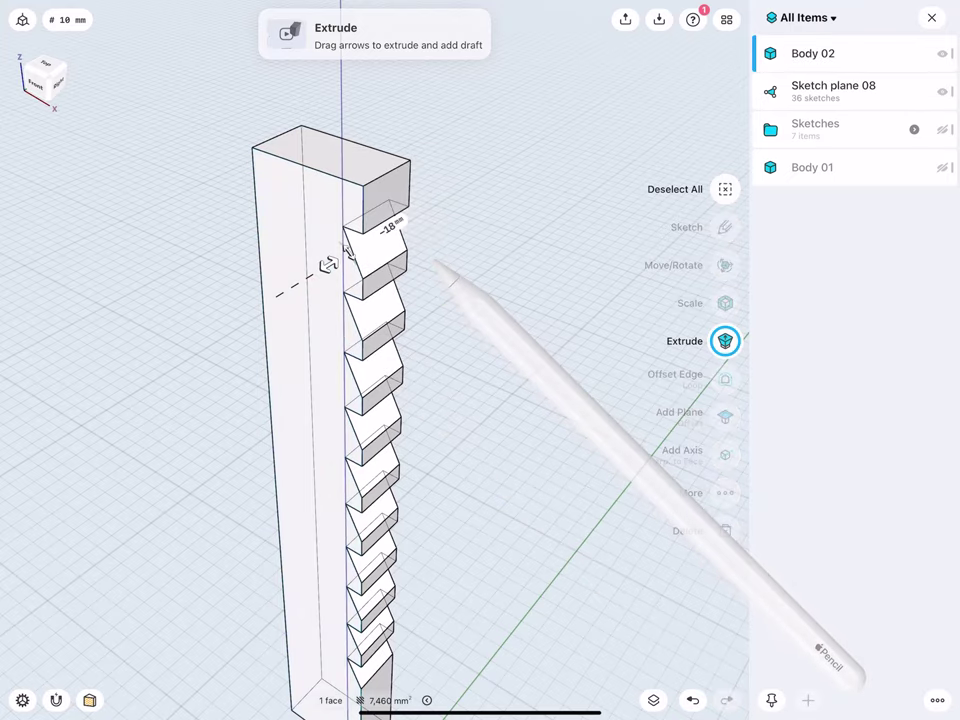
Step: Offset the rack's flat side face outward by 36 mm
{"action": "left_click", "coordinate": [287, 260]}
{"action": "left_click", "coordinate": [261, 249]}
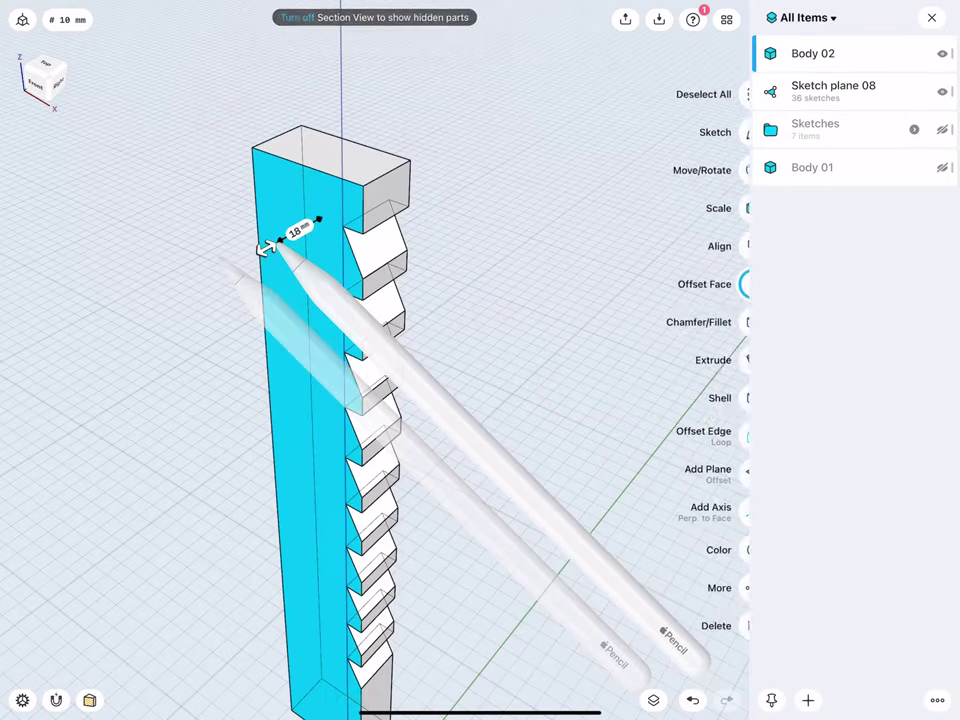
{"action": "left_click_drag", "start_coordinate": [261, 249], "coordinate": [208, 282]}
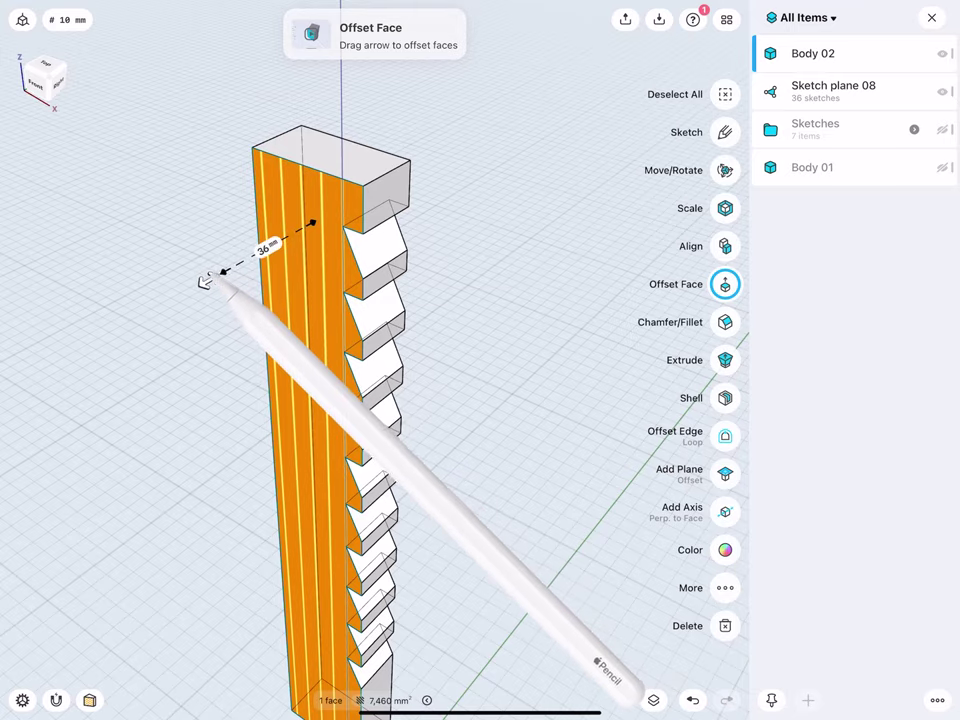
{"action": "left_click", "coordinate": [266, 247]}
{"action": "left_click", "coordinate": [309, 287]}
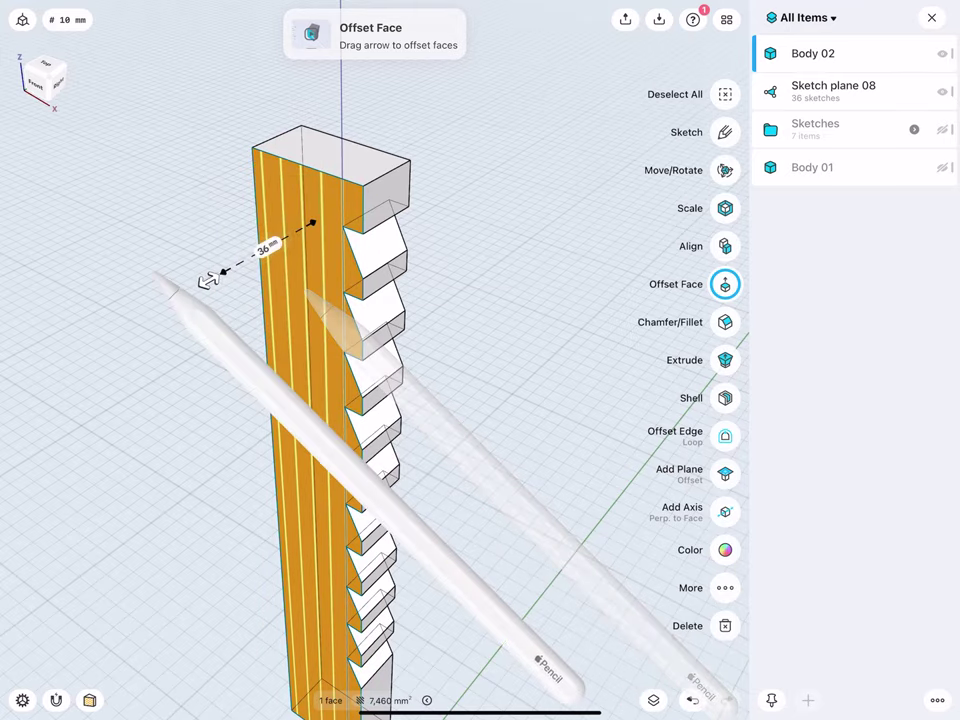
{"action": "left_click", "coordinate": [171, 274]}
{"action": "mouse_move", "coordinate": [210, 265]}
{"action": "middle_mouse_down"}
{"action": "mouse_move", "coordinate": [231, 210]}
{"action": "mouse_move", "coordinate": [206, 255]}
{"action": "mouse_move", "coordinate": [144, 302]}
{"action": "mouse_move", "coordinate": [243, 320]}
{"action": "middle_mouse_up"}
Step: Close the Items list, reframe and zoom in, and select the bar's flat side face
{"action": "scroll", "coordinate": [216, 418], "scroll_direction": "up", "scroll_amount": 3}
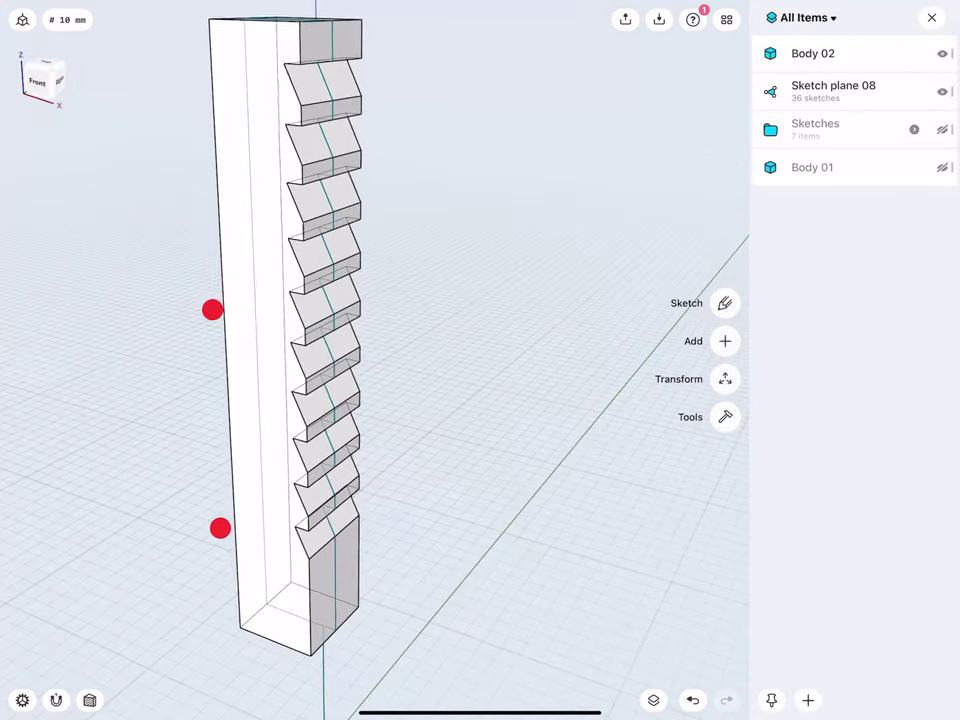
{"action": "scroll", "coordinate": [214, 434], "scroll_direction": "up", "scroll_amount": 2}
{"action": "scroll", "coordinate": [240, 452], "scroll_direction": "up", "scroll_amount": 2}
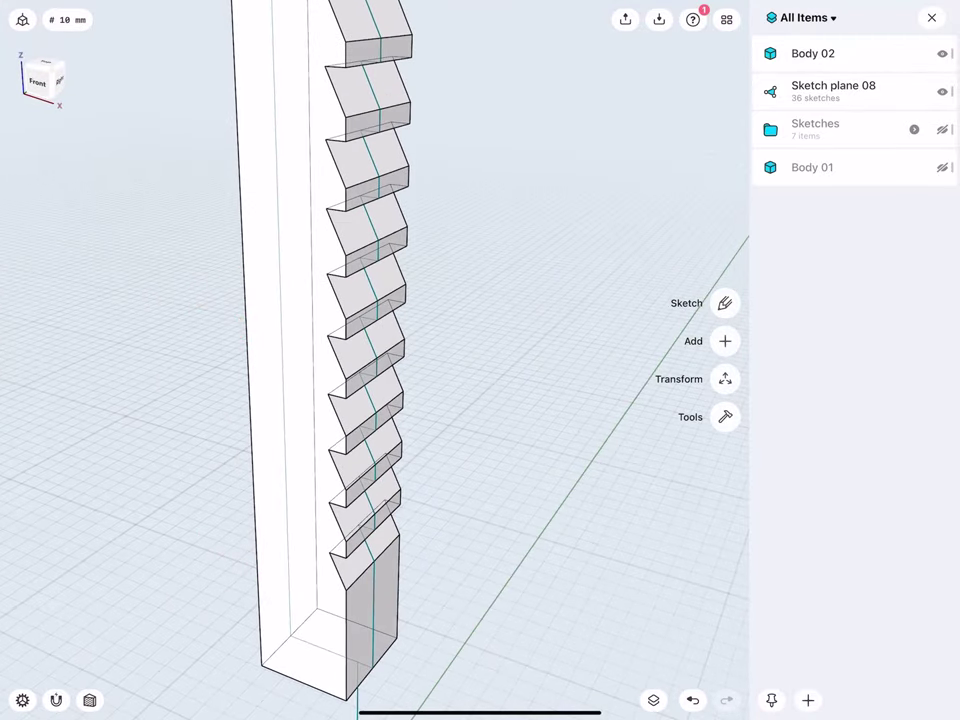
{"action": "middle_click_drag", "start_coordinate": [207, 443], "coordinate": [235, 425], "text": "shift"}
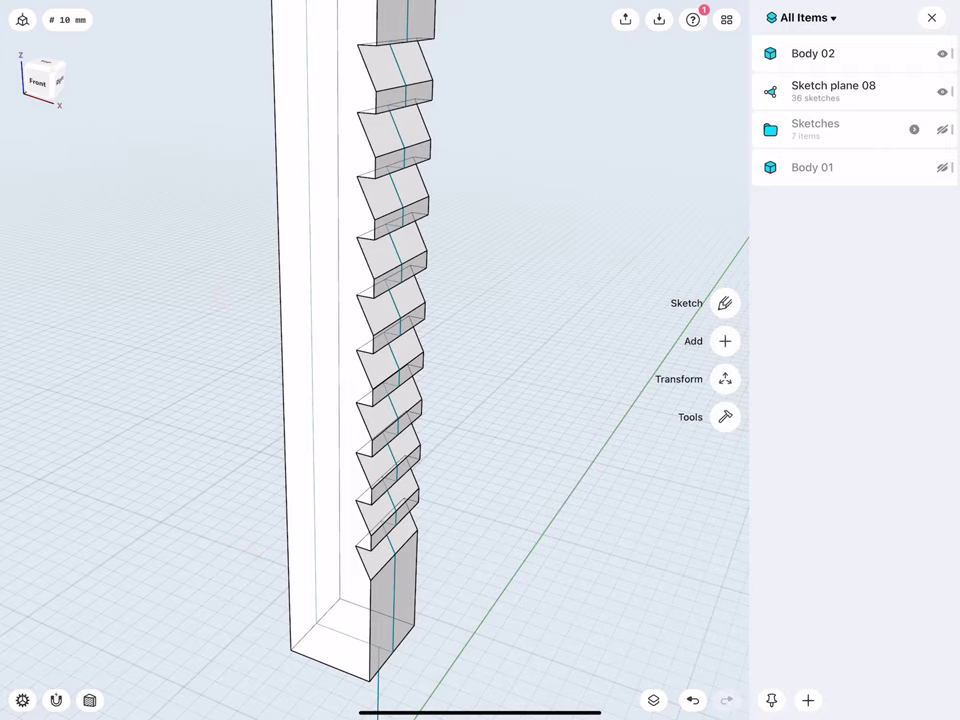
{"action": "left_click", "coordinate": [929, 18]}
{"action": "left_click", "coordinate": [59, 89]}
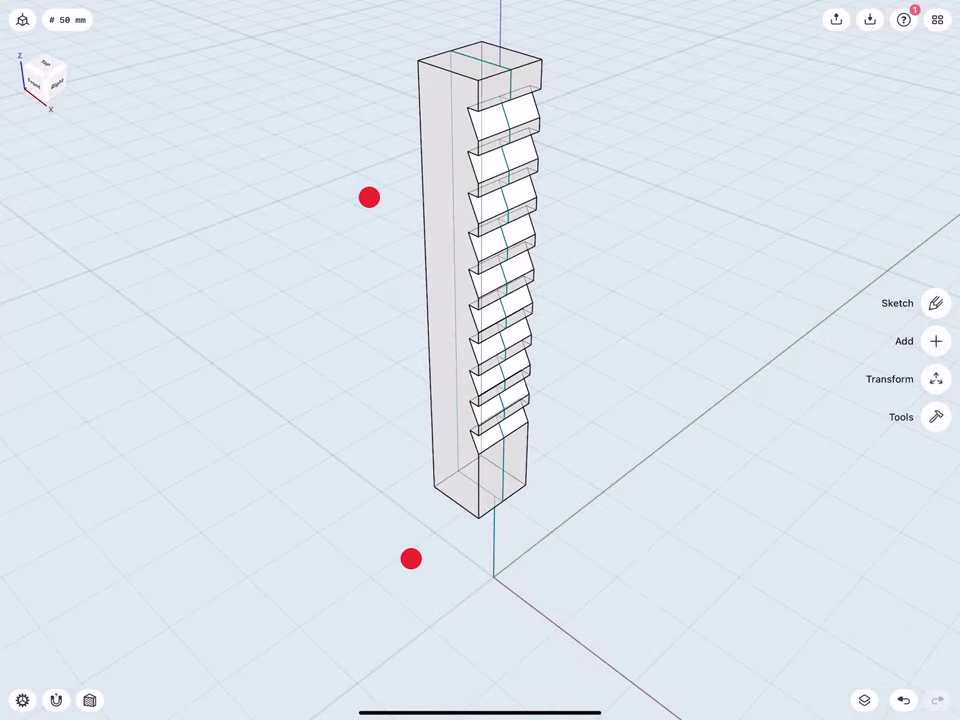
{"action": "scroll", "coordinate": [390, 378], "scroll_direction": "up", "scroll_amount": 3}
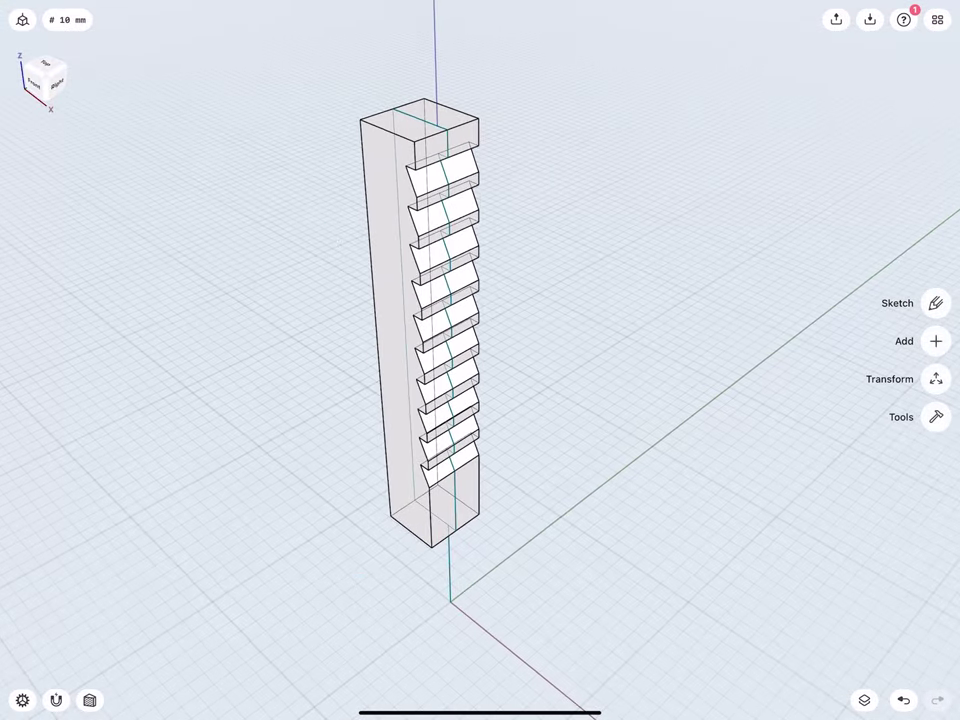
{"action": "scroll", "coordinate": [370, 398], "scroll_direction": "up", "scroll_amount": 3}
{"action": "scroll", "coordinate": [369, 398], "scroll_direction": "up", "scroll_amount": 2}
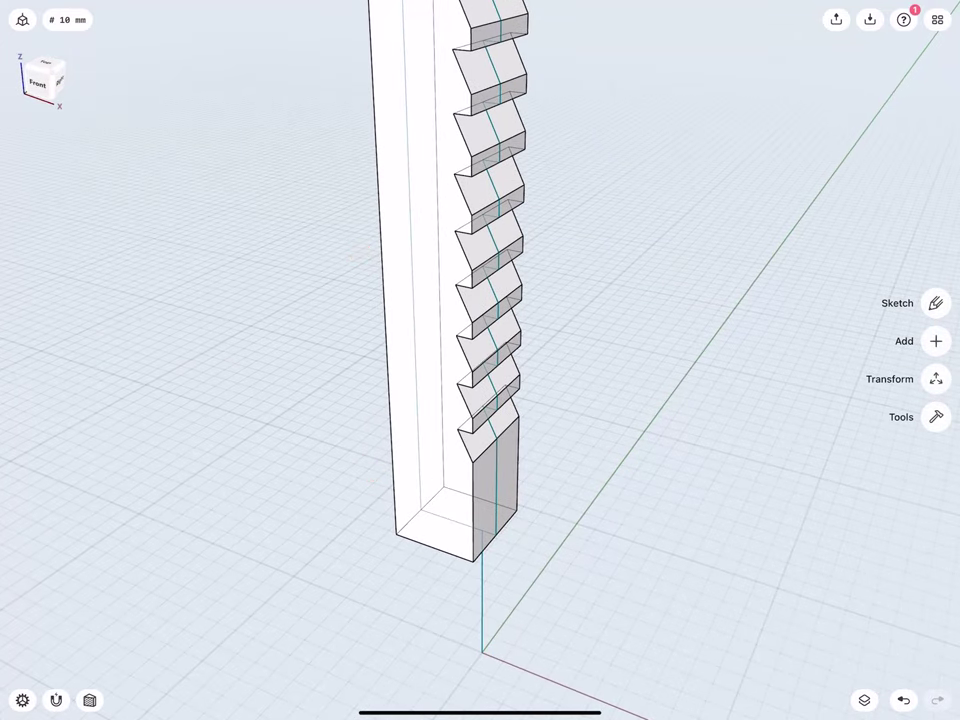
{"action": "scroll", "coordinate": [368, 385], "scroll_direction": "up", "scroll_amount": 2}
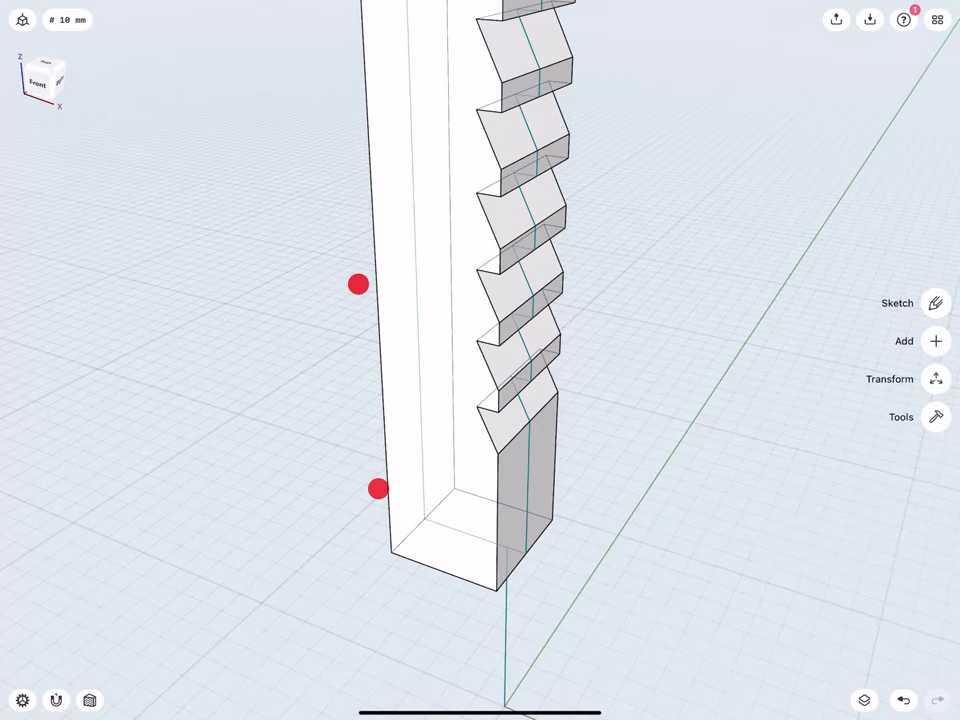
{"action": "left_click", "coordinate": [395, 400]}
Step: Offset the side face's edge loop inward by -8 mm to form an inner zigzag outline
{"action": "left_click", "coordinate": [936, 436]}
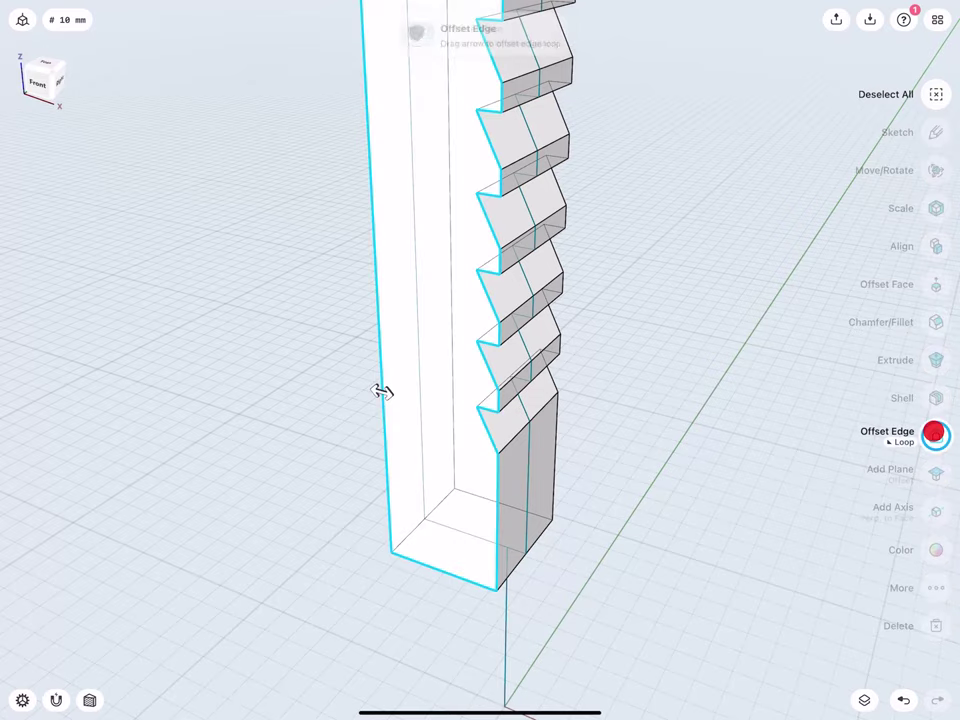
{"action": "scroll", "coordinate": [343, 378], "scroll_direction": "up", "scroll_amount": 2}
{"action": "scroll", "coordinate": [350, 378], "scroll_direction": "up", "scroll_amount": 1}
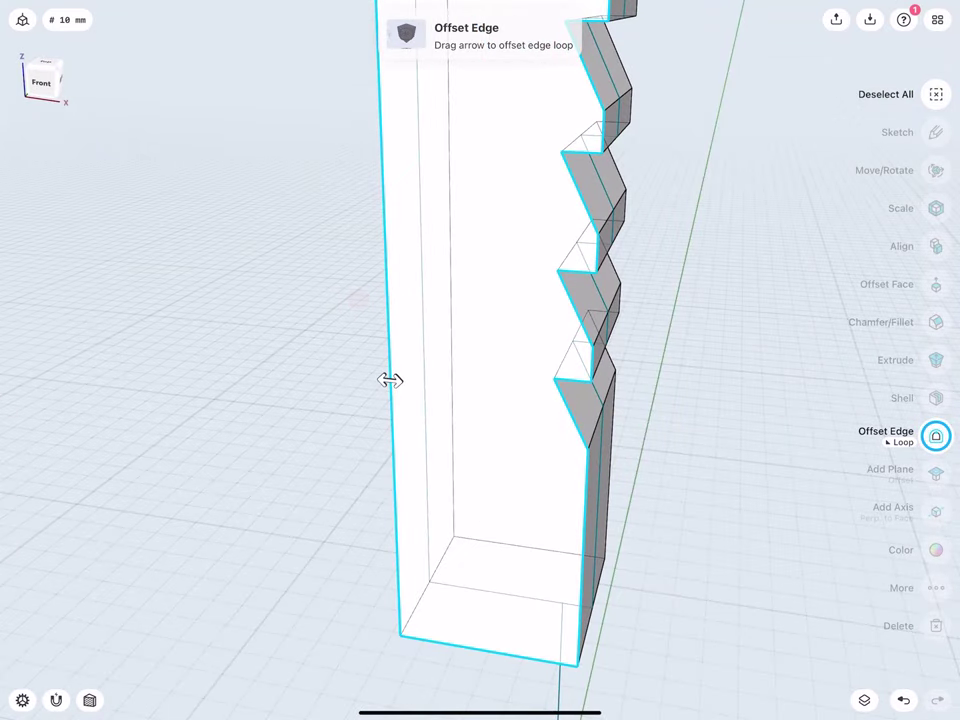
{"action": "left_click_drag", "start_coordinate": [390, 380], "coordinate": [434, 385]}
{"action": "mouse_move", "coordinate": [403, 287]}
{"action": "middle_mouse_down"}
{"action": "mouse_move", "coordinate": [326, 348]}
{"action": "mouse_move", "coordinate": [270, 330]}
{"action": "middle_mouse_up"}
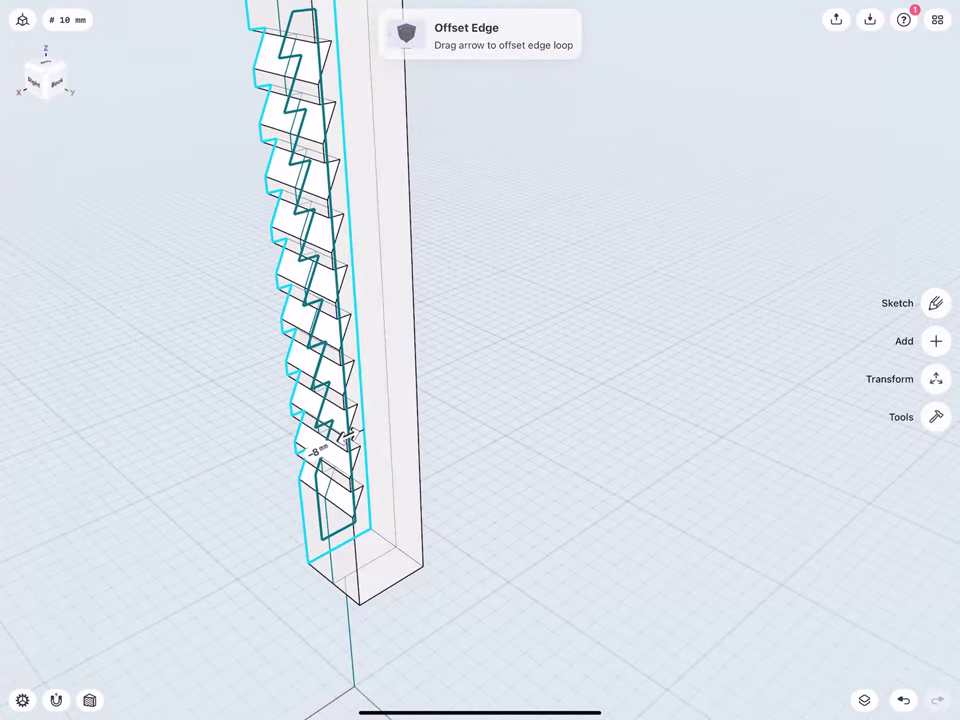
{"action": "scroll", "coordinate": [392, 378], "scroll_direction": "up", "scroll_amount": 2}
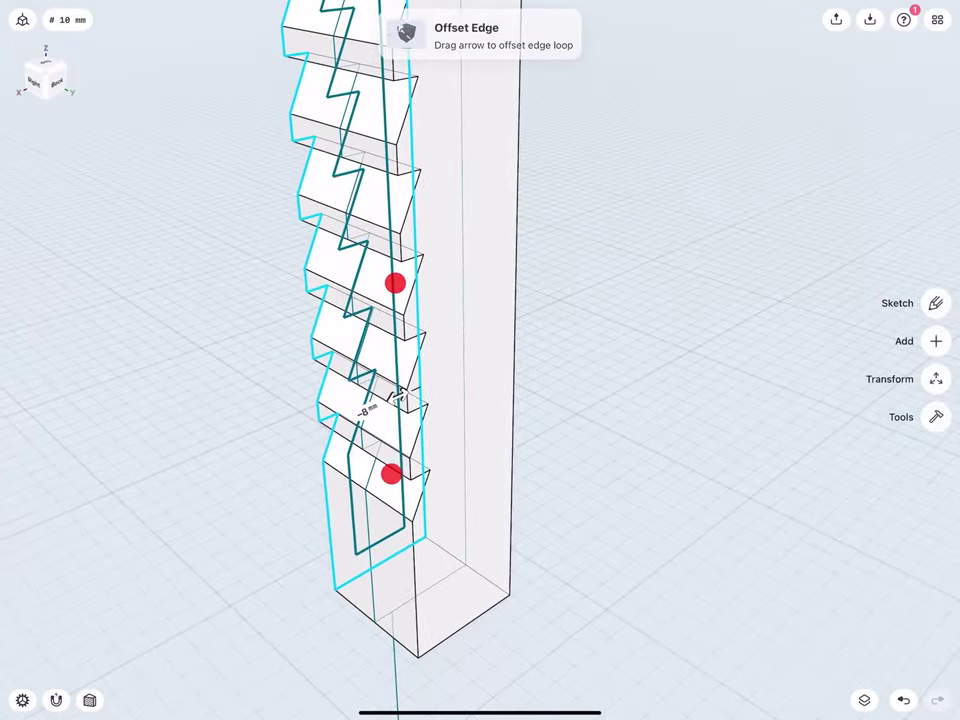
{"action": "left_click", "coordinate": [370, 408]}
{"action": "left_click", "coordinate": [410, 437]}
{"action": "left_click", "coordinate": [565, 452]}
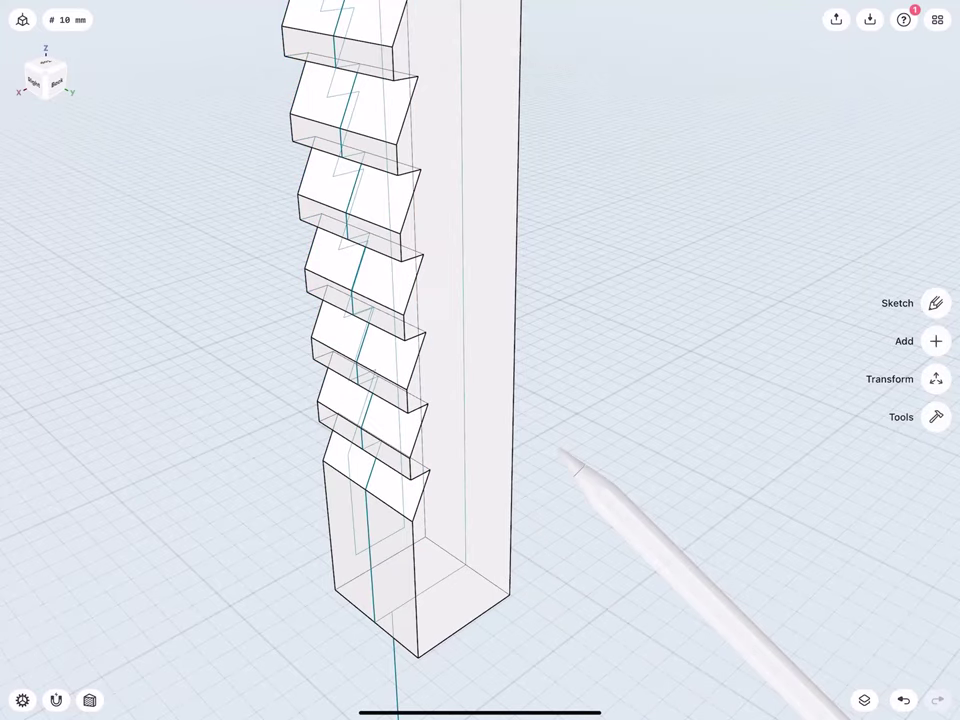
Step: Offset the opposite side face's edge loop inward by -8 mm as well
{"action": "left_click", "coordinate": [503, 423]}
{"action": "left_click", "coordinate": [936, 436]}
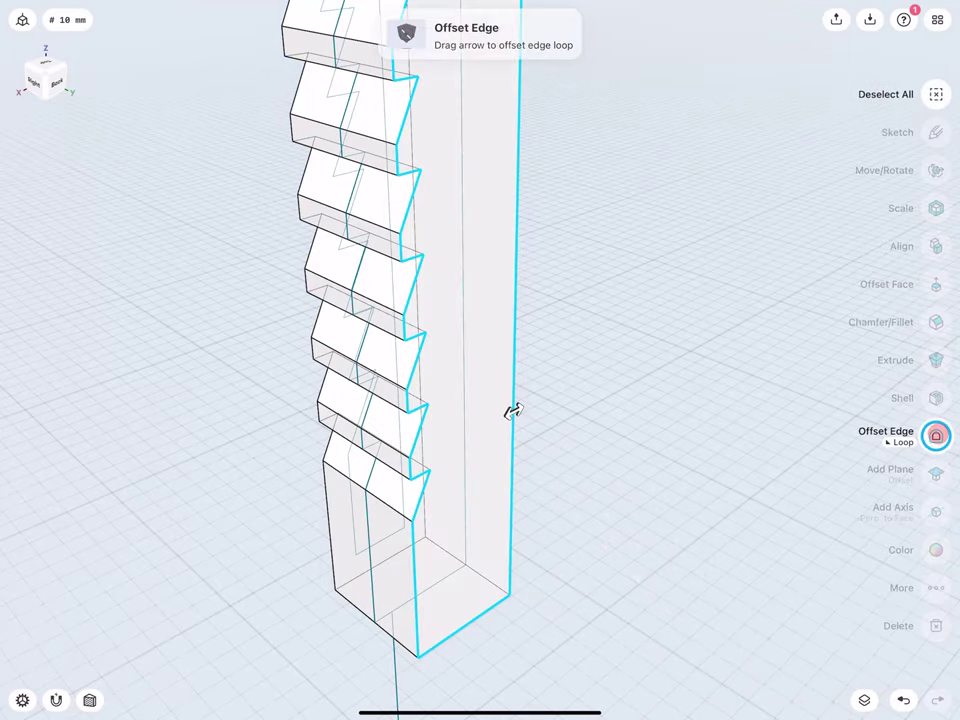
{"action": "left_click_drag", "start_coordinate": [510, 408], "coordinate": [490, 424]}
{"action": "left_click", "coordinate": [460, 438]}
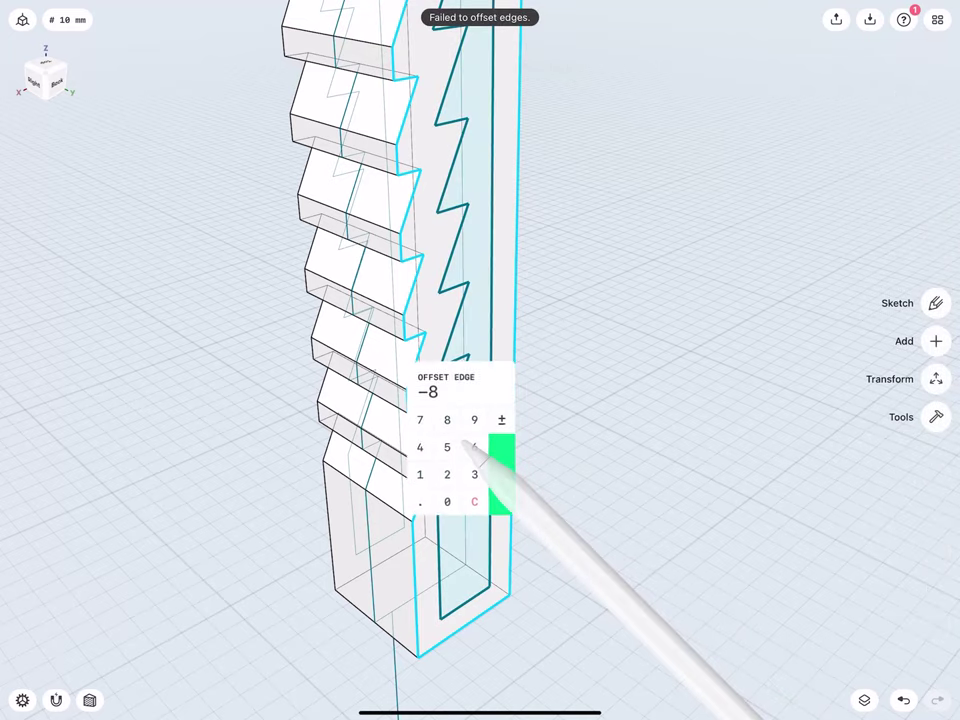
{"action": "left_click", "coordinate": [503, 478]}
{"action": "left_click", "coordinate": [541, 474]}
Step: Extrude the first inner zigzag face -7 mm to cut a pocket into the bar
{"action": "left_click", "coordinate": [482, 512]}
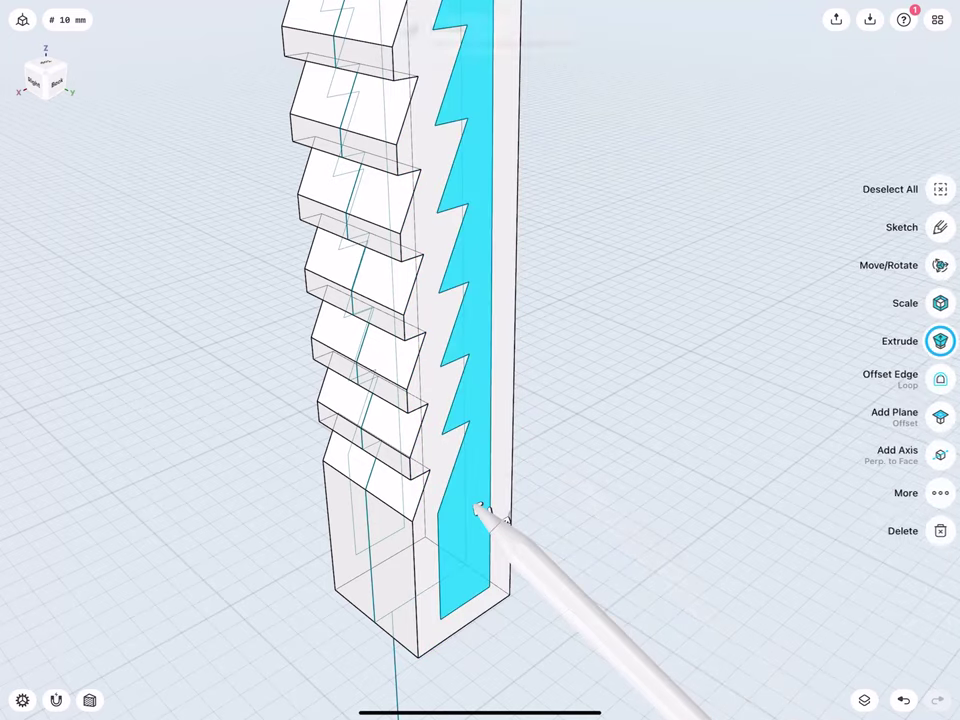
{"action": "left_click_drag", "start_coordinate": [475, 508], "coordinate": [443, 484]}
{"action": "left_click", "coordinate": [370, 442]}
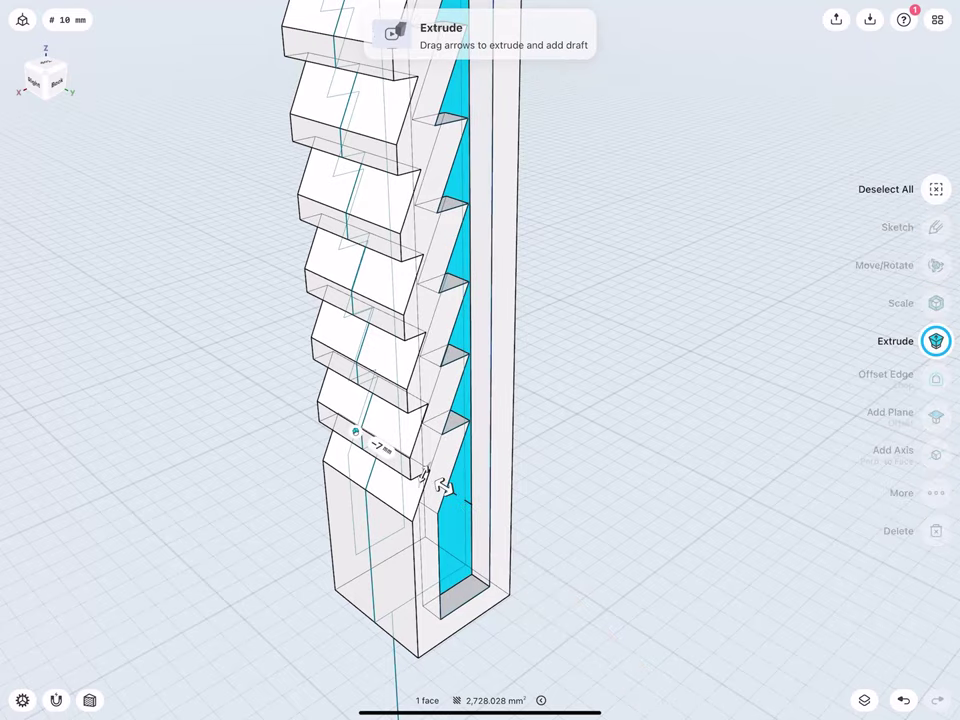
{"action": "left_click", "coordinate": [423, 485]}
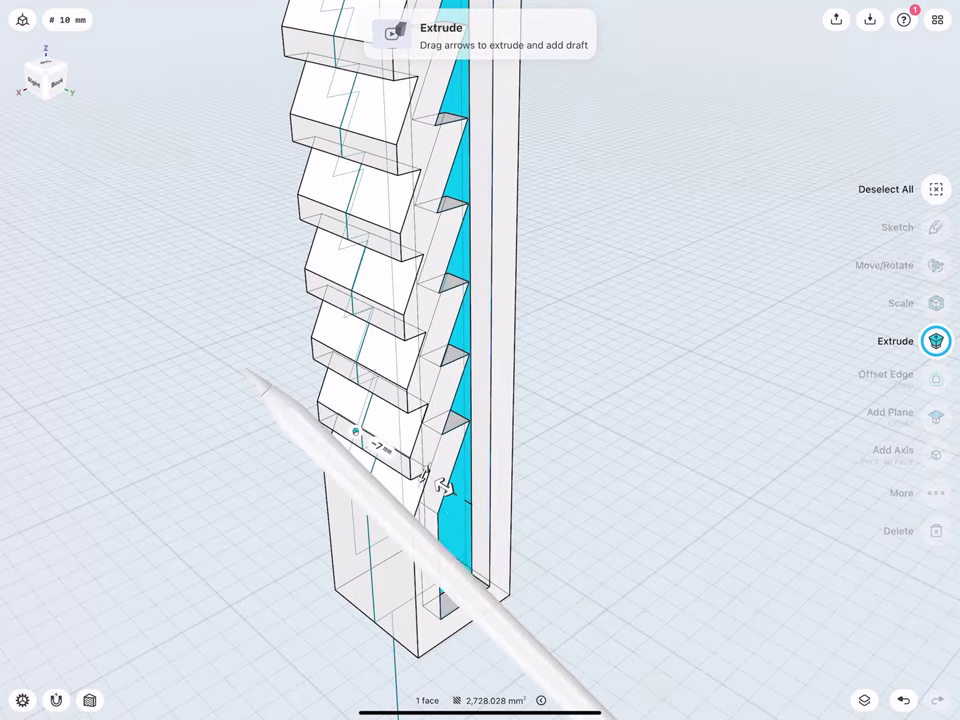
Step: Cut the zigzag face on the other side 7 mm deep too
{"action": "mouse_move", "coordinate": [306, 268]}
{"action": "left_mouse_down"}
{"action": "mouse_move", "coordinate": [432, 330]}
{"action": "mouse_move", "coordinate": [491, 332]}
{"action": "left_mouse_up"}
{"action": "left_click_drag", "start_coordinate": [296, 317], "coordinate": [299, 291]}
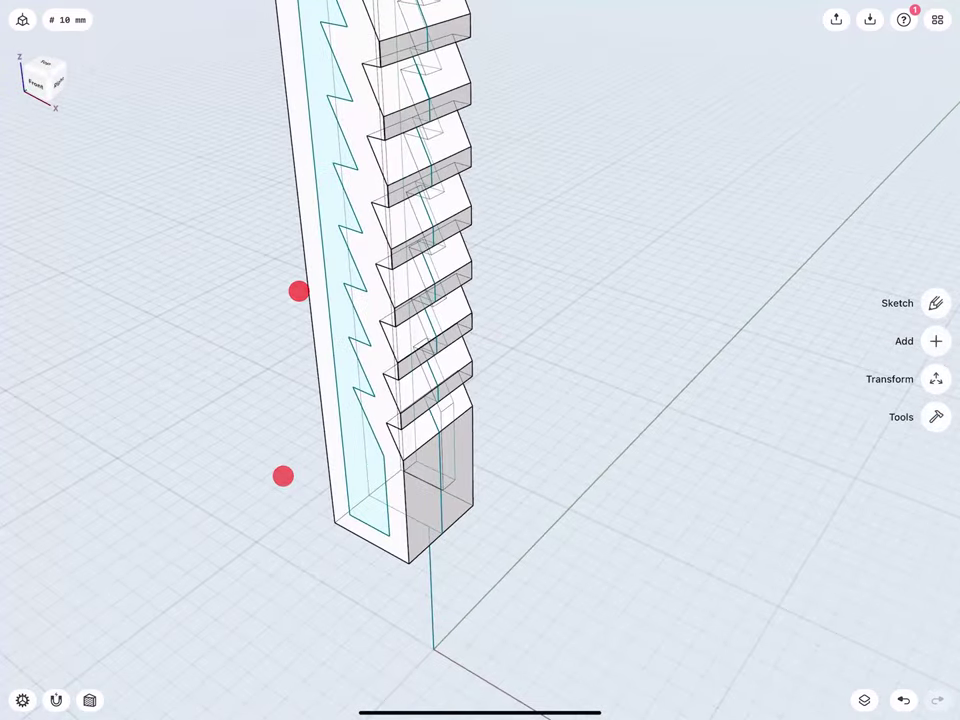
{"action": "left_click", "coordinate": [333, 480]}
{"action": "left_click_drag", "start_coordinate": [343, 481], "coordinate": [368, 478]}
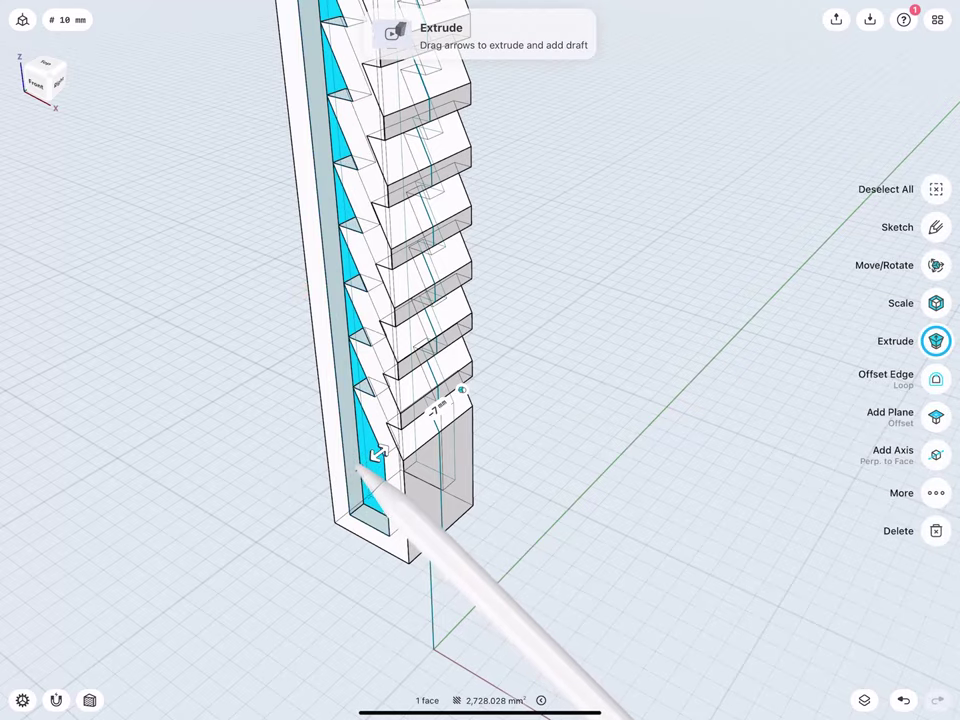
{"action": "left_click", "coordinate": [437, 408]}
{"action": "left_click", "coordinate": [480, 440]}
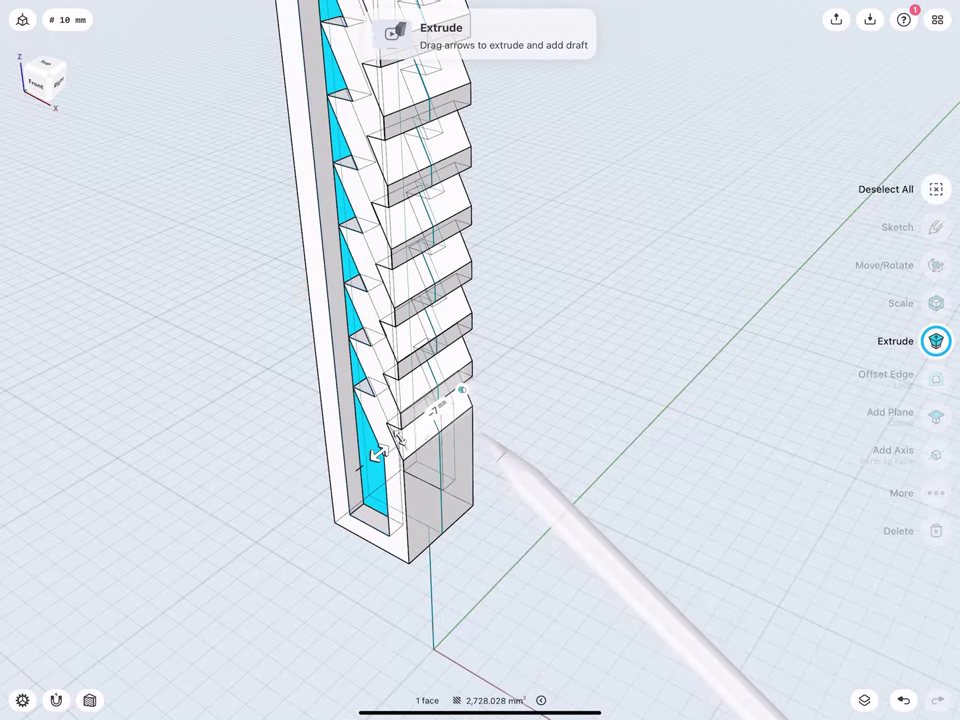
{"action": "left_click", "coordinate": [257, 350]}
{"action": "mouse_move", "coordinate": [300, 320]}
{"action": "left_mouse_down"}
{"action": "mouse_move", "coordinate": [324, 281]}
{"action": "mouse_move", "coordinate": [419, 275]}
{"action": "mouse_move", "coordinate": [276, 221]}
{"action": "left_mouse_up"}
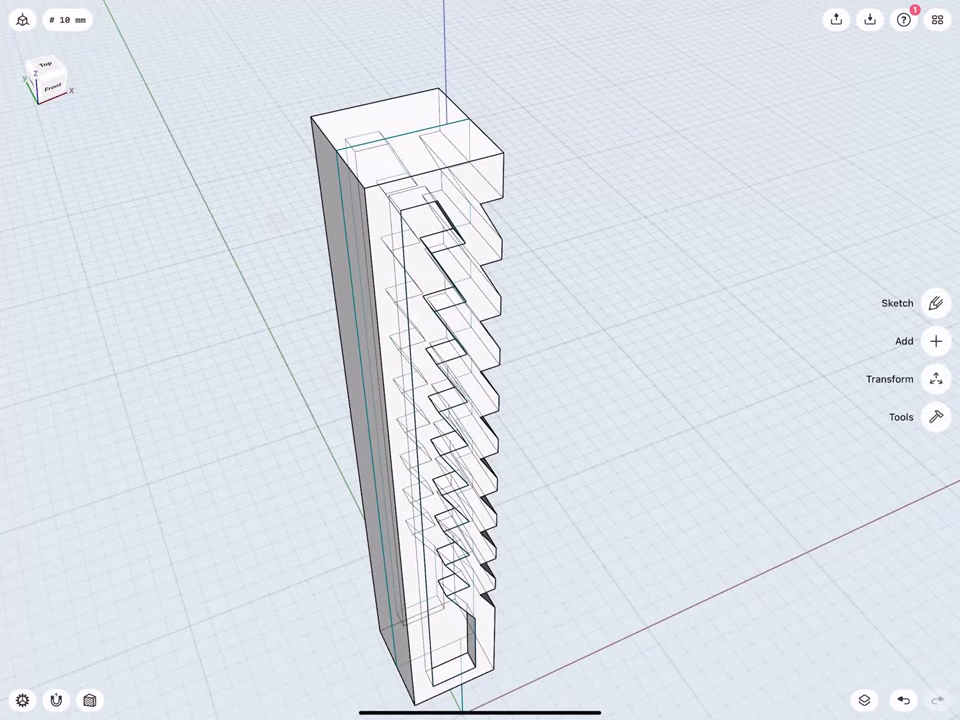
Step: Fillet two vertical edges of the bar with a 6 mm radius
{"action": "left_click", "coordinate": [317, 176]}
{"action": "left_click", "coordinate": [368, 246]}
{"action": "mouse_move", "coordinate": [368, 246]}
{"action": "left_mouse_down"}
{"action": "mouse_move", "coordinate": [357, 265]}
{"action": "mouse_move", "coordinate": [376, 237]}
{"action": "left_mouse_up"}
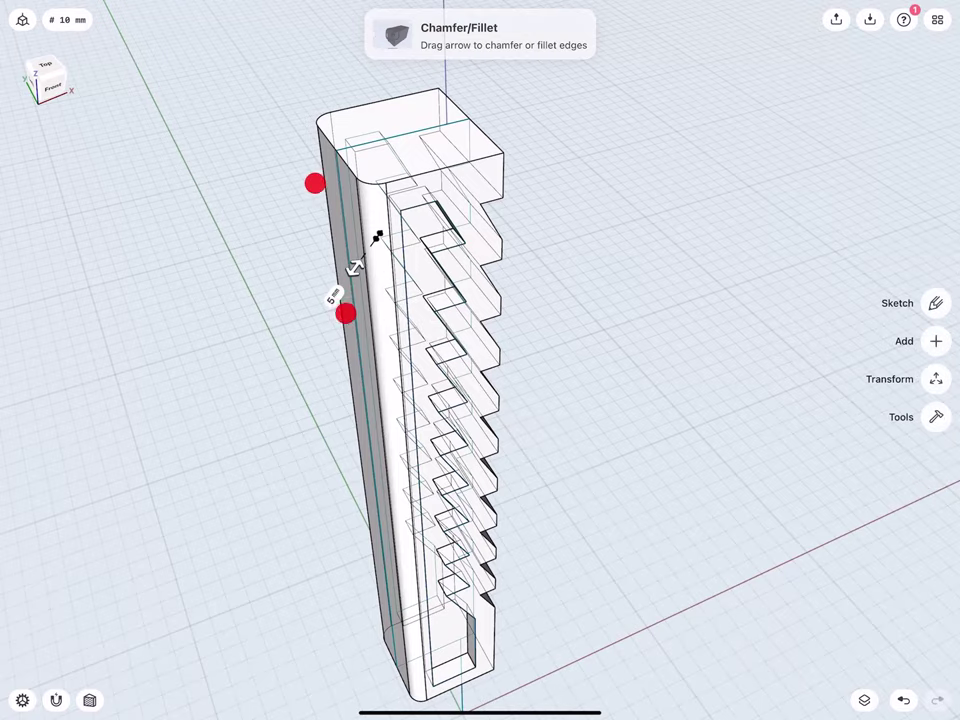
{"action": "scroll", "coordinate": [345, 313], "scroll_direction": "up", "scroll_amount": 3}
{"action": "left_click", "coordinate": [365, 357]}
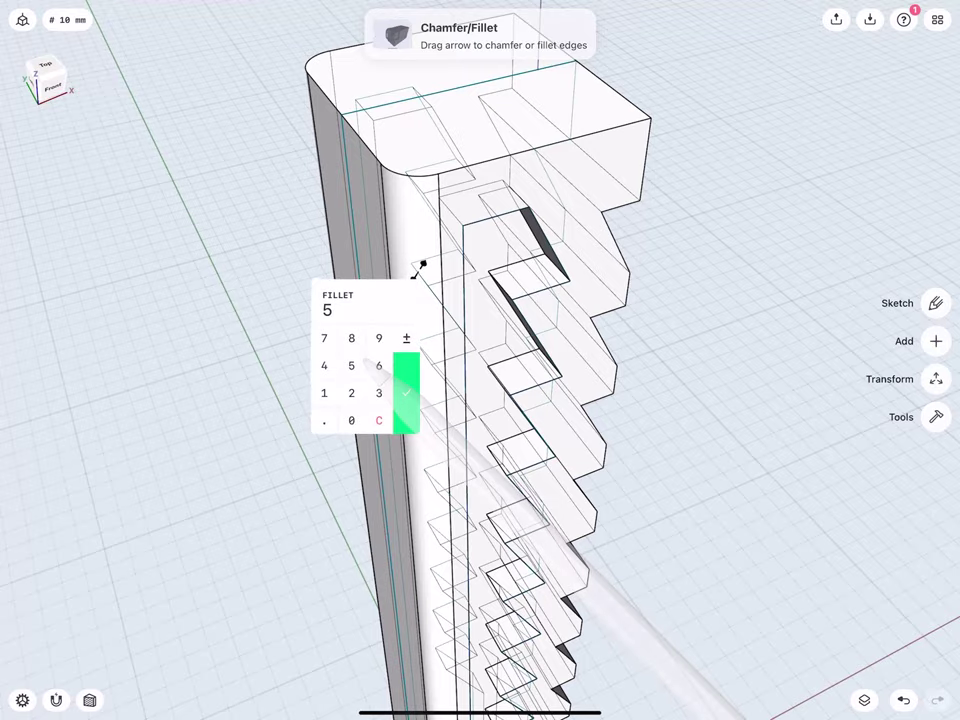
{"action": "left_click", "coordinate": [377, 364]}
{"action": "left_click", "coordinate": [403, 390]}
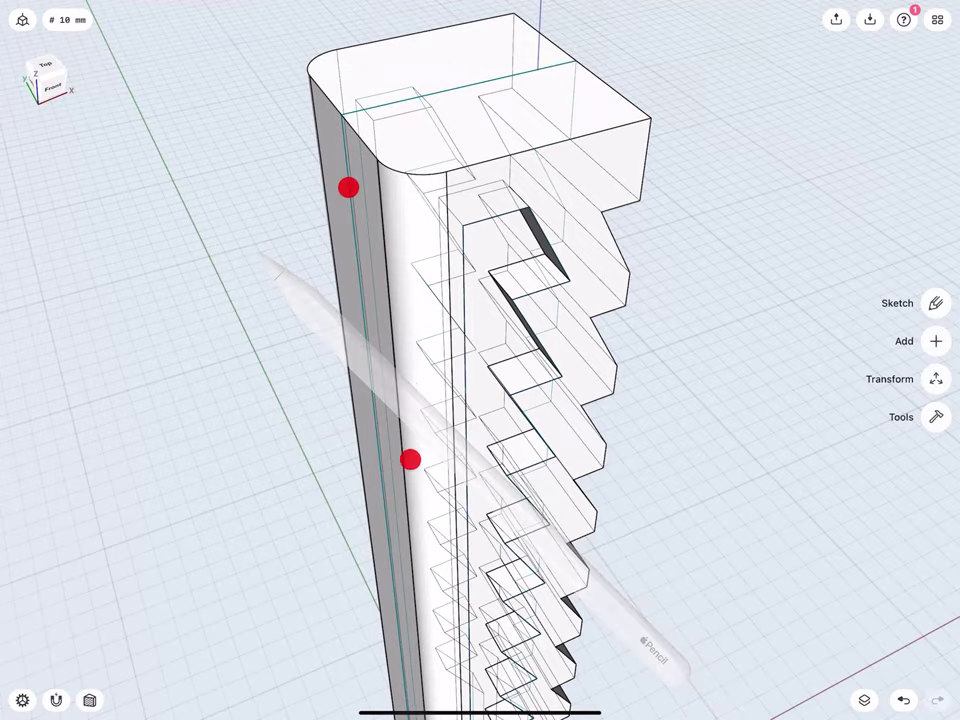
Step: Select the whole rack body and fillet all its edges at 1 mm
{"action": "scroll", "coordinate": [379, 321], "scroll_direction": "down", "scroll_amount": 5}
{"action": "middle_click_drag", "start_coordinate": [285, 216], "coordinate": [262, 129]}
{"action": "scroll", "coordinate": [267, 149], "scroll_direction": "up", "scroll_amount": 2}
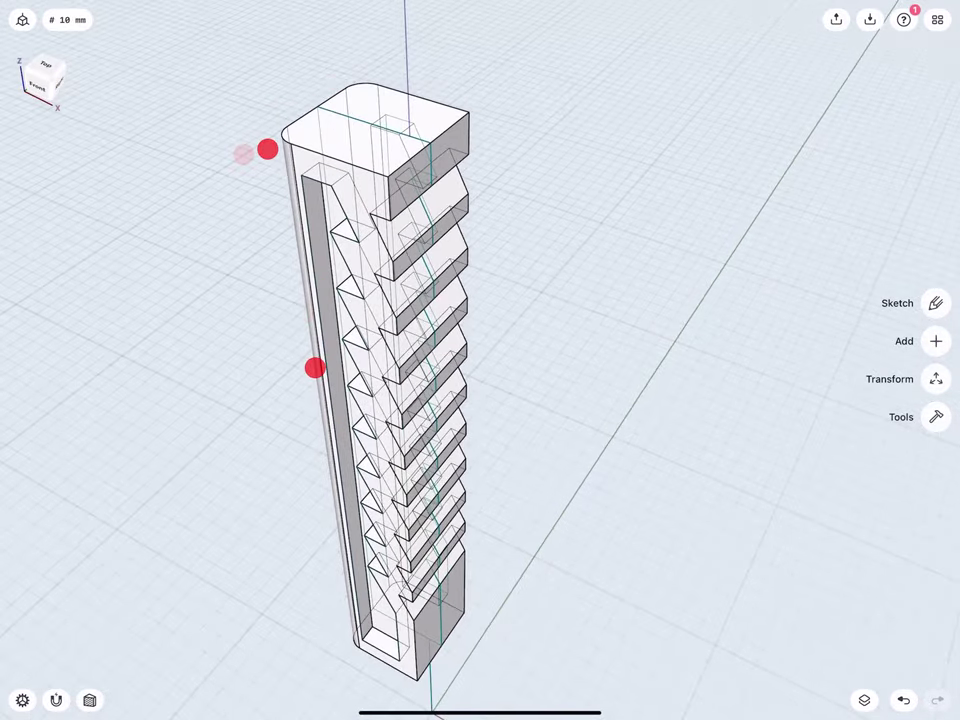
{"action": "double_click", "coordinate": [362, 90]}
{"action": "scroll", "coordinate": [410, 300], "scroll_direction": "up", "scroll_amount": 2}
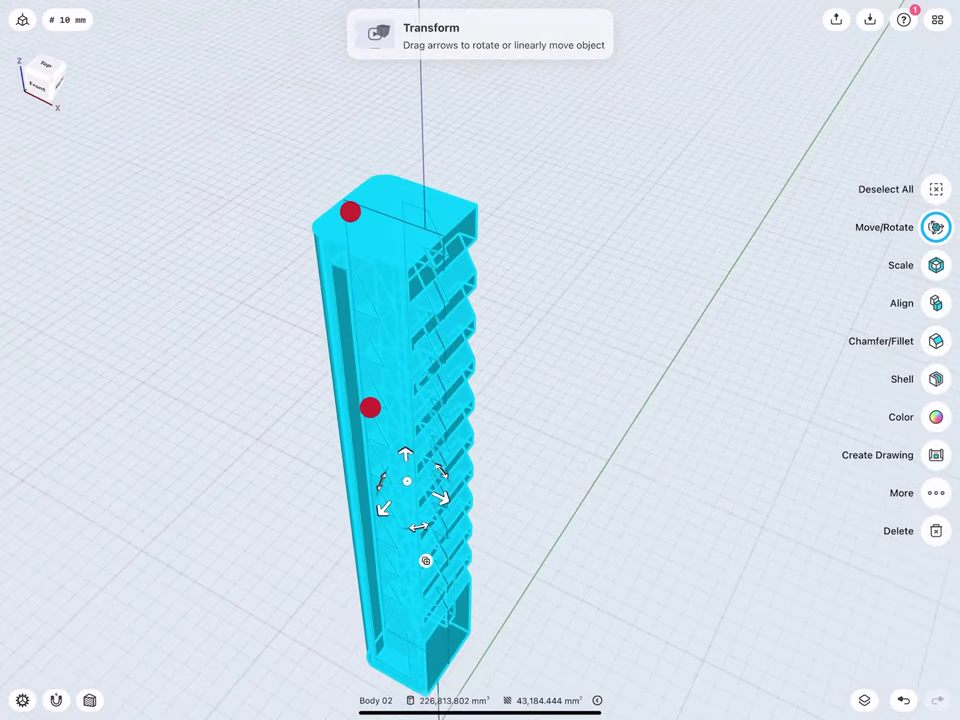
{"action": "middle_click_drag", "start_coordinate": [410, 301], "coordinate": [416, 289]}
{"action": "left_click", "coordinate": [934, 341]}
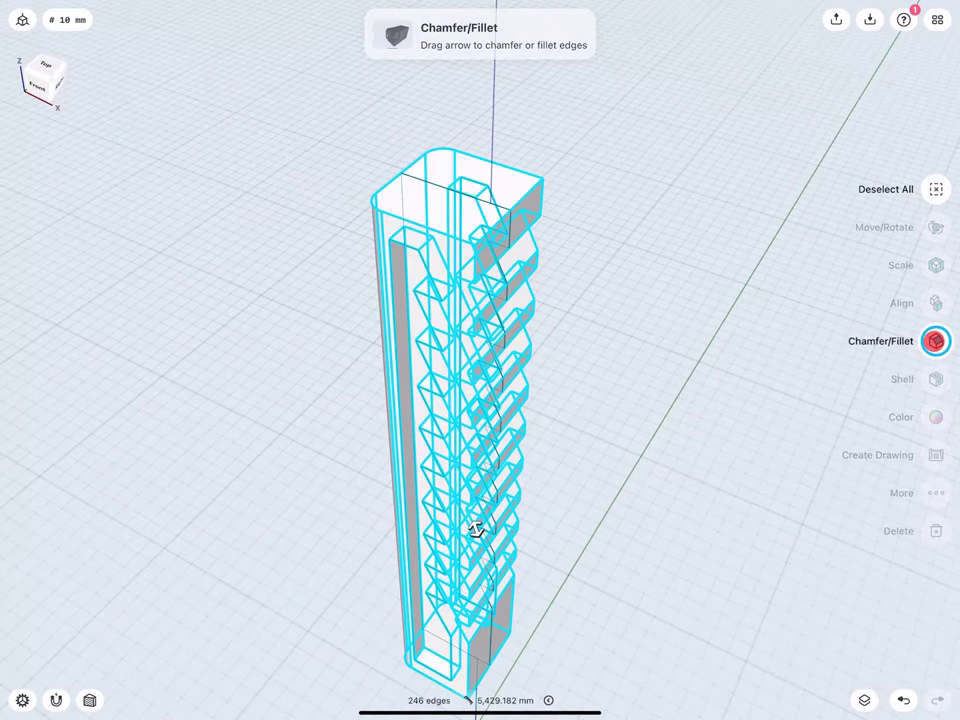
{"action": "middle_click_drag", "start_coordinate": [476, 530], "coordinate": [470, 553]}
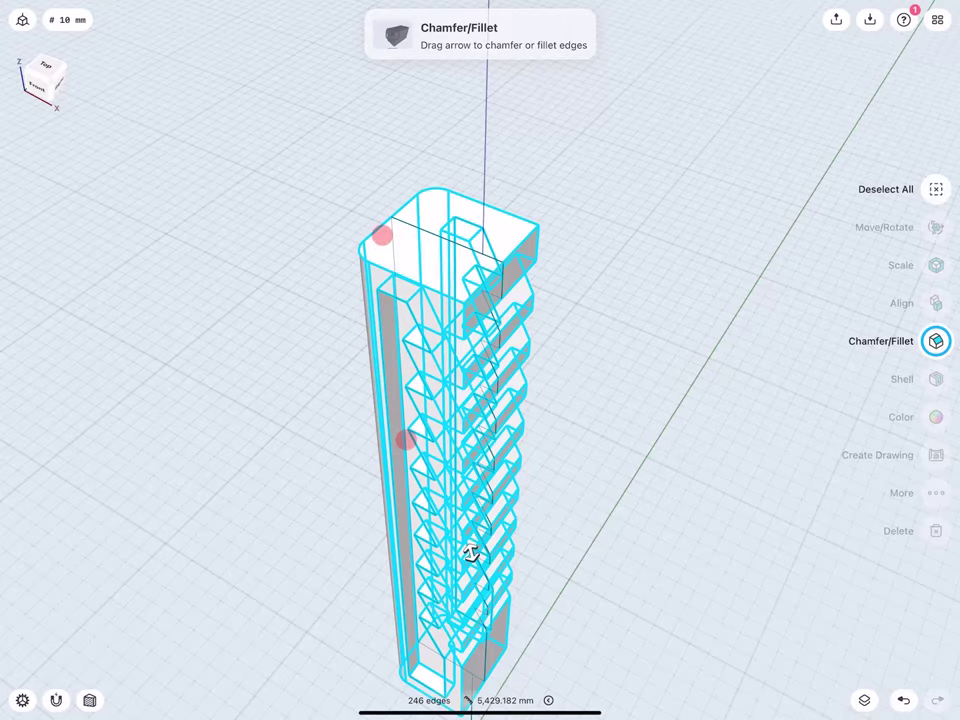
{"action": "scroll", "coordinate": [403, 210], "scroll_direction": "up", "scroll_amount": 10}
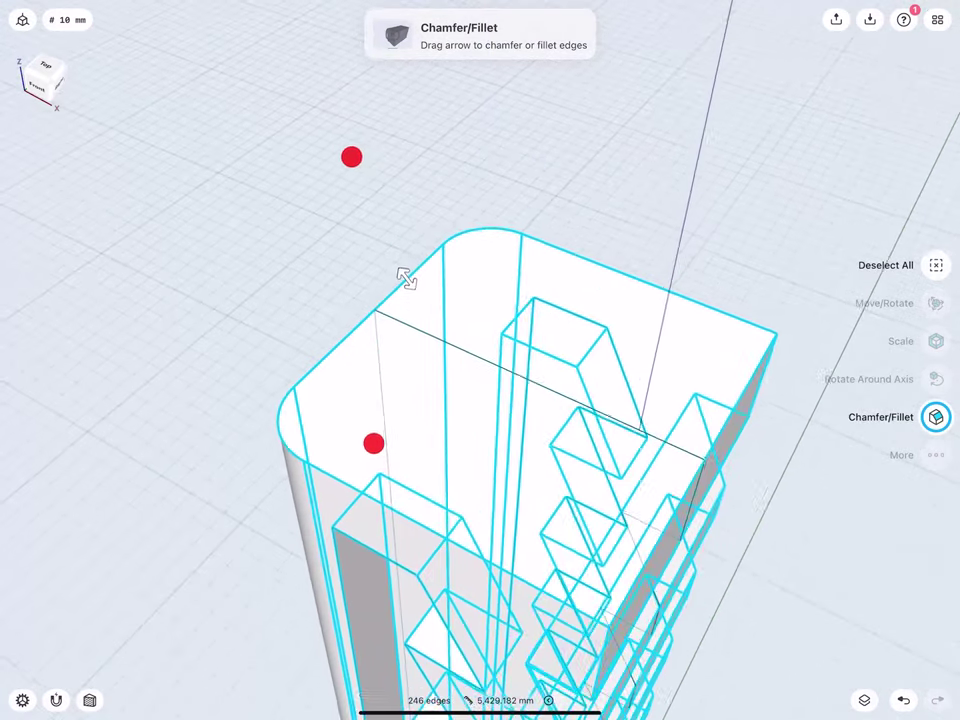
{"action": "mouse_move", "coordinate": [403, 258]}
{"action": "left_mouse_down"}
{"action": "mouse_move", "coordinate": [380, 229]}
{"action": "mouse_move", "coordinate": [390, 240]}
{"action": "left_mouse_up"}
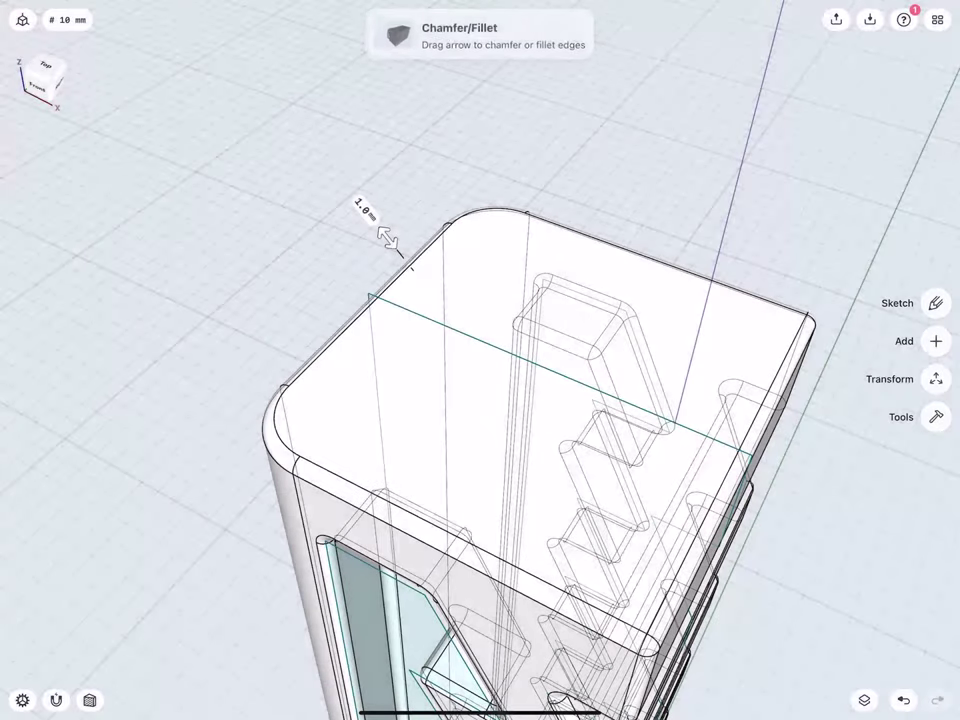
{"action": "left_click", "coordinate": [365, 210]}
{"action": "left_click", "coordinate": [405, 250]}
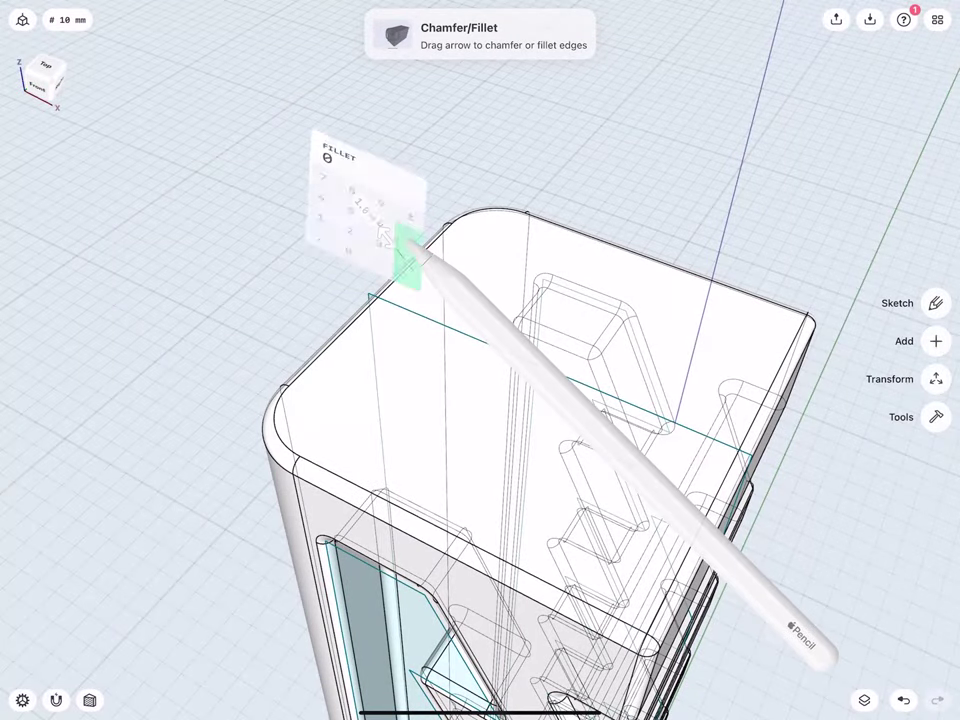
{"action": "scroll", "coordinate": [334, 262], "scroll_direction": "down", "scroll_amount": 10}
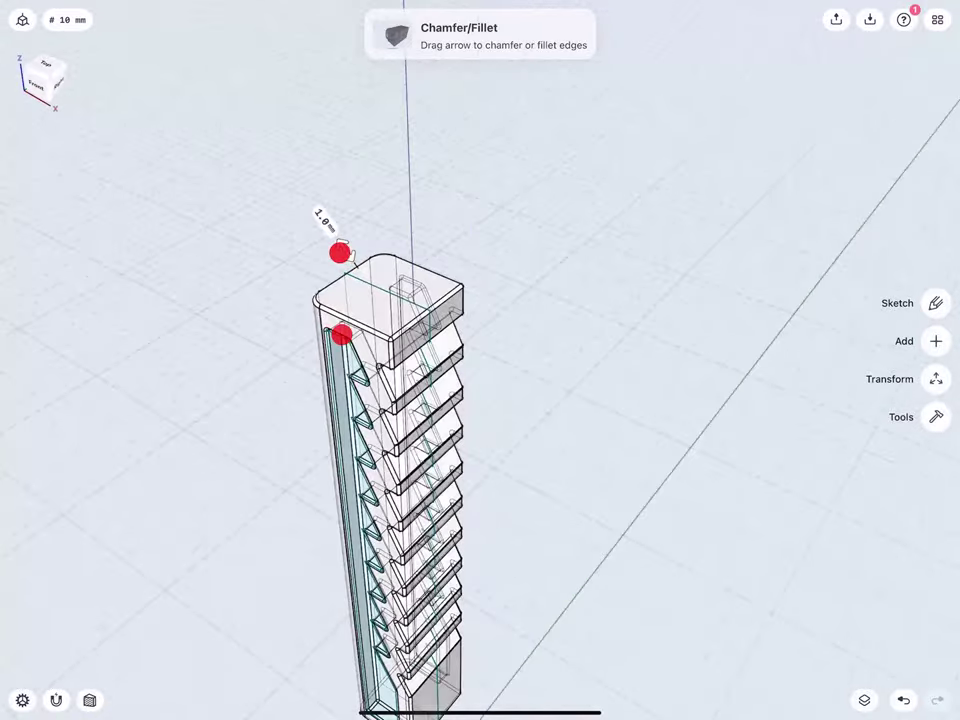
{"action": "mouse_move", "coordinate": [354, 197]}
{"action": "middle_mouse_down"}
{"action": "mouse_move", "coordinate": [342, 210]}
{"action": "mouse_move", "coordinate": [304, 213]}
{"action": "middle_mouse_up"}
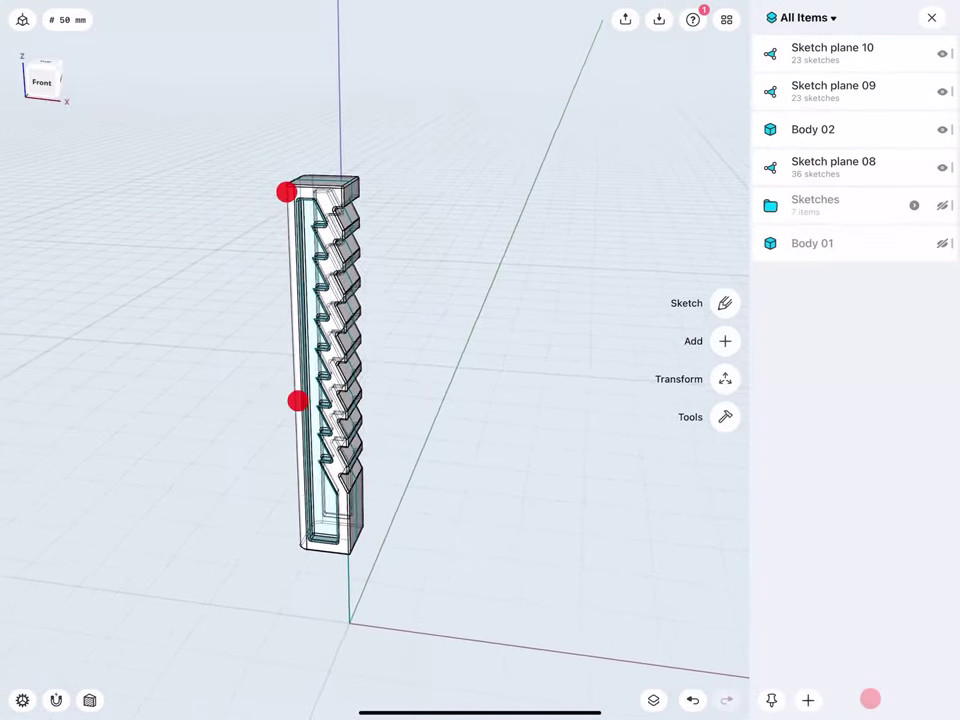
Step: Move Sketch planes 08, 09 and 10 into the Sketches folder and clear the selection
{"action": "left_click", "coordinate": [831, 165]}
{"action": "left_click", "coordinate": [829, 89]}
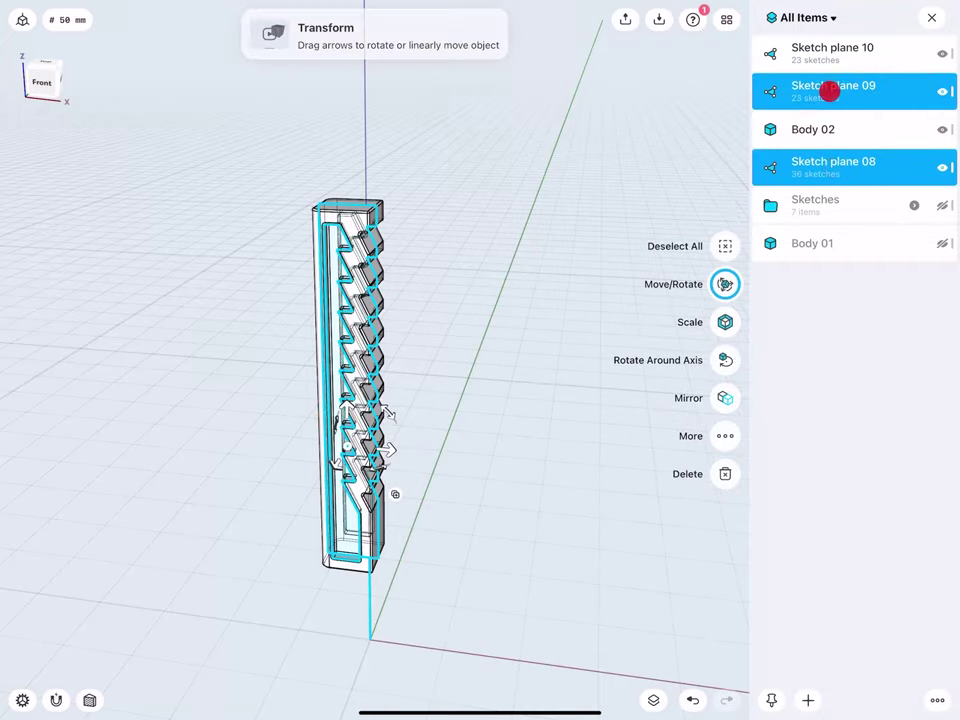
{"action": "left_click", "coordinate": [831, 47]}
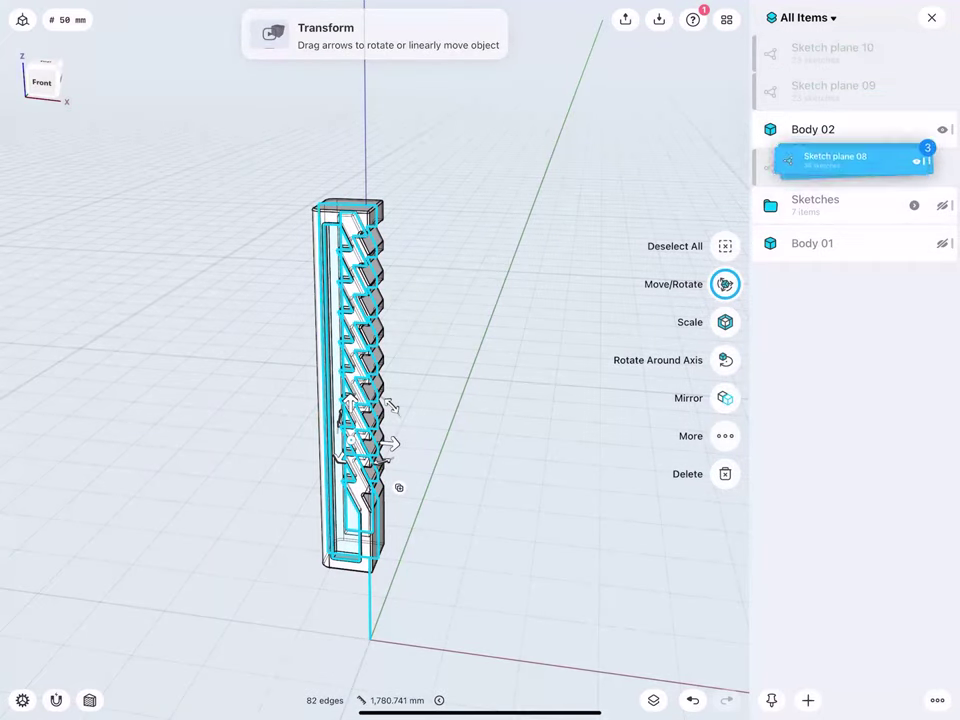
{"action": "left_click_drag", "start_coordinate": [840, 88], "coordinate": [853, 205]}
{"action": "left_click", "coordinate": [931, 17]}
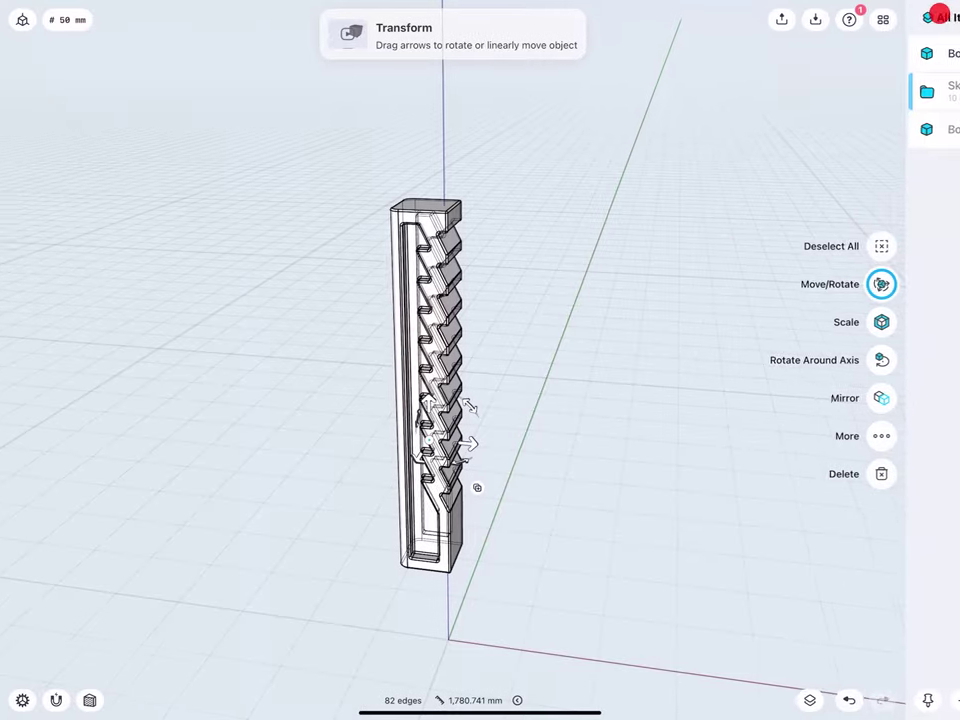
{"action": "left_click", "coordinate": [214, 263]}
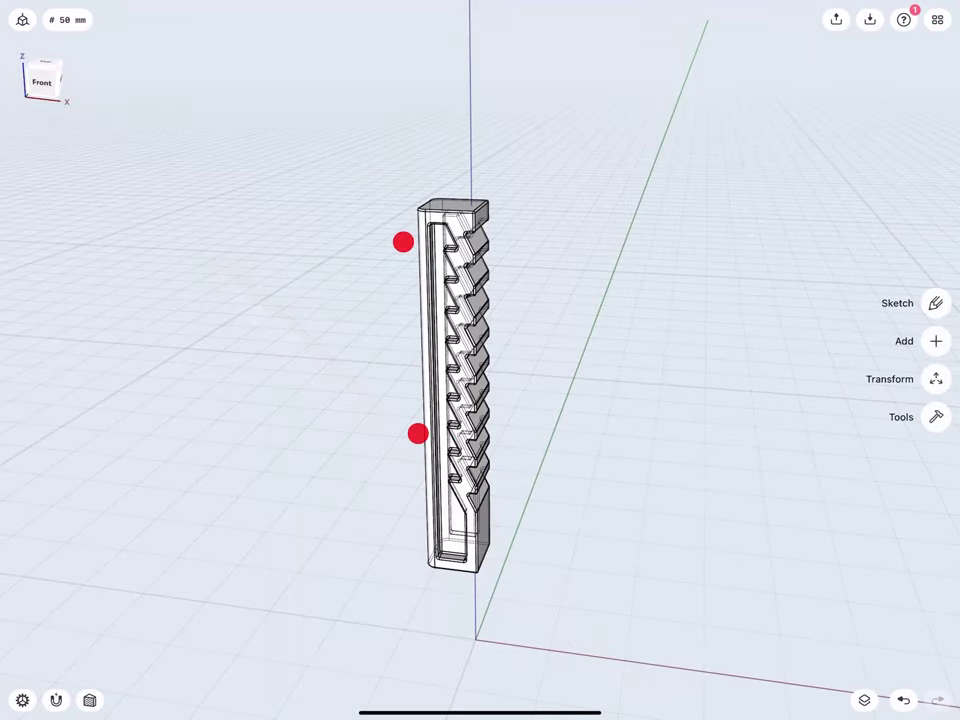
{"action": "mouse_move", "coordinate": [403, 242]}
{"action": "middle_mouse_down"}
{"action": "mouse_move", "coordinate": [369, 272]}
{"action": "mouse_move", "coordinate": [356, 238]}
{"action": "mouse_move", "coordinate": [336, 222]}
{"action": "mouse_move", "coordinate": [319, 229]}
{"action": "mouse_move", "coordinate": [273, 190]}
{"action": "middle_mouse_up"}
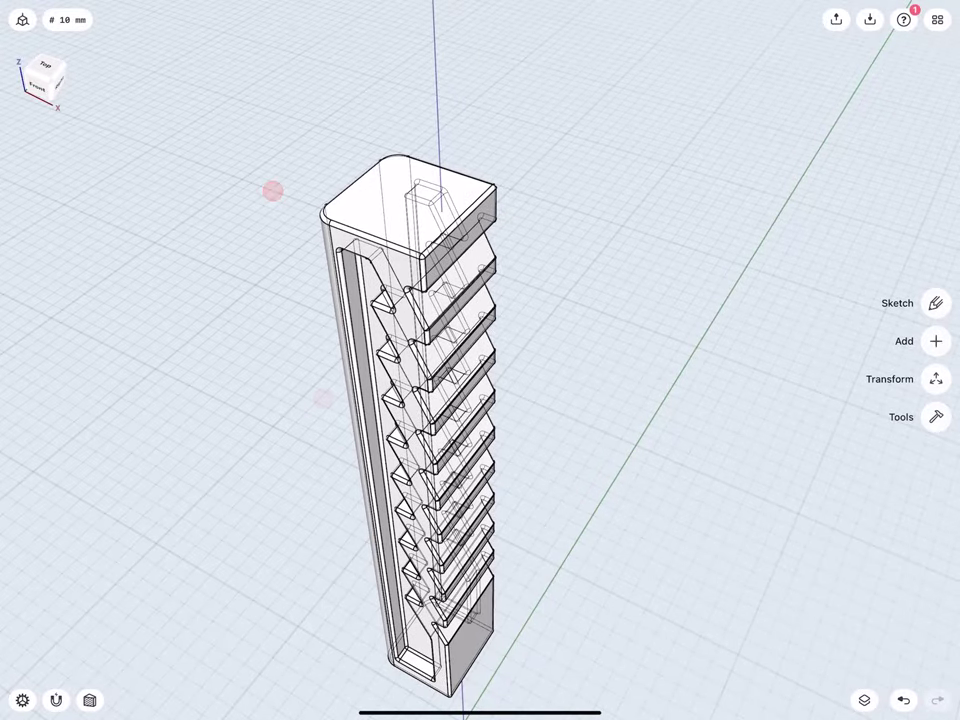
Step: On the bar's top face, draw a centre line and a 7 mm-radius circle centred on it
{"action": "double_click", "coordinate": [400, 210]}
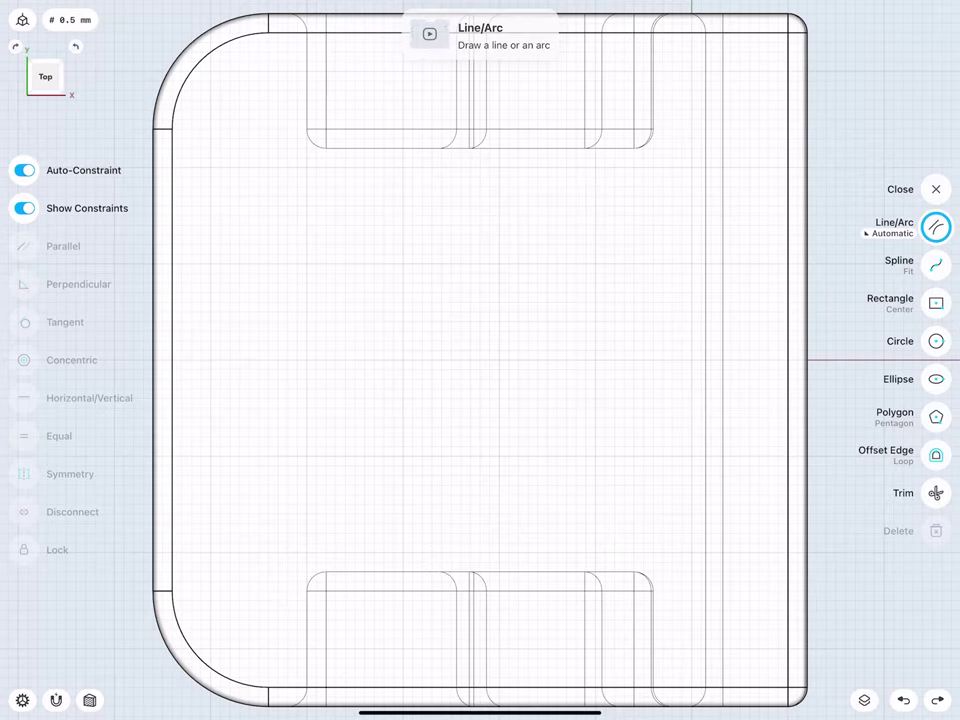
{"action": "left_click_drag", "start_coordinate": [174, 360], "coordinate": [788, 360]}
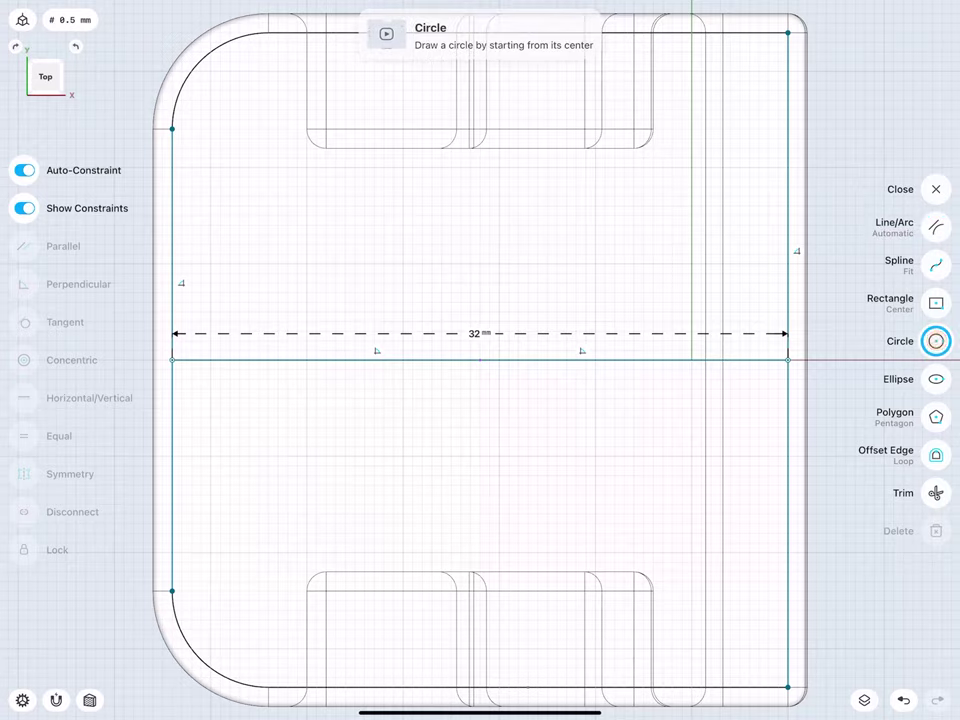
{"action": "mouse_move", "coordinate": [480, 360]}
{"action": "left_mouse_down"}
{"action": "mouse_move", "coordinate": [480, 207]}
{"action": "mouse_move", "coordinate": [480, 225]}
{"action": "left_mouse_up"}
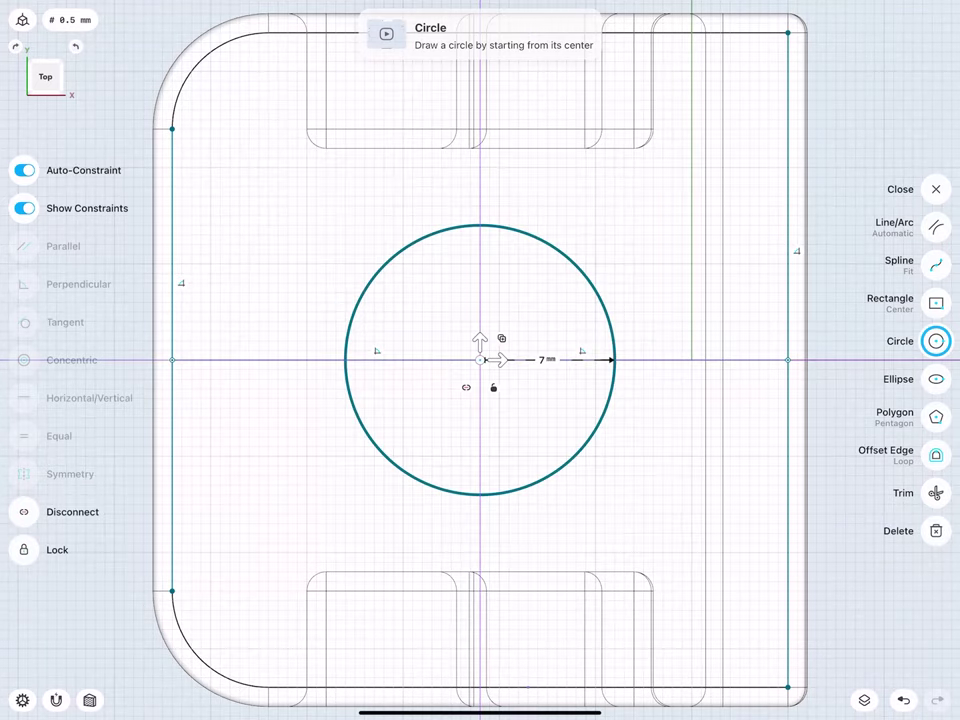
{"action": "left_click_drag", "start_coordinate": [545, 360], "coordinate": [522, 298]}
{"action": "left_click", "coordinate": [567, 347]}
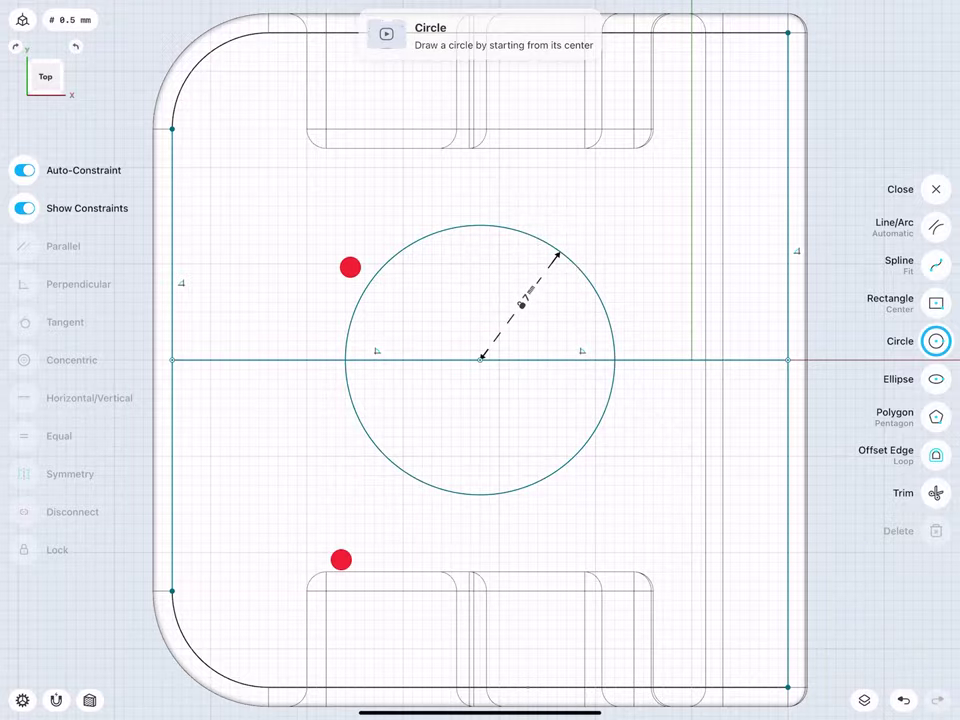
{"action": "scroll", "coordinate": [345, 413], "scroll_direction": "down", "scroll_amount": 5}
{"action": "middle_click_drag", "start_coordinate": [330, 410], "coordinate": [285, 205]}
{"action": "scroll", "coordinate": [319, 370], "scroll_direction": "up", "scroll_amount": 5}
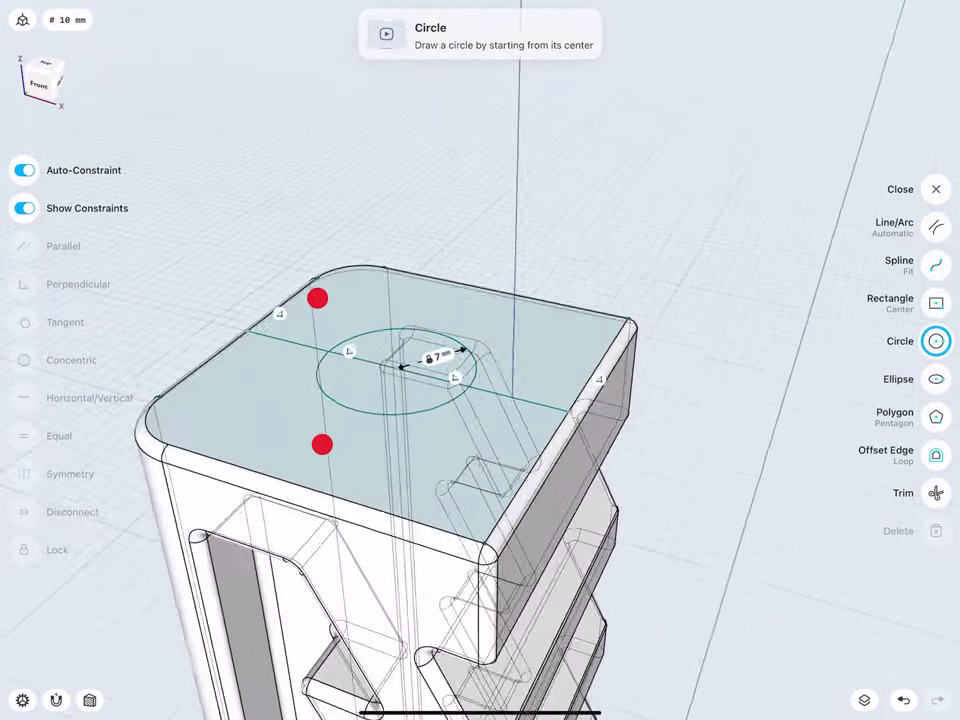
{"action": "scroll", "coordinate": [319, 370], "scroll_direction": "up", "scroll_amount": 3}
{"action": "middle_click_drag", "start_coordinate": [319, 370], "coordinate": [312, 361]}
Step: Select both circle halves and extrude them -30 mm to cut a round hole
{"action": "left_click", "coordinate": [936, 189]}
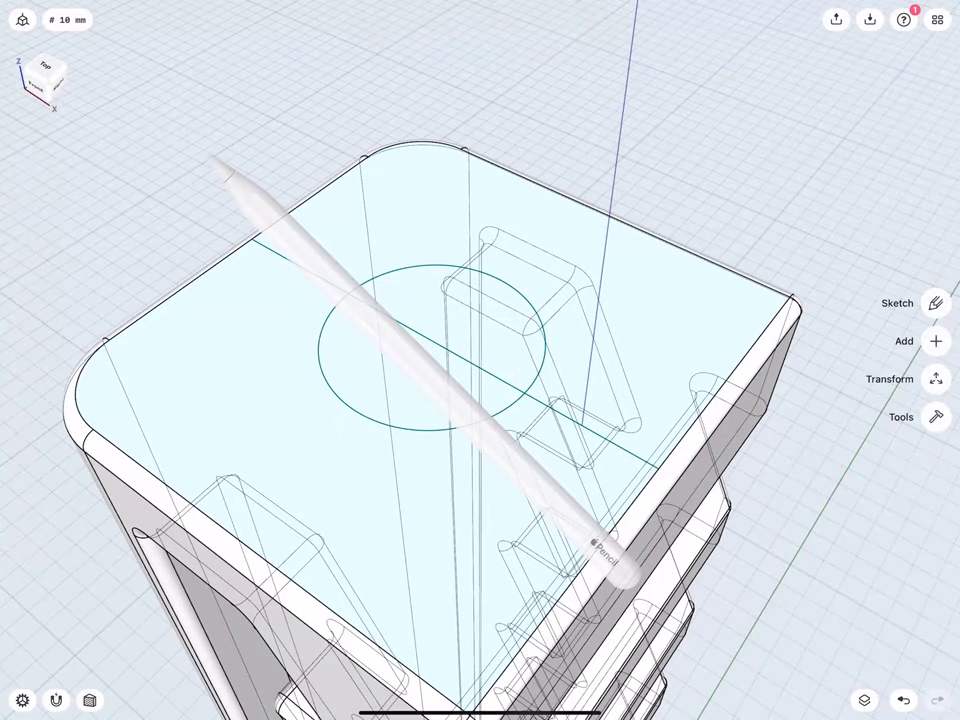
{"action": "left_click", "coordinate": [440, 300]}
{"action": "left_click", "coordinate": [382, 350]}
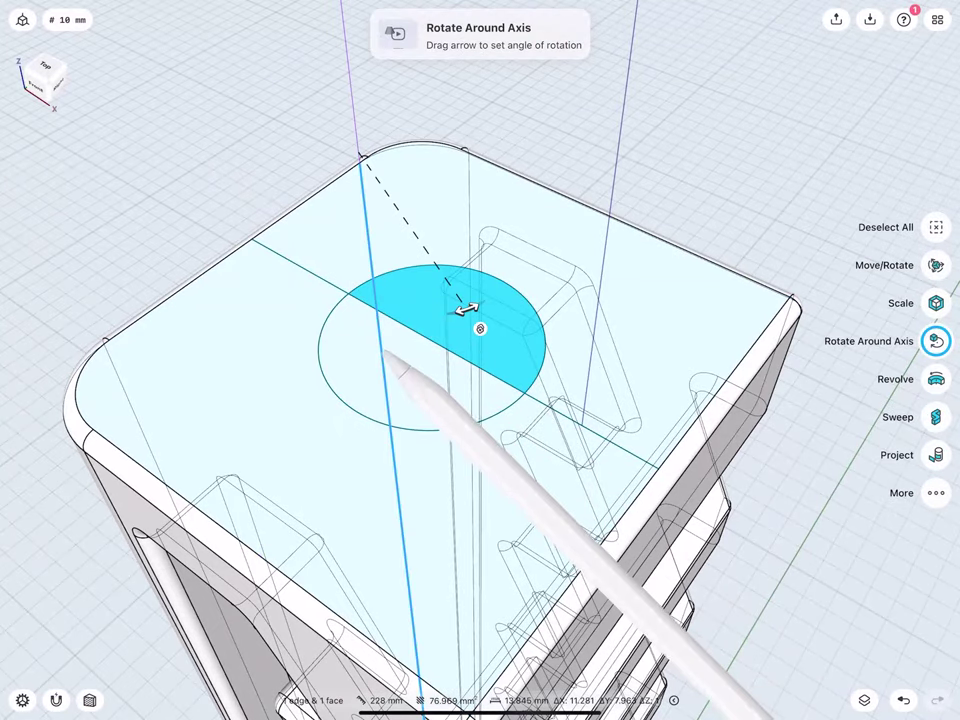
{"action": "left_click", "coordinate": [385, 358]}
{"action": "scroll", "coordinate": [340, 356], "scroll_direction": "down", "scroll_amount": 5}
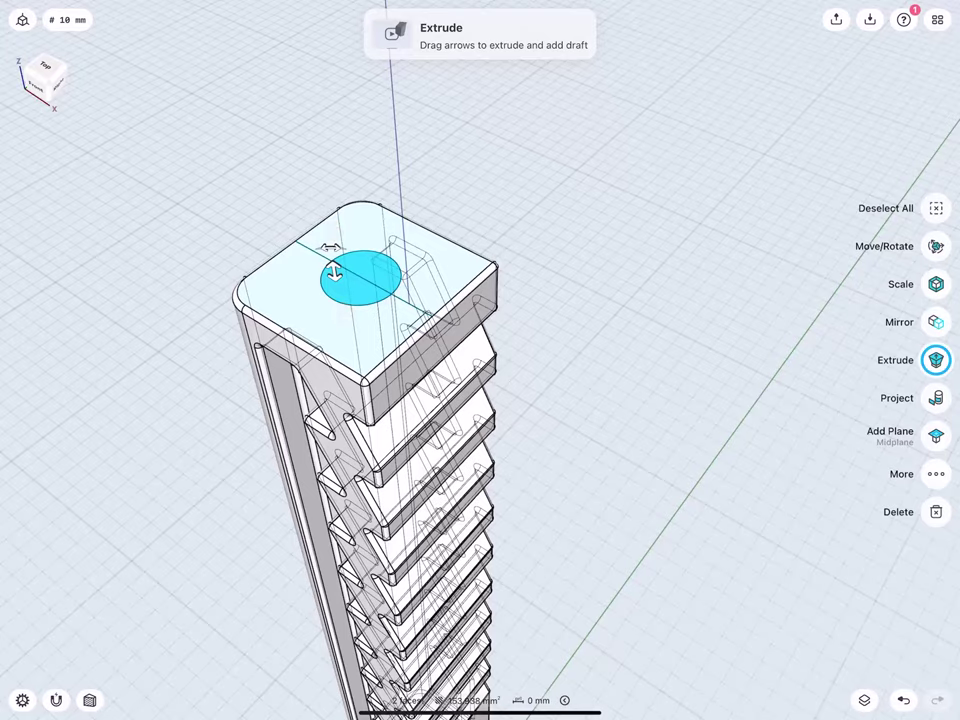
{"action": "left_click_drag", "start_coordinate": [334, 272], "coordinate": [352, 402]}
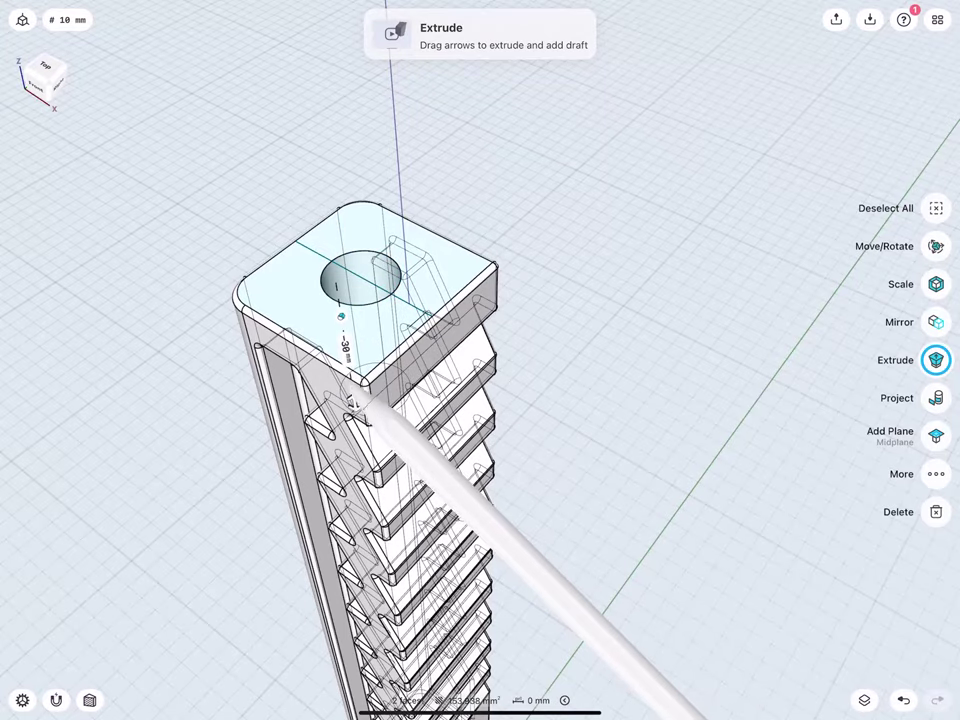
{"action": "left_click", "coordinate": [346, 346]}
{"action": "left_click", "coordinate": [354, 386]}
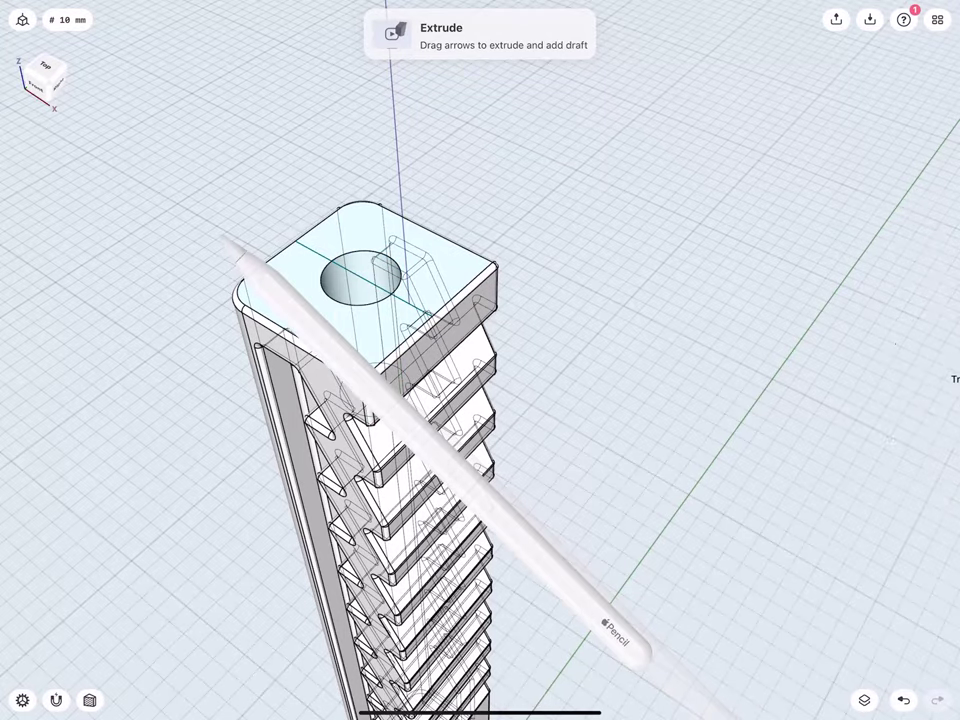
{"action": "scroll", "coordinate": [295, 308], "scroll_direction": "up", "scroll_amount": 5}
Step: Move Sketch plane 11 into the Sketches folder and clear the selection
{"action": "left_click", "coordinate": [432, 284]}
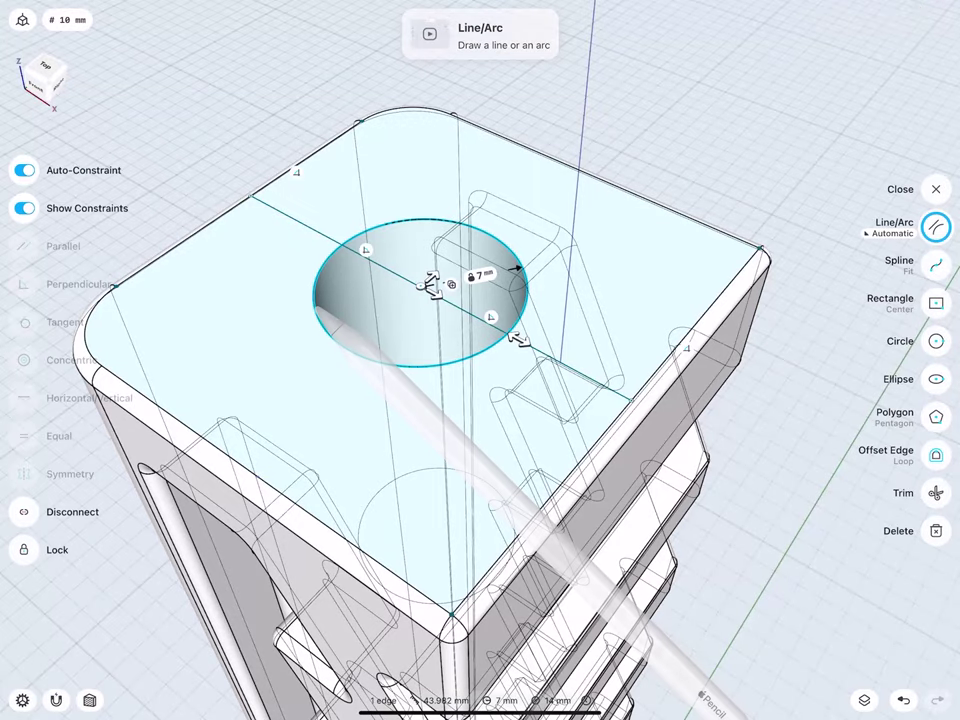
{"action": "left_click", "coordinate": [866, 699]}
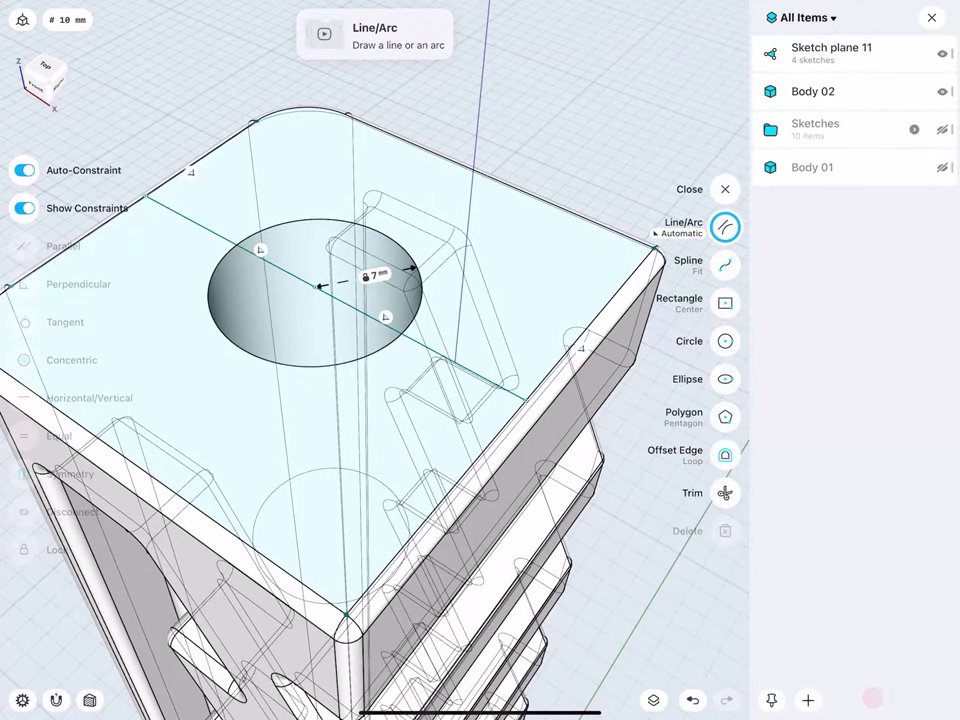
{"action": "left_click", "coordinate": [833, 48]}
{"action": "left_click_drag", "start_coordinate": [855, 45], "coordinate": [855, 132]}
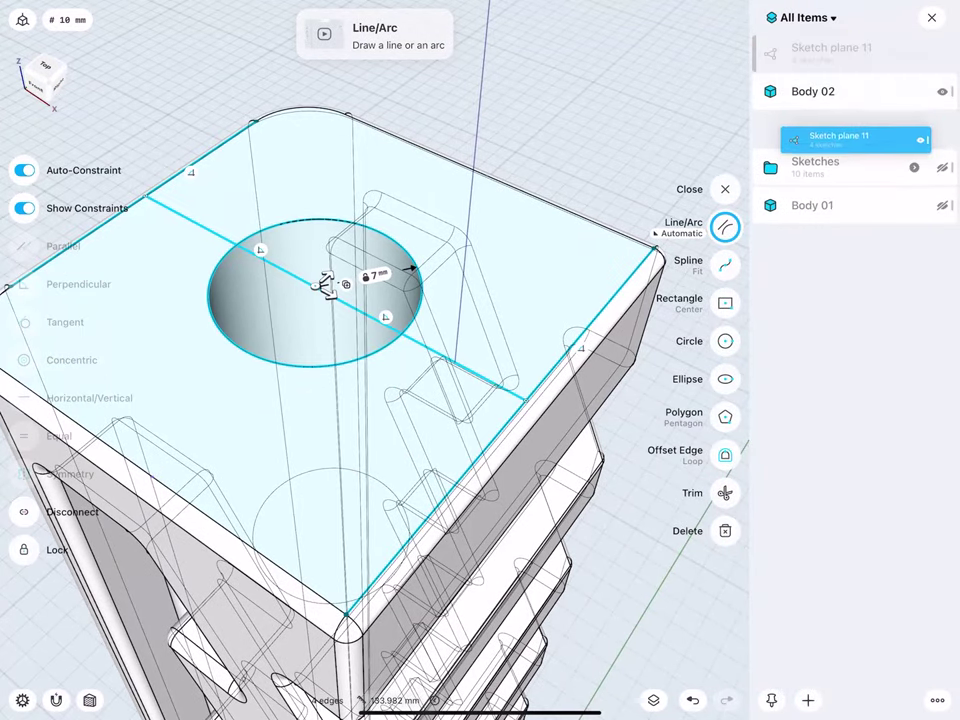
{"action": "left_click", "coordinate": [931, 18]}
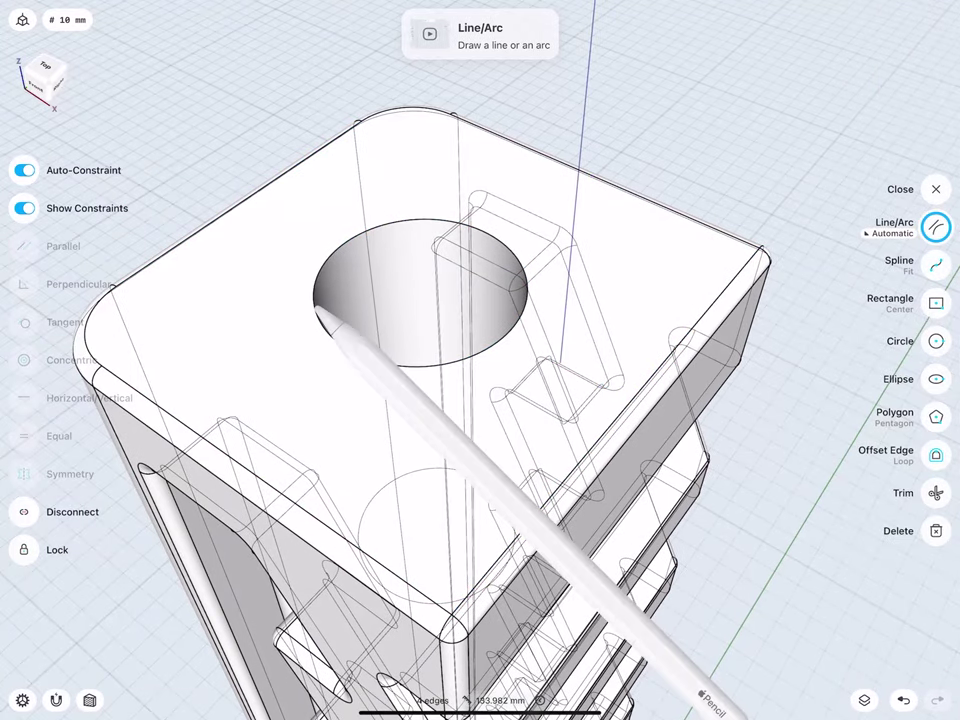
{"action": "left_click", "coordinate": [321, 311]}
{"action": "left_click", "coordinate": [321, 311]}
Step: Fillet the hole's top rim edge by 1.5 mm
{"action": "left_click", "coordinate": [314, 300]}
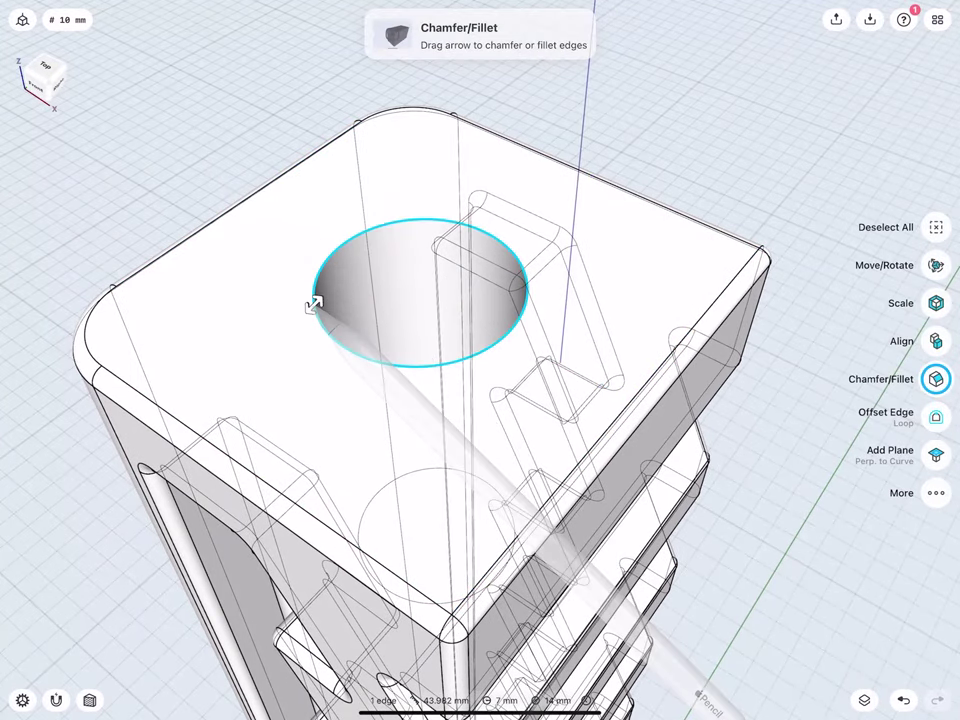
{"action": "left_click_drag", "start_coordinate": [311, 302], "coordinate": [303, 318]}
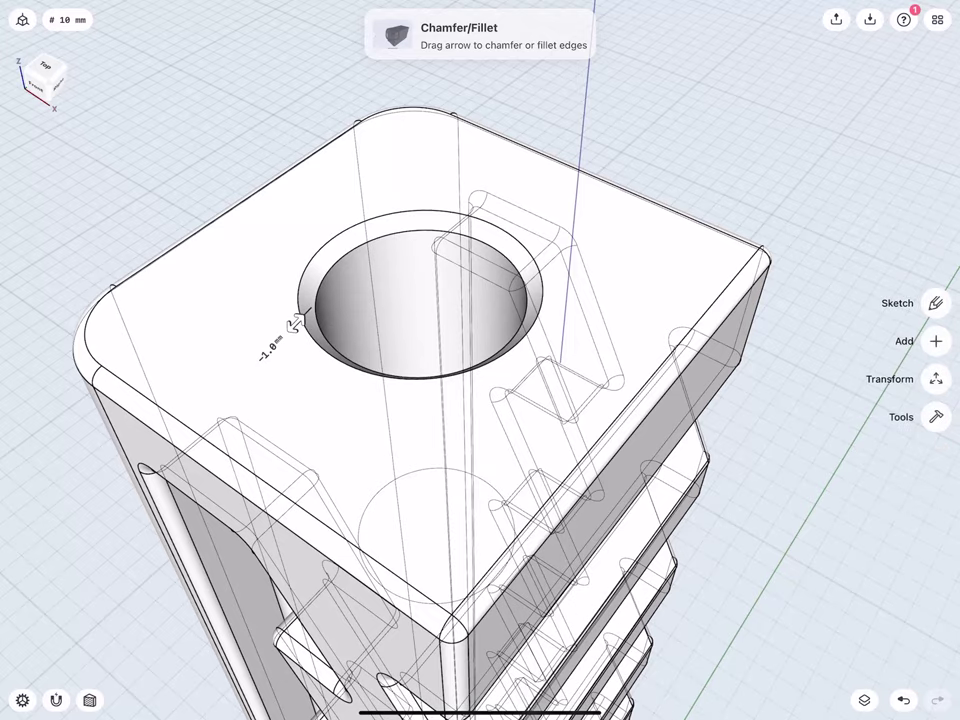
{"action": "left_click", "coordinate": [268, 345]}
{"action": "left_click", "coordinate": [230, 412]}
{"action": "left_click", "coordinate": [257, 357]}
{"action": "left_click", "coordinate": [312, 384]}
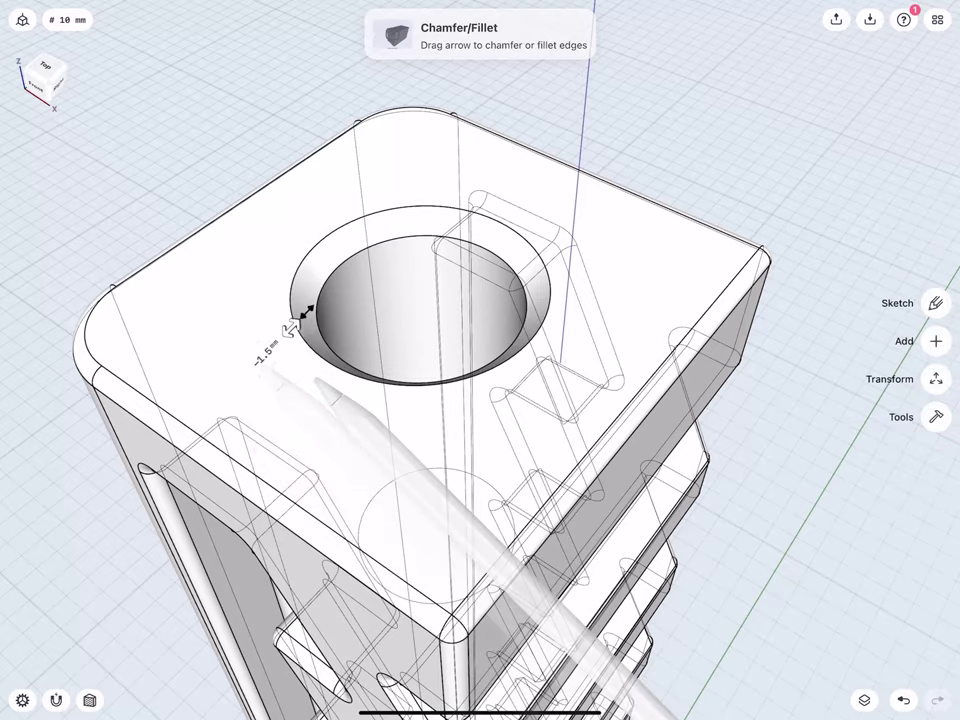
{"action": "scroll", "coordinate": [300, 320], "scroll_direction": "down", "scroll_amount": 5}
{"action": "scroll", "coordinate": [302, 318], "scroll_direction": "down", "scroll_amount": 5}
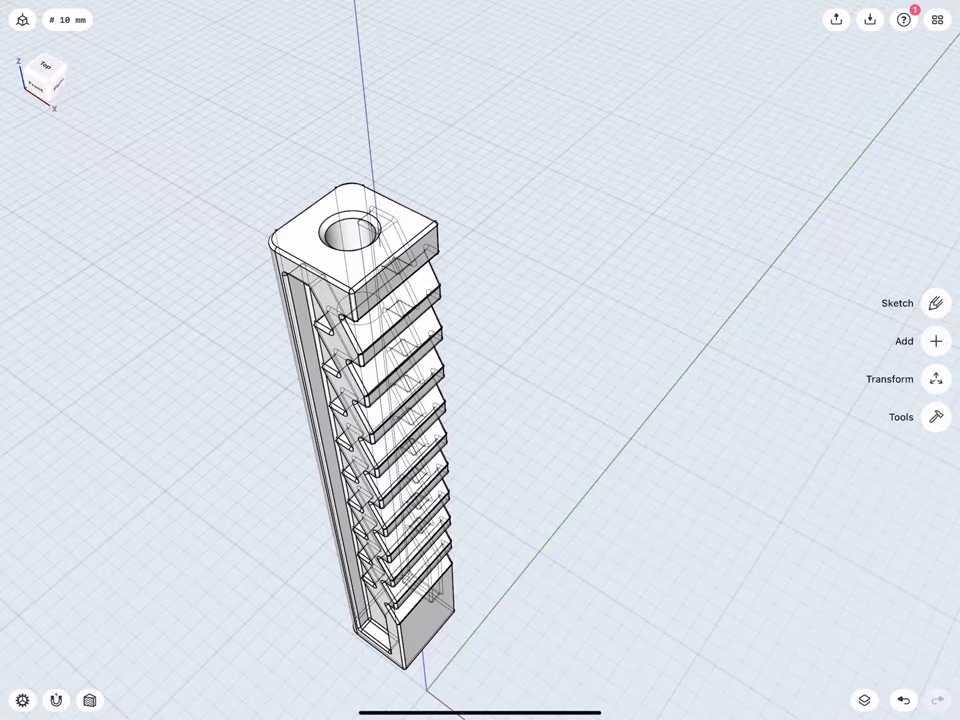
{"action": "scroll", "coordinate": [303, 296], "scroll_direction": "up", "scroll_amount": 3}
{"action": "scroll", "coordinate": [315, 300], "scroll_direction": "up", "scroll_amount": 2}
{"action": "scroll", "coordinate": [320, 285], "scroll_direction": "up", "scroll_amount": 5}
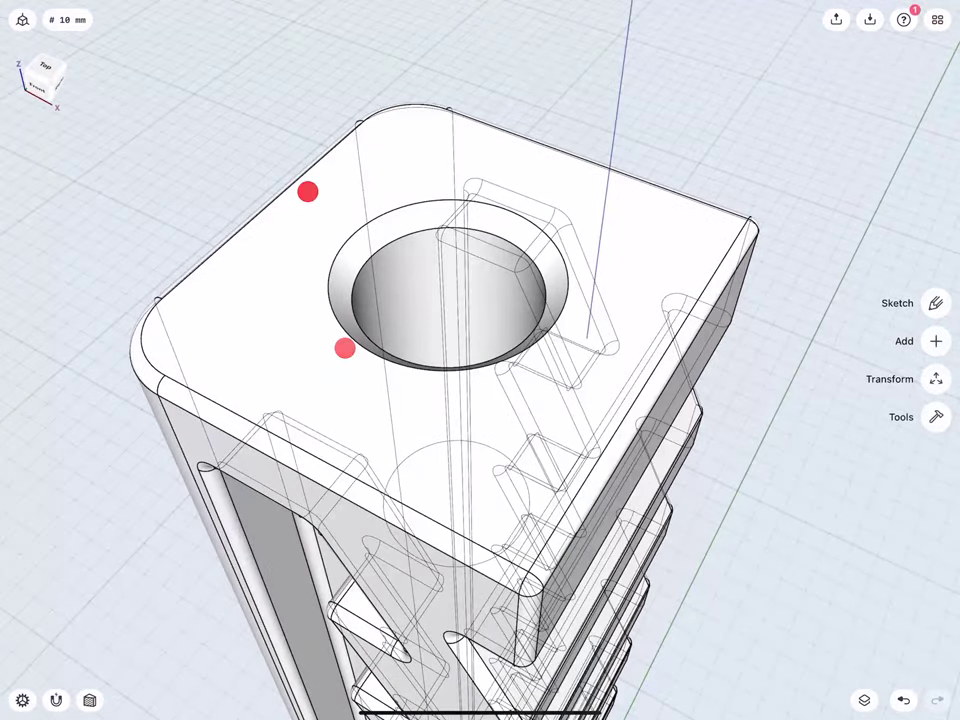
{"action": "scroll", "coordinate": [330, 280], "scroll_direction": "down", "scroll_amount": 2}
{"action": "left_click", "coordinate": [866, 700]}
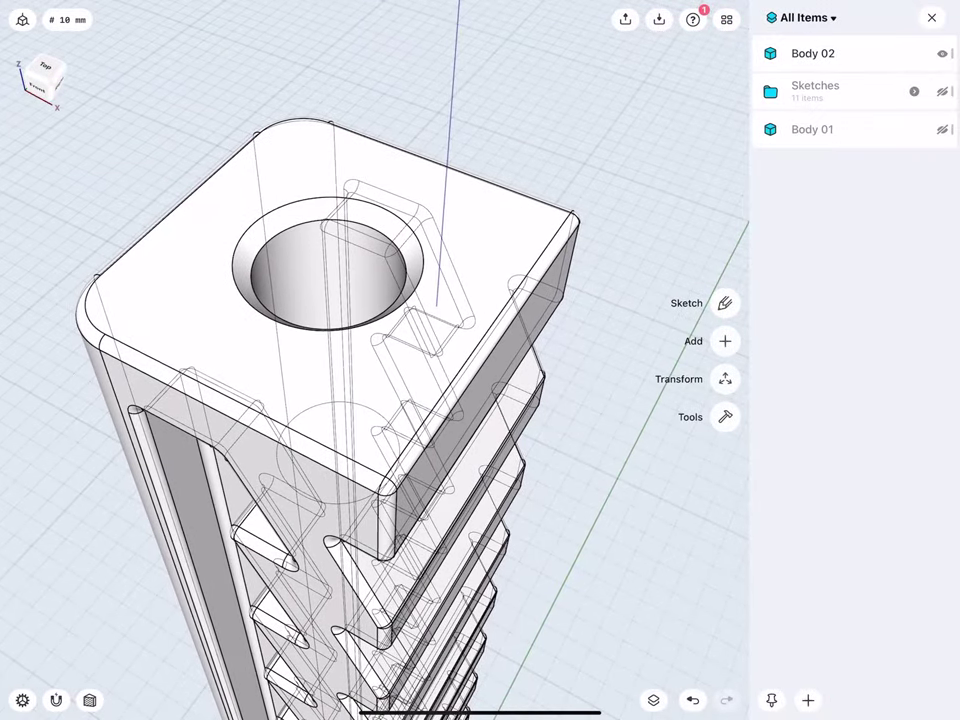
Step: Show the hidden sketches and select the hole's circle sketch
{"action": "left_click", "coordinate": [942, 91]}
{"action": "scroll", "coordinate": [220, 255], "scroll_direction": "up", "scroll_amount": 5}
{"action": "scroll", "coordinate": [215, 254], "scroll_direction": "up", "scroll_amount": 1}
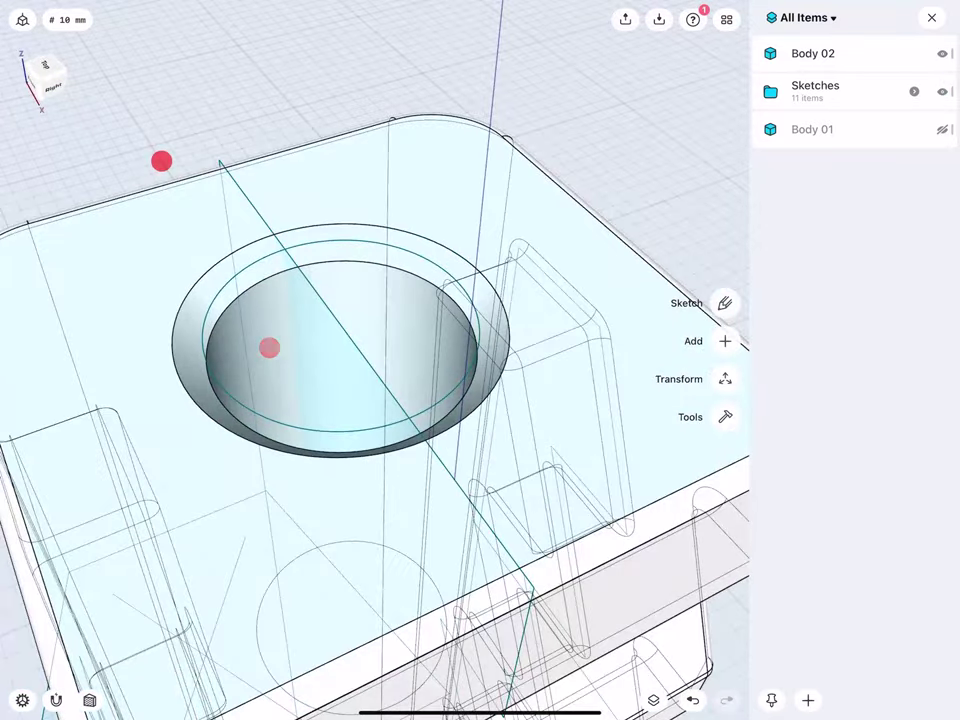
{"action": "left_click", "coordinate": [390, 425]}
{"action": "left_click_drag", "start_coordinate": [450, 500], "coordinate": [520, 420]}
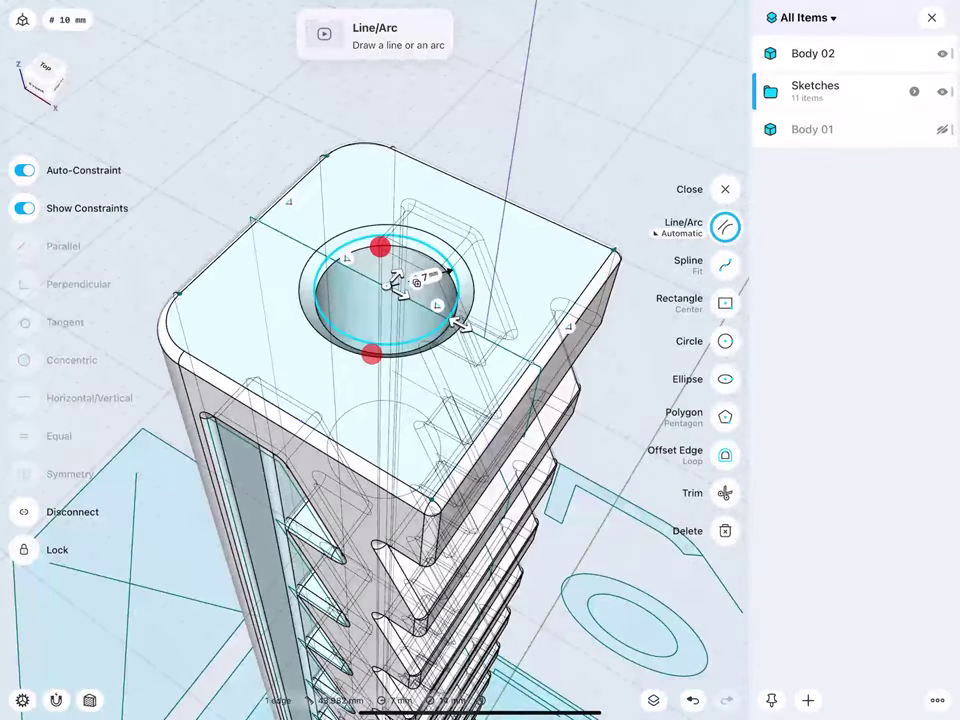
Step: Make a copy of the circle rotated -90° so it stands upright across the hole
{"action": "left_click", "coordinate": [725, 189]}
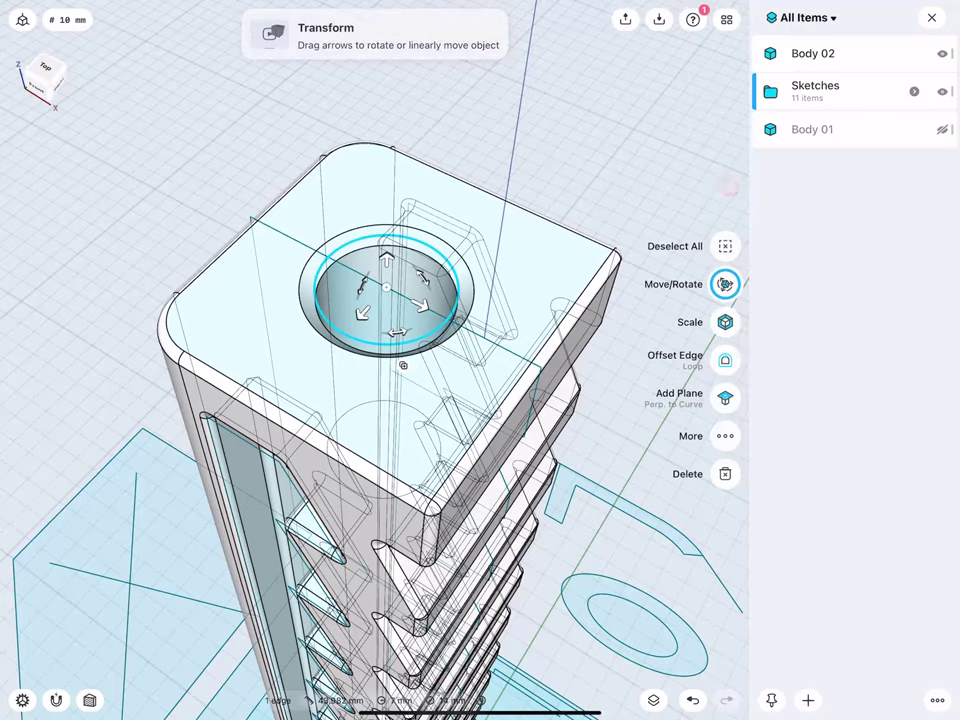
{"action": "left_click", "coordinate": [403, 365]}
{"action": "mouse_move", "coordinate": [424, 278]}
{"action": "left_mouse_down"}
{"action": "mouse_move", "coordinate": [435, 246]}
{"action": "mouse_move", "coordinate": [375, 243]}
{"action": "mouse_move", "coordinate": [306, 181]}
{"action": "left_mouse_up"}
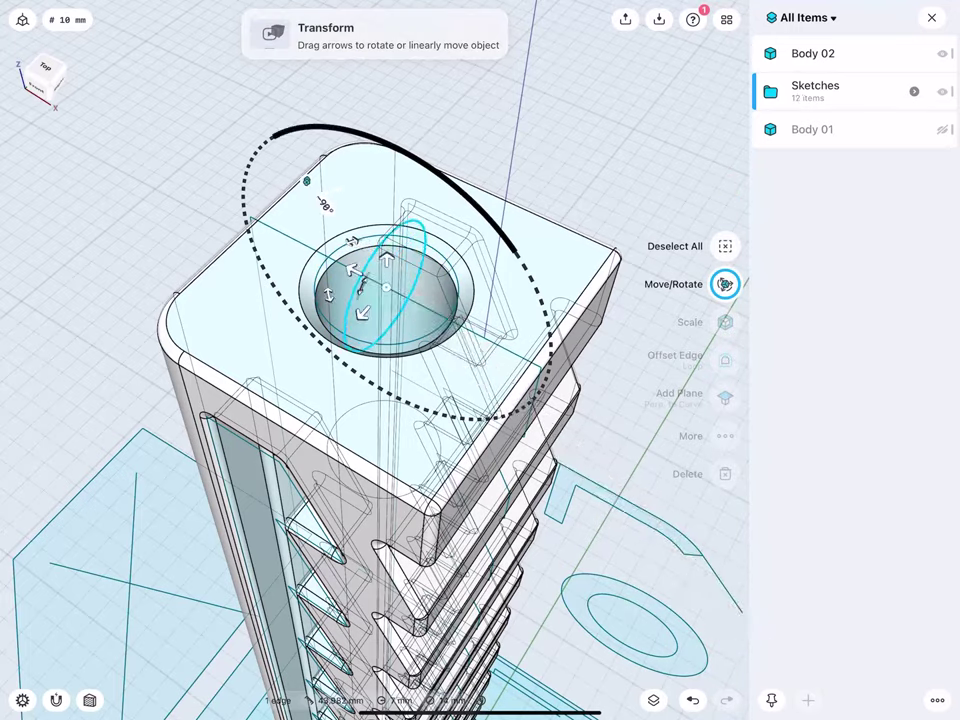
{"action": "left_click", "coordinate": [325, 204]}
{"action": "left_click", "coordinate": [360, 285]}
{"action": "left_click", "coordinate": [193, 146]}
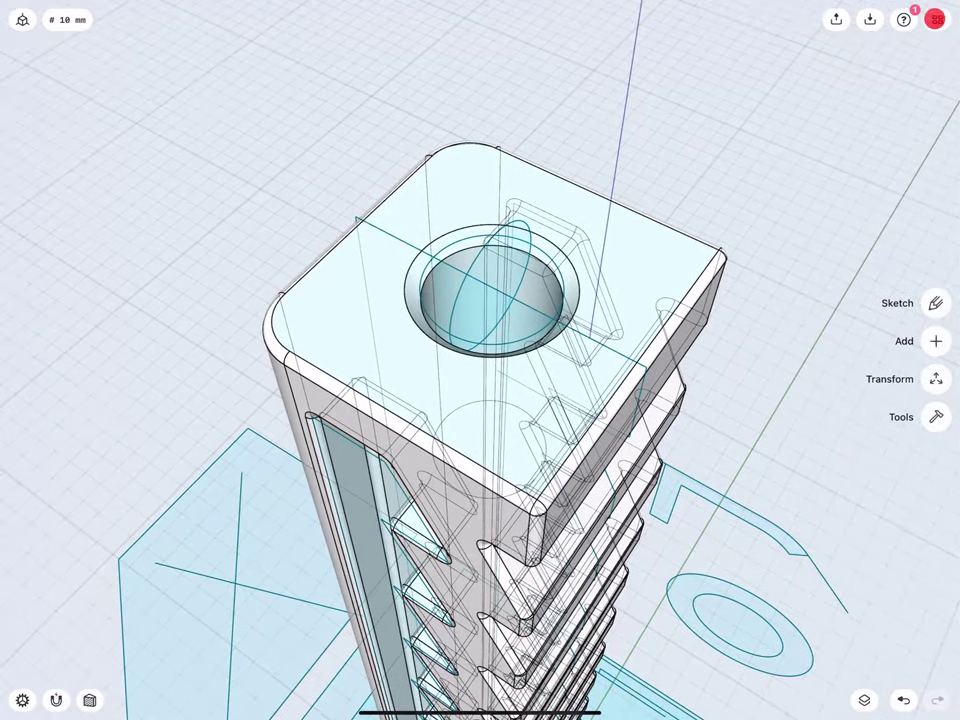
{"action": "left_click_drag", "start_coordinate": [330, 250], "coordinate": [197, 166]}
Step: Start a sketch on the Right plane through the hole with Section View on
{"action": "left_click", "coordinate": [392, 206]}
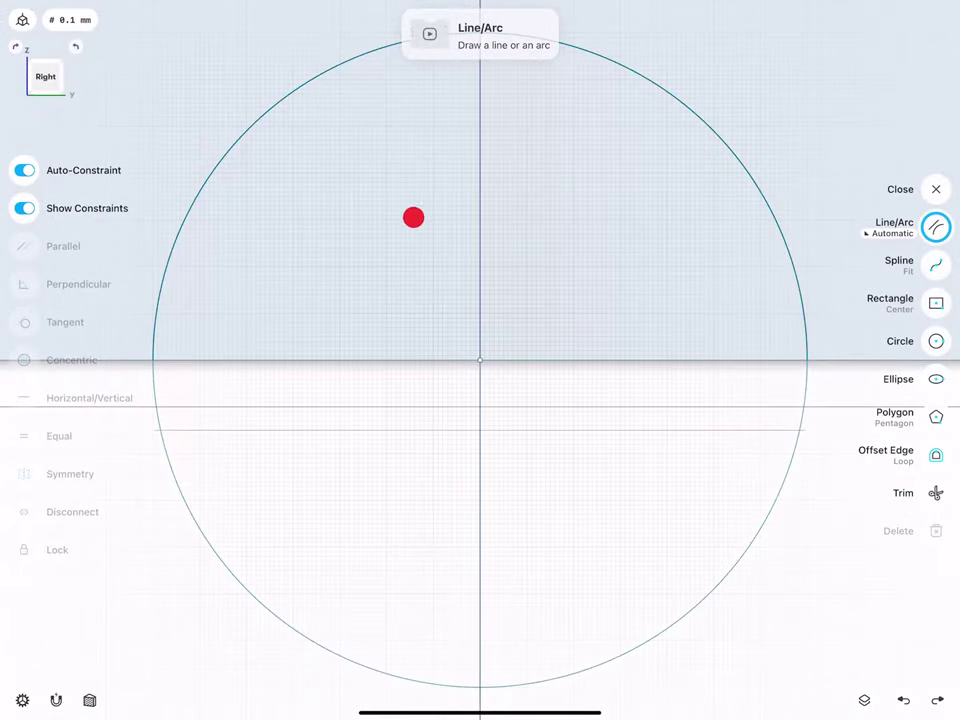
{"action": "scroll", "coordinate": [405, 340], "scroll_direction": "down", "scroll_amount": 5}
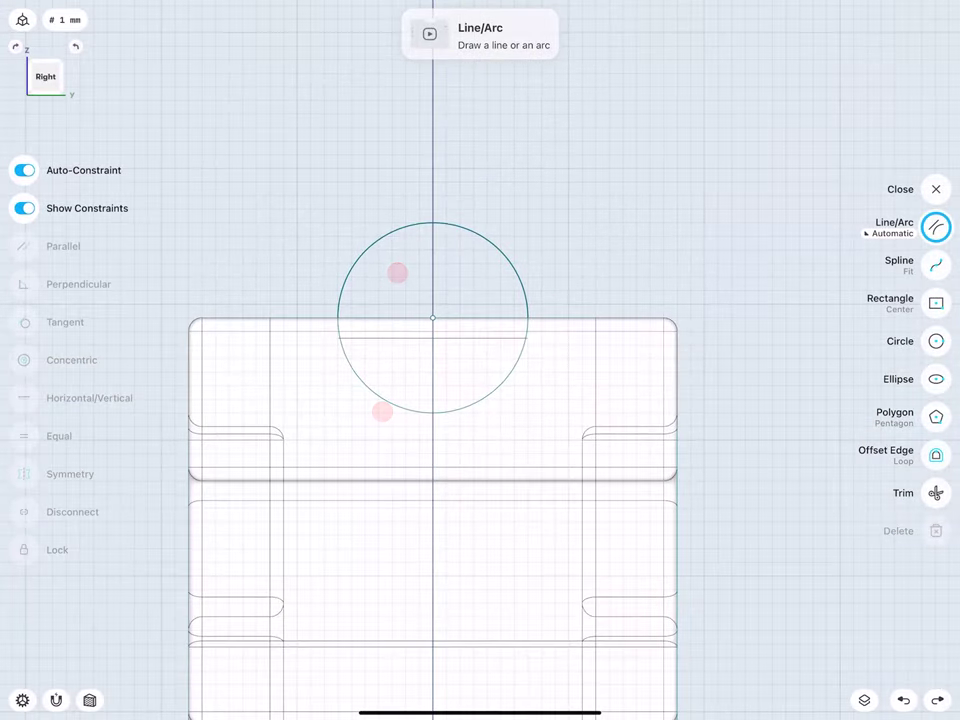
{"action": "left_click", "coordinate": [89, 700]}
Step: Draw a 25 mm vertical line down from the top edge and an 8.5 mm base line
{"action": "left_click", "coordinate": [366, 252]}
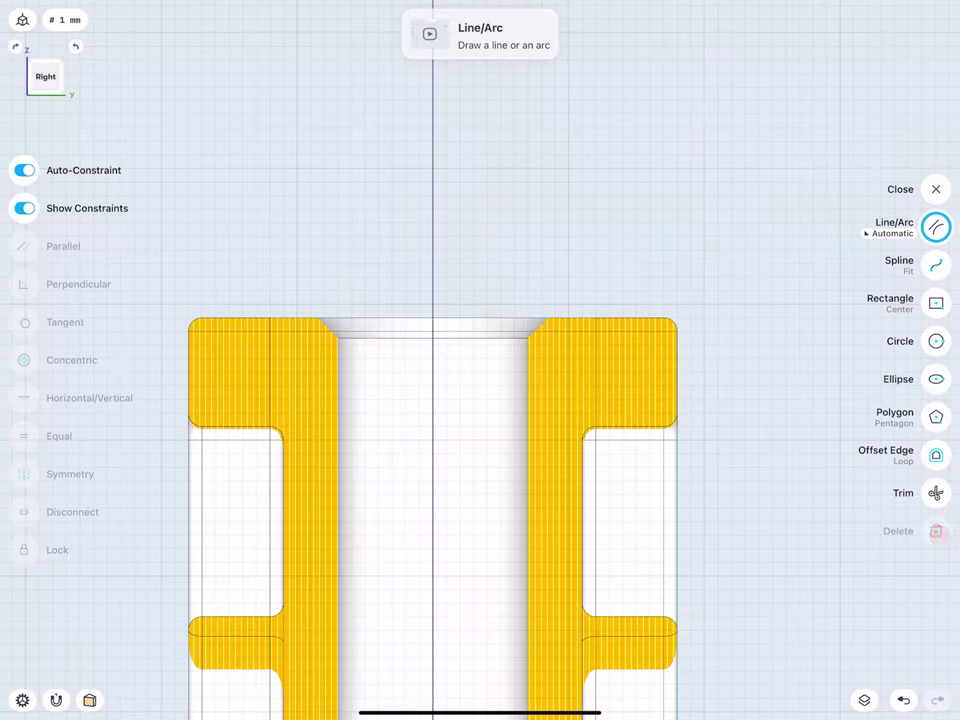
{"action": "left_click_drag", "start_coordinate": [434, 322], "coordinate": [434, 604]}
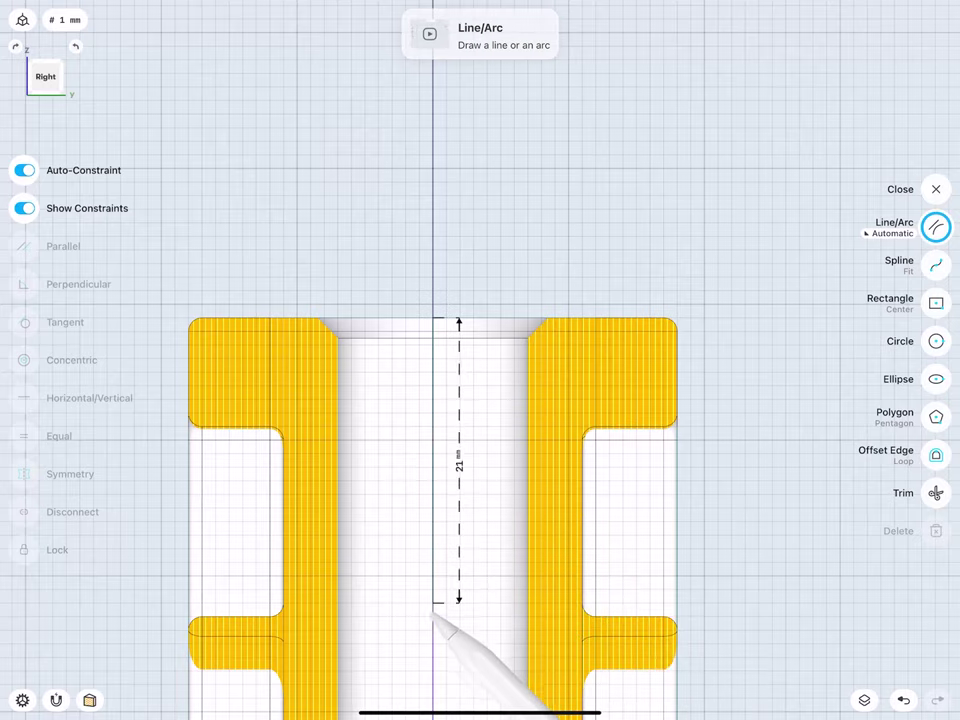
{"action": "left_click", "coordinate": [459, 497]}
{"action": "type", "text": "2"}
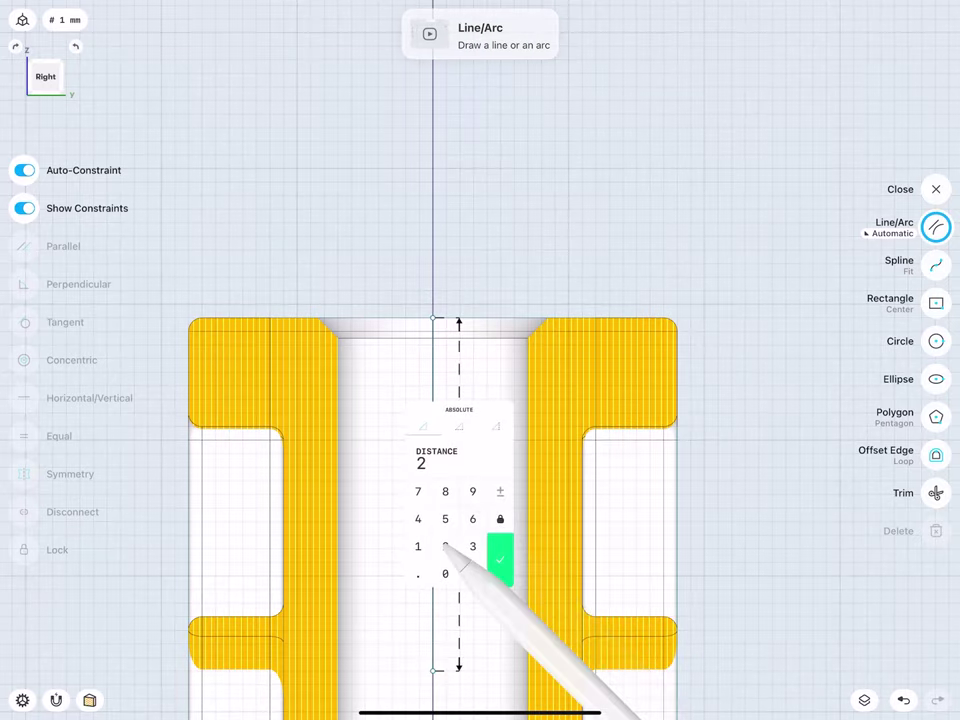
{"action": "type", "text": "5"}
{"action": "left_click", "coordinate": [499, 557]}
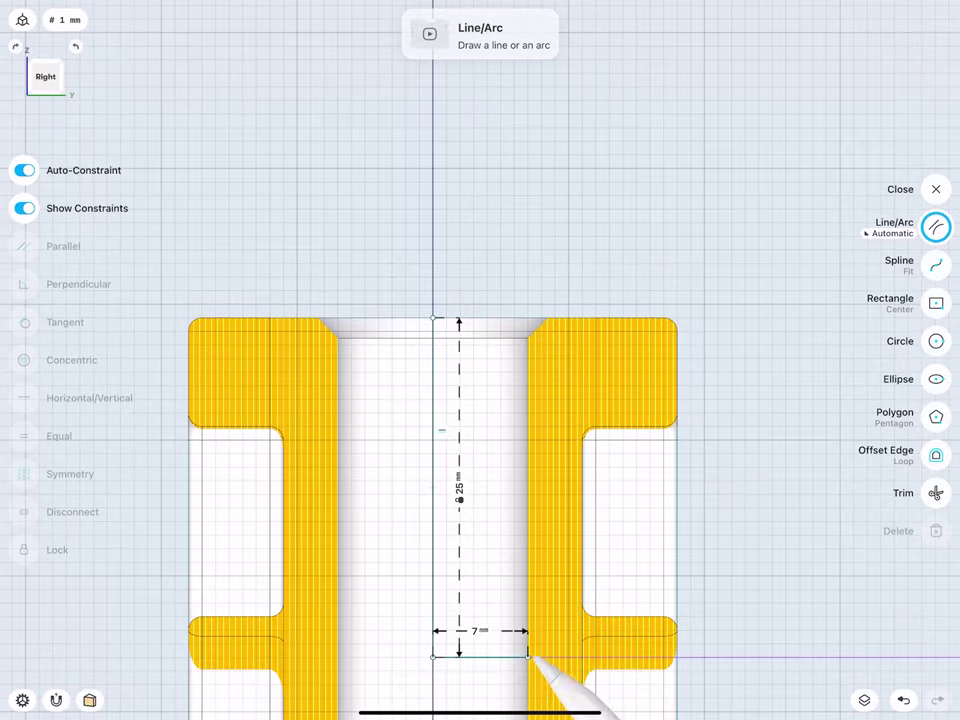
{"action": "left_click_drag", "start_coordinate": [530, 658], "coordinate": [555, 657]}
{"action": "left_click", "coordinate": [489, 631]}
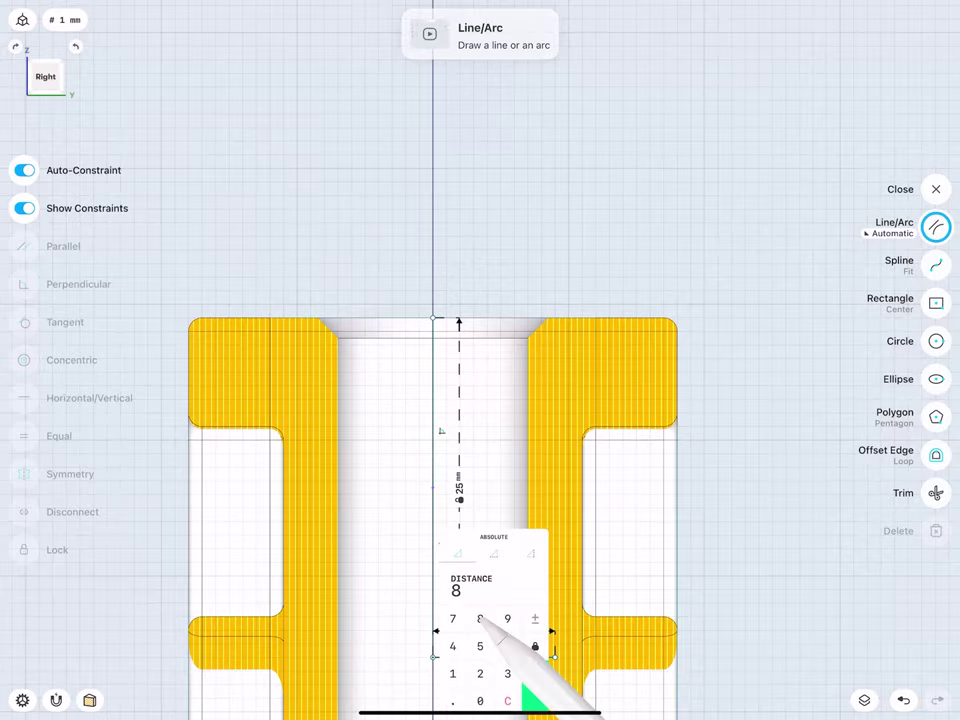
{"action": "left_click", "coordinate": [535, 672]}
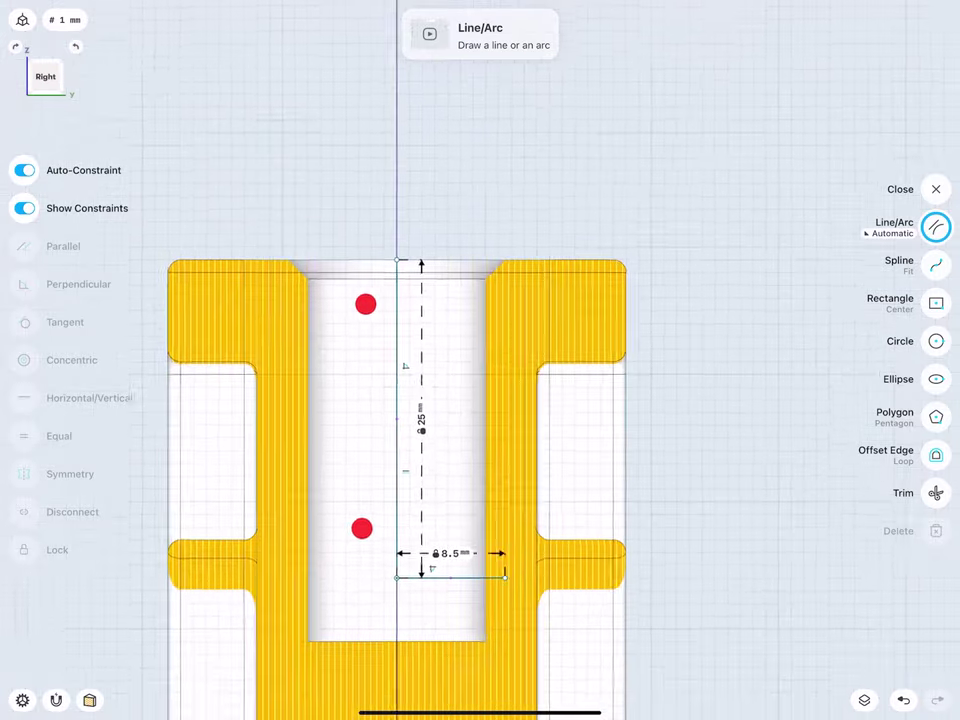
{"action": "scroll", "coordinate": [362, 415], "scroll_direction": "up", "scroll_amount": 3}
{"action": "left_click_drag", "start_coordinate": [393, 513], "coordinate": [403, 612]}
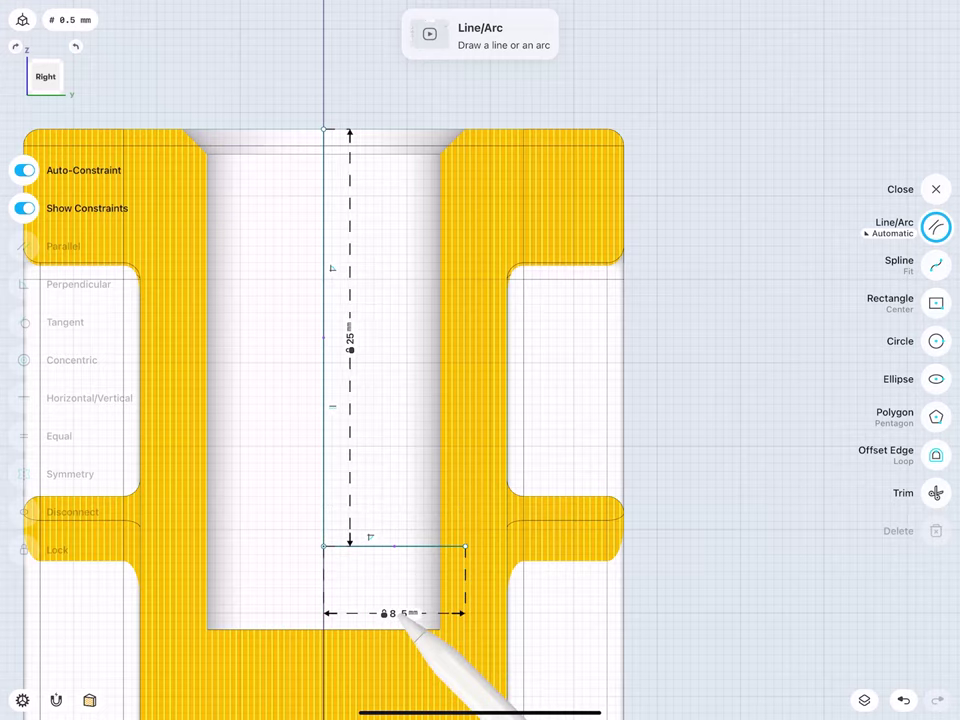
Step: Add the second 25 mm upright rising back to the top edge
{"action": "left_click_drag", "start_coordinate": [465, 546], "coordinate": [465, 129]}
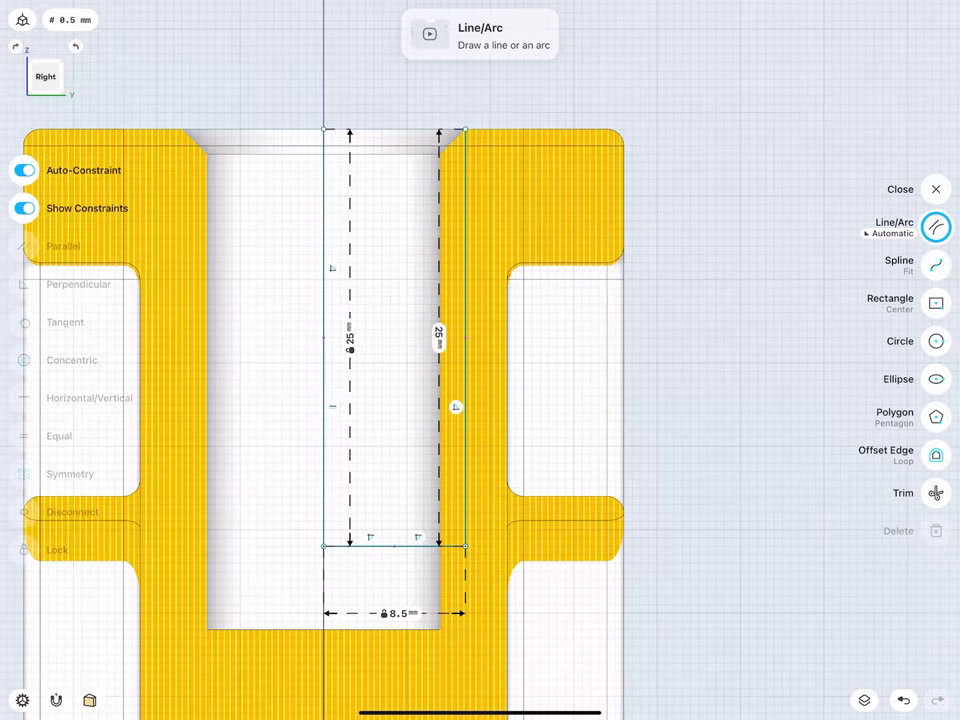
{"action": "left_click", "coordinate": [438, 337]}
{"action": "left_click", "coordinate": [479, 400]}
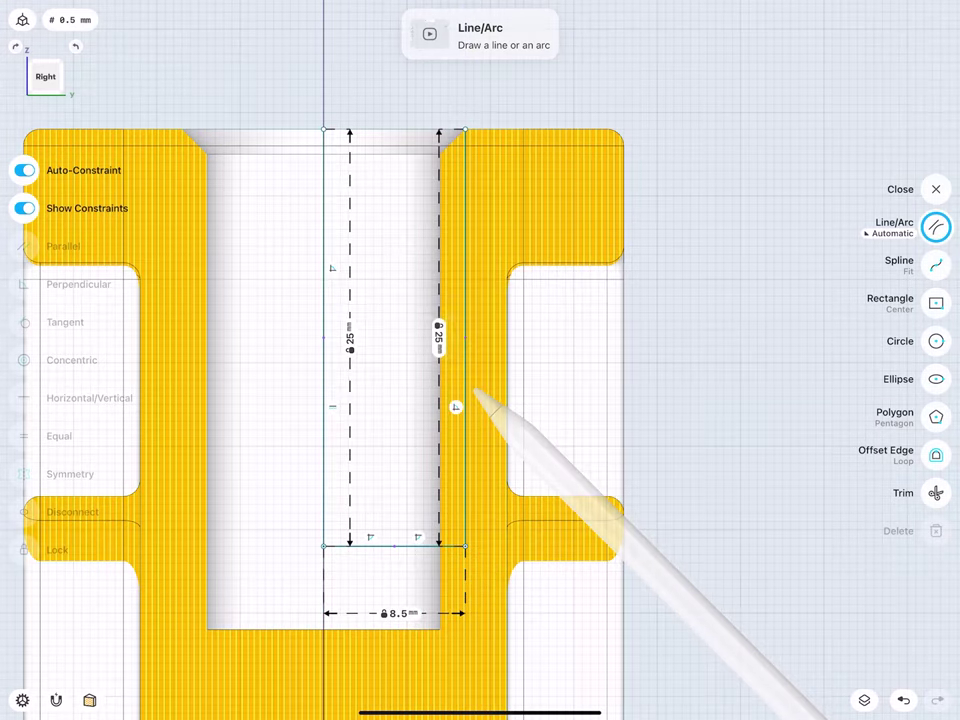
{"action": "scroll", "coordinate": [339, 324], "scroll_direction": "up", "scroll_amount": 5}
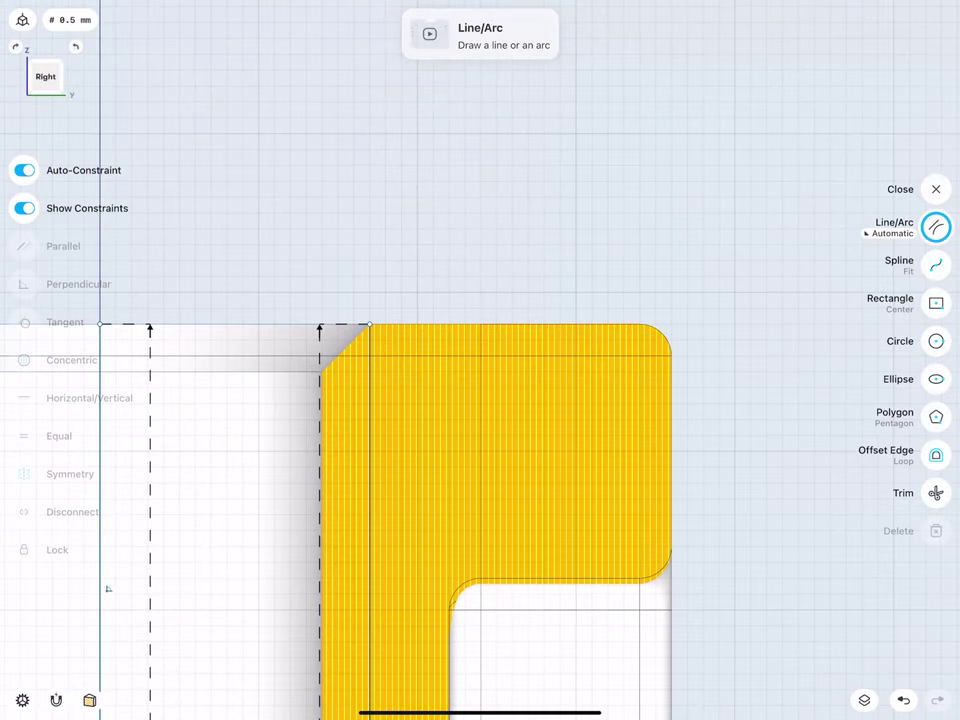
Step: Draw a 6.5 mm horizontal segment along the top edge, dimension placed below
{"action": "left_click_drag", "start_coordinate": [370, 325], "coordinate": [482, 327]}
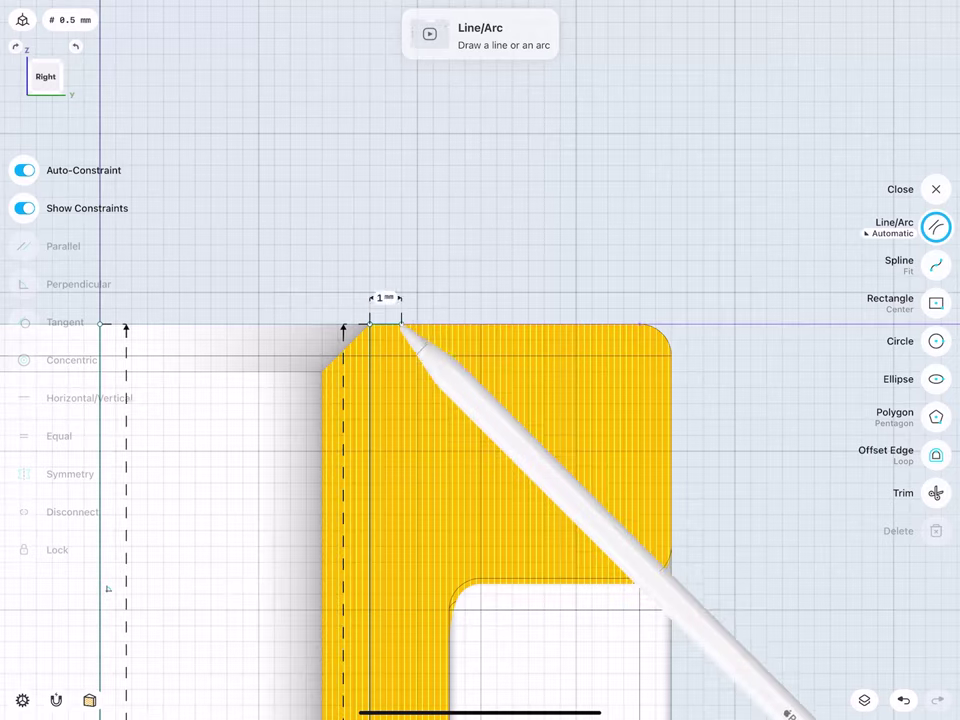
{"action": "left_click", "coordinate": [424, 296]}
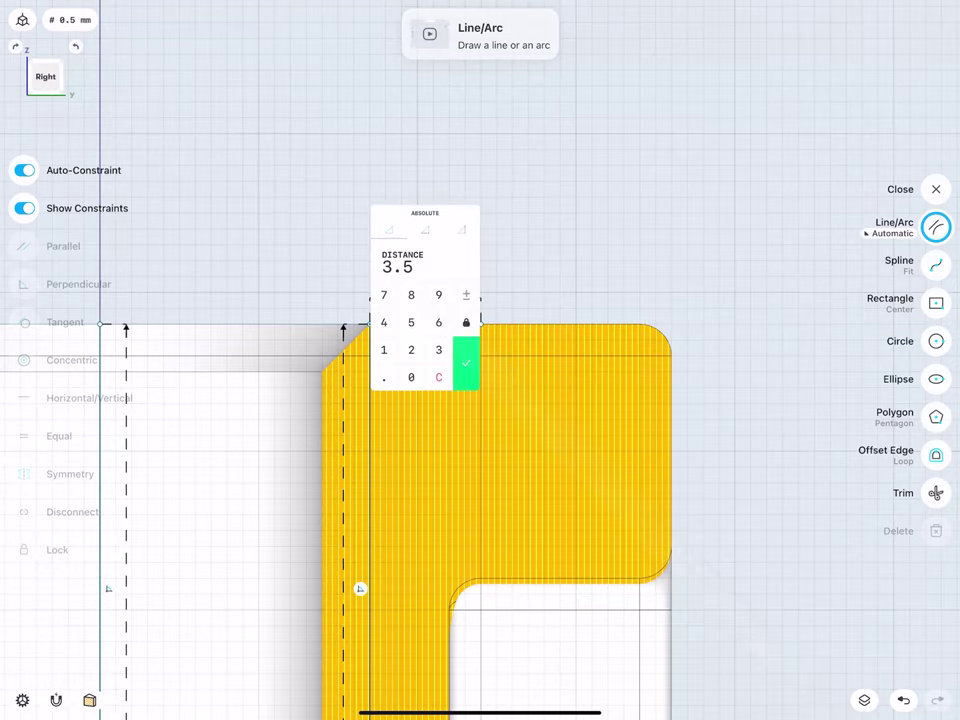
{"action": "left_click", "coordinate": [438, 322]}
{"action": "left_click", "coordinate": [383, 377]}
{"action": "left_click", "coordinate": [411, 322]}
{"action": "left_click", "coordinate": [466, 370]}
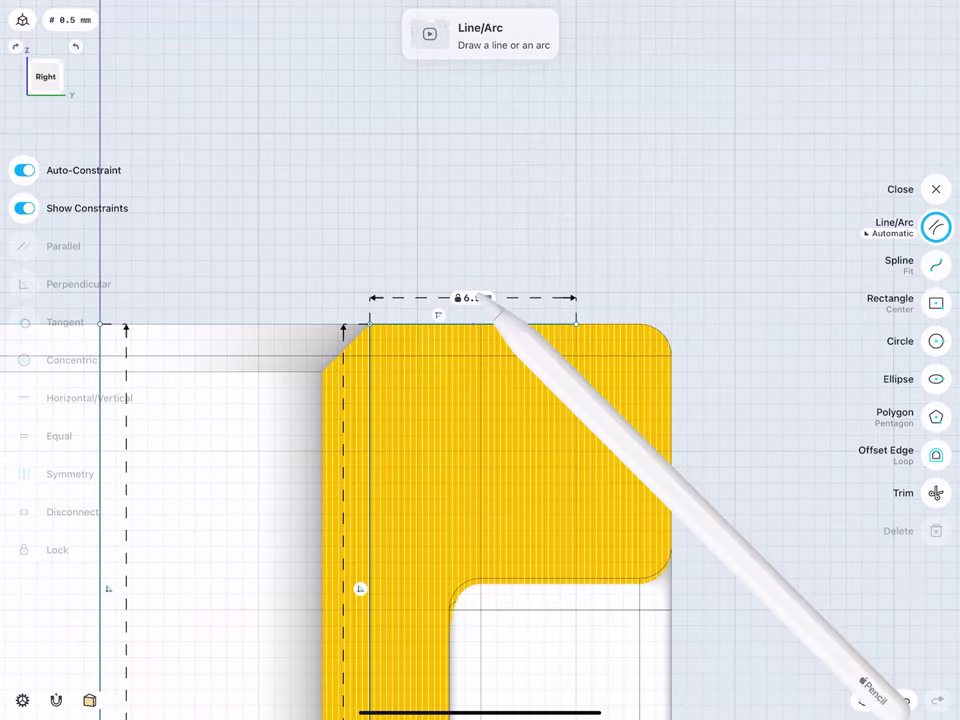
{"action": "left_click_drag", "start_coordinate": [474, 297], "coordinate": [488, 432]}
Step: Add a 1 mm short vertical segment up from the corner
{"action": "mouse_move", "coordinate": [576, 324]}
{"action": "left_mouse_down"}
{"action": "mouse_move", "coordinate": [576, 292]}
{"action": "mouse_move", "coordinate": [741, 375]}
{"action": "left_mouse_up"}
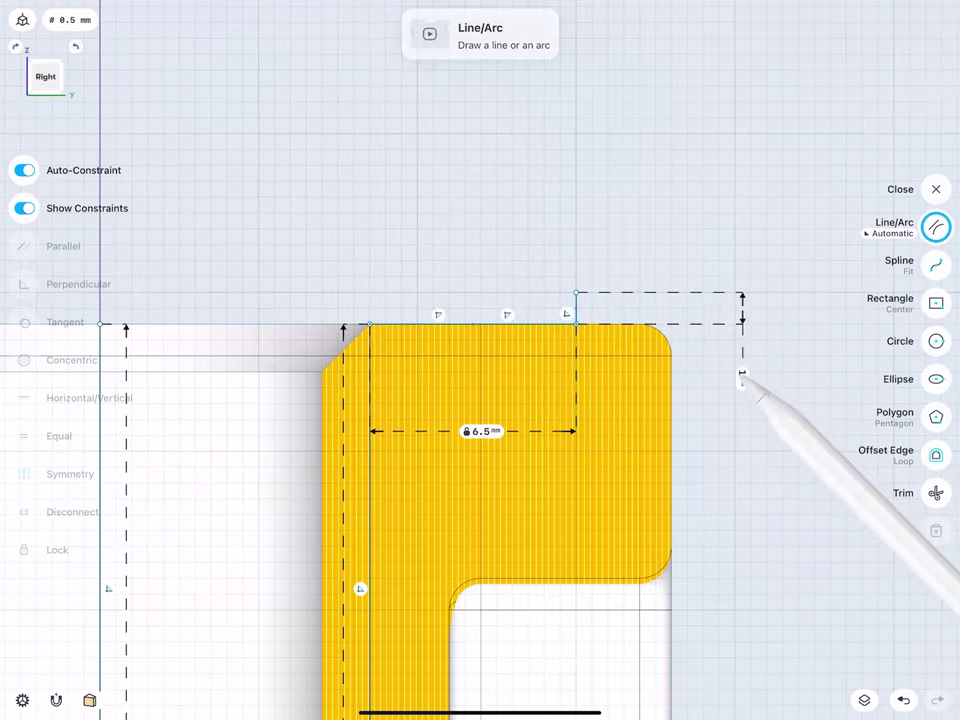
{"action": "left_click", "coordinate": [741, 375]}
{"action": "left_click", "coordinate": [781, 440]}
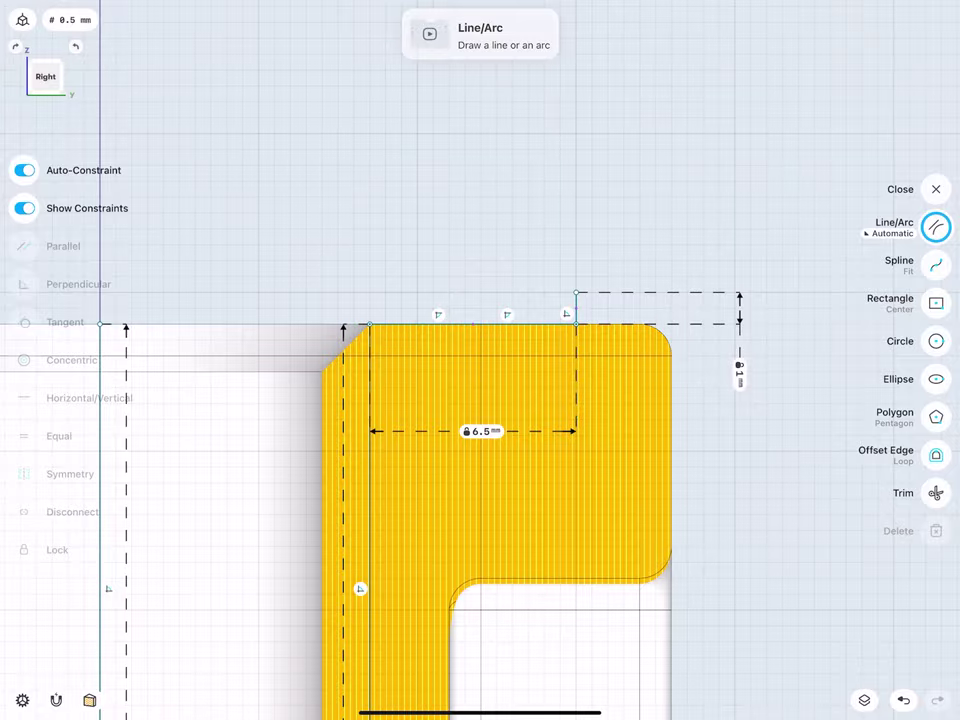
{"action": "scroll", "coordinate": [418, 219], "scroll_direction": "up", "scroll_amount": 5}
{"action": "scroll", "coordinate": [416, 219], "scroll_direction": "down", "scroll_amount": 5}
{"action": "scroll", "coordinate": [296, 281], "scroll_direction": "down", "scroll_amount": 2}
{"action": "scroll", "coordinate": [284, 299], "scroll_direction": "down", "scroll_amount": 2}
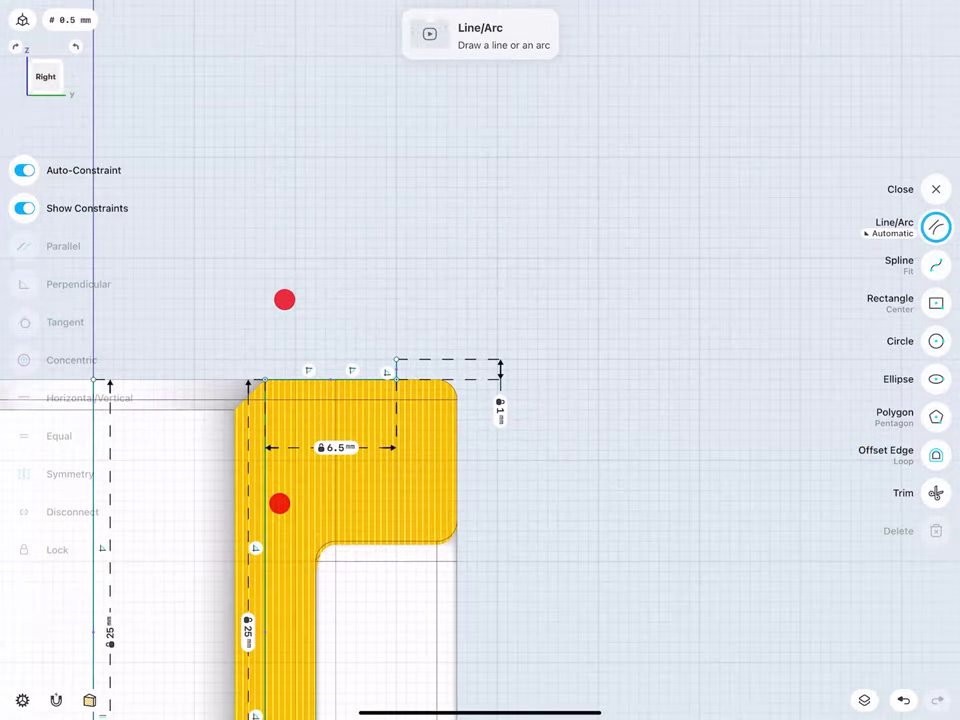
Step: Draw a 25 mm horizontal line out to the right, dimension below it
{"action": "mouse_move", "coordinate": [396, 358]}
{"action": "left_mouse_down"}
{"action": "mouse_move", "coordinate": [770, 348]}
{"action": "mouse_move", "coordinate": [780, 358]}
{"action": "left_mouse_up"}
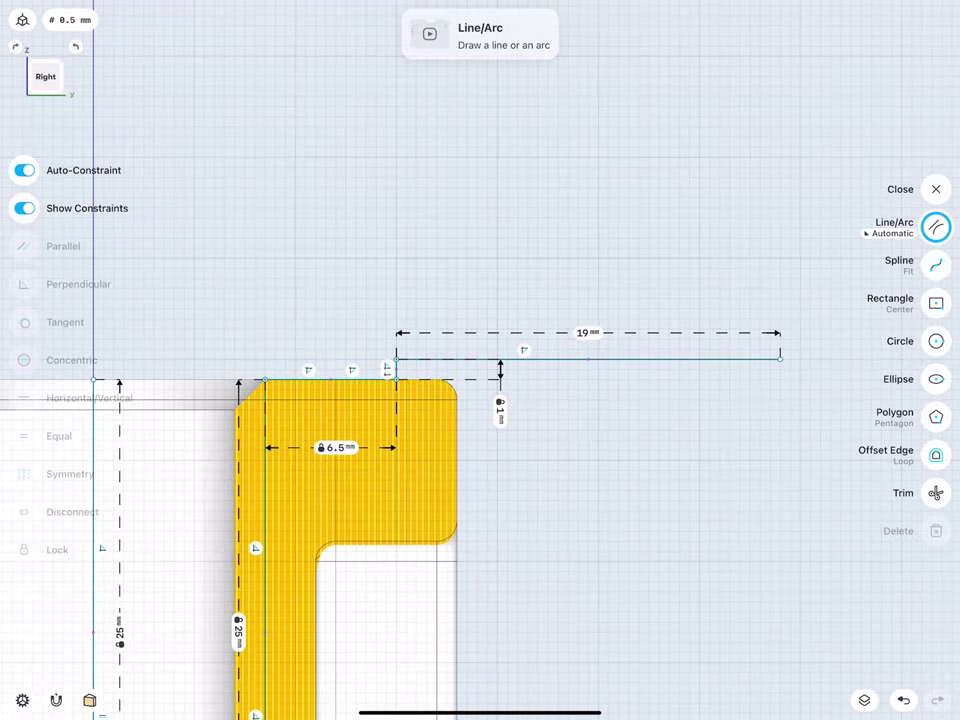
{"action": "left_click", "coordinate": [524, 332]}
{"action": "left_click", "coordinate": [574, 385]}
{"action": "left_click", "coordinate": [574, 357]}
{"action": "left_click", "coordinate": [629, 390]}
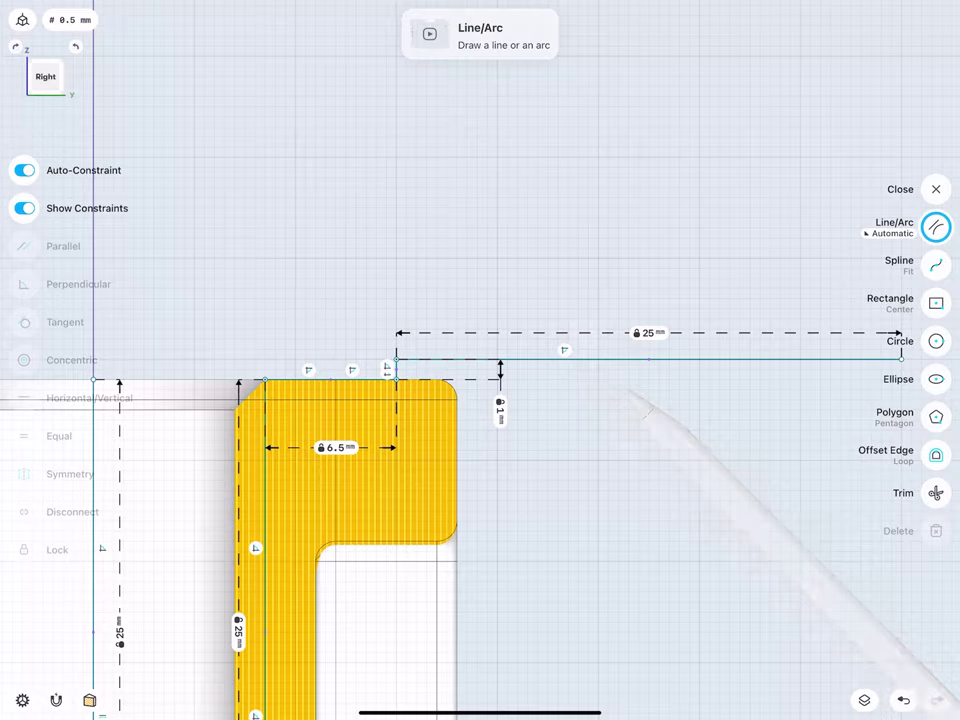
{"action": "scroll", "coordinate": [425, 400], "scroll_direction": "down", "scroll_amount": 3}
{"action": "scroll", "coordinate": [425, 400], "scroll_direction": "down", "scroll_amount": 1}
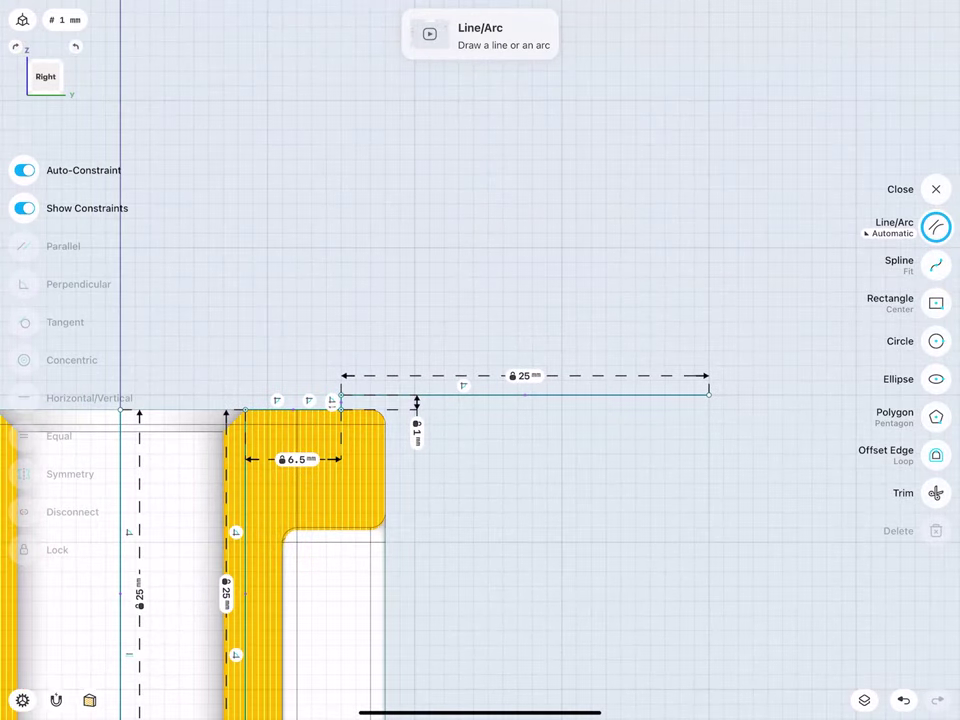
{"action": "left_click_drag", "start_coordinate": [524, 376], "coordinate": [546, 500]}
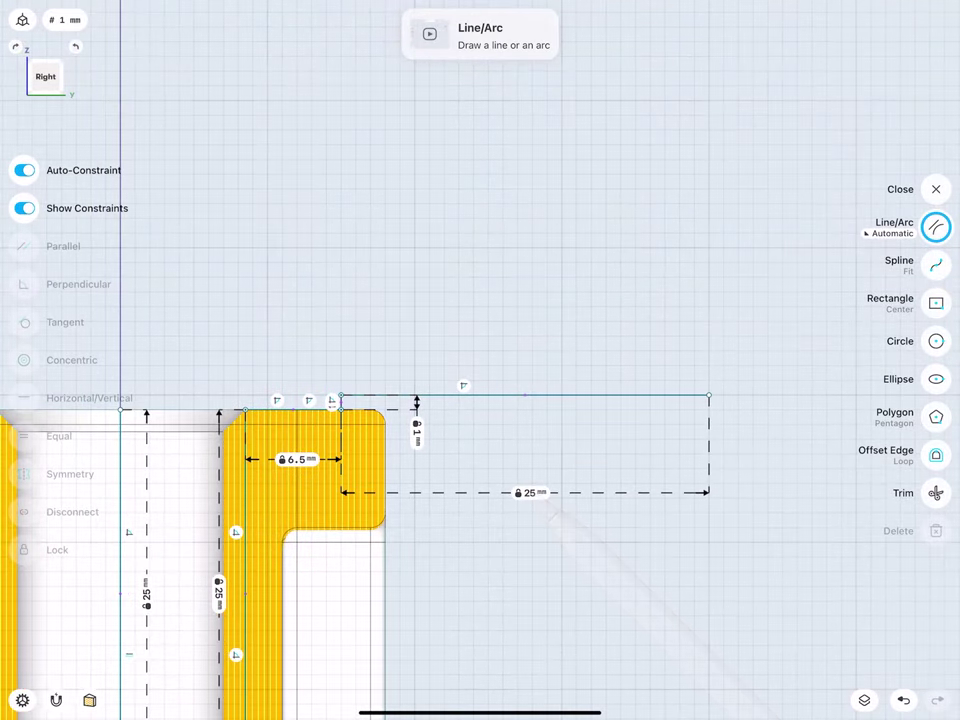
Step: Draw an 18 mm vertical line upward from the corner
{"action": "left_click_drag", "start_coordinate": [709, 395], "coordinate": [709, 129]}
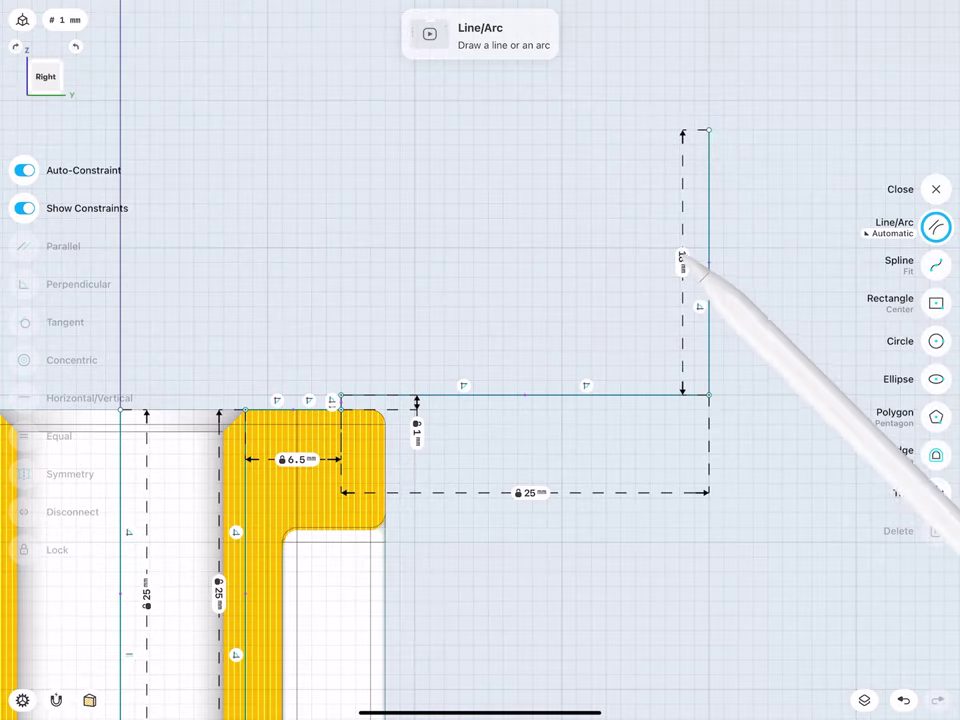
{"action": "left_click_drag", "start_coordinate": [690, 262], "coordinate": [782, 262]}
{"action": "left_click", "coordinate": [768, 260]}
{"action": "left_click", "coordinate": [810, 325]}
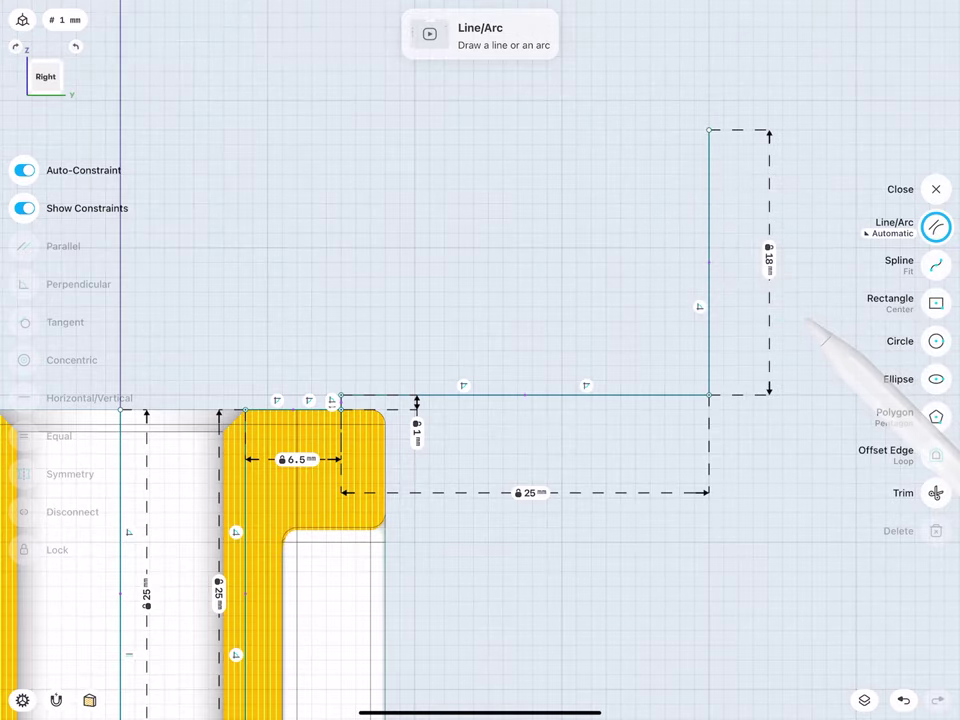
{"action": "scroll", "coordinate": [310, 350], "scroll_direction": "down", "scroll_amount": 2}
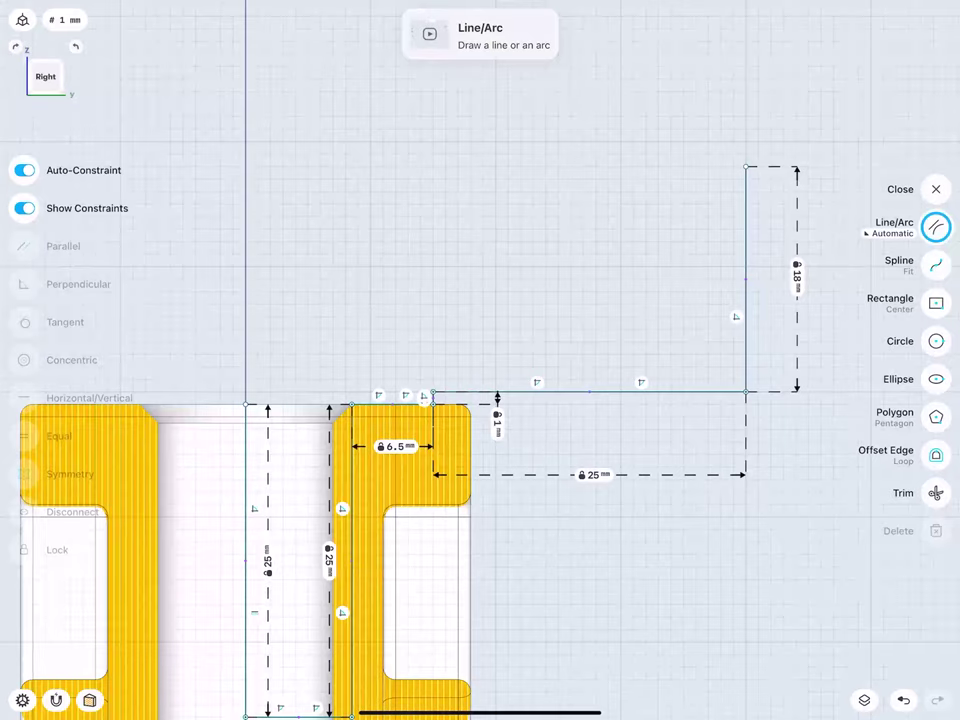
Step: Close the profile with a 40 mm top line and a 19 mm line up the axis
{"action": "left_click_drag", "start_coordinate": [745, 166], "coordinate": [246, 166]}
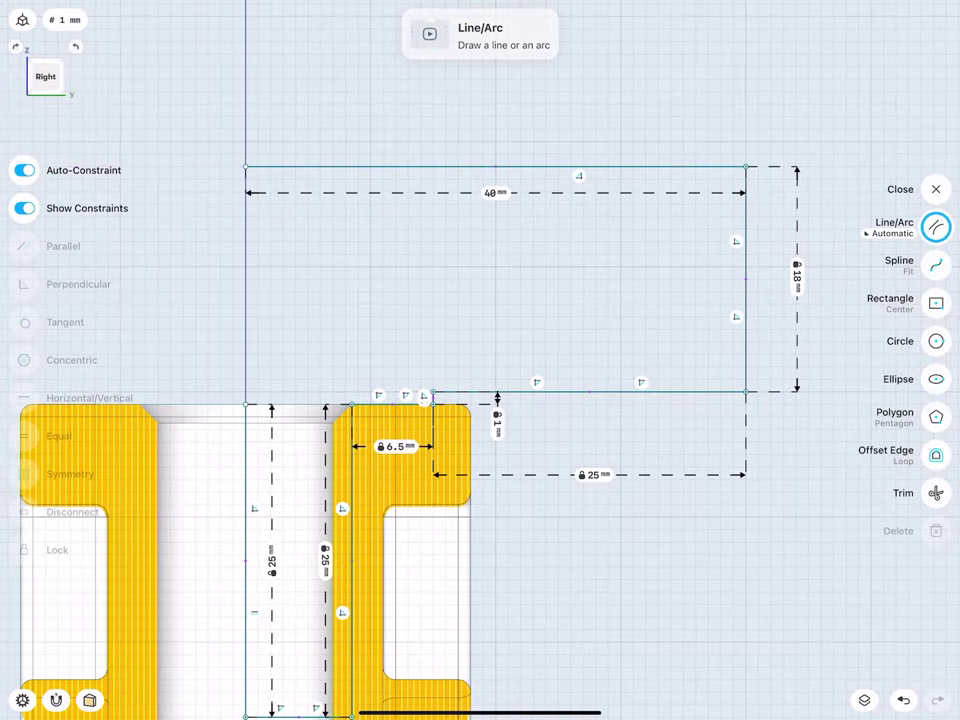
{"action": "left_click_drag", "start_coordinate": [490, 192], "coordinate": [493, 115]}
{"action": "left_click", "coordinate": [493, 115]}
{"action": "left_click", "coordinate": [537, 192]}
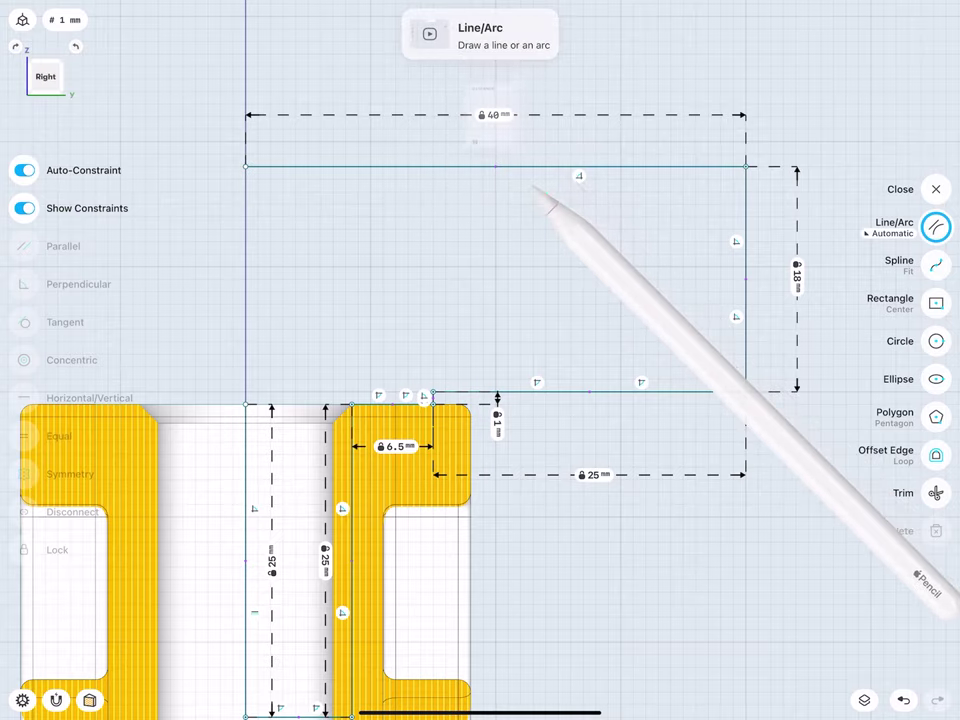
{"action": "left_click_drag", "start_coordinate": [246, 404], "coordinate": [246, 166]}
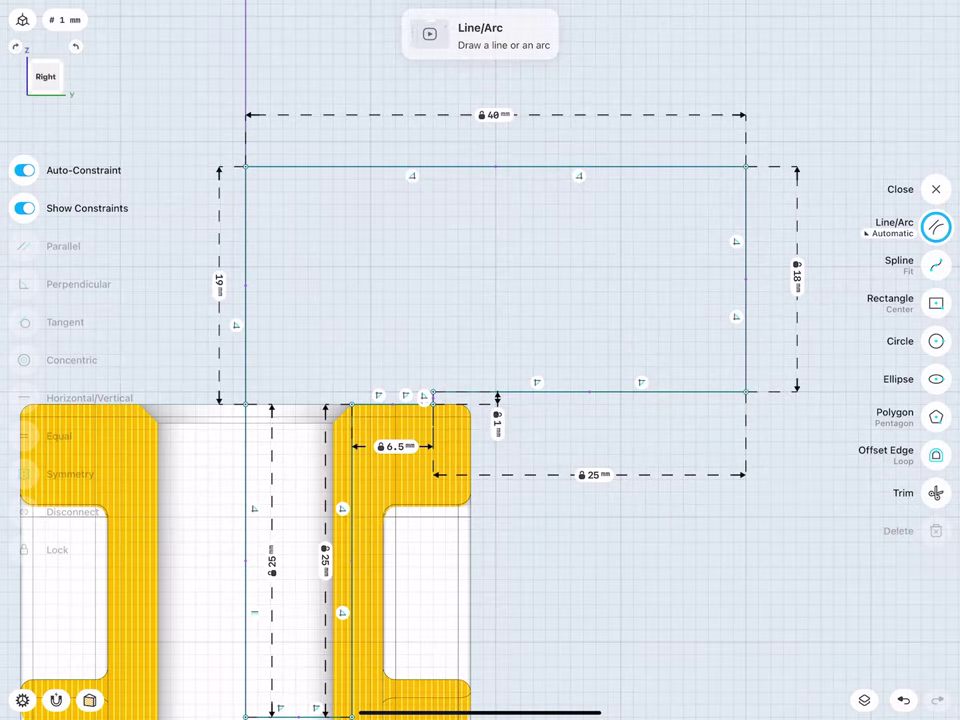
{"action": "scroll", "coordinate": [264, 333], "scroll_direction": "down", "scroll_amount": 5}
{"action": "mouse_move", "coordinate": [245, 336]}
{"action": "middle_mouse_down"}
{"action": "mouse_move", "coordinate": [265, 348]}
{"action": "mouse_move", "coordinate": [256, 346]}
{"action": "middle_mouse_up"}
Step: Revolve the profile 360° about the axis line into Body 03, then show the Items list
{"action": "left_click", "coordinate": [205, 182]}
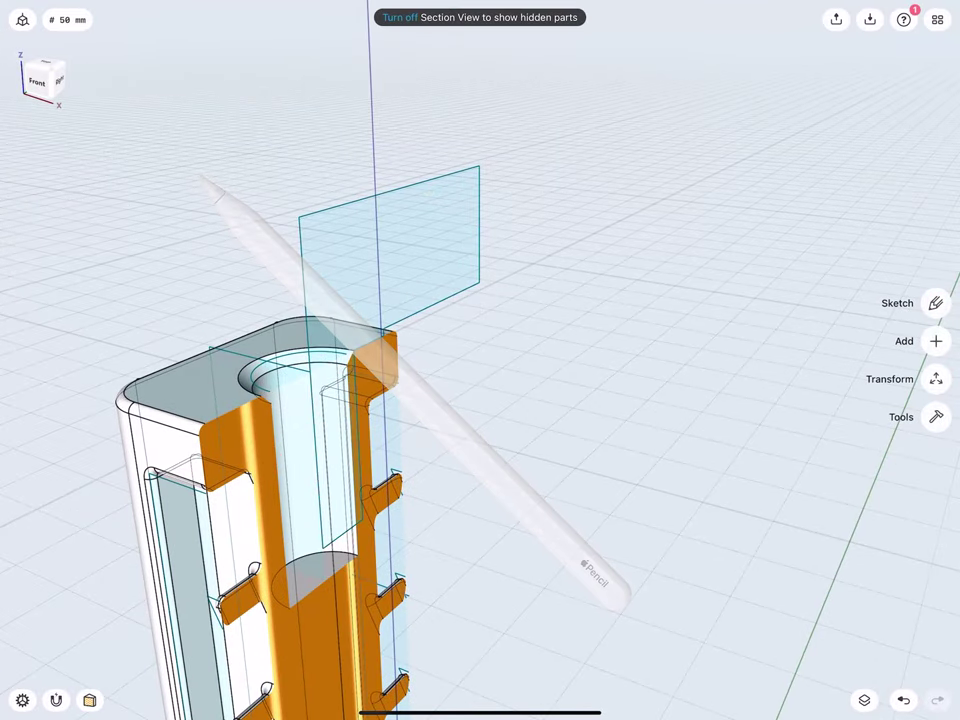
{"action": "left_click", "coordinate": [332, 240]}
{"action": "left_click", "coordinate": [304, 244]}
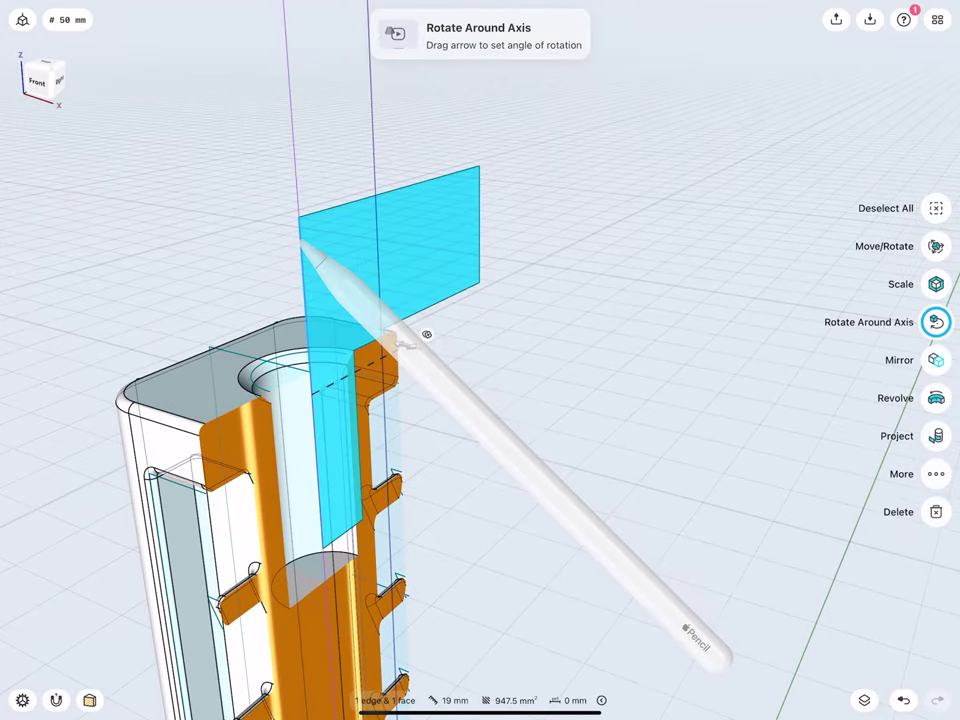
{"action": "middle_click_drag", "start_coordinate": [262, 240], "coordinate": [317, 261]}
{"action": "left_click", "coordinate": [934, 399]}
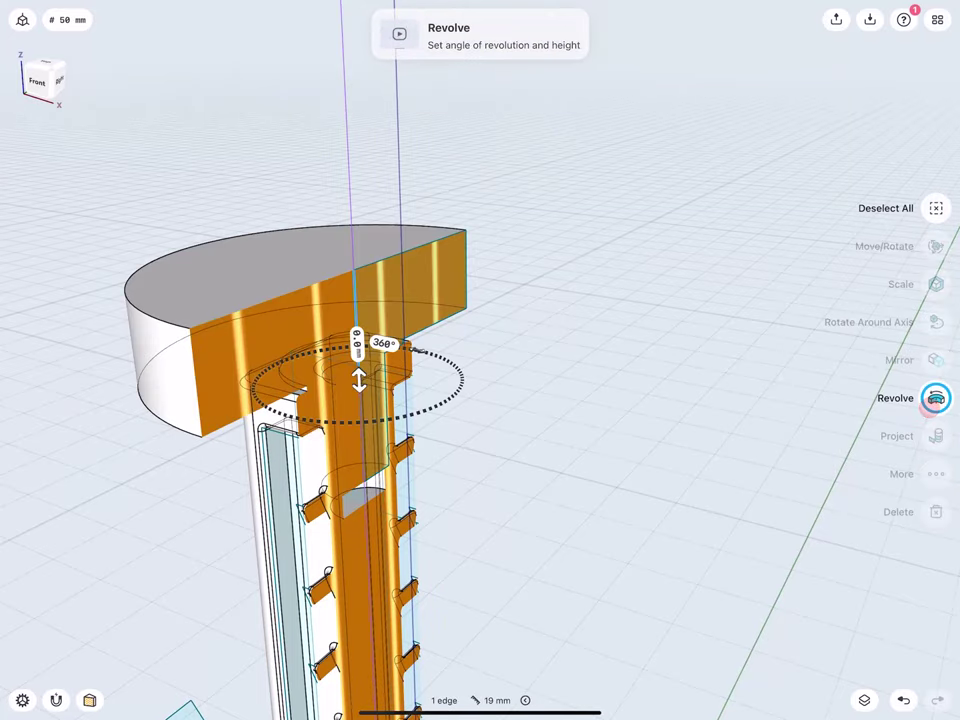
{"action": "left_click", "coordinate": [139, 214]}
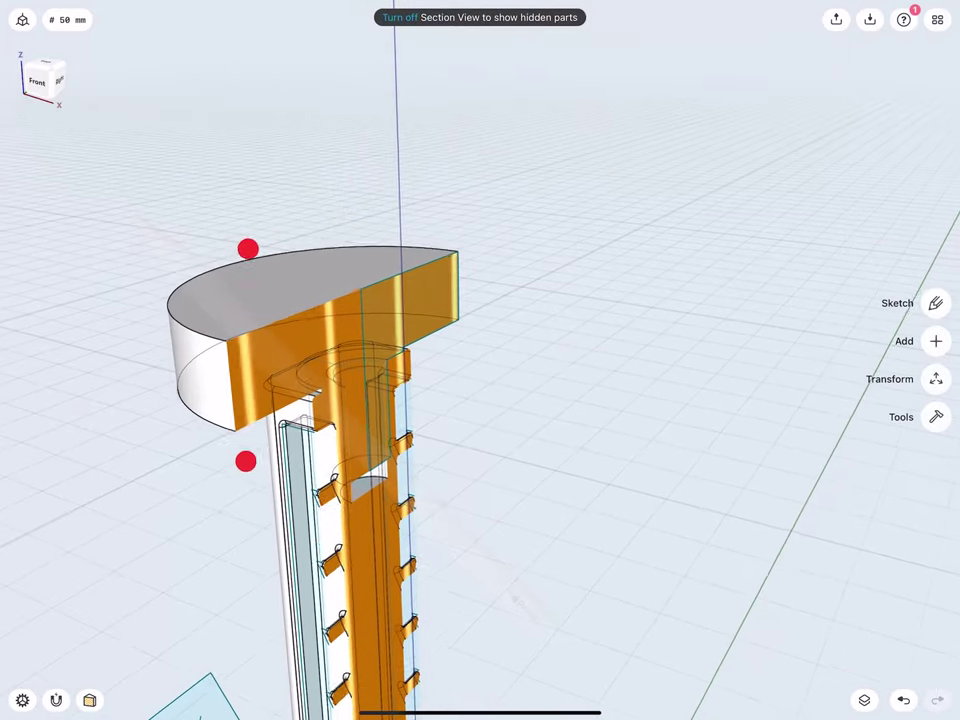
{"action": "scroll", "coordinate": [272, 352], "scroll_direction": "down", "scroll_amount": 3}
{"action": "left_click", "coordinate": [864, 700]}
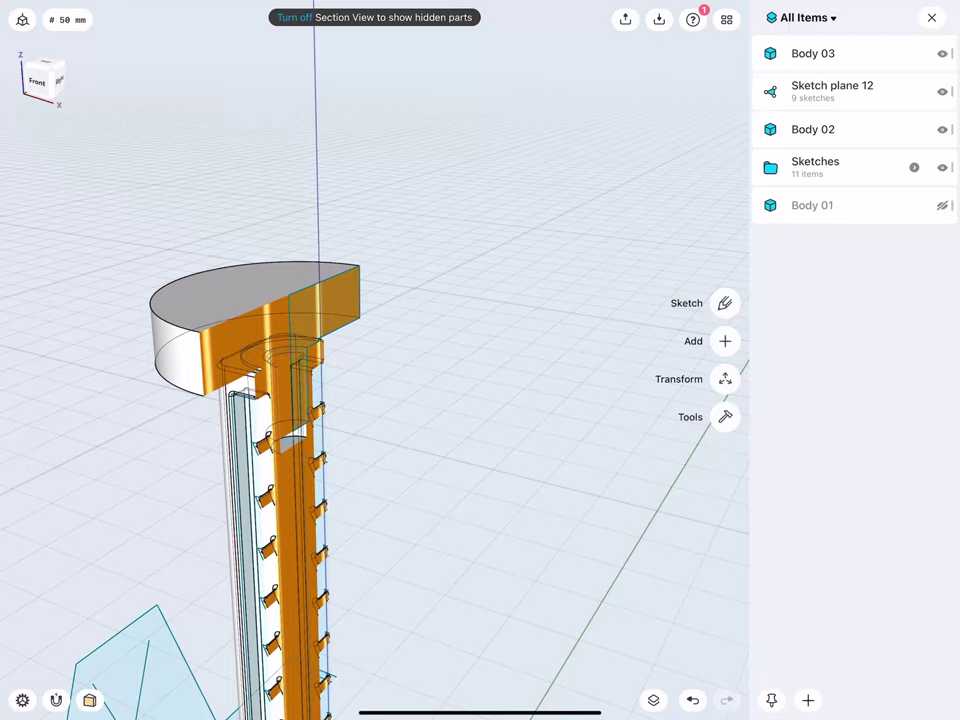
Step: Hide the rack bar and chamfer the peg's bottom edge by -1.5 mm
{"action": "left_click", "coordinate": [940, 130]}
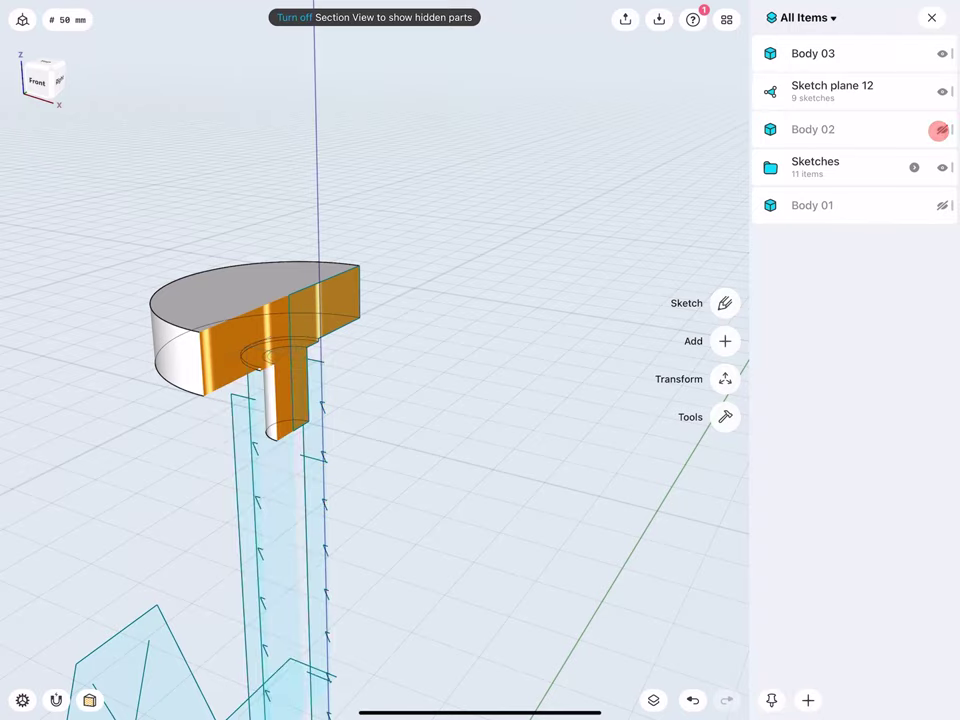
{"action": "scroll", "coordinate": [228, 320], "scroll_direction": "up", "scroll_amount": 3}
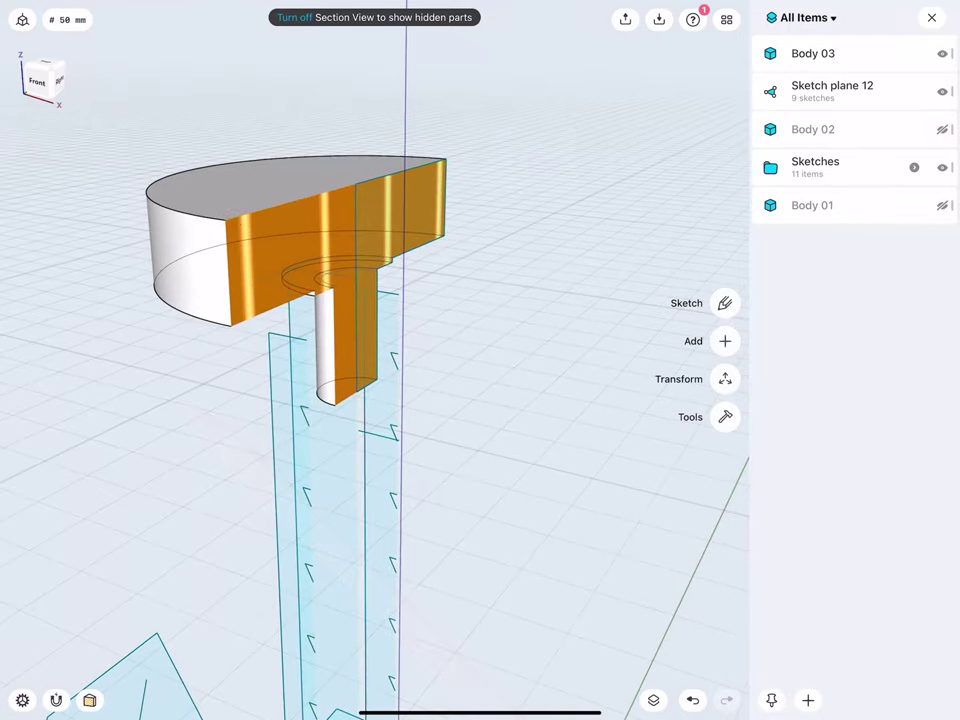
{"action": "scroll", "coordinate": [273, 398], "scroll_direction": "up", "scroll_amount": 3}
{"action": "left_click", "coordinate": [362, 360]}
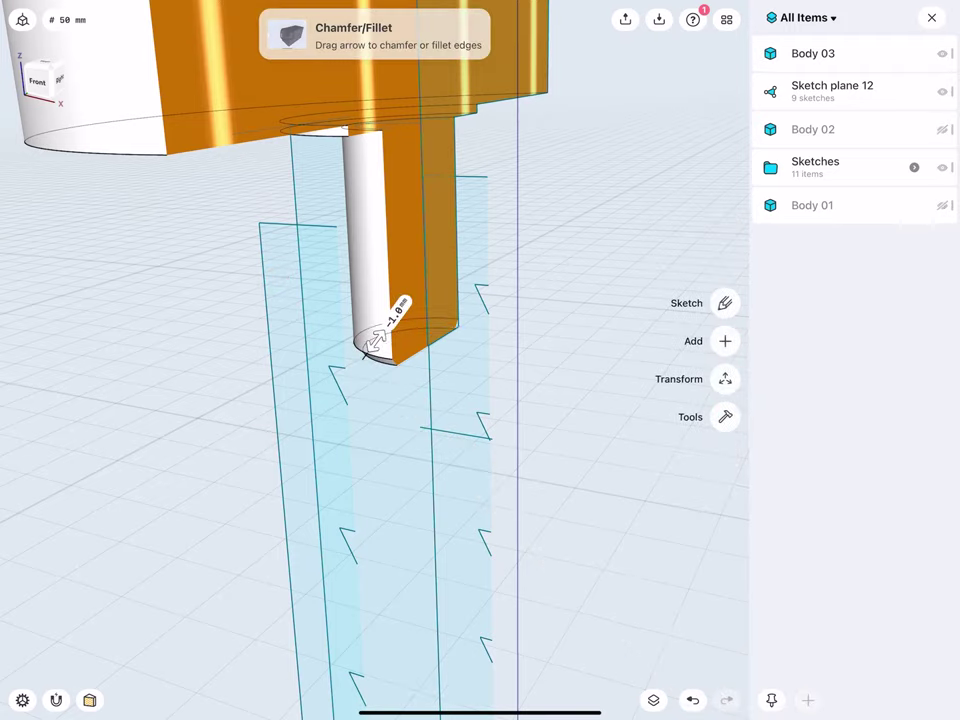
{"action": "left_click", "coordinate": [400, 305]}
{"action": "left_click", "coordinate": [355, 376]}
{"action": "left_click", "coordinate": [382, 321]}
{"action": "left_click", "coordinate": [437, 348]}
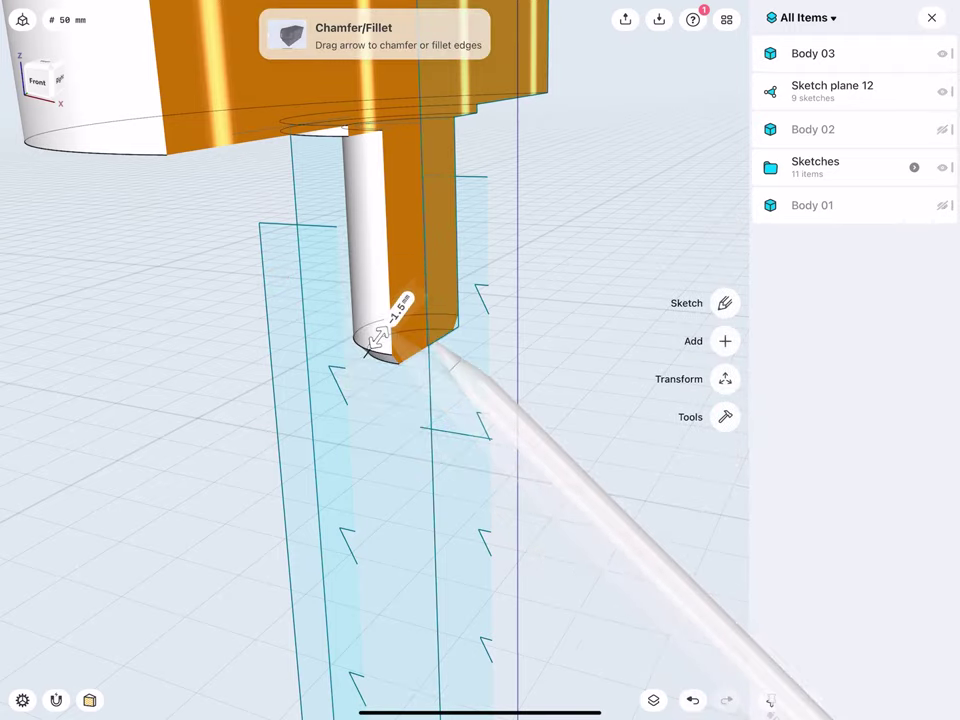
{"action": "left_click", "coordinate": [167, 336]}
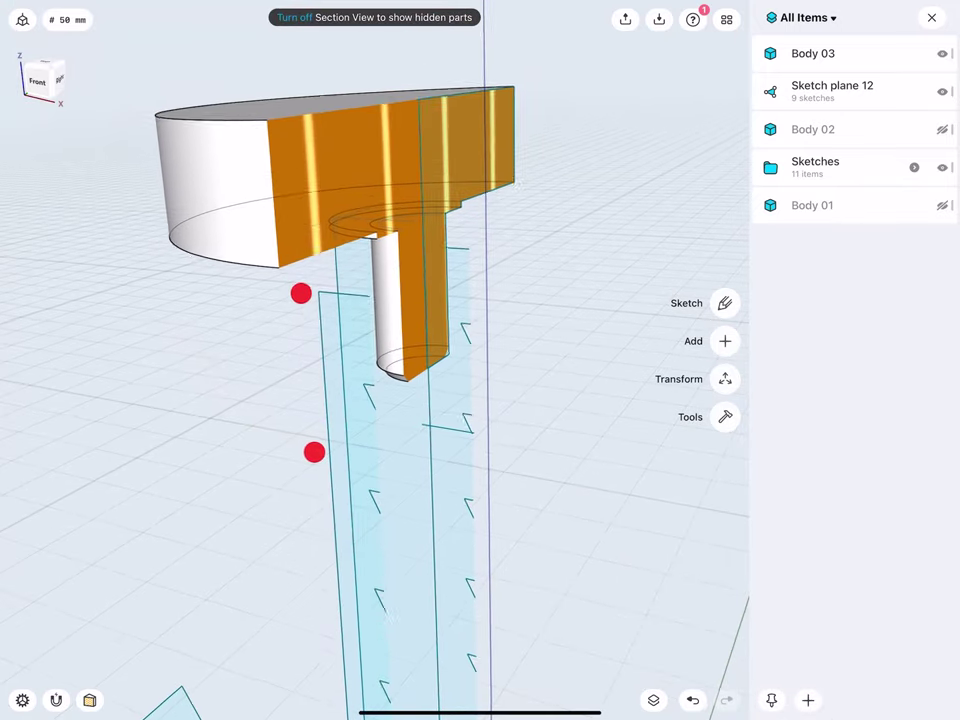
Step: Fillet the cap's bottom rim with a 2 mm radius
{"action": "left_click_drag", "start_coordinate": [307, 373], "coordinate": [208, 300]}
{"action": "left_click", "coordinate": [236, 250]}
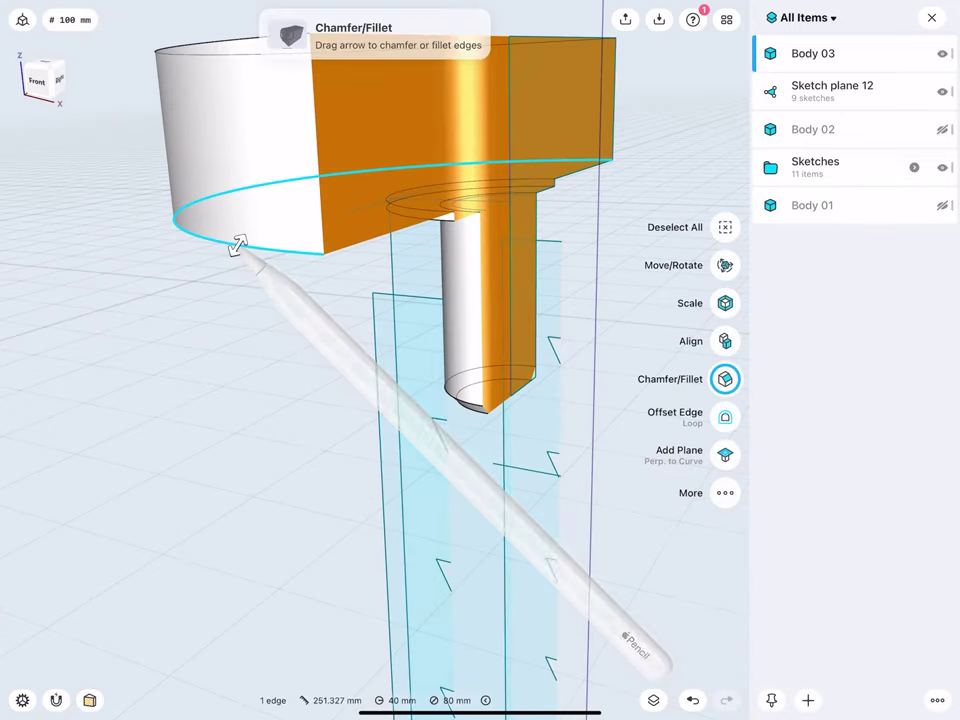
{"action": "left_click", "coordinate": [210, 290]}
{"action": "left_click", "coordinate": [186, 339]}
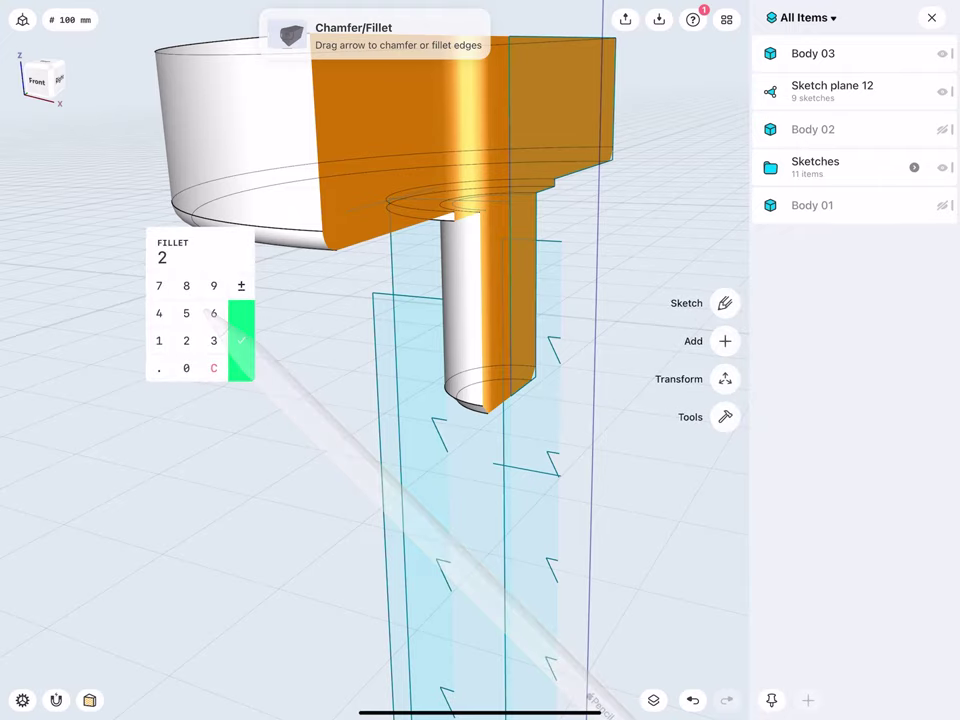
{"action": "left_click", "coordinate": [242, 340]}
{"action": "left_click", "coordinate": [160, 275]}
Step: Chamfer the cap's top rim by 5 mm and turn off Section View
{"action": "left_click_drag", "start_coordinate": [251, 348], "coordinate": [270, 413]}
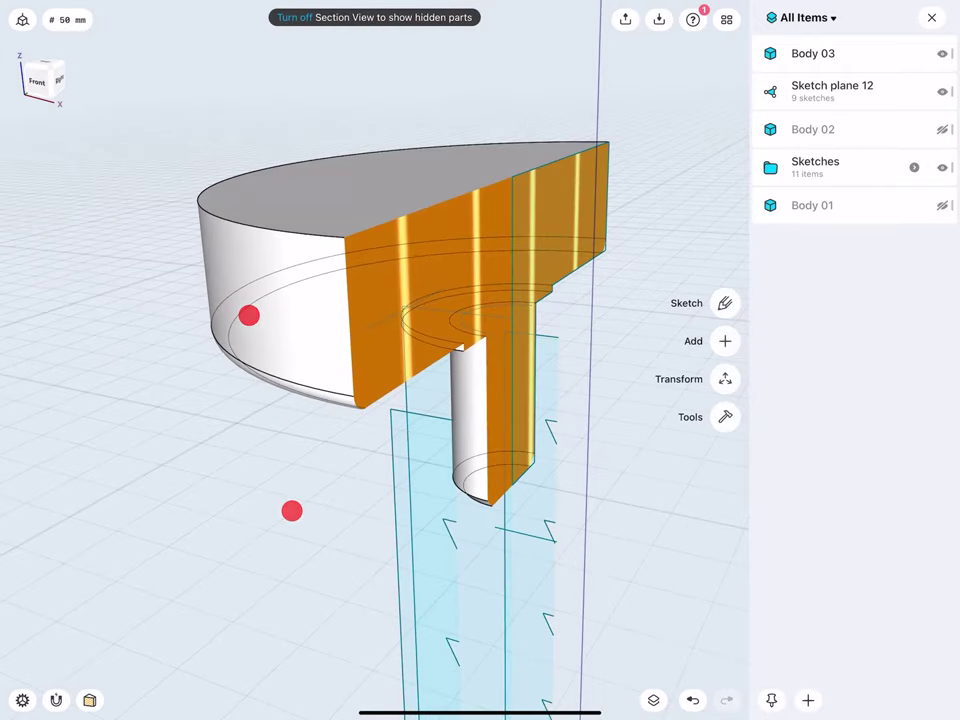
{"action": "left_click", "coordinate": [214, 207]}
{"action": "left_click_drag", "start_coordinate": [216, 210], "coordinate": [256, 248]}
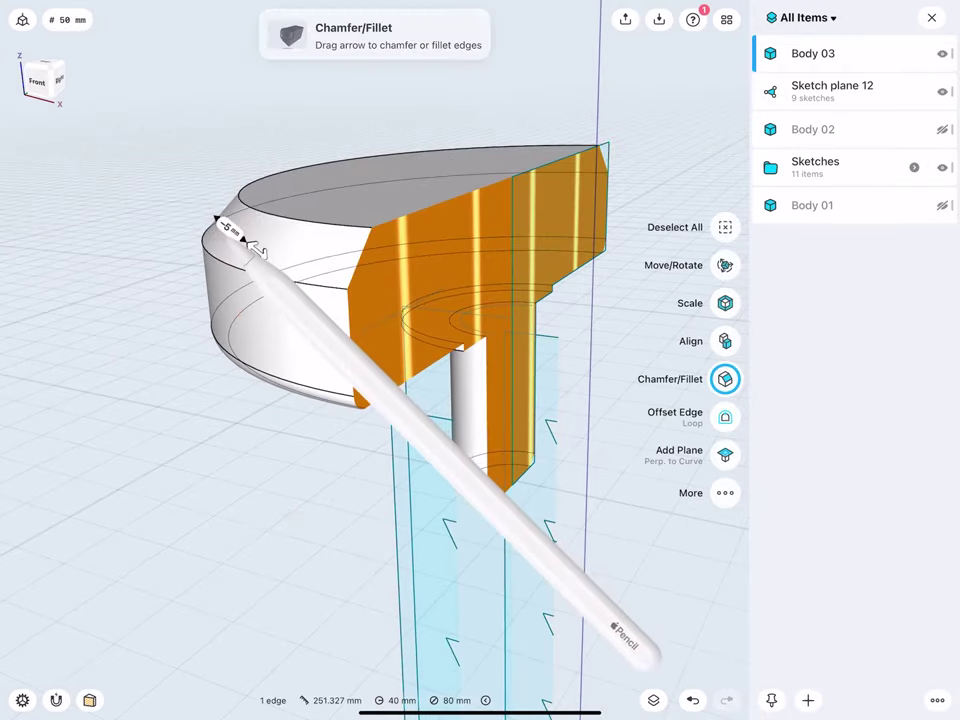
{"action": "left_click", "coordinate": [228, 228]}
{"action": "left_click", "coordinate": [270, 268]}
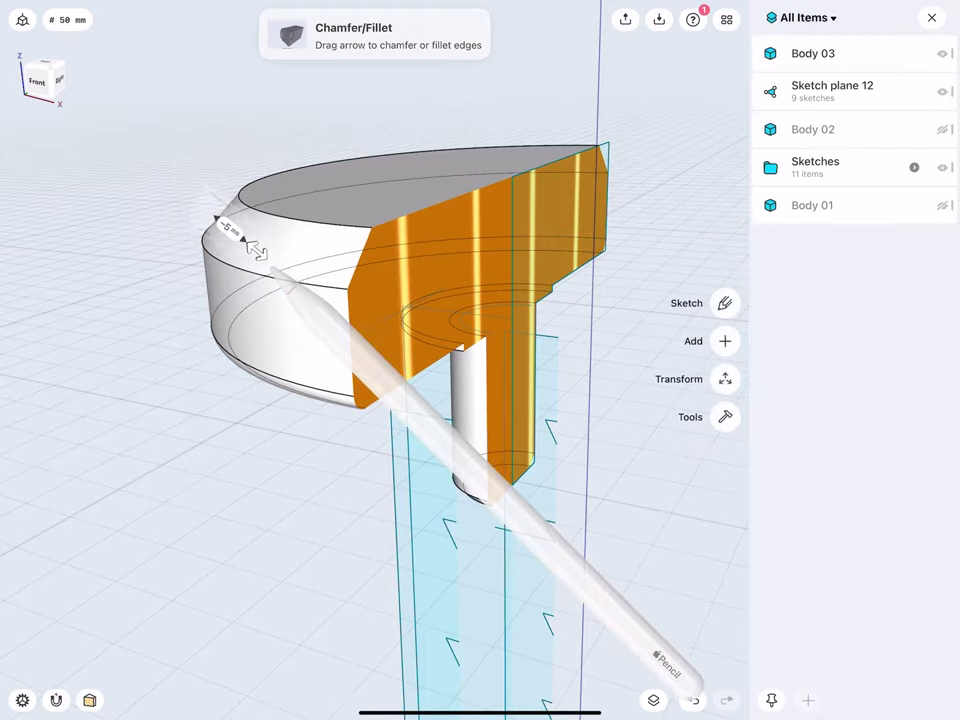
{"action": "left_click", "coordinate": [160, 215]}
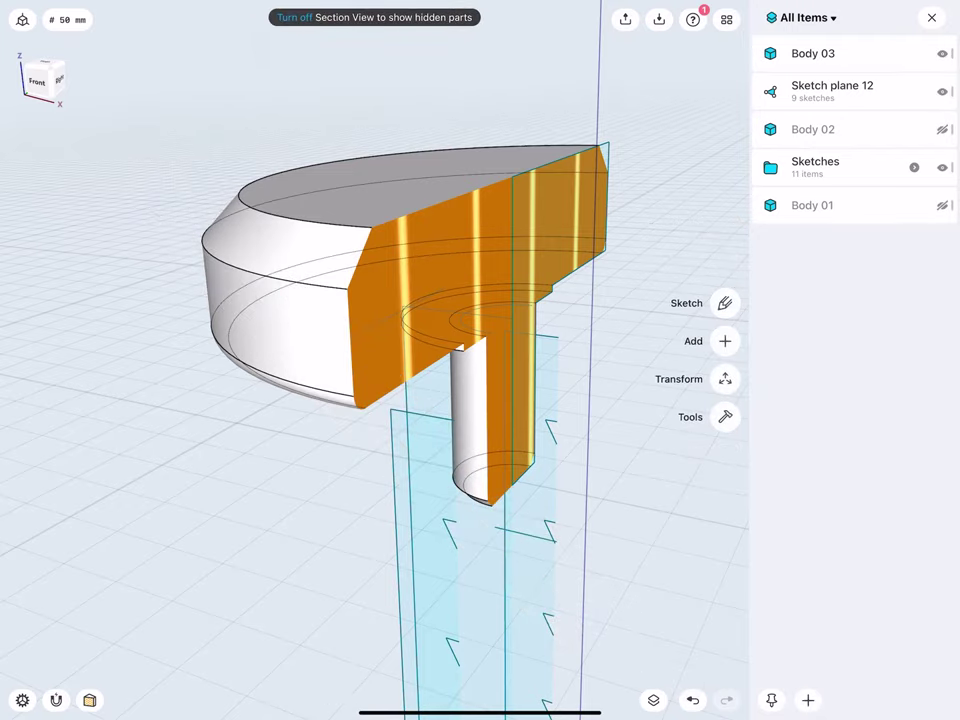
{"action": "left_click", "coordinate": [295, 17]}
Step: Move Sketch plane 12 into the Sketches folder, hide the folder and close Items
{"action": "scroll", "coordinate": [309, 390], "scroll_direction": "down", "scroll_amount": 5}
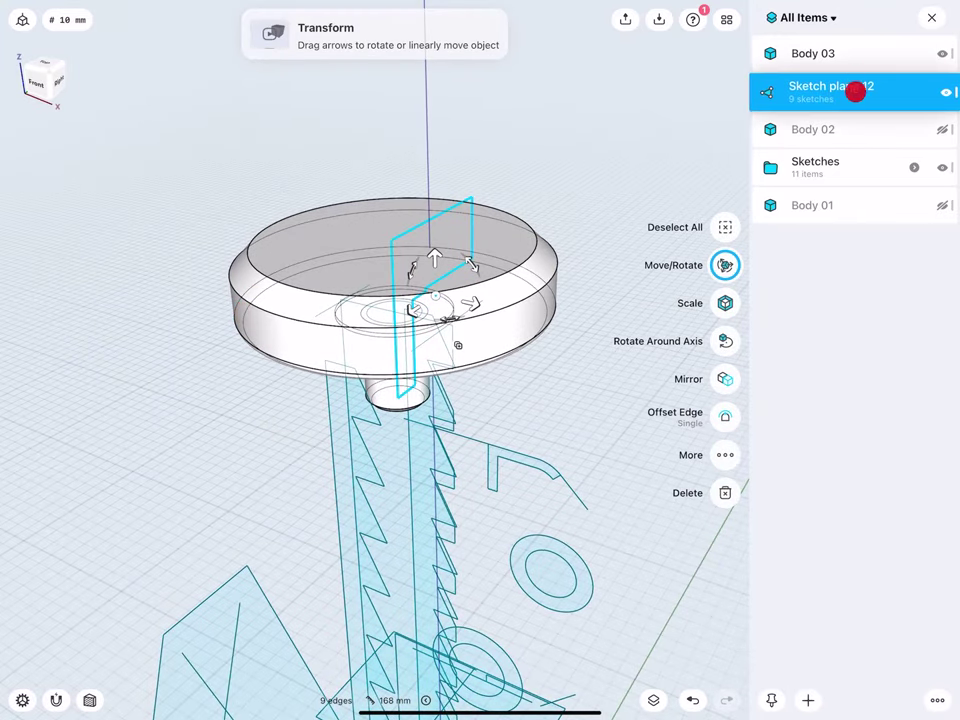
{"action": "left_click_drag", "start_coordinate": [846, 85], "coordinate": [850, 199]}
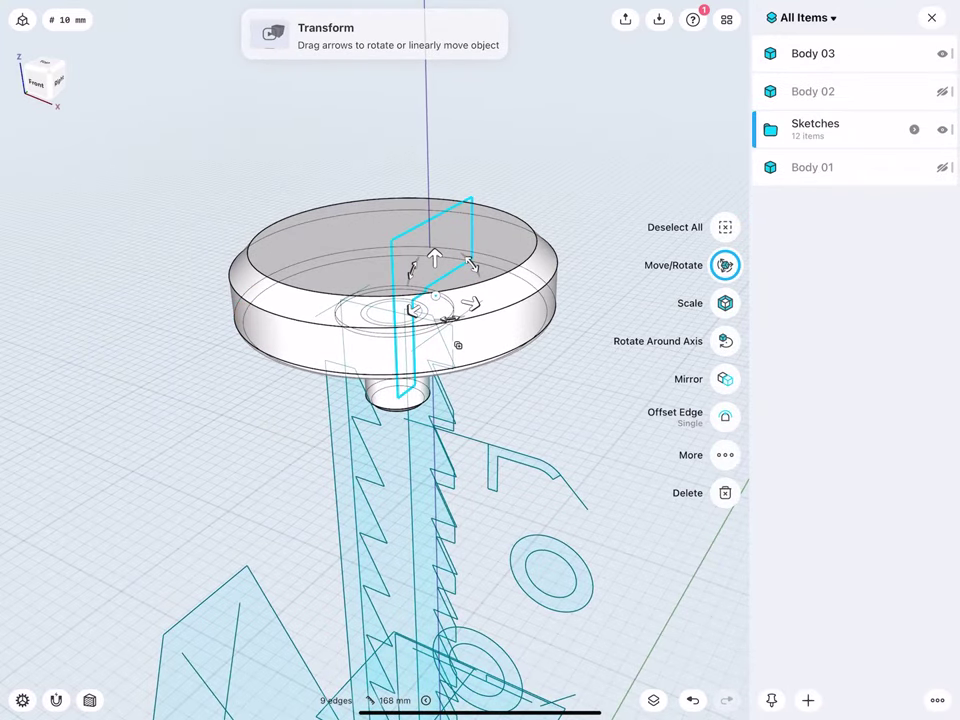
{"action": "left_click", "coordinate": [250, 420]}
{"action": "left_click", "coordinate": [943, 129]}
{"action": "left_click", "coordinate": [931, 18]}
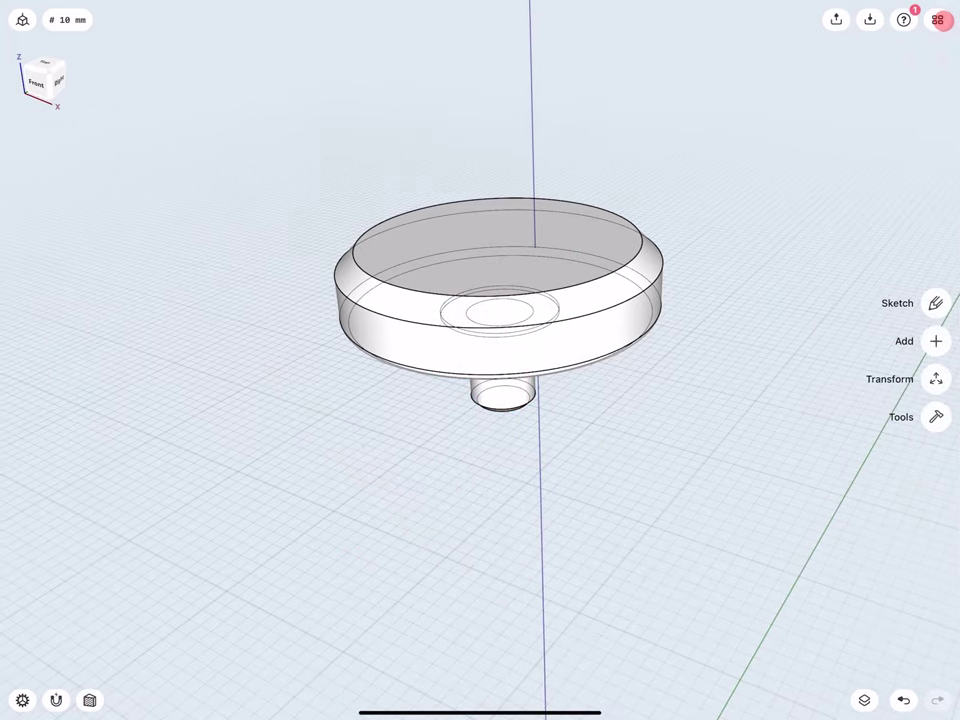
Step: Add a construction plane offset 5 mm above the cap's top face
{"action": "scroll", "coordinate": [395, 350], "scroll_direction": "down", "scroll_amount": 2}
{"action": "left_click_drag", "start_coordinate": [58, 81], "coordinate": [57, 85]}
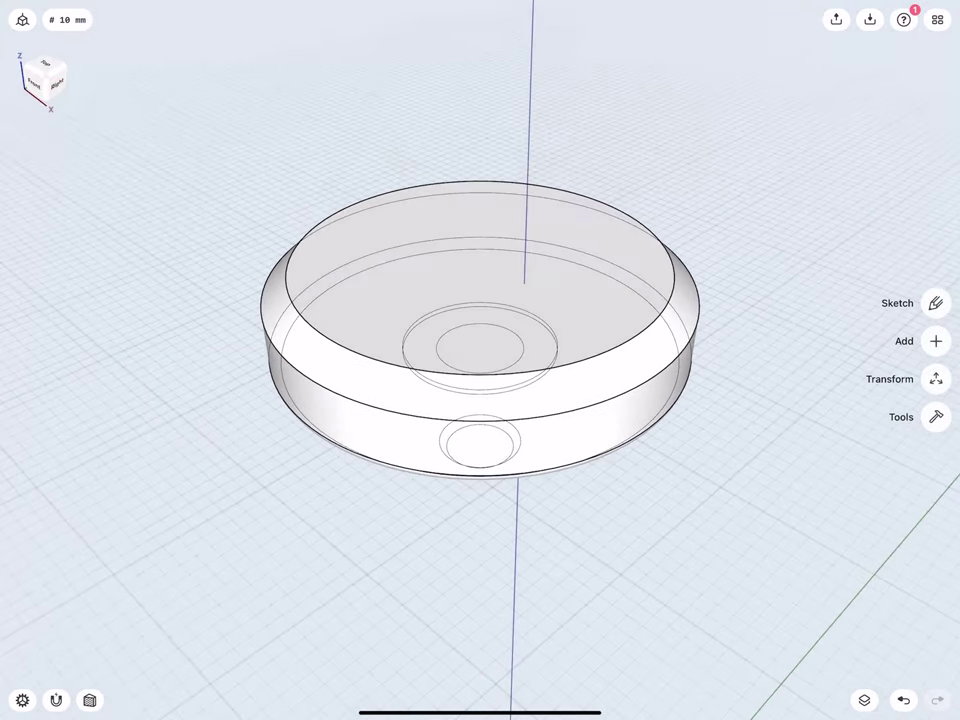
{"action": "left_click", "coordinate": [370, 318]}
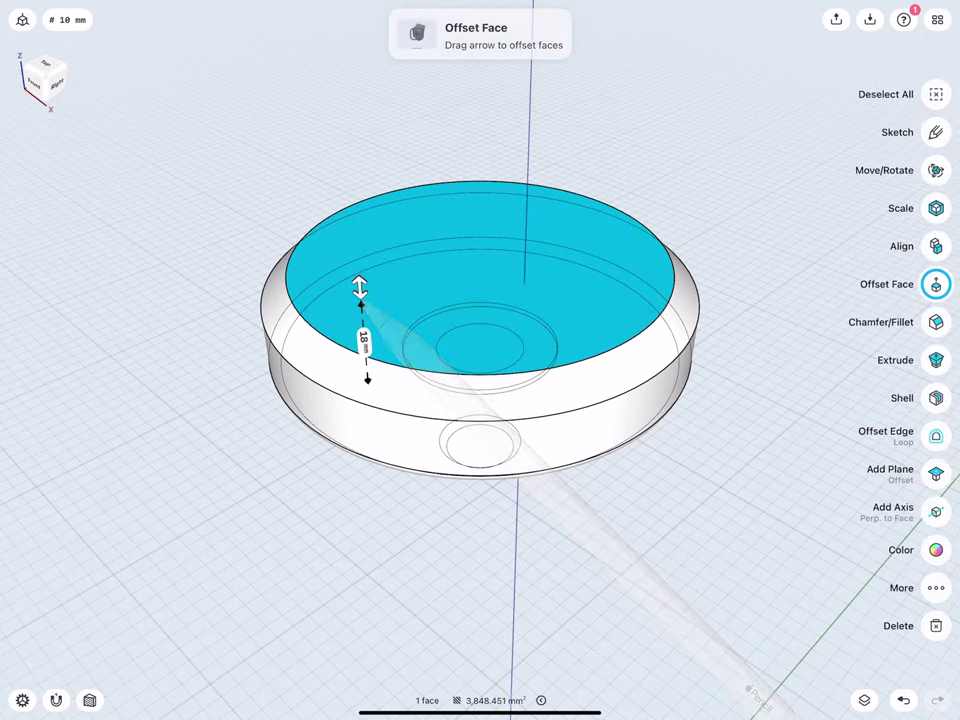
{"action": "left_click", "coordinate": [935, 473]}
{"action": "left_click_drag", "start_coordinate": [480, 261], "coordinate": [480, 240]}
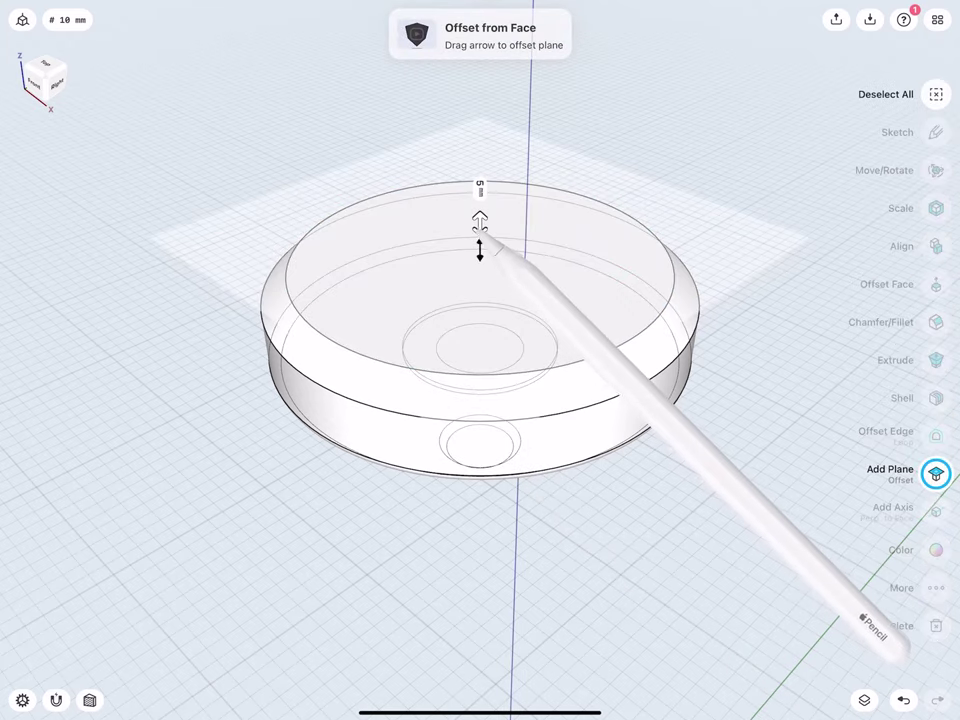
{"action": "left_click", "coordinate": [480, 189]}
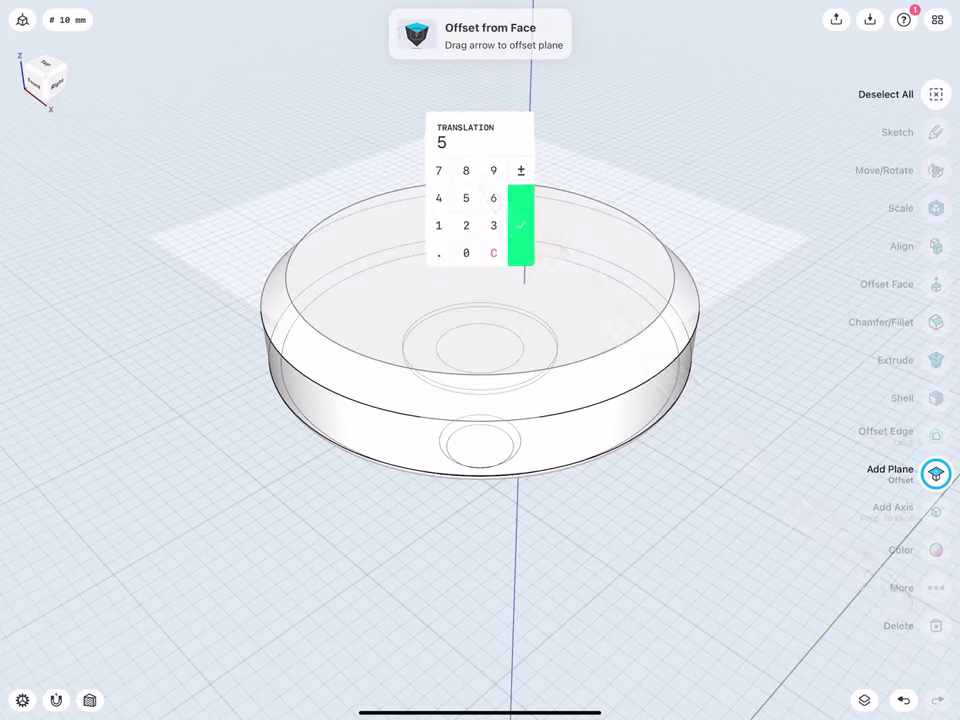
{"action": "left_click", "coordinate": [520, 226]}
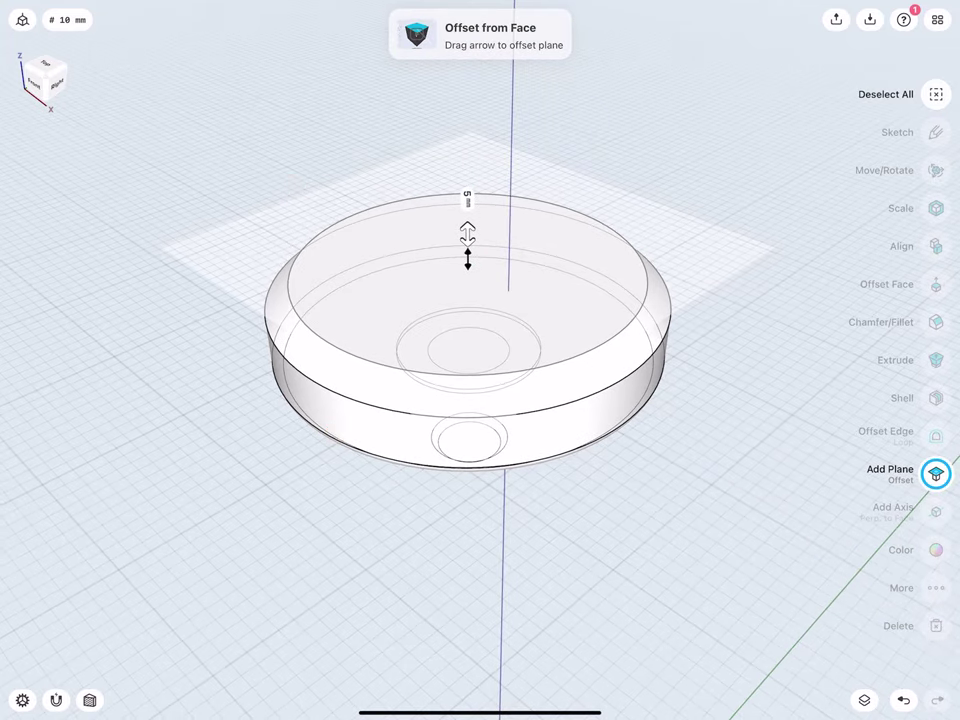
{"action": "left_click", "coordinate": [210, 377]}
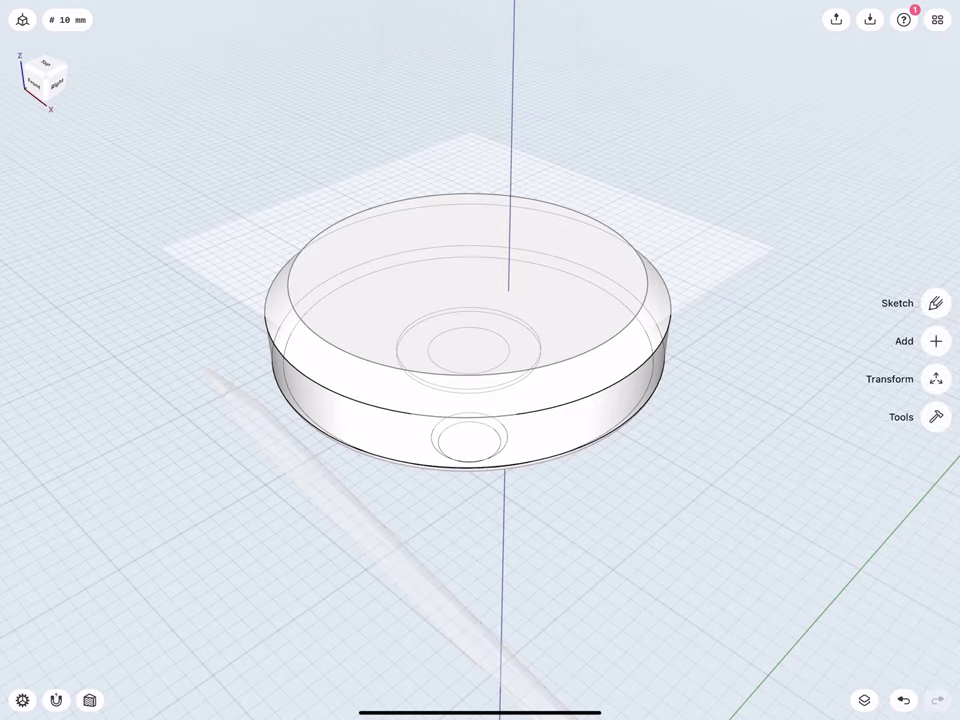
{"action": "left_click_drag", "start_coordinate": [268, 420], "coordinate": [238, 252]}
Step: Sketch on the offset plane a 14 mm-radius circle at the origin
{"action": "left_click", "coordinate": [936, 303]}
{"action": "left_click", "coordinate": [371, 311]}
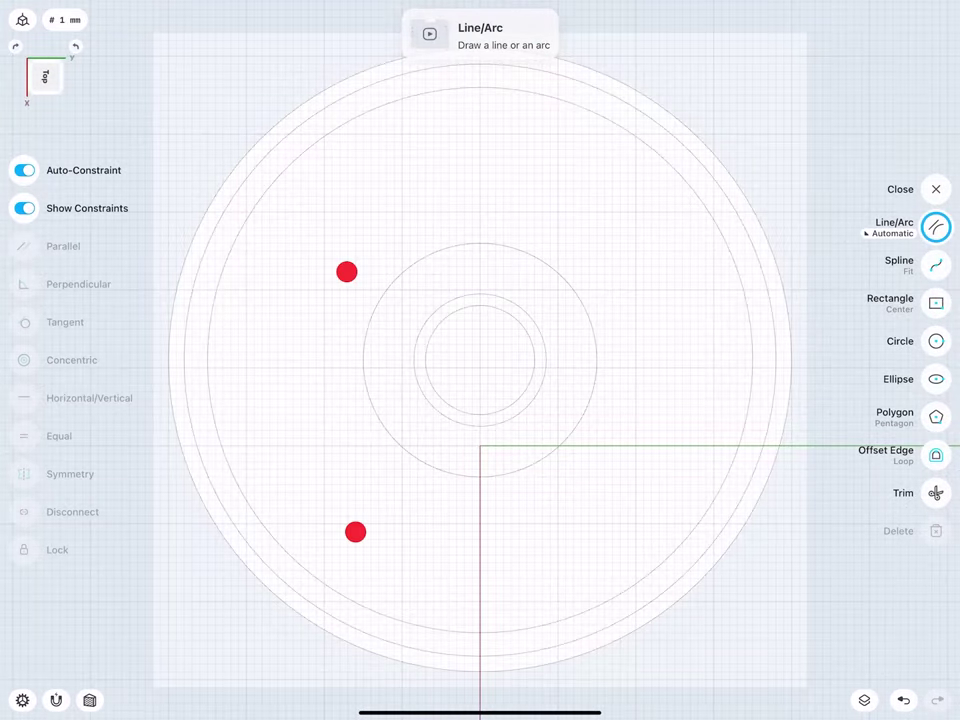
{"action": "middle_click_drag", "start_coordinate": [350, 401], "coordinate": [315, 400]}
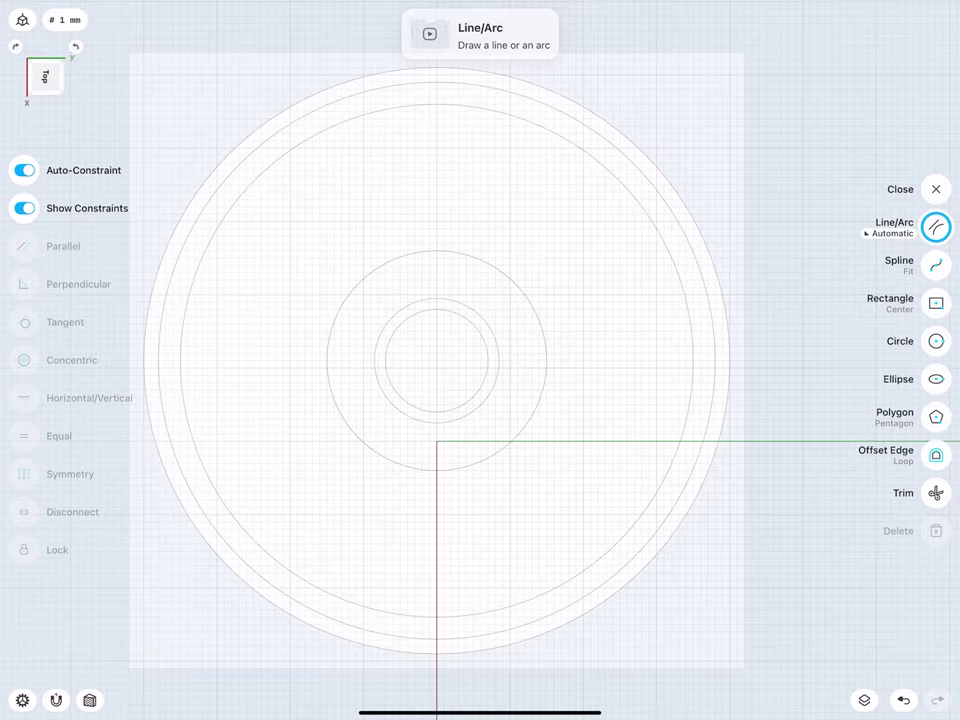
{"action": "left_click", "coordinate": [937, 339]}
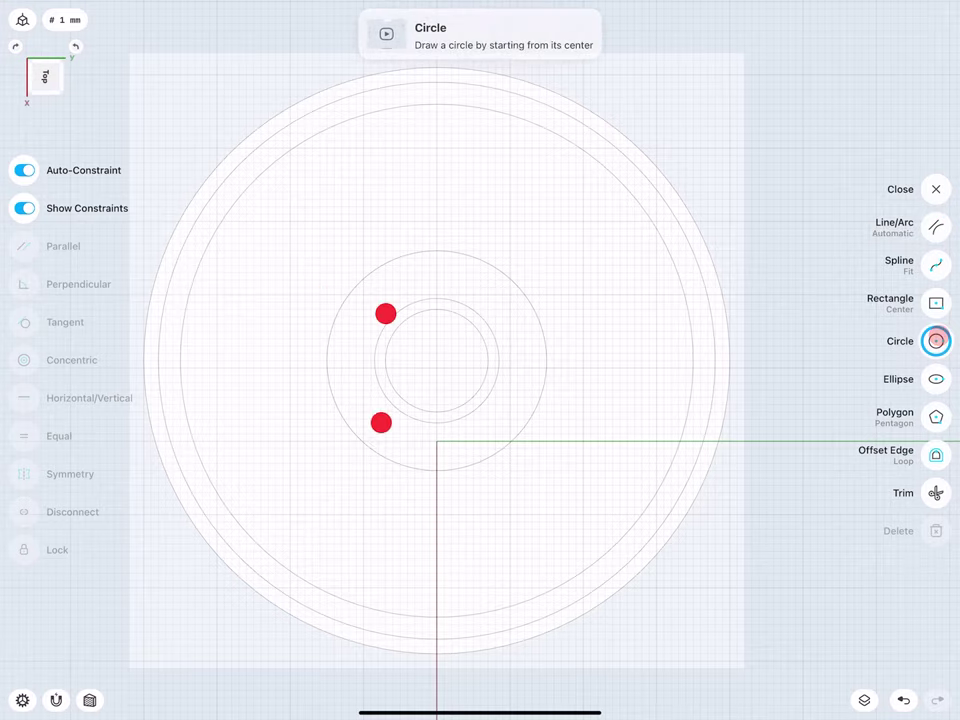
{"action": "scroll", "coordinate": [375, 368], "scroll_direction": "up", "scroll_amount": 3}
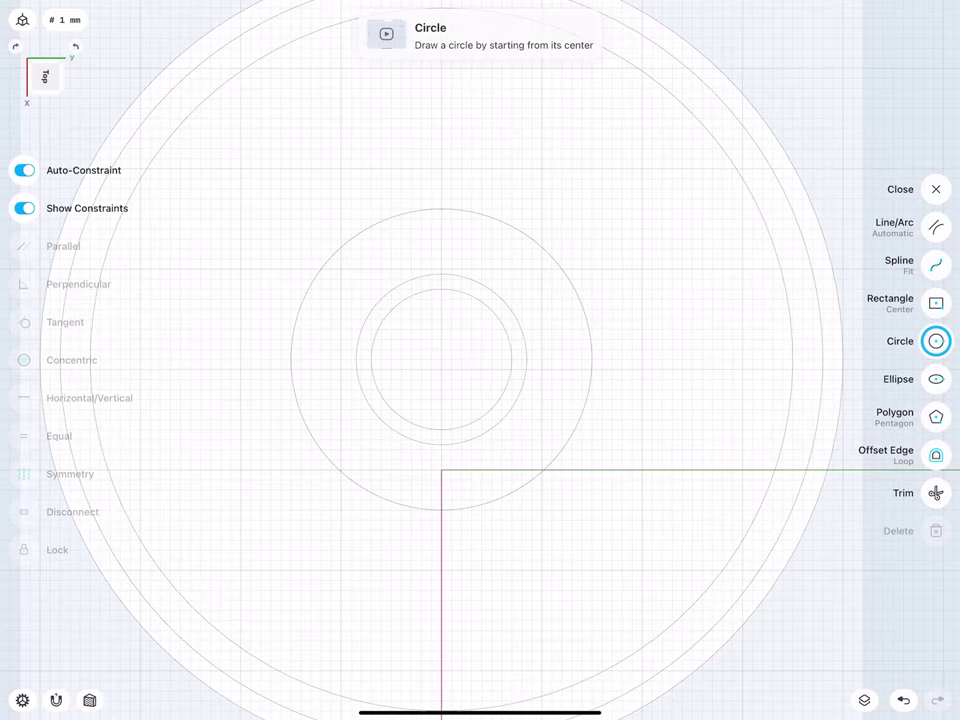
{"action": "left_click_drag", "start_coordinate": [441, 358], "coordinate": [443, 312]}
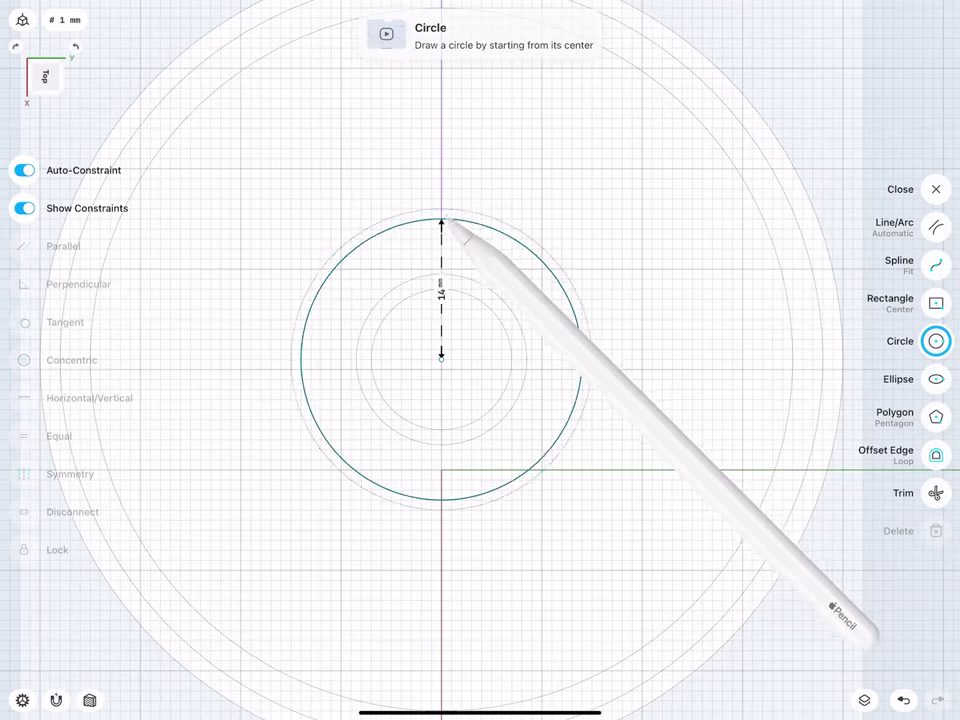
{"action": "left_click_drag", "start_coordinate": [441, 302], "coordinate": [441, 218]}
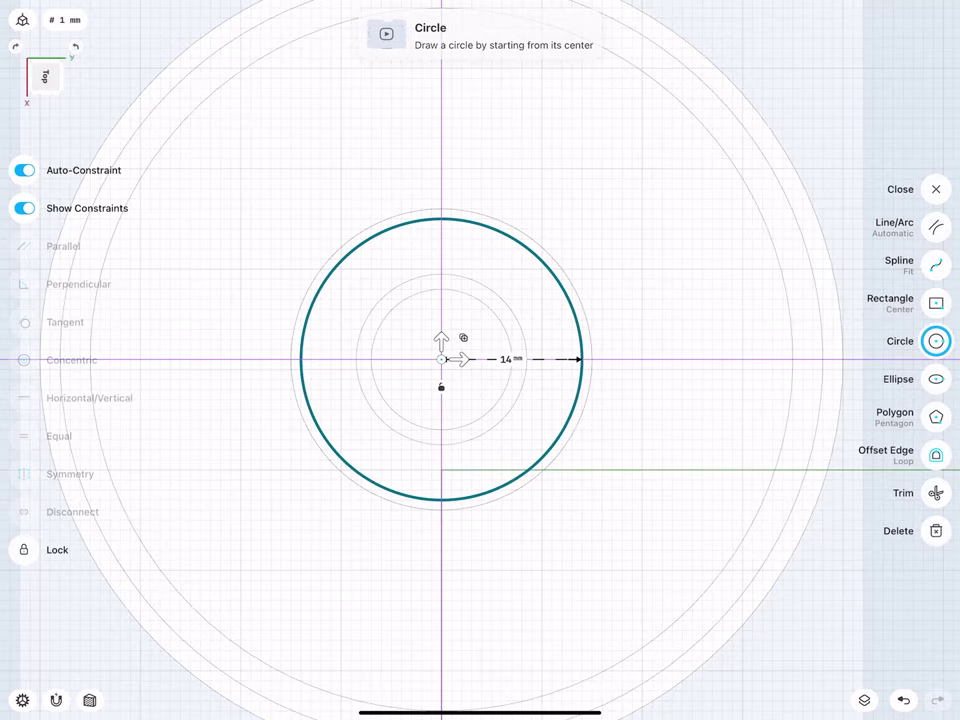
{"action": "left_click", "coordinate": [489, 266]}
{"action": "left_click", "coordinate": [527, 322]}
Step: Draw a centred rectangle bar through the circle with an 84 mm height
{"action": "scroll", "coordinate": [420, 350], "scroll_direction": "down", "scroll_amount": 2}
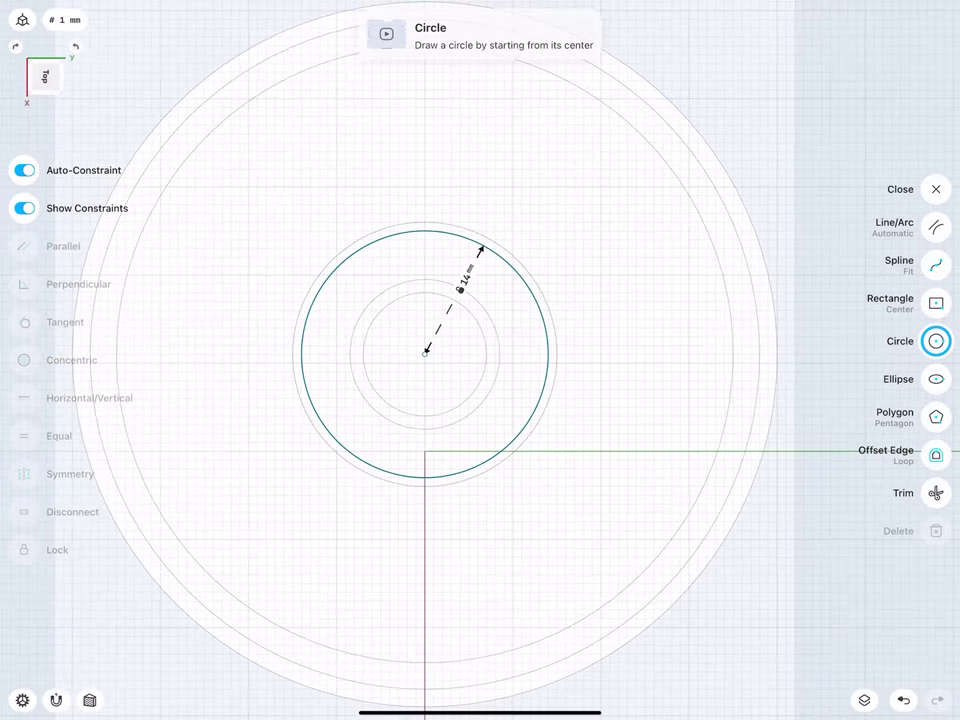
{"action": "scroll", "coordinate": [371, 362], "scroll_direction": "down", "scroll_amount": 3}
{"action": "left_click", "coordinate": [936, 302]}
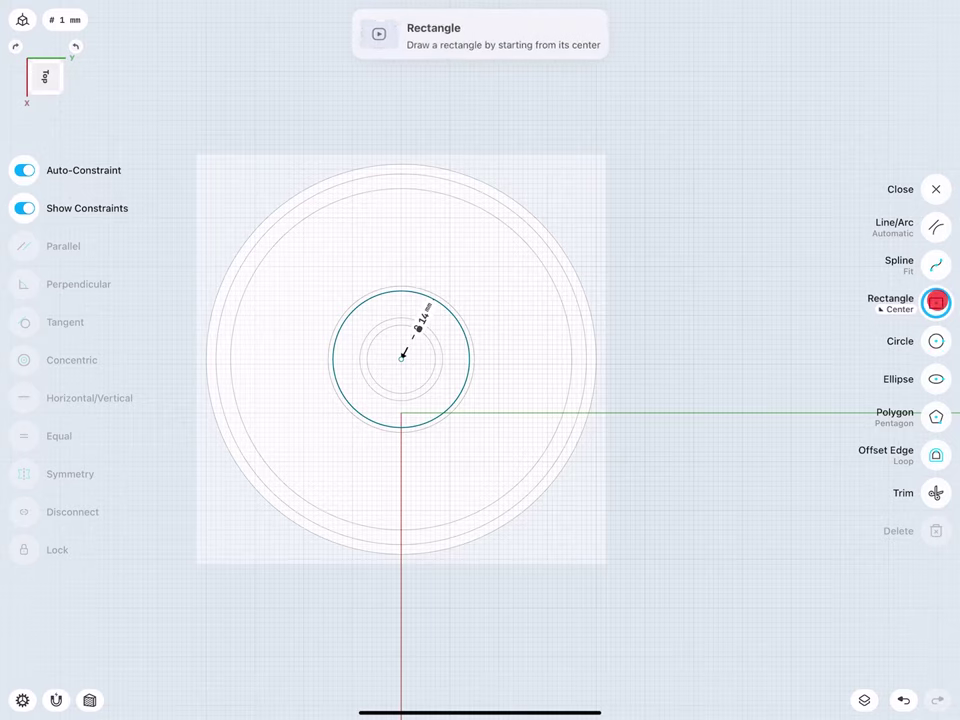
{"action": "left_click_drag", "start_coordinate": [401, 358], "coordinate": [377, 135]}
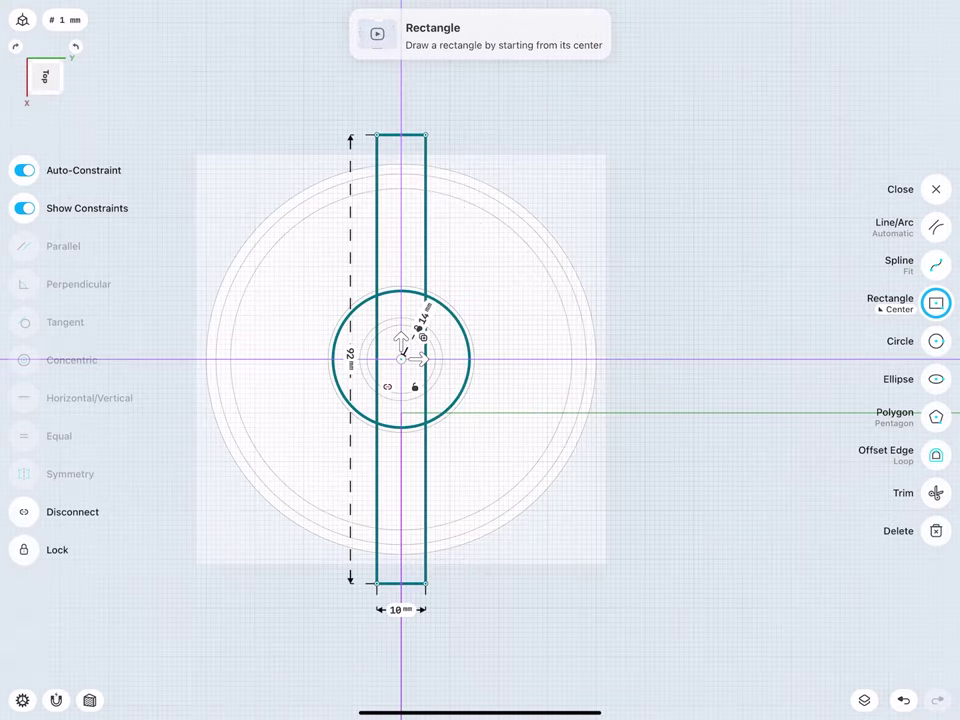
{"action": "left_click", "coordinate": [350, 355]}
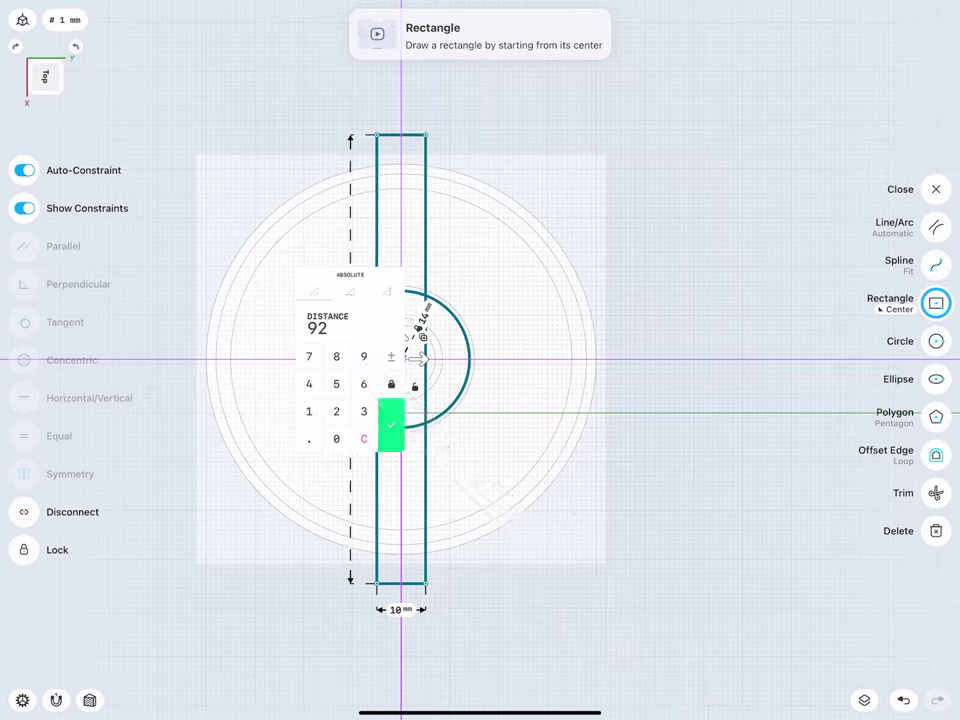
{"action": "left_click", "coordinate": [336, 356]}
{"action": "left_click", "coordinate": [309, 384]}
{"action": "left_click", "coordinate": [391, 425]}
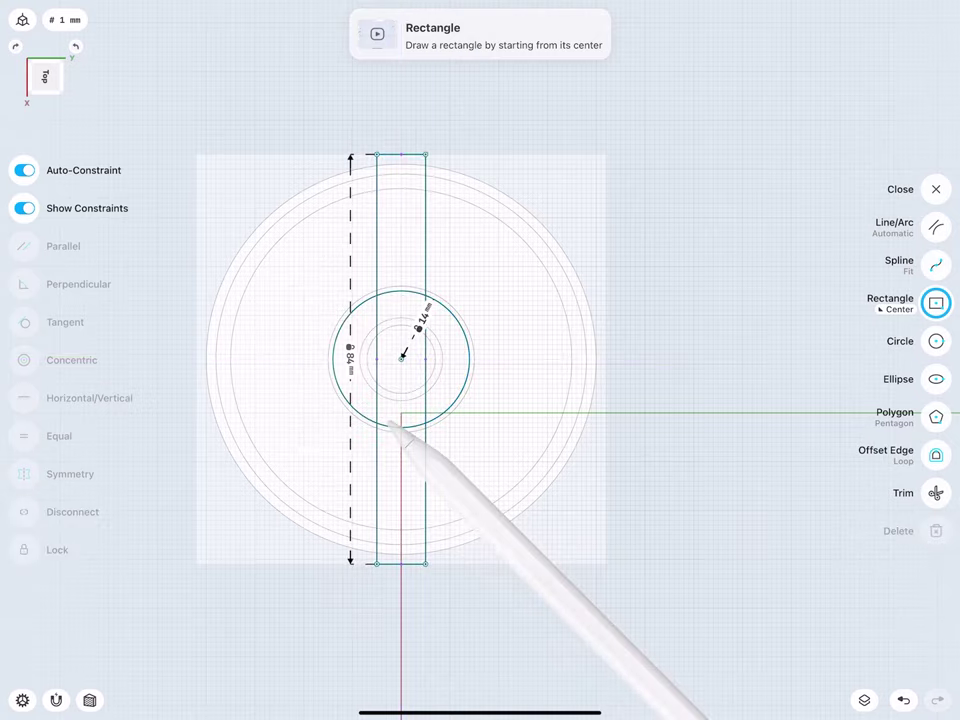
Step: Change the bar's width from 10 mm to 8 mm
{"action": "left_click", "coordinate": [401, 565]}
{"action": "left_click", "coordinate": [400, 598]}
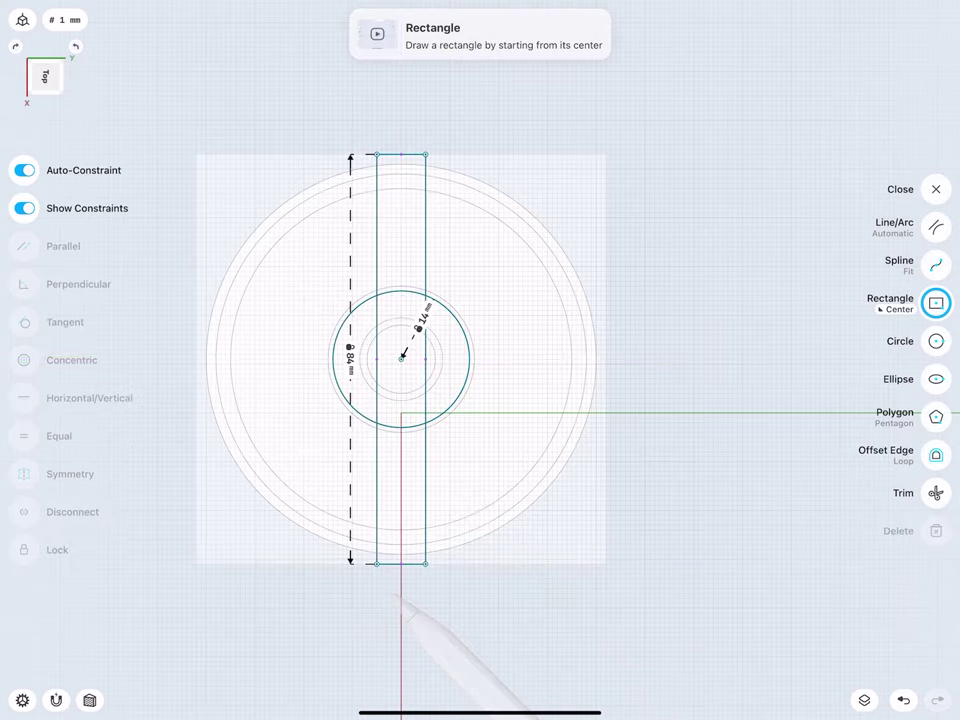
{"action": "left_click", "coordinate": [400, 565]}
{"action": "scroll", "coordinate": [350, 552], "scroll_direction": "up", "scroll_amount": 5}
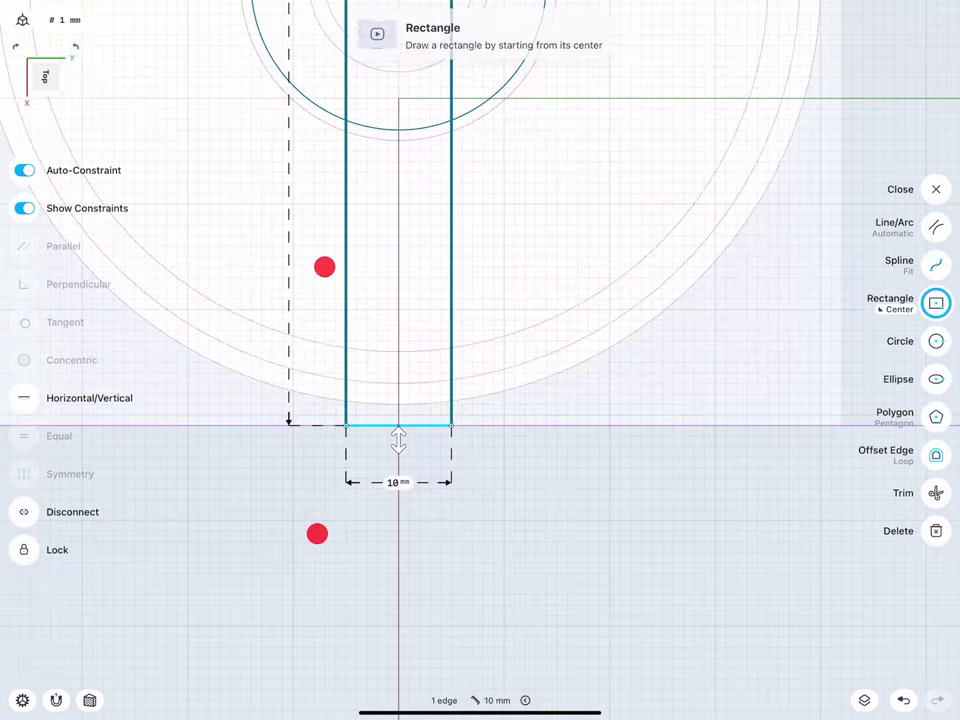
{"action": "left_click", "coordinate": [398, 482]}
{"action": "left_click", "coordinate": [384, 480]}
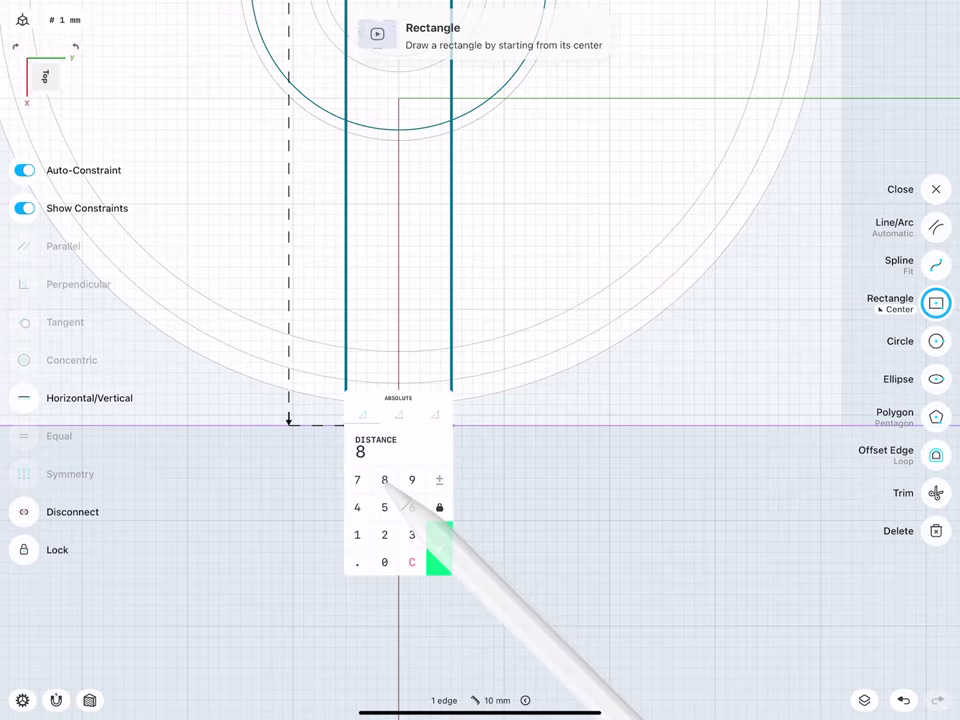
{"action": "left_click", "coordinate": [439, 548]}
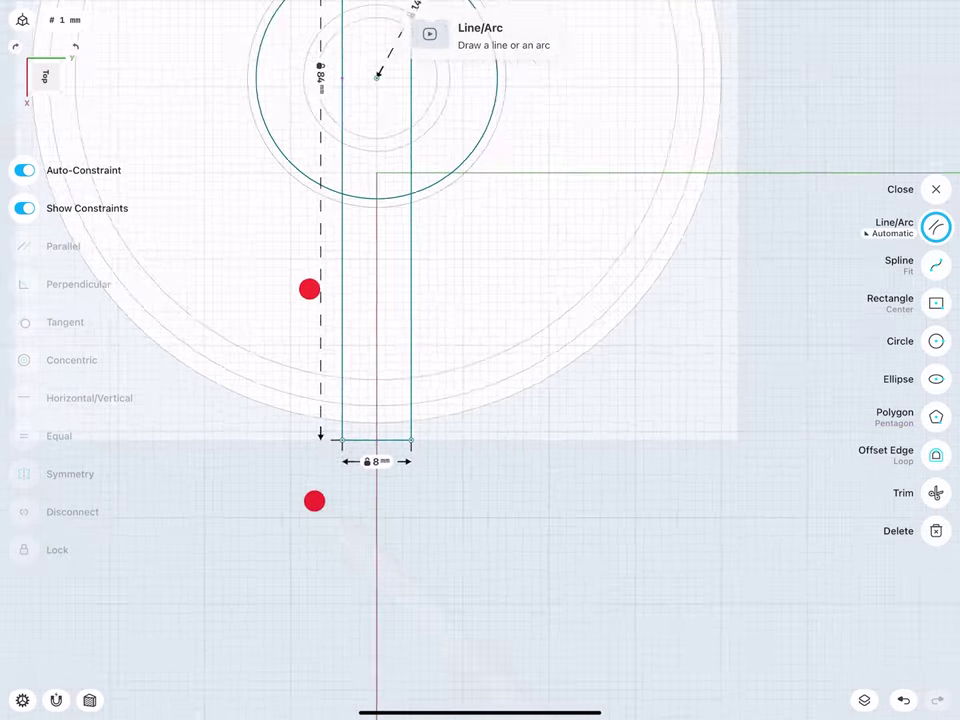
Step: Select all four edges of the 84 × 8 mm bar
{"action": "scroll", "coordinate": [302, 467], "scroll_direction": "down", "scroll_amount": 3}
{"action": "left_click", "coordinate": [322, 392]}
{"action": "left_click", "coordinate": [328, 390]}
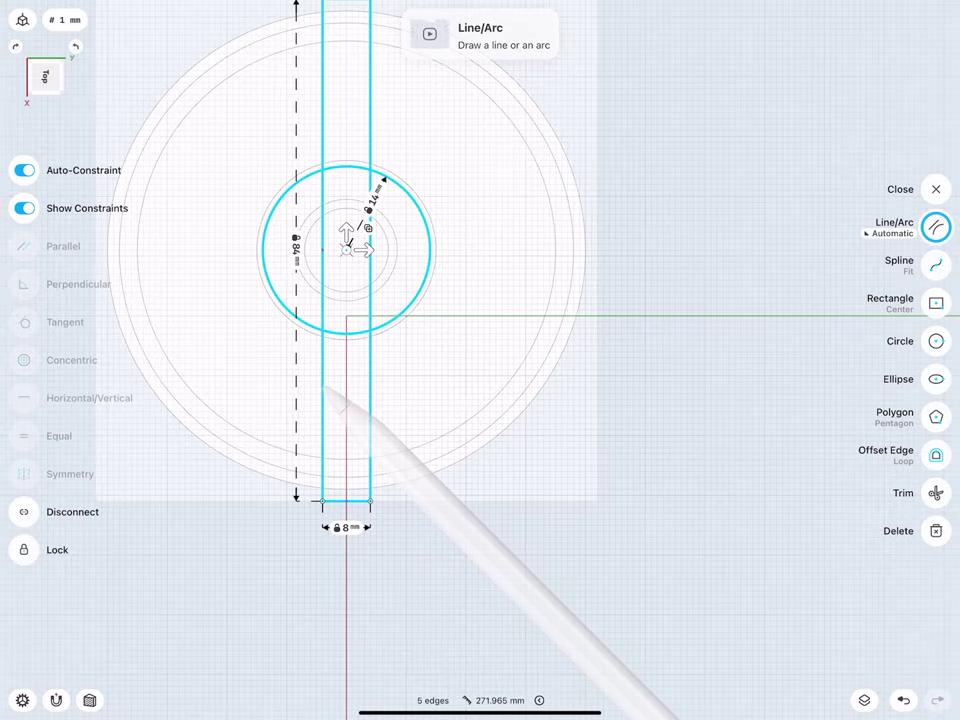
{"action": "left_click", "coordinate": [275, 292]}
{"action": "scroll", "coordinate": [290, 390], "scroll_direction": "down", "scroll_amount": 3}
{"action": "left_click", "coordinate": [926, 185]}
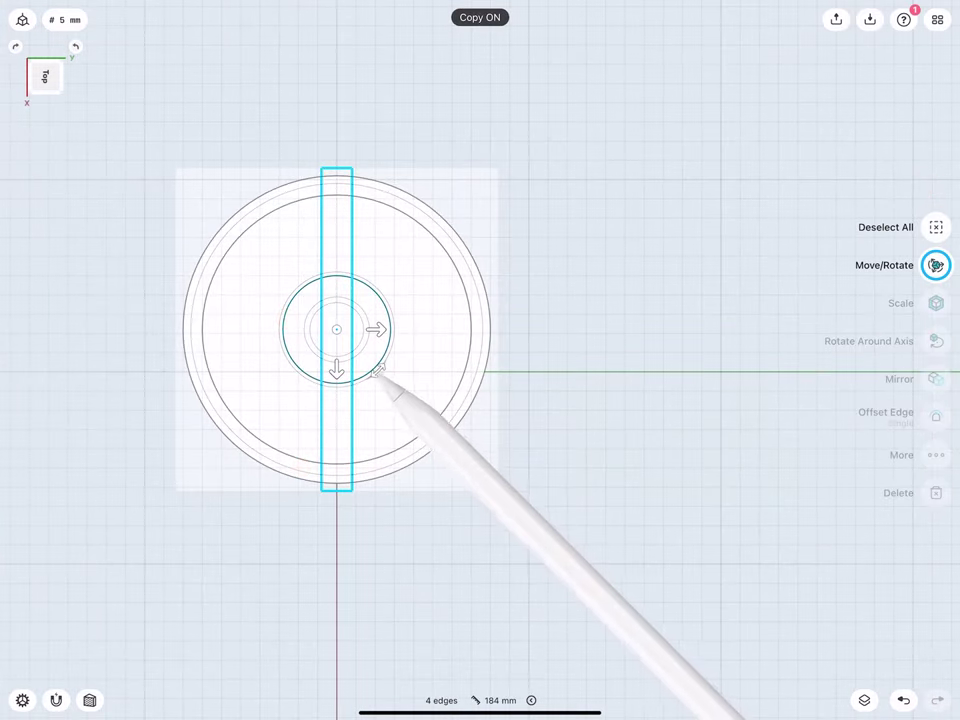
Step: Rotate a copy of the bar 90° about the centre to form a cross
{"action": "mouse_move", "coordinate": [380, 375]}
{"action": "left_mouse_down"}
{"action": "mouse_move", "coordinate": [386, 300]}
{"action": "mouse_move", "coordinate": [429, 237]}
{"action": "left_mouse_up"}
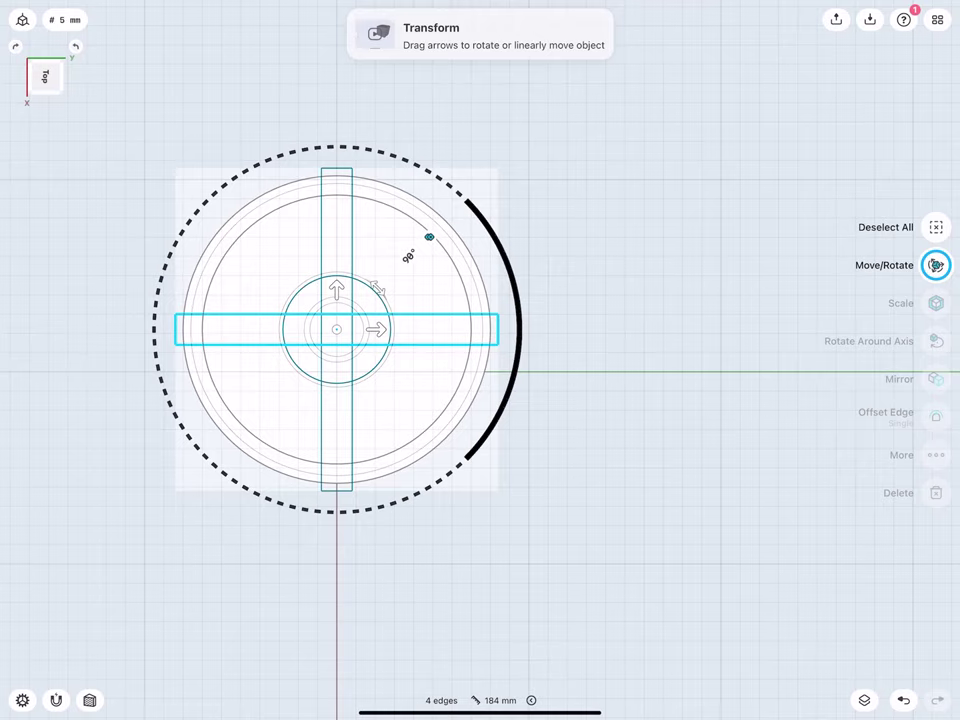
{"action": "scroll", "coordinate": [283, 278], "scroll_direction": "up", "scroll_amount": 2}
{"action": "scroll", "coordinate": [283, 278], "scroll_direction": "up", "scroll_amount": 2}
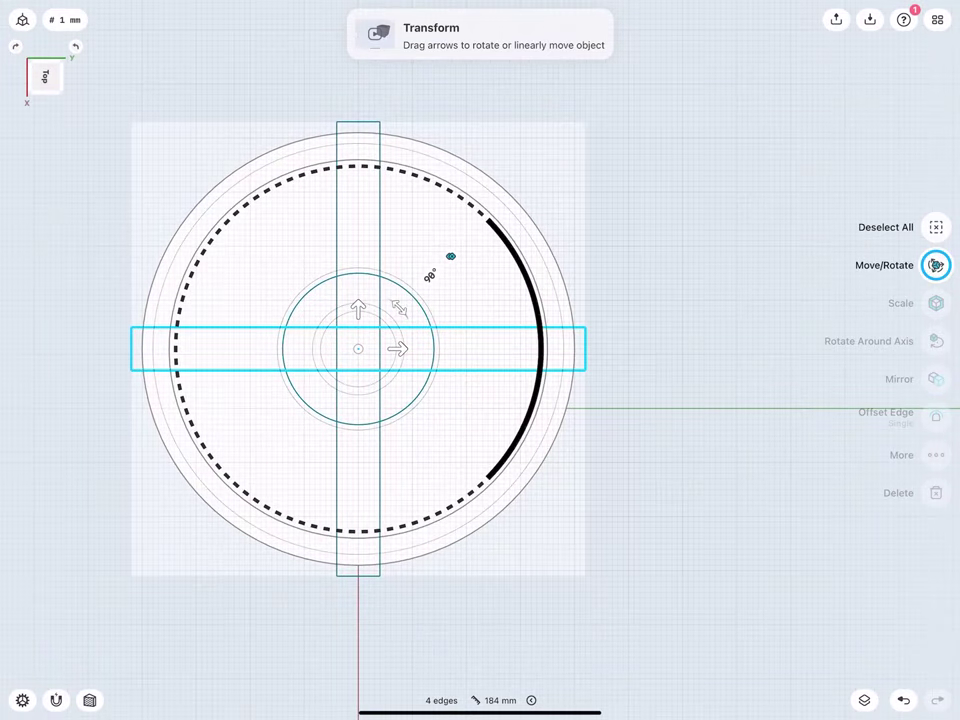
{"action": "left_click", "coordinate": [156, 155]}
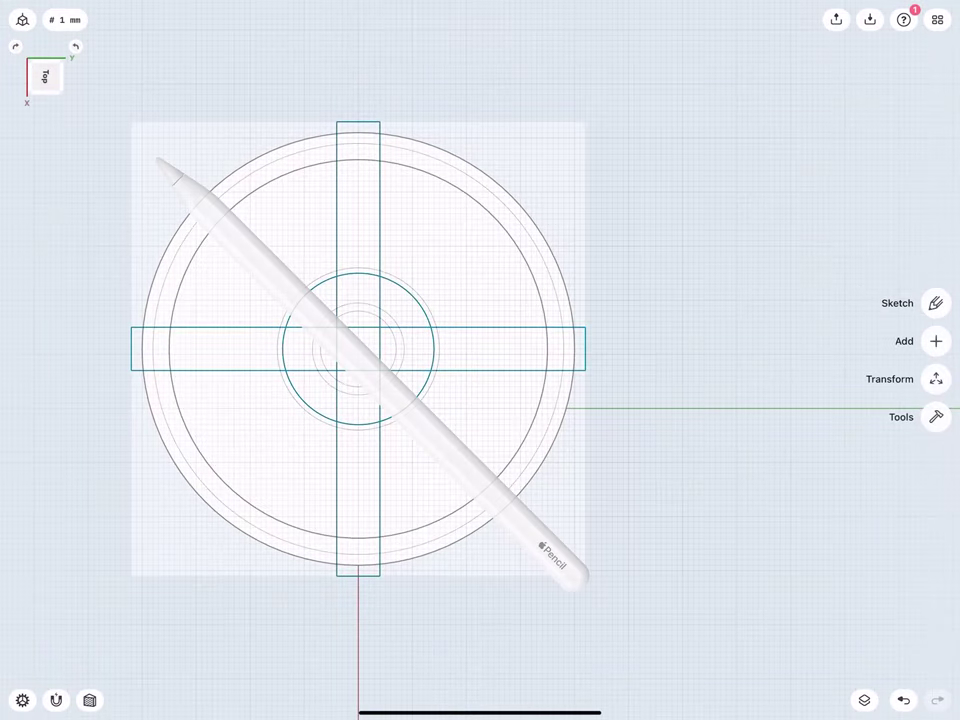
{"action": "scroll", "coordinate": [275, 360], "scroll_direction": "up", "scroll_amount": 2}
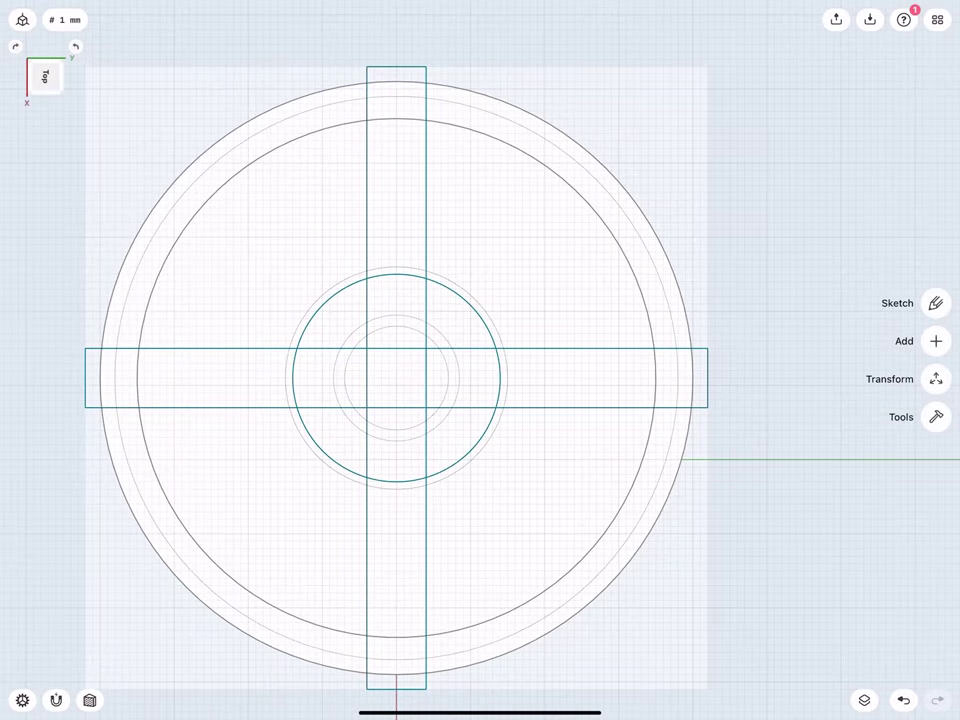
Step: Offset the 14 mm circle's single edge 4 mm outward into a ring
{"action": "left_click", "coordinate": [328, 303]}
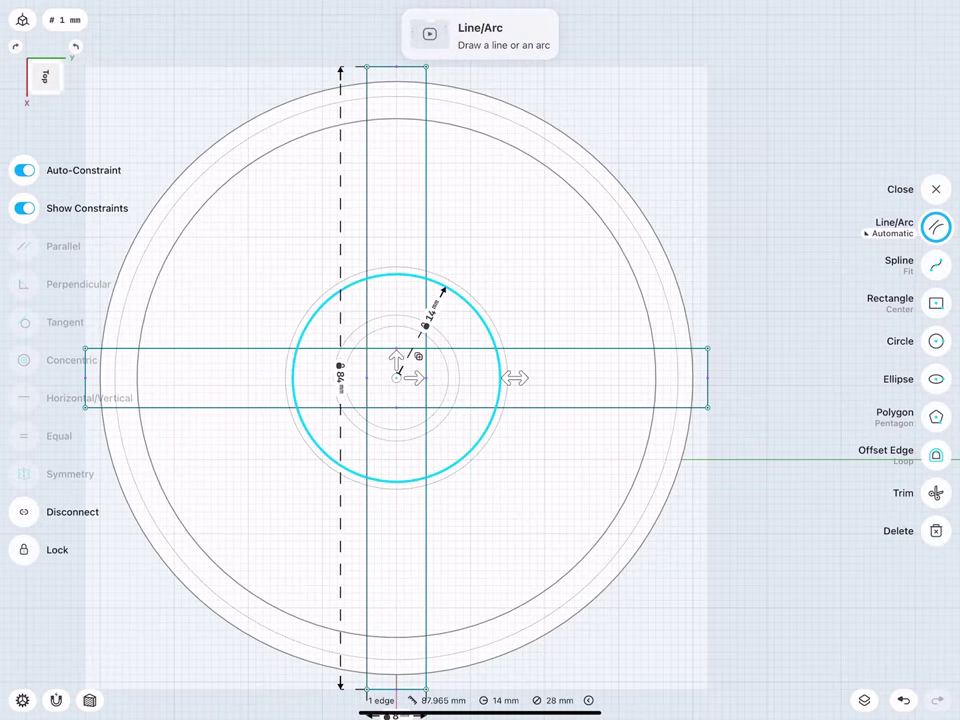
{"action": "left_click", "coordinate": [936, 454]}
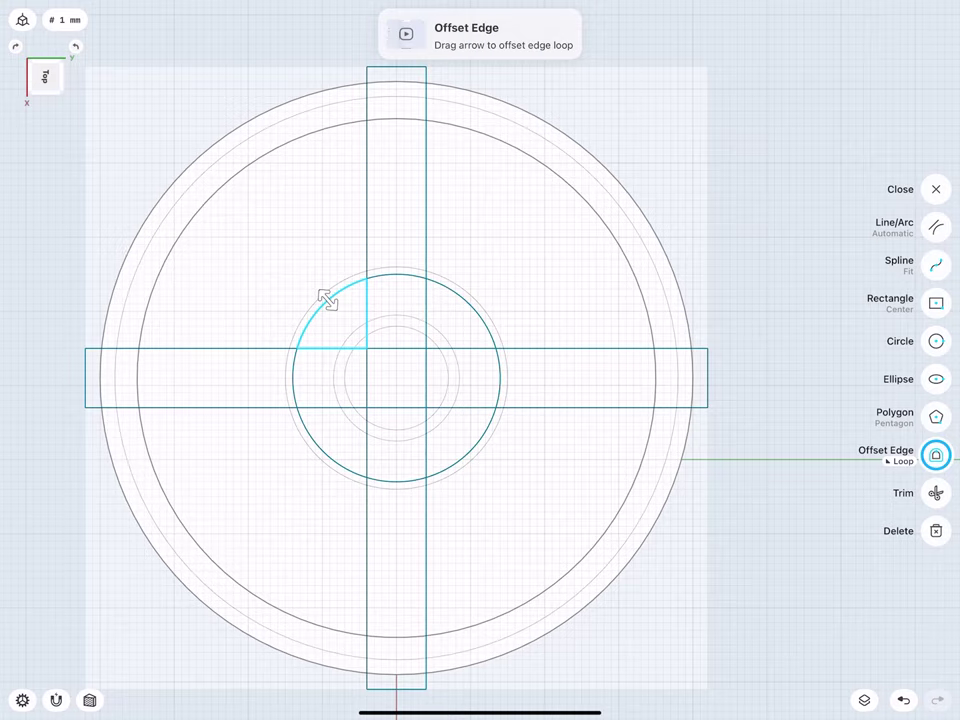
{"action": "left_click", "coordinate": [901, 450]}
{"action": "left_click", "coordinate": [762, 491]}
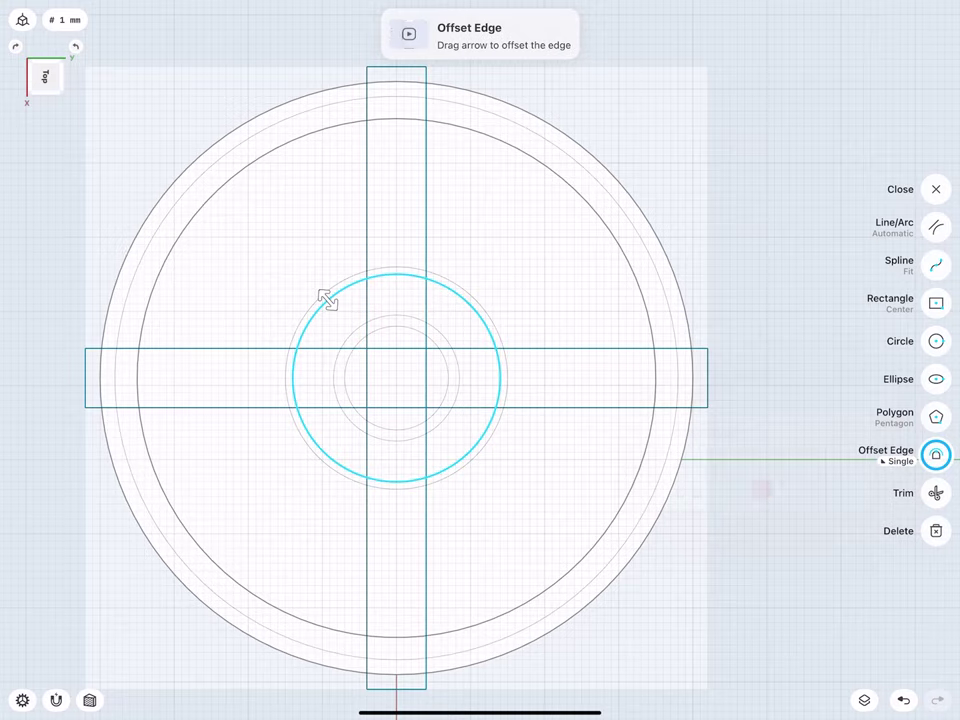
{"action": "left_click_drag", "start_coordinate": [328, 301], "coordinate": [300, 264]}
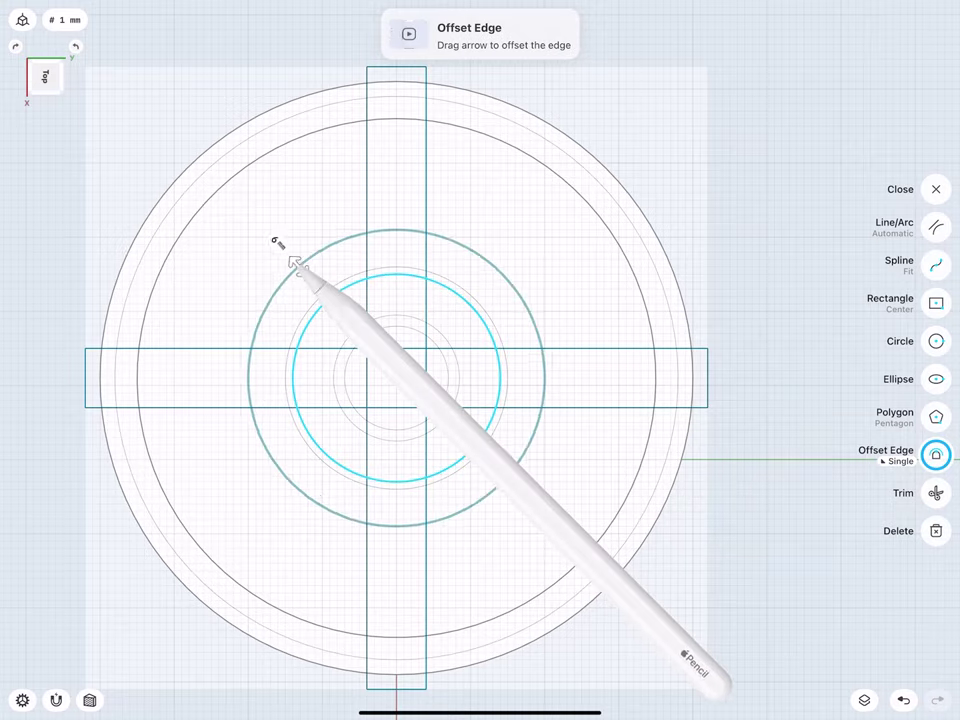
{"action": "left_click", "coordinate": [242, 257]}
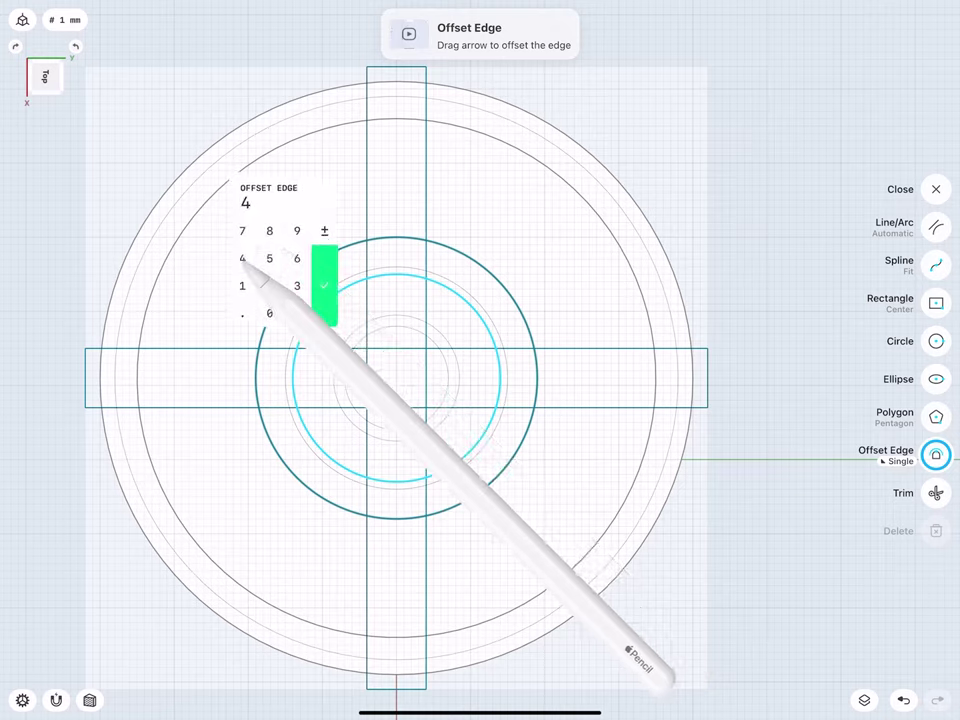
{"action": "left_click", "coordinate": [324, 285]}
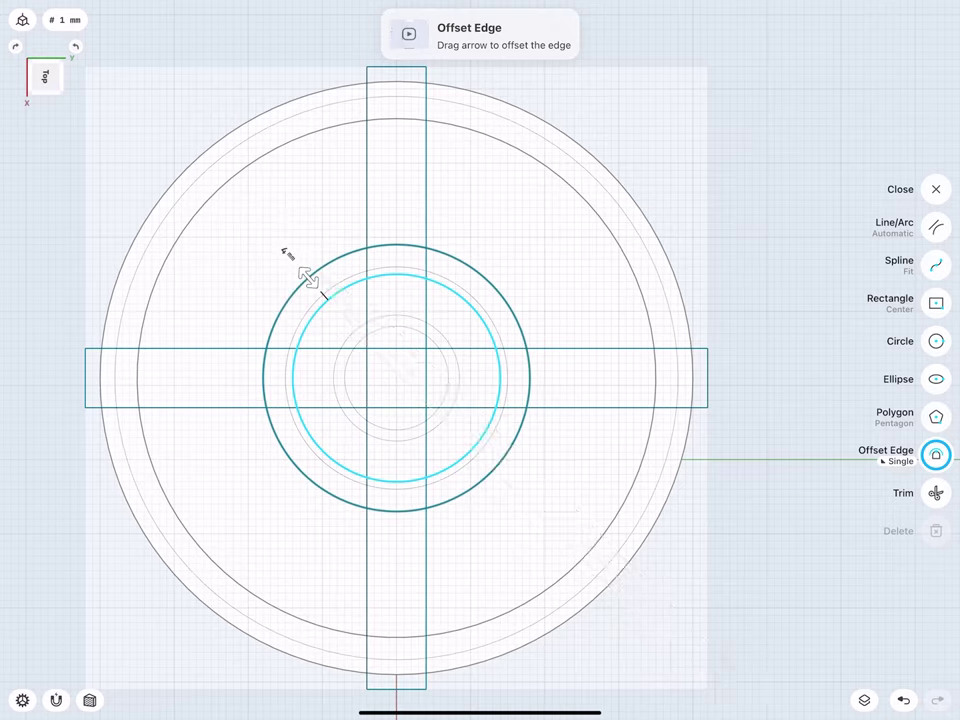
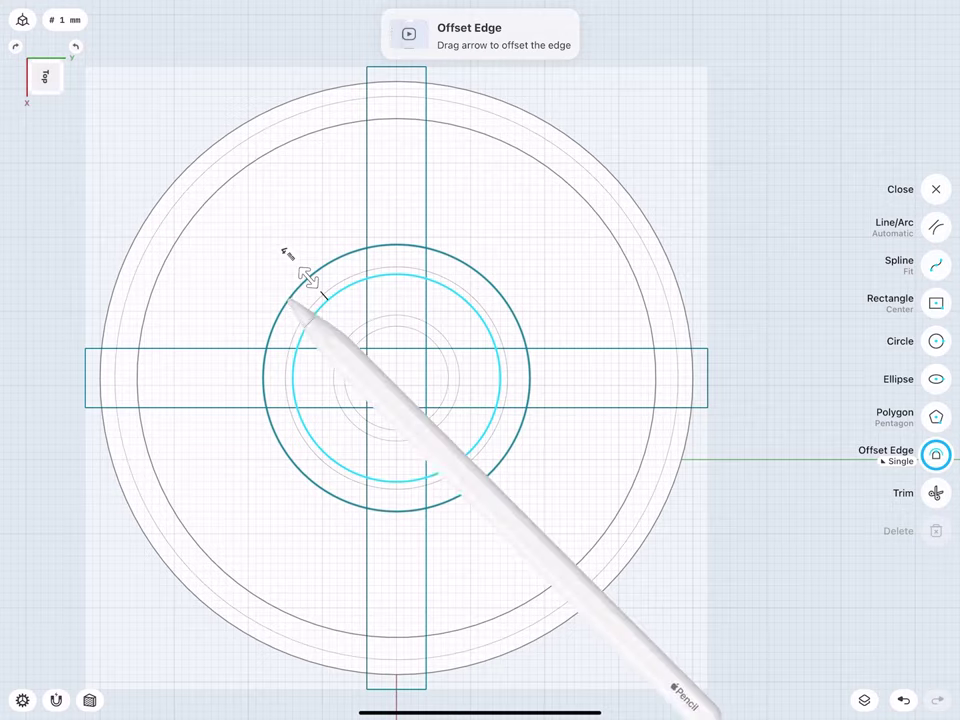
Step: Offset the 4 mm circle outward by 10 mm to form a larger ring
{"action": "left_click", "coordinate": [306, 276]}
{"action": "left_click_drag", "start_coordinate": [285, 297], "coordinate": [229, 255]}
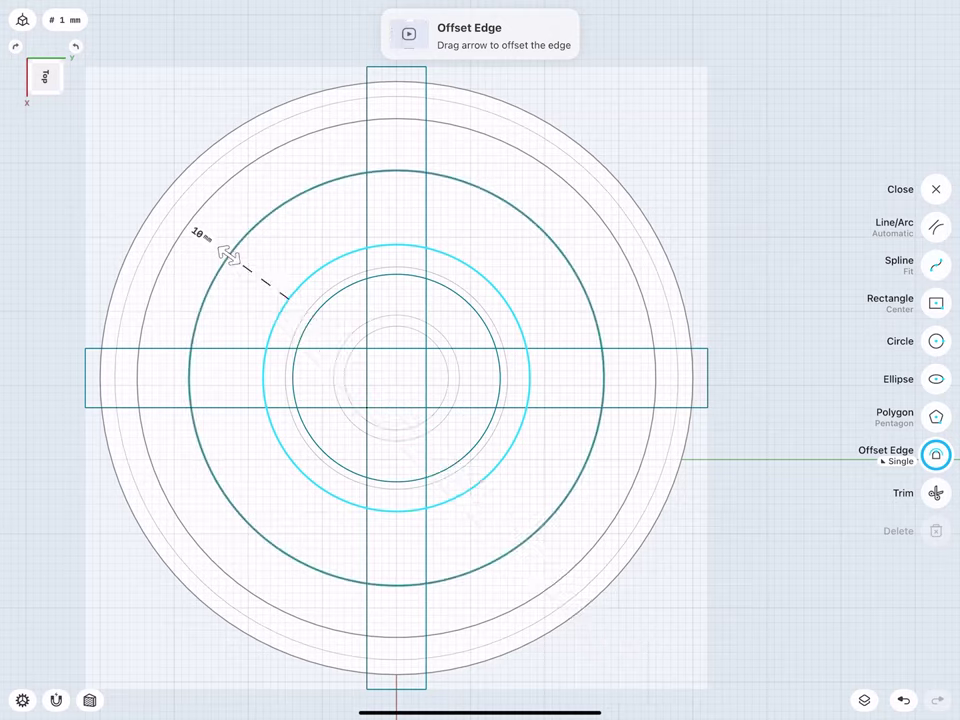
{"action": "left_click", "coordinate": [200, 233]}
{"action": "left_click", "coordinate": [244, 270]}
Step: Offset the 10 mm ring outward by another 4 mm and view the sketch in 3D
{"action": "left_click", "coordinate": [240, 240]}
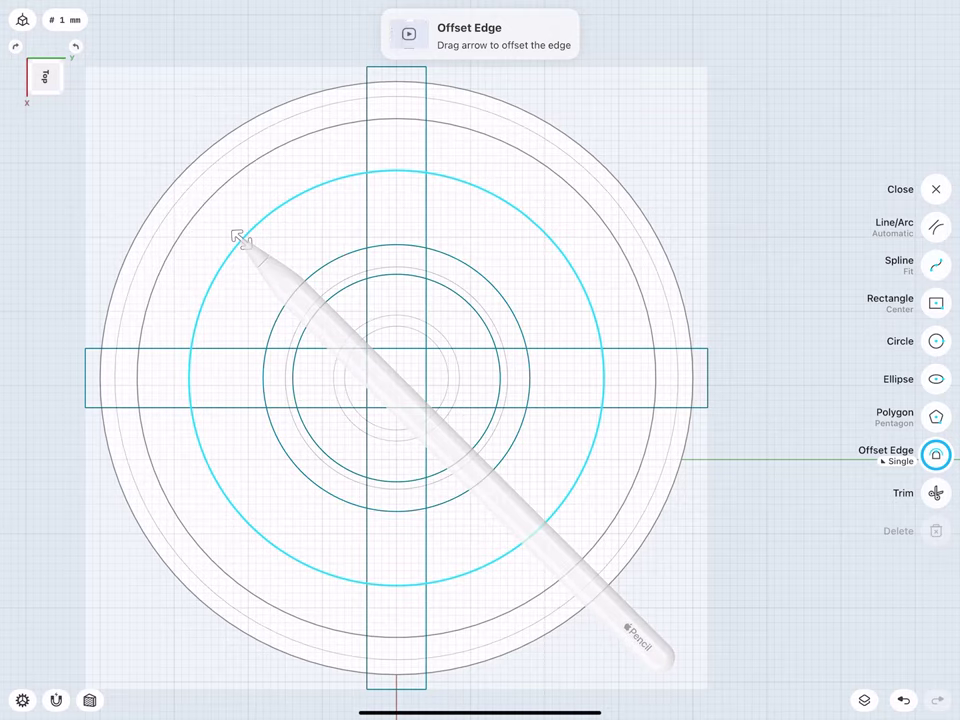
{"action": "left_click_drag", "start_coordinate": [240, 240], "coordinate": [214, 214]}
{"action": "left_click", "coordinate": [199, 201]}
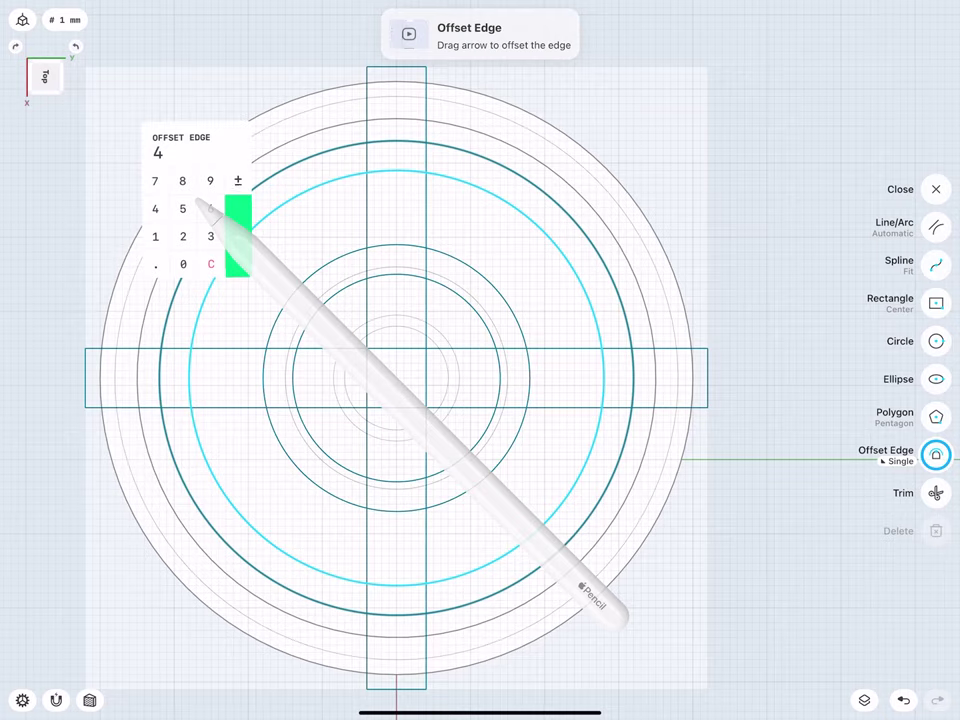
{"action": "left_click", "coordinate": [238, 236]}
{"action": "left_click", "coordinate": [936, 227]}
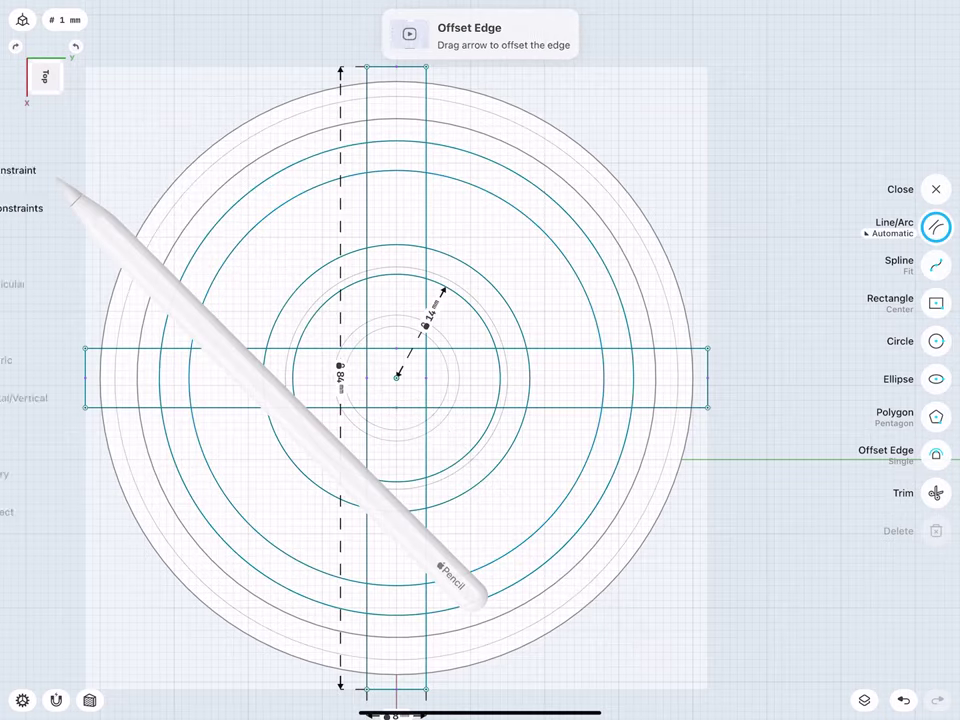
{"action": "scroll", "coordinate": [260, 380], "scroll_direction": "down", "scroll_amount": 5}
{"action": "mouse_move", "coordinate": [250, 270]}
{"action": "middle_mouse_down"}
{"action": "mouse_move", "coordinate": [195, 158]}
{"action": "mouse_move", "coordinate": [214, 338]}
{"action": "mouse_move", "coordinate": [304, 207]}
{"action": "middle_mouse_up"}
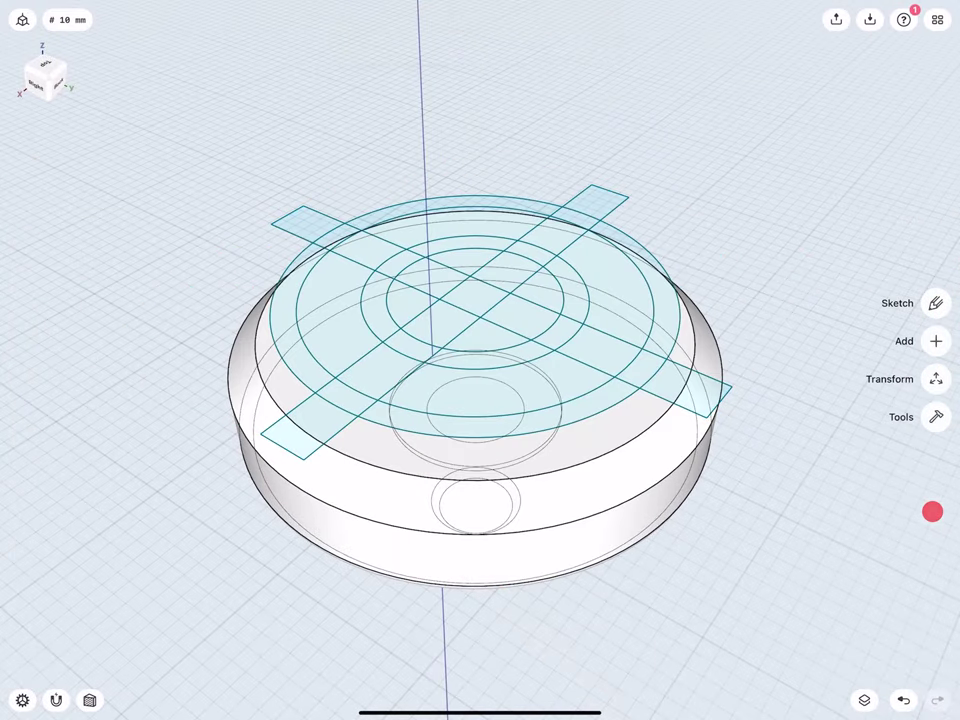
Step: Trim the unwanted circle and band segments in the lower and central sketch areas
{"action": "scroll", "coordinate": [284, 350], "scroll_direction": "up", "scroll_amount": 3}
{"action": "middle_click_drag", "start_coordinate": [262, 238], "coordinate": [281, 225]}
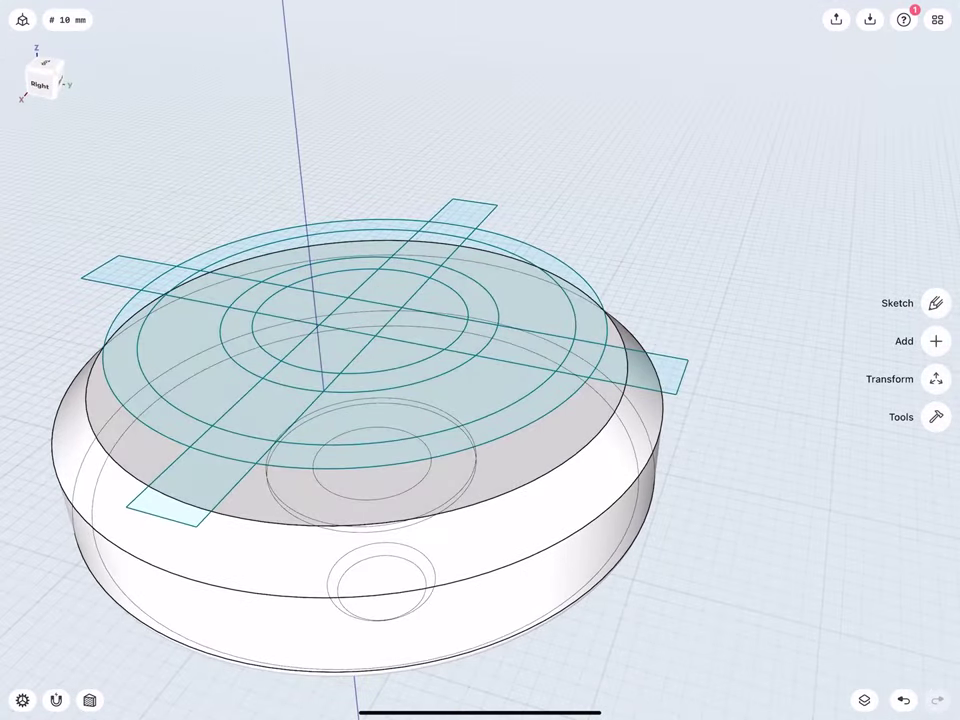
{"action": "left_click", "coordinate": [936, 303]}
{"action": "left_click", "coordinate": [936, 493]}
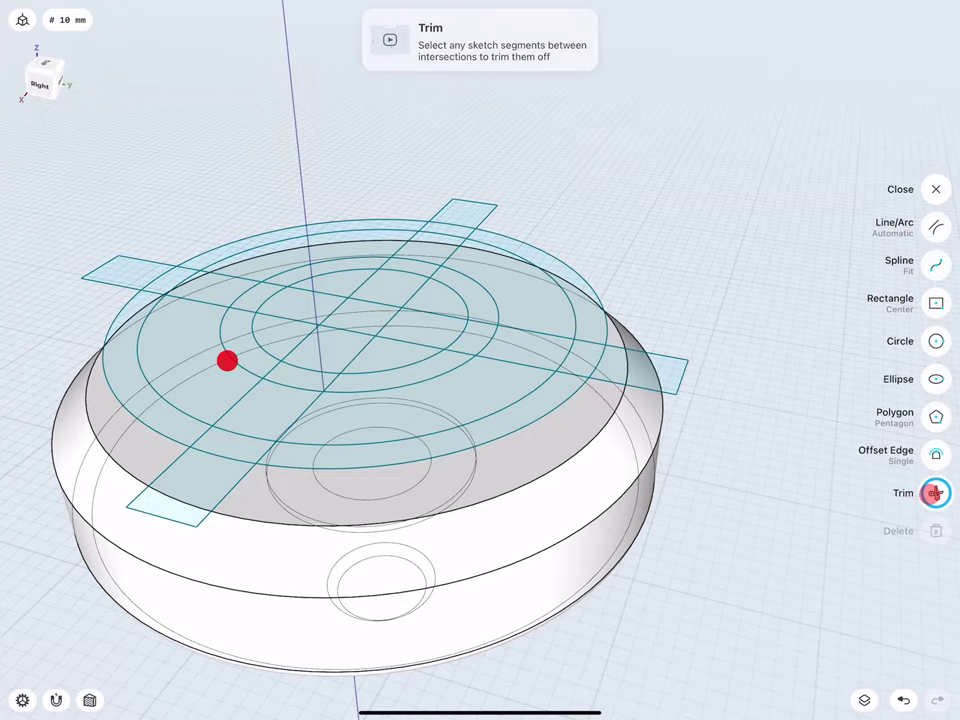
{"action": "scroll", "coordinate": [243, 392], "scroll_direction": "up", "scroll_amount": 3}
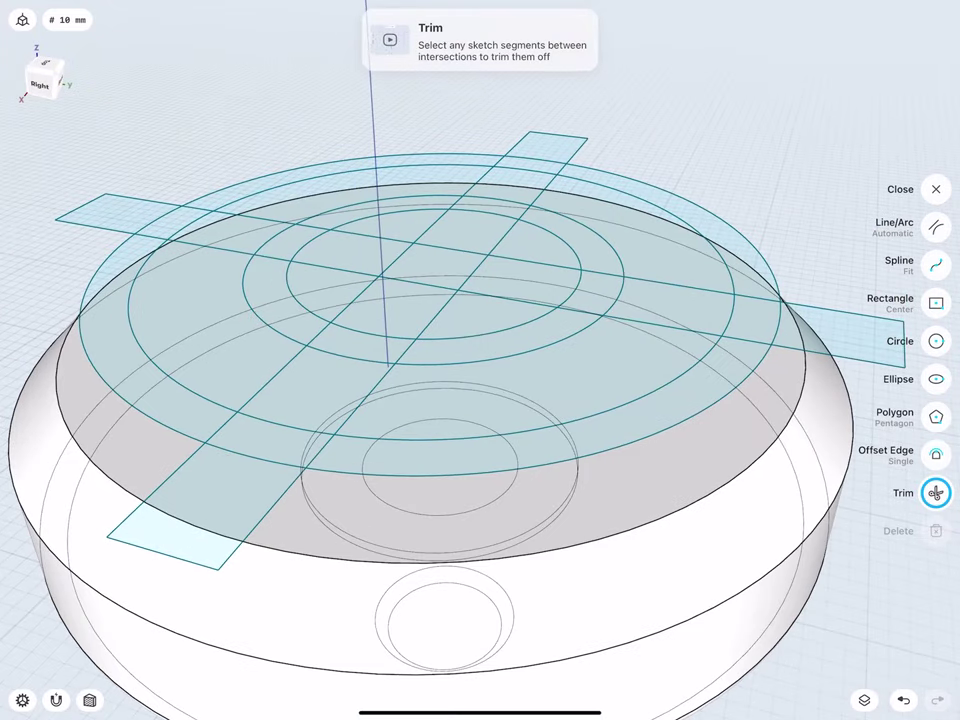
{"action": "left_click", "coordinate": [321, 424]}
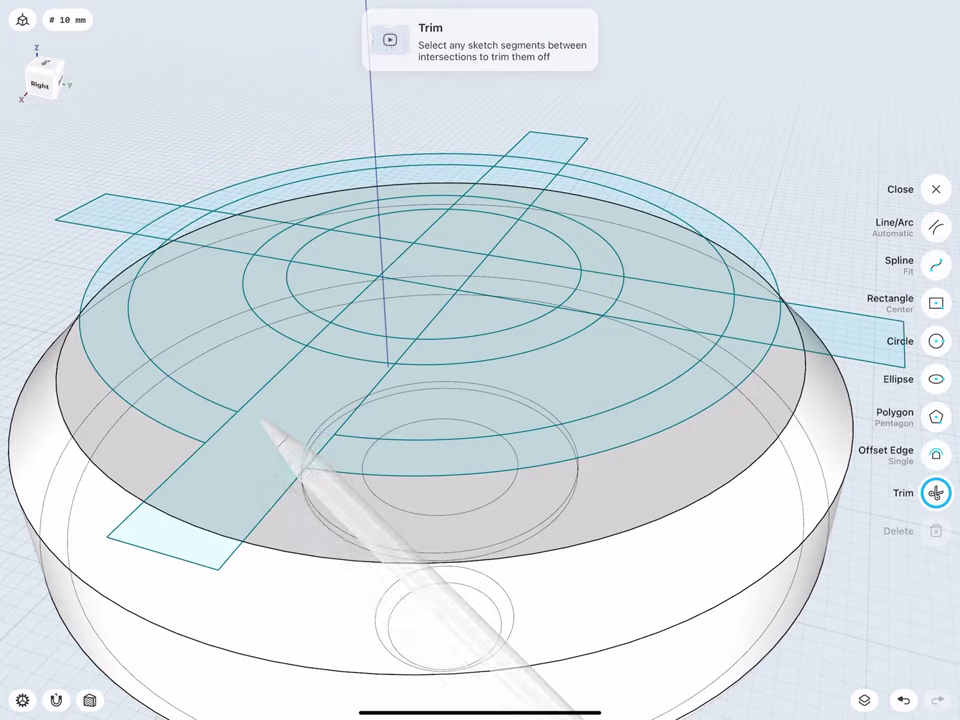
{"action": "left_click", "coordinate": [222, 432]}
{"action": "left_click", "coordinate": [330, 450]}
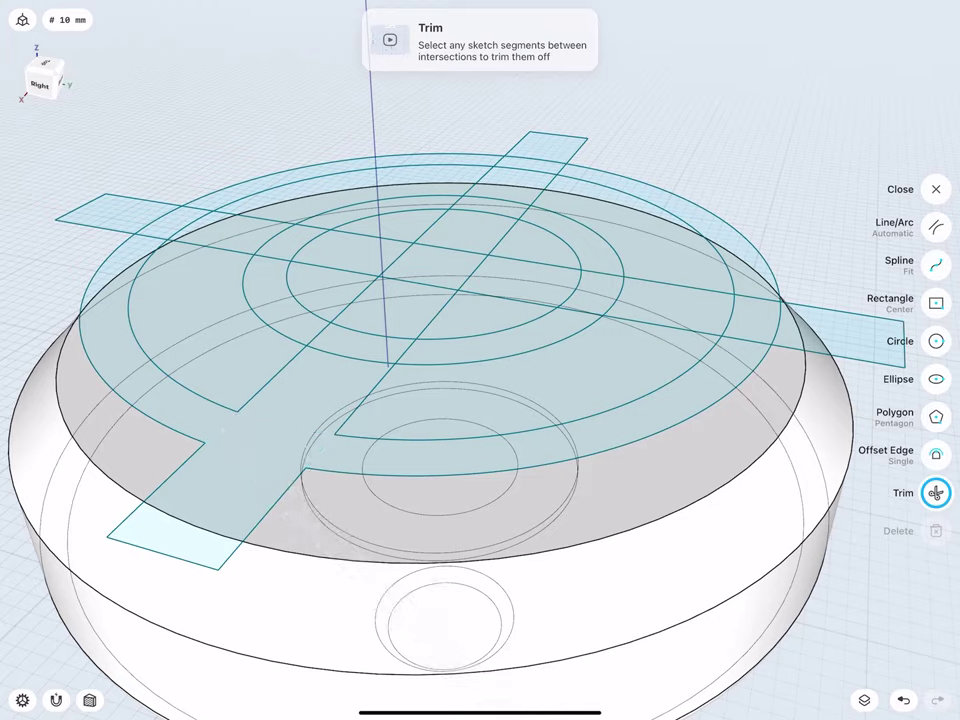
{"action": "left_click", "coordinate": [332, 362]}
{"action": "left_click", "coordinate": [400, 348]}
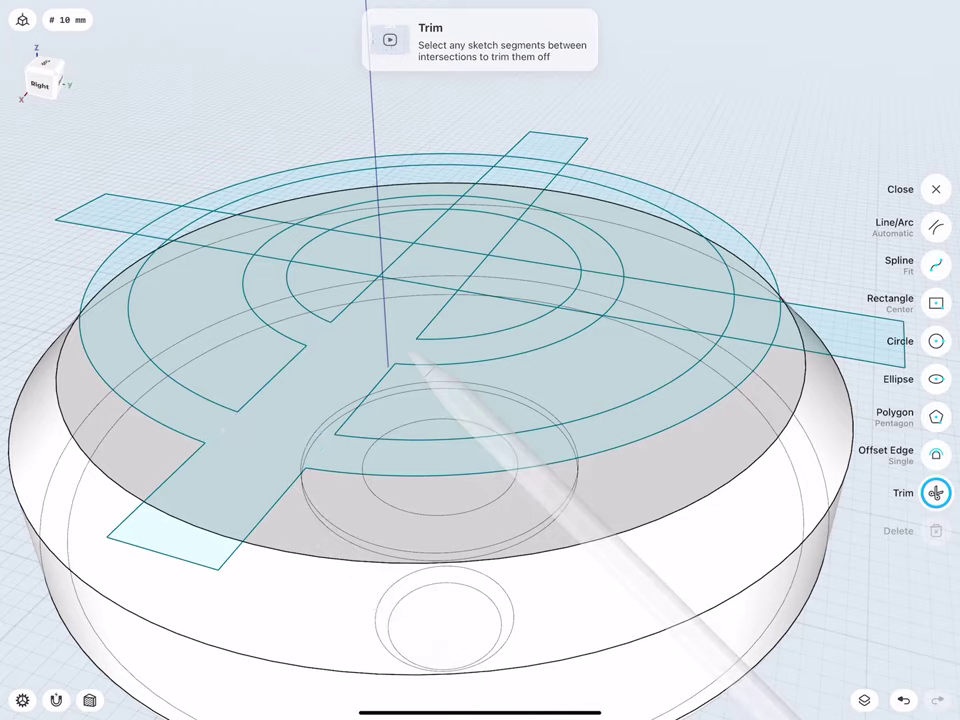
{"action": "left_click", "coordinate": [422, 300]}
{"action": "left_click", "coordinate": [440, 252]}
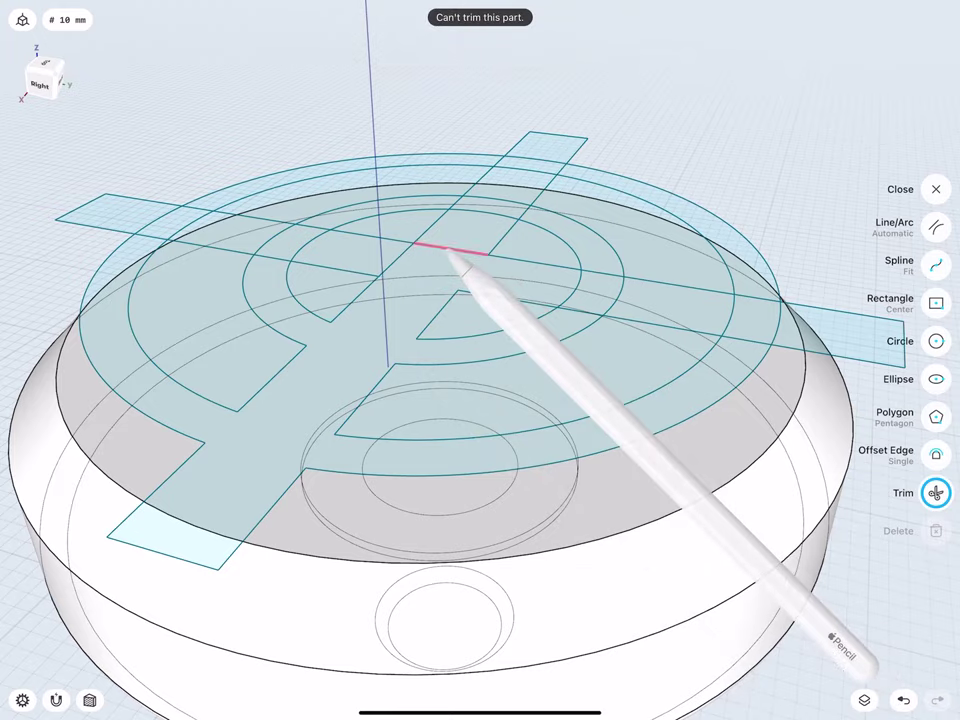
{"action": "left_click", "coordinate": [396, 261]}
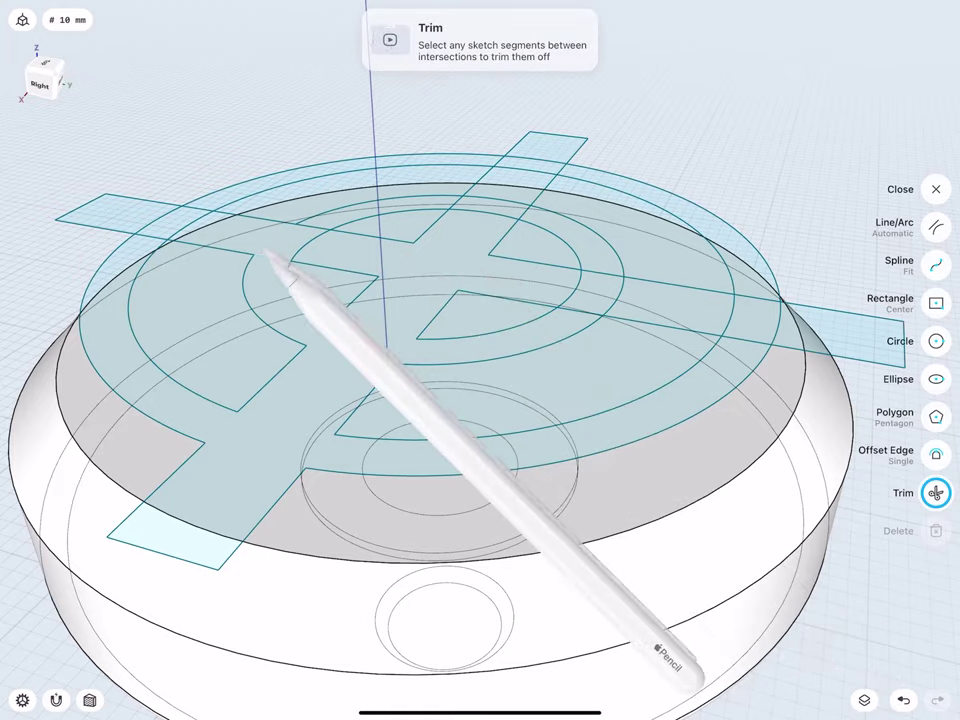
Step: Trim the line pieces near the rim and the arc pieces inside the band
{"action": "scroll", "coordinate": [160, 258], "scroll_direction": "up", "scroll_amount": 5}
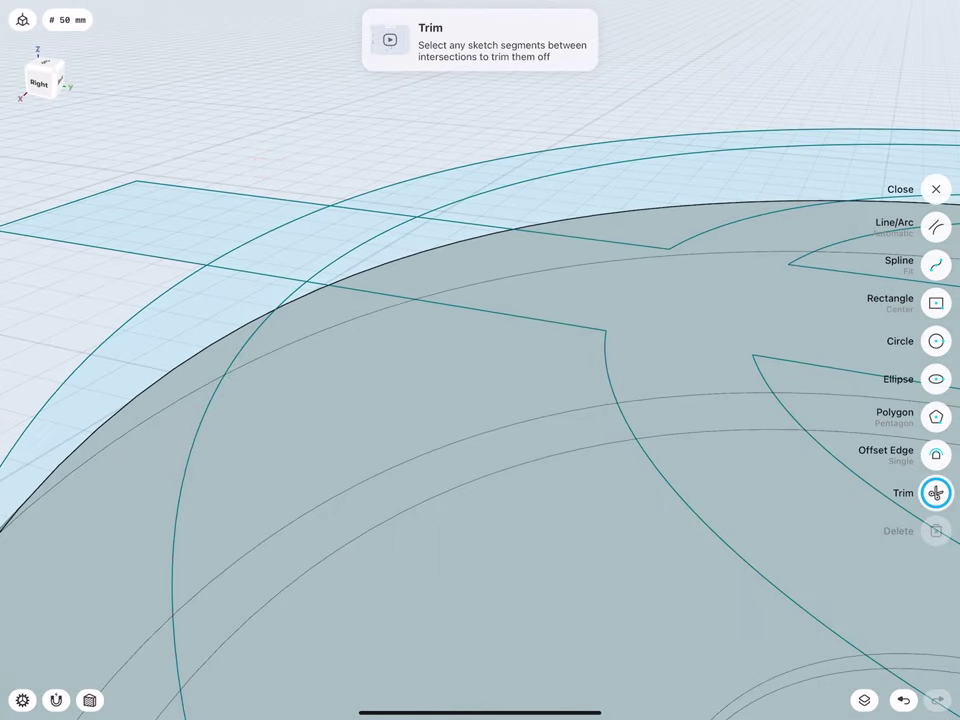
{"action": "left_click", "coordinate": [262, 280]}
{"action": "left_click", "coordinate": [265, 277]}
{"action": "left_click", "coordinate": [365, 212]}
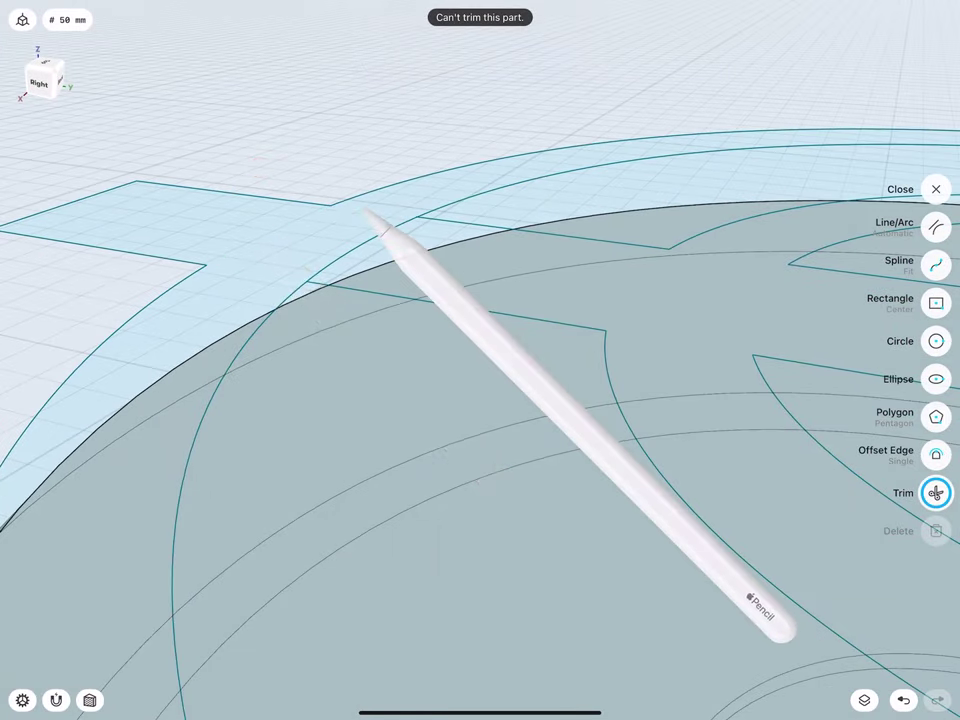
{"action": "scroll", "coordinate": [406, 271], "scroll_direction": "down", "scroll_amount": 5}
{"action": "scroll", "coordinate": [450, 255], "scroll_direction": "up", "scroll_amount": 4}
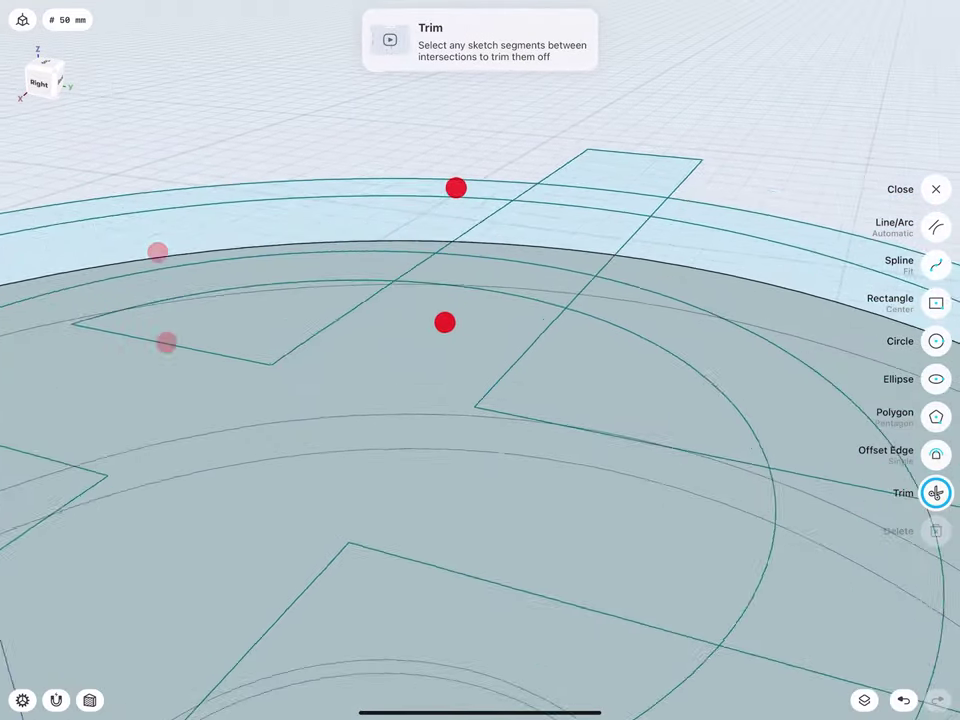
{"action": "scroll", "coordinate": [450, 255], "scroll_direction": "up", "scroll_amount": 3}
{"action": "scroll", "coordinate": [389, 257], "scroll_direction": "up", "scroll_amount": 3}
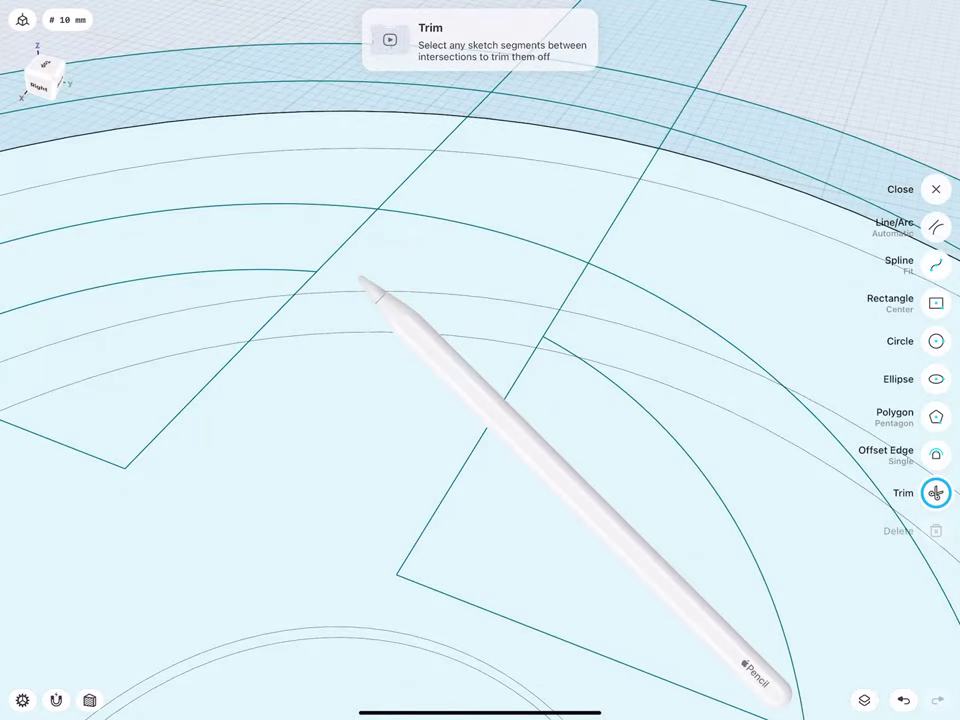
{"action": "left_click", "coordinate": [366, 277]}
{"action": "left_click", "coordinate": [352, 236]}
{"action": "left_click", "coordinate": [440, 213]}
{"action": "left_click", "coordinate": [578, 300]}
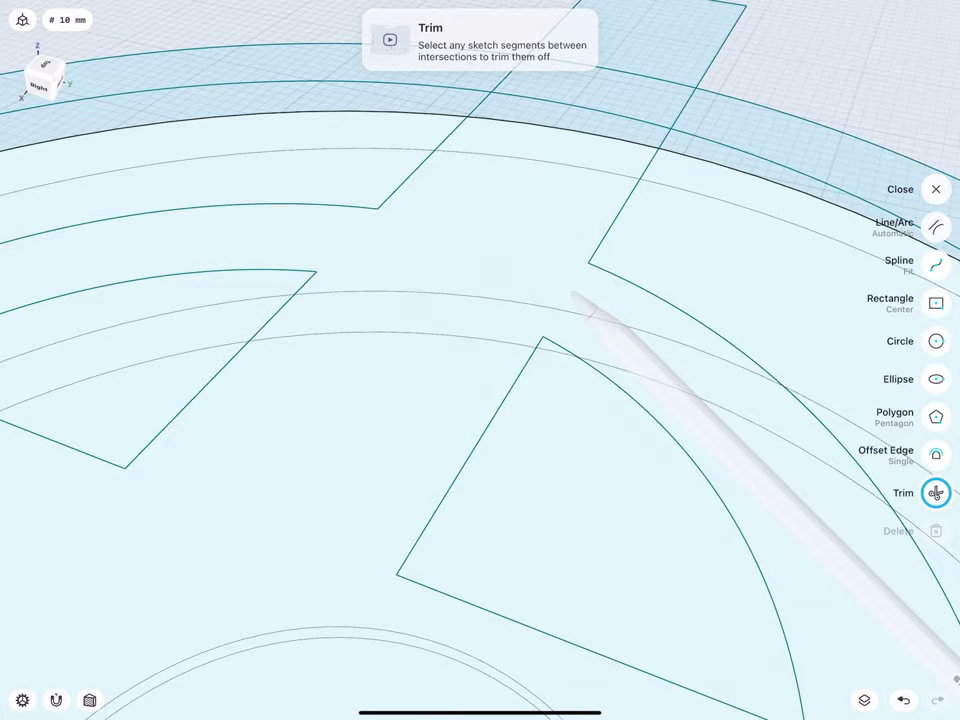
Step: Trim the remaining middle diagonals, arcs and outer line ends, then close the sketch
{"action": "middle_click_drag", "start_coordinate": [421, 276], "coordinate": [352, 362]}
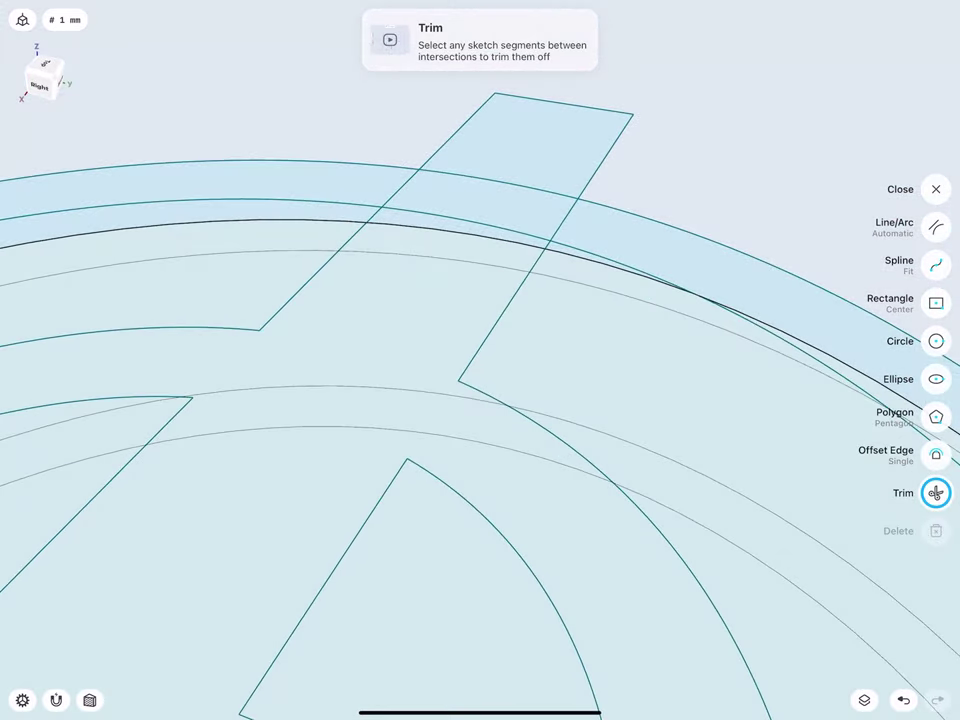
{"action": "left_click", "coordinate": [400, 192]}
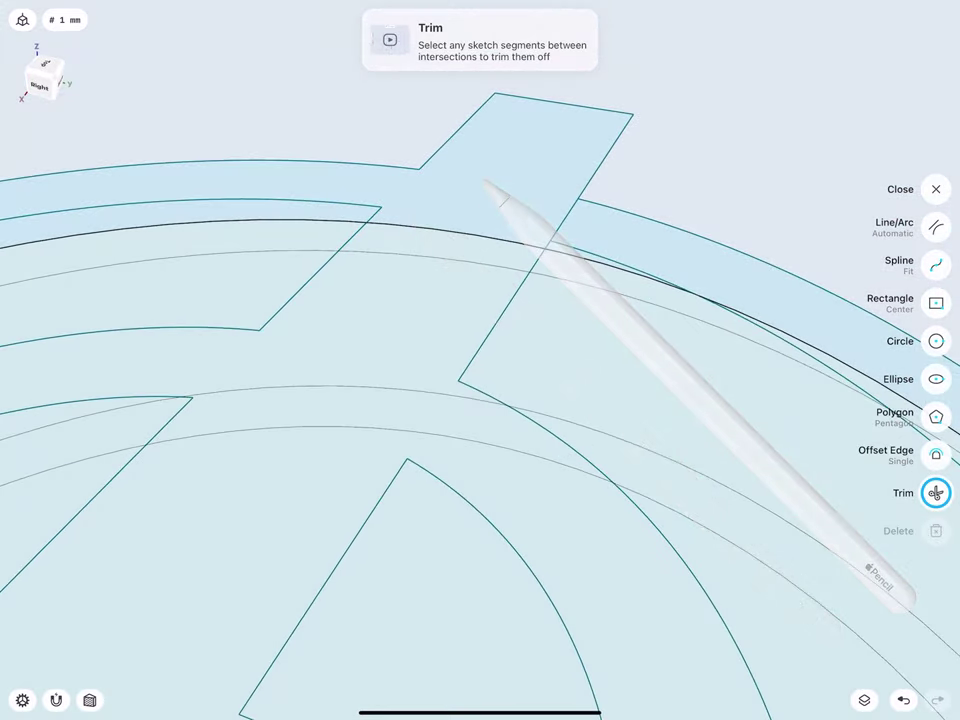
{"action": "left_click", "coordinate": [565, 220]}
{"action": "middle_click_drag", "start_coordinate": [307, 228], "coordinate": [320, 330]}
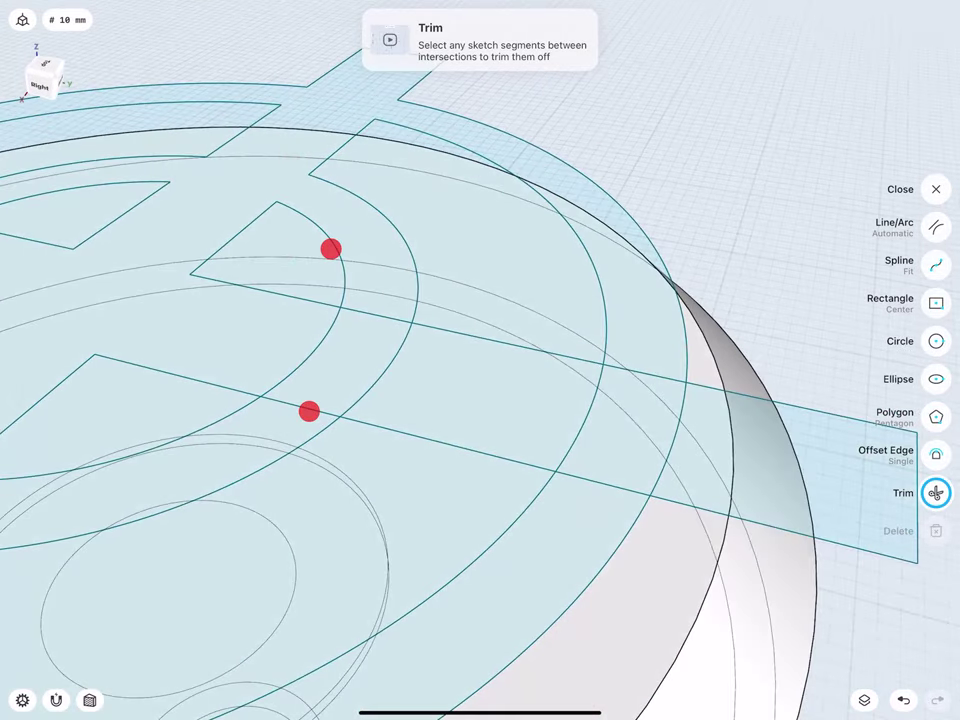
{"action": "left_click", "coordinate": [300, 407]}
{"action": "left_click", "coordinate": [368, 386]}
{"action": "left_click", "coordinate": [378, 314]}
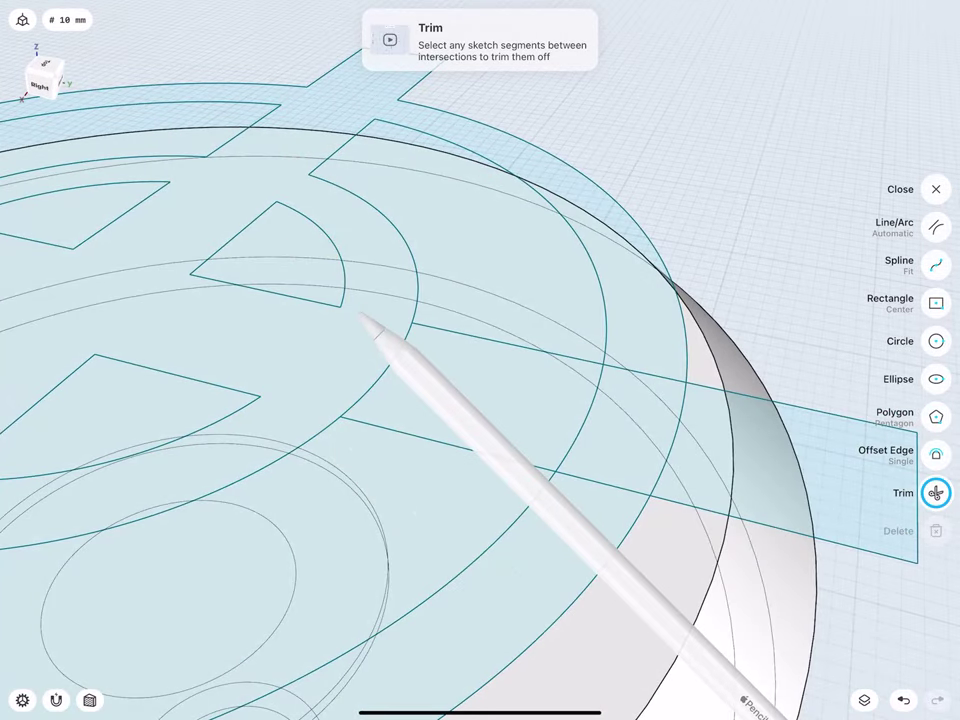
{"action": "left_click", "coordinate": [315, 350]}
{"action": "left_click", "coordinate": [590, 481]}
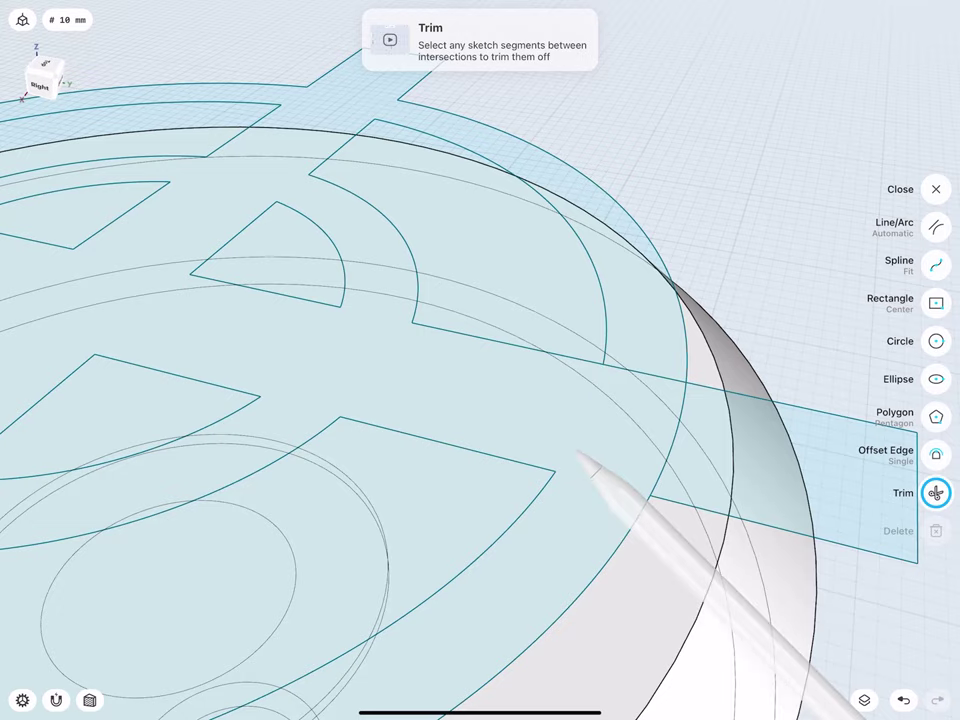
{"action": "left_click", "coordinate": [655, 376]}
{"action": "scroll", "coordinate": [348, 323], "scroll_direction": "down", "scroll_amount": 10}
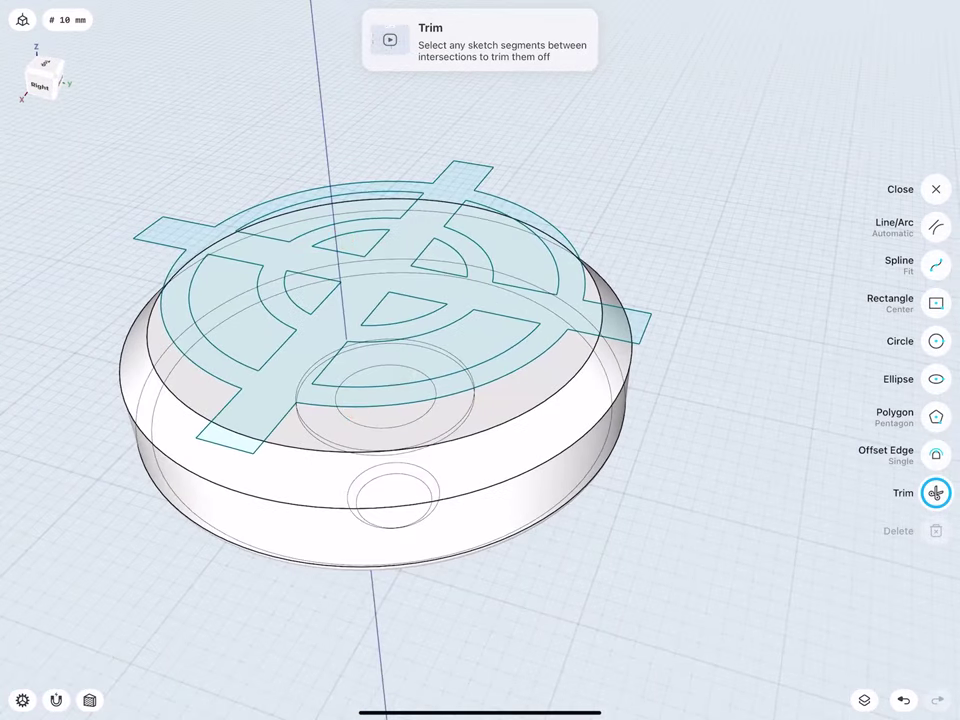
{"action": "left_click", "coordinate": [936, 188]}
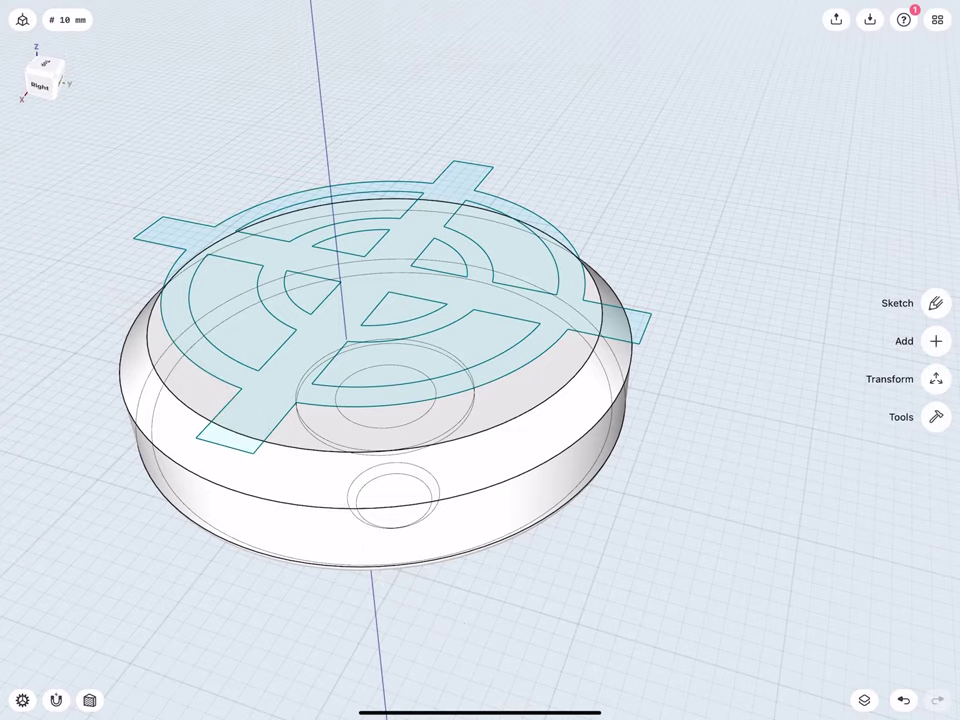
Step: Extrude the cross-and-ring sketch face -12 mm to cut it into the disc
{"action": "left_click", "coordinate": [41, 71]}
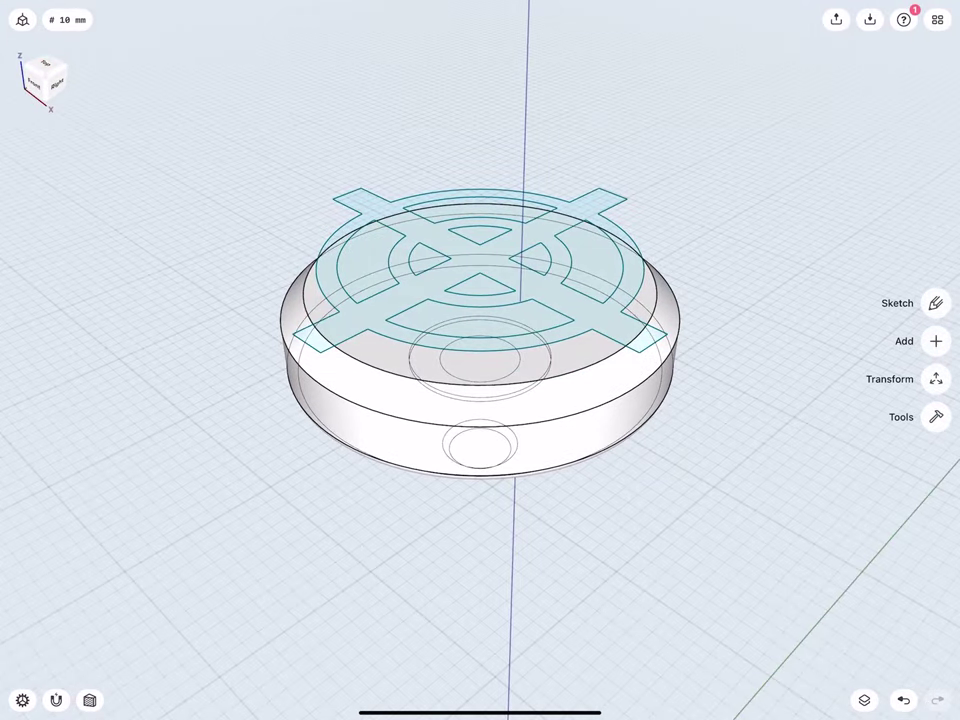
{"action": "left_click", "coordinate": [342, 298]}
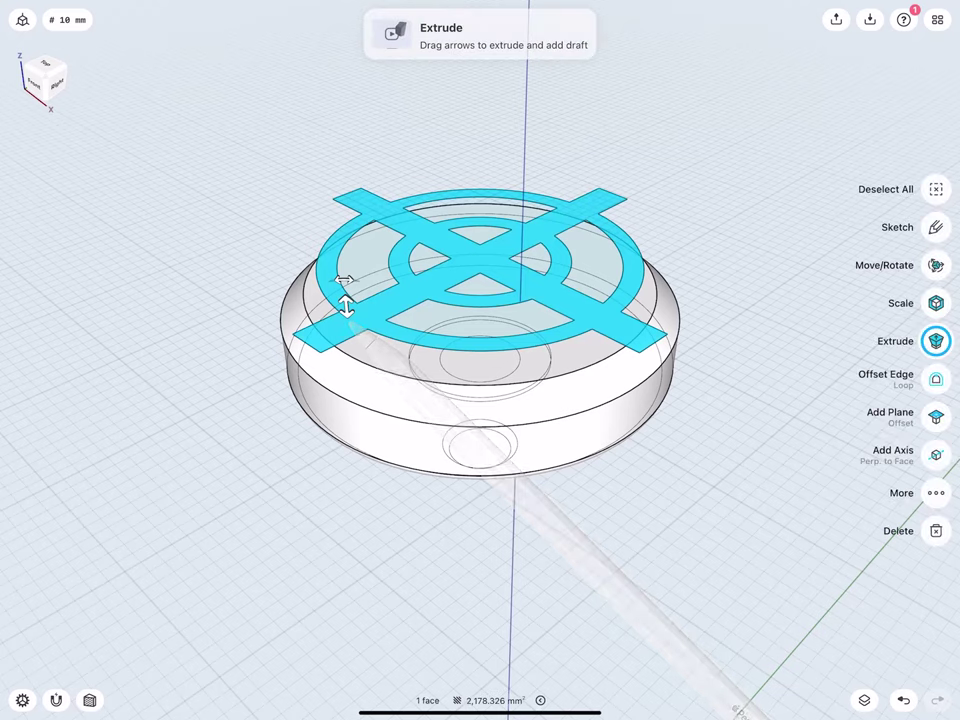
{"action": "left_click_drag", "start_coordinate": [345, 305], "coordinate": [352, 385]}
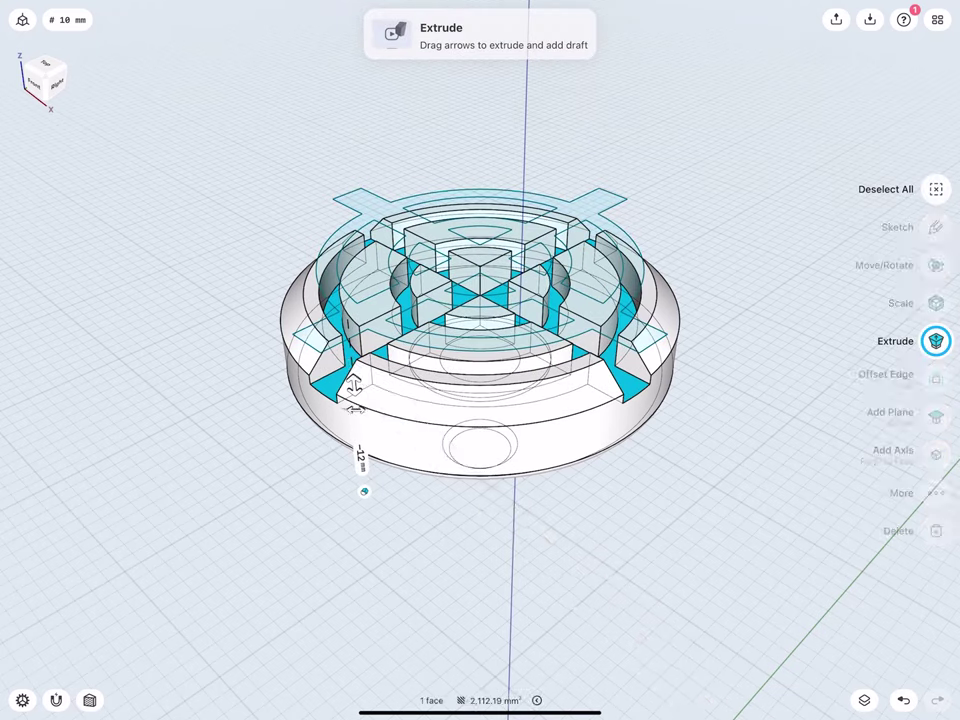
{"action": "left_click", "coordinate": [360, 457]}
{"action": "left_click", "coordinate": [405, 494]}
{"action": "left_click", "coordinate": [204, 332]}
{"action": "scroll", "coordinate": [350, 384], "scroll_direction": "down", "scroll_amount": 5}
{"action": "scroll", "coordinate": [335, 353], "scroll_direction": "up", "scroll_amount": 4}
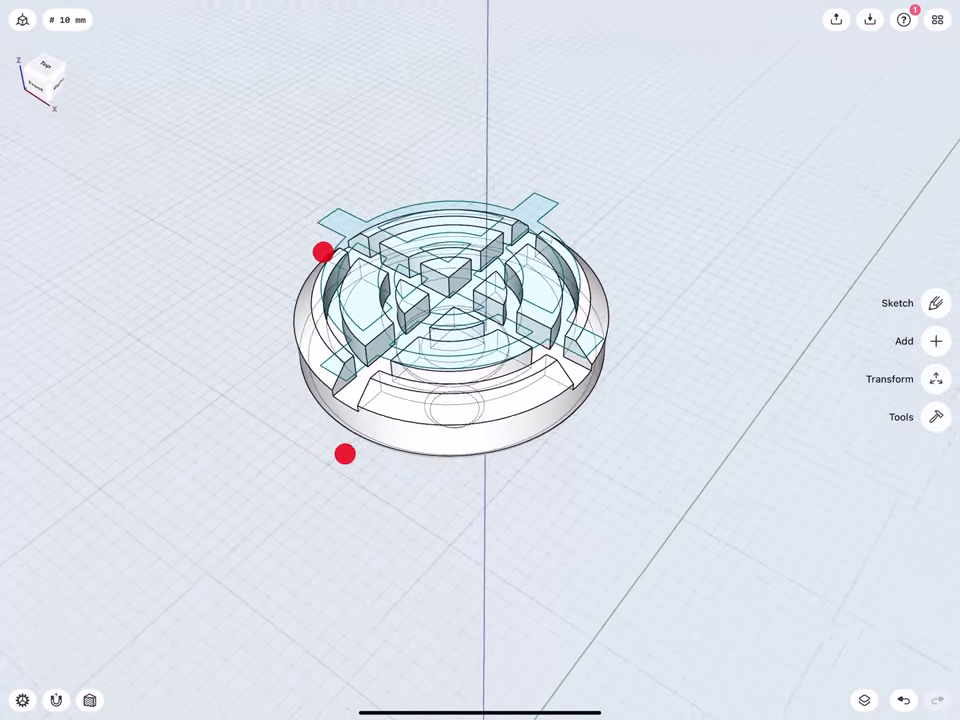
{"action": "left_click", "coordinate": [864, 700]}
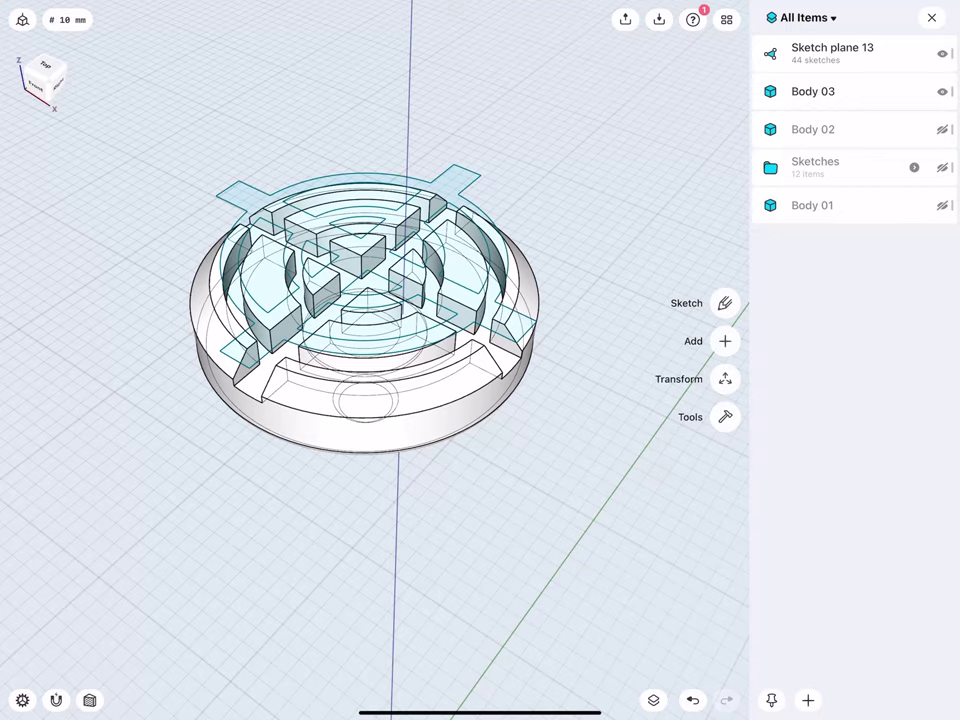
Step: Move Sketch plane 13 into the Sketches folder
{"action": "left_click", "coordinate": [890, 45]}
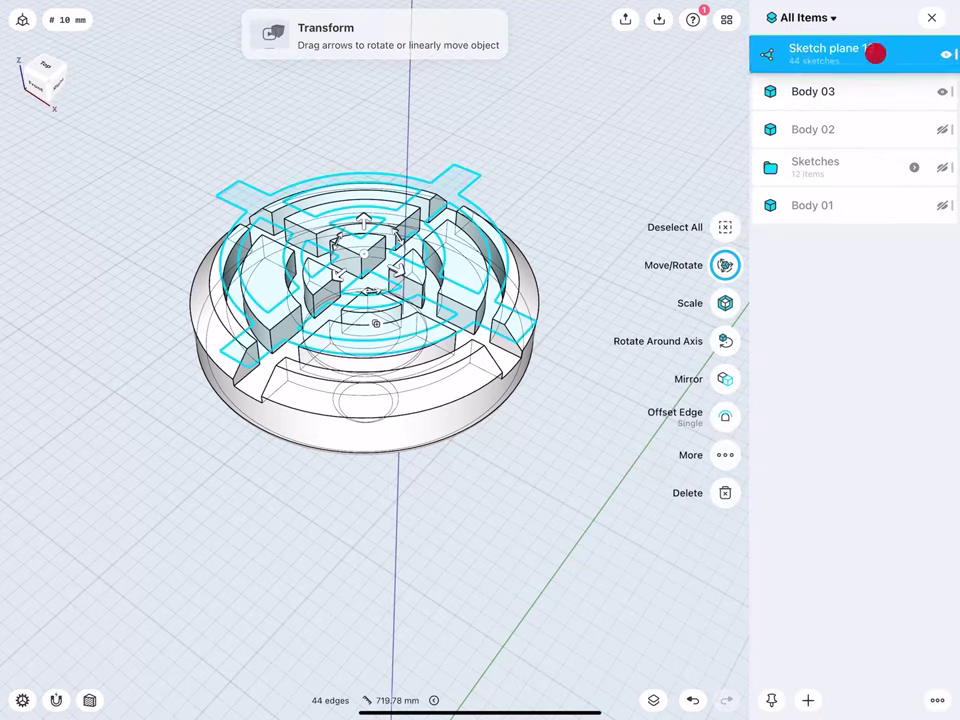
{"action": "left_click_drag", "start_coordinate": [875, 53], "coordinate": [875, 203]}
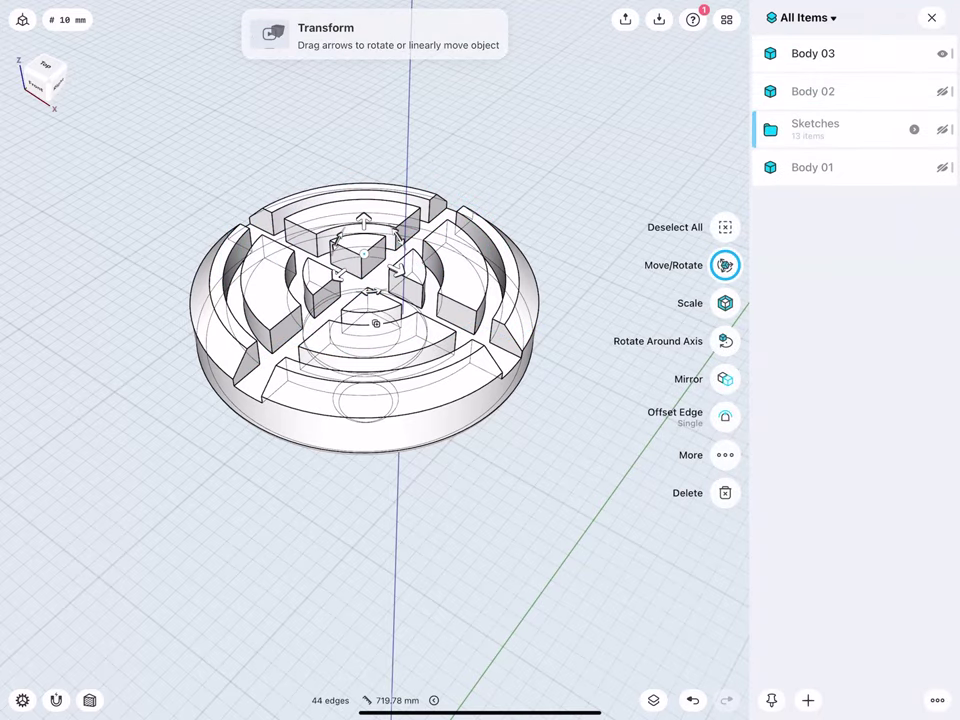
{"action": "left_click", "coordinate": [330, 480]}
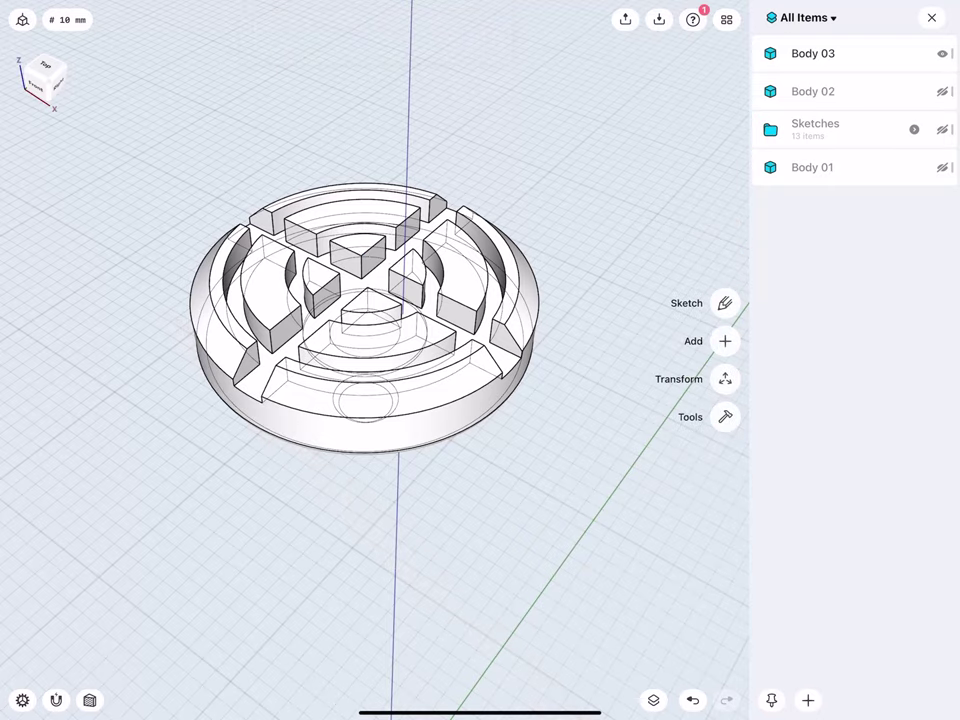
Step: Make Body 01 and Body 02 visible again and fit the whole jack stand in view
{"action": "left_click", "coordinate": [941, 91]}
{"action": "left_click", "coordinate": [941, 163]}
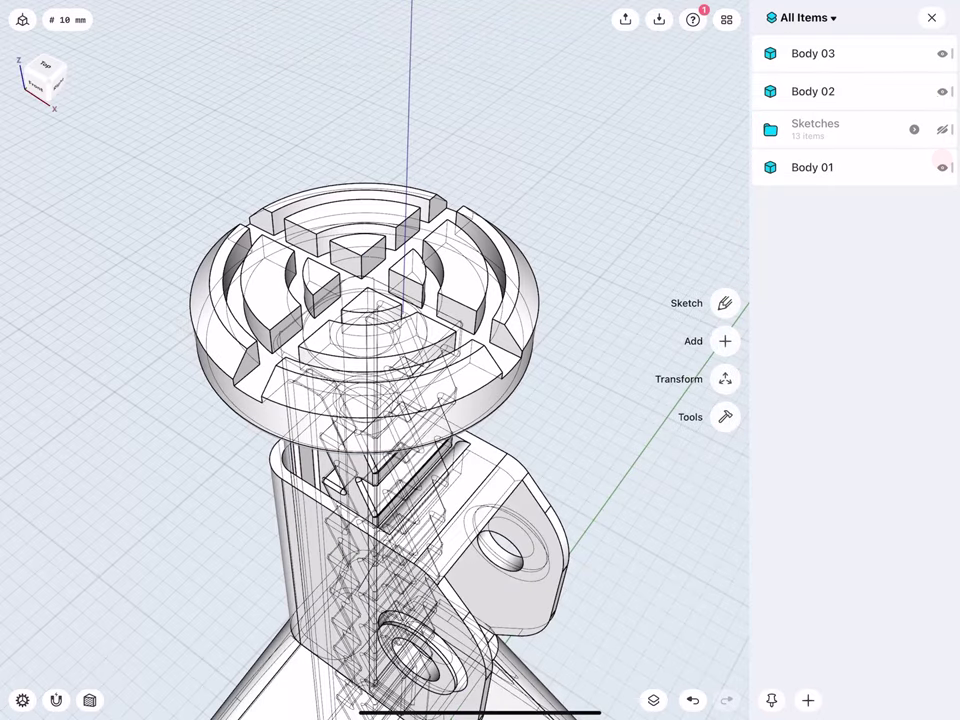
{"action": "left_click", "coordinate": [931, 17]}
{"action": "scroll", "coordinate": [335, 328], "scroll_direction": "down", "scroll_amount": 5}
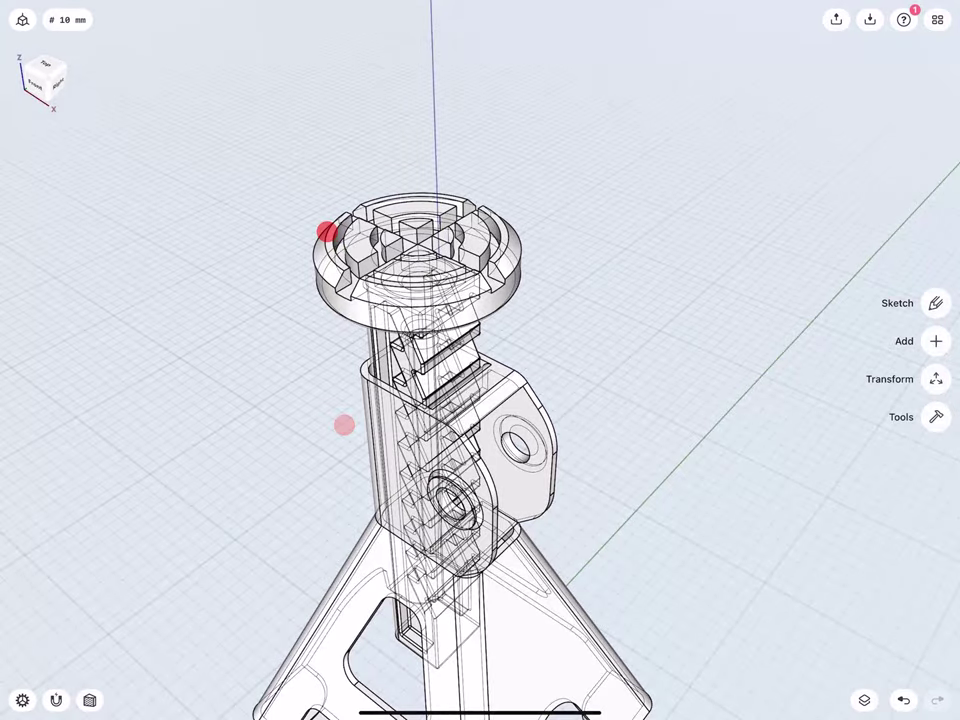
{"action": "left_click", "coordinate": [66, 84]}
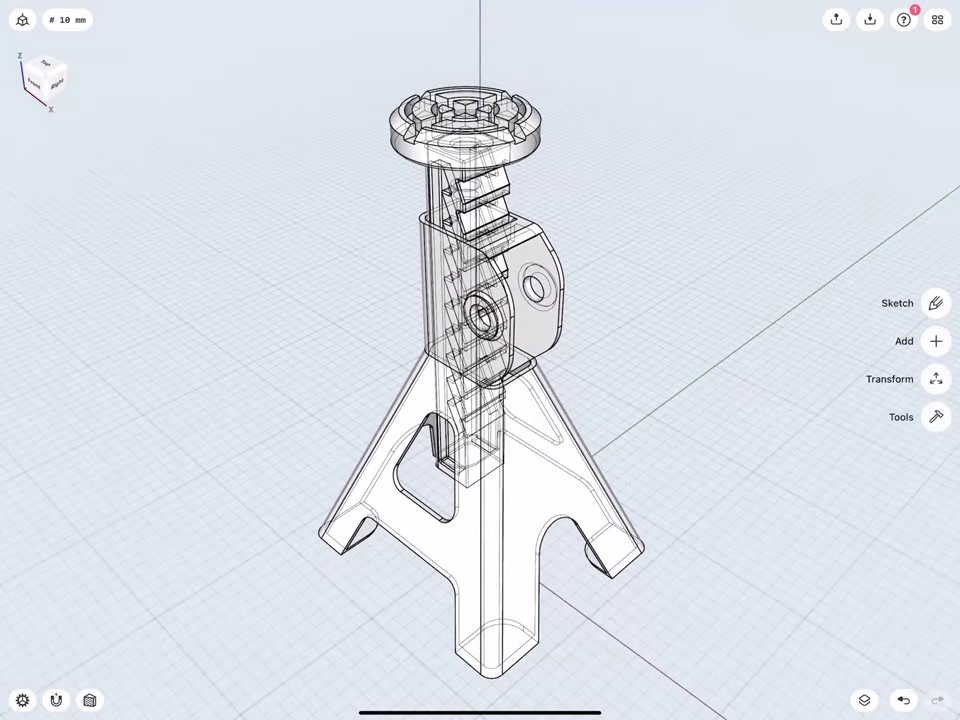
{"action": "middle_click_drag", "start_coordinate": [338, 261], "coordinate": [428, 387]}
Step: Add an offset plane from the front ring face around the pivot hole
{"action": "scroll", "coordinate": [385, 405], "scroll_direction": "up", "scroll_amount": 5}
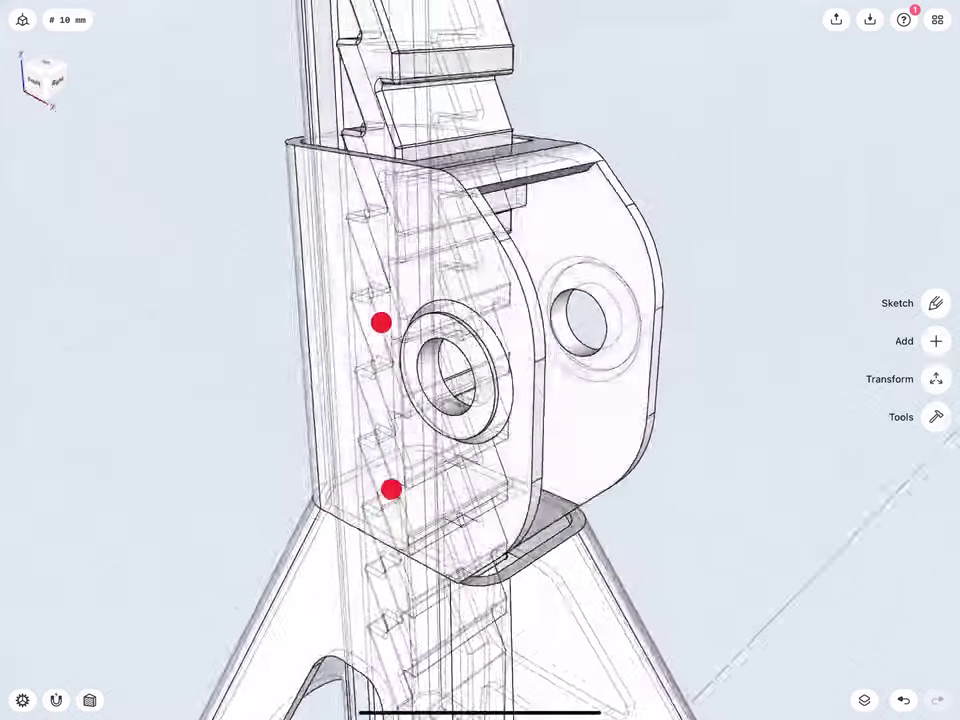
{"action": "middle_click_drag", "start_coordinate": [381, 321], "coordinate": [360, 291]}
{"action": "scroll", "coordinate": [350, 400], "scroll_direction": "up", "scroll_amount": 3}
{"action": "middle_click_drag", "start_coordinate": [350, 400], "coordinate": [334, 412]}
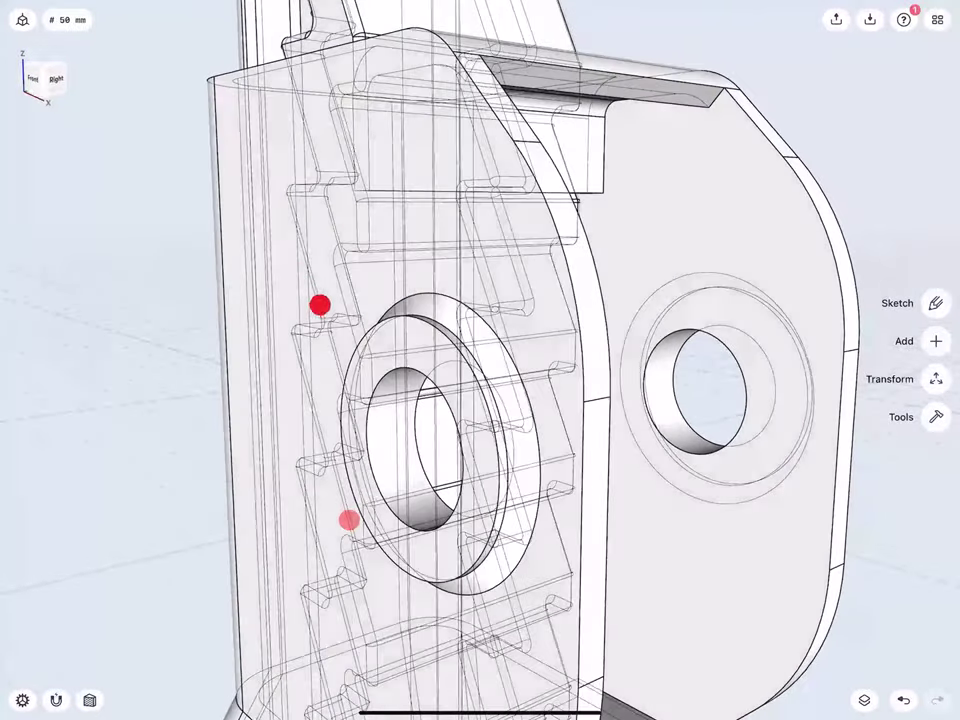
{"action": "left_click", "coordinate": [388, 345]}
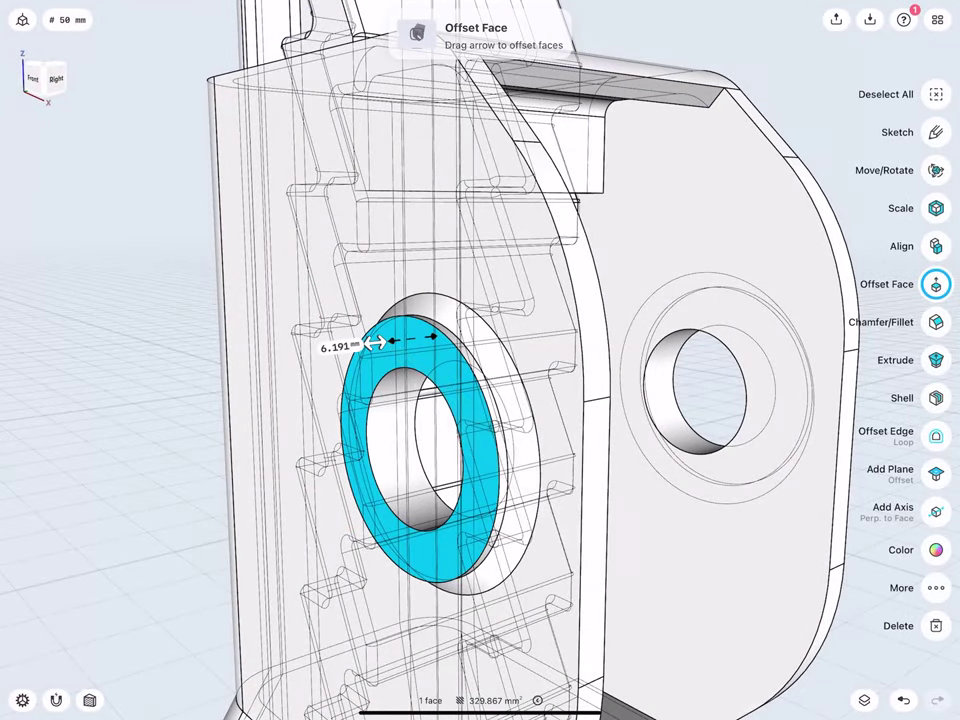
{"action": "scroll", "coordinate": [393, 375], "scroll_direction": "down", "scroll_amount": 3}
{"action": "left_click", "coordinate": [936, 474]}
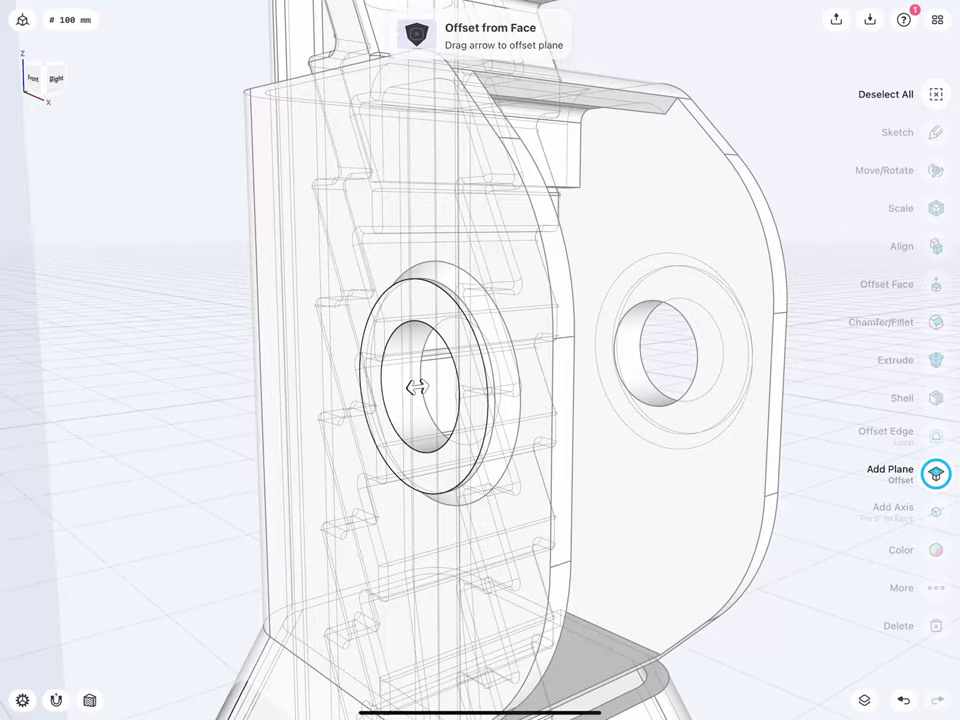
{"action": "scroll", "coordinate": [345, 390], "scroll_direction": "down", "scroll_amount": 5}
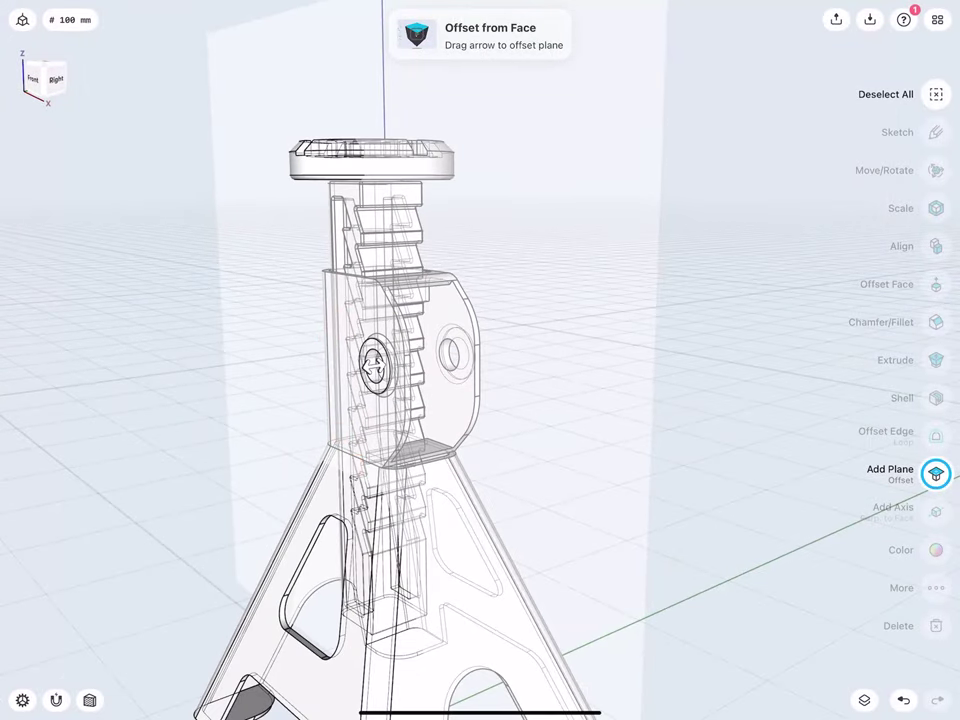
Step: Rotate the new plane 90° so it lies horizontally through the pivot
{"action": "left_click", "coordinate": [139, 340]}
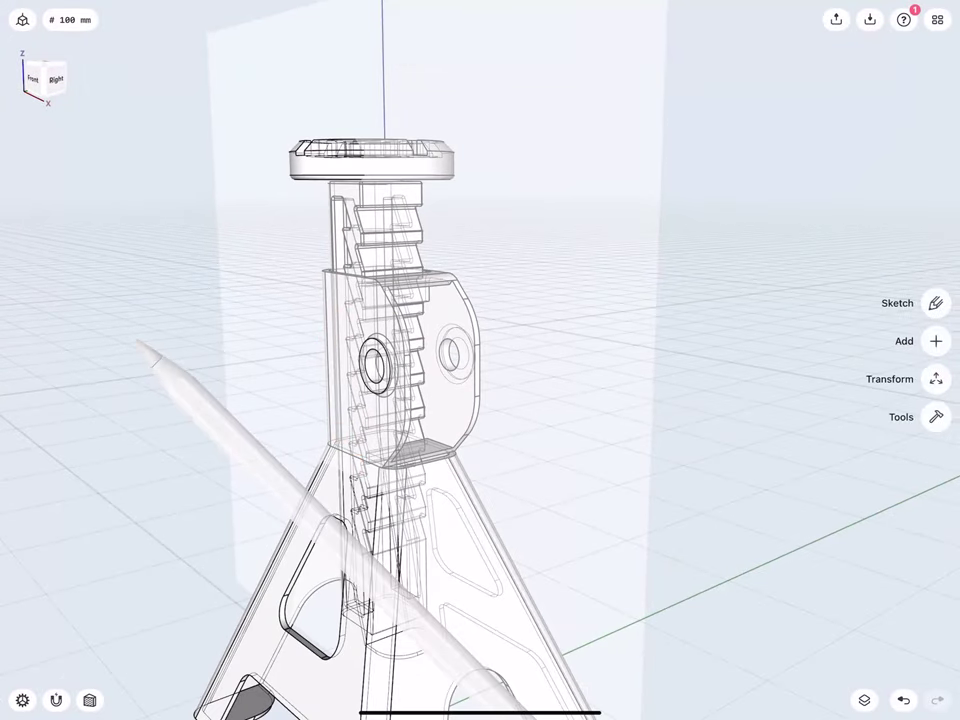
{"action": "scroll", "coordinate": [320, 428], "scroll_direction": "down", "scroll_amount": 3}
{"action": "left_click", "coordinate": [300, 262]}
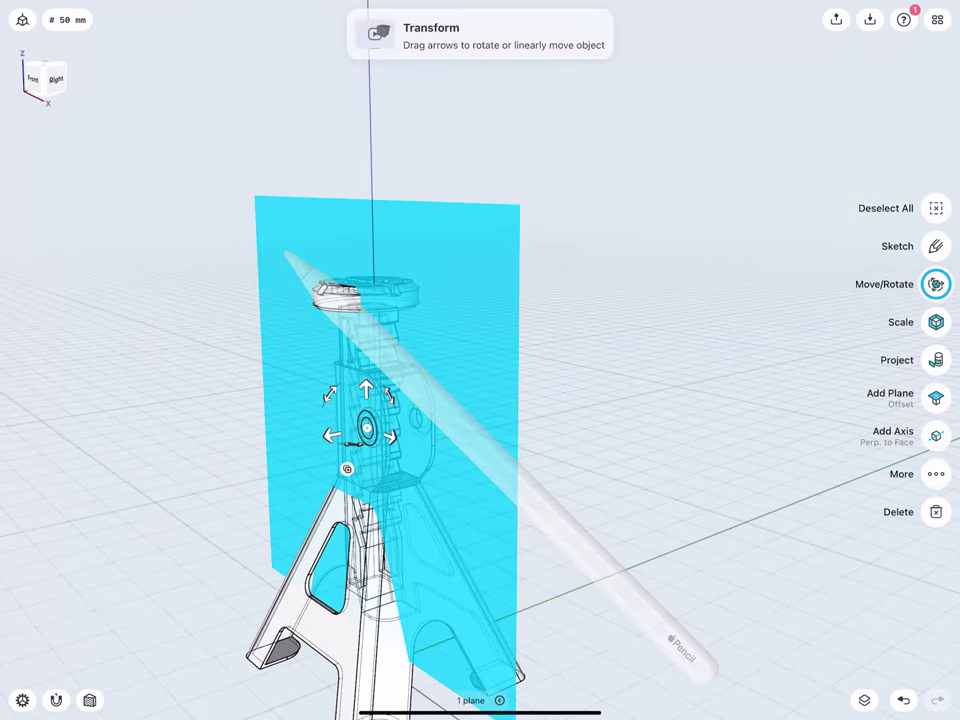
{"action": "mouse_move", "coordinate": [330, 395]}
{"action": "left_mouse_down"}
{"action": "mouse_move", "coordinate": [408, 372]}
{"action": "mouse_move", "coordinate": [426, 346]}
{"action": "left_mouse_up"}
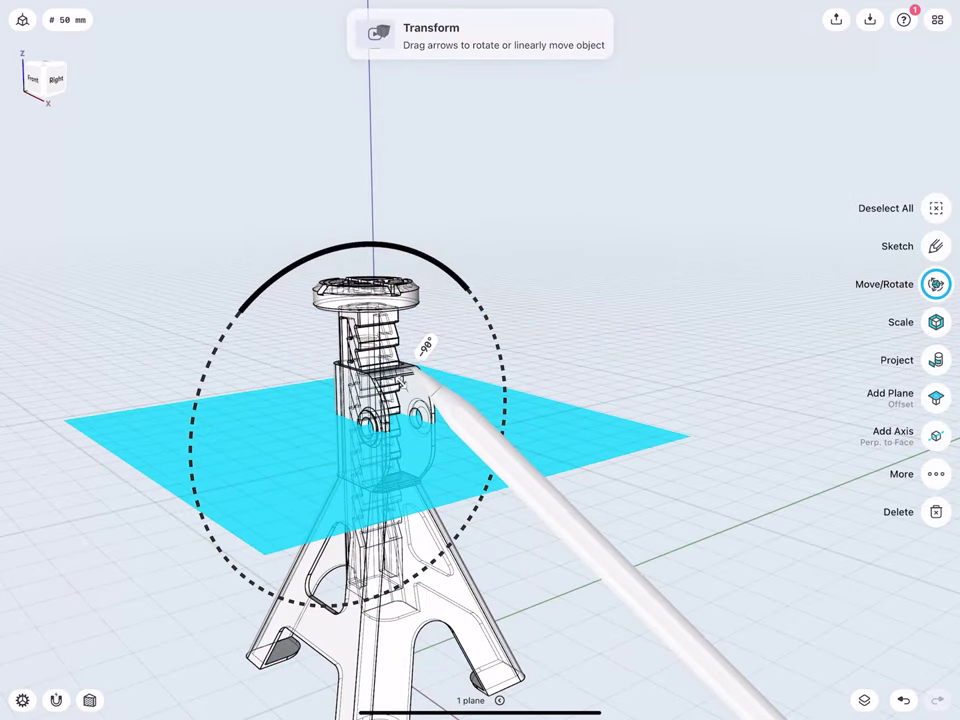
{"action": "left_click", "coordinate": [426, 345]}
{"action": "left_click", "coordinate": [480, 388]}
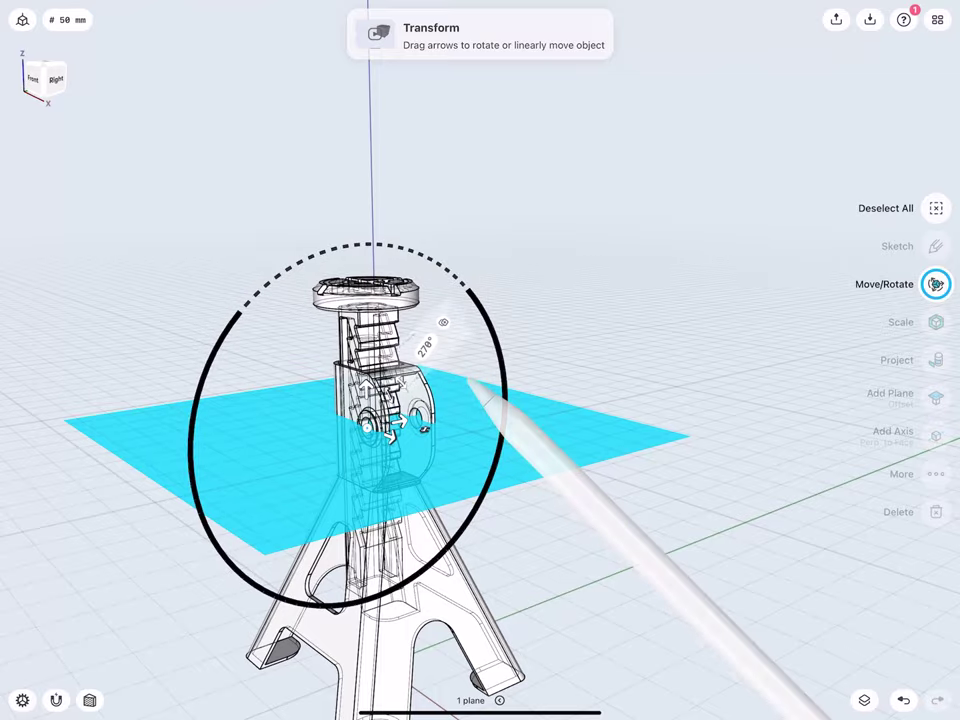
{"action": "left_click", "coordinate": [255, 262]}
{"action": "scroll", "coordinate": [275, 350], "scroll_direction": "up", "scroll_amount": 5}
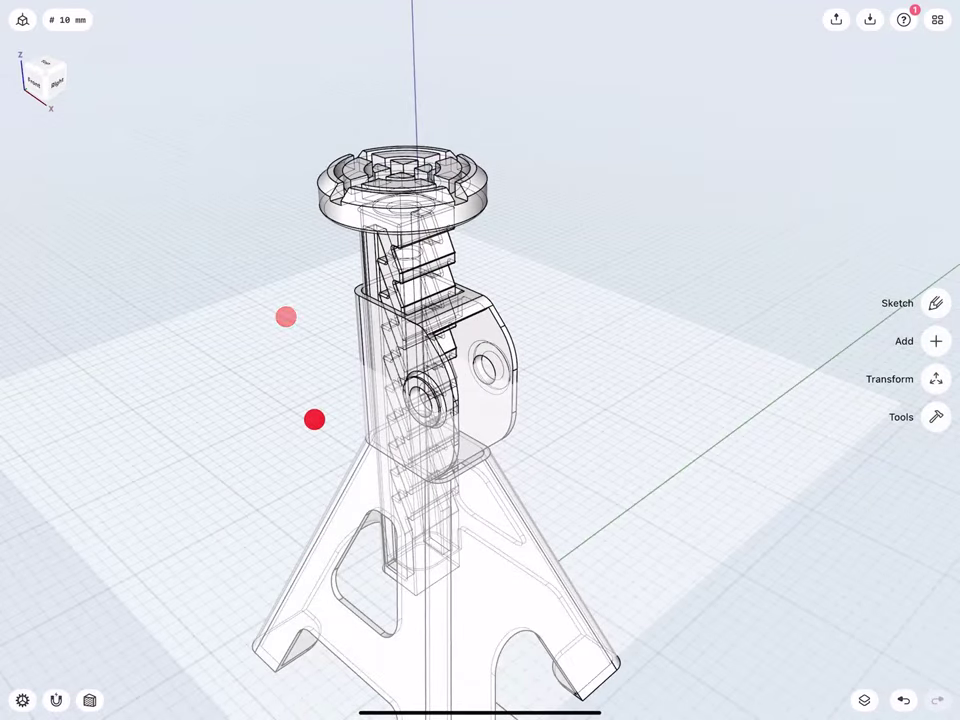
{"action": "left_click", "coordinate": [935, 303]}
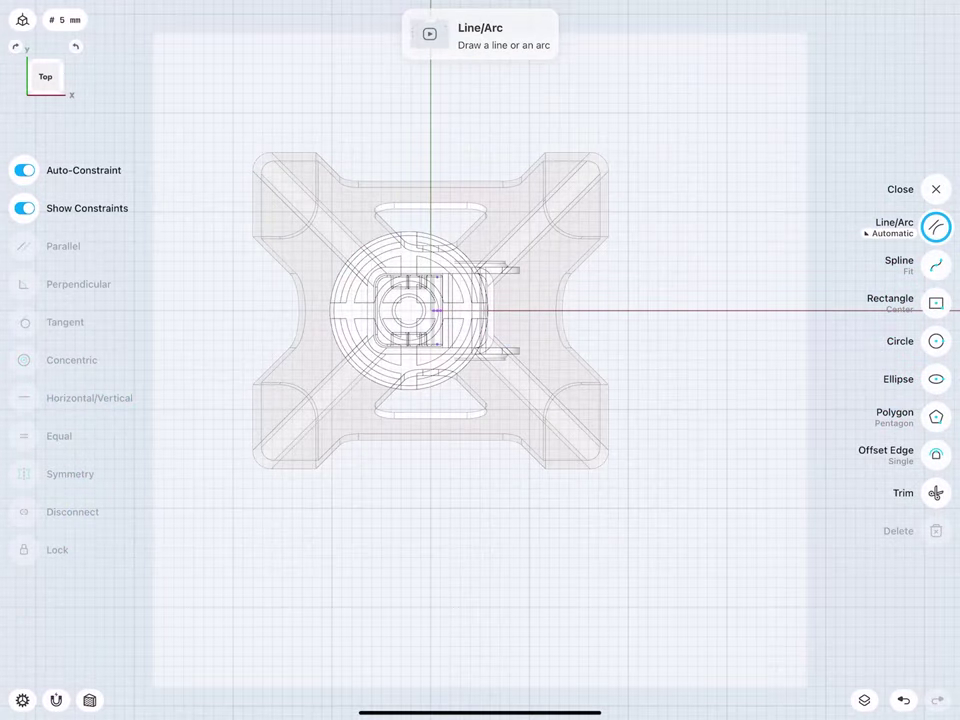
Step: Show a cross-section and draw an 85 mm vertical line beside it
{"action": "left_click", "coordinate": [89, 700]}
{"action": "scroll", "coordinate": [345, 394], "scroll_direction": "up", "scroll_amount": 5}
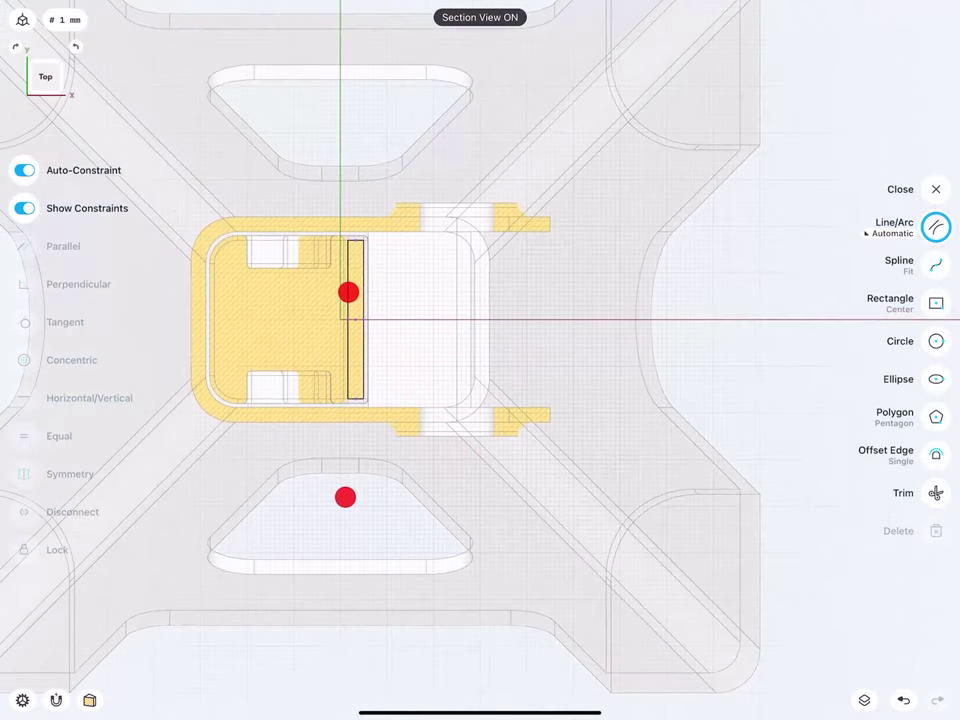
{"action": "scroll", "coordinate": [360, 410], "scroll_direction": "up", "scroll_amount": 3}
{"action": "scroll", "coordinate": [362, 425], "scroll_direction": "up", "scroll_amount": 2}
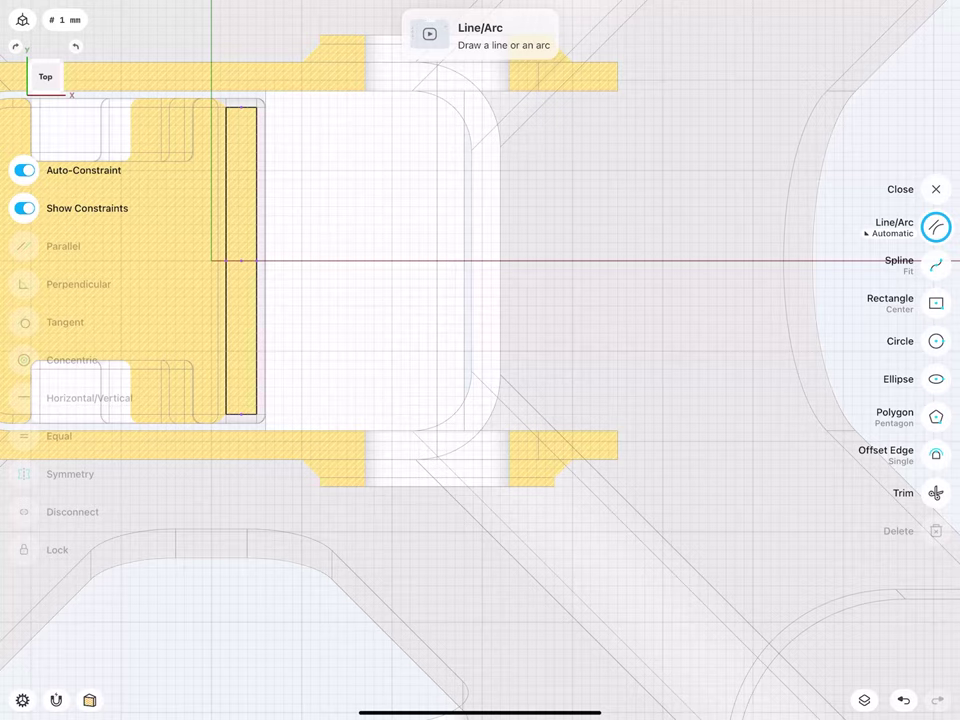
{"action": "left_click_drag", "start_coordinate": [433, 485], "coordinate": [437, 89]}
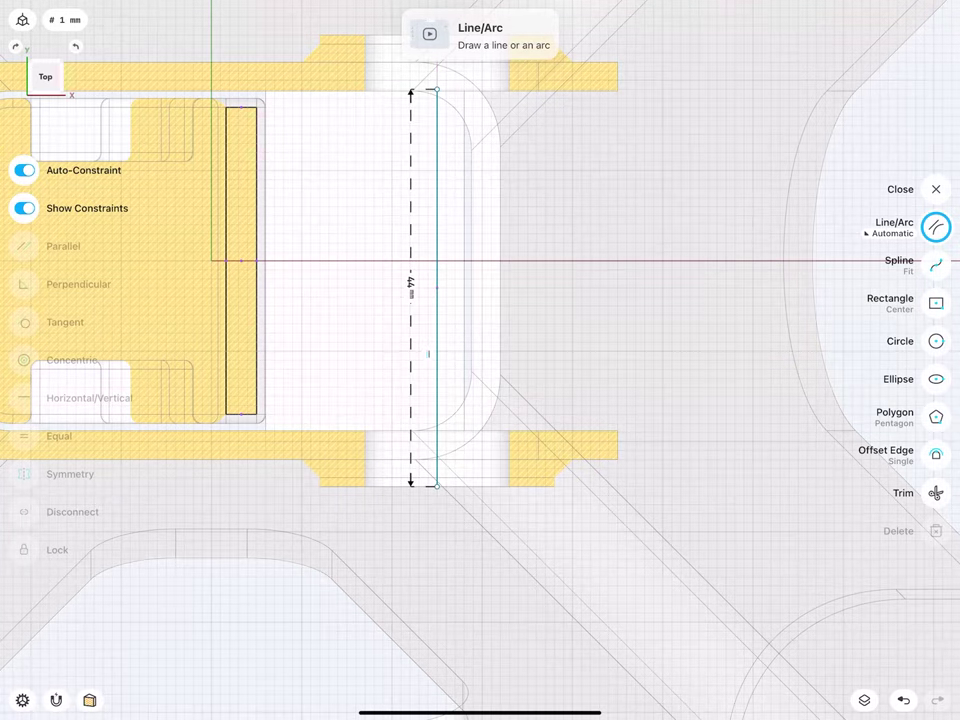
{"action": "left_click", "coordinate": [410, 283]}
{"action": "left_click", "coordinate": [396, 285]}
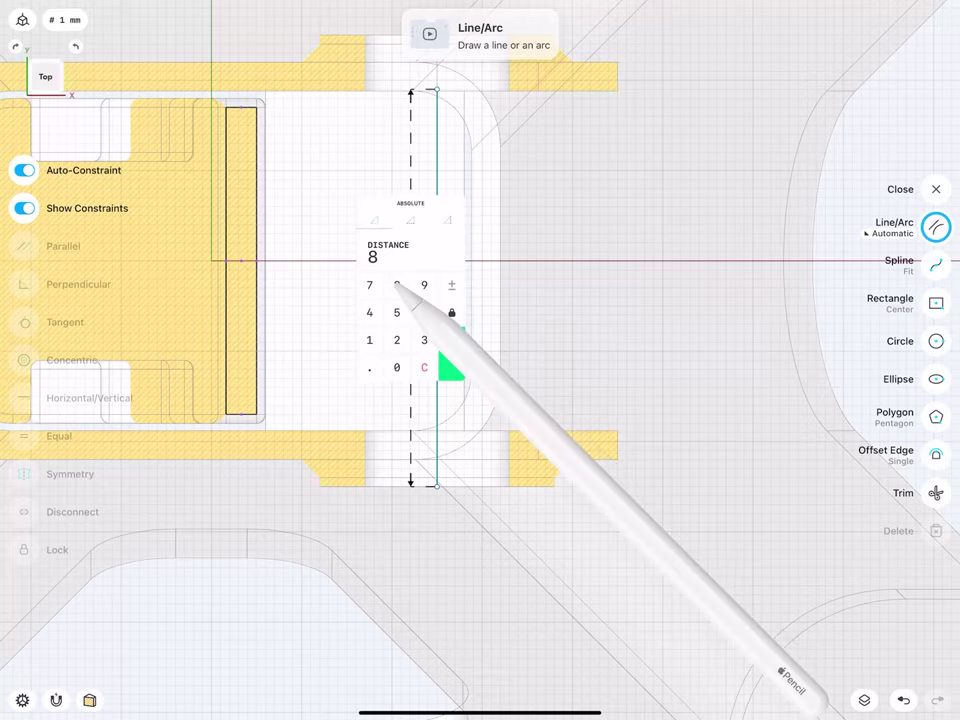
{"action": "left_click", "coordinate": [396, 311]}
{"action": "left_click", "coordinate": [452, 360]}
Step: Draw a 110 mm horizontal line leftward from the vertical line's top end
{"action": "scroll", "coordinate": [373, 442], "scroll_direction": "down", "scroll_amount": 5}
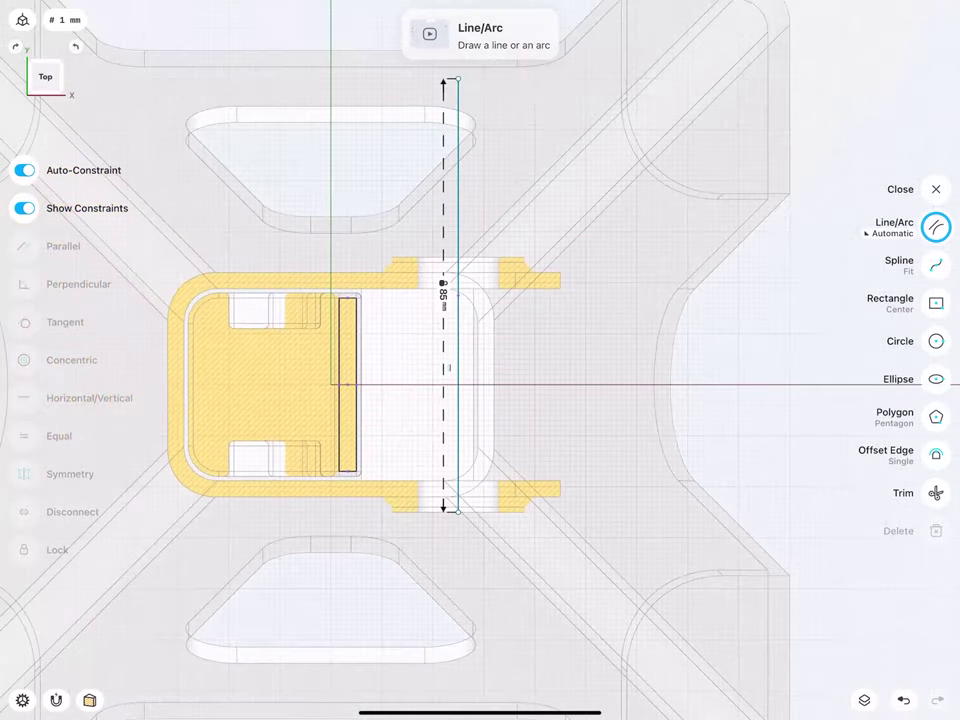
{"action": "scroll", "coordinate": [402, 435], "scroll_direction": "down", "scroll_amount": 5}
{"action": "scroll", "coordinate": [543, 475], "scroll_direction": "down", "scroll_amount": 3}
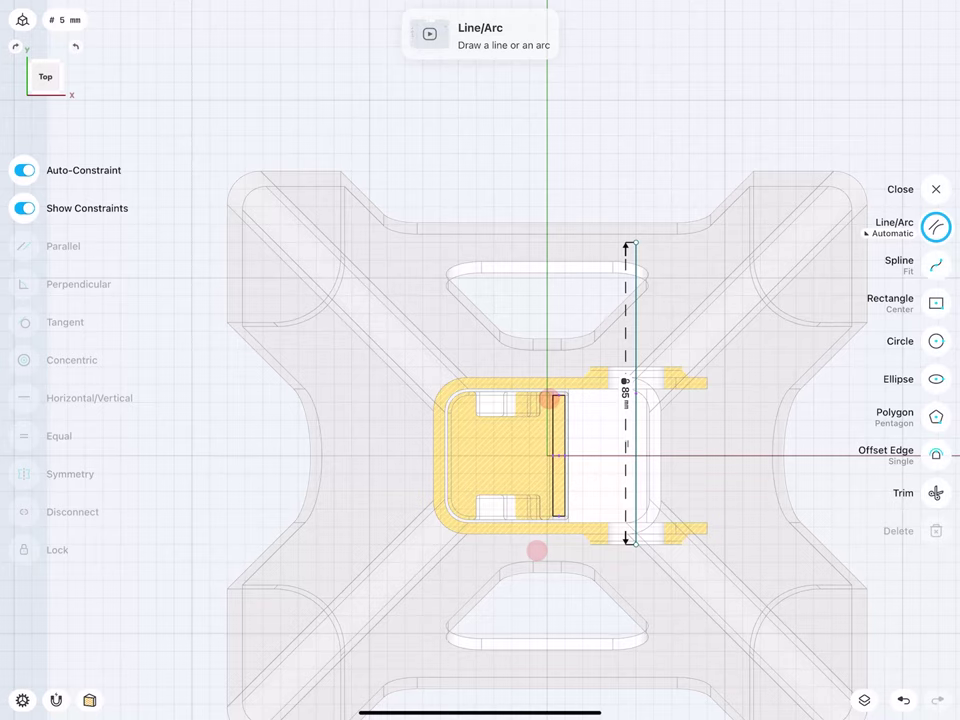
{"action": "left_click_drag", "start_coordinate": [636, 242], "coordinate": [103, 242]}
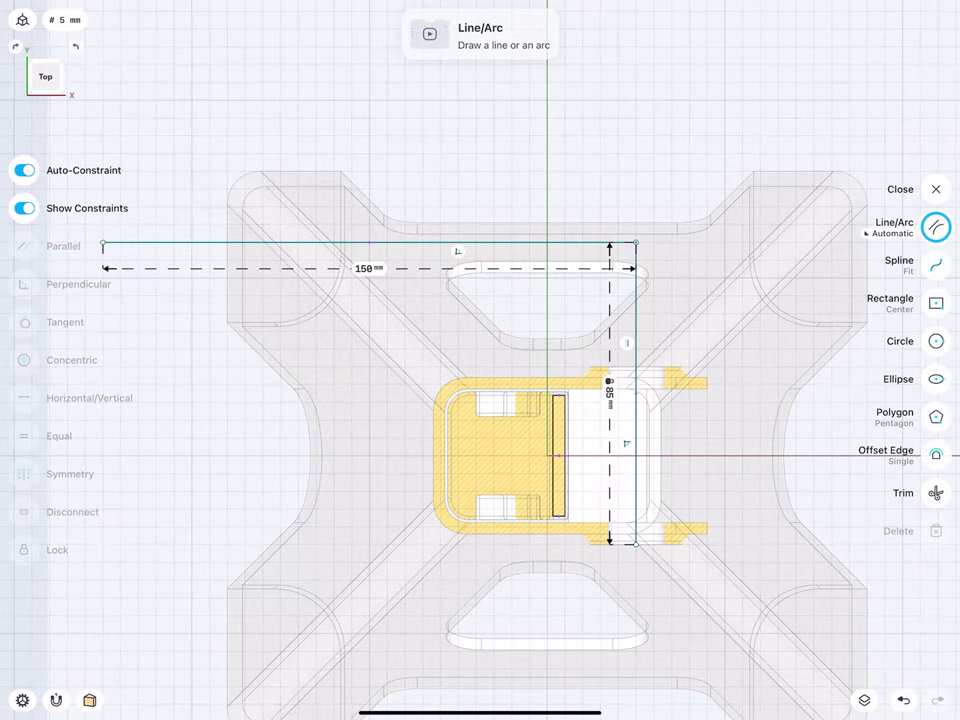
{"action": "left_click", "coordinate": [369, 268]}
{"action": "left_click", "coordinate": [328, 320]}
{"action": "left_click", "coordinate": [328, 320]}
{"action": "left_click", "coordinate": [355, 347]}
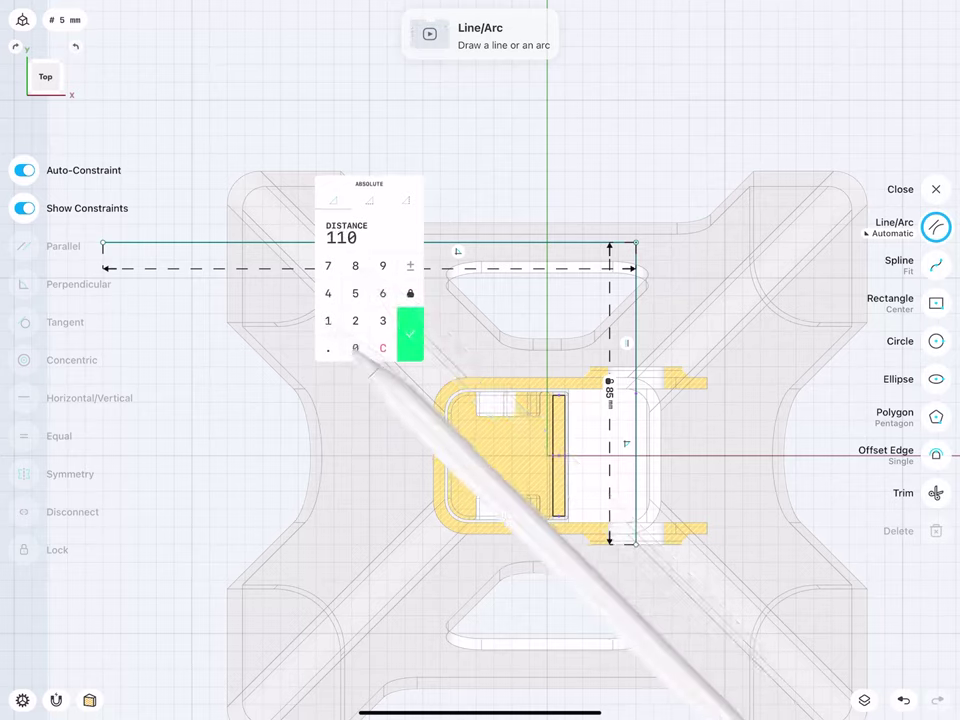
{"action": "left_click", "coordinate": [410, 333]}
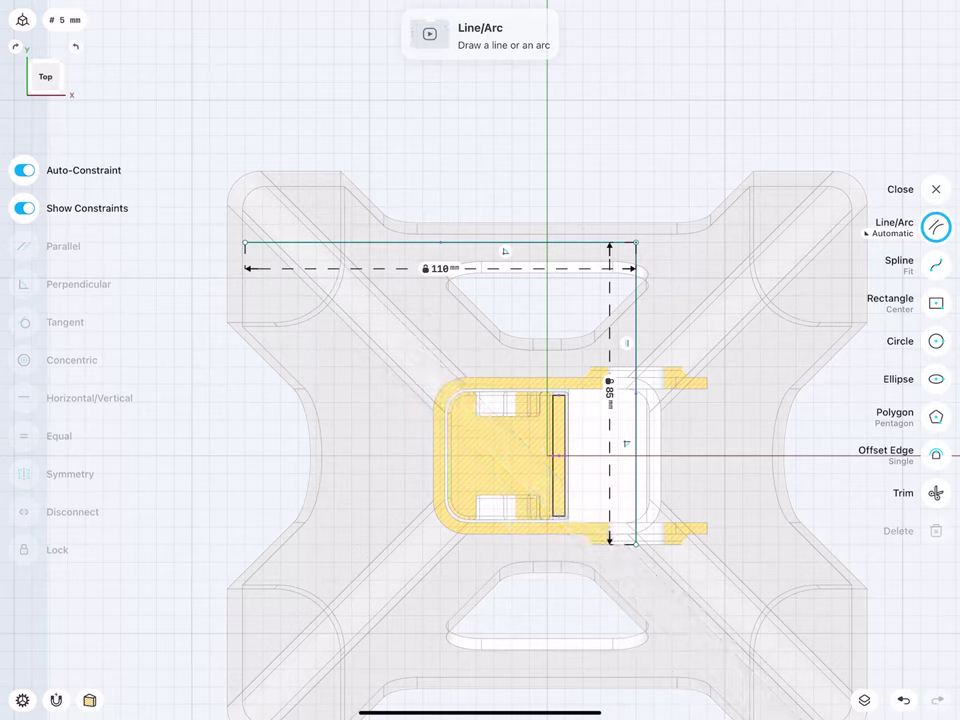
Step: Draw a 55 mm vertical line down from the horizontal line's left end
{"action": "left_click_drag", "start_coordinate": [245, 242], "coordinate": [245, 579]}
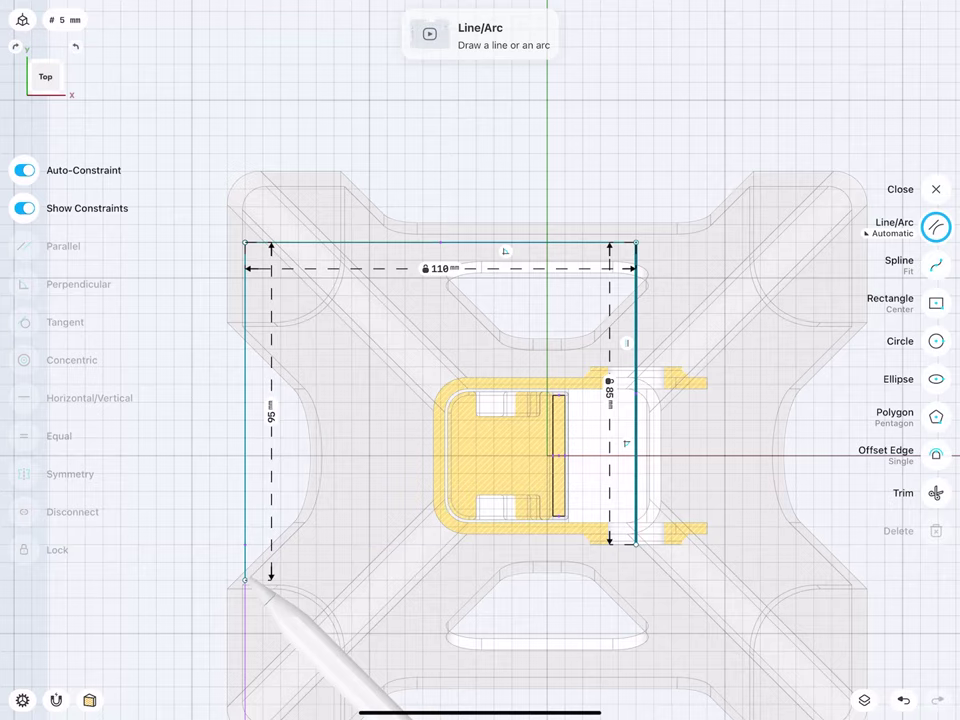
{"action": "left_click_drag", "start_coordinate": [246, 598], "coordinate": [245, 437]}
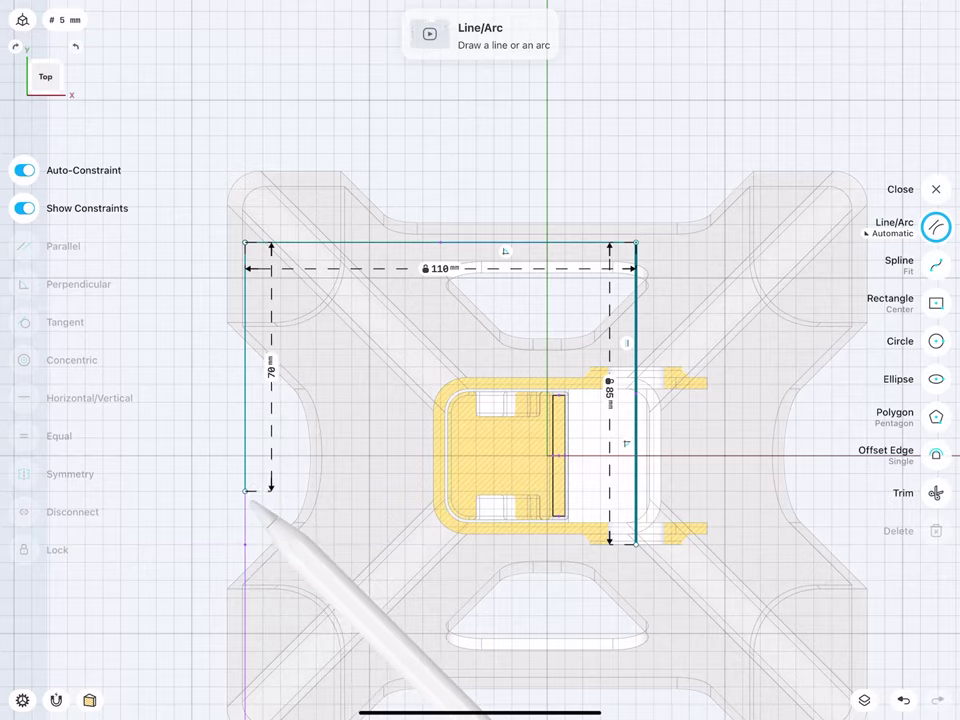
{"action": "left_click", "coordinate": [271, 340]}
{"action": "left_click", "coordinate": [311, 407]}
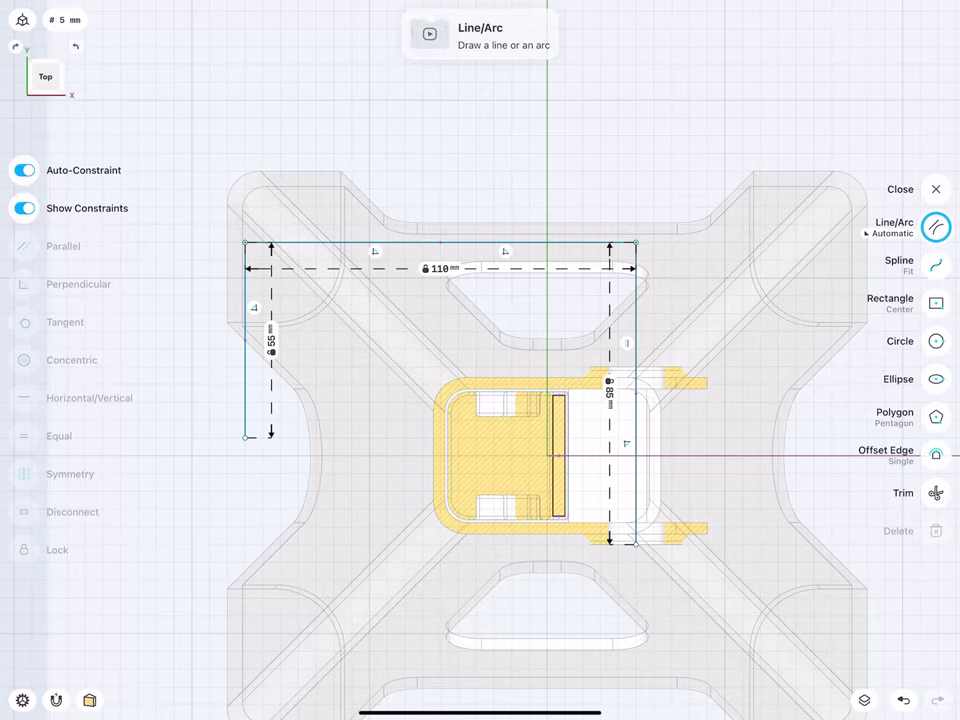
Step: Move the 110 mm and 85 mm dimension labels clear of the outline
{"action": "scroll", "coordinate": [253, 376], "scroll_direction": "up", "scroll_amount": 3}
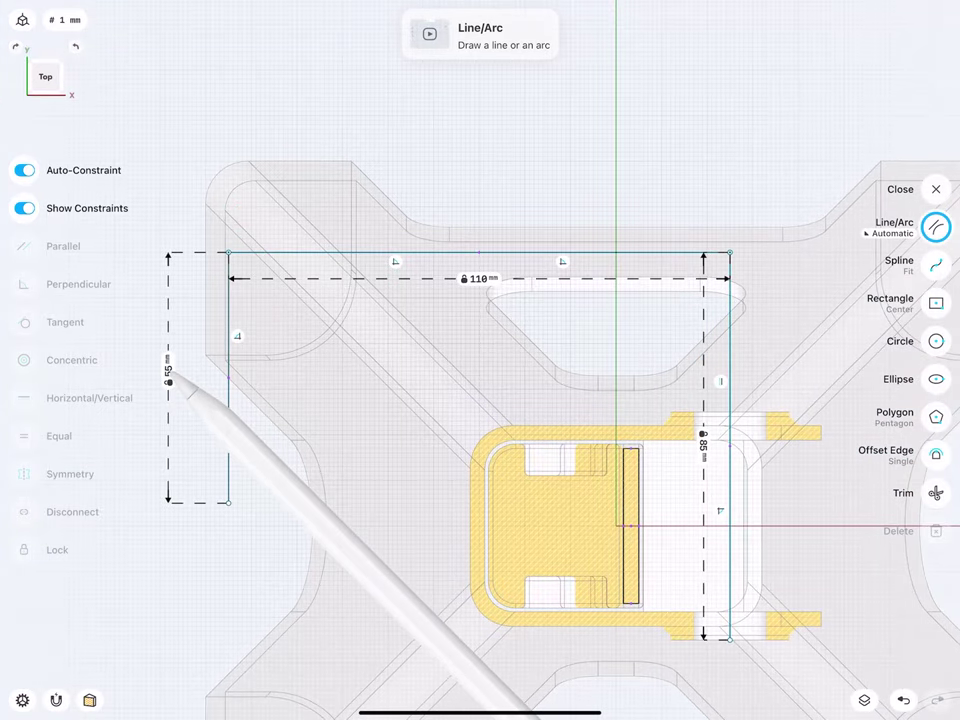
{"action": "left_click_drag", "start_coordinate": [480, 278], "coordinate": [485, 158]}
{"action": "left_click_drag", "start_coordinate": [704, 440], "coordinate": [815, 440]}
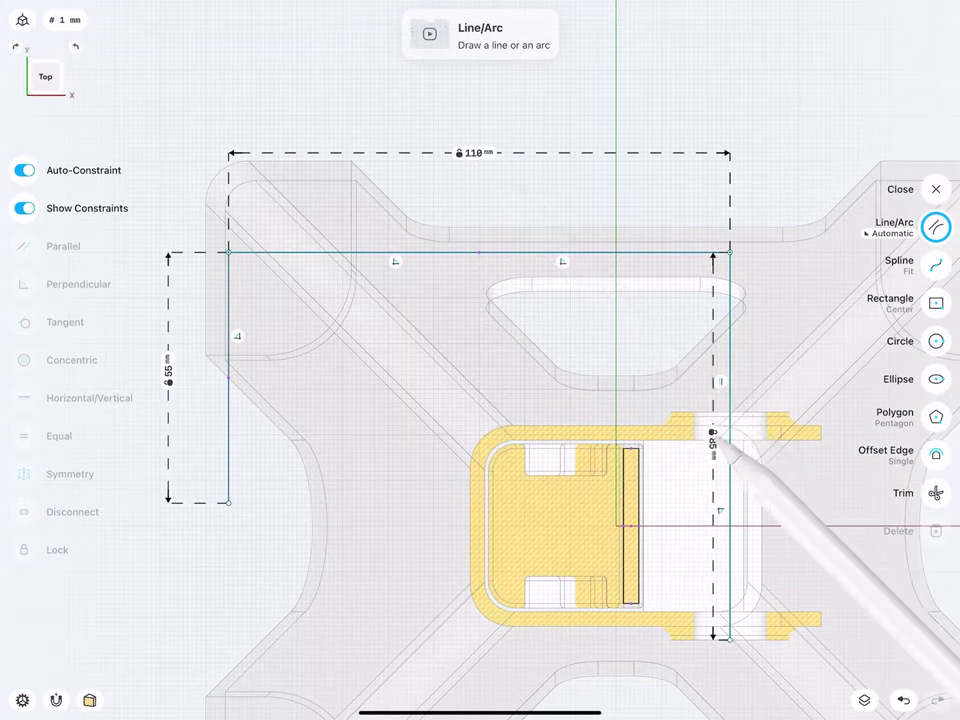
{"action": "left_click", "coordinate": [729, 440]}
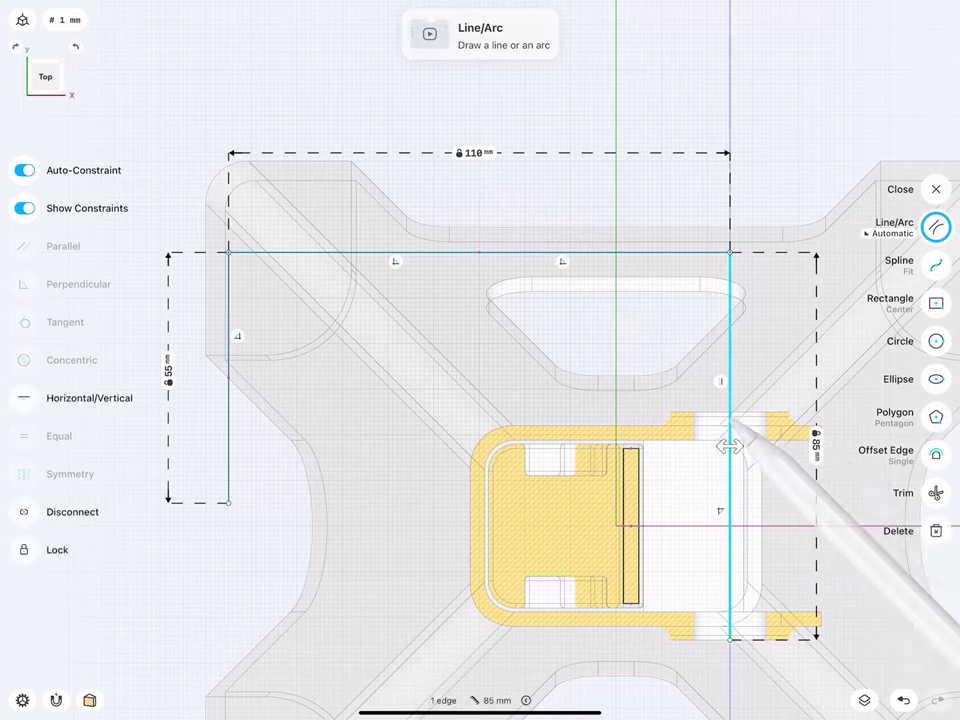
{"action": "left_click", "coordinate": [690, 252]}
{"action": "left_click", "coordinate": [229, 318]}
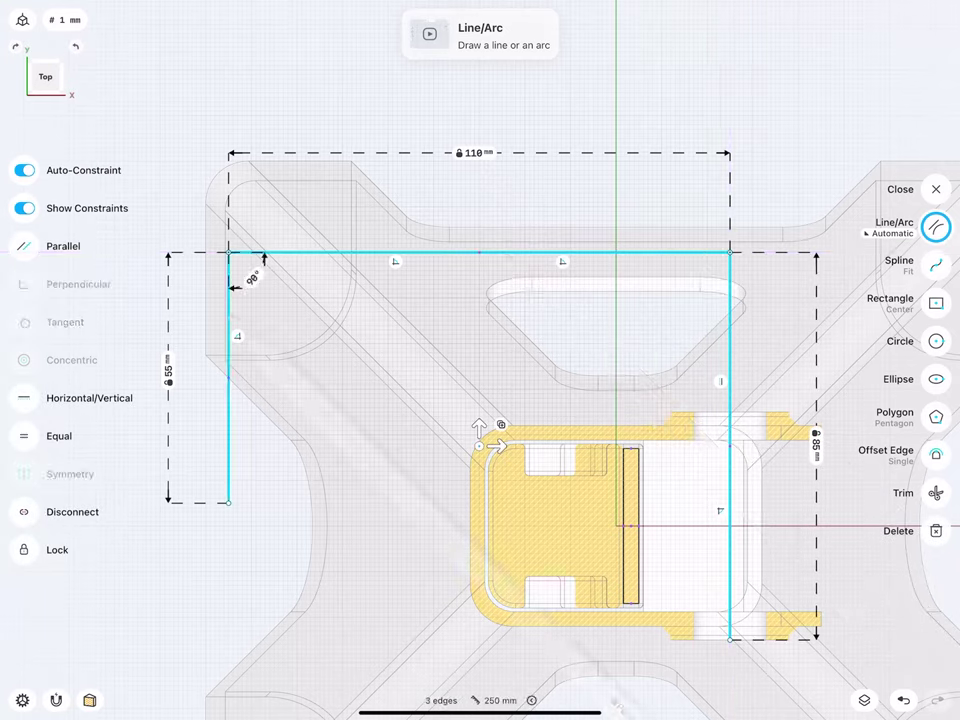
{"action": "left_click", "coordinate": [28, 553]}
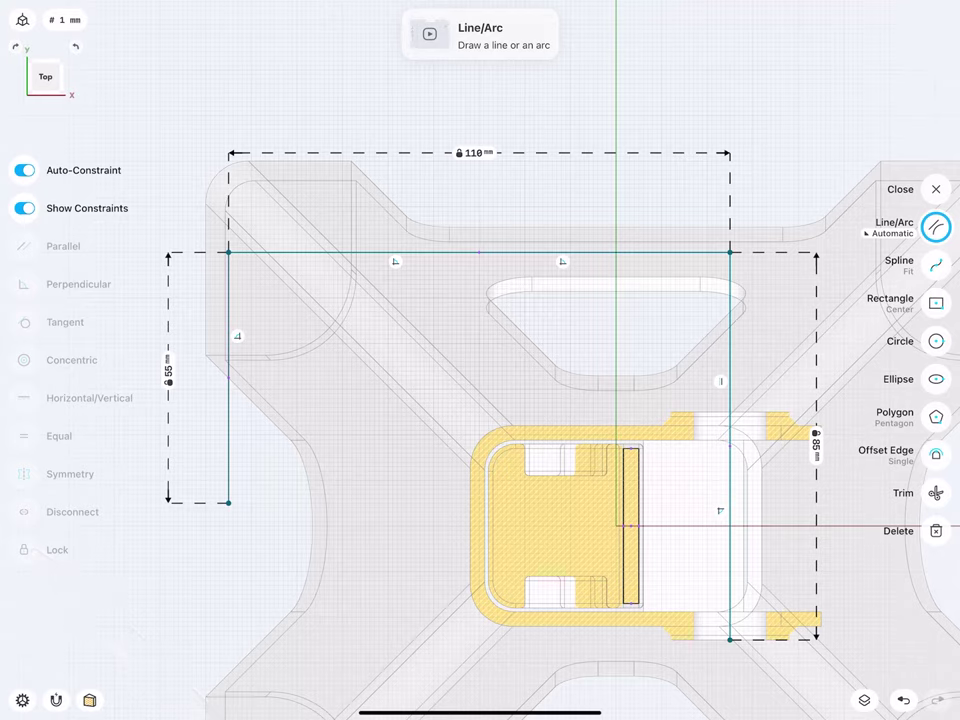
Step: Draw two circles inside the outline's upper corners, each locked at 20 mm radius
{"action": "left_click", "coordinate": [937, 341]}
{"action": "left_click_drag", "start_coordinate": [388, 433], "coordinate": [450, 370]}
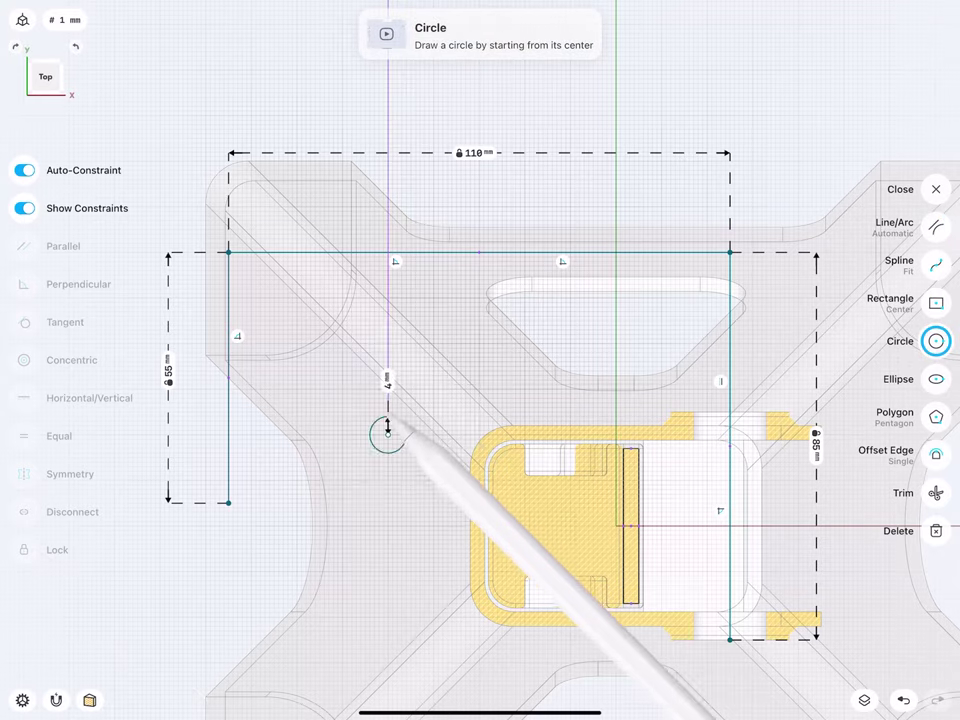
{"action": "left_click", "coordinate": [478, 433]}
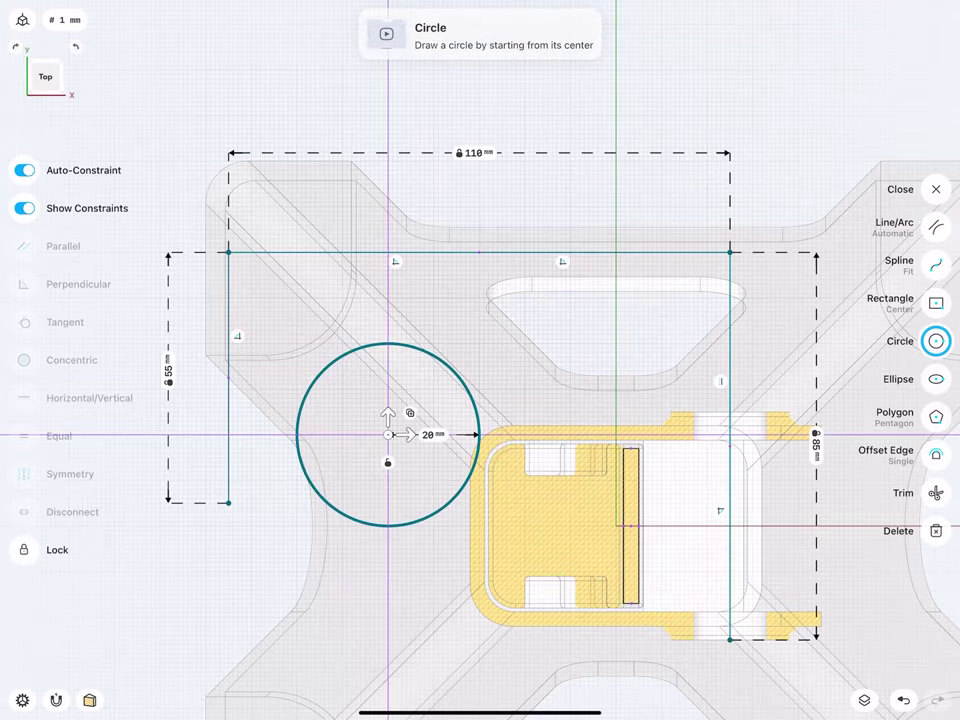
{"action": "left_click", "coordinate": [430, 435]}
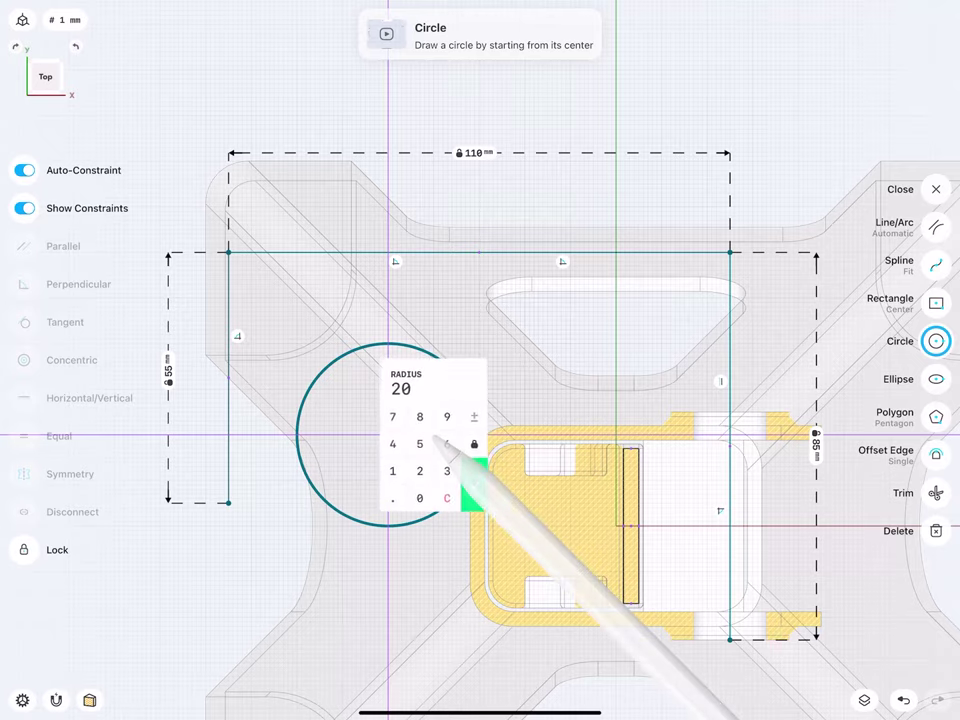
{"action": "left_click", "coordinate": [473, 438]}
{"action": "left_click_drag", "start_coordinate": [594, 398], "coordinate": [658, 334]}
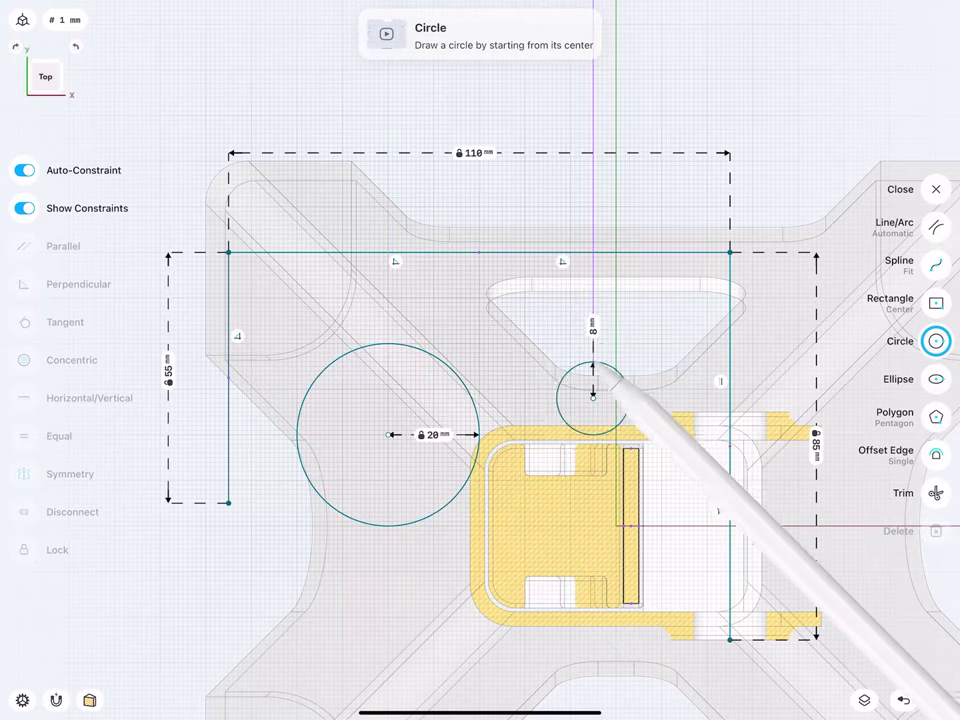
{"action": "left_click", "coordinate": [633, 398]}
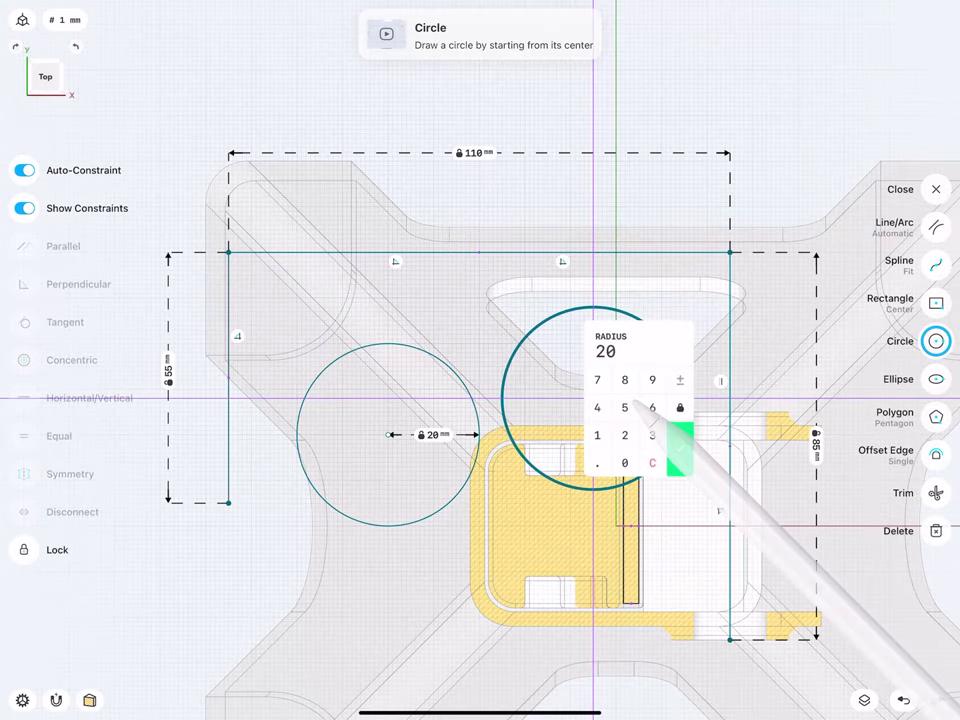
{"action": "left_click", "coordinate": [681, 440]}
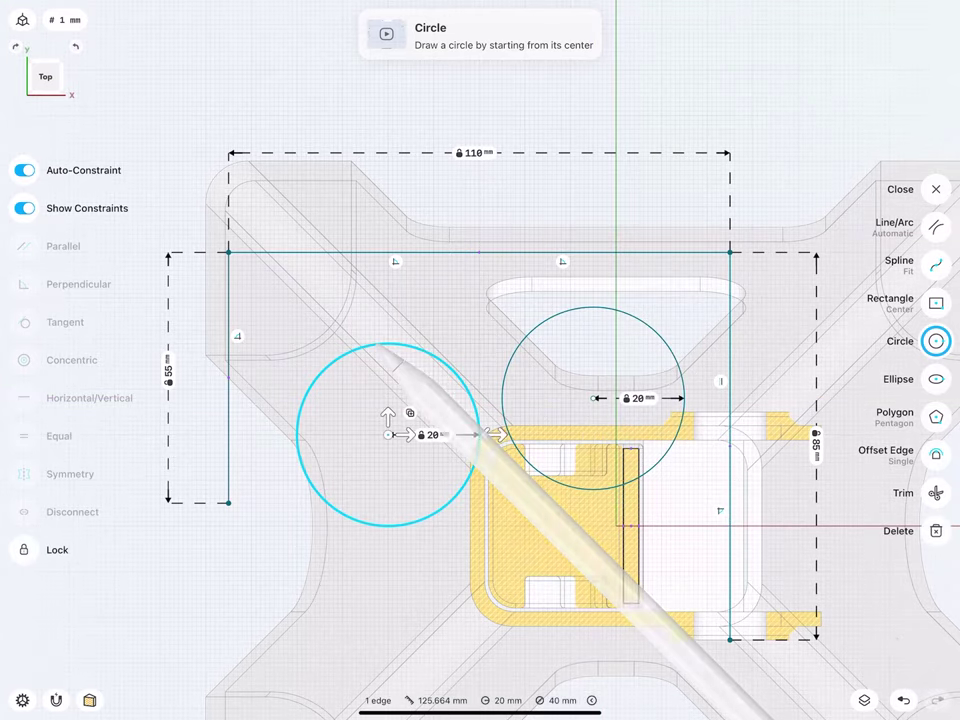
Step: Make each circle tangent to the top edge and to its adjacent side edge
{"action": "left_click", "coordinate": [452, 253]}
{"action": "left_click", "coordinate": [26, 323]}
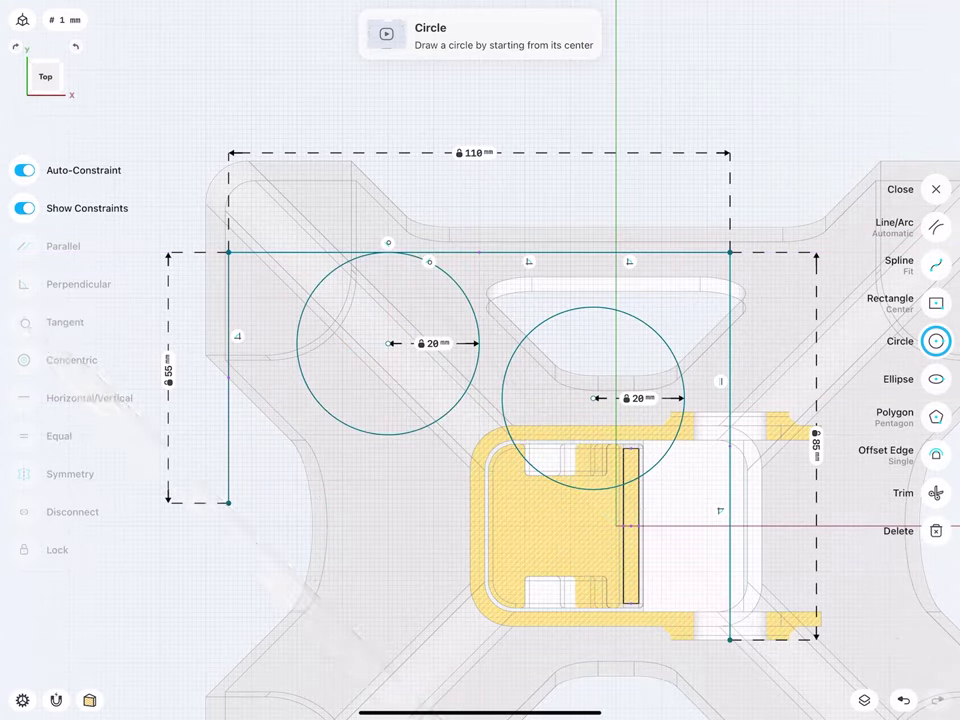
{"action": "left_click", "coordinate": [300, 352]}
{"action": "left_click", "coordinate": [229, 365]}
{"action": "left_click", "coordinate": [26, 323]}
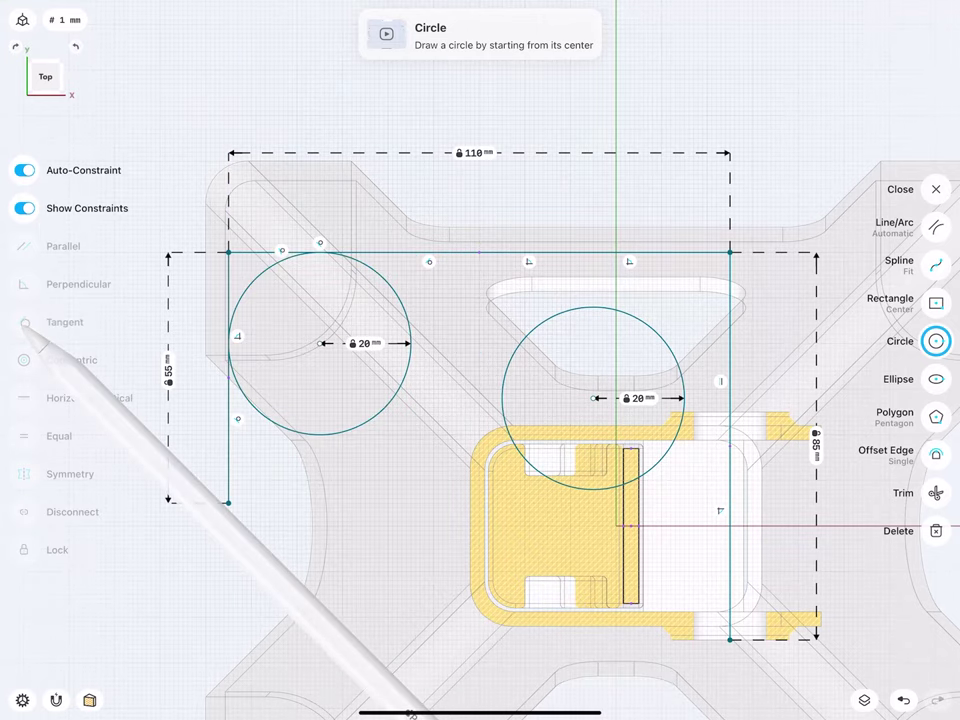
{"action": "left_click", "coordinate": [684, 398]}
{"action": "left_click", "coordinate": [557, 253]}
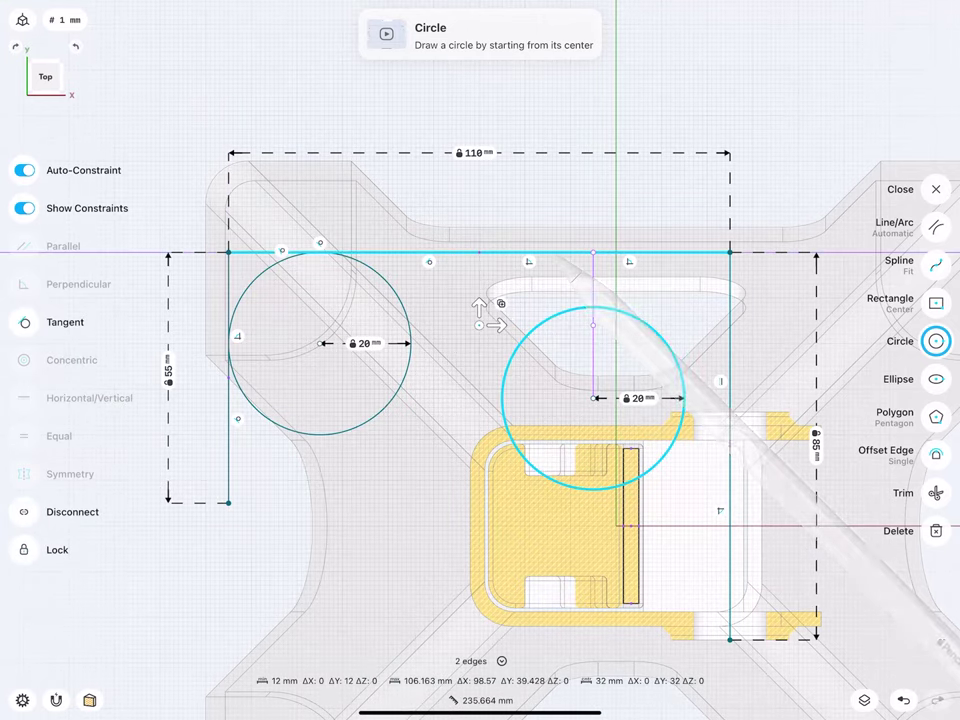
{"action": "left_click", "coordinate": [26, 323]}
{"action": "left_click", "coordinate": [684, 360]}
{"action": "left_click", "coordinate": [731, 320]}
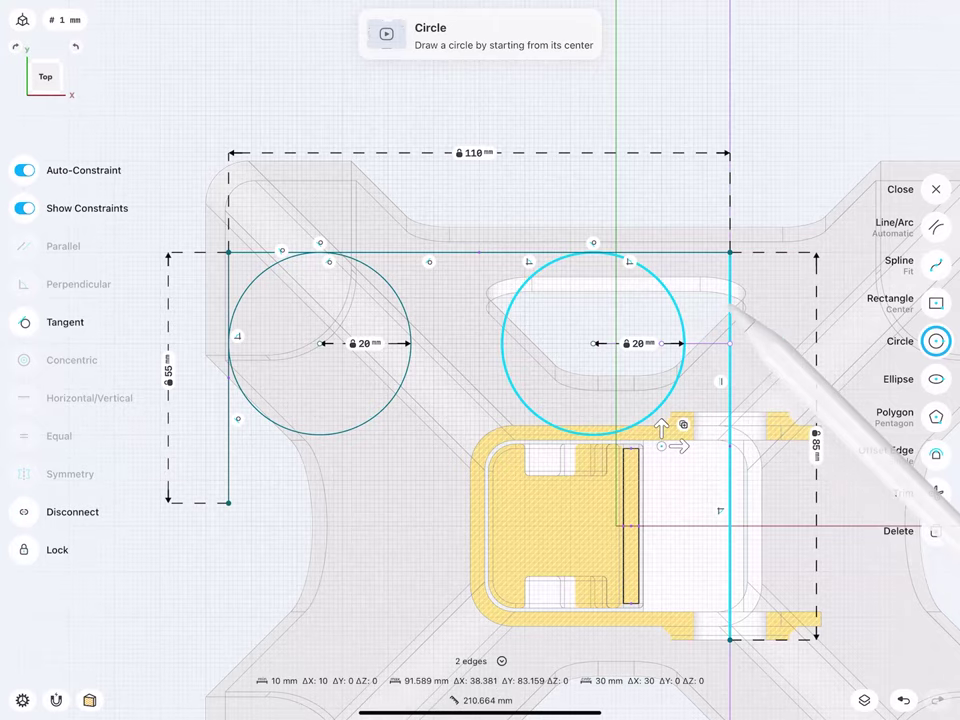
{"action": "left_click", "coordinate": [26, 323]}
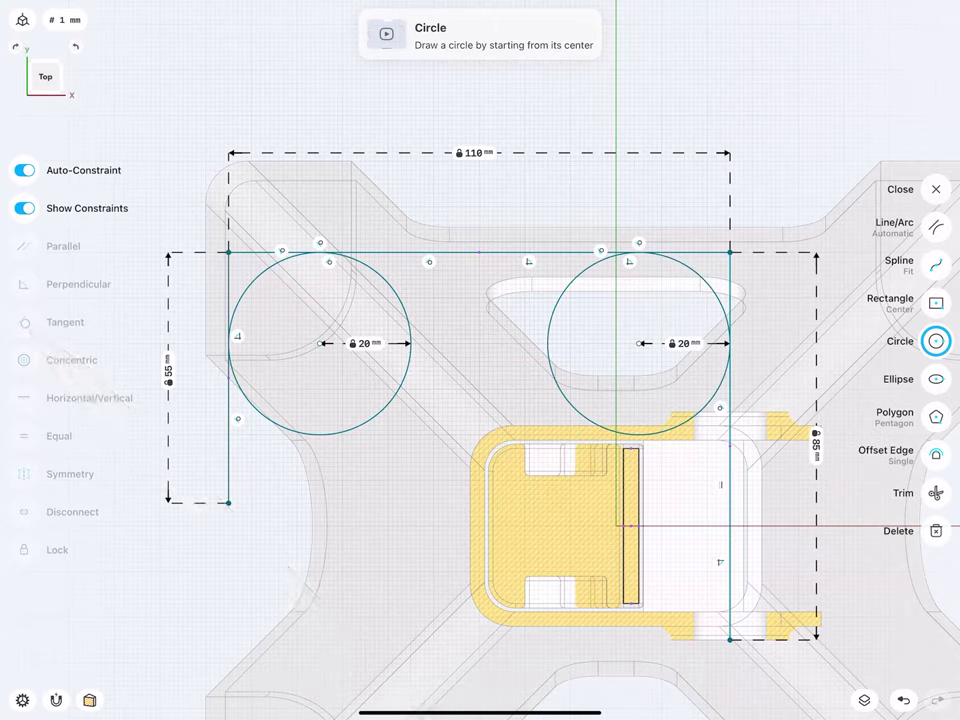
{"action": "left_click", "coordinate": [935, 492]}
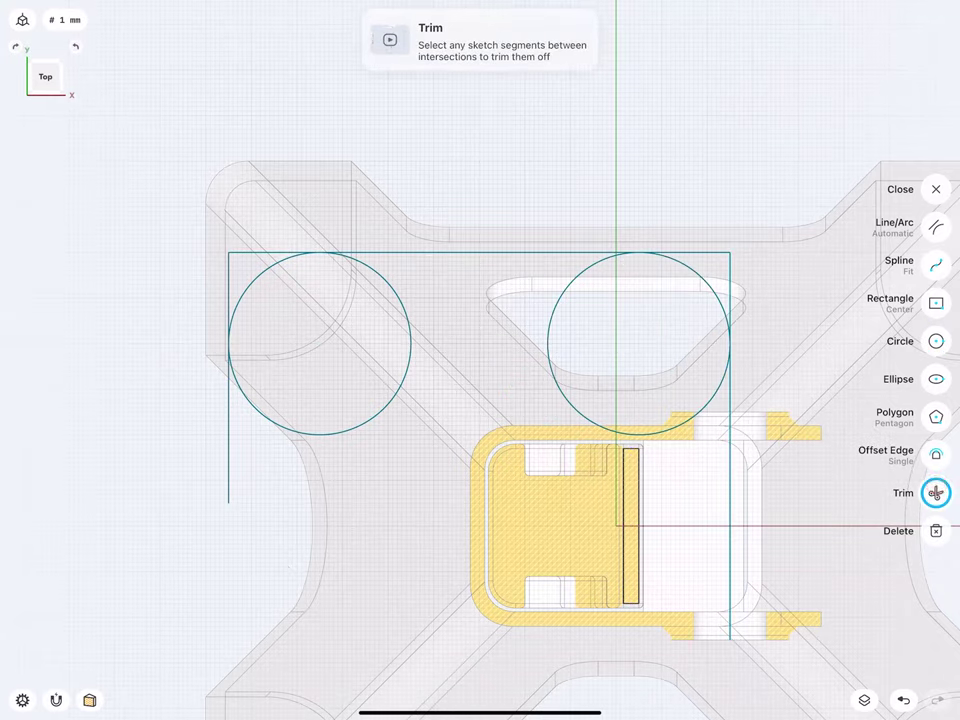
Step: Trim the two circles and the outline's square top corners, leaving 20 mm rounded corners
{"action": "left_click", "coordinate": [303, 432]}
{"action": "left_click", "coordinate": [610, 430]}
{"action": "left_click", "coordinate": [722, 254]}
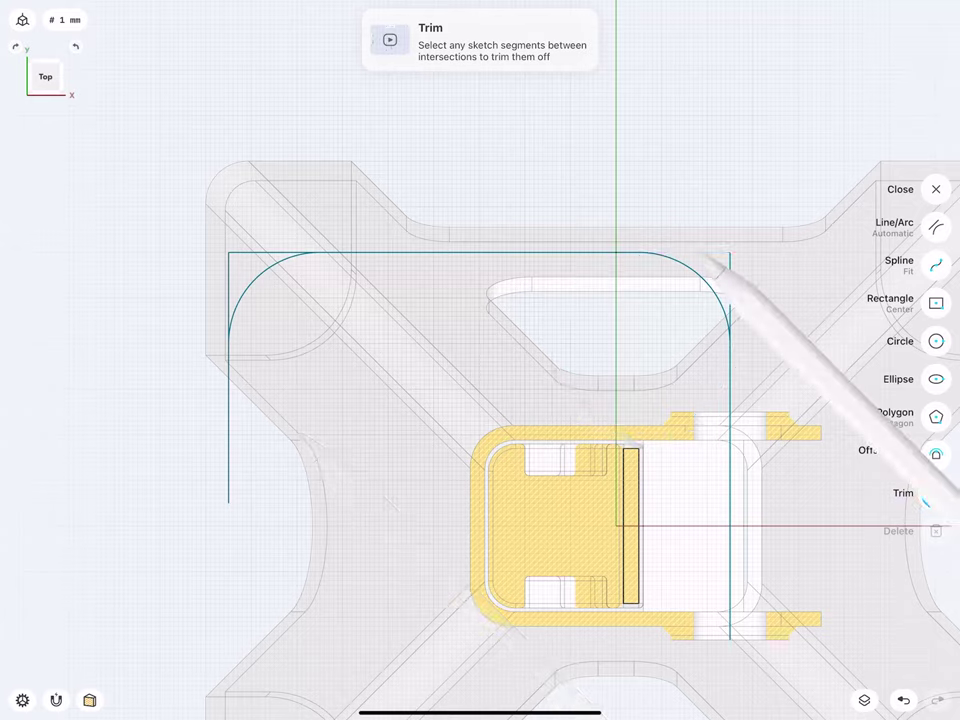
{"action": "left_click", "coordinate": [228, 300]}
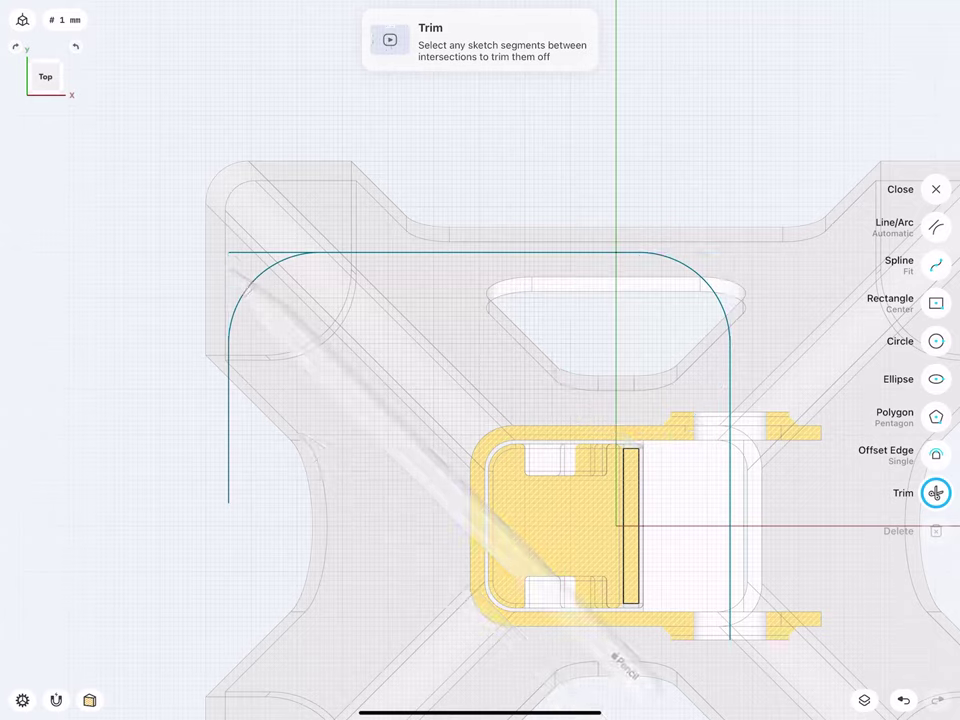
{"action": "left_click", "coordinate": [262, 253]}
Step: Finish the sketch and clear the accidental plane selection
{"action": "scroll", "coordinate": [347, 420], "scroll_direction": "down", "scroll_amount": 5}
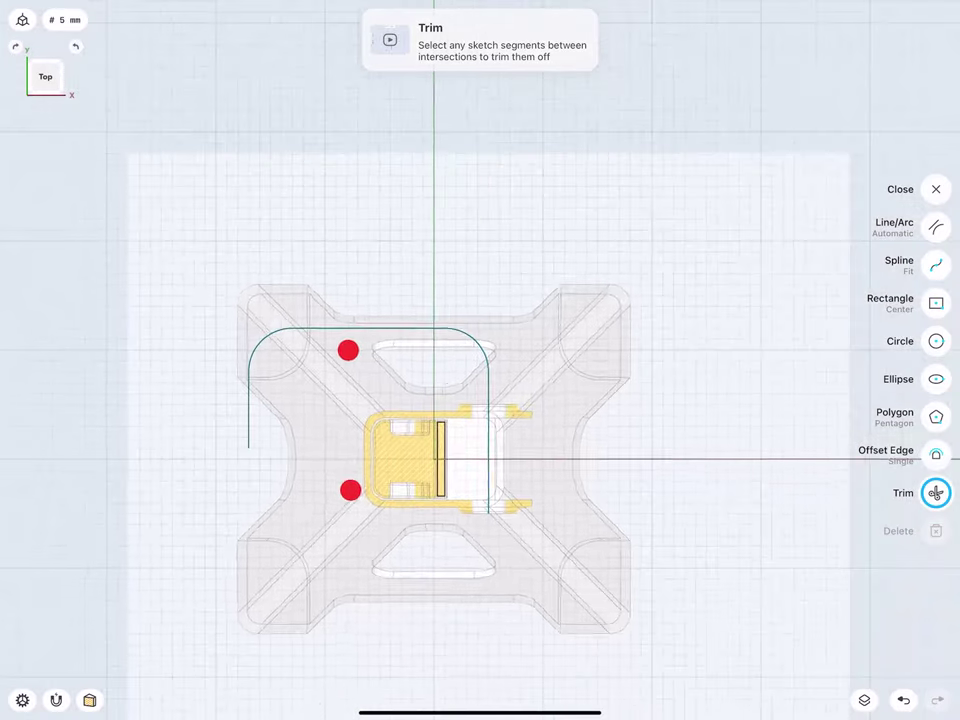
{"action": "mouse_move", "coordinate": [347, 347]}
{"action": "middle_mouse_down"}
{"action": "mouse_move", "coordinate": [309, 221]}
{"action": "mouse_move", "coordinate": [339, 339]}
{"action": "mouse_move", "coordinate": [368, 310]}
{"action": "middle_mouse_up"}
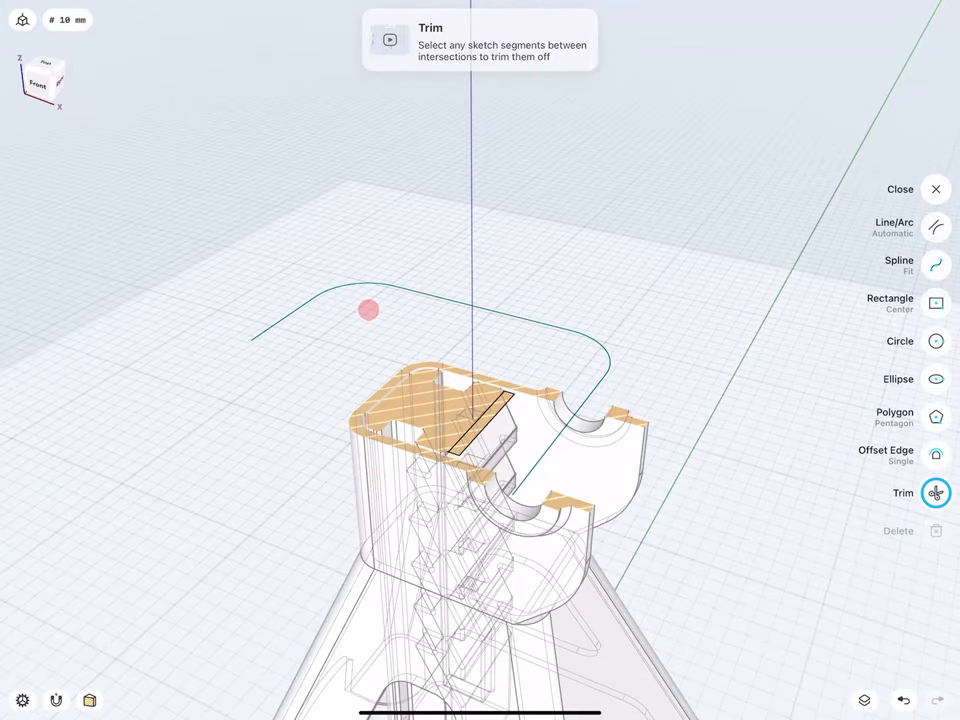
{"action": "left_click", "coordinate": [935, 189]}
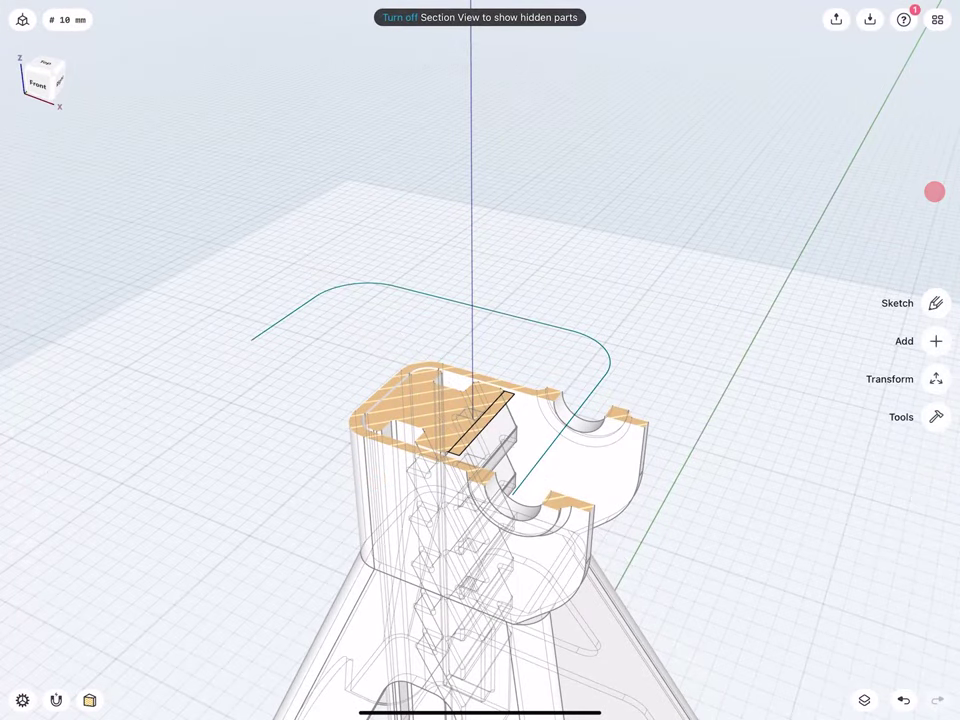
{"action": "left_click", "coordinate": [245, 285]}
{"action": "left_click", "coordinate": [930, 510]}
Step: Turn off Section View in the Items panel so the whole jack is shown
{"action": "middle_click_drag", "start_coordinate": [375, 440], "coordinate": [352, 418]}
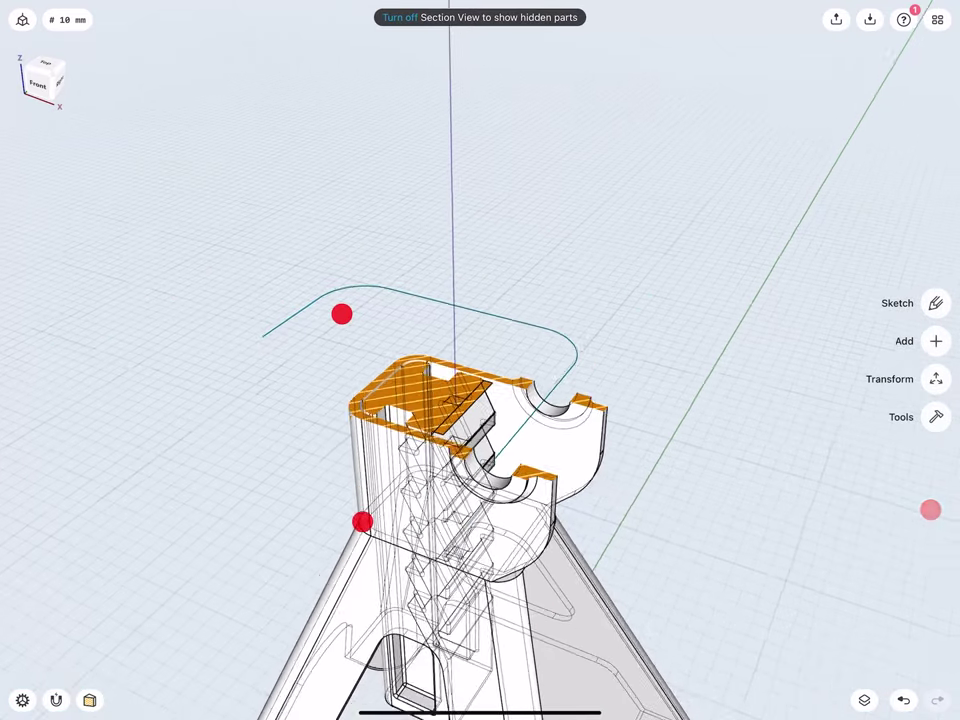
{"action": "mouse_move", "coordinate": [342, 314]}
{"action": "middle_mouse_down"}
{"action": "mouse_move", "coordinate": [349, 274]}
{"action": "mouse_move", "coordinate": [322, 247]}
{"action": "middle_mouse_up"}
{"action": "left_click", "coordinate": [865, 700]}
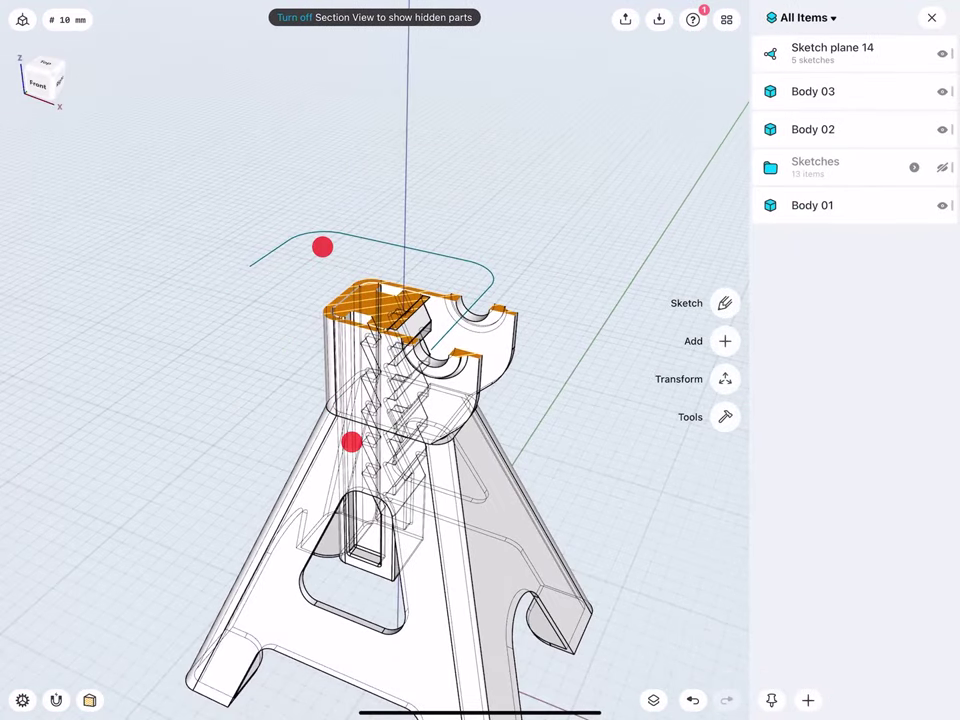
{"action": "left_click", "coordinate": [295, 17]}
{"action": "middle_click_drag", "start_coordinate": [325, 370], "coordinate": [328, 530]}
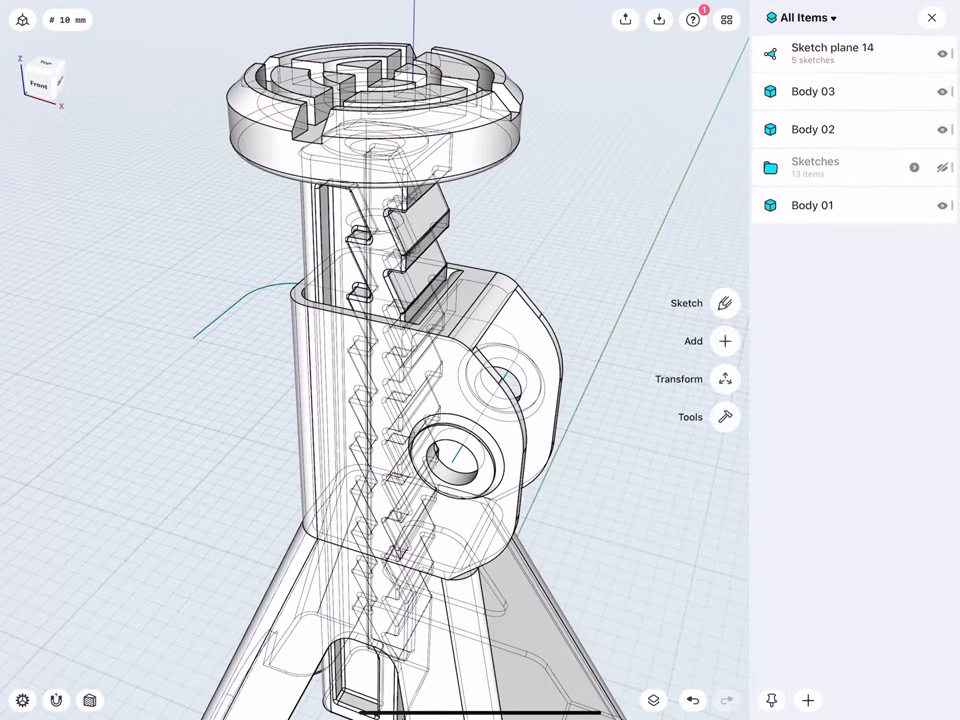
Step: Hide Body 01, Body 02 and Body 03 and show the Sketches folder
{"action": "left_click", "coordinate": [941, 205]}
{"action": "left_click", "coordinate": [941, 131]}
{"action": "left_click", "coordinate": [943, 93]}
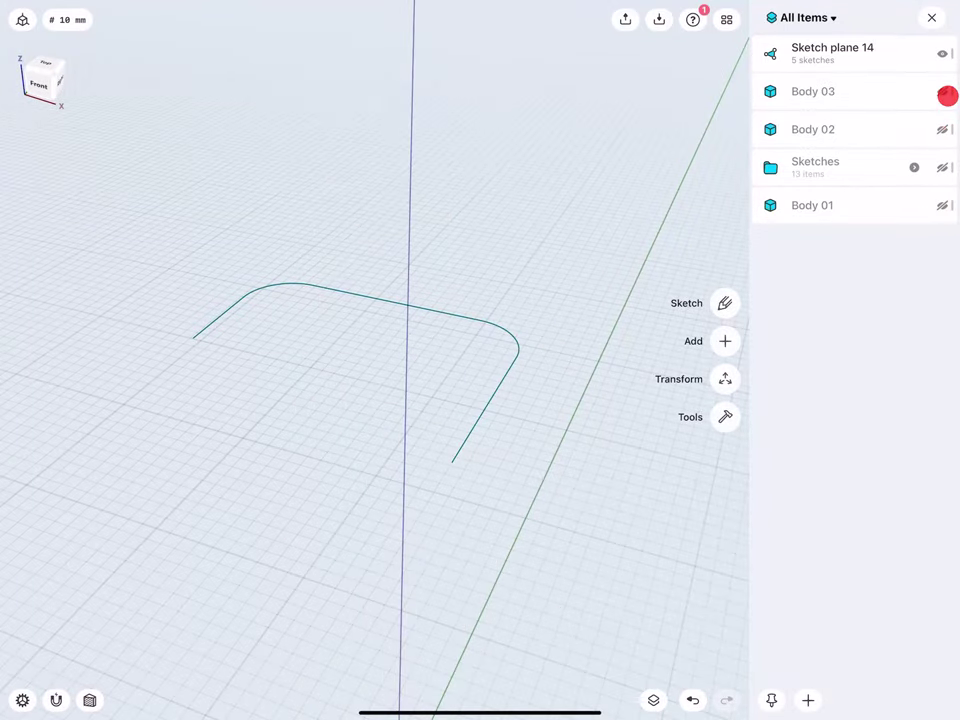
{"action": "left_click", "coordinate": [943, 167]}
{"action": "mouse_move", "coordinate": [400, 372]}
{"action": "middle_mouse_down"}
{"action": "mouse_move", "coordinate": [300, 364]}
{"action": "mouse_move", "coordinate": [377, 351]}
{"action": "middle_mouse_up"}
{"action": "left_click", "coordinate": [725, 416]}
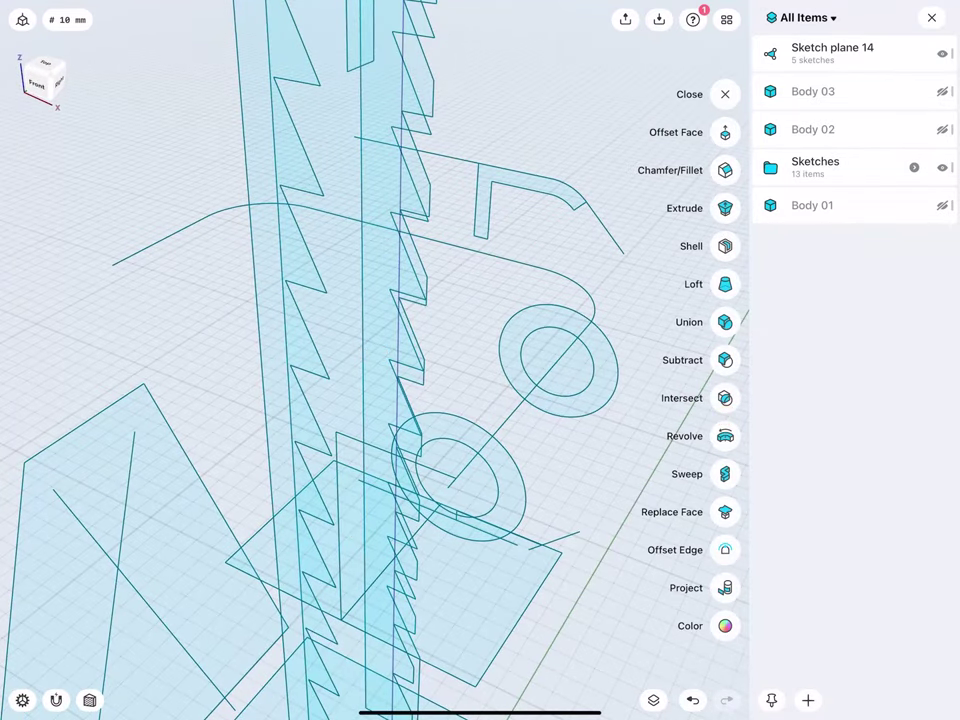
Step: Start a sweep with the small circle as profile and the first line as spine
{"action": "left_click", "coordinate": [724, 473]}
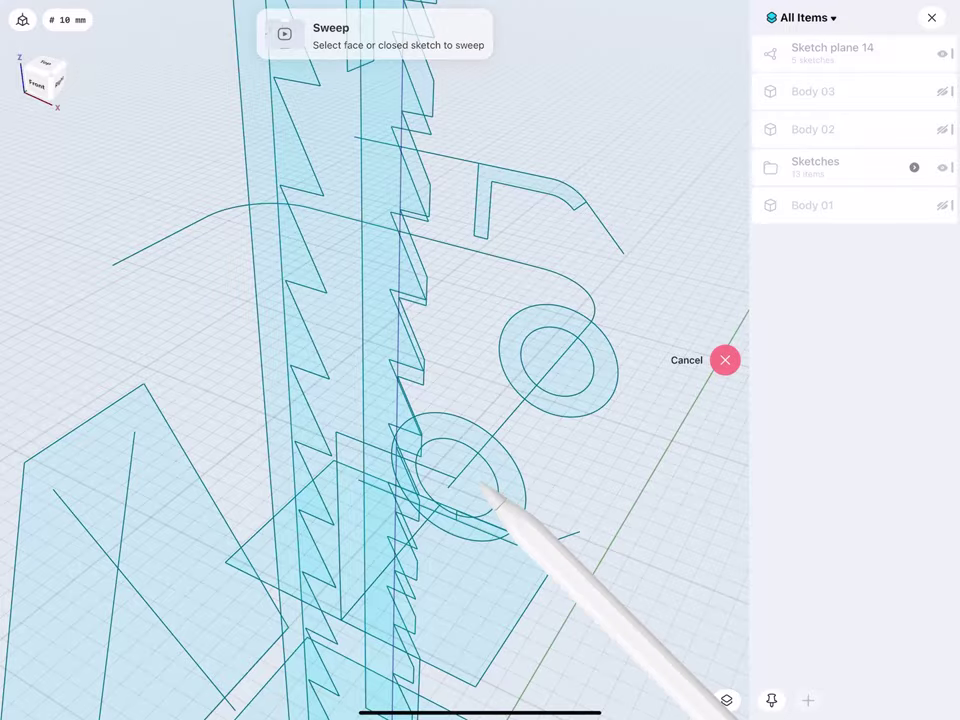
{"action": "left_click", "coordinate": [470, 480]}
{"action": "mouse_move", "coordinate": [400, 470]}
{"action": "middle_mouse_down"}
{"action": "mouse_move", "coordinate": [351, 368]}
{"action": "mouse_move", "coordinate": [340, 379]}
{"action": "mouse_move", "coordinate": [373, 372]}
{"action": "mouse_move", "coordinate": [356, 369]}
{"action": "middle_mouse_up"}
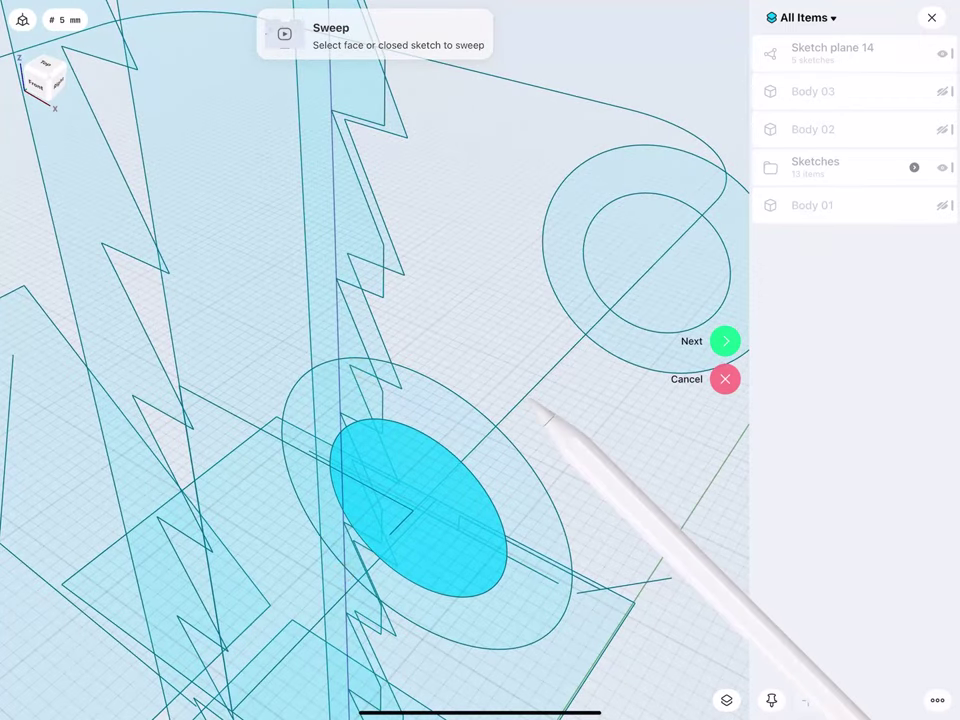
{"action": "left_click", "coordinate": [718, 341]}
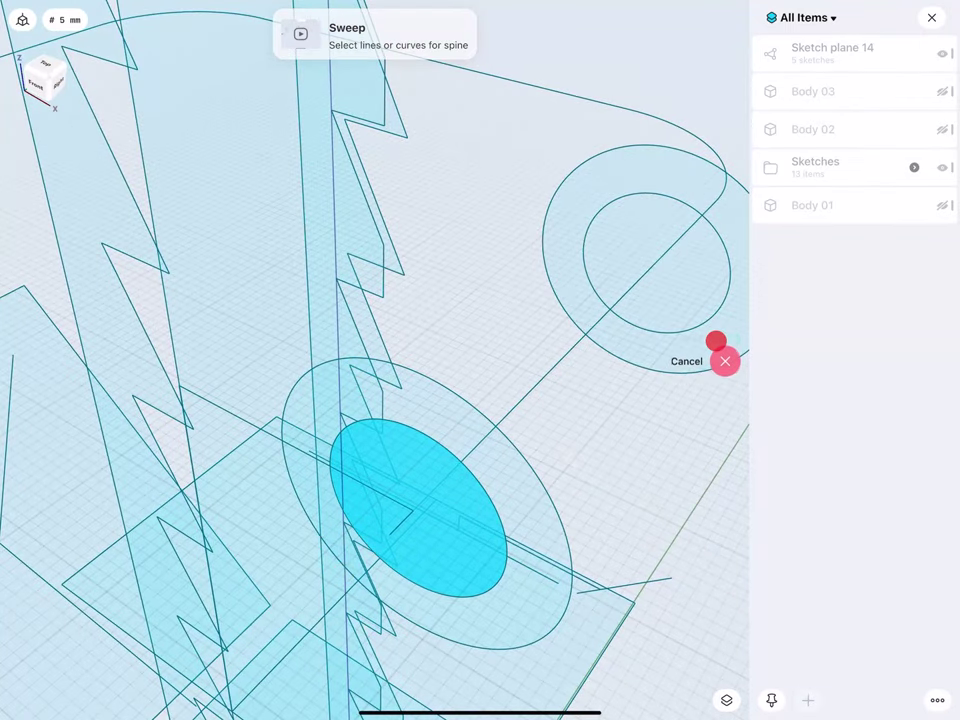
{"action": "left_click", "coordinate": [525, 400]}
{"action": "mouse_move", "coordinate": [466, 532]}
{"action": "middle_mouse_down"}
{"action": "mouse_move", "coordinate": [281, 497]}
{"action": "mouse_move", "coordinate": [311, 454]}
{"action": "middle_mouse_up"}
Step: Add the curved arc, slanted line, top arc and top line to the path, then confirm
{"action": "left_click", "coordinate": [640, 432]}
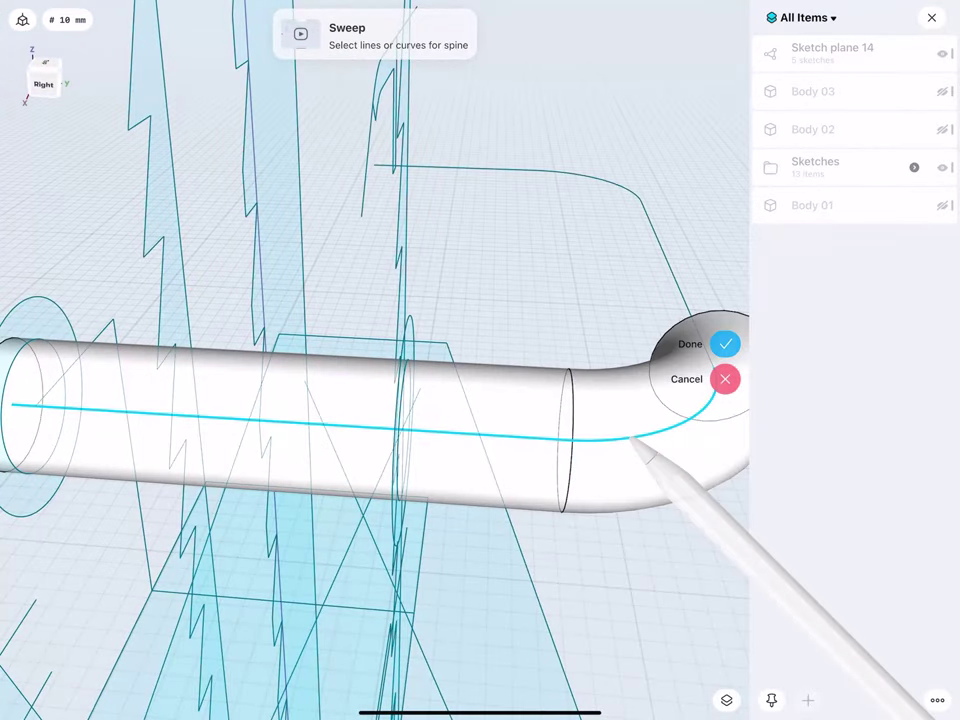
{"action": "left_click", "coordinate": [689, 320]}
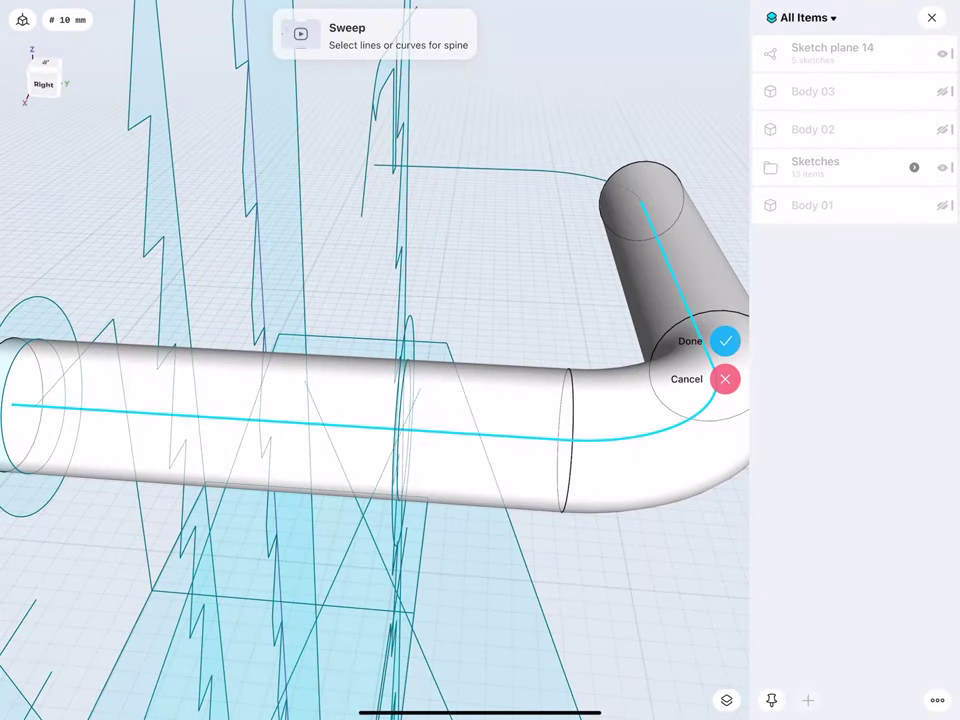
{"action": "left_click", "coordinate": [578, 173]}
{"action": "left_click", "coordinate": [450, 167]}
{"action": "middle_click_drag", "start_coordinate": [291, 275], "coordinate": [404, 280]}
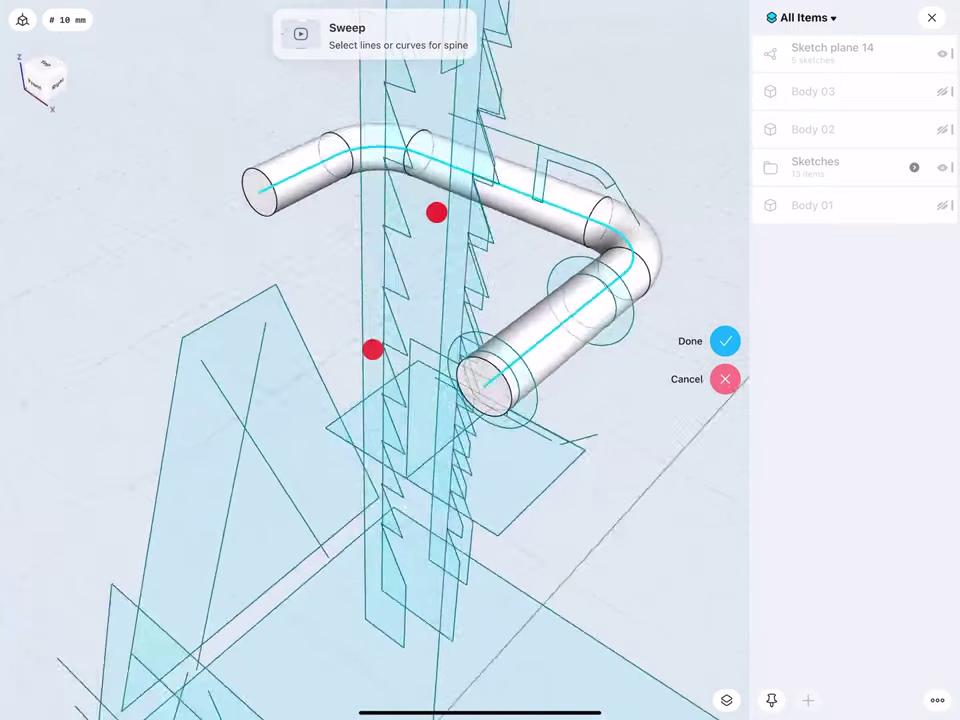
{"action": "middle_click_drag", "start_coordinate": [372, 349], "coordinate": [218, 466]}
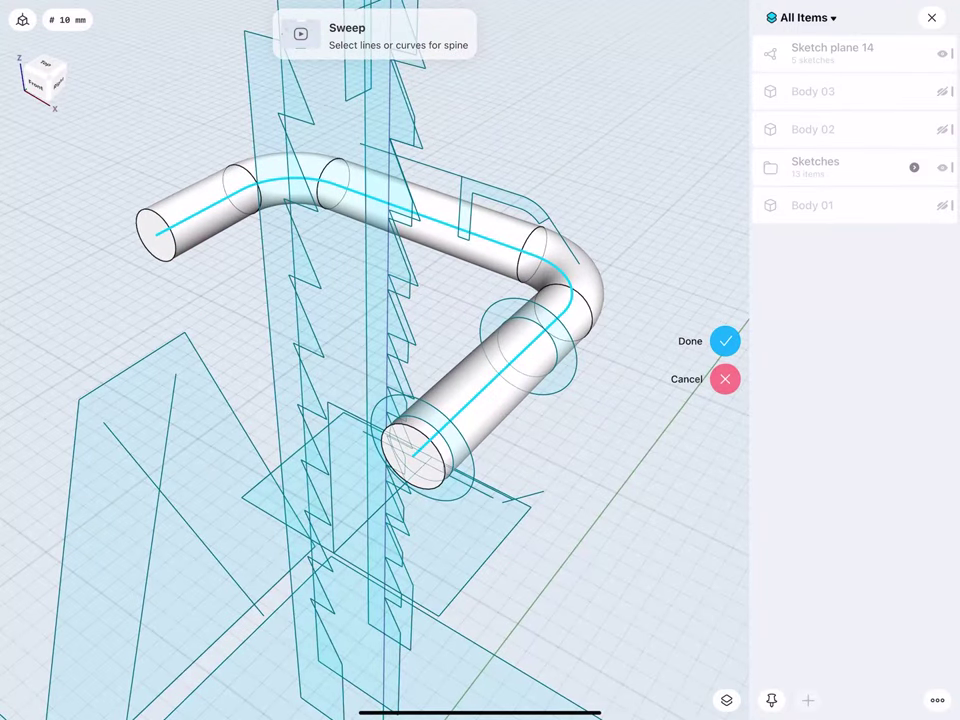
{"action": "left_click", "coordinate": [725, 341]}
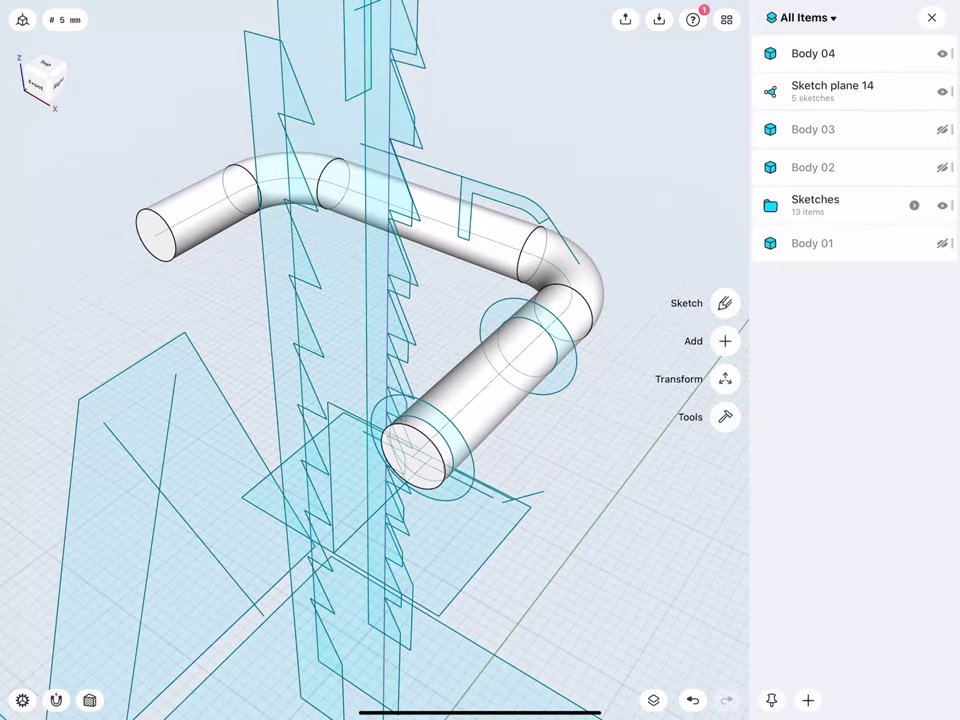
Step: Select the tube's end circle edges and apply a 1.0 mm chamfer
{"action": "left_click", "coordinate": [414, 426]}
{"action": "scroll", "coordinate": [244, 330], "scroll_direction": "up", "scroll_amount": 5}
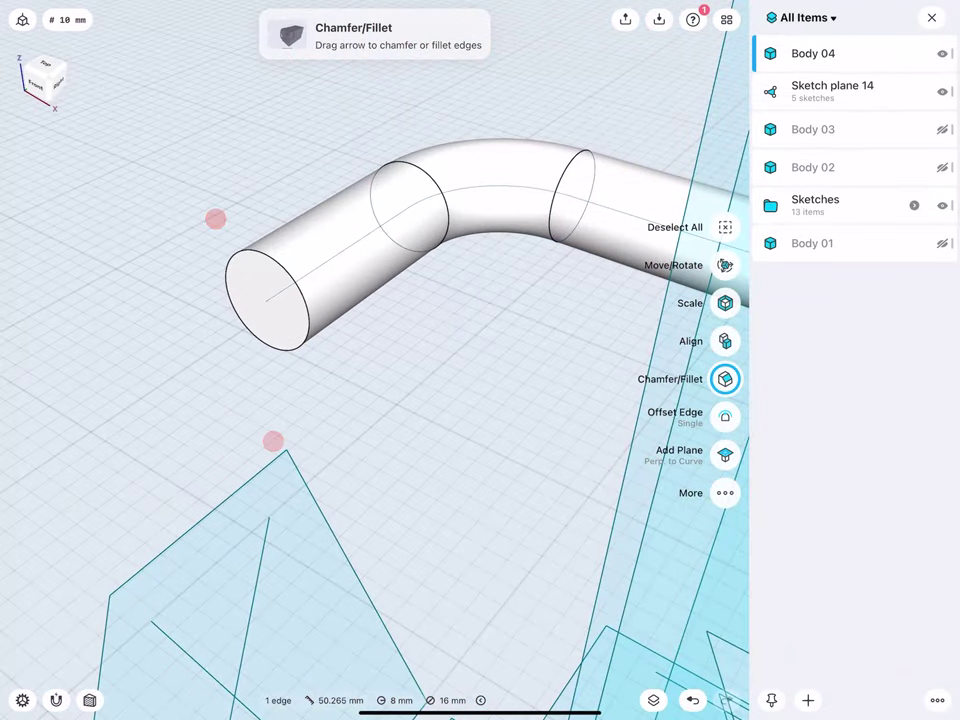
{"action": "left_click", "coordinate": [234, 270]}
{"action": "left_click", "coordinate": [234, 270]}
{"action": "left_click", "coordinate": [243, 249]}
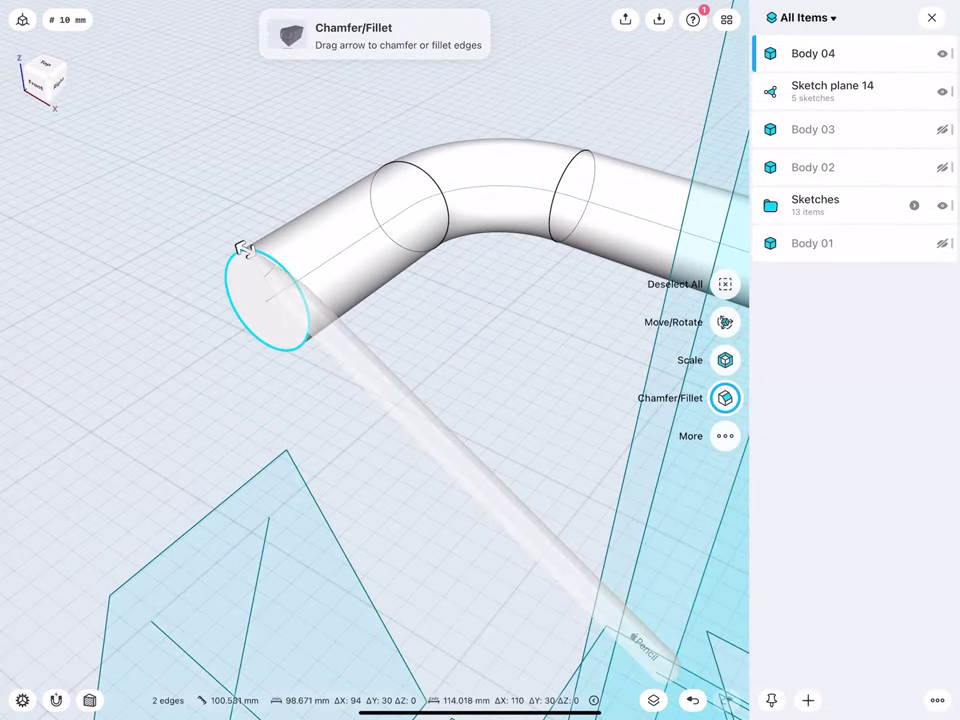
{"action": "left_click", "coordinate": [285, 275]}
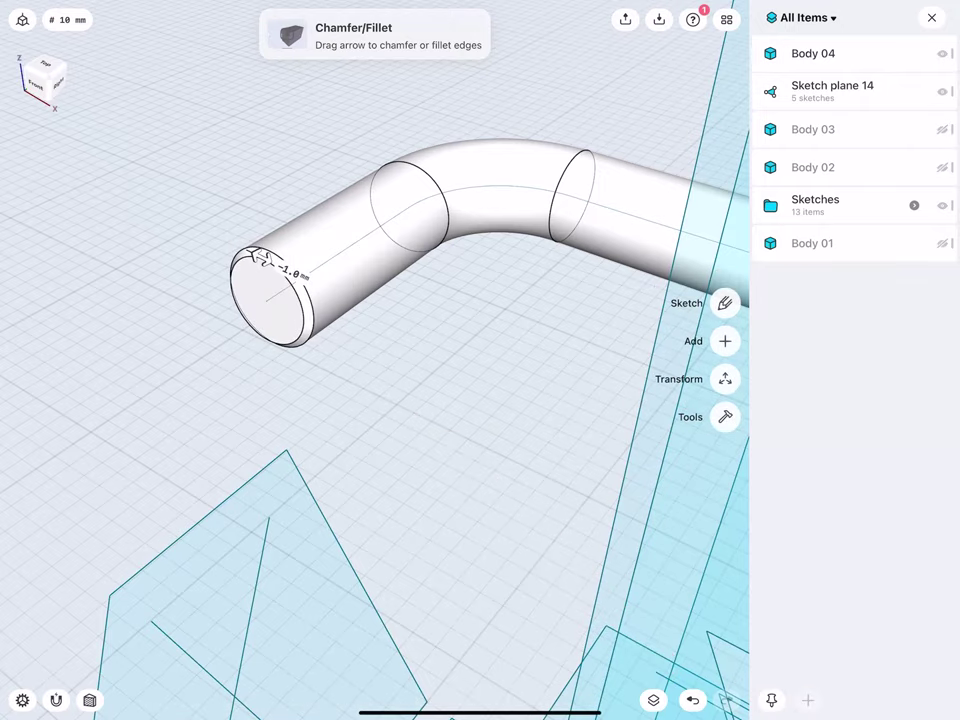
{"action": "left_click", "coordinate": [336, 283]}
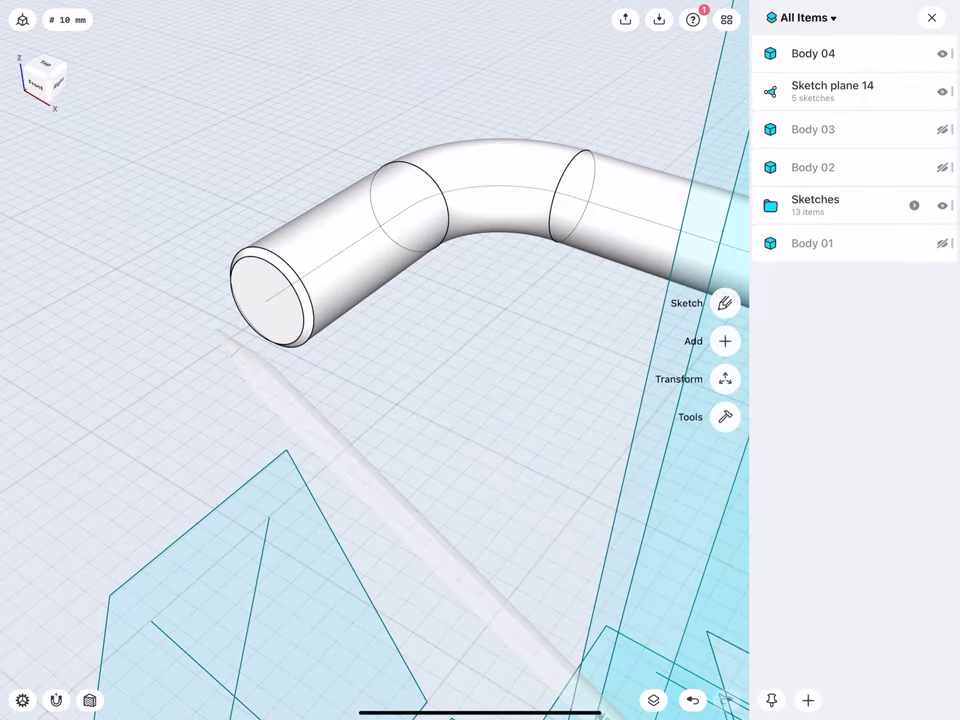
{"action": "left_click_drag", "start_coordinate": [272, 349], "coordinate": [322, 453]}
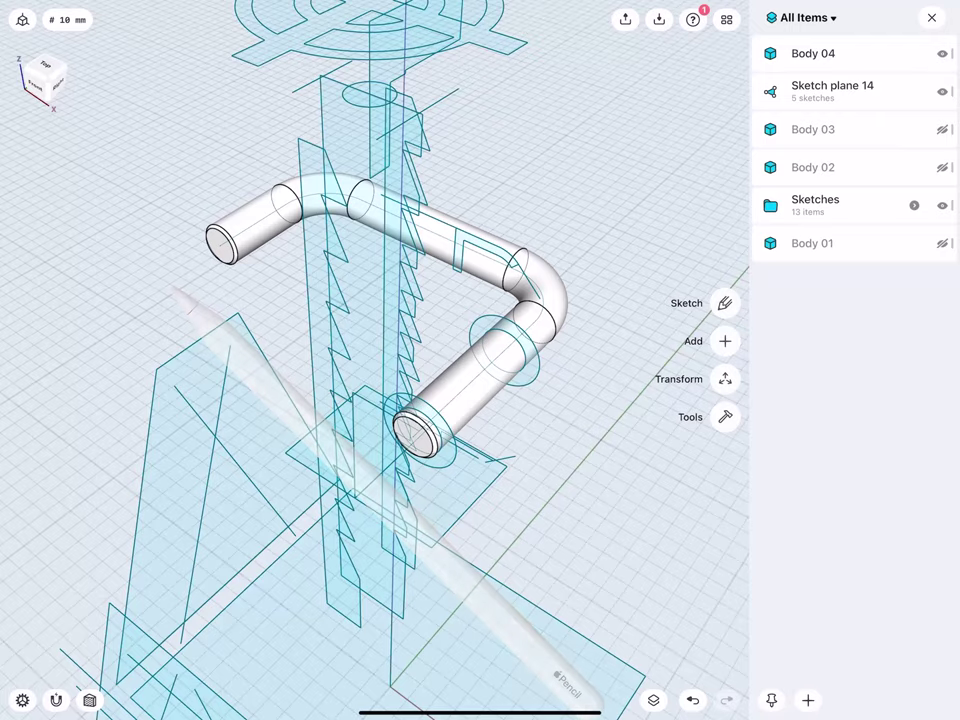
{"action": "scroll", "coordinate": [272, 398], "scroll_direction": "up", "scroll_amount": 2}
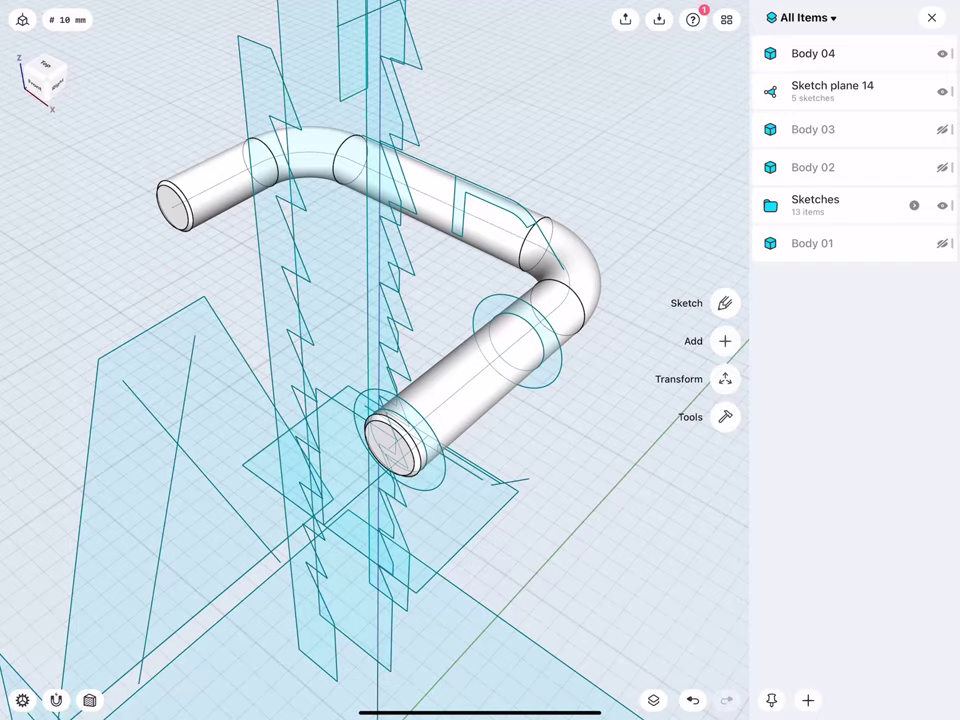
Step: Move Sketch plane 14 into the Sketches folder
{"action": "left_click", "coordinate": [836, 87]}
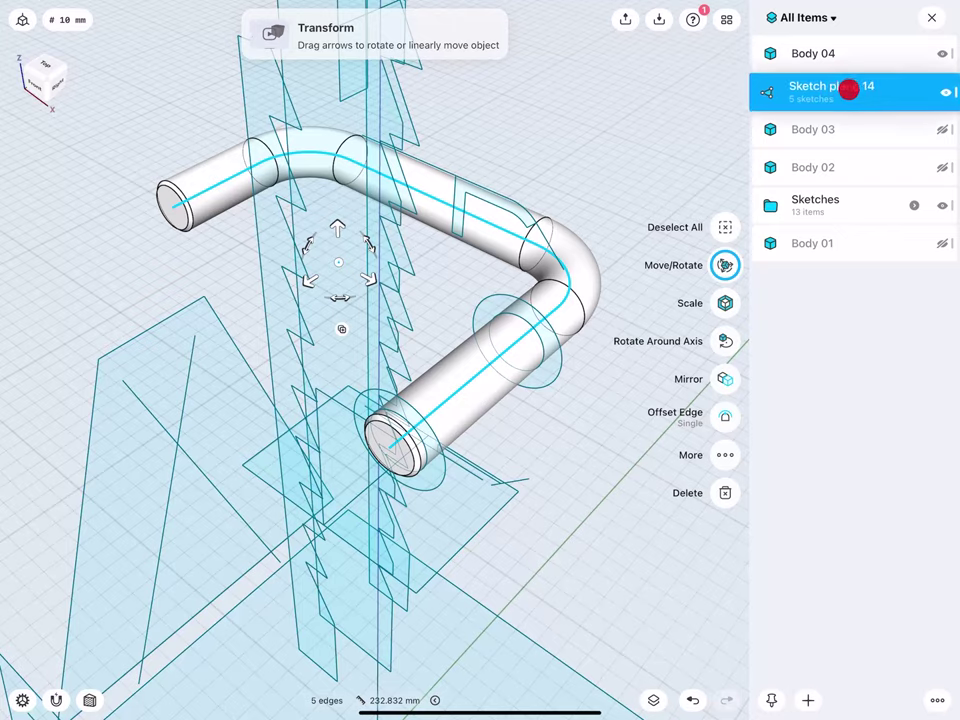
{"action": "left_click_drag", "start_coordinate": [848, 88], "coordinate": [840, 199]}
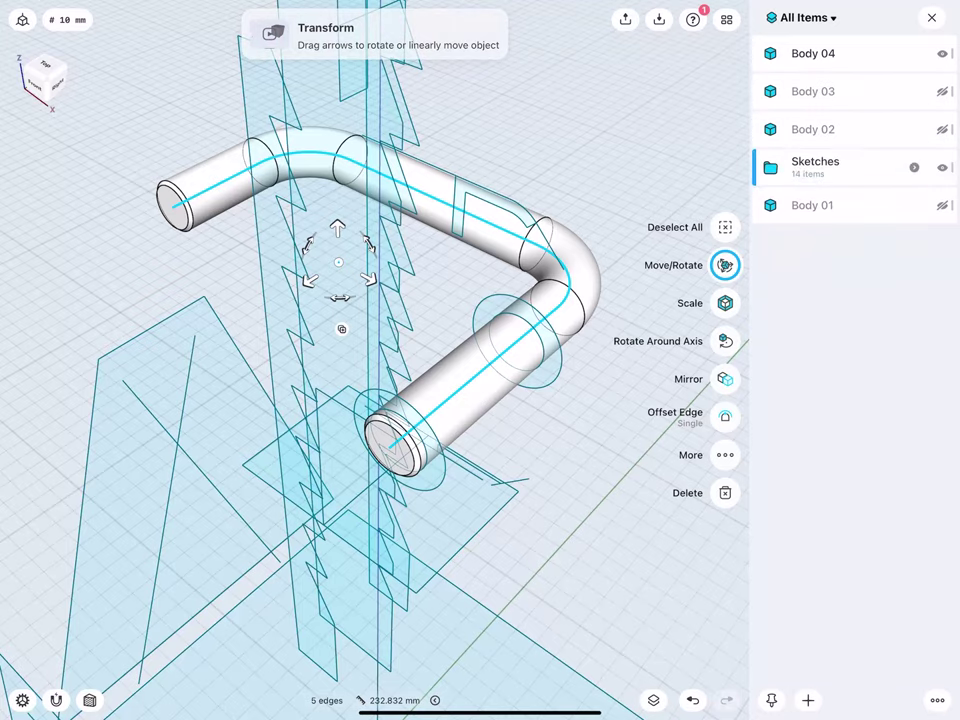
{"action": "left_click", "coordinate": [932, 18]}
{"action": "middle_click_drag", "start_coordinate": [343, 294], "coordinate": [290, 367]}
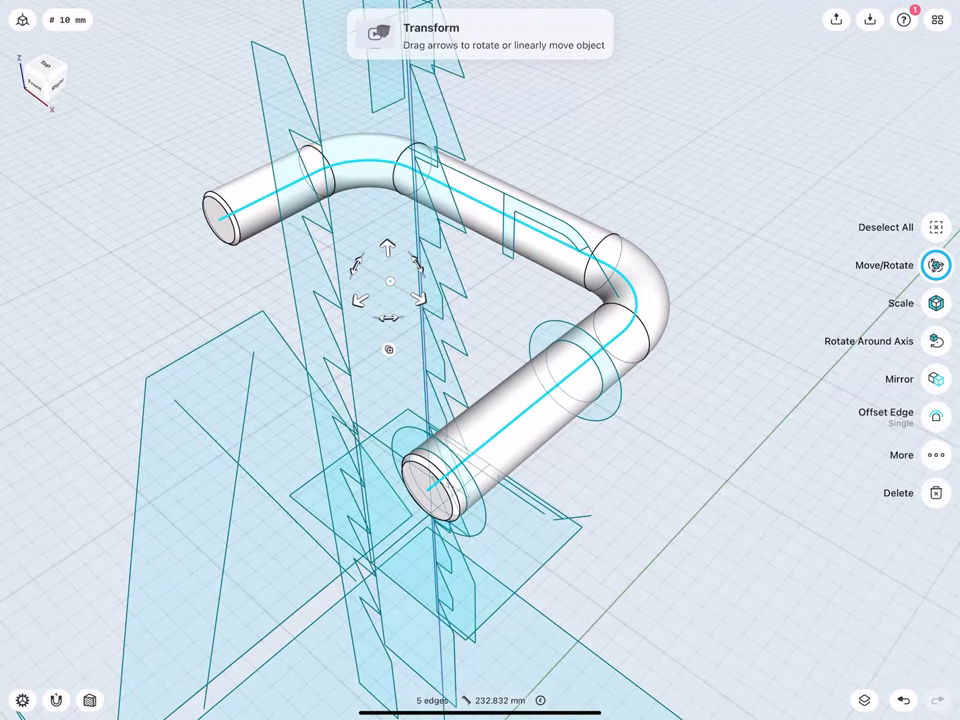
Step: Hide the Sketches folder and show Body 01, Body 02 and Body 03 again
{"action": "left_click", "coordinate": [938, 19]}
{"action": "middle_click_drag", "start_coordinate": [204, 268], "coordinate": [263, 312]}
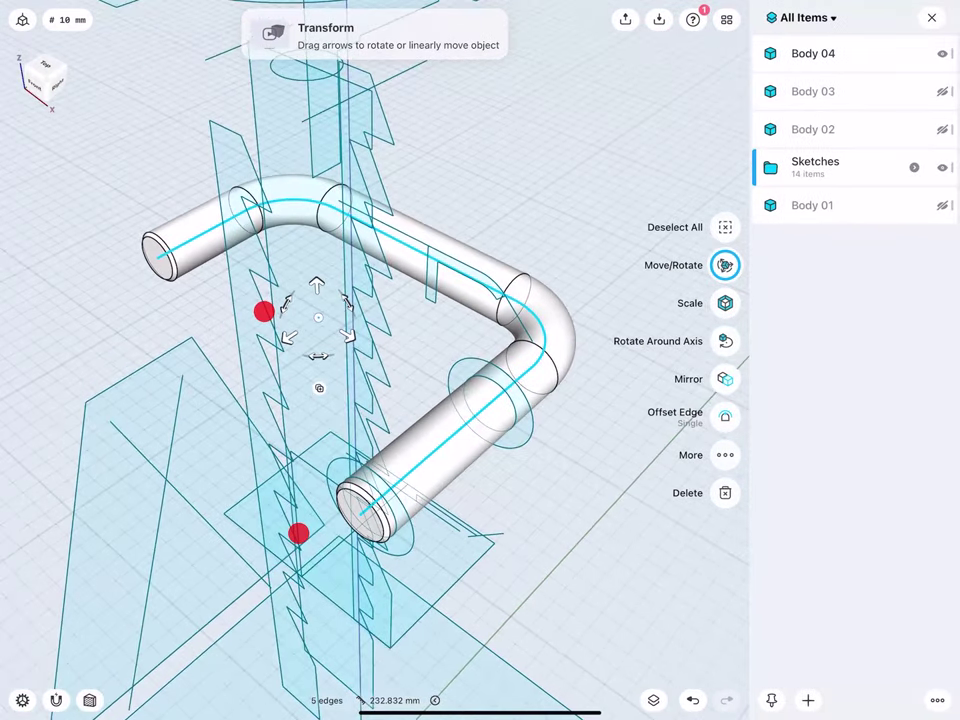
{"action": "left_click", "coordinate": [941, 169]}
{"action": "left_click", "coordinate": [941, 207]}
{"action": "left_click", "coordinate": [939, 134]}
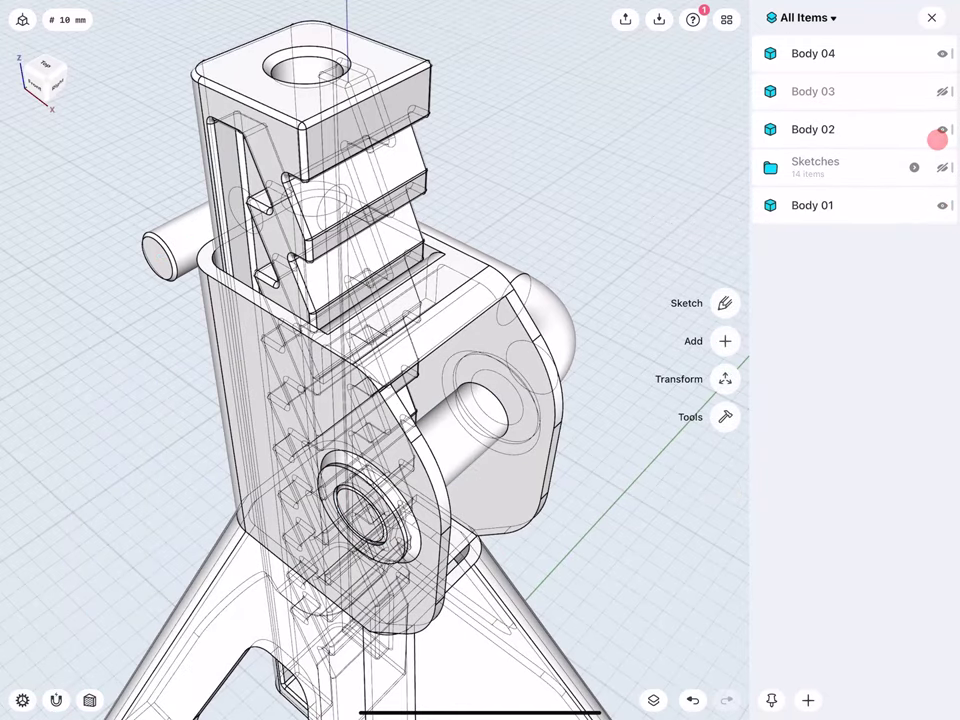
{"action": "left_click", "coordinate": [940, 92]}
{"action": "left_click", "coordinate": [931, 17]}
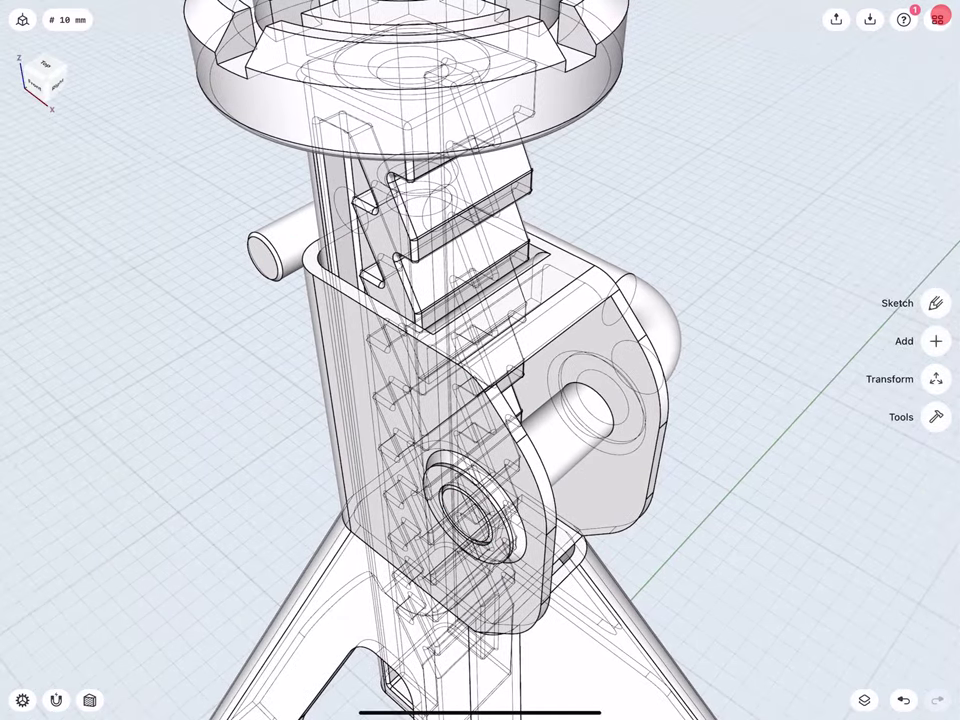
{"action": "scroll", "coordinate": [480, 360], "scroll_direction": "down", "scroll_amount": 10}
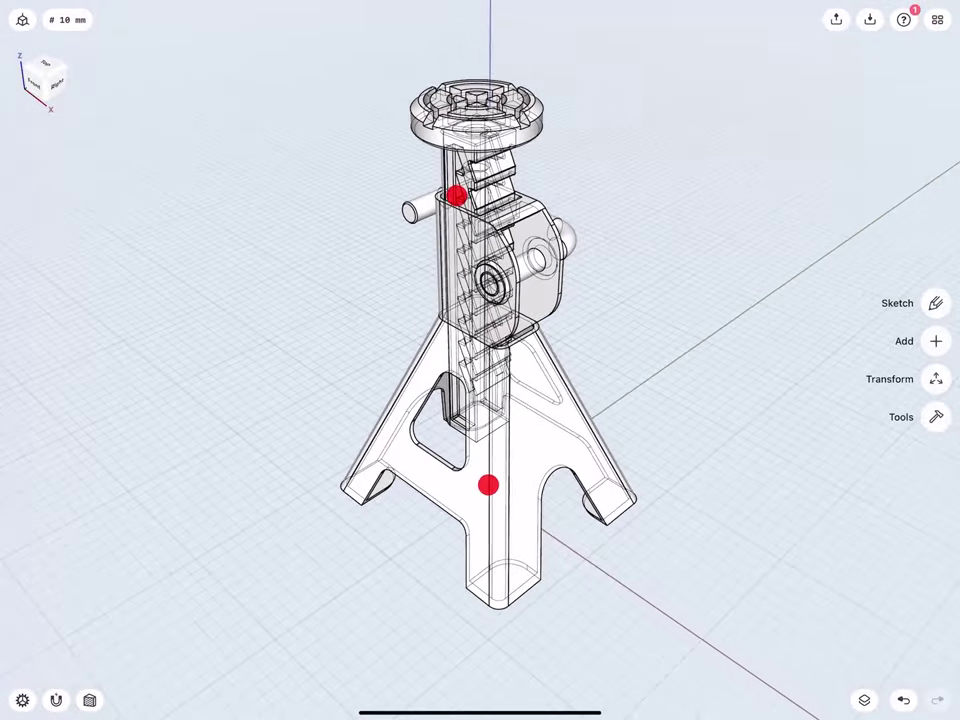
{"action": "middle_click_drag", "start_coordinate": [456, 195], "coordinate": [489, 484]}
{"action": "scroll", "coordinate": [350, 380], "scroll_direction": "up", "scroll_amount": 8}
Step: Start a sketch on the ratchet body face and draw an 8 mm-radius circle at the hole
{"action": "double_click", "coordinate": [405, 373]}
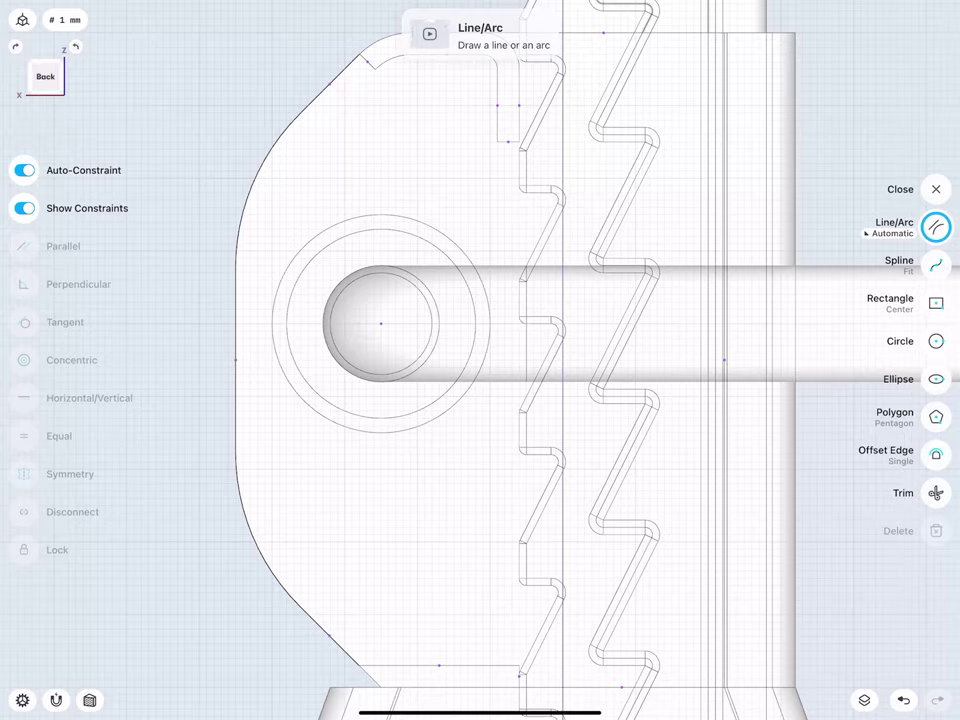
{"action": "scroll", "coordinate": [322, 449], "scroll_direction": "up", "scroll_amount": 5}
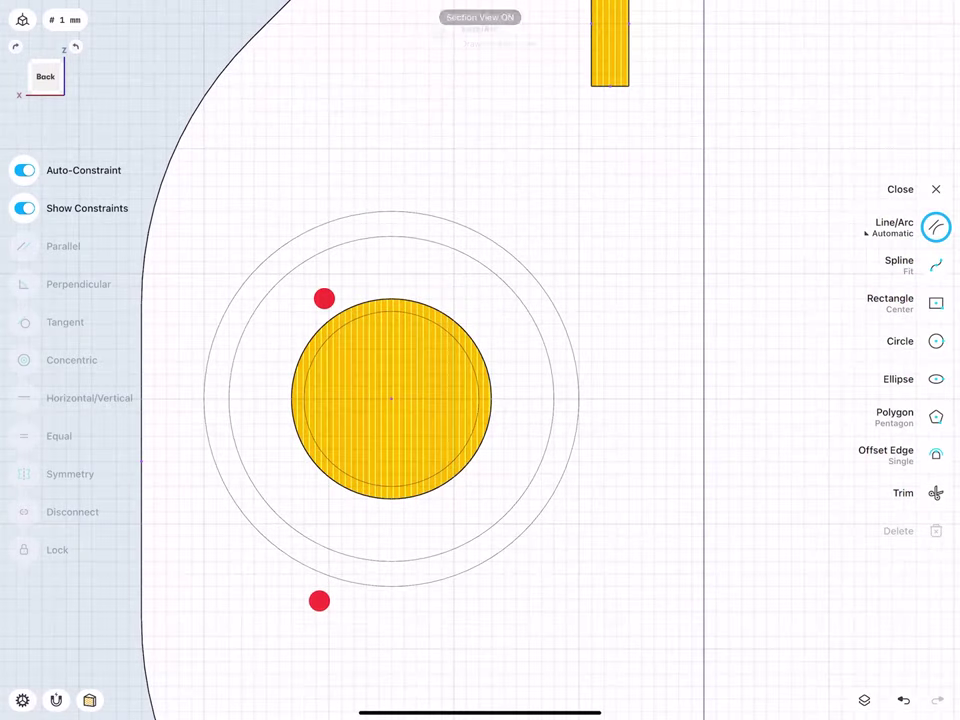
{"action": "scroll", "coordinate": [322, 449], "scroll_direction": "up", "scroll_amount": 2}
{"action": "left_click", "coordinate": [937, 341]}
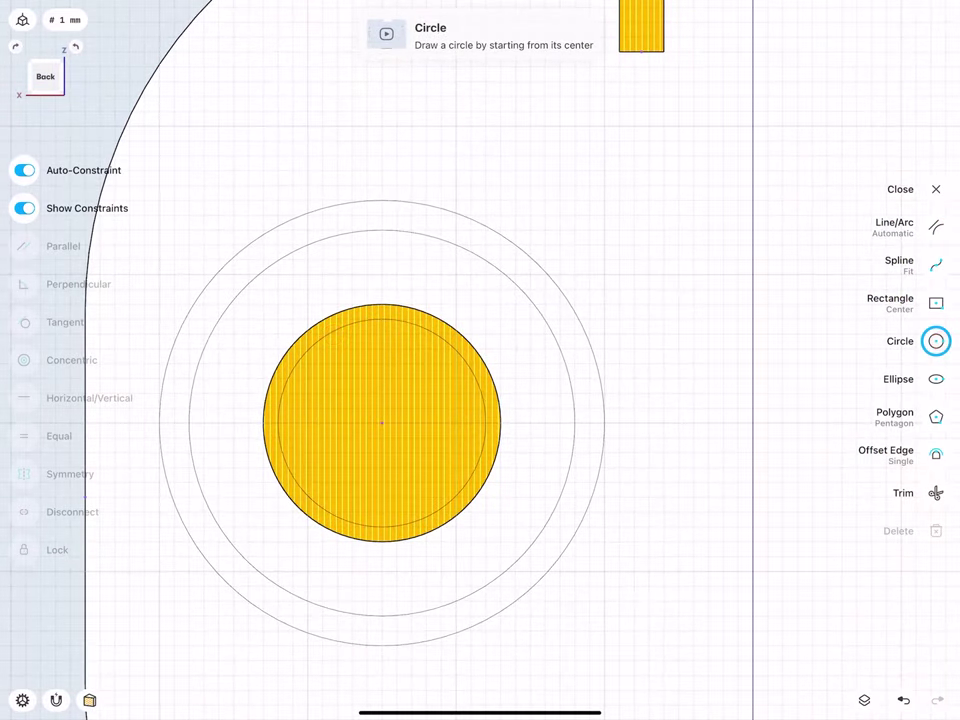
{"action": "left_click_drag", "start_coordinate": [381, 422], "coordinate": [381, 304]}
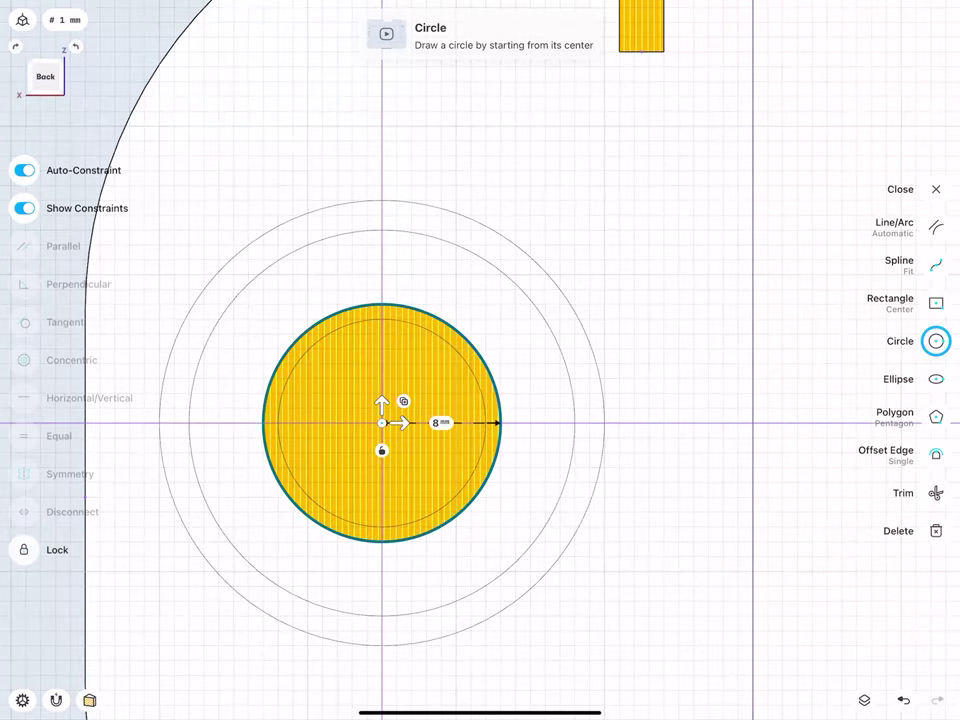
{"action": "left_click", "coordinate": [440, 423]}
{"action": "left_click", "coordinate": [482, 478]}
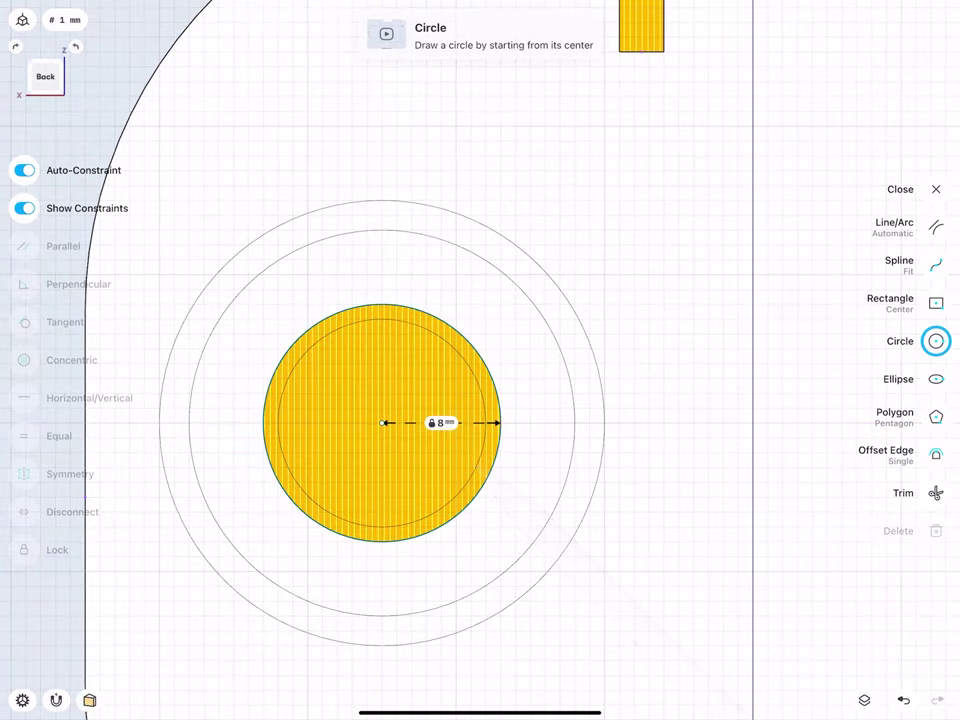
Step: Offset the 8 mm circle 5 mm outward into a concentric ring
{"action": "left_click", "coordinate": [497, 384]}
{"action": "left_click", "coordinate": [930, 455]}
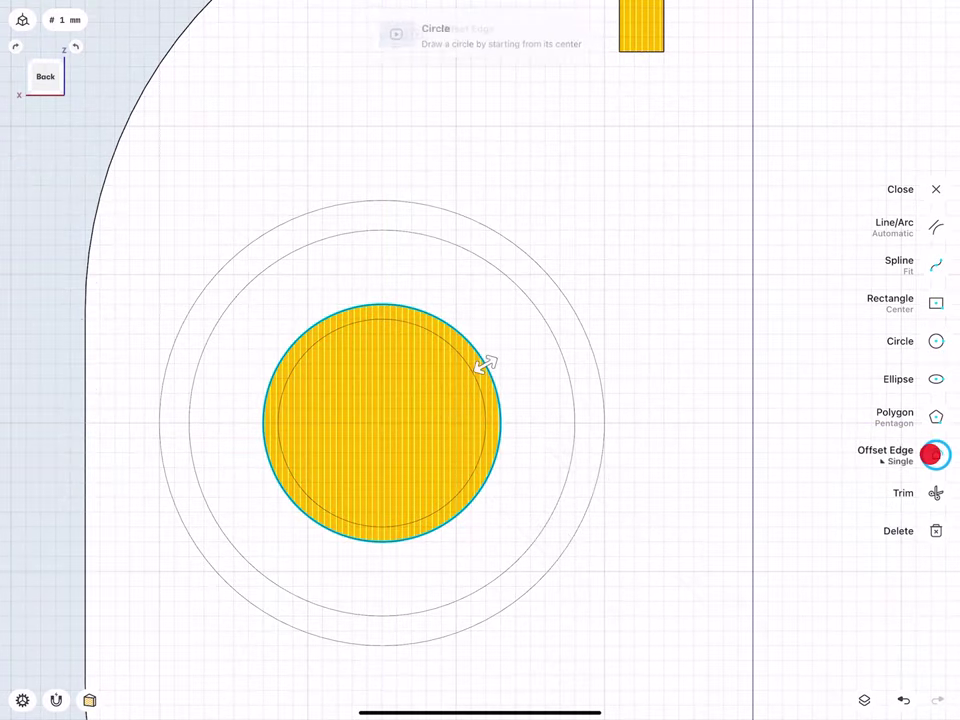
{"action": "left_click_drag", "start_coordinate": [485, 365], "coordinate": [550, 330]}
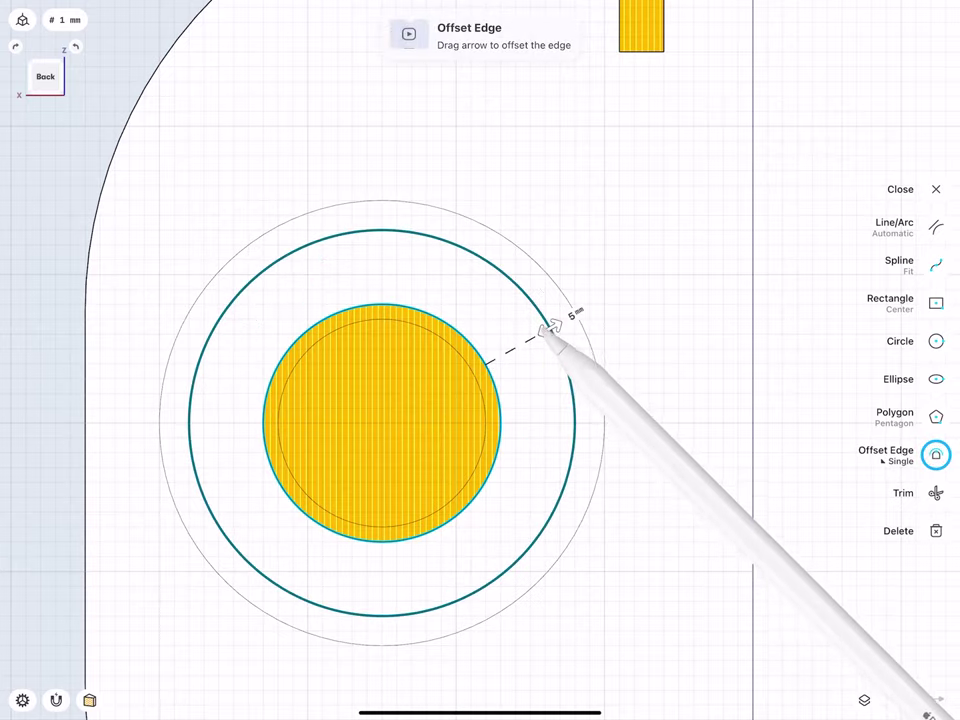
{"action": "left_click", "coordinate": [573, 316]}
{"action": "left_click", "coordinate": [617, 349]}
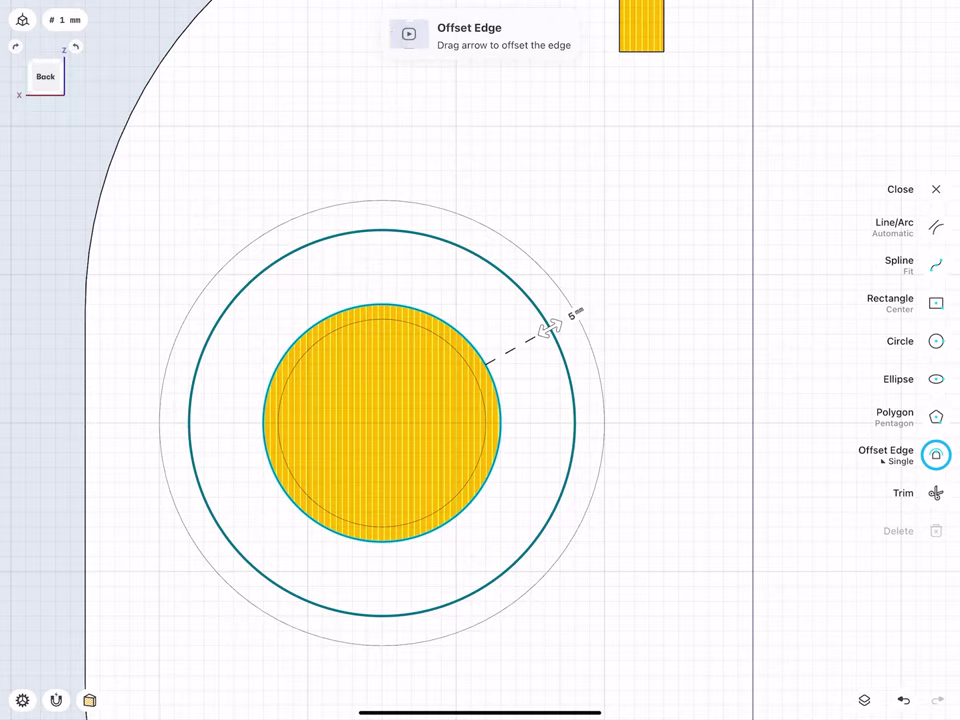
{"action": "left_click", "coordinate": [935, 227]}
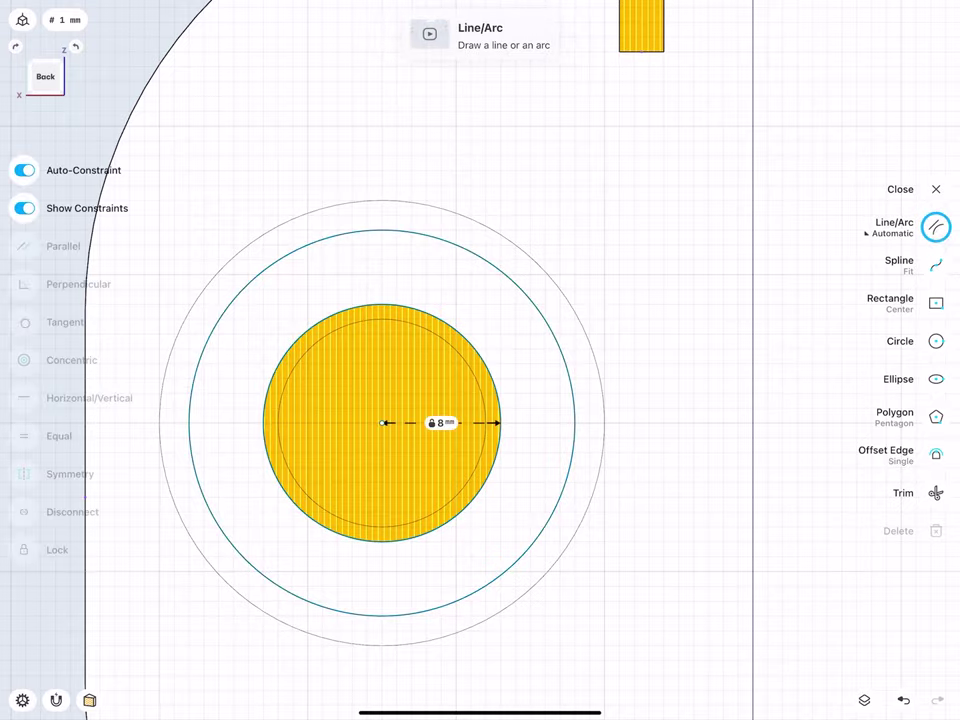
Step: Draw a 29 mm horizontal line from the outer circle's top and fix it in place
{"action": "scroll", "coordinate": [312, 398], "scroll_direction": "down", "scroll_amount": 3}
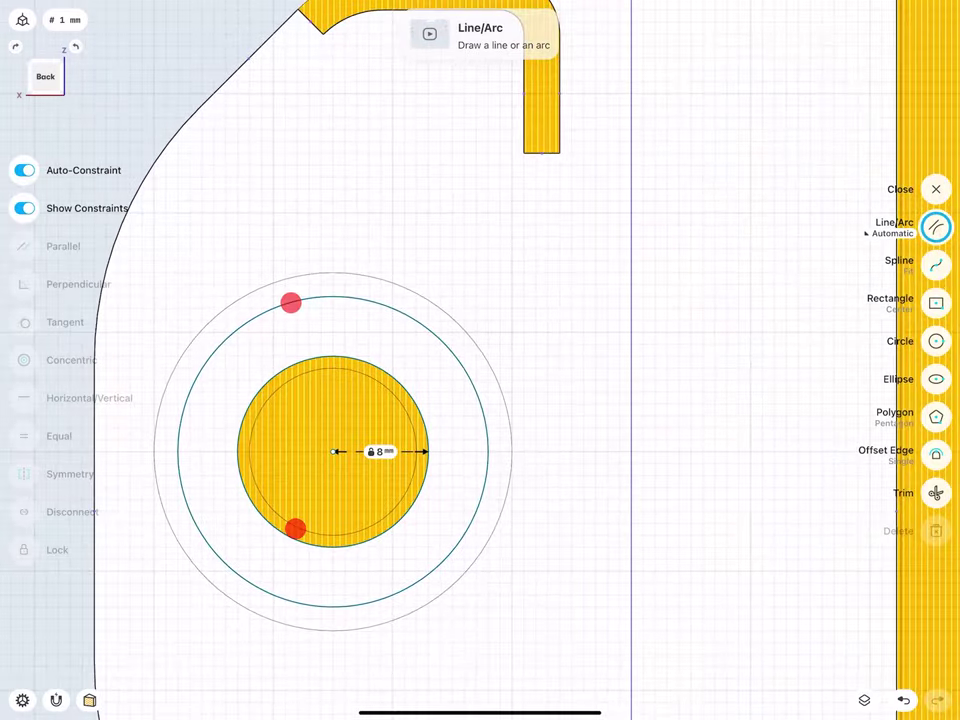
{"action": "left_click_drag", "start_coordinate": [333, 296], "coordinate": [631, 296]}
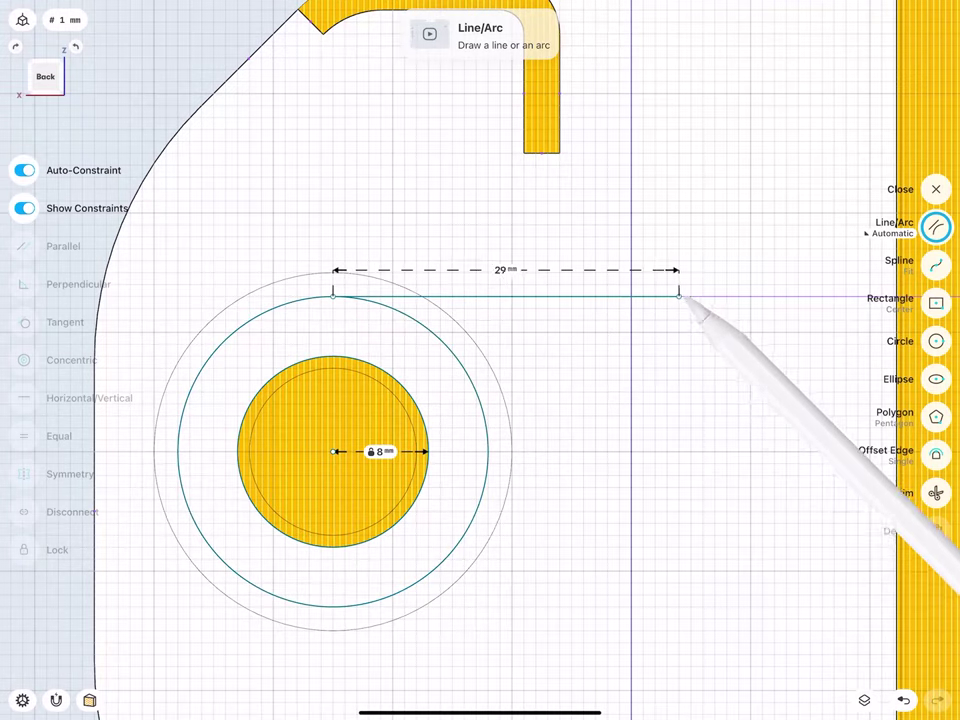
{"action": "left_click_drag", "start_coordinate": [631, 296], "coordinate": [679, 296]}
{"action": "left_click", "coordinate": [500, 270]}
{"action": "left_click", "coordinate": [549, 336]}
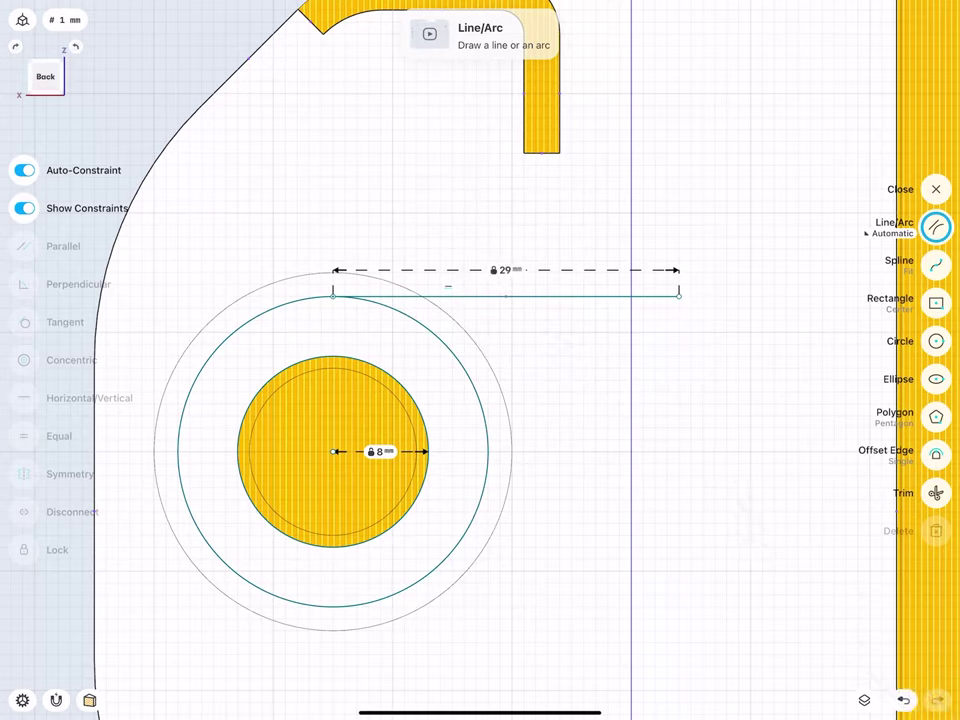
{"action": "left_click", "coordinate": [621, 297]}
{"action": "left_click", "coordinate": [356, 228]}
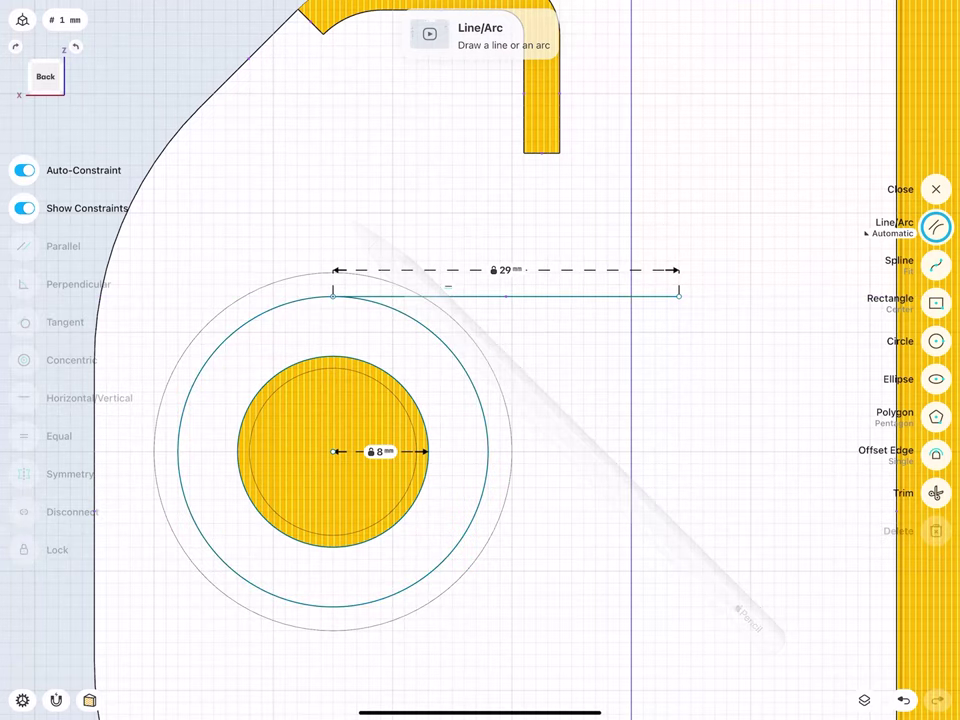
{"action": "left_click", "coordinate": [507, 296]}
{"action": "left_click", "coordinate": [30, 550]}
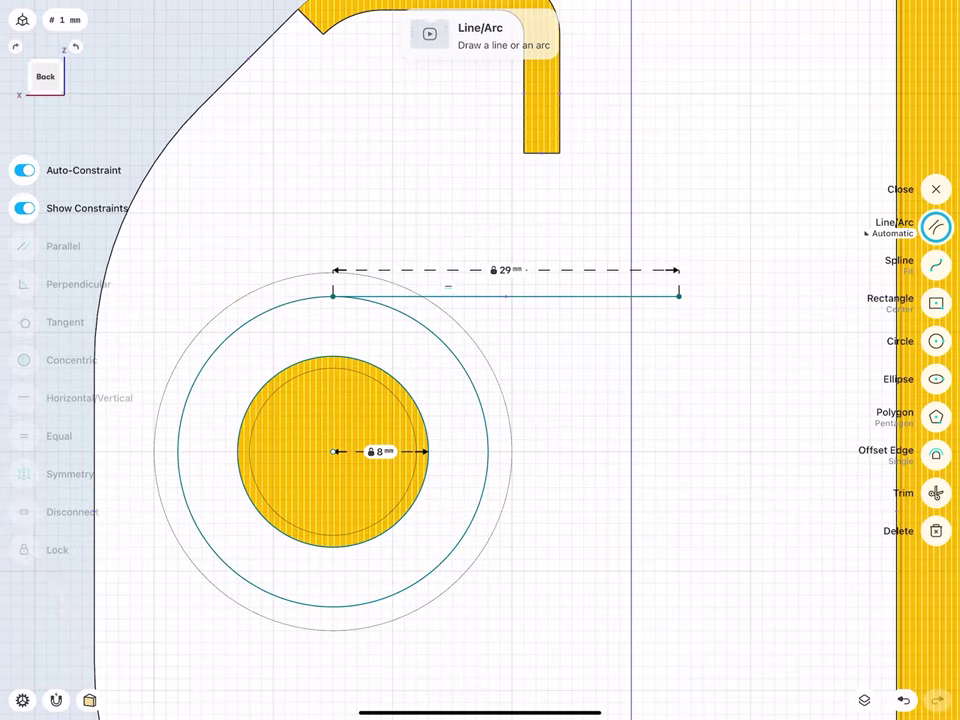
Step: Draw an 18 mm line from its right end at 45° to the 29 mm line
{"action": "left_click_drag", "start_coordinate": [679, 296], "coordinate": [537, 500]}
{"action": "left_click", "coordinate": [618, 407]}
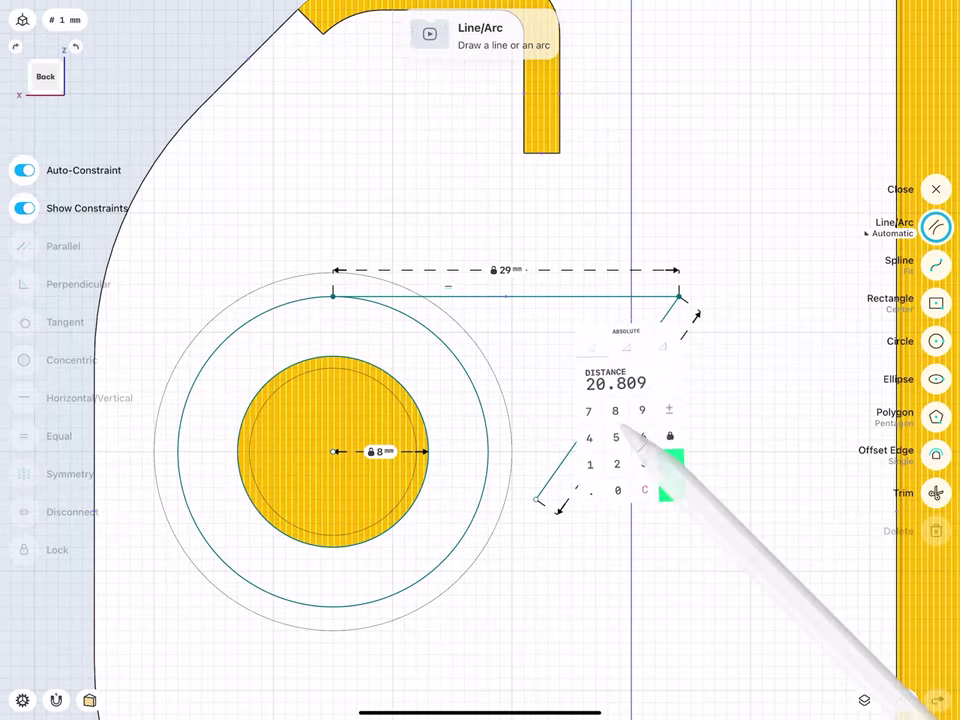
{"action": "left_click", "coordinate": [590, 464]}
{"action": "left_click", "coordinate": [615, 410]}
{"action": "left_click", "coordinate": [670, 475]}
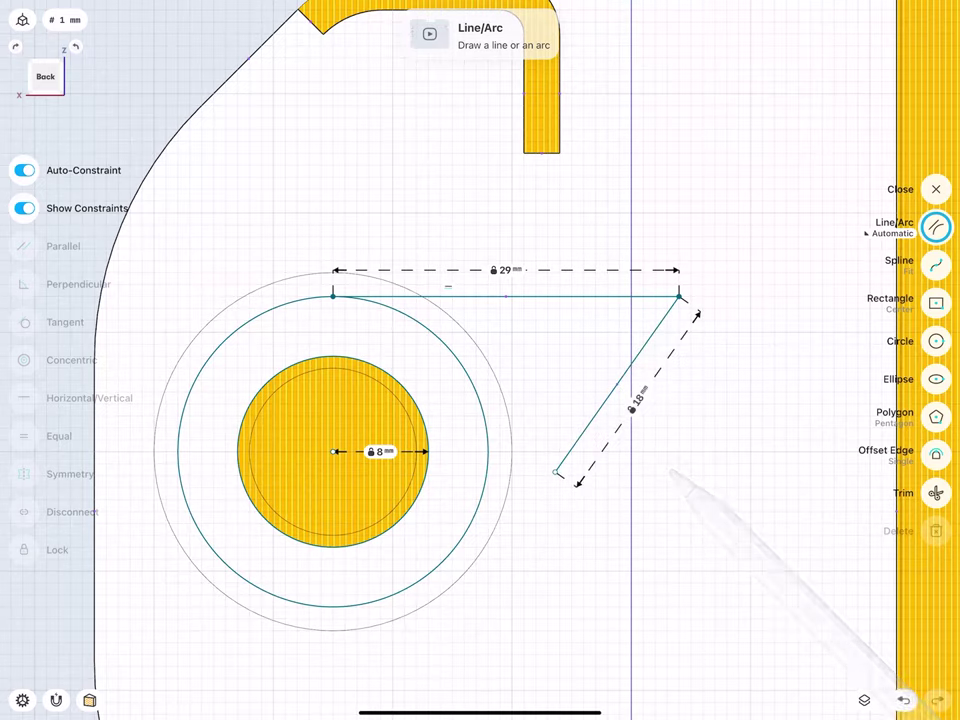
{"action": "left_click", "coordinate": [648, 343]}
{"action": "left_click", "coordinate": [640, 296]}
{"action": "left_click", "coordinate": [652, 288]}
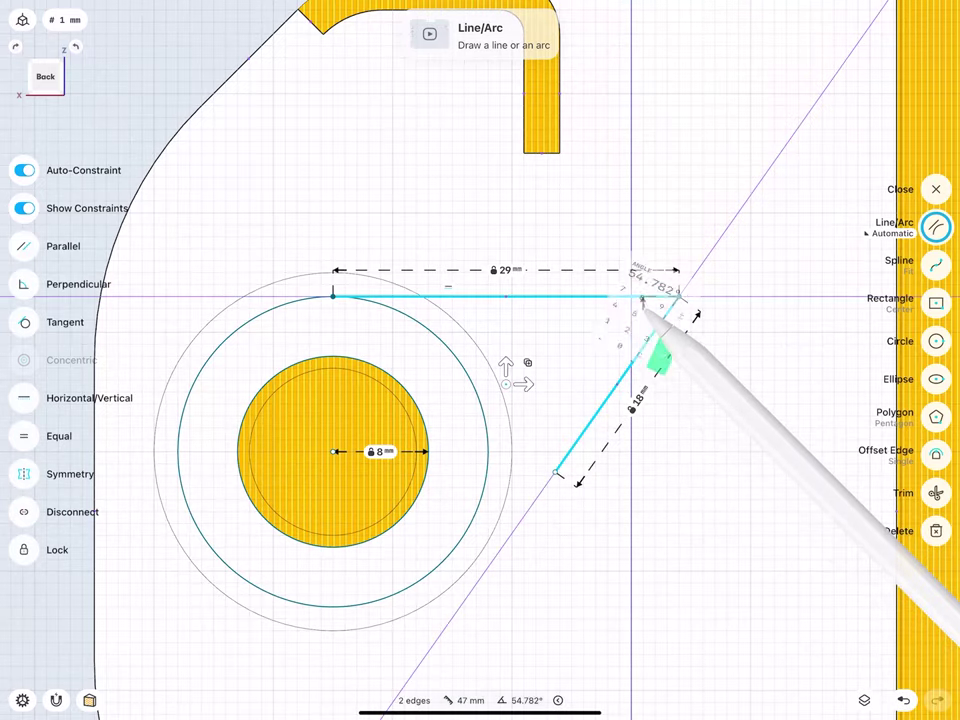
{"action": "left_click", "coordinate": [605, 322]}
{"action": "left_click", "coordinate": [632, 322]}
{"action": "left_click", "coordinate": [688, 363]}
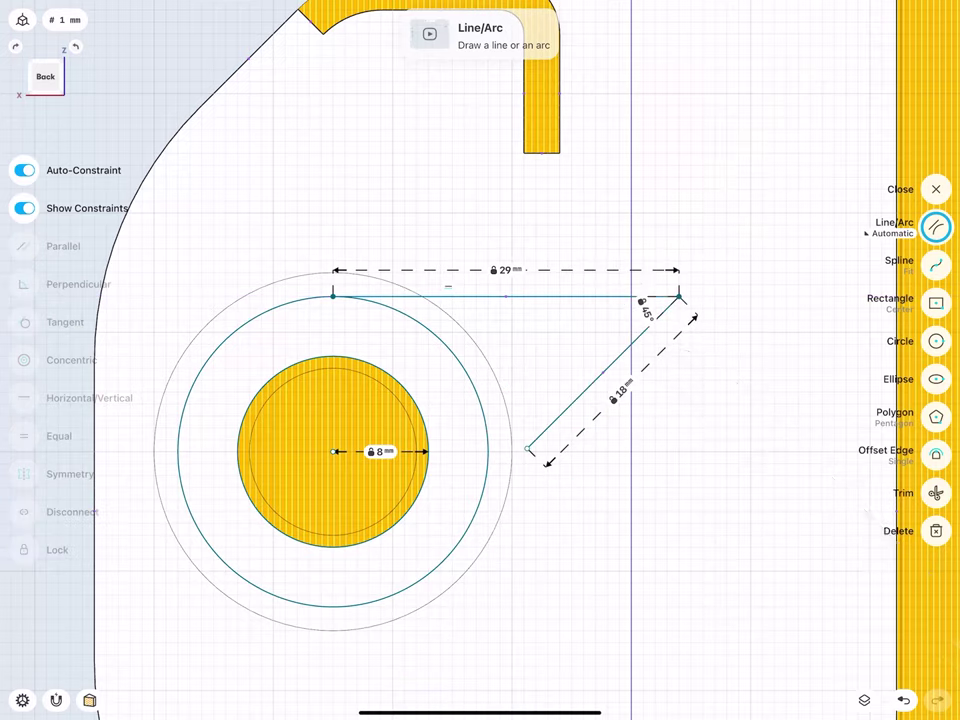
Step: Close the tooth with a line back to the circle's top and trim the inner segment
{"action": "left_click_drag", "start_coordinate": [527, 449], "coordinate": [333, 296]}
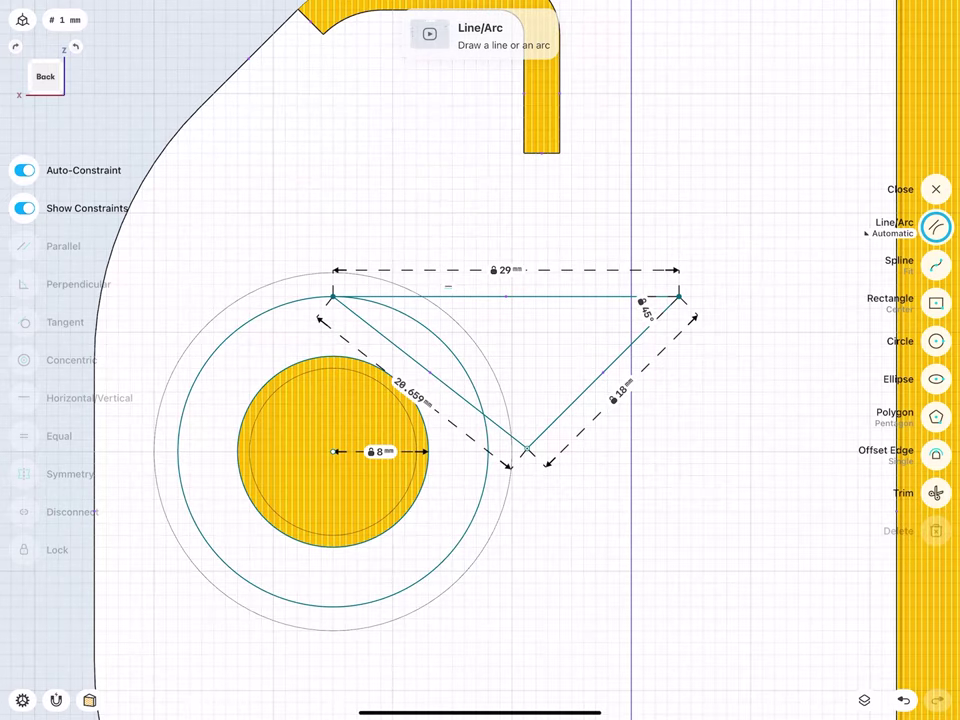
{"action": "left_click", "coordinate": [936, 492]}
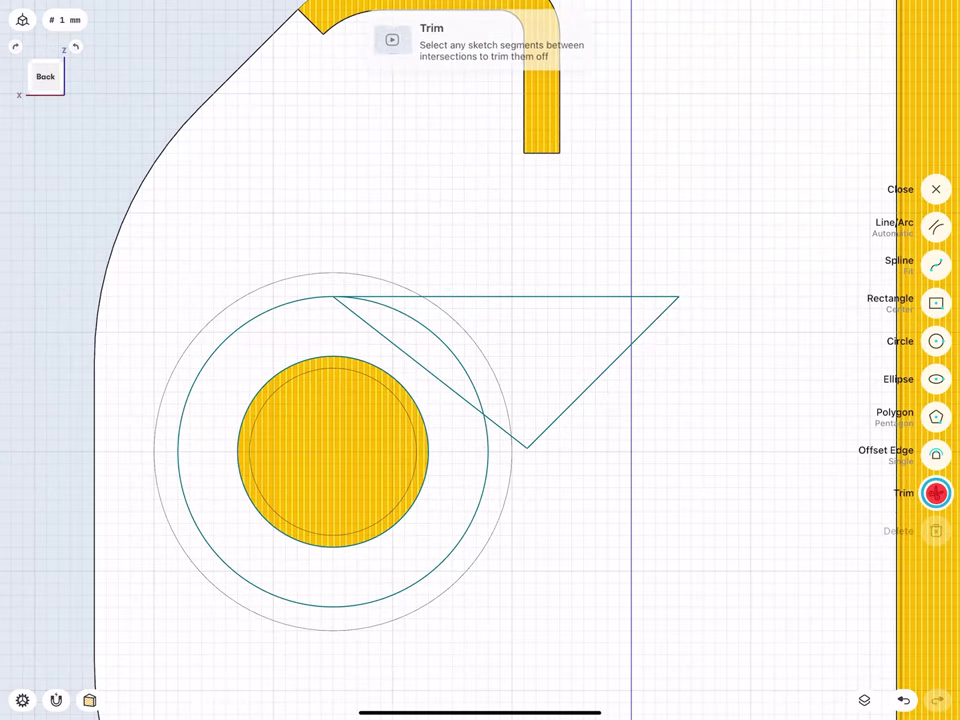
{"action": "left_click", "coordinate": [410, 356]}
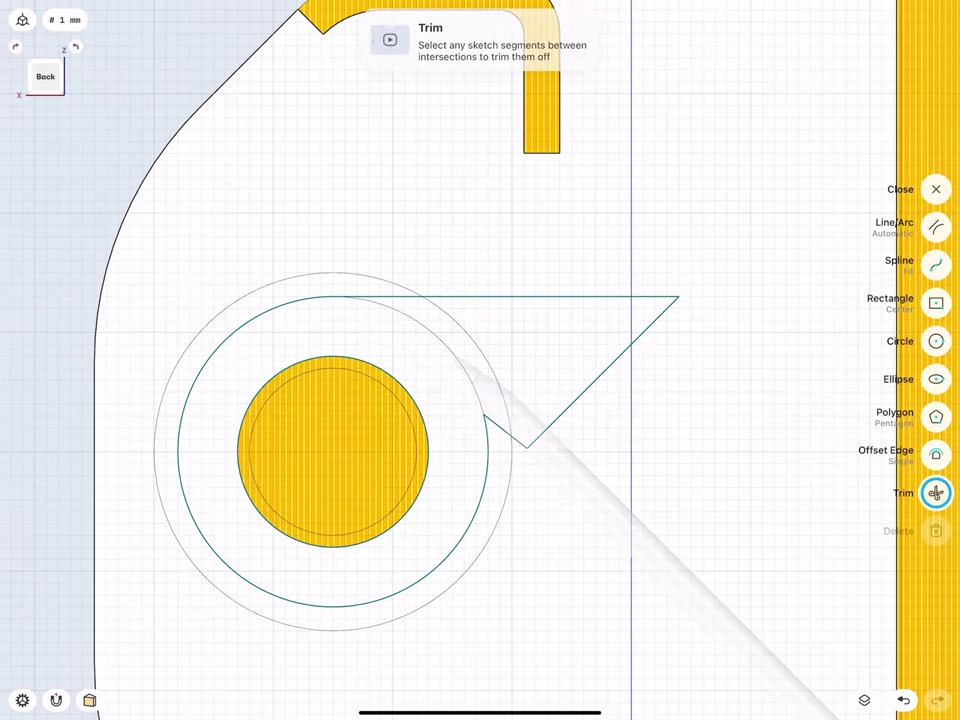
{"action": "left_click", "coordinate": [936, 227]}
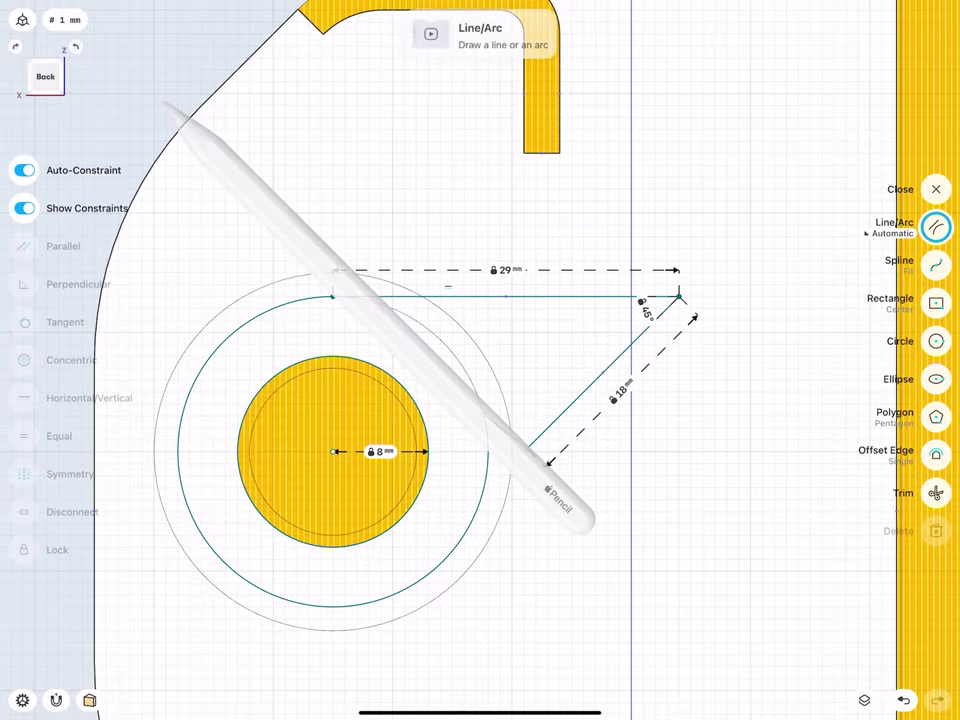
{"action": "scroll", "coordinate": [330, 410], "scroll_direction": "down", "scroll_amount": 5}
Step: Hide Body 01 and Body 04 in the Items panel
{"action": "left_click_drag", "start_coordinate": [285, 285], "coordinate": [334, 321]}
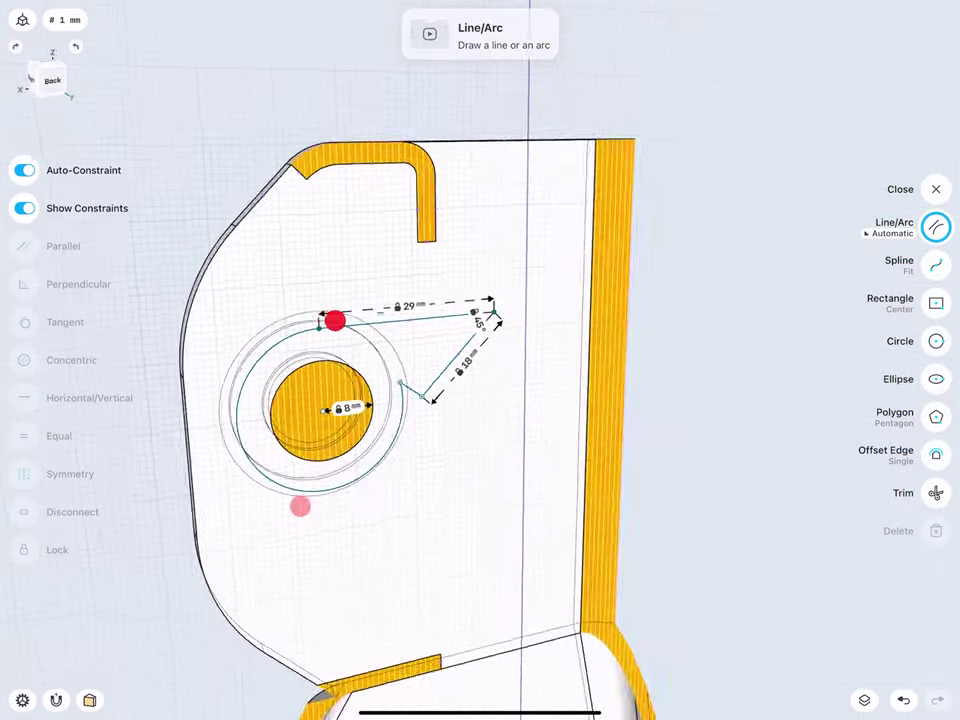
{"action": "mouse_move", "coordinate": [268, 330]}
{"action": "left_mouse_down"}
{"action": "mouse_move", "coordinate": [274, 317]}
{"action": "mouse_move", "coordinate": [321, 321]}
{"action": "mouse_move", "coordinate": [253, 298]}
{"action": "mouse_move", "coordinate": [291, 270]}
{"action": "mouse_move", "coordinate": [281, 274]}
{"action": "mouse_move", "coordinate": [328, 321]}
{"action": "mouse_move", "coordinate": [294, 319]}
{"action": "mouse_move", "coordinate": [282, 335]}
{"action": "left_mouse_up"}
{"action": "left_click", "coordinate": [864, 700]}
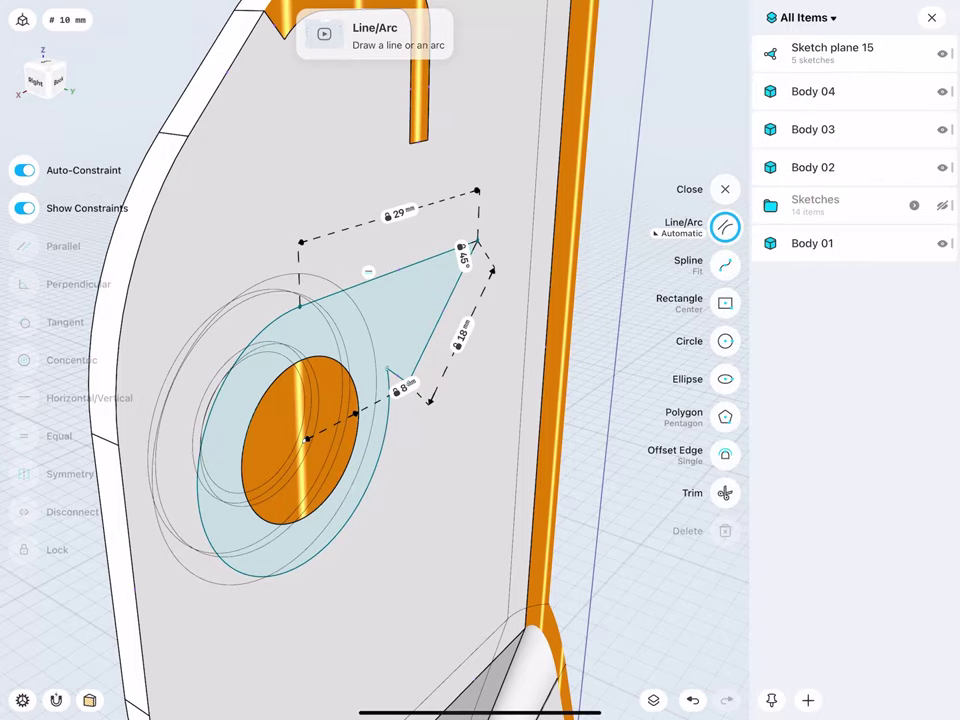
{"action": "left_click", "coordinate": [940, 244]}
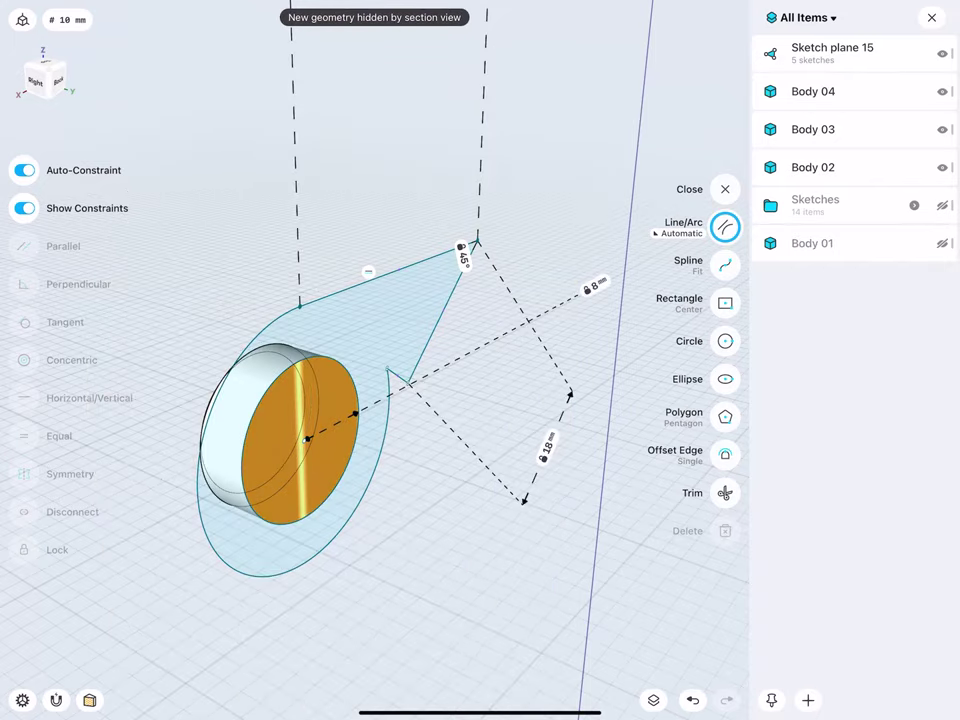
{"action": "left_click", "coordinate": [941, 91]}
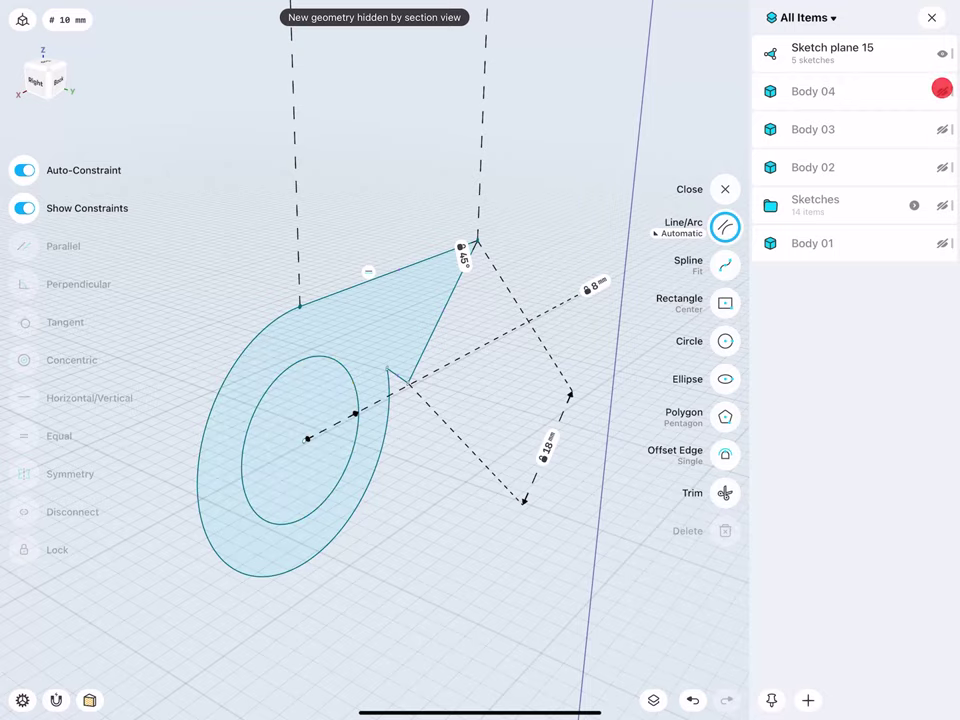
{"action": "scroll", "coordinate": [257, 428], "scroll_direction": "down", "scroll_amount": 3}
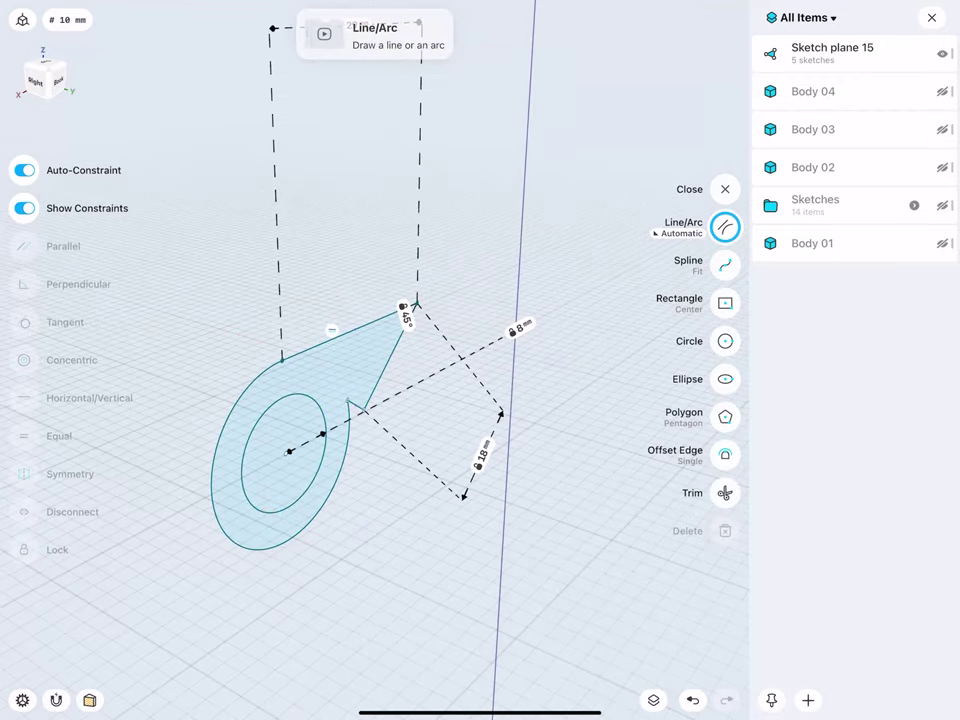
{"action": "left_click", "coordinate": [931, 17]}
Step: Extrude the pawl profile 36 mm and turn Section View off
{"action": "left_click", "coordinate": [396, 386]}
{"action": "left_click_drag", "start_coordinate": [396, 386], "coordinate": [645, 467]}
{"action": "left_click", "coordinate": [521, 426]}
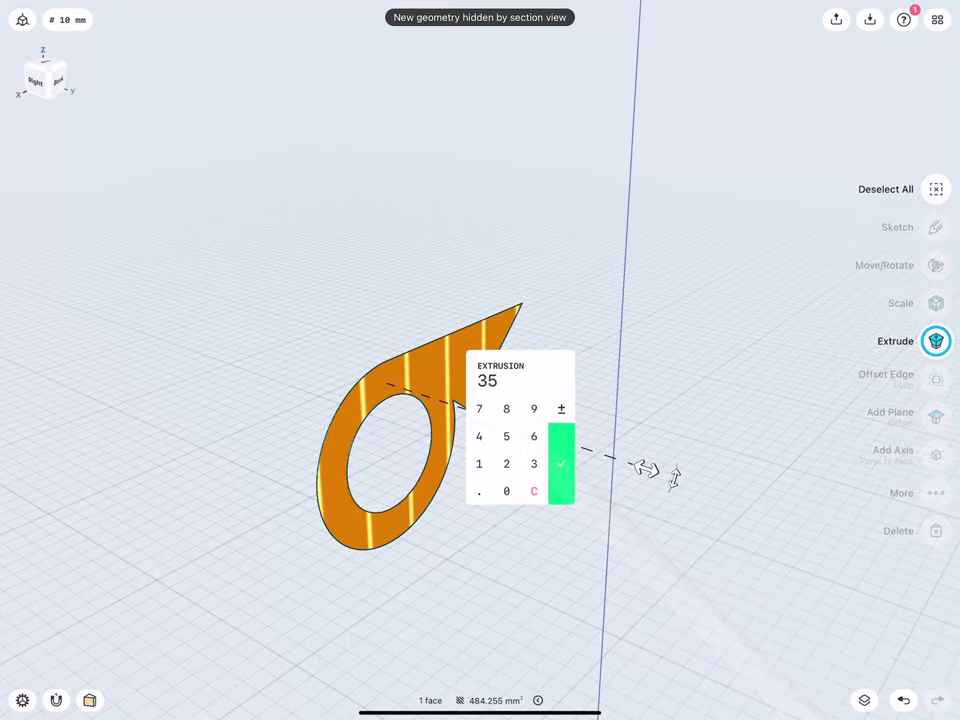
{"action": "left_click", "coordinate": [533, 463]}
{"action": "left_click", "coordinate": [533, 436]}
{"action": "left_click", "coordinate": [561, 463]}
{"action": "left_click", "coordinate": [89, 700]}
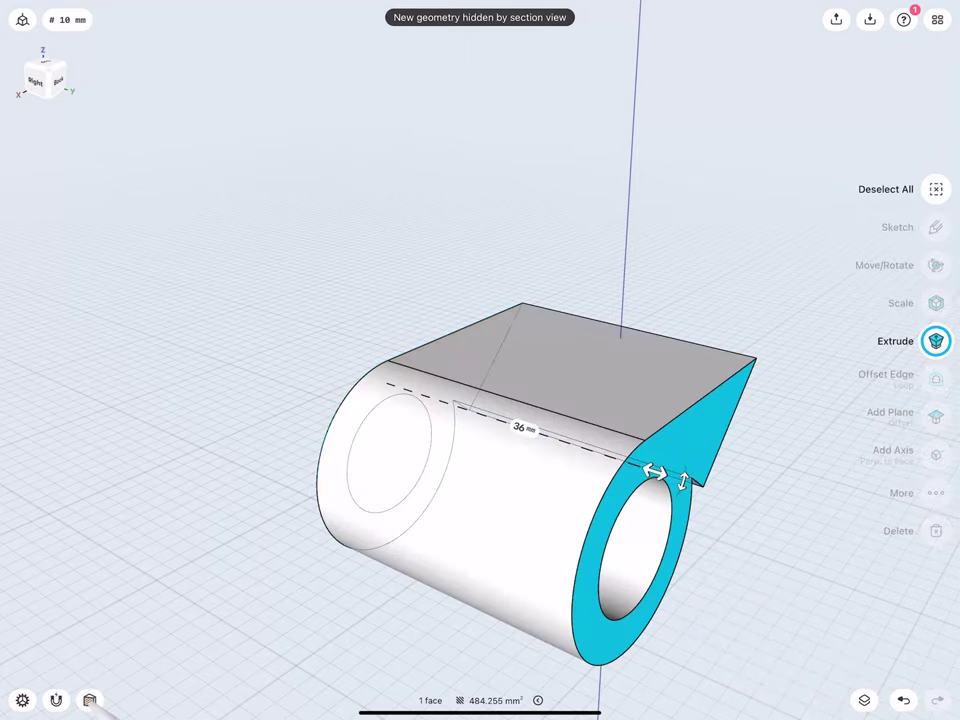
{"action": "scroll", "coordinate": [442, 466], "scroll_direction": "down", "scroll_amount": 3}
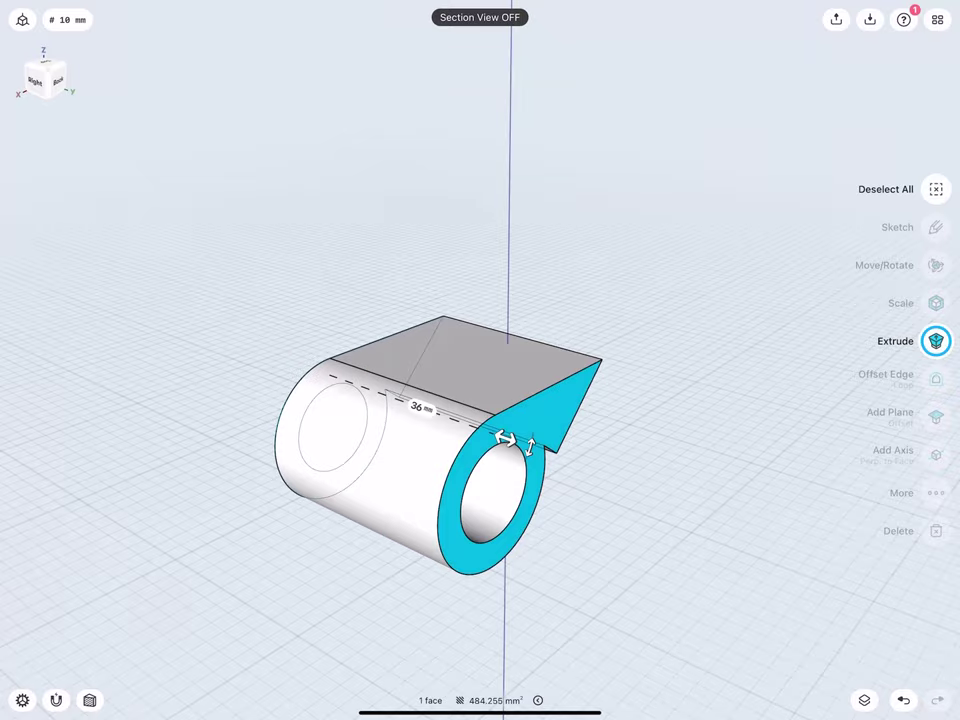
{"action": "left_click", "coordinate": [225, 368]}
{"action": "mouse_move", "coordinate": [268, 279]}
{"action": "middle_mouse_down"}
{"action": "mouse_move", "coordinate": [173, 210]}
{"action": "mouse_move", "coordinate": [381, 349]}
{"action": "mouse_move", "coordinate": [357, 248]}
{"action": "mouse_move", "coordinate": [248, 224]}
{"action": "middle_mouse_up"}
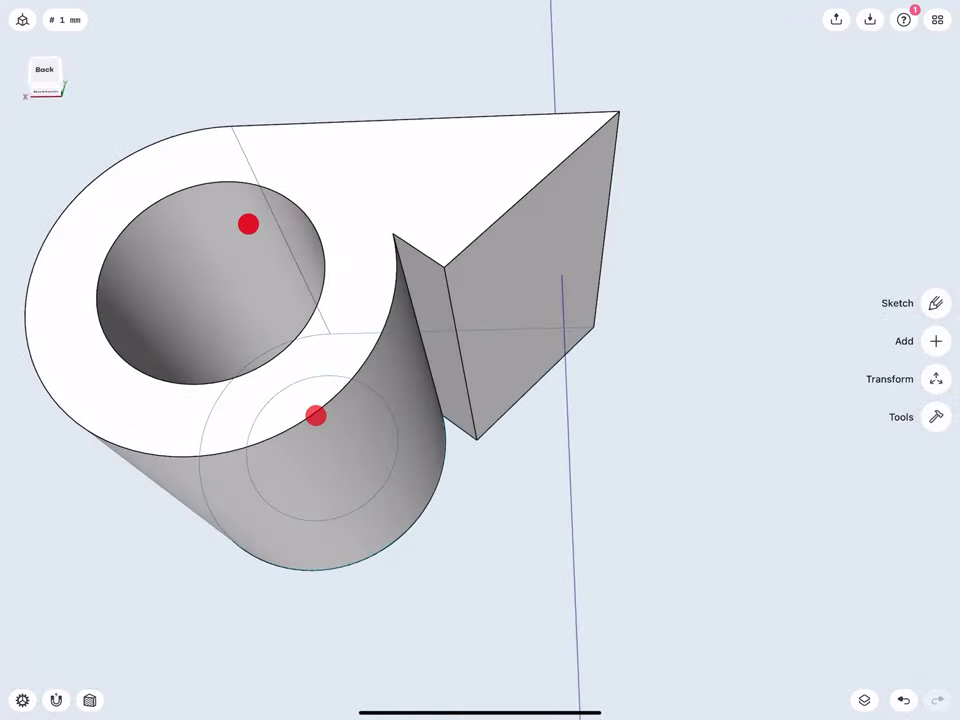
Step: Fillet the inner vertical edge beside the tooth at 2 mm
{"action": "left_click", "coordinate": [450, 302]}
{"action": "left_click_drag", "start_coordinate": [450, 302], "coordinate": [457, 443]}
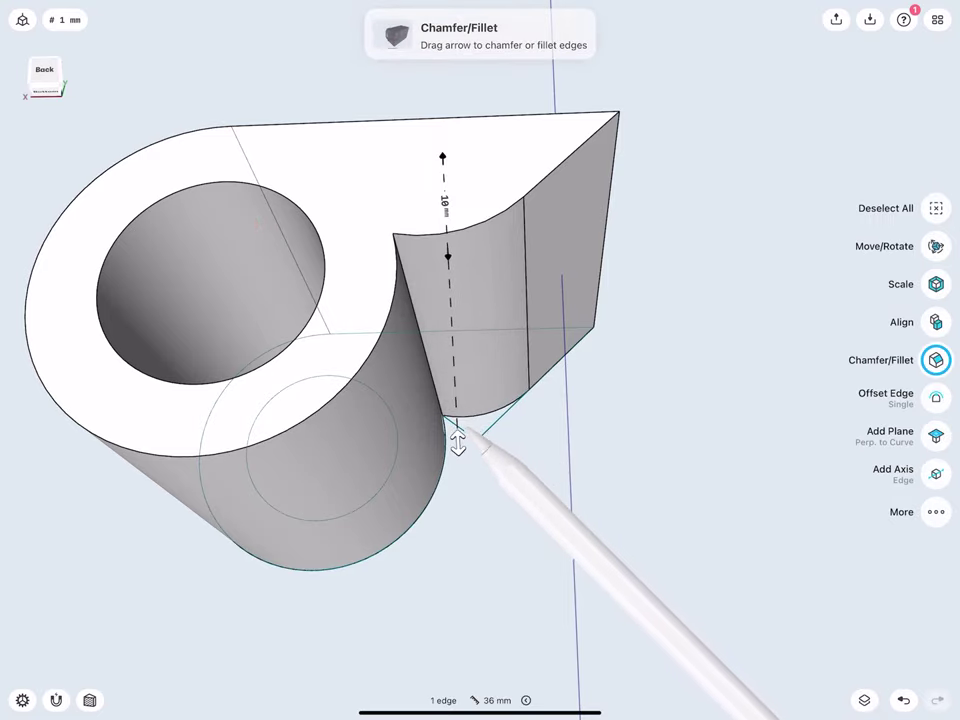
{"action": "left_click", "coordinate": [445, 200]}
{"action": "left_click", "coordinate": [487, 245]}
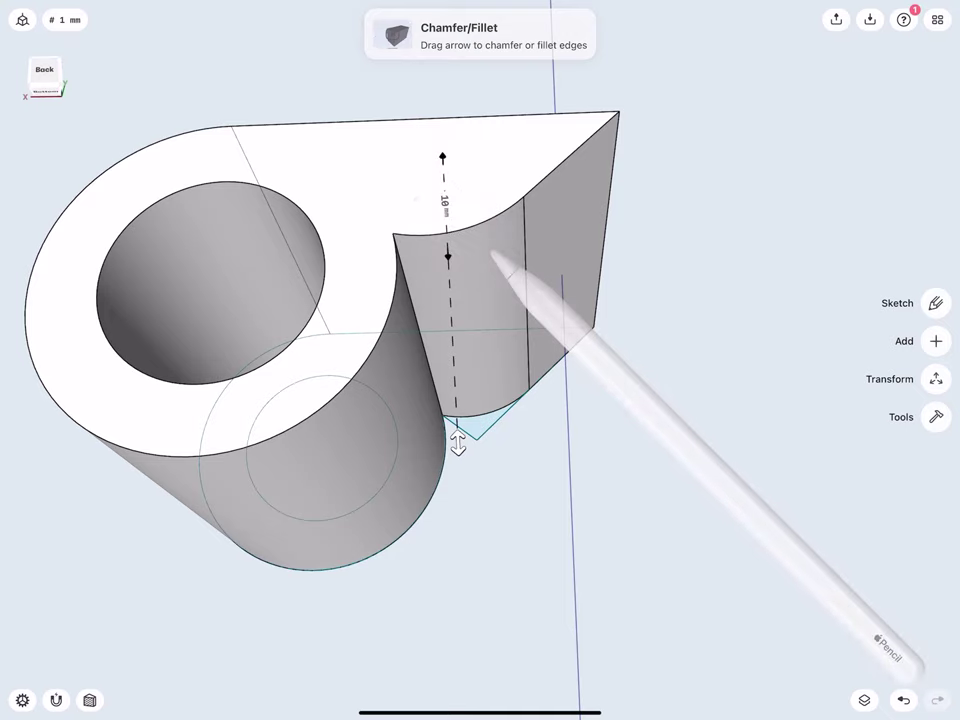
Step: Fillet the next vertical tooth edge at 2 mm and round off the tooth tip edge
{"action": "left_click", "coordinate": [405, 280]}
{"action": "mouse_move", "coordinate": [405, 280]}
{"action": "left_mouse_down"}
{"action": "mouse_move", "coordinate": [407, 262]}
{"action": "mouse_move", "coordinate": [412, 290]}
{"action": "left_mouse_up"}
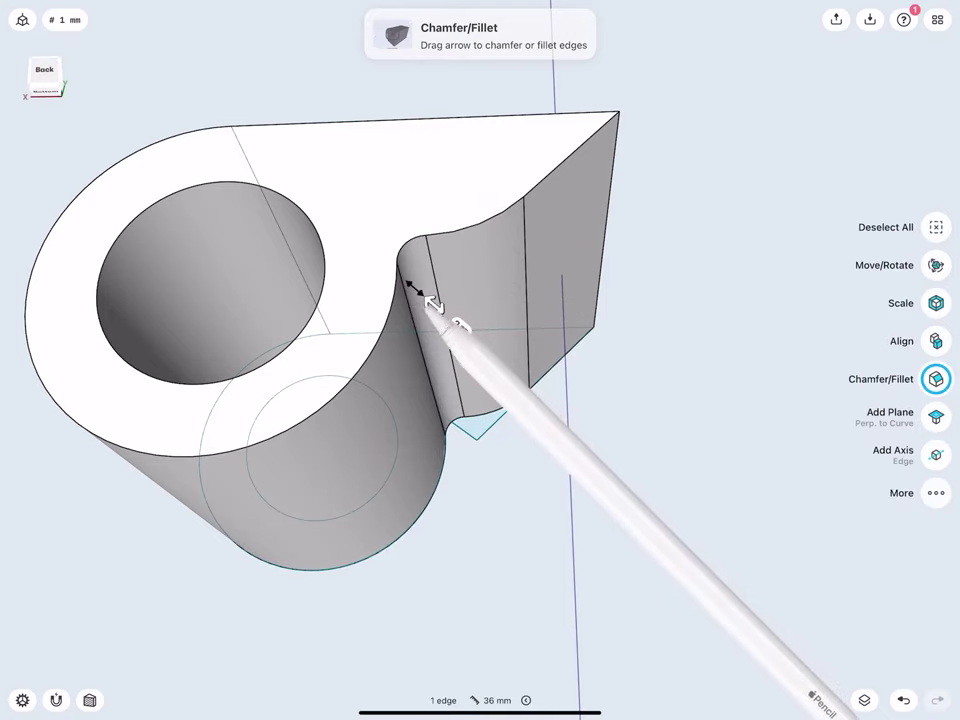
{"action": "left_click", "coordinate": [440, 312]}
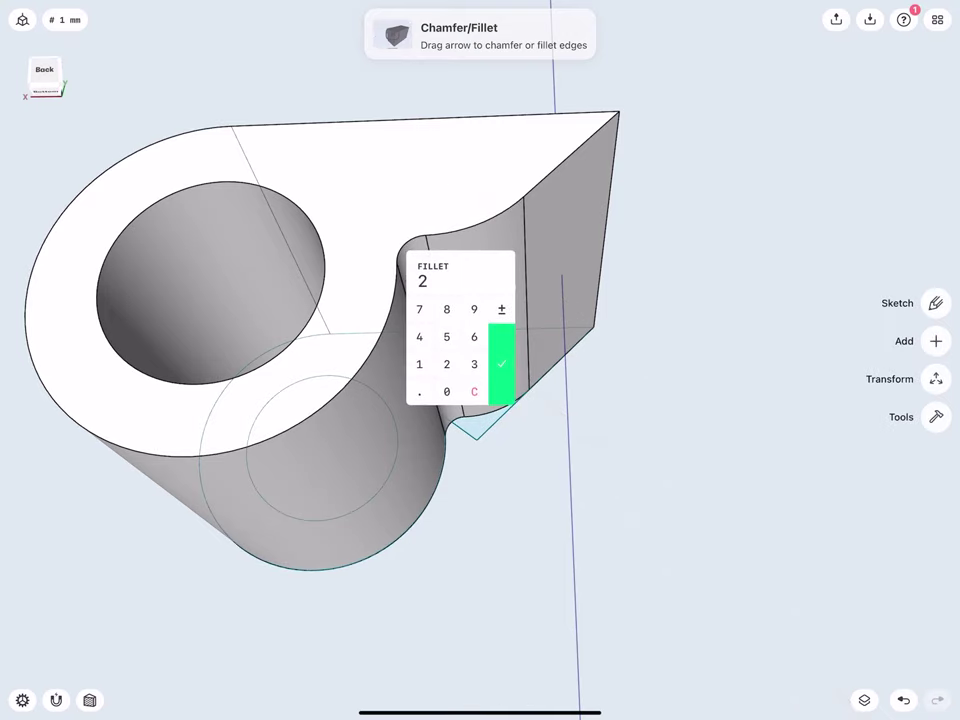
{"action": "left_click", "coordinate": [501, 364]}
{"action": "left_click", "coordinate": [612, 172]}
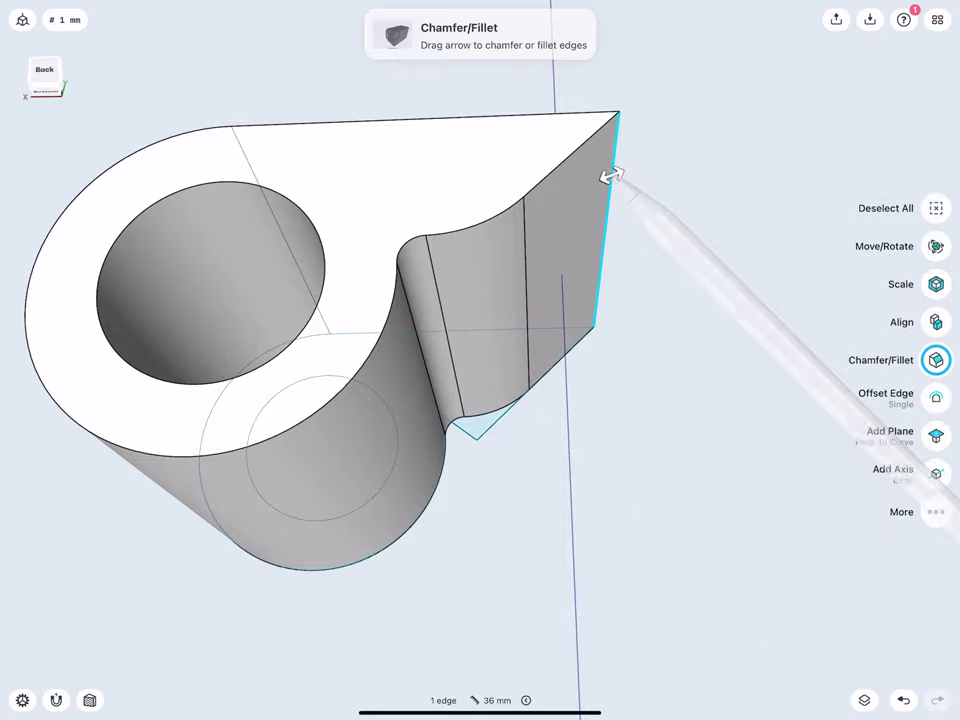
{"action": "left_click_drag", "start_coordinate": [612, 172], "coordinate": [643, 154]}
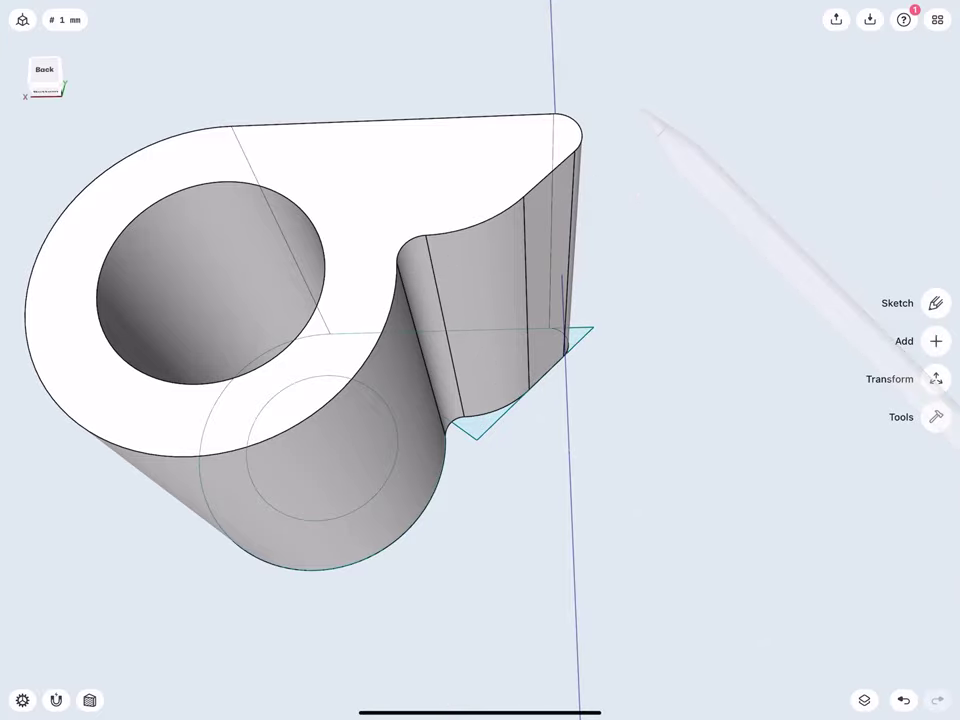
{"action": "scroll", "coordinate": [371, 348], "scroll_direction": "down", "scroll_amount": 3}
{"action": "mouse_move", "coordinate": [369, 454]}
{"action": "middle_mouse_down"}
{"action": "mouse_move", "coordinate": [301, 323]}
{"action": "mouse_move", "coordinate": [387, 390]}
{"action": "middle_mouse_up"}
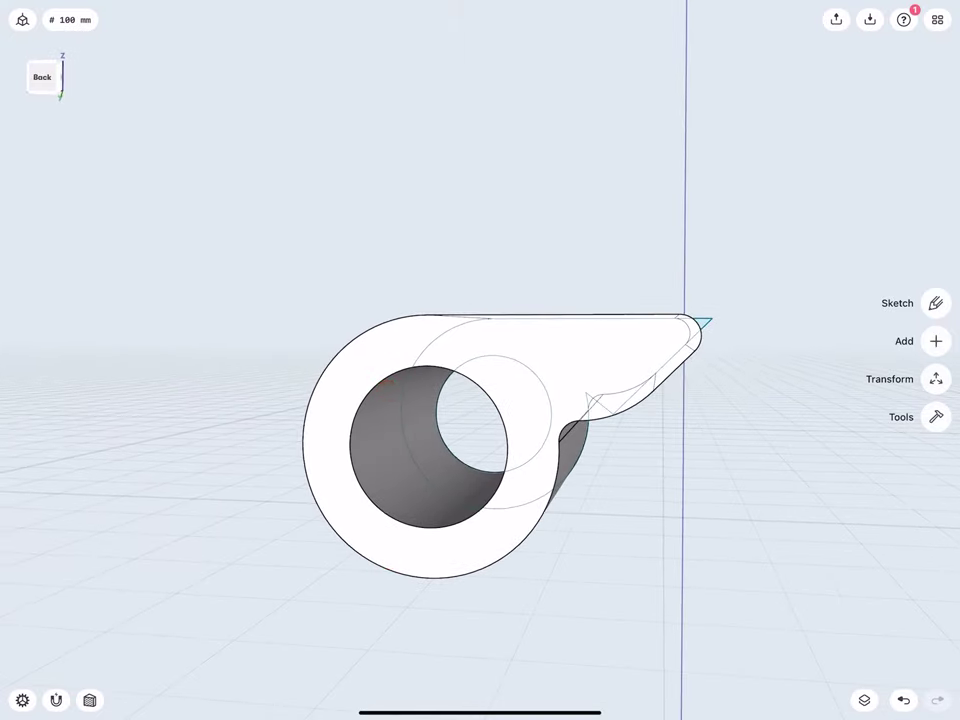
Step: Rotate the pawl body 12° about its hole
{"action": "left_click", "coordinate": [518, 383]}
{"action": "left_click", "coordinate": [430, 371]}
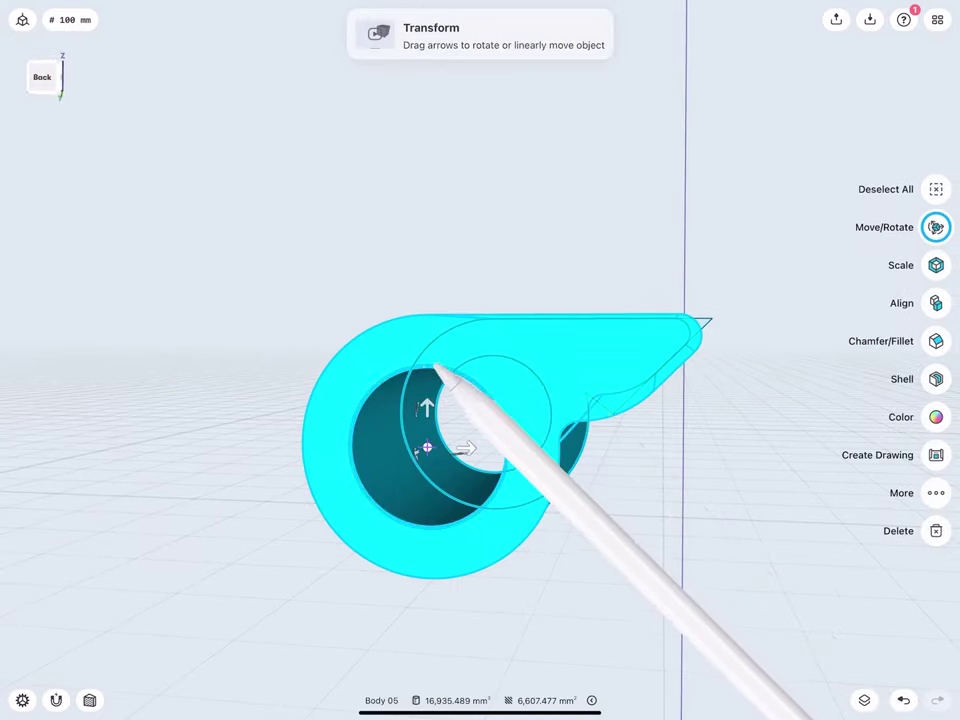
{"action": "left_click_drag", "start_coordinate": [467, 405], "coordinate": [452, 396]}
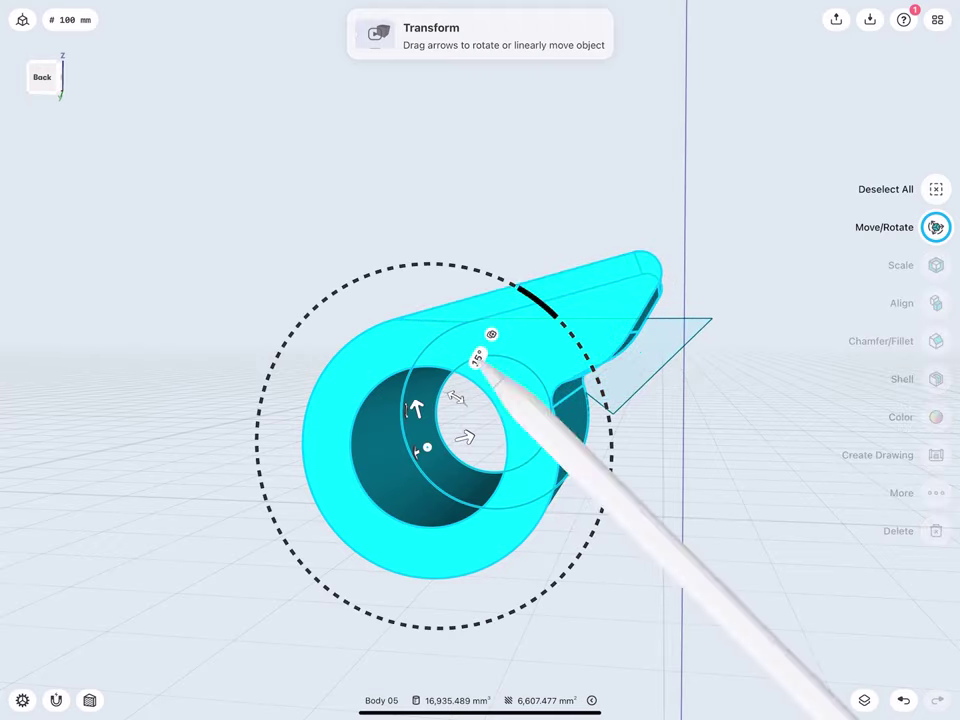
{"action": "left_click", "coordinate": [478, 357]}
{"action": "type", "text": "12"}
{"action": "left_click", "coordinate": [518, 390]}
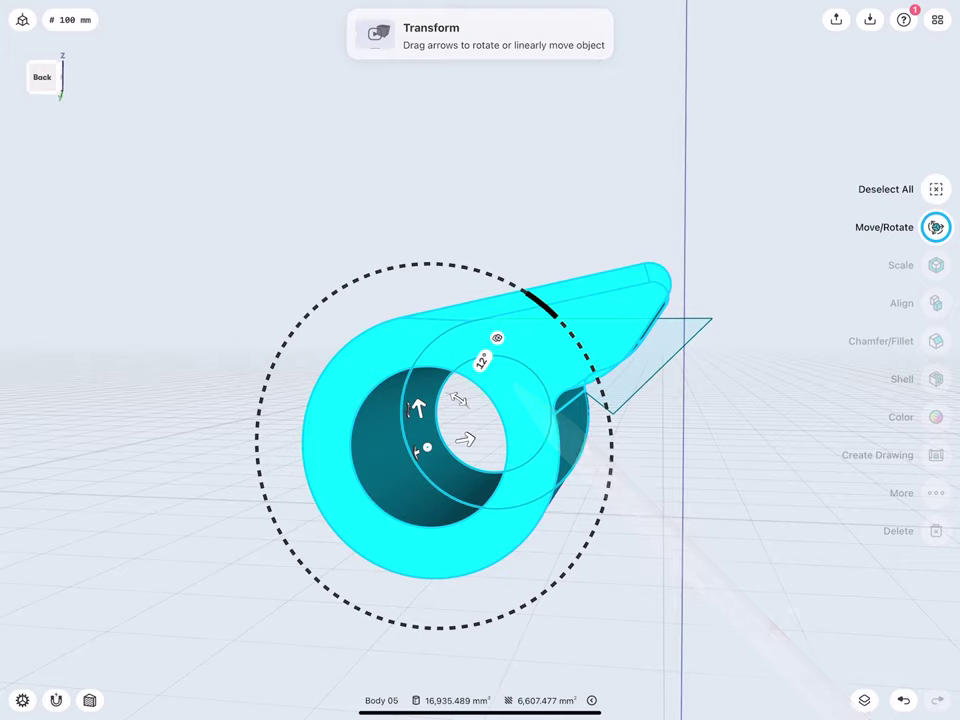
{"action": "scroll", "coordinate": [439, 435], "scroll_direction": "down", "scroll_amount": 3}
Step: In the Items list, make Body 03, Body 02 and Body 04 visible again
{"action": "left_click", "coordinate": [867, 700]}
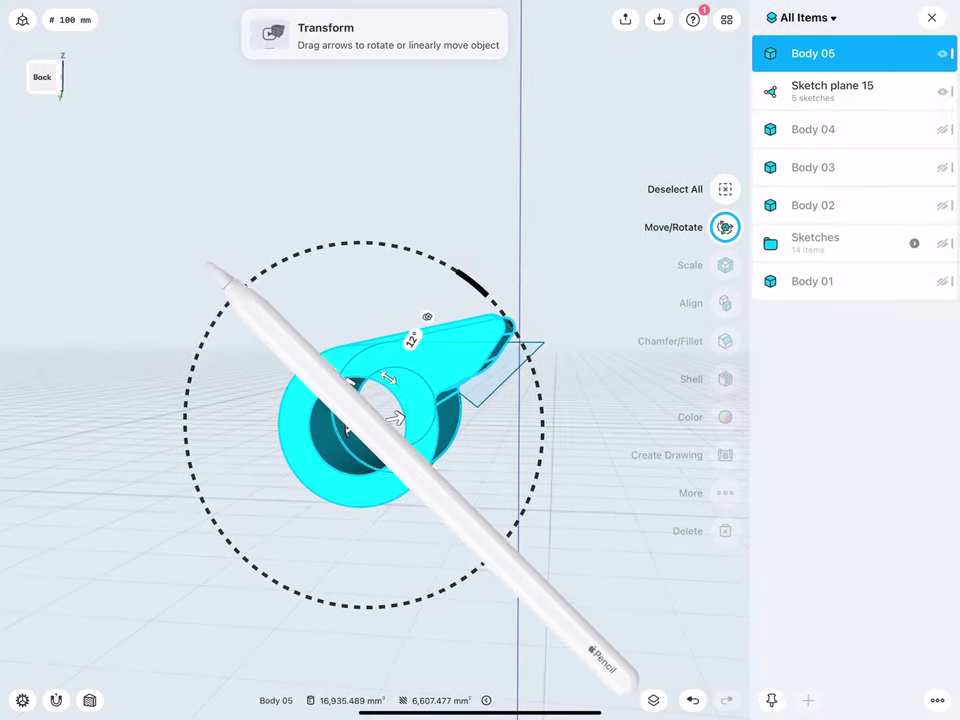
{"action": "left_click", "coordinate": [208, 268]}
{"action": "middle_click_drag", "start_coordinate": [318, 413], "coordinate": [310, 421]}
{"action": "left_click", "coordinate": [943, 168]}
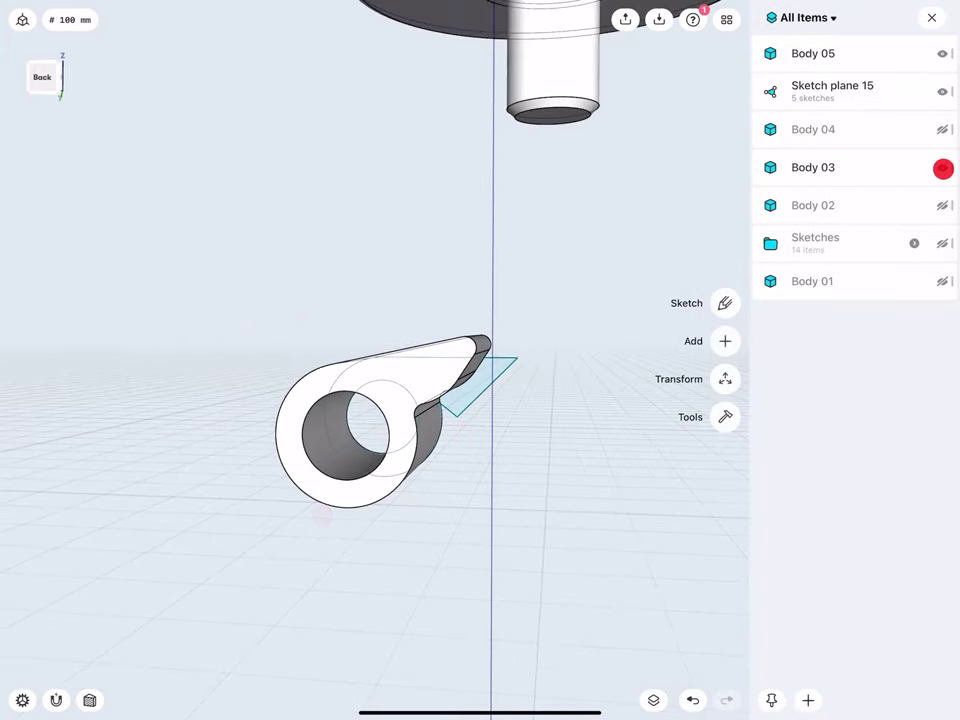
{"action": "left_click", "coordinate": [943, 203]}
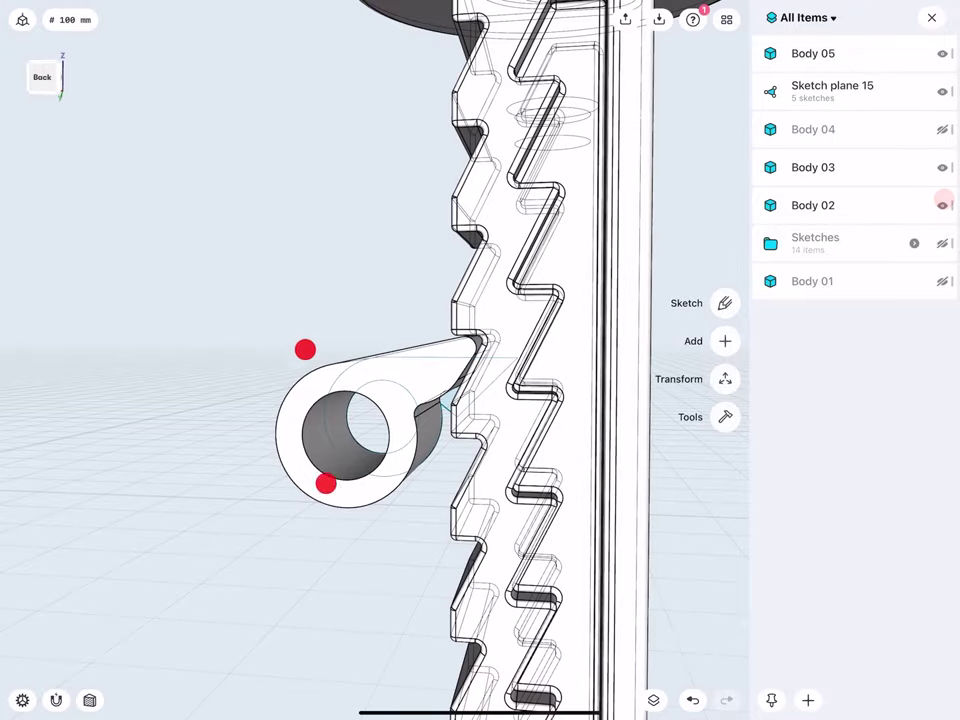
{"action": "mouse_move", "coordinate": [305, 349]}
{"action": "middle_mouse_down"}
{"action": "mouse_move", "coordinate": [343, 314]}
{"action": "mouse_move", "coordinate": [362, 336]}
{"action": "mouse_move", "coordinate": [330, 327]}
{"action": "middle_mouse_up"}
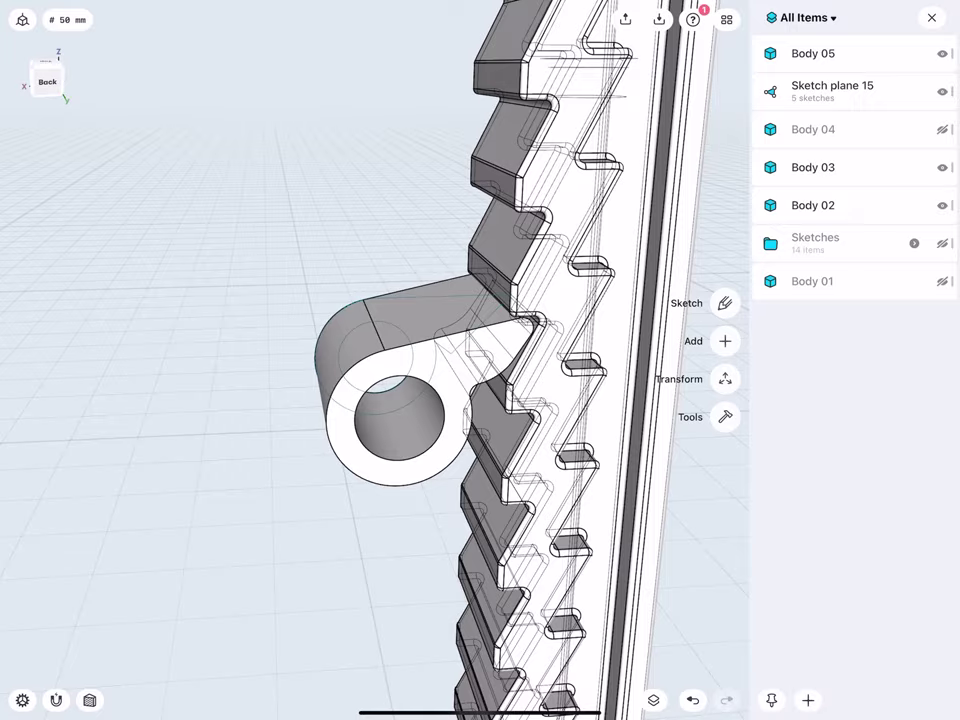
{"action": "left_click", "coordinate": [941, 129]}
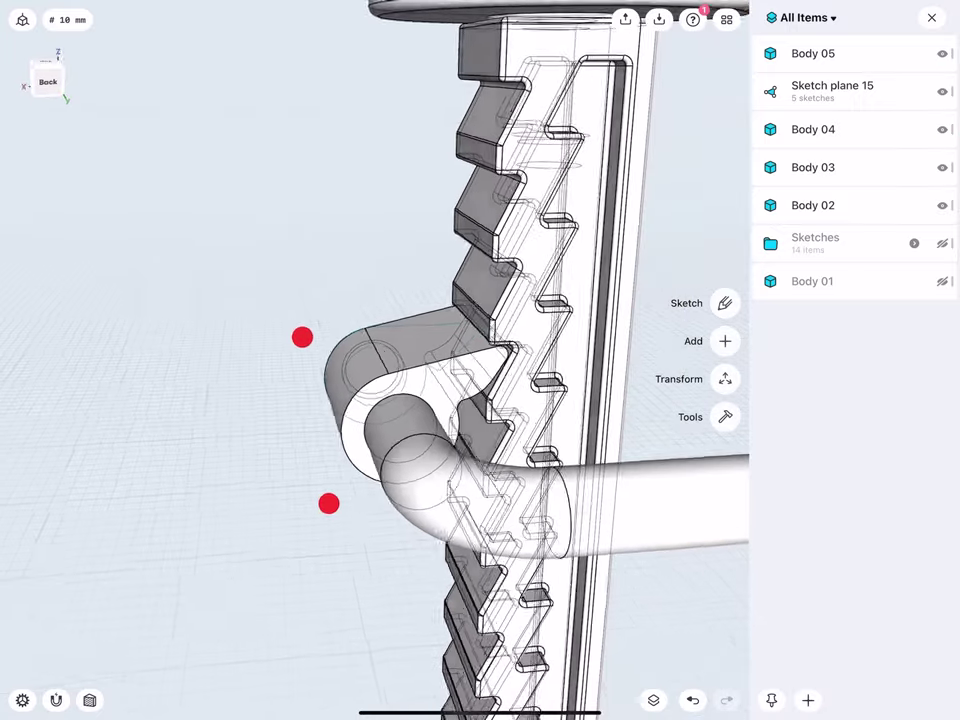
{"action": "scroll", "coordinate": [311, 416], "scroll_direction": "down", "scroll_amount": 5}
{"action": "middle_click_drag", "start_coordinate": [311, 416], "coordinate": [282, 405]}
{"action": "left_click", "coordinate": [931, 17]}
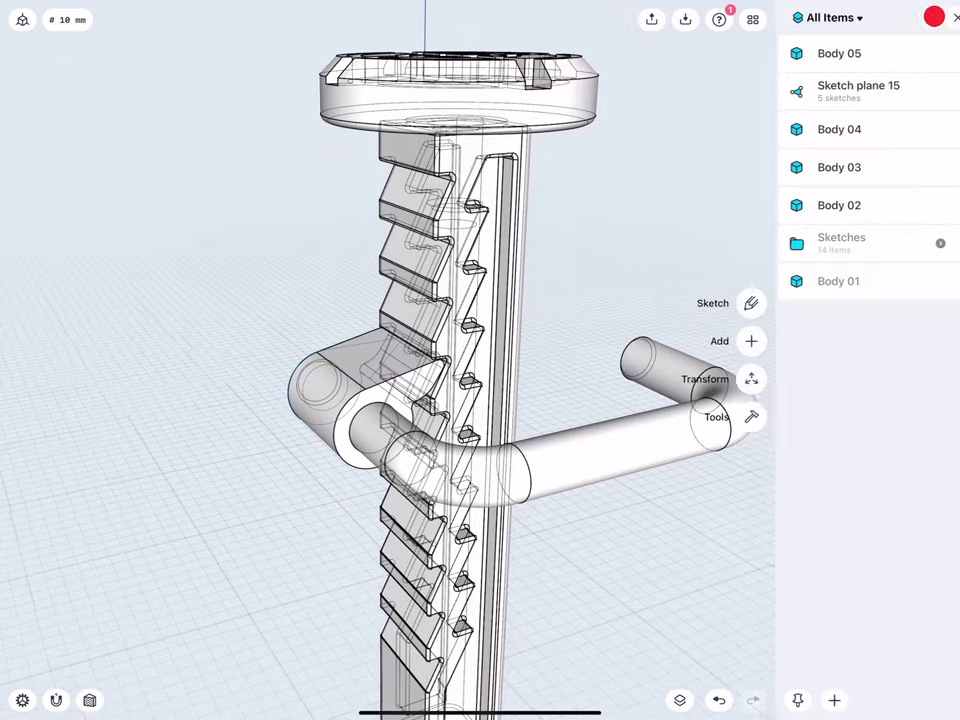
Step: Inspect the pawl against the ratchet teeth from the right side, then return to a 3D overview
{"action": "left_click_drag", "start_coordinate": [44, 80], "coordinate": [42, 85]}
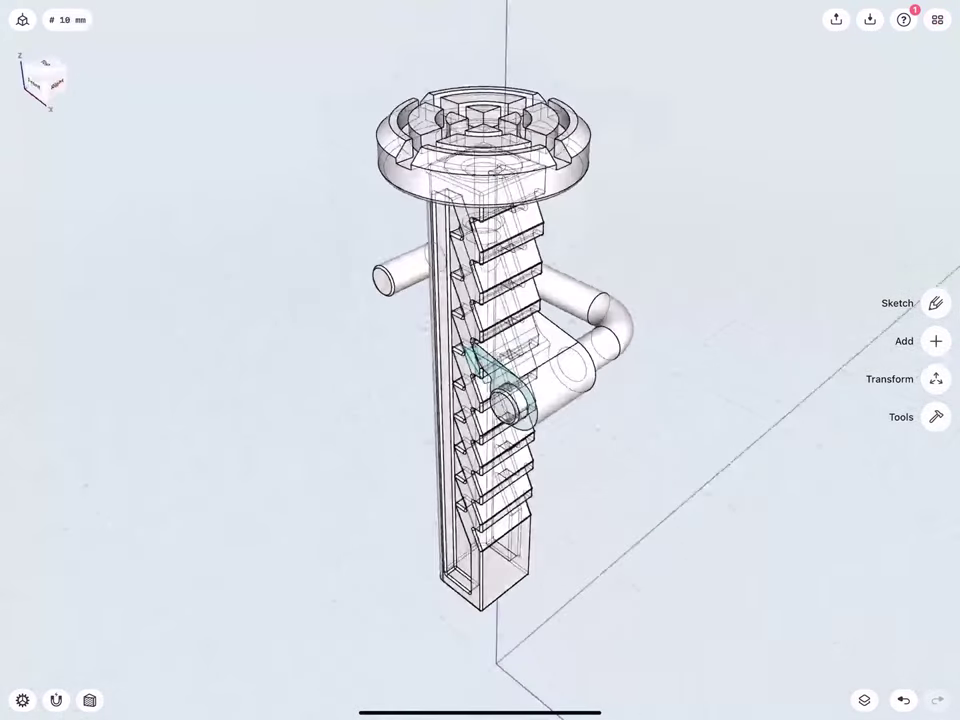
{"action": "middle_click_drag", "start_coordinate": [500, 400], "coordinate": [445, 435]}
{"action": "scroll", "coordinate": [445, 435], "scroll_direction": "up", "scroll_amount": 5}
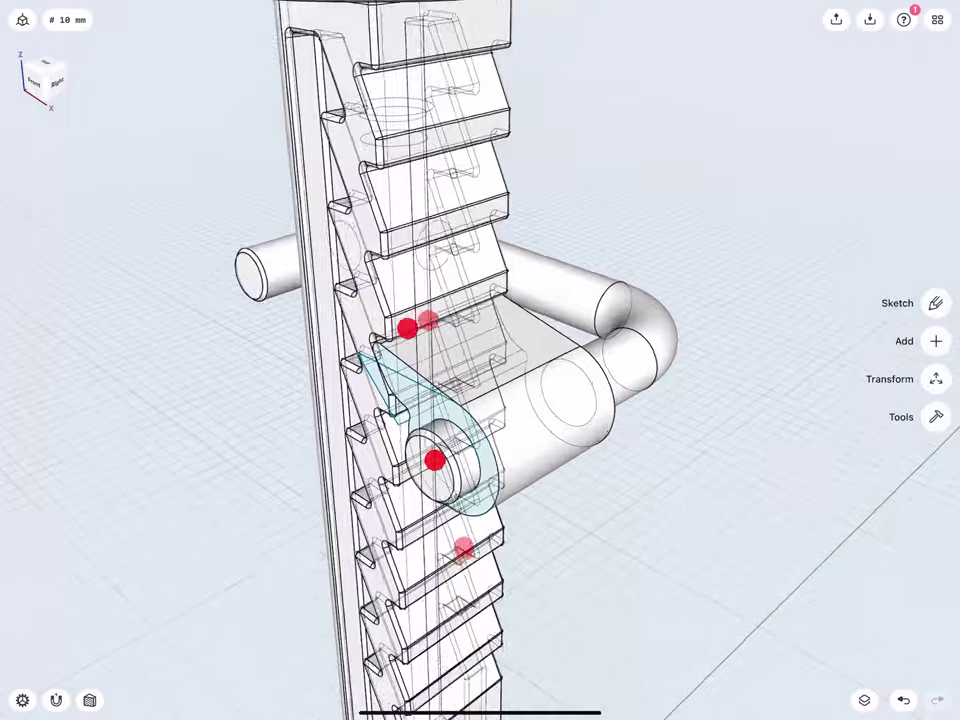
{"action": "scroll", "coordinate": [435, 400], "scroll_direction": "up", "scroll_amount": 3}
{"action": "middle_click_drag", "start_coordinate": [100, 430], "coordinate": [82, 428]}
{"action": "scroll", "coordinate": [56, 481], "scroll_direction": "up", "scroll_amount": 5}
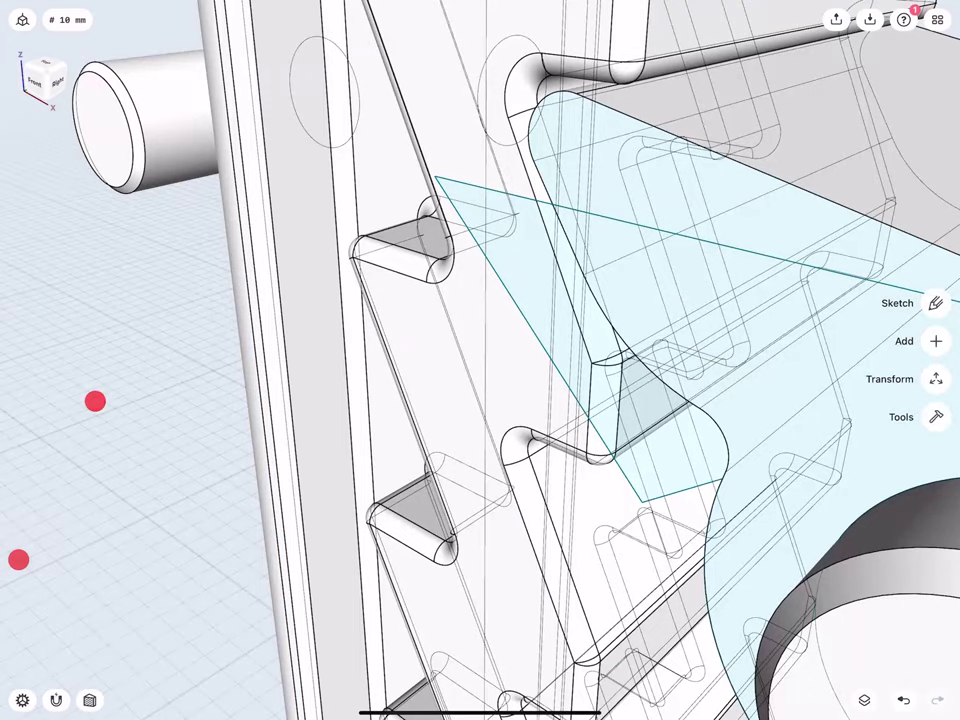
{"action": "scroll", "coordinate": [391, 344], "scroll_direction": "down", "scroll_amount": 3}
{"action": "mouse_move", "coordinate": [391, 344]}
{"action": "middle_mouse_down"}
{"action": "mouse_move", "coordinate": [331, 409]}
{"action": "mouse_move", "coordinate": [343, 363]}
{"action": "middle_mouse_up"}
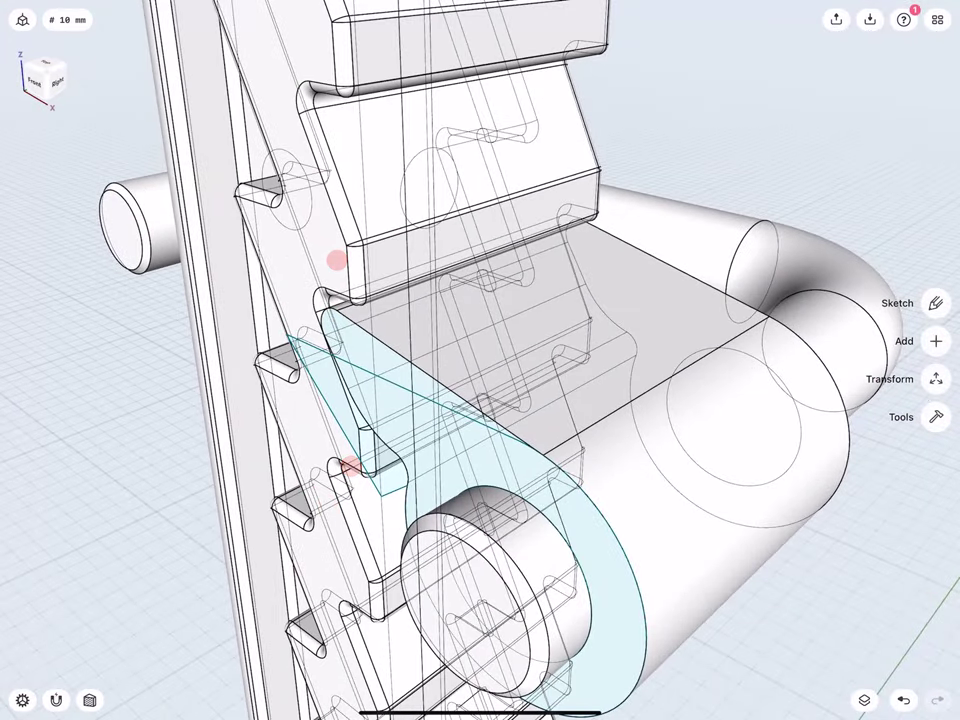
{"action": "left_click", "coordinate": [48, 72]}
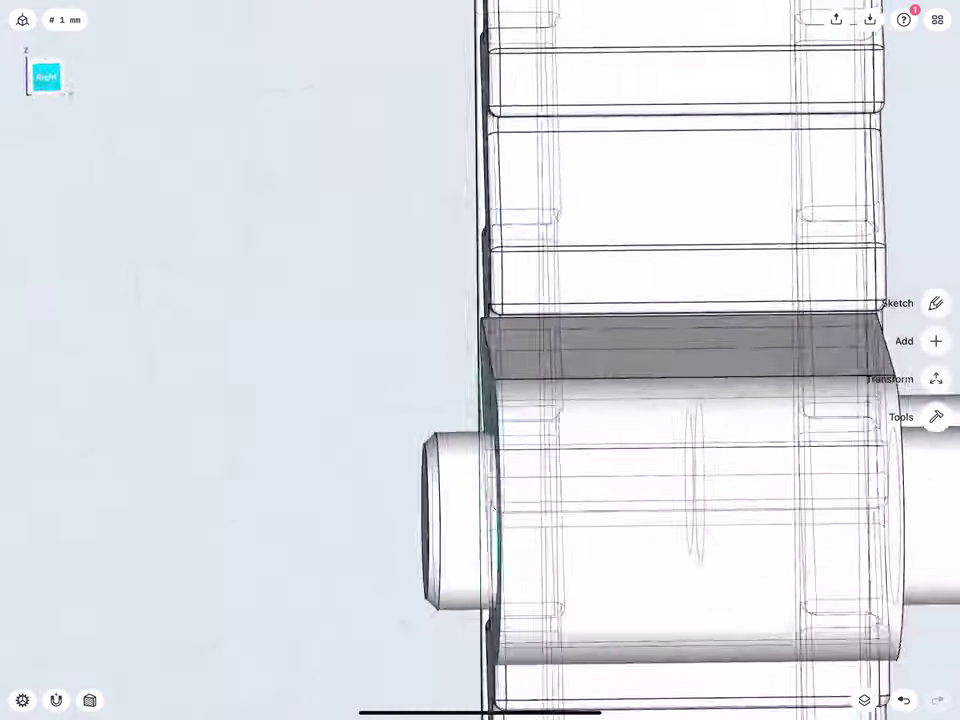
{"action": "left_click", "coordinate": [46, 75]}
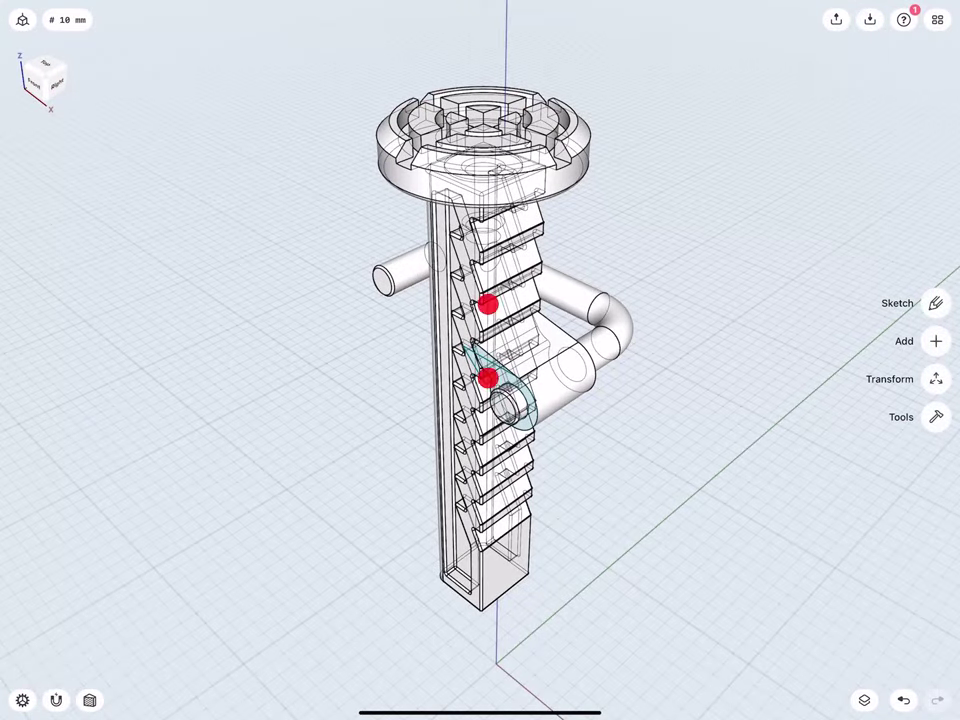
{"action": "scroll", "coordinate": [487, 340], "scroll_direction": "up", "scroll_amount": 5}
{"action": "scroll", "coordinate": [358, 373], "scroll_direction": "up", "scroll_amount": 5}
{"action": "scroll", "coordinate": [345, 400], "scroll_direction": "up", "scroll_amount": 3}
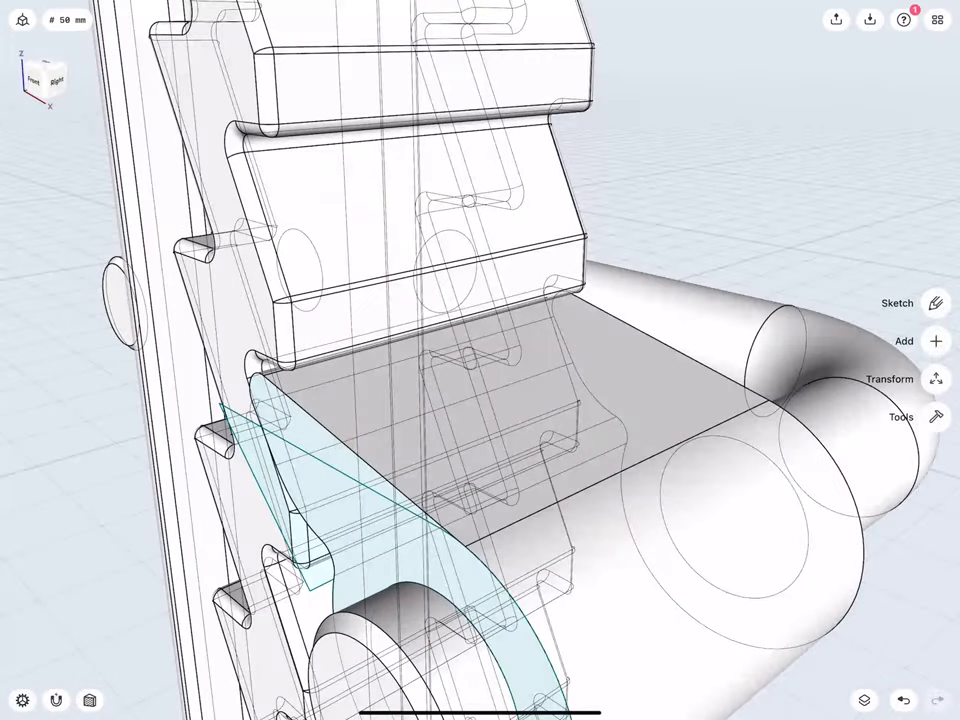
Step: Create a plane offset 35 mm from the ratchet tooth face and begin a sketch on it
{"action": "left_click", "coordinate": [400, 280]}
{"action": "scroll", "coordinate": [450, 360], "scroll_direction": "down", "scroll_amount": 5}
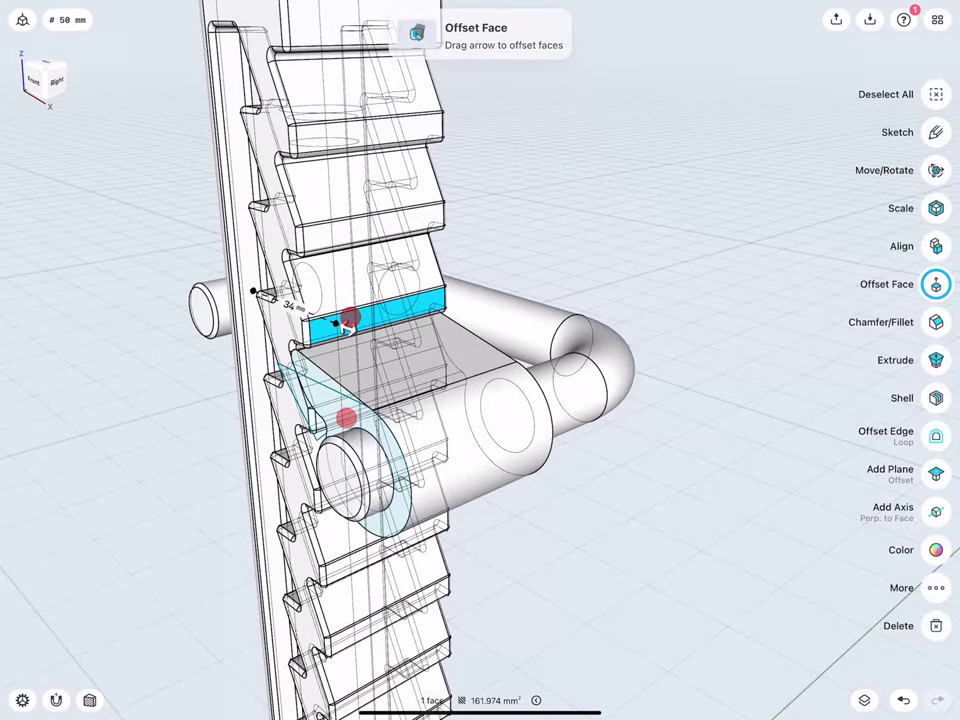
{"action": "left_click", "coordinate": [935, 474]}
{"action": "scroll", "coordinate": [370, 410], "scroll_direction": "down", "scroll_amount": 5}
{"action": "scroll", "coordinate": [382, 420], "scroll_direction": "down", "scroll_amount": 2}
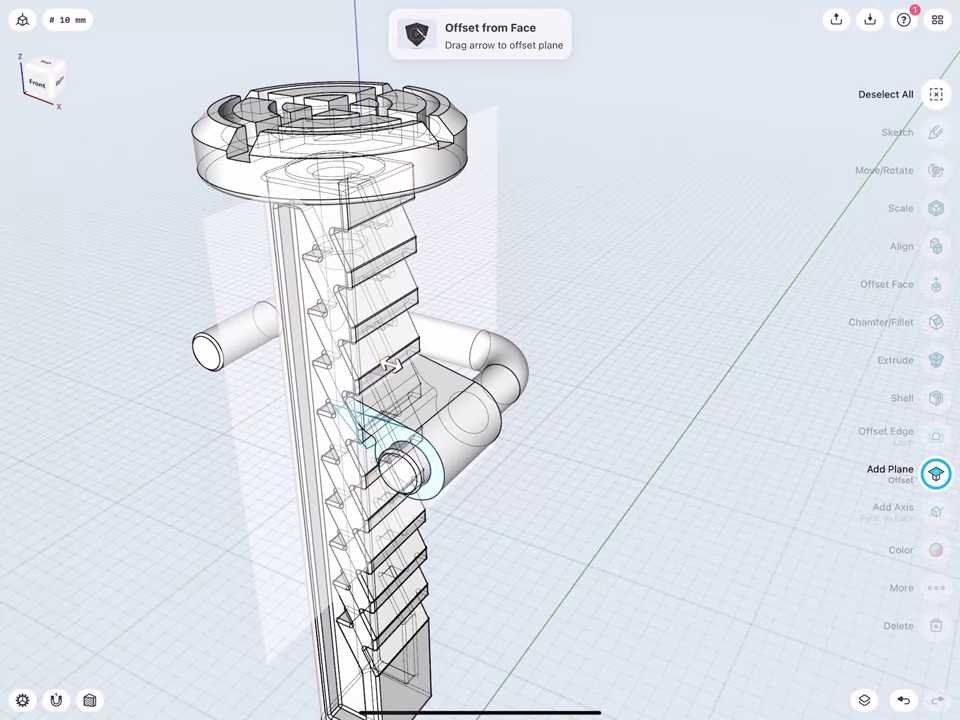
{"action": "left_click_drag", "start_coordinate": [390, 366], "coordinate": [490, 394]}
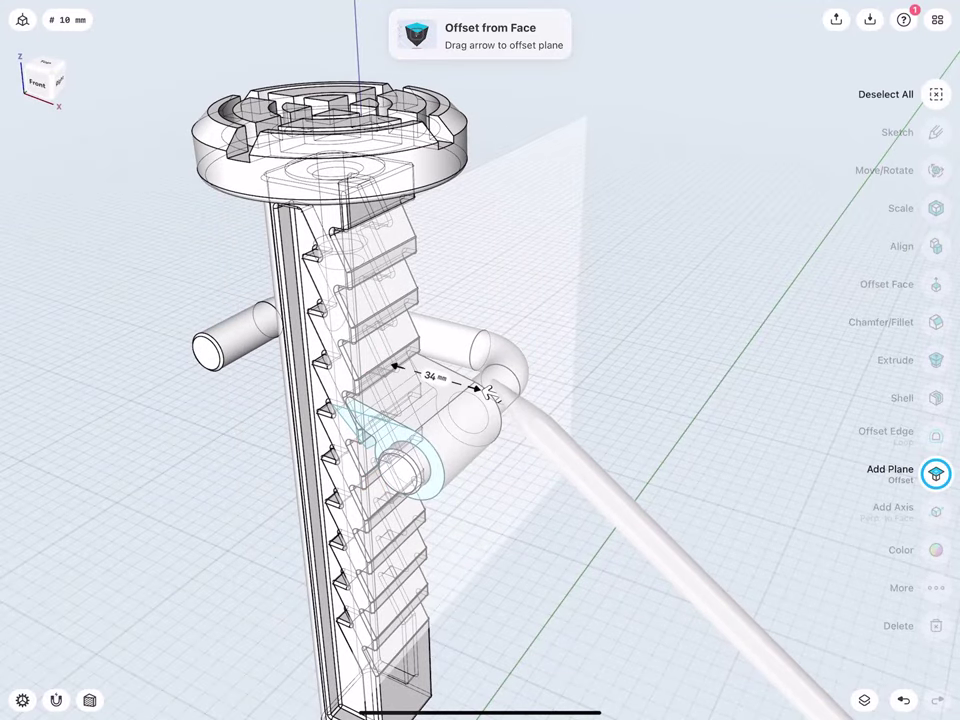
{"action": "left_click", "coordinate": [490, 394]}
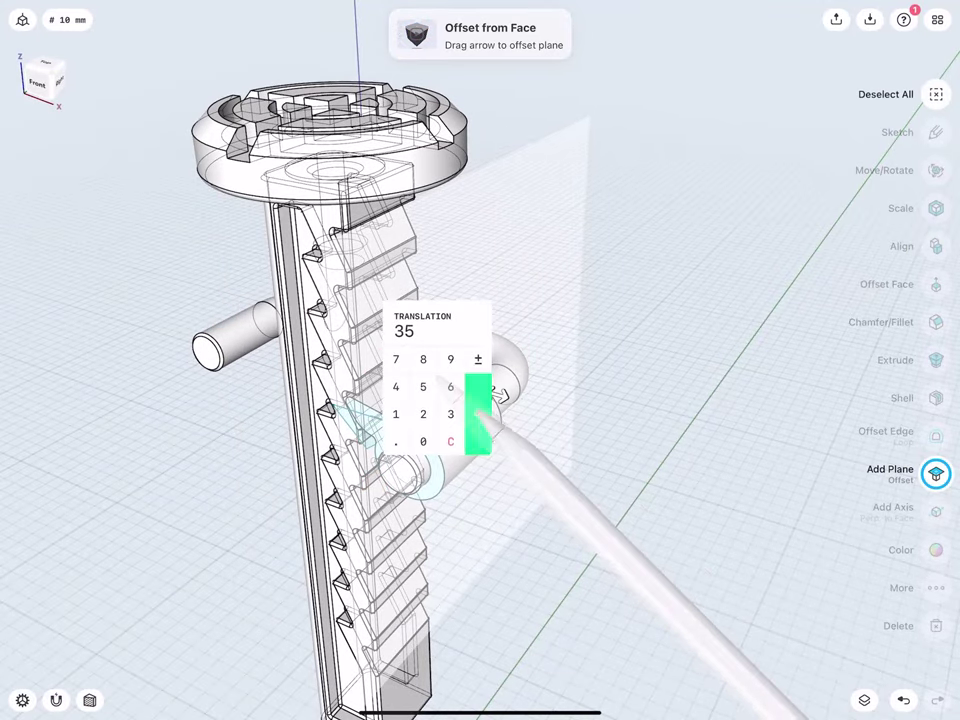
{"action": "left_click", "coordinate": [484, 405]}
{"action": "left_click", "coordinate": [643, 321]}
{"action": "middle_click_drag", "start_coordinate": [396, 553], "coordinate": [362, 529]}
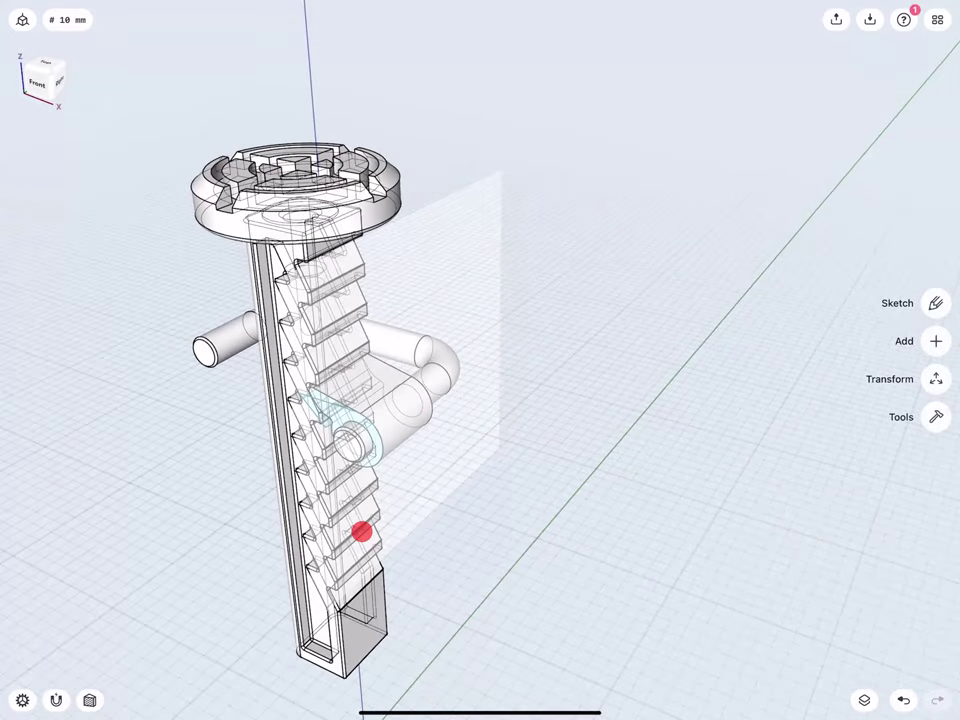
{"action": "left_click", "coordinate": [460, 400]}
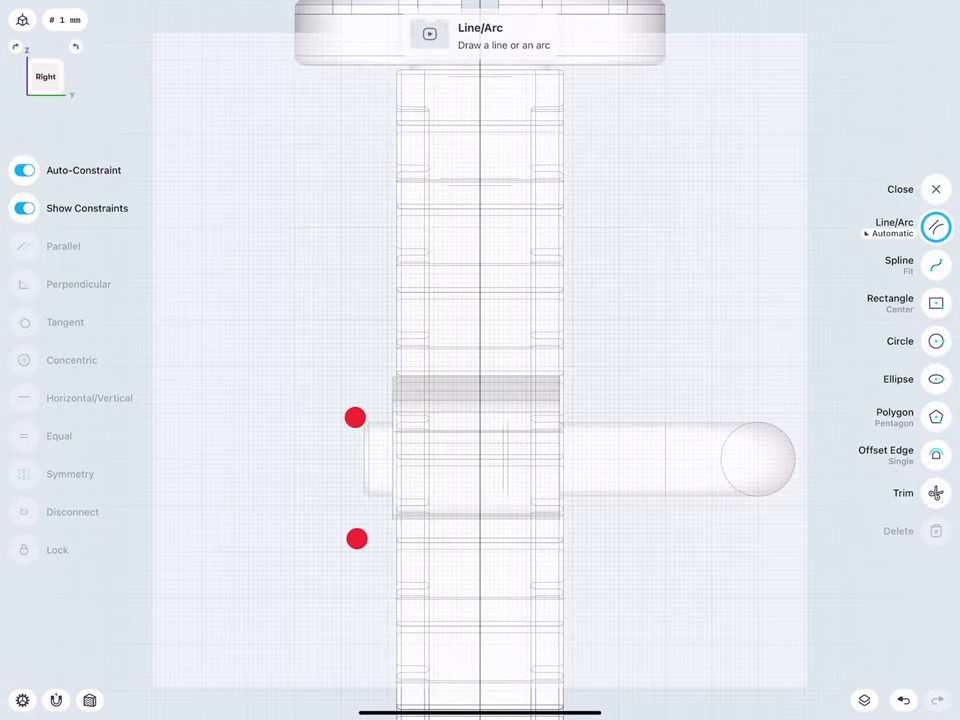
Step: Draw a circle of radius 2 mm centred on the vertical axis
{"action": "scroll", "coordinate": [356, 478], "scroll_direction": "up", "scroll_amount": 3}
{"action": "scroll", "coordinate": [299, 440], "scroll_direction": "up", "scroll_amount": 2}
{"action": "scroll", "coordinate": [250, 442], "scroll_direction": "up", "scroll_amount": 2}
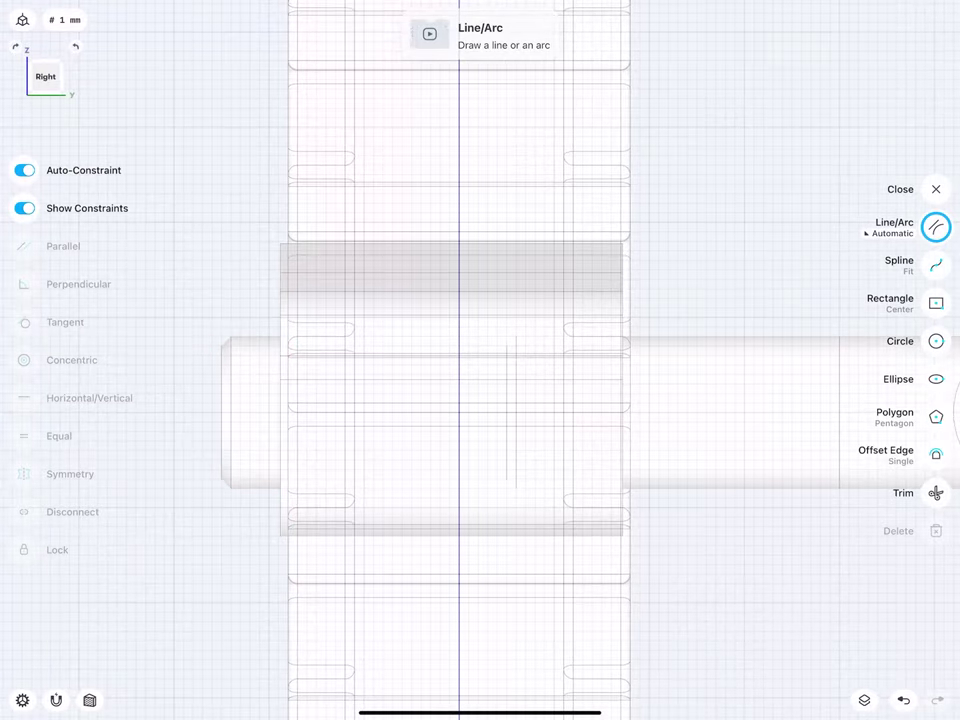
{"action": "scroll", "coordinate": [417, 421], "scroll_direction": "up", "scroll_amount": 1}
{"action": "scroll", "coordinate": [380, 437], "scroll_direction": "up", "scroll_amount": 2}
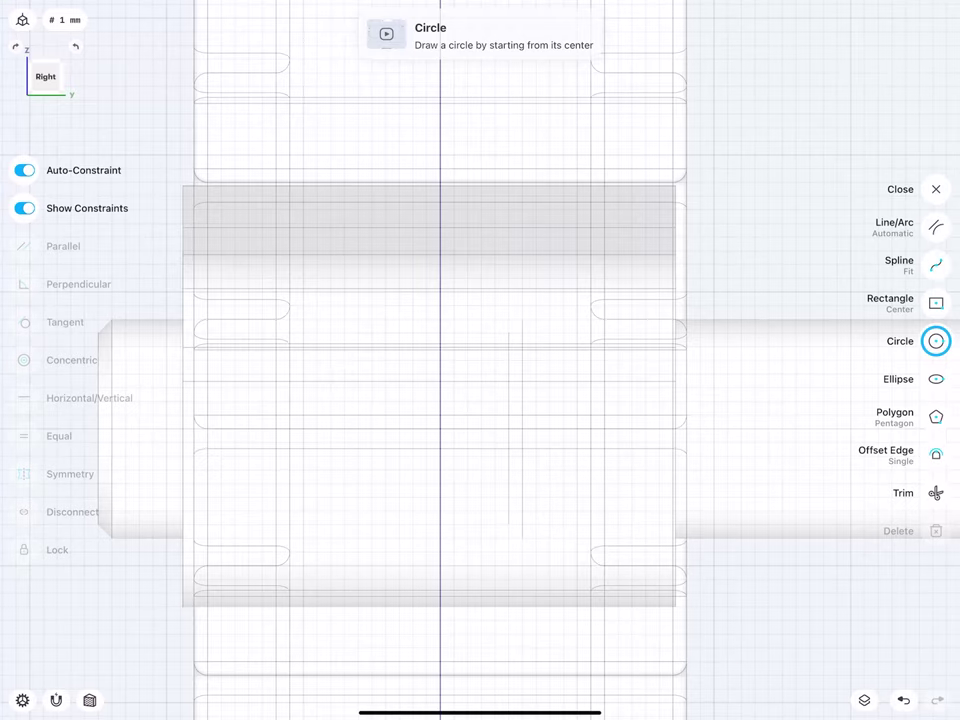
{"action": "mouse_move", "coordinate": [440, 428]}
{"action": "left_mouse_down"}
{"action": "mouse_move", "coordinate": [413, 389]}
{"action": "mouse_move", "coordinate": [419, 405]}
{"action": "left_mouse_up"}
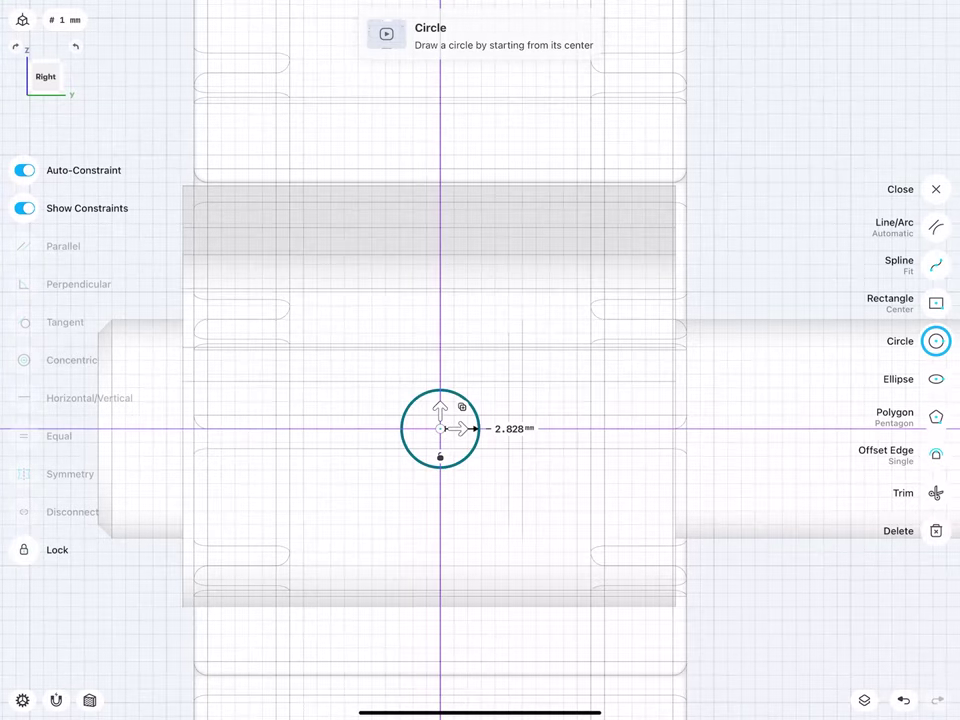
{"action": "left_click", "coordinate": [501, 465]}
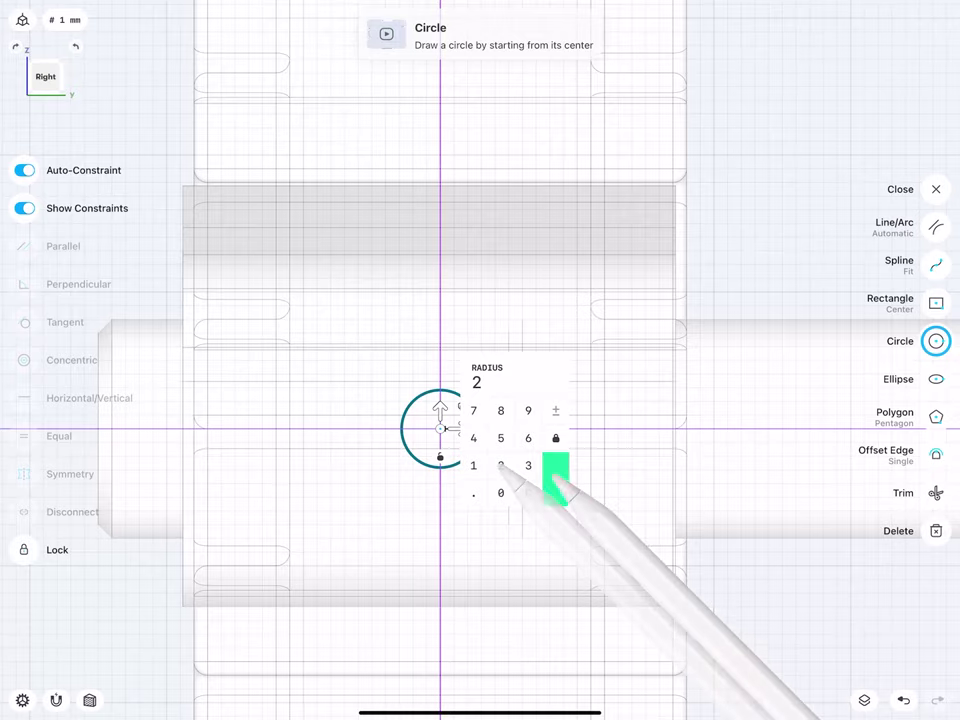
{"action": "left_click", "coordinate": [556, 479]}
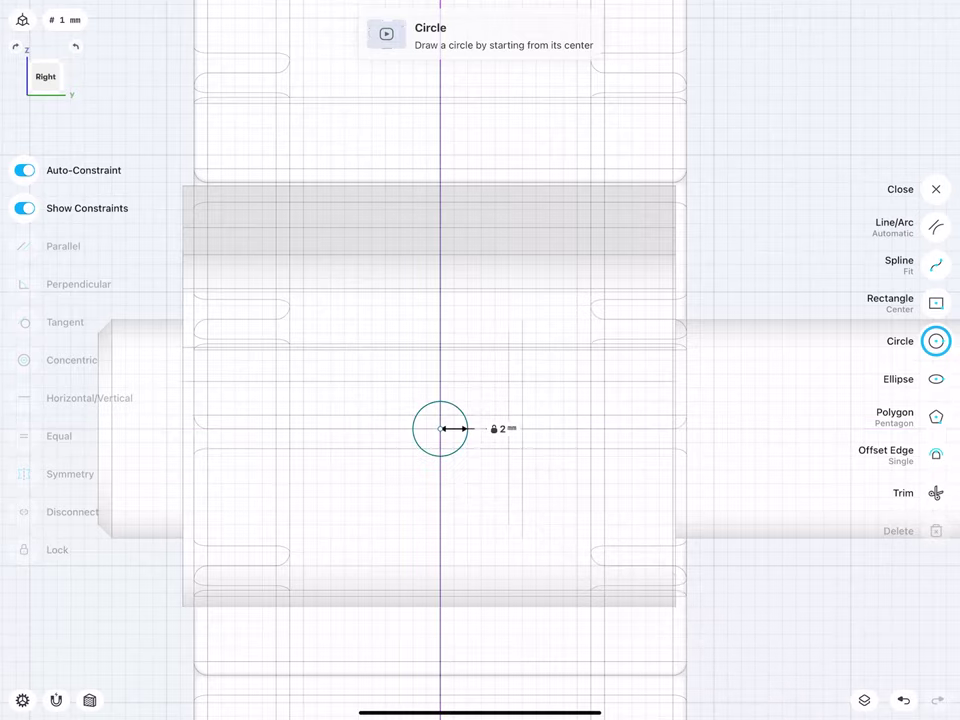
{"action": "scroll", "coordinate": [341, 423], "scroll_direction": "down", "scroll_amount": 1}
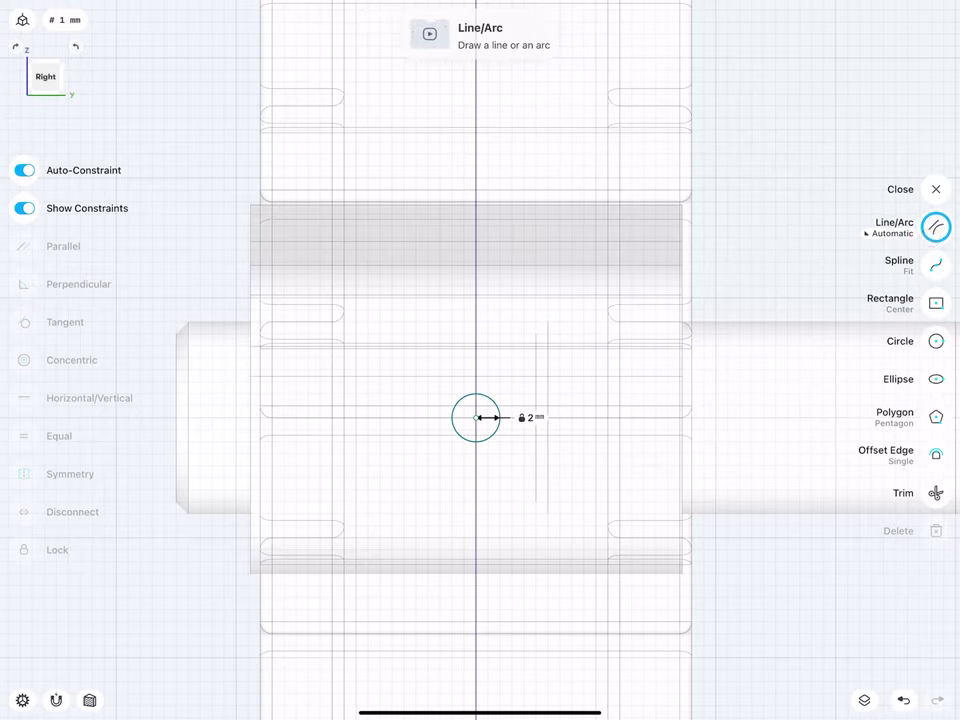
Step: Draw a 25 mm horizontal line to the circle centre, then delete it
{"action": "left_click_drag", "start_coordinate": [176, 417], "coordinate": [475, 417]}
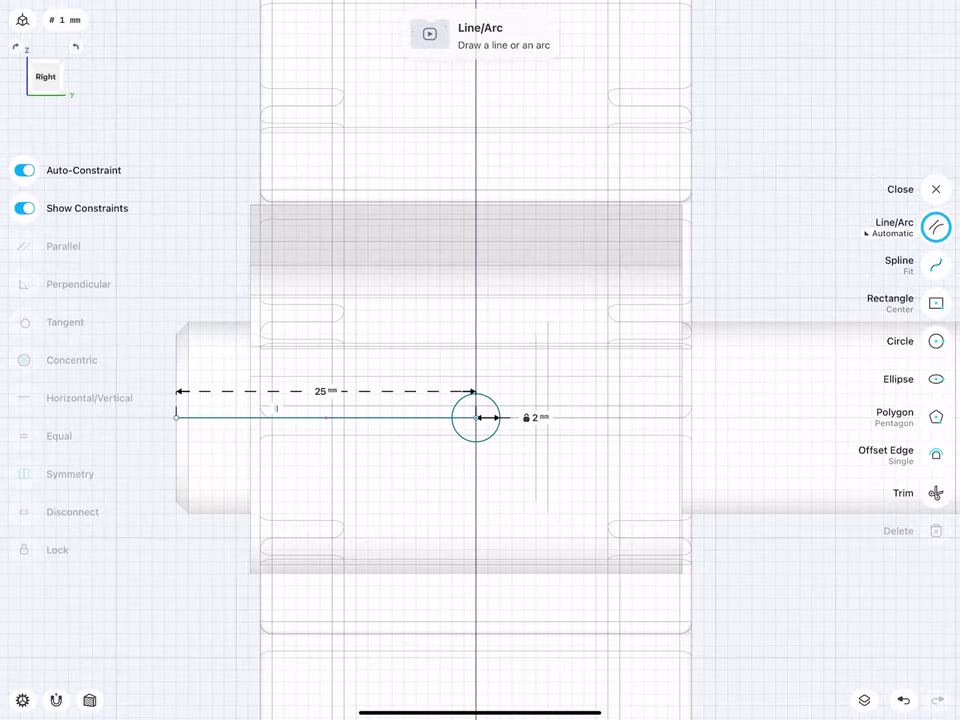
{"action": "left_click", "coordinate": [297, 418]}
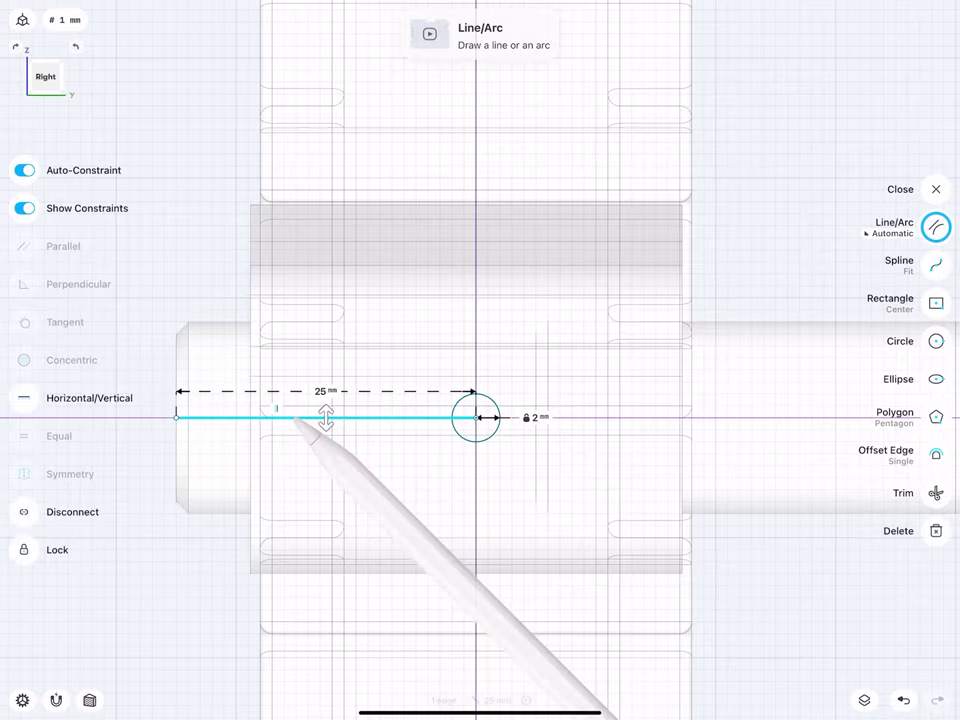
{"action": "left_click", "coordinate": [935, 524]}
{"action": "scroll", "coordinate": [290, 451], "scroll_direction": "down", "scroll_amount": 5}
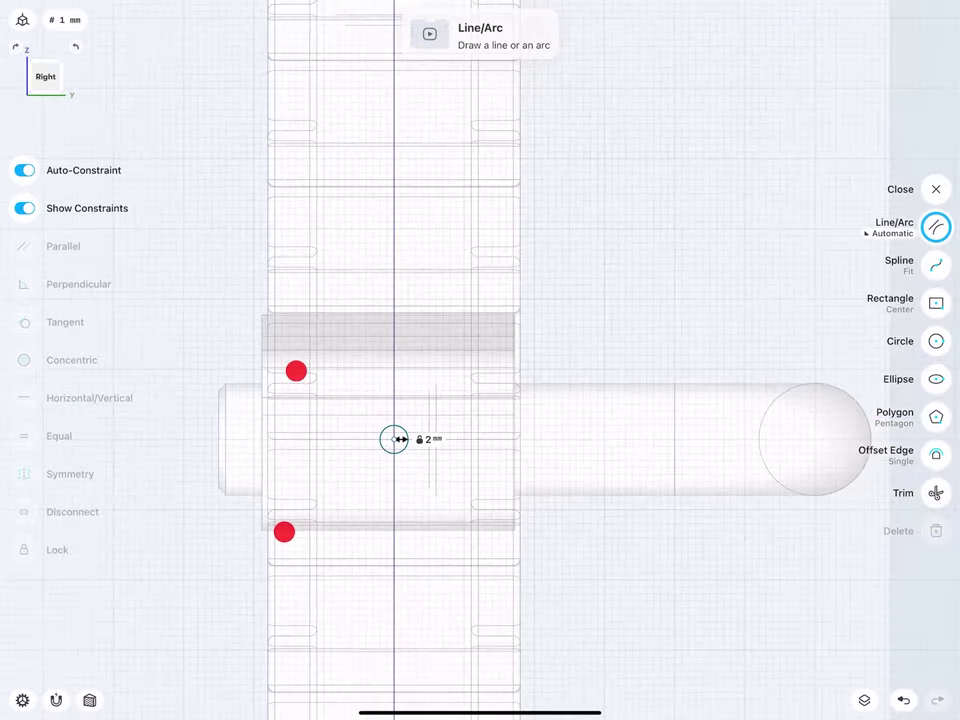
{"action": "scroll", "coordinate": [302, 449], "scroll_direction": "down", "scroll_amount": 3}
{"action": "scroll", "coordinate": [313, 432], "scroll_direction": "up", "scroll_amount": 1}
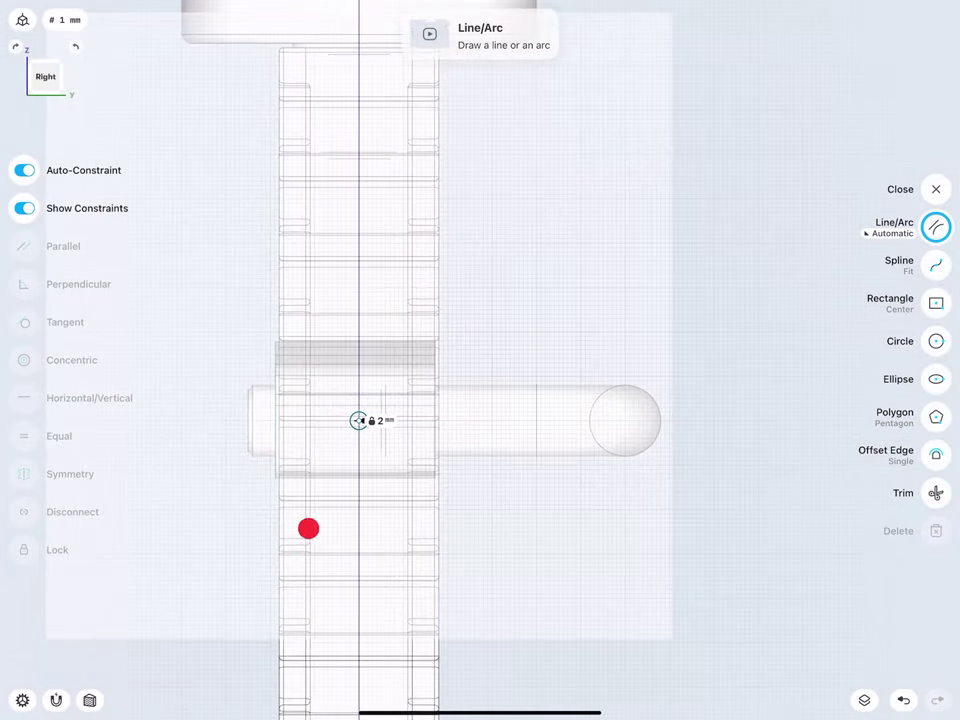
{"action": "mouse_move", "coordinate": [298, 304]}
{"action": "middle_mouse_down"}
{"action": "mouse_move", "coordinate": [229, 339]}
{"action": "mouse_move", "coordinate": [278, 357]}
{"action": "middle_mouse_up"}
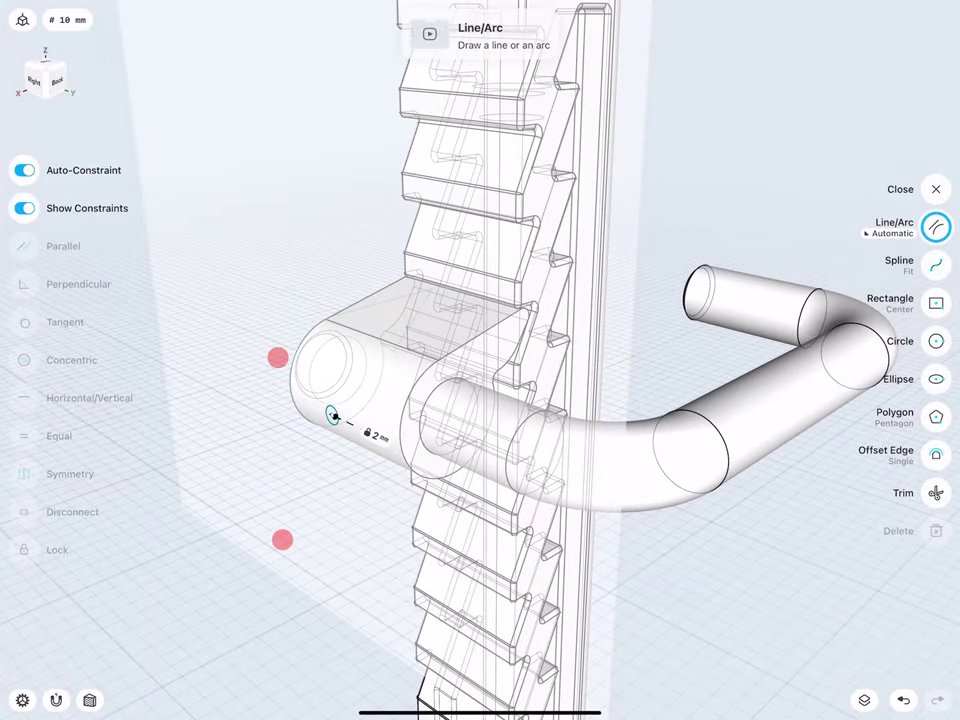
Step: Finish the sketch and try extruding the small circular face along the cylinder
{"action": "left_click", "coordinate": [311, 356]}
{"action": "left_click", "coordinate": [927, 521]}
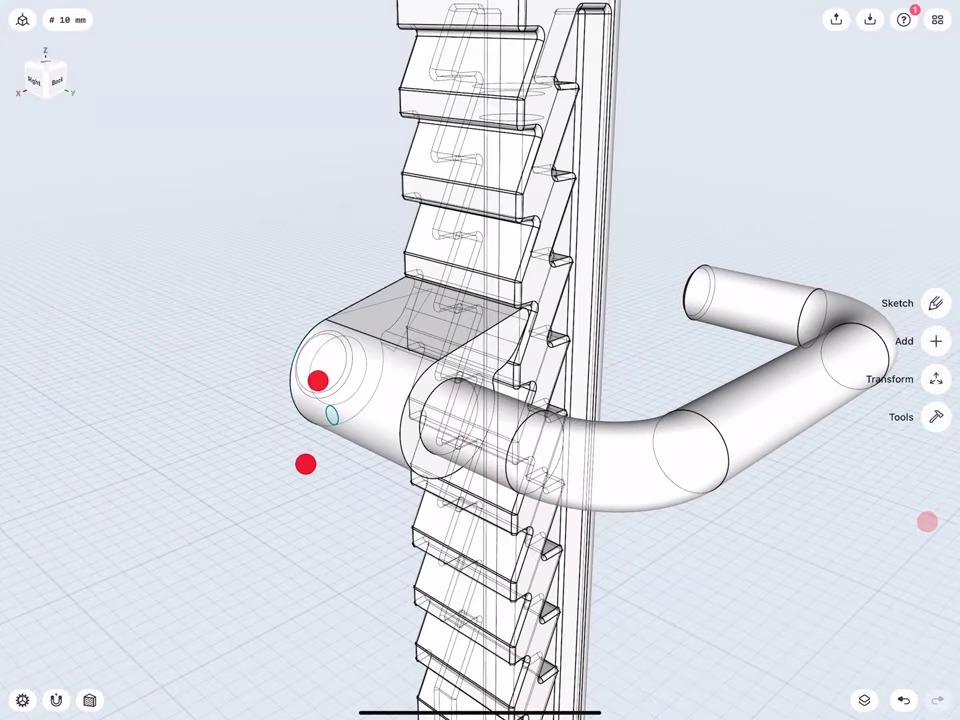
{"action": "scroll", "coordinate": [311, 421], "scroll_direction": "up", "scroll_amount": 5}
{"action": "scroll", "coordinate": [278, 430], "scroll_direction": "up", "scroll_amount": 1}
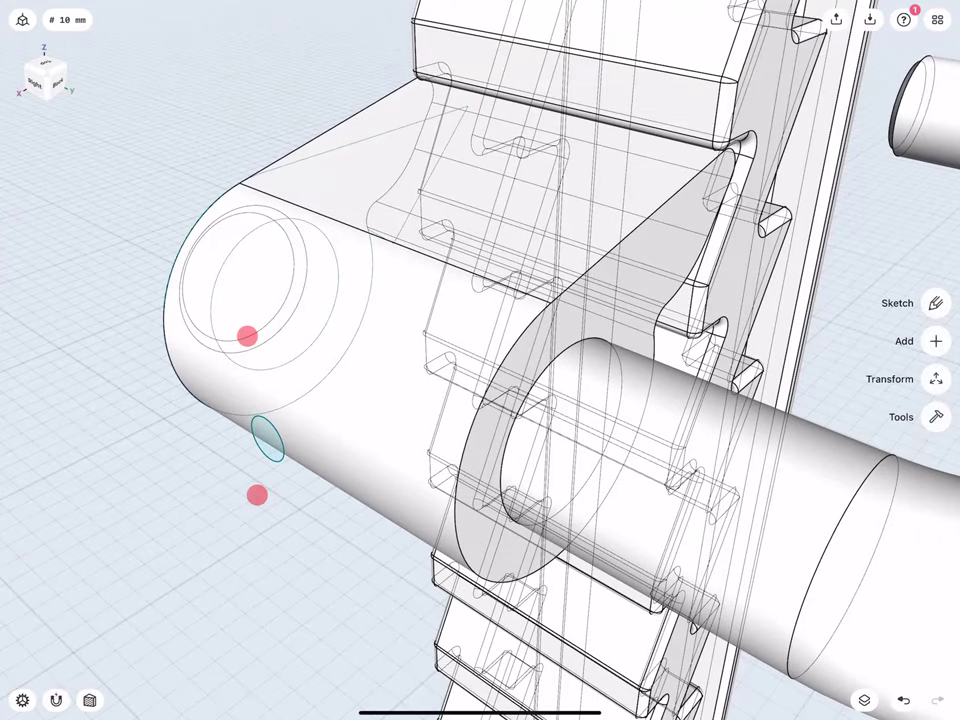
{"action": "scroll", "coordinate": [252, 415], "scroll_direction": "up", "scroll_amount": 3}
{"action": "scroll", "coordinate": [252, 415], "scroll_direction": "up", "scroll_amount": 2}
{"action": "left_click", "coordinate": [285, 425]}
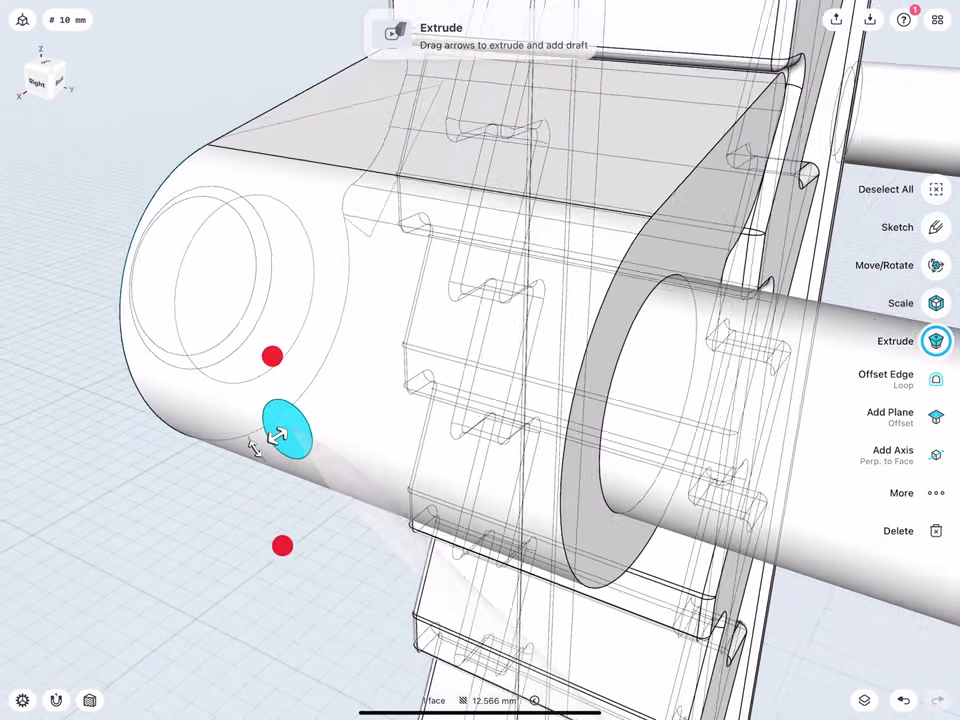
{"action": "scroll", "coordinate": [255, 449], "scroll_direction": "down", "scroll_amount": 3}
{"action": "mouse_move", "coordinate": [203, 475]}
{"action": "left_mouse_down"}
{"action": "mouse_move", "coordinate": [345, 375]}
{"action": "mouse_move", "coordinate": [415, 353]}
{"action": "left_mouse_up"}
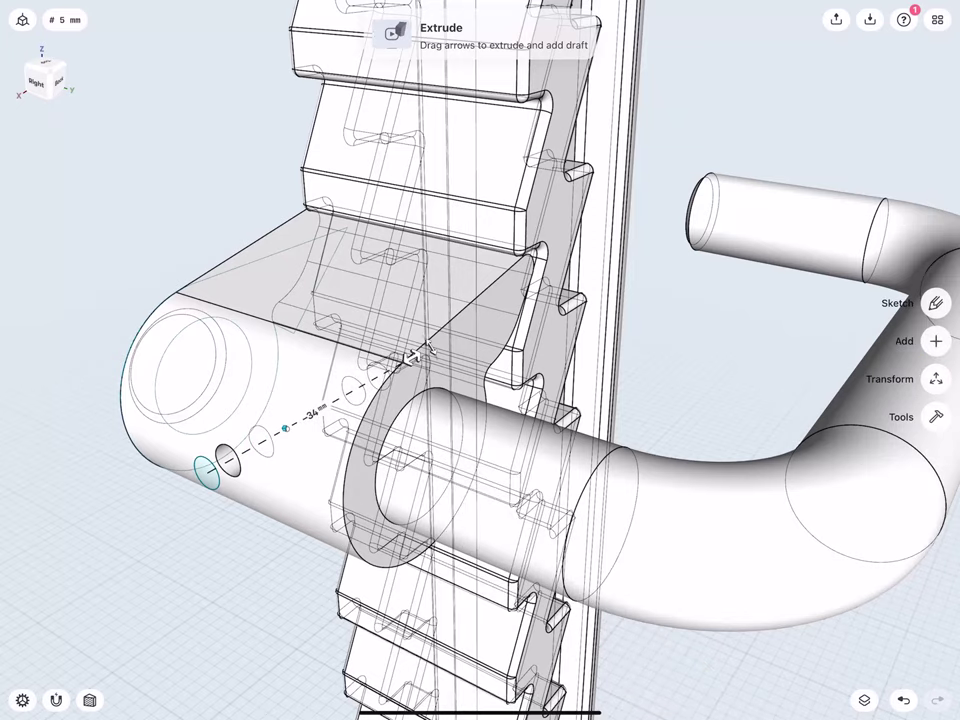
{"action": "mouse_move", "coordinate": [236, 311]}
{"action": "middle_mouse_down"}
{"action": "mouse_move", "coordinate": [144, 286]}
{"action": "mouse_move", "coordinate": [152, 265]}
{"action": "mouse_move", "coordinate": [178, 302]}
{"action": "middle_mouse_up"}
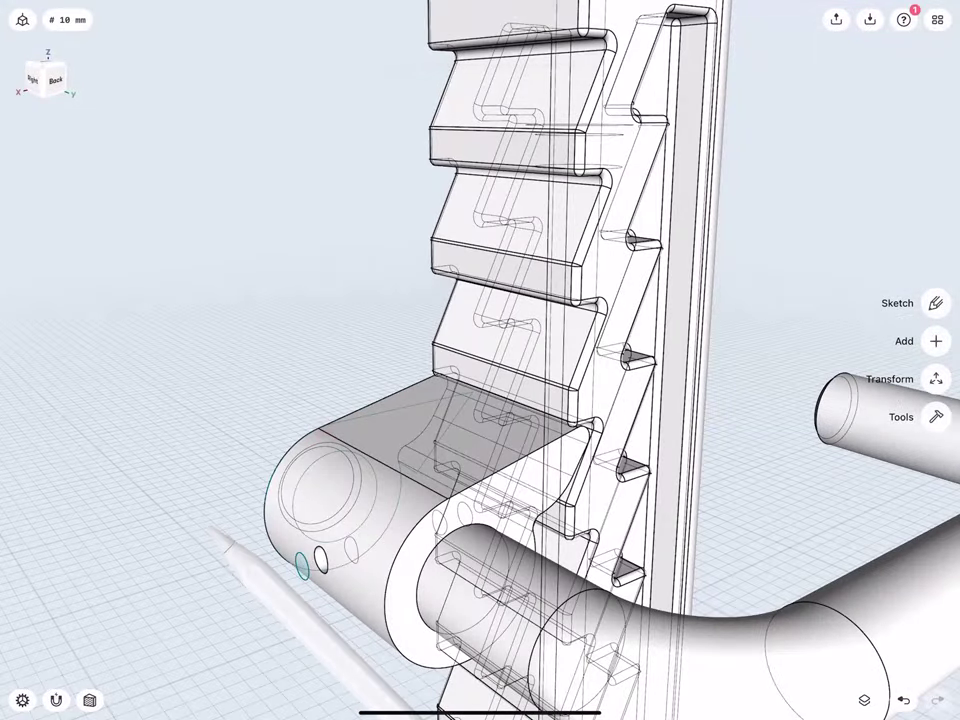
{"action": "scroll", "coordinate": [295, 505], "scroll_direction": "up", "scroll_amount": 5}
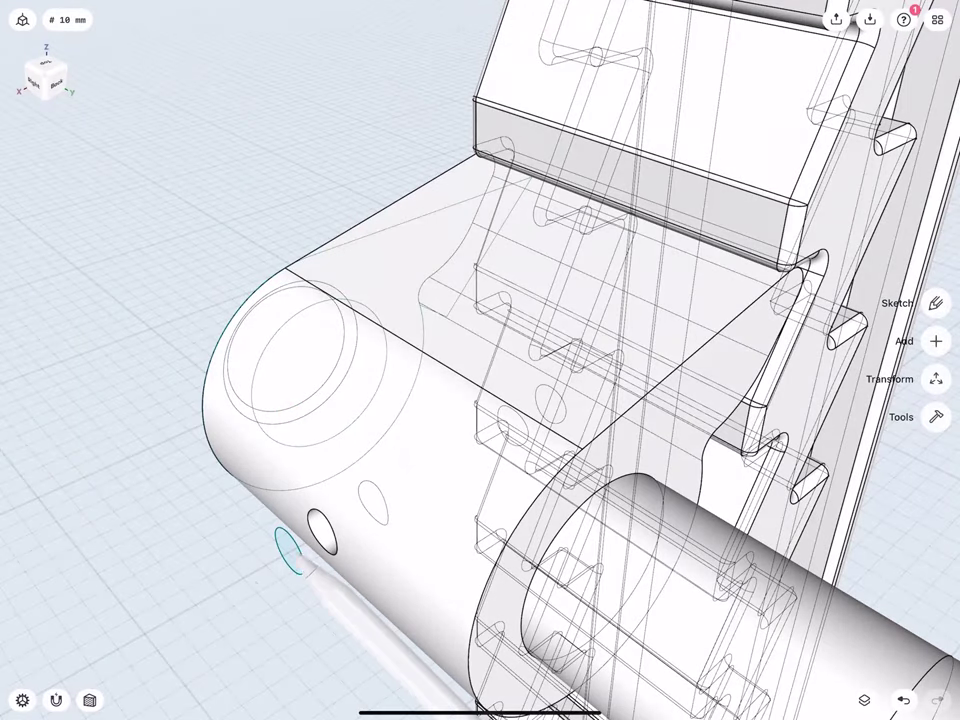
Step: Extrude the small circular face -29 mm into a locking pin
{"action": "left_click", "coordinate": [288, 550]}
{"action": "mouse_move", "coordinate": [290, 548]}
{"action": "left_mouse_down"}
{"action": "mouse_move", "coordinate": [520, 407]}
{"action": "mouse_move", "coordinate": [520, 392]}
{"action": "left_mouse_up"}
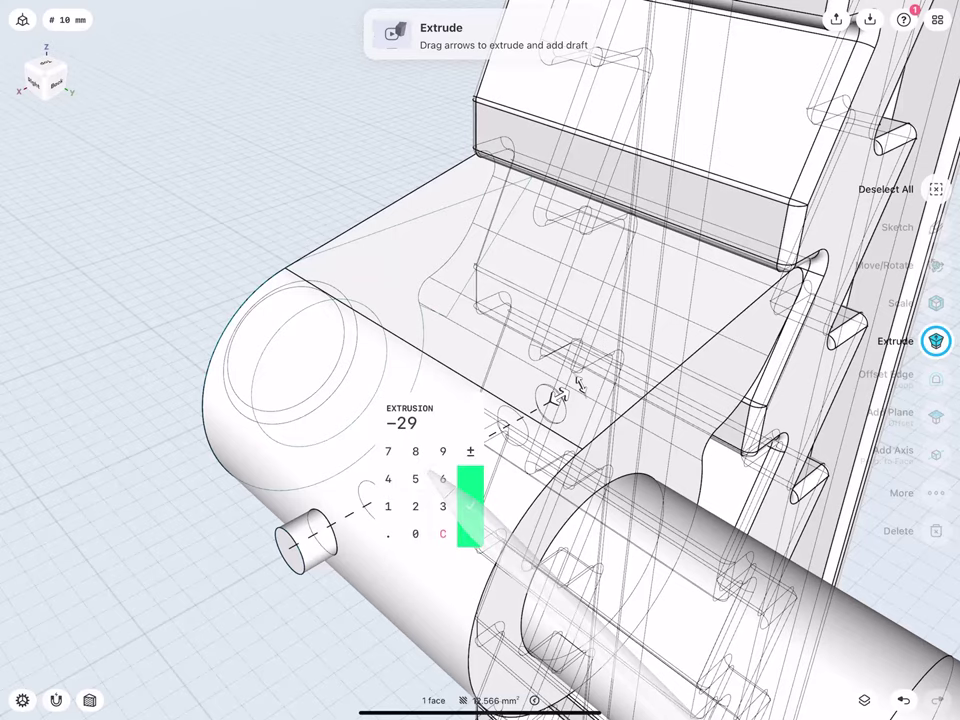
{"action": "left_click", "coordinate": [470, 505]}
{"action": "left_click", "coordinate": [290, 630]}
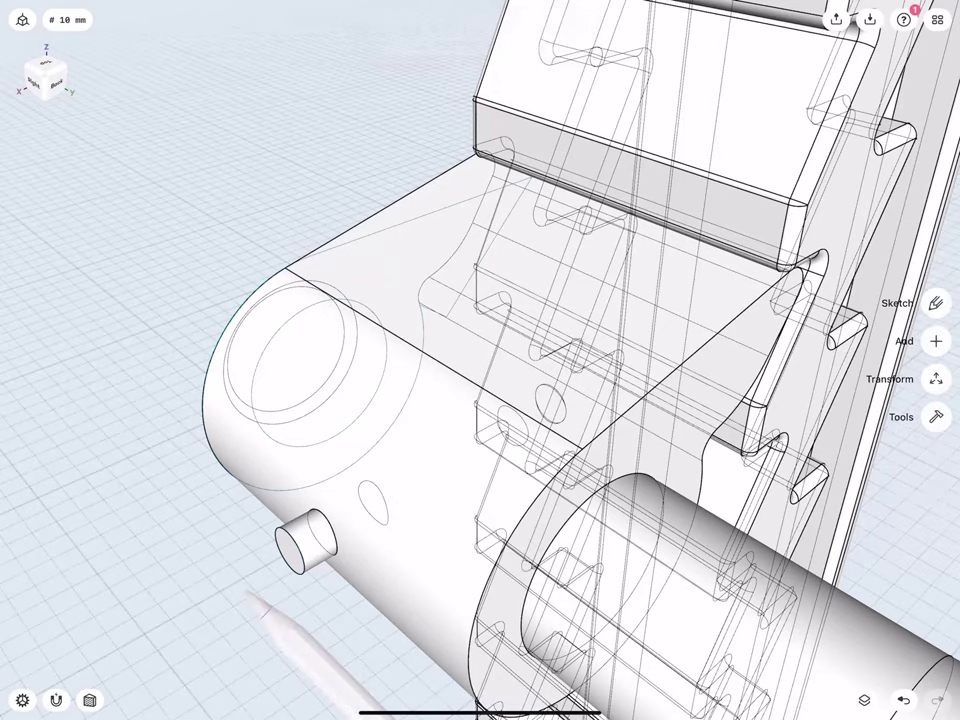
{"action": "scroll", "coordinate": [255, 528], "scroll_direction": "up", "scroll_amount": 5}
{"action": "scroll", "coordinate": [255, 528], "scroll_direction": "up", "scroll_amount": 1}
Step: Offset the pin's outer end face back inward, level with the housing surface
{"action": "left_click", "coordinate": [318, 562]}
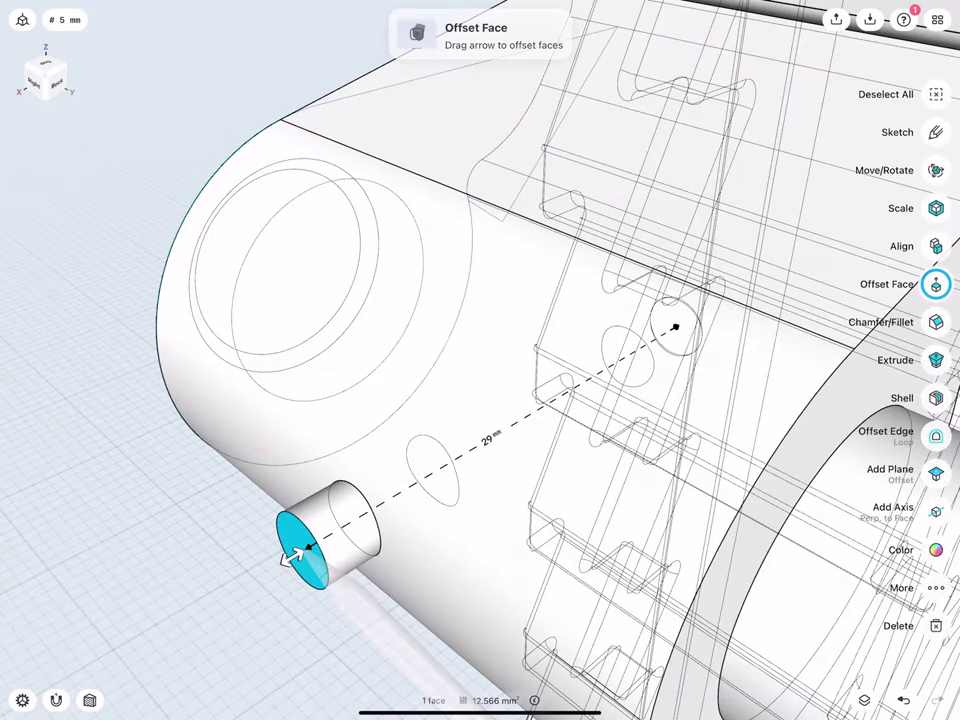
{"action": "left_click_drag", "start_coordinate": [298, 560], "coordinate": [358, 520]}
{"action": "left_click", "coordinate": [521, 418]}
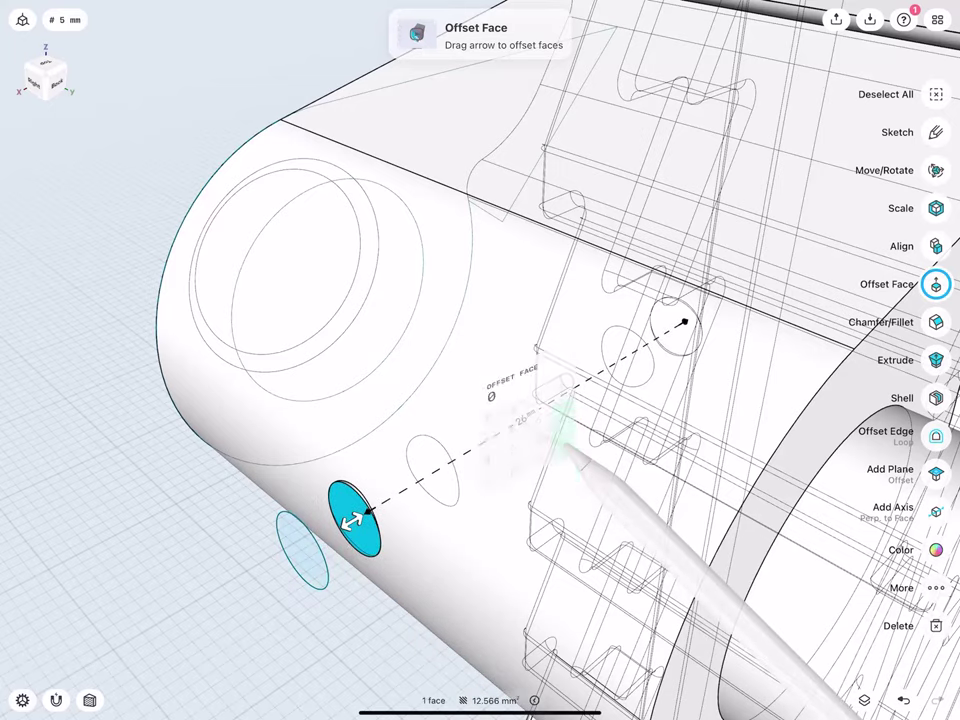
{"action": "left_click", "coordinate": [255, 560]}
{"action": "left_click_drag", "start_coordinate": [287, 540], "coordinate": [298, 577]}
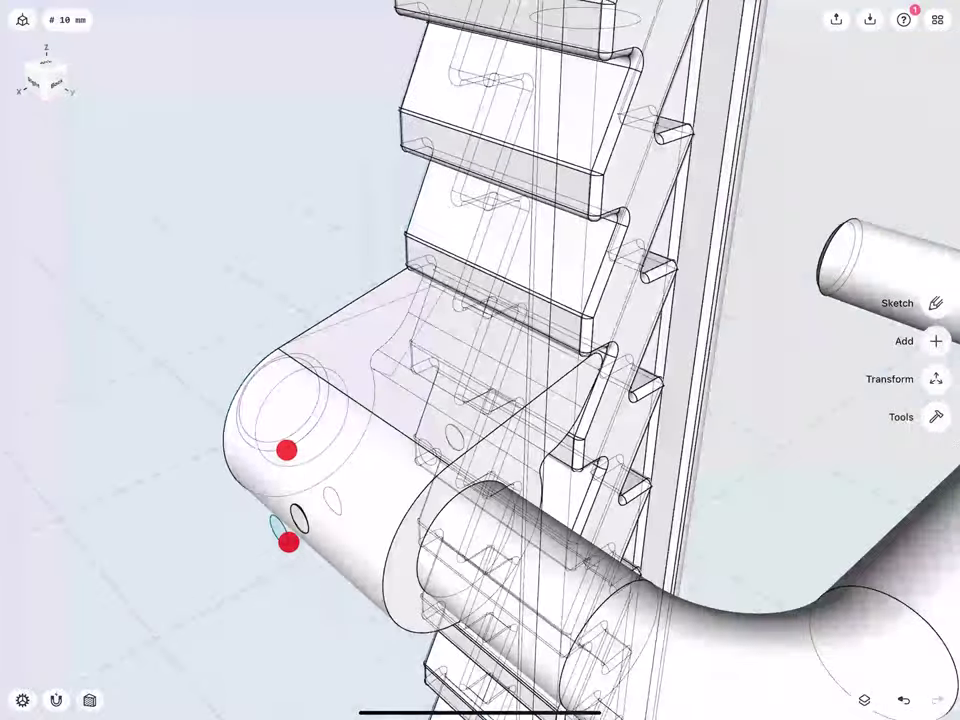
{"action": "left_click_drag", "start_coordinate": [284, 423], "coordinate": [303, 427]}
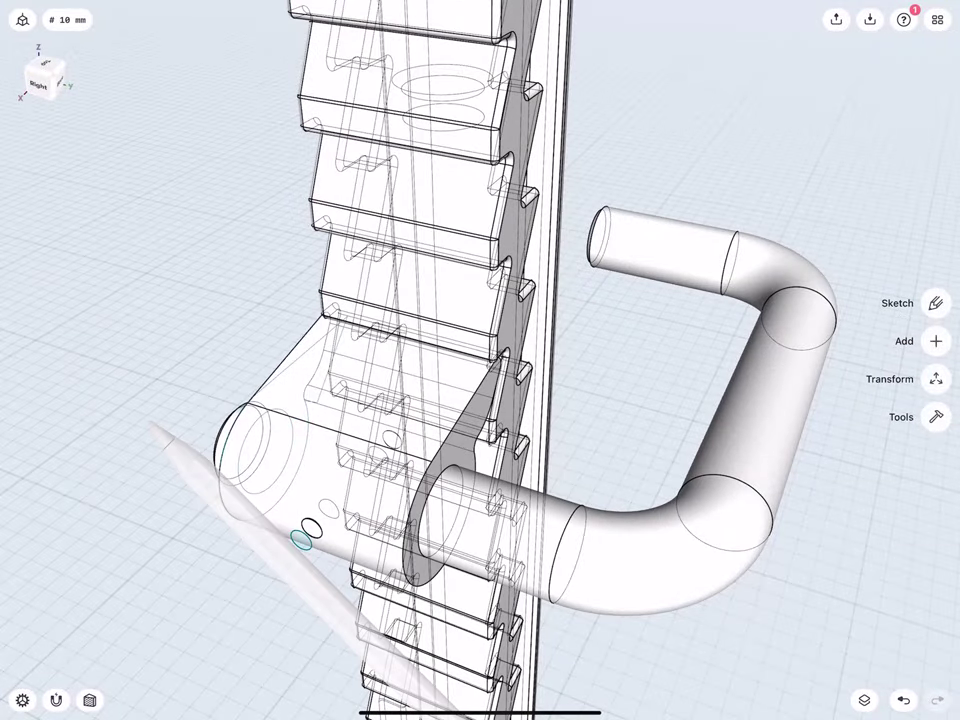
{"action": "mouse_move", "coordinate": [301, 540]}
{"action": "left_mouse_down"}
{"action": "mouse_move", "coordinate": [321, 429]}
{"action": "mouse_move", "coordinate": [156, 446]}
{"action": "mouse_move", "coordinate": [253, 349]}
{"action": "left_mouse_up"}
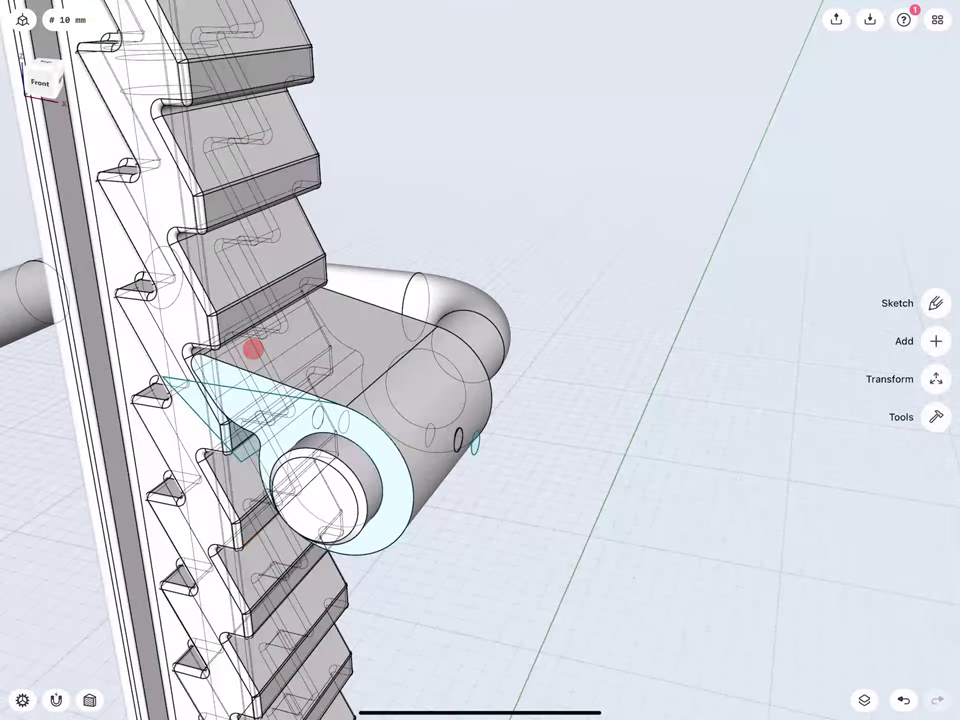
{"action": "left_click", "coordinate": [864, 700]}
Step: Move Sketch planes 15 and 16 into the Sketches folder and unhide Body 01
{"action": "left_click_drag", "start_coordinate": [317, 411], "coordinate": [288, 426]}
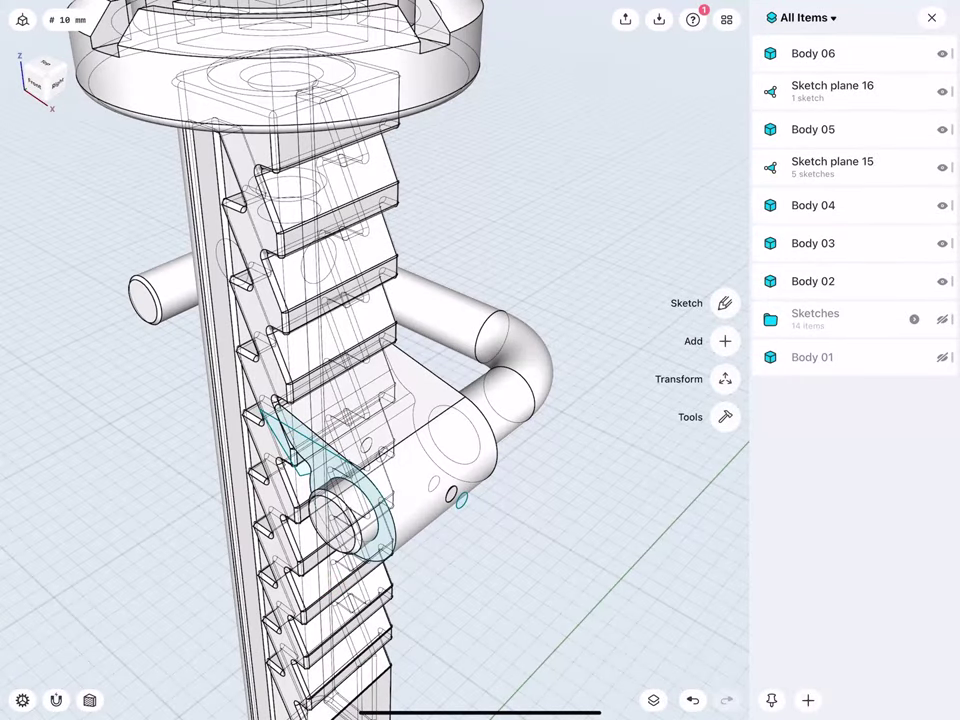
{"action": "left_click", "coordinate": [840, 171]}
{"action": "left_click", "coordinate": [838, 88]}
{"action": "left_click_drag", "start_coordinate": [853, 159], "coordinate": [827, 318]}
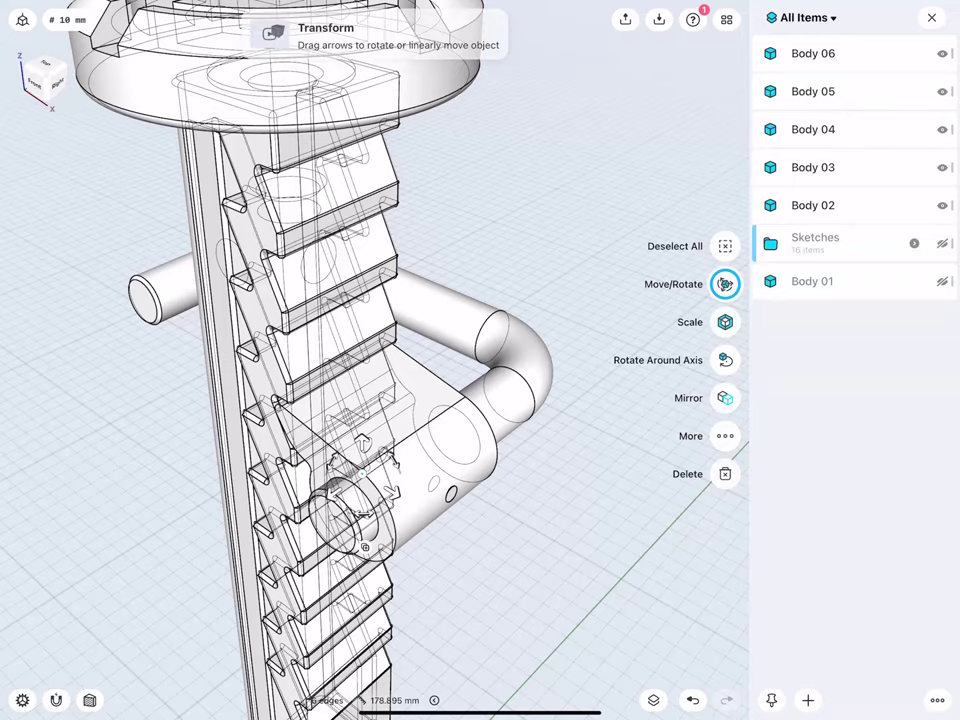
{"action": "left_click", "coordinate": [942, 281]}
Step: Turn off Show Hidden Edges in the View Appearance settings
{"action": "scroll", "coordinate": [318, 459], "scroll_direction": "down", "scroll_amount": 3}
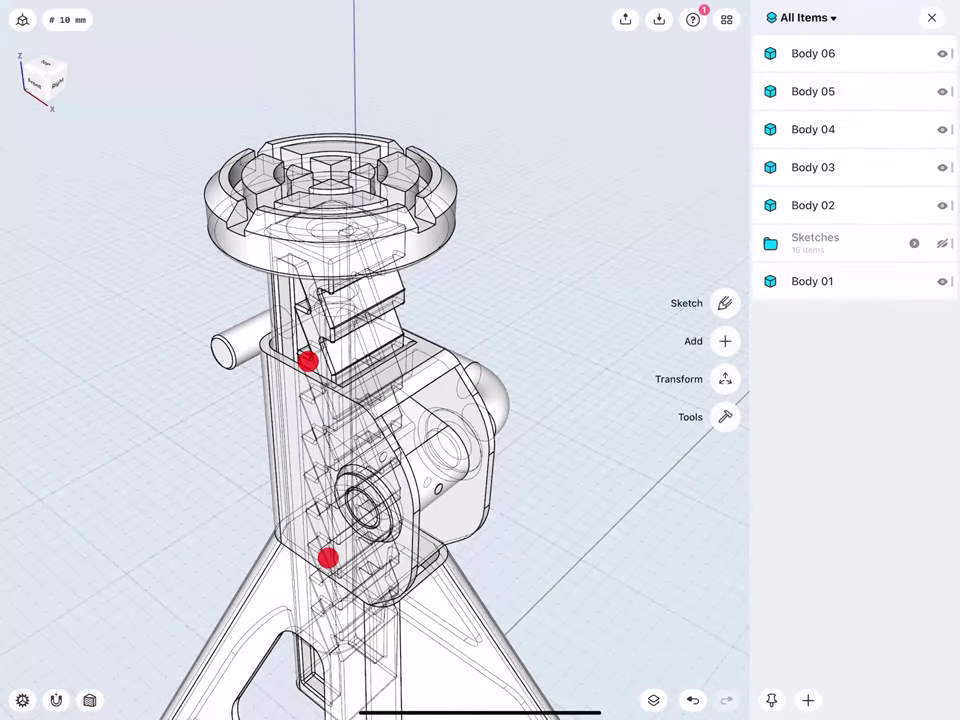
{"action": "left_click", "coordinate": [22, 19]}
{"action": "left_click", "coordinate": [165, 62]}
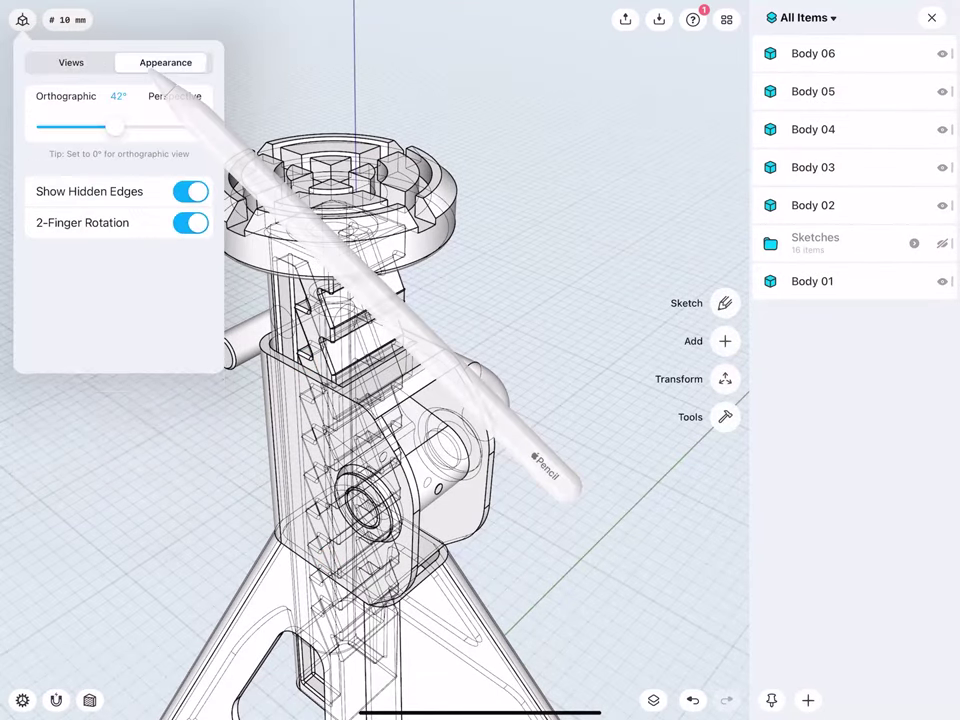
{"action": "left_click", "coordinate": [190, 191]}
{"action": "left_click", "coordinate": [150, 340]}
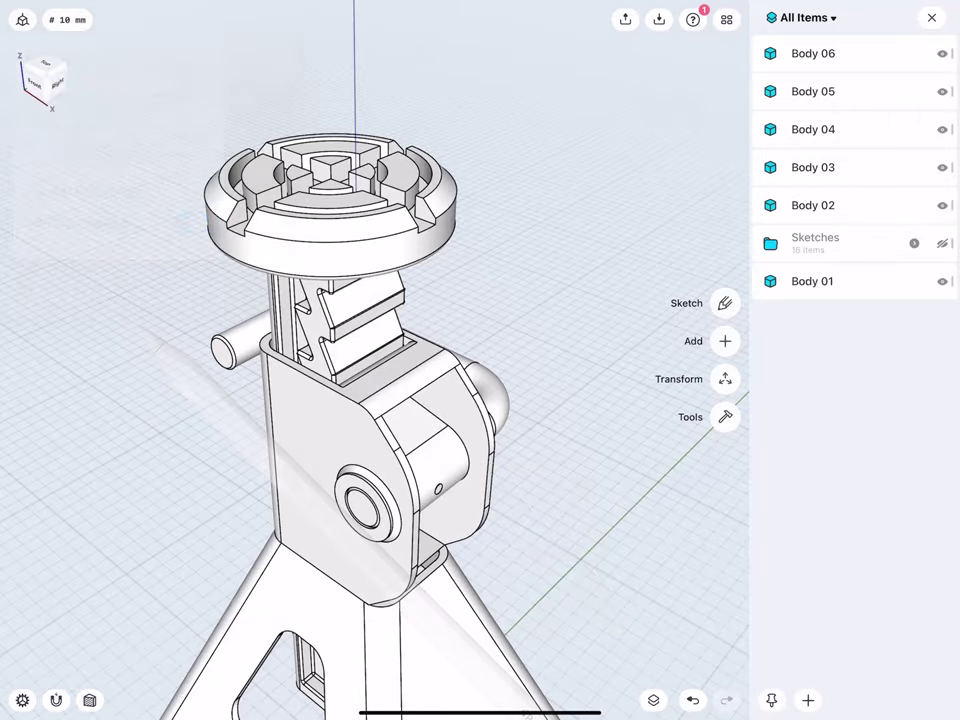
{"action": "mouse_move", "coordinate": [253, 274]}
{"action": "middle_mouse_down"}
{"action": "mouse_move", "coordinate": [204, 329]}
{"action": "mouse_move", "coordinate": [261, 315]}
{"action": "middle_mouse_up"}
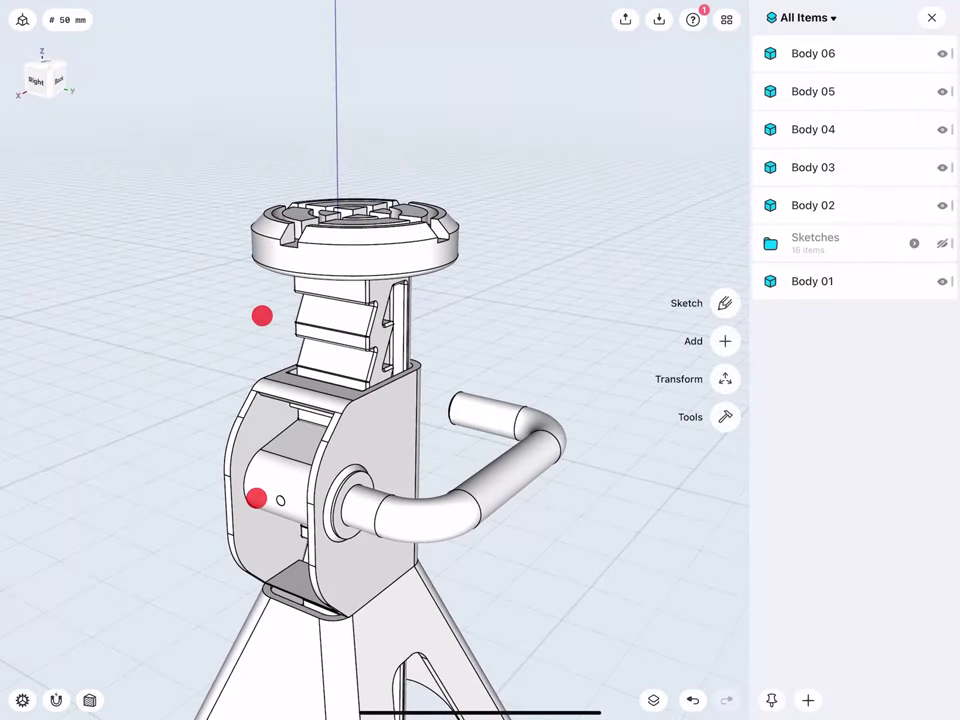
Step: Select Body 01 through Body 06 and group them into a new folder
{"action": "left_click", "coordinate": [836, 281]}
{"action": "left_click", "coordinate": [830, 212]}
{"action": "left_click", "coordinate": [830, 172]}
{"action": "left_click", "coordinate": [830, 129]}
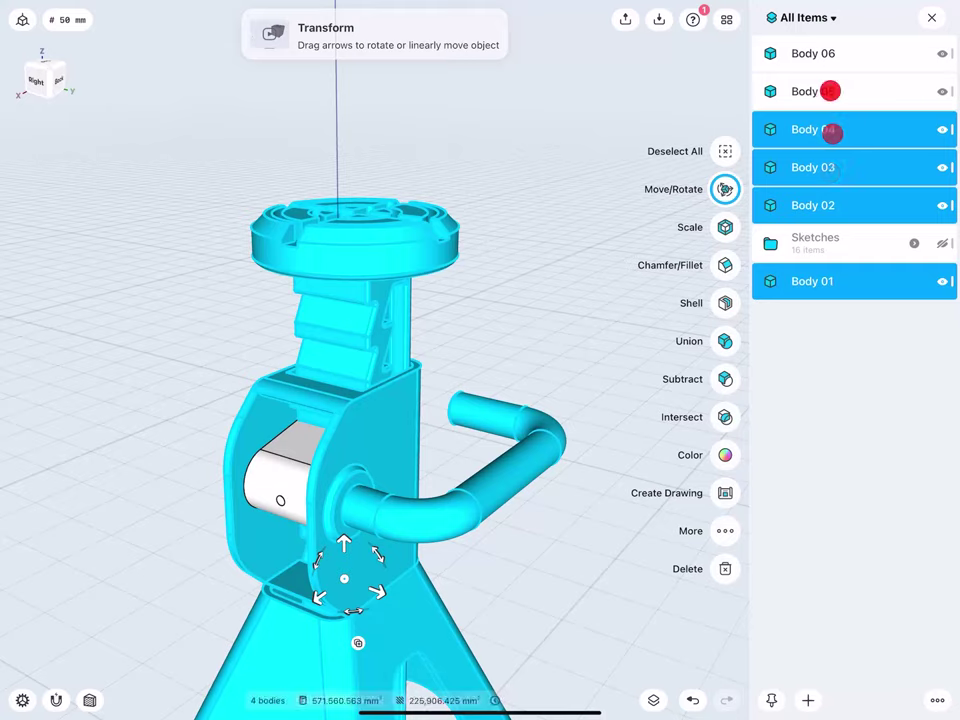
{"action": "left_click", "coordinate": [830, 91]}
{"action": "left_click", "coordinate": [830, 52]}
{"action": "left_click", "coordinate": [808, 700]}
{"action": "left_click", "coordinate": [822, 634]}
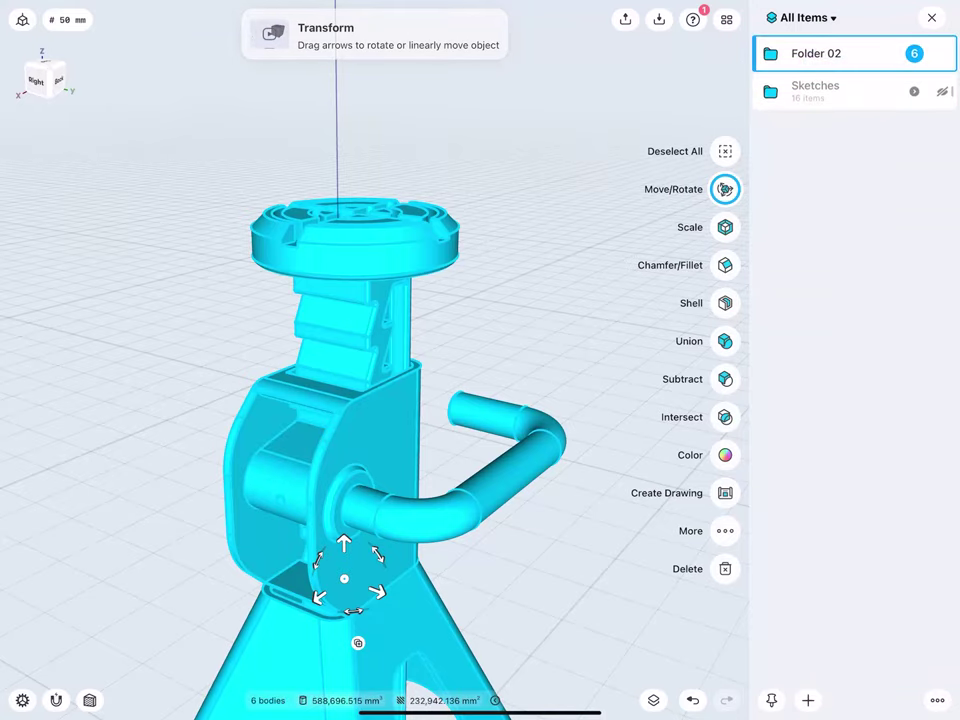
Step: Rename the new folder to 'Bodies' and close the Items list
{"action": "left_click_drag", "start_coordinate": [900, 52], "coordinate": [784, 49]}
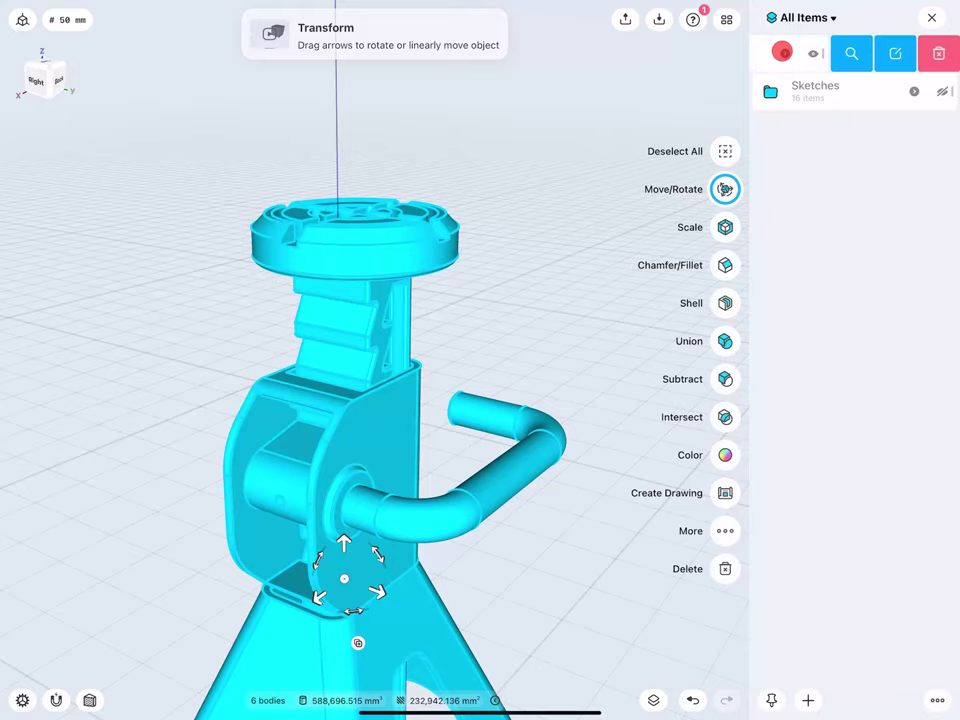
{"action": "left_click", "coordinate": [889, 52]}
{"action": "type", "text": "Bo"}
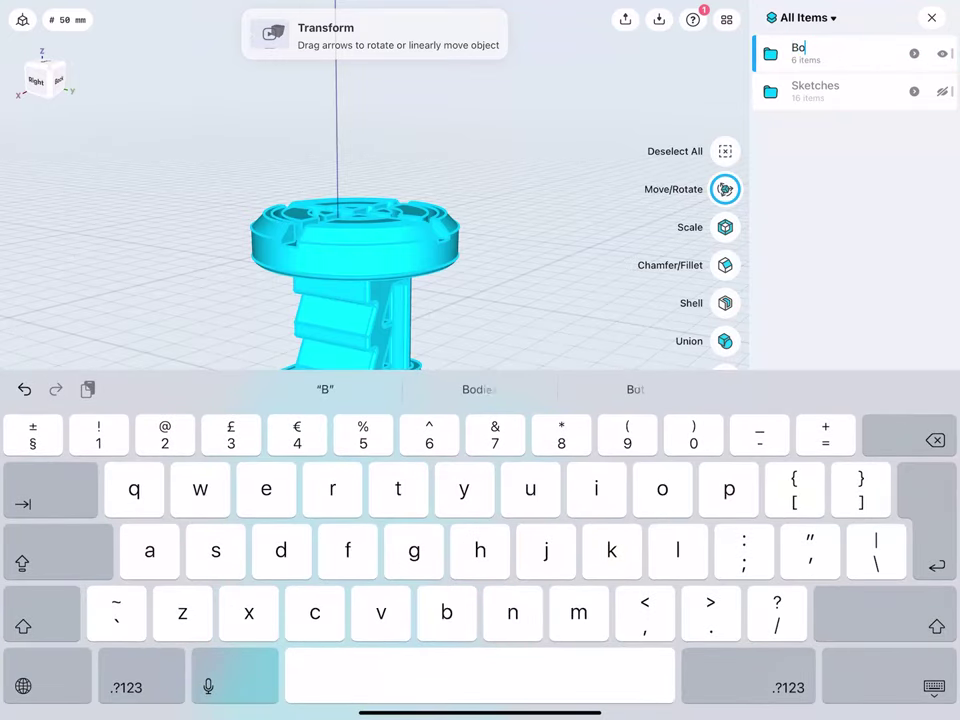
{"action": "type", "text": "dies"}
{"action": "key", "text": "Return"}
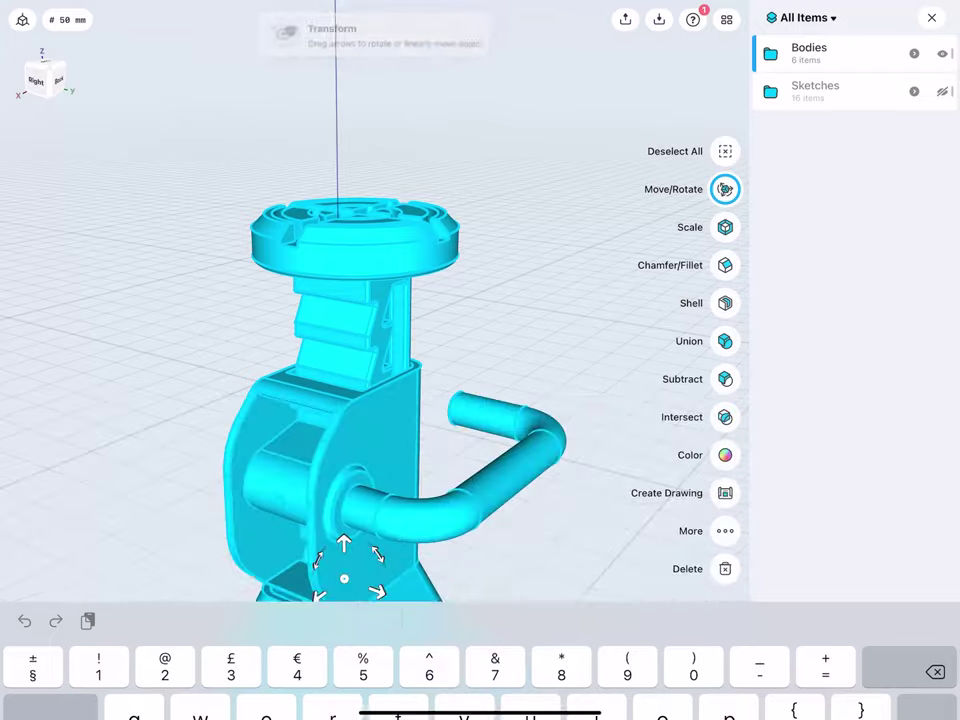
{"action": "left_click", "coordinate": [725, 151]}
{"action": "left_click", "coordinate": [932, 17]}
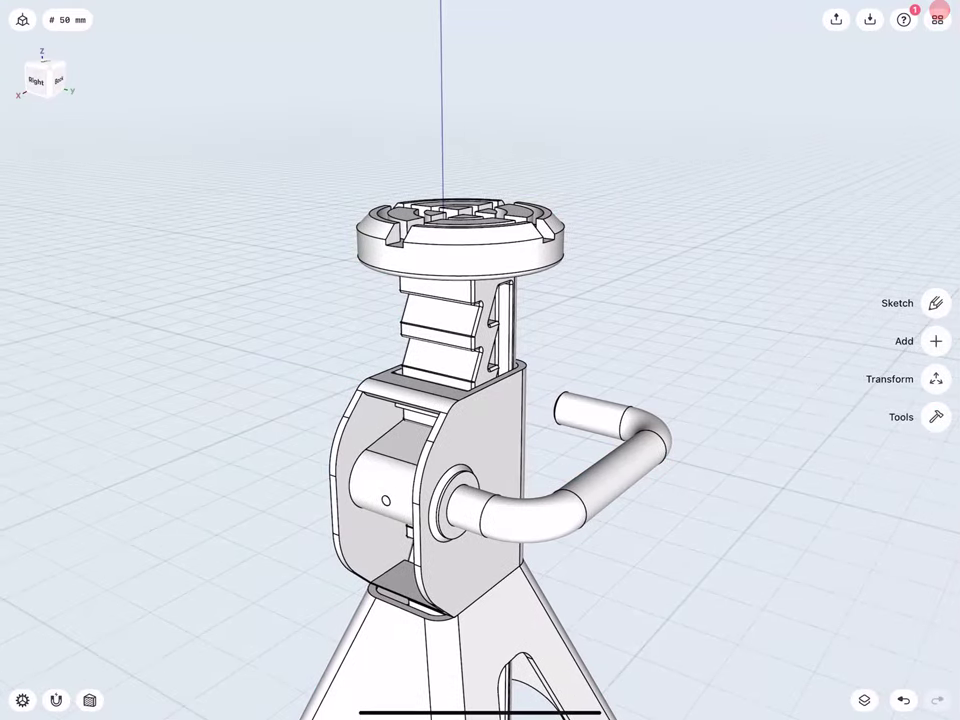